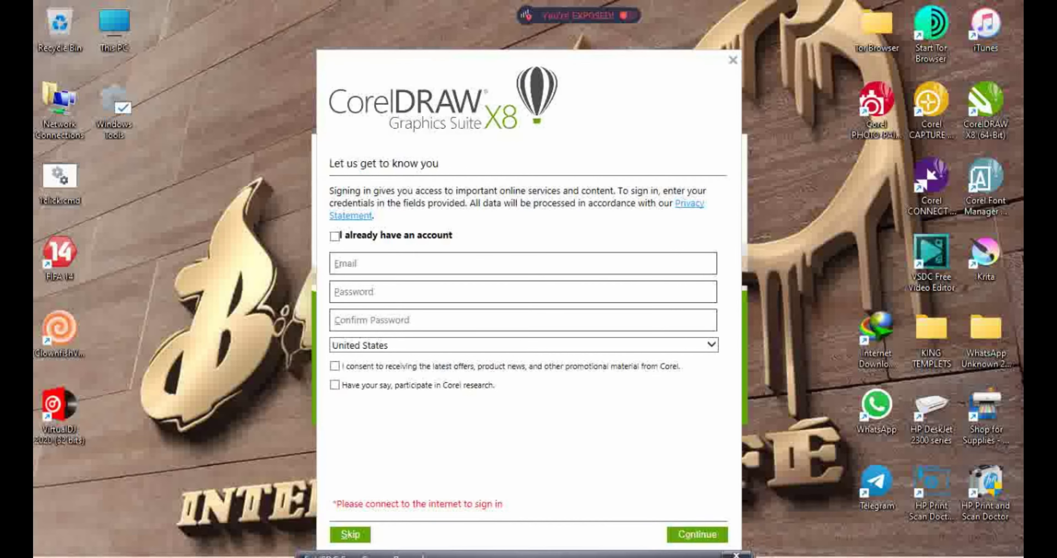
Skip the CorelDRAW sign-in so the Get Started welcome screen loads
{"action": "left_click", "coordinate": [358, 532]}
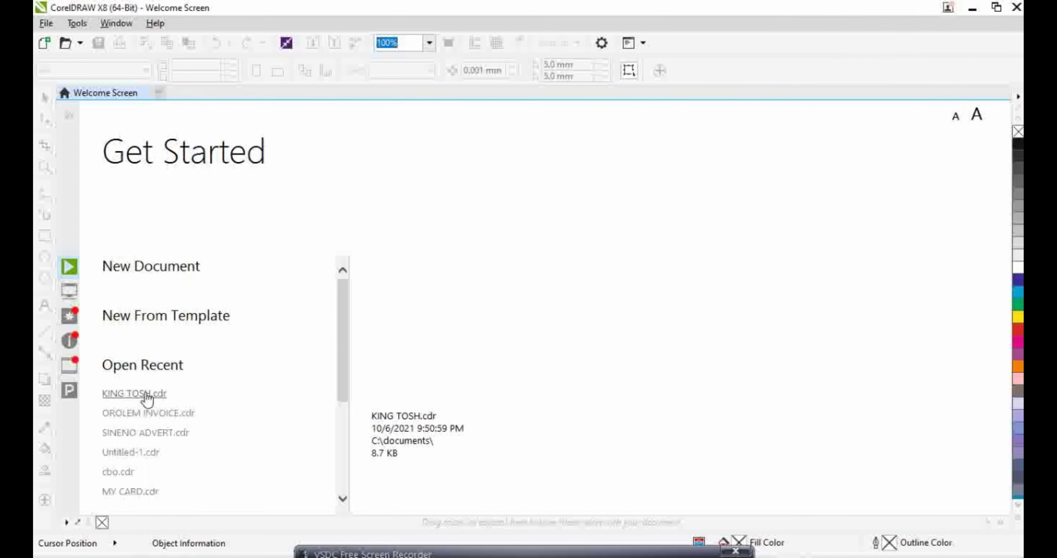
Open KING TOSH.cdr from recent files, then create a blank A4 document, Untitled-1
{"action": "left_click", "coordinate": [145, 394]}
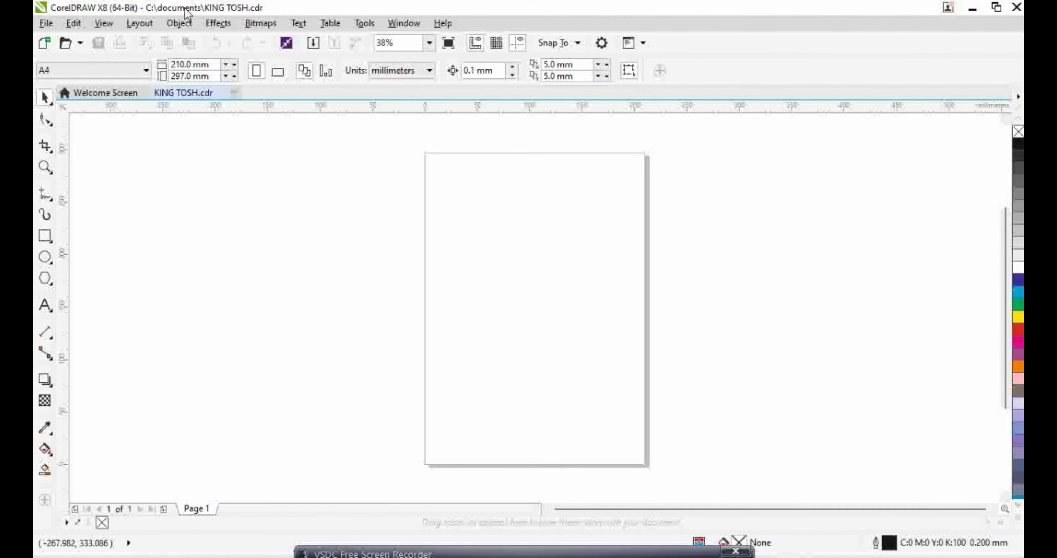
{"action": "left_click", "coordinate": [233, 94]}
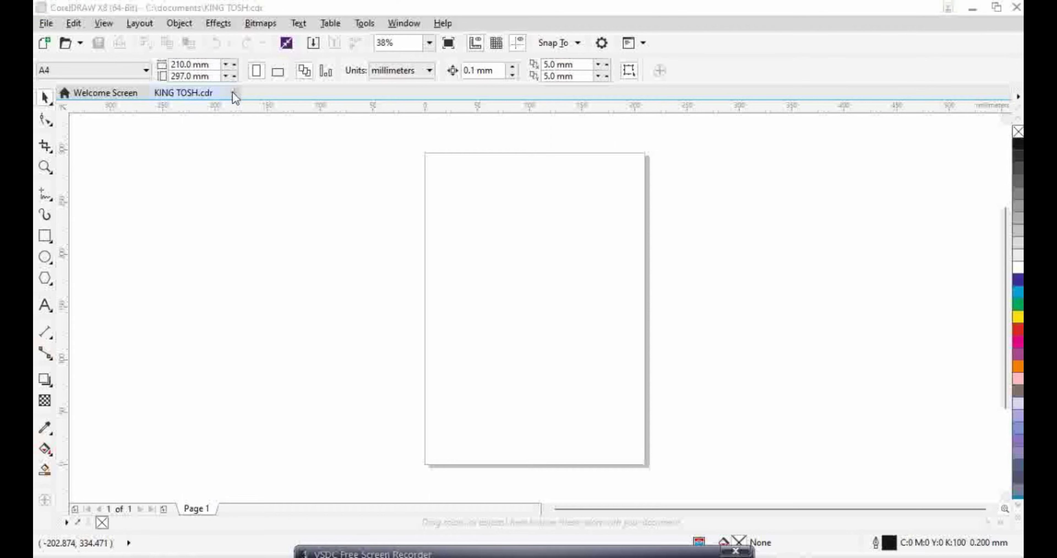
{"action": "left_click", "coordinate": [521, 434]}
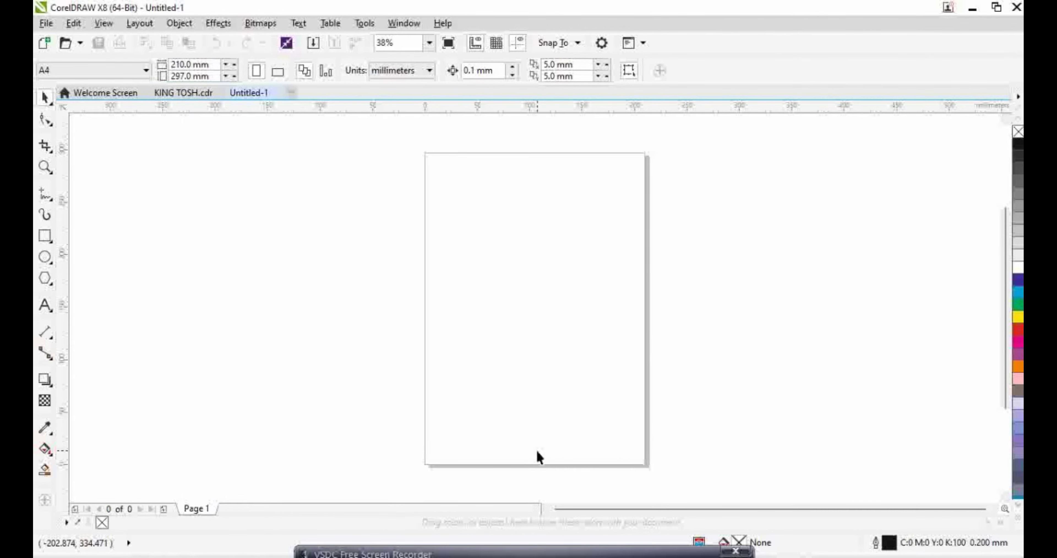
Import the WhatsApp portrait photo from Desktop > KING TEMPLETS and place it on the page
{"action": "left_click", "coordinate": [312, 45]}
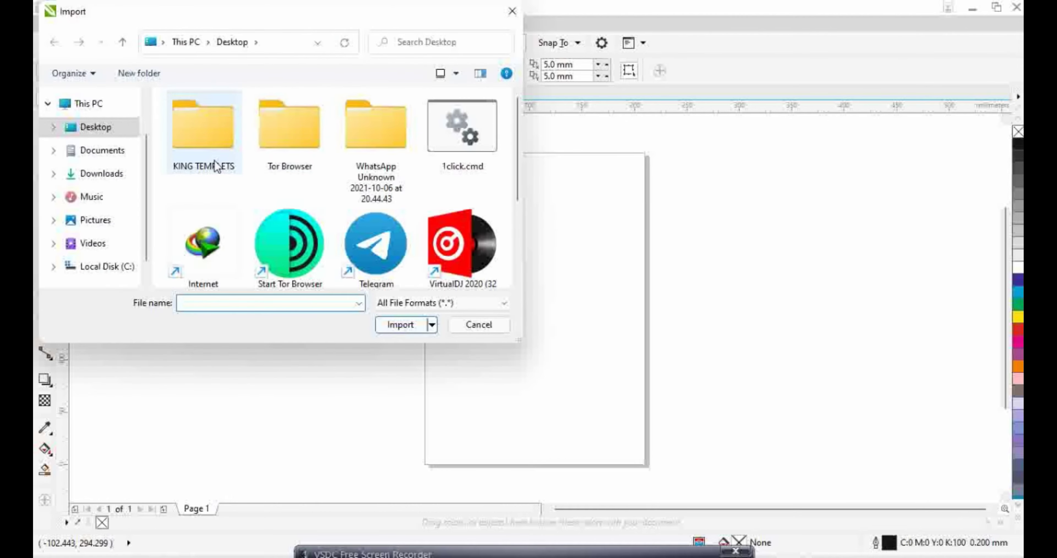
{"action": "left_click", "coordinate": [216, 147]}
{"action": "double_click", "coordinate": [217, 147]}
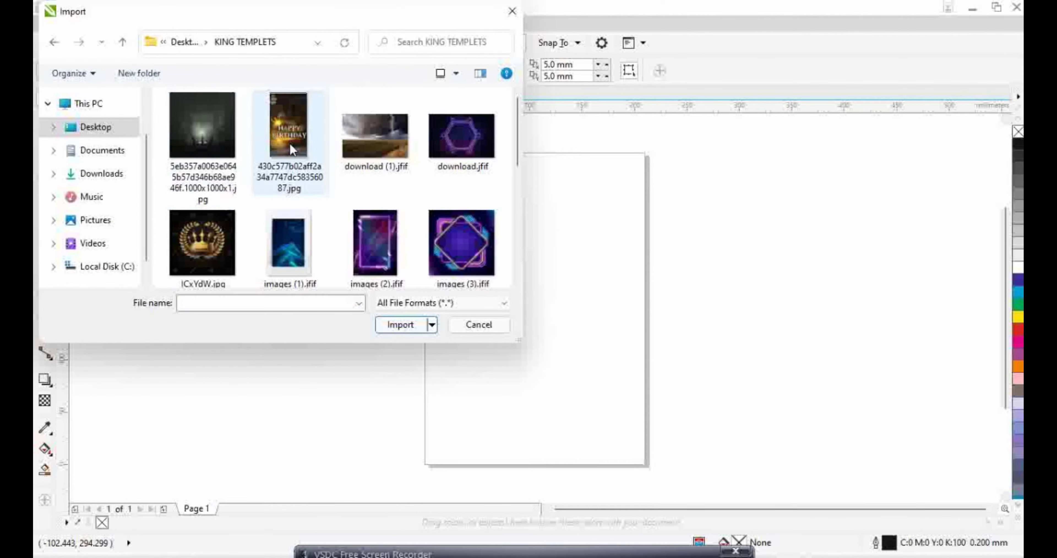
{"action": "scroll", "coordinate": [289, 143], "scroll_direction": "down", "scroll_amount": 3}
{"action": "scroll", "coordinate": [290, 148], "scroll_direction": "down", "scroll_amount": 3}
{"action": "double_click", "coordinate": [290, 214]}
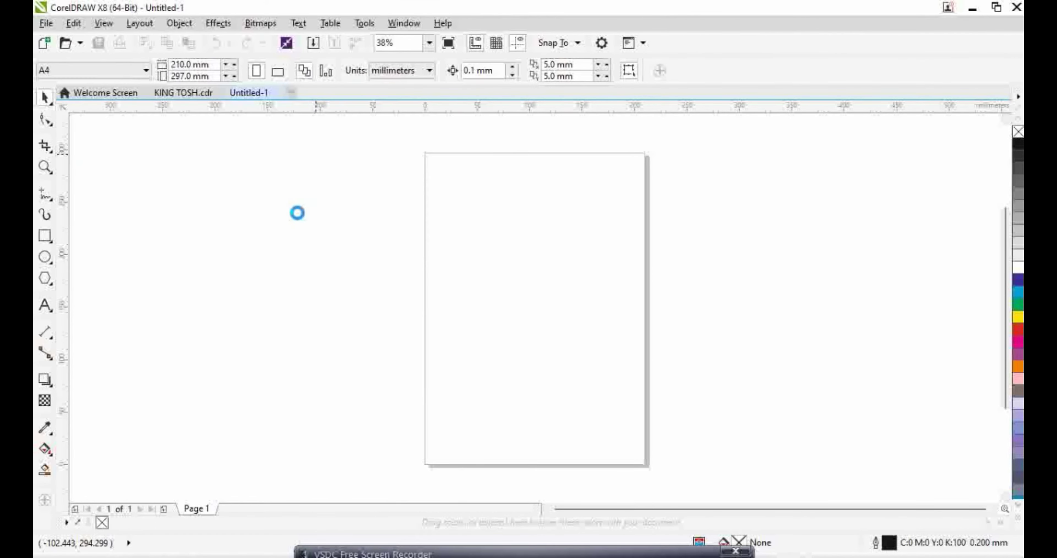
{"action": "left_click", "coordinate": [470, 192]}
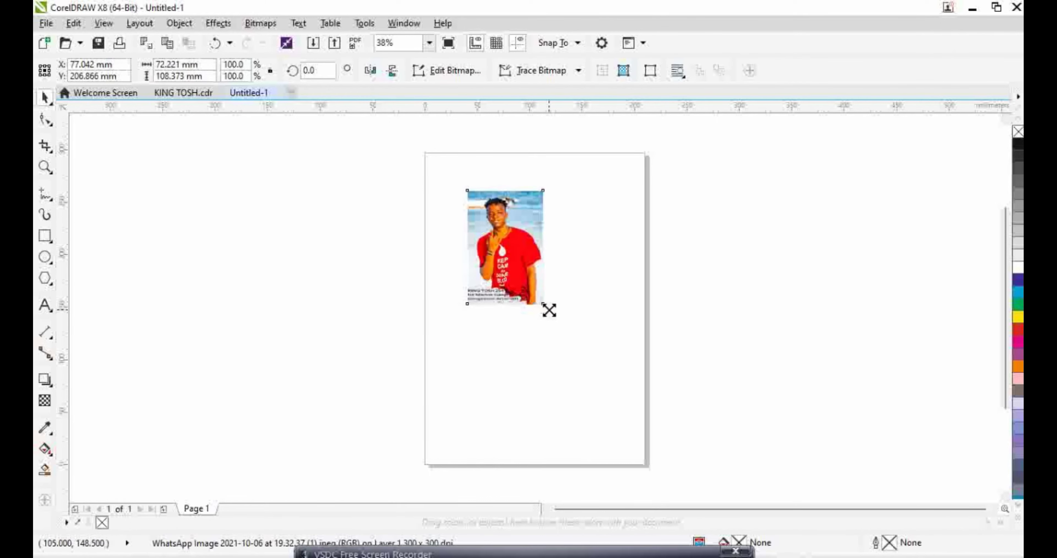
Enlarge the photo to 262.5% and centre it on the page
{"action": "left_click_drag", "start_coordinate": [550, 308], "coordinate": [611, 427]}
{"action": "left_click_drag", "start_coordinate": [501, 244], "coordinate": [524, 290]}
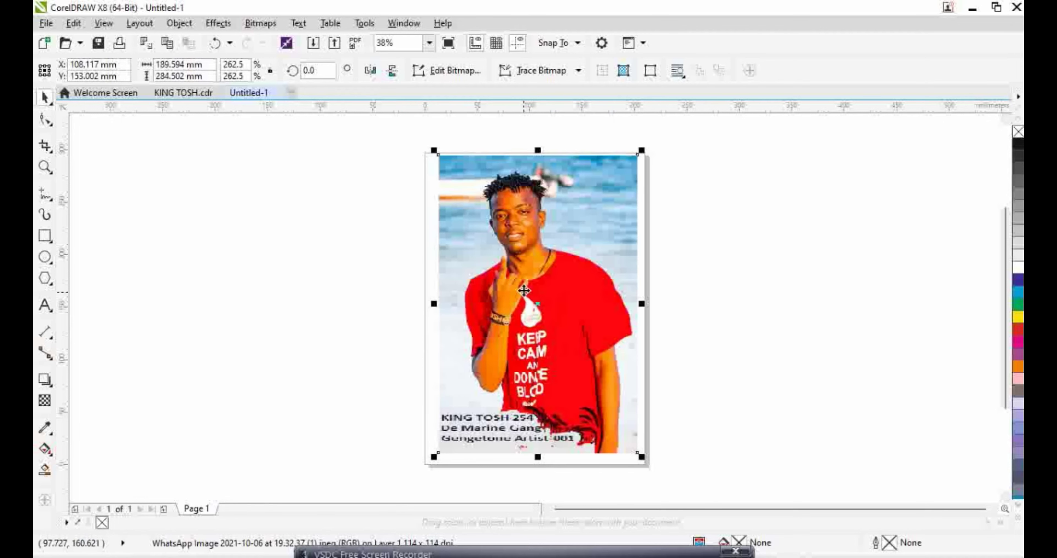
{"action": "left_click", "coordinate": [51, 199]}
{"action": "left_click", "coordinate": [48, 198]}
{"action": "left_click", "coordinate": [51, 200]}
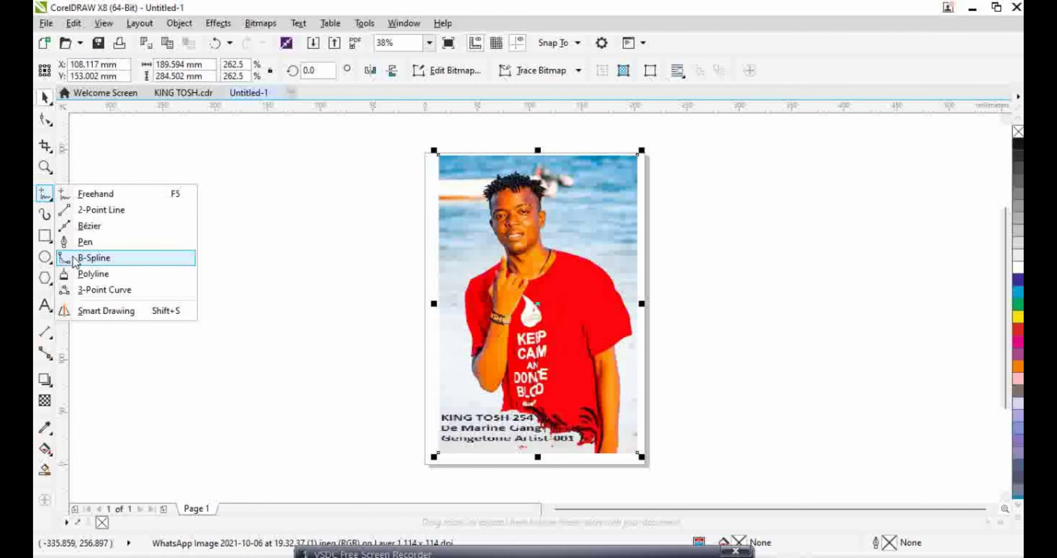
With the B-Spline tool, start the outline at the hair edge and trace around the hair tuft
{"action": "left_click", "coordinate": [94, 258]}
{"action": "scroll", "coordinate": [503, 207], "scroll_direction": "up", "scroll_amount": 5}
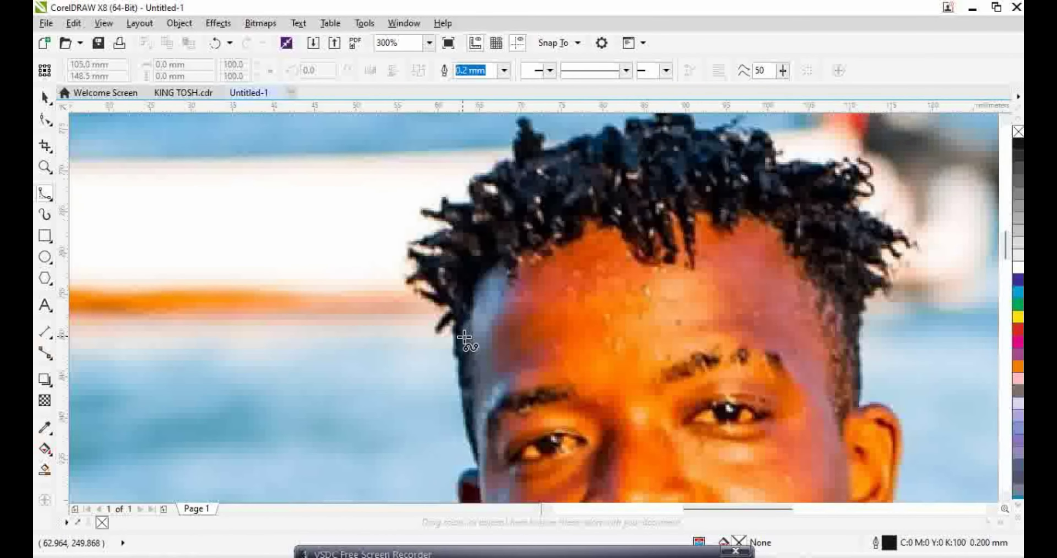
{"action": "scroll", "coordinate": [464, 337], "scroll_direction": "up", "scroll_amount": 3}
{"action": "left_click", "coordinate": [424, 268]}
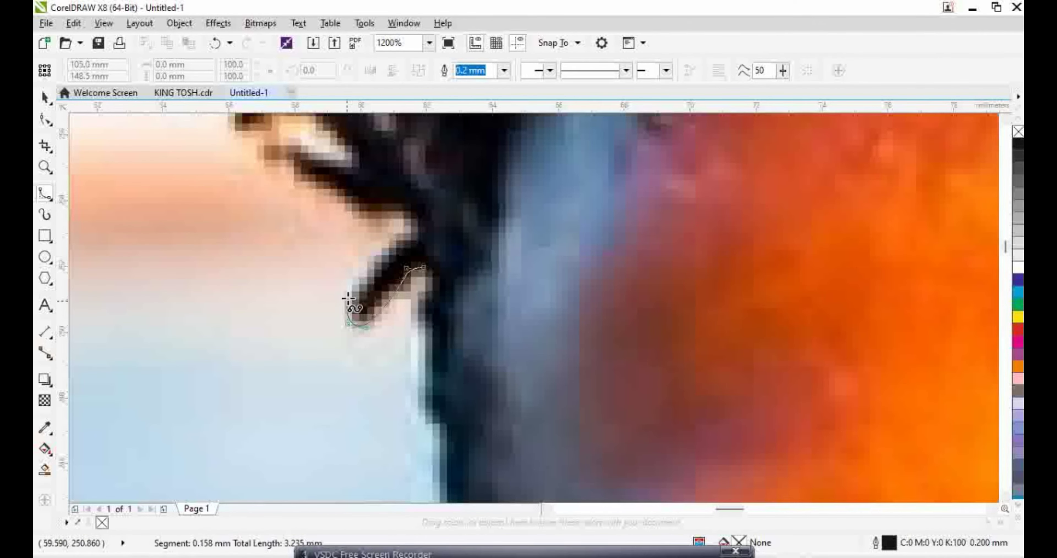
{"action": "left_click", "coordinate": [356, 276]}
{"action": "left_click", "coordinate": [402, 231]}
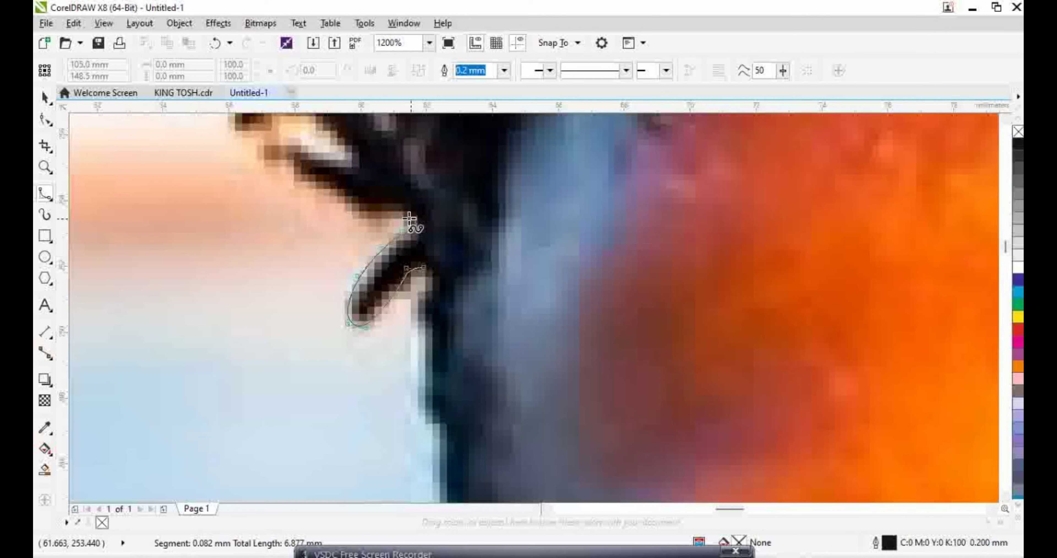
{"action": "left_click", "coordinate": [413, 218]}
{"action": "left_click", "coordinate": [360, 216]}
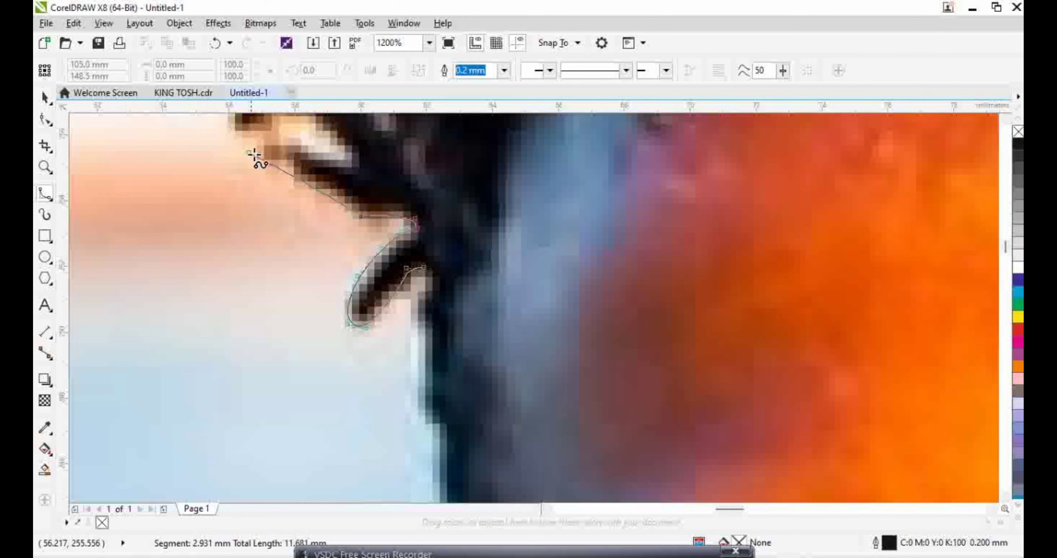
{"action": "left_click", "coordinate": [320, 191]}
{"action": "left_click", "coordinate": [291, 166]}
{"action": "left_click", "coordinate": [285, 139]}
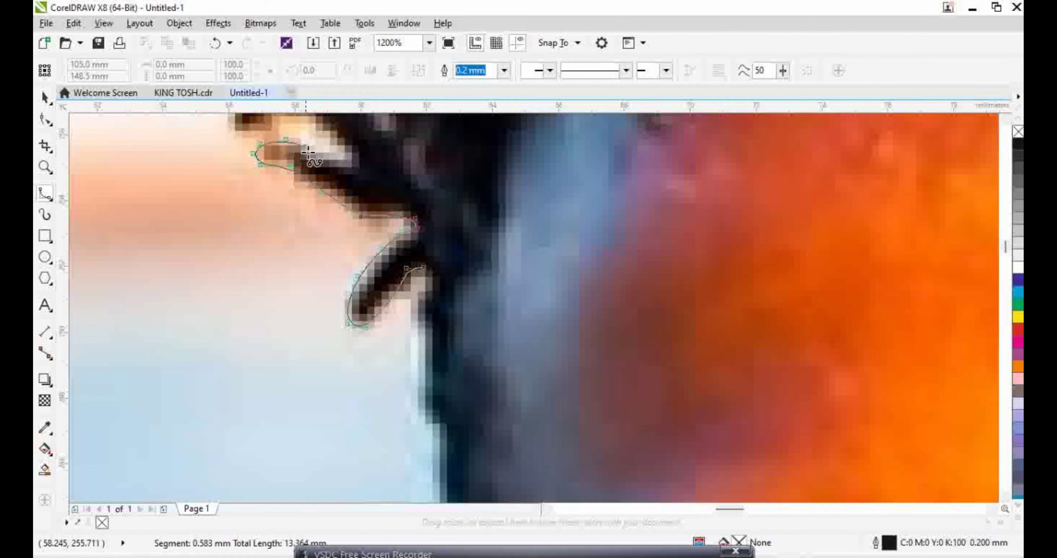
{"action": "left_click", "coordinate": [356, 160]}
{"action": "left_click", "coordinate": [343, 134]}
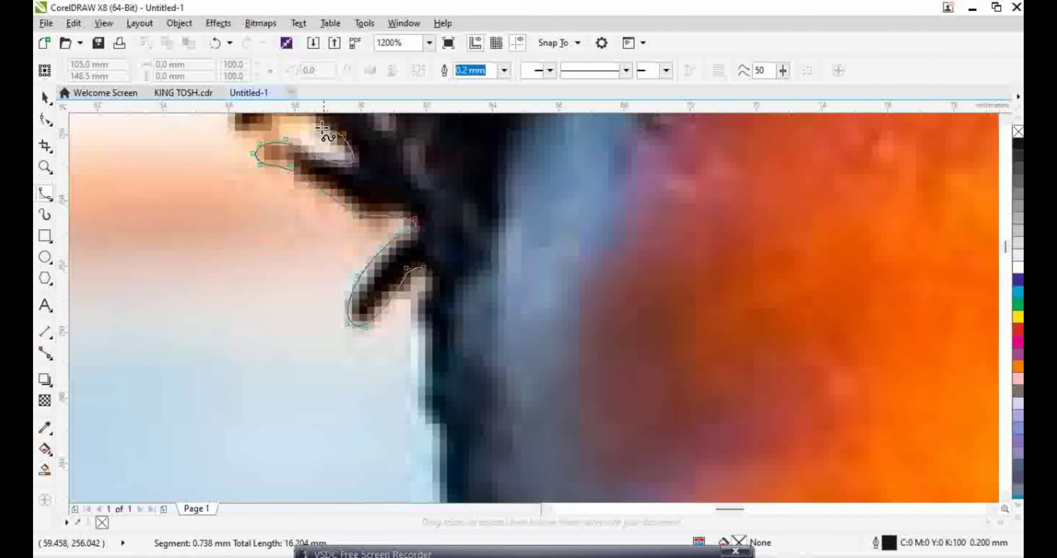
Continue the outline along the hair's left edge and around the pale highlight
{"action": "scroll", "coordinate": [324, 135], "scroll_direction": "up", "scroll_amount": 1}
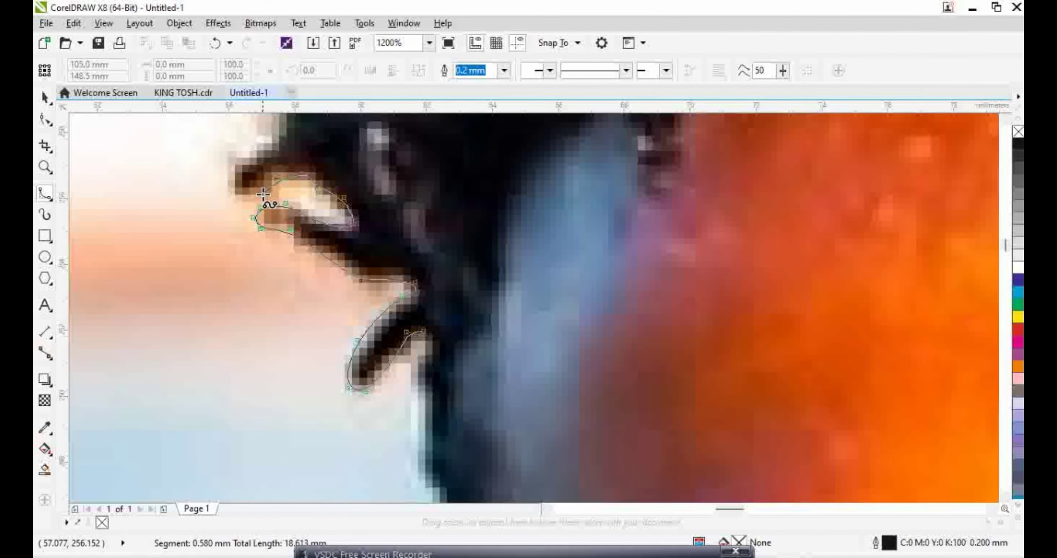
{"action": "left_click", "coordinate": [233, 167]}
{"action": "left_click", "coordinate": [258, 147]}
{"action": "scroll", "coordinate": [263, 135], "scroll_direction": "up", "scroll_amount": 2}
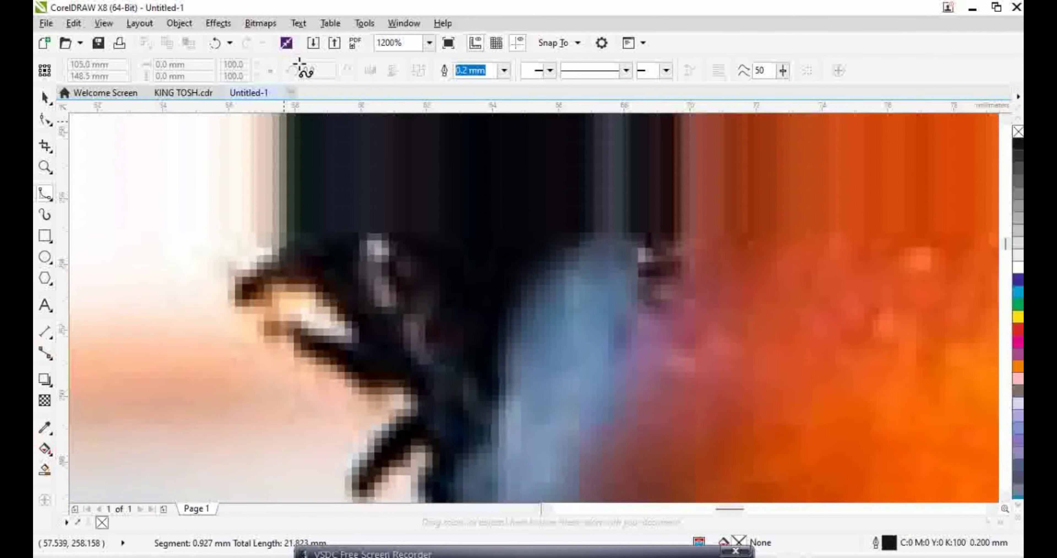
{"action": "left_click", "coordinate": [286, 276]}
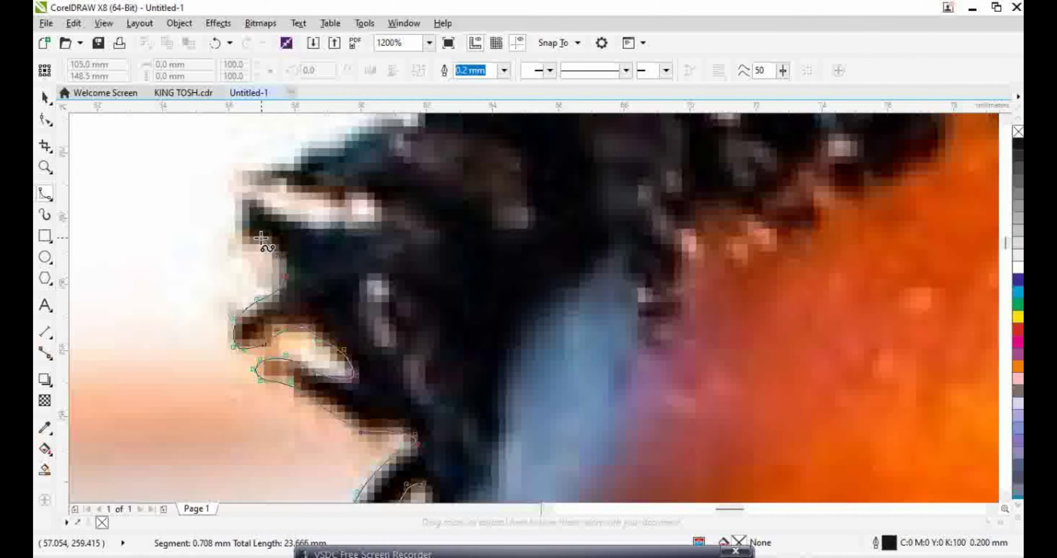
{"action": "left_click", "coordinate": [242, 201]}
{"action": "left_click", "coordinate": [270, 206]}
{"action": "left_click", "coordinate": [286, 225]}
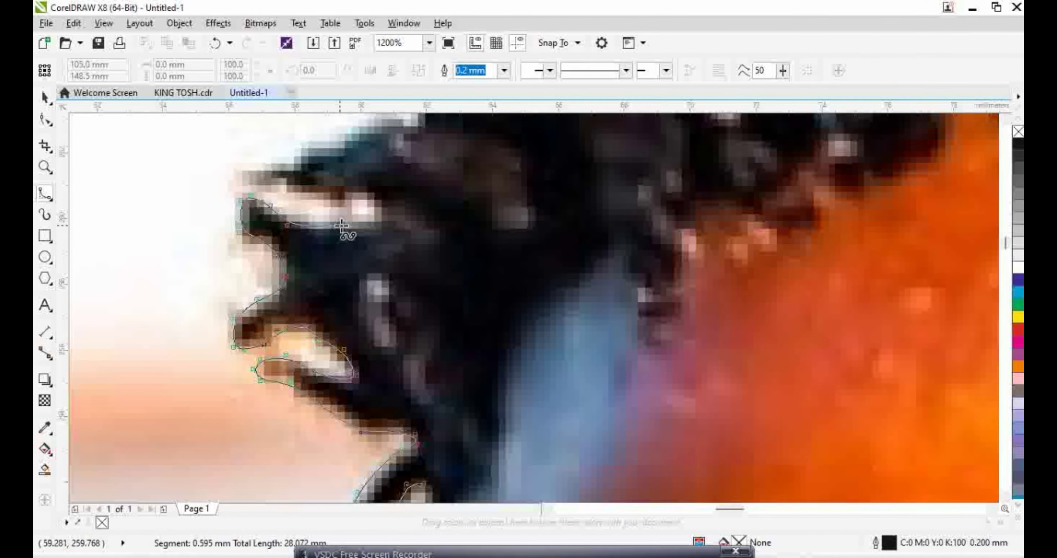
{"action": "left_click", "coordinate": [373, 190]}
{"action": "left_click", "coordinate": [321, 203]}
{"action": "left_click", "coordinate": [259, 187]}
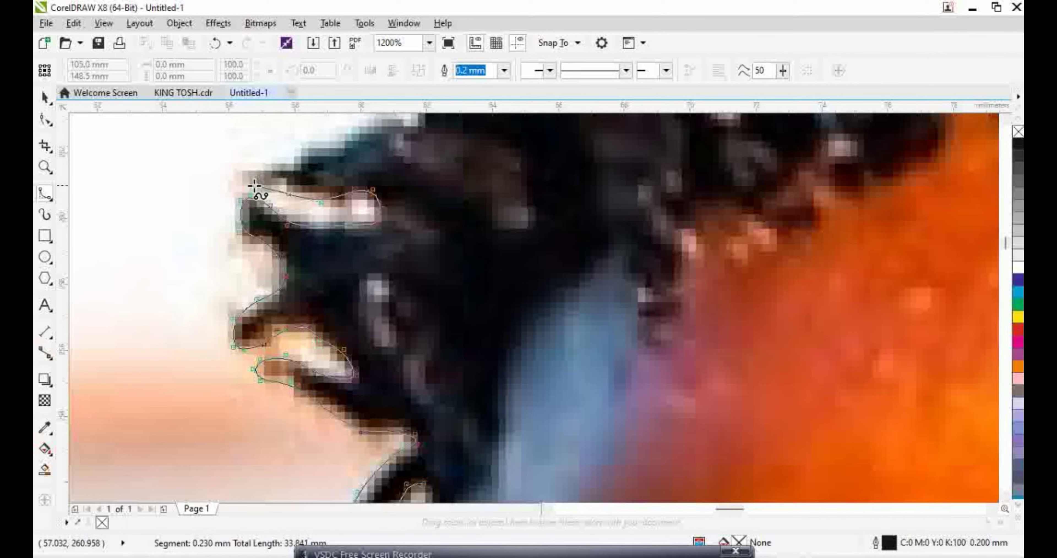
{"action": "left_click", "coordinate": [327, 149]}
Trace the outline up-left to the strand tip, then right and upward along the hair
{"action": "scroll", "coordinate": [365, 146], "scroll_direction": "up", "scroll_amount": 3}
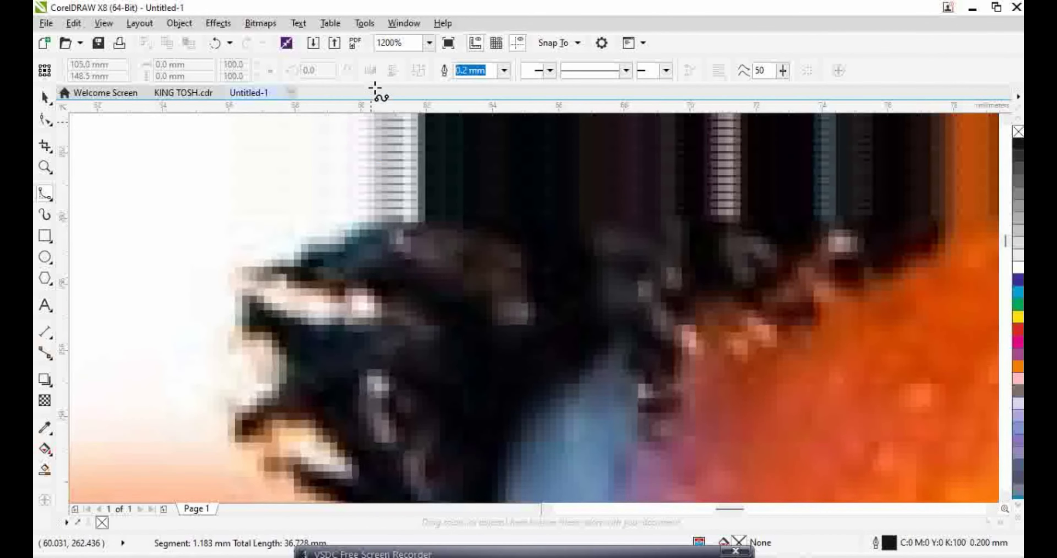
{"action": "left_click", "coordinate": [425, 265]}
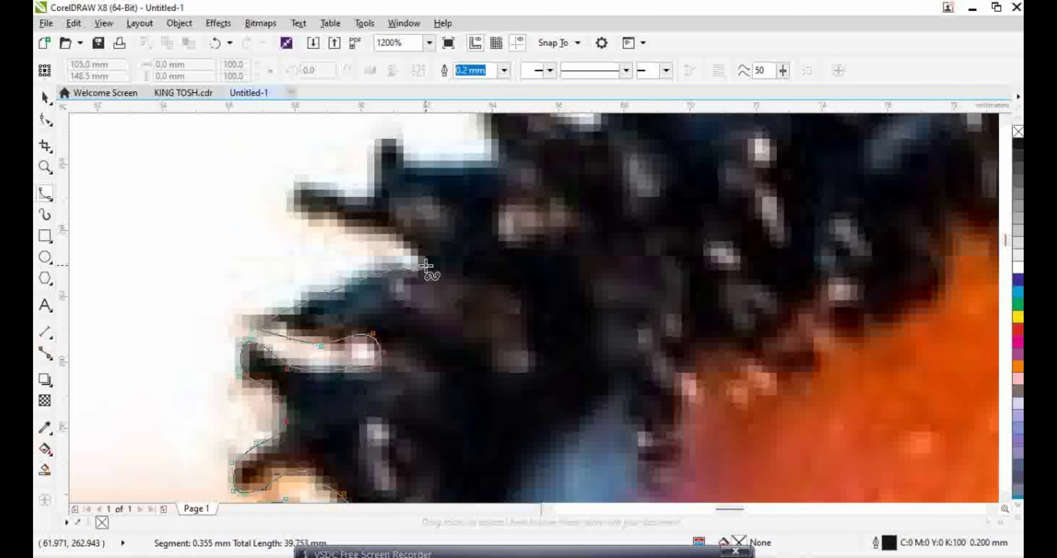
{"action": "left_click", "coordinate": [365, 235]}
{"action": "left_click", "coordinate": [301, 221]}
{"action": "left_click", "coordinate": [286, 194]}
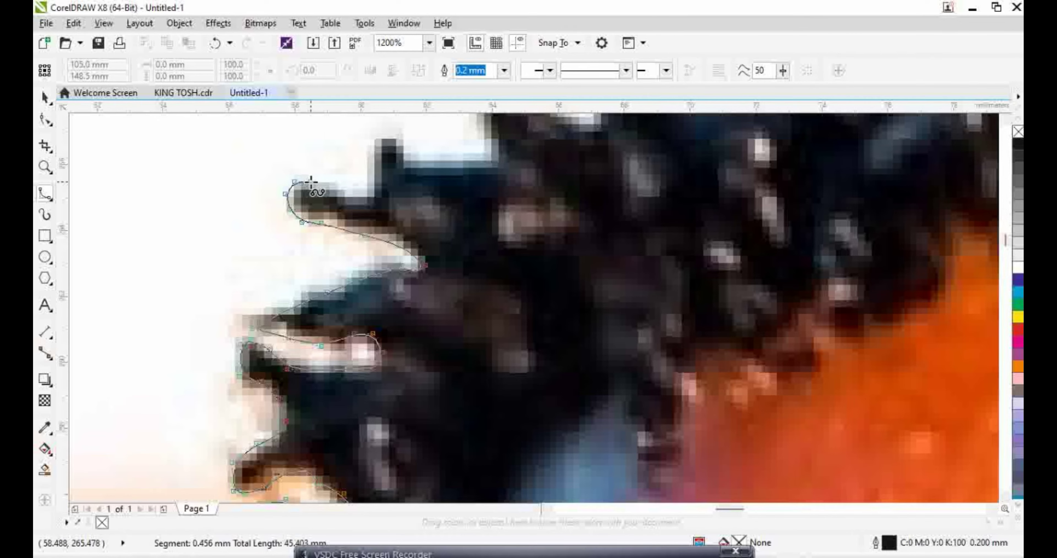
{"action": "left_click", "coordinate": [367, 200]}
{"action": "left_click", "coordinate": [376, 150]}
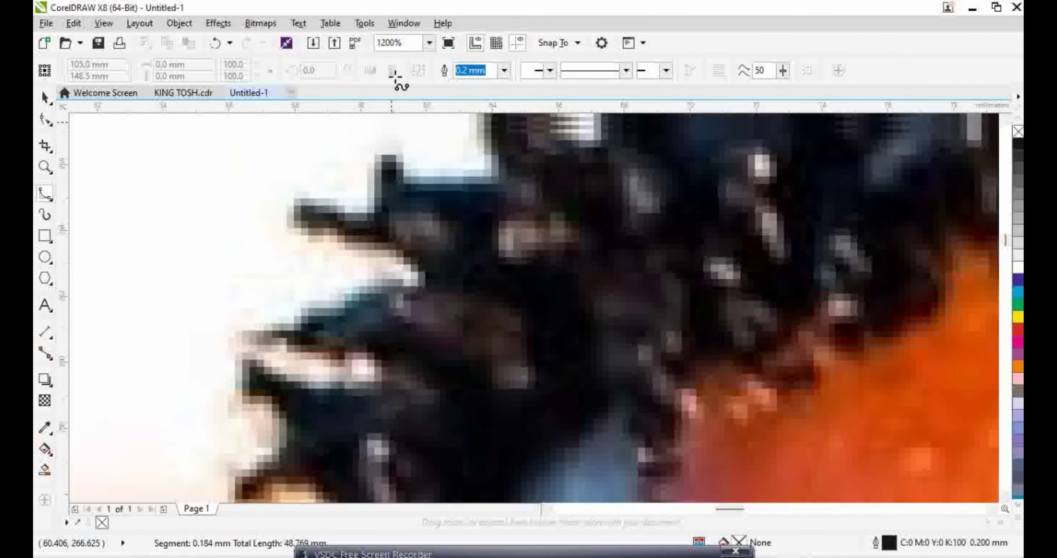
{"action": "left_click", "coordinate": [389, 221]}
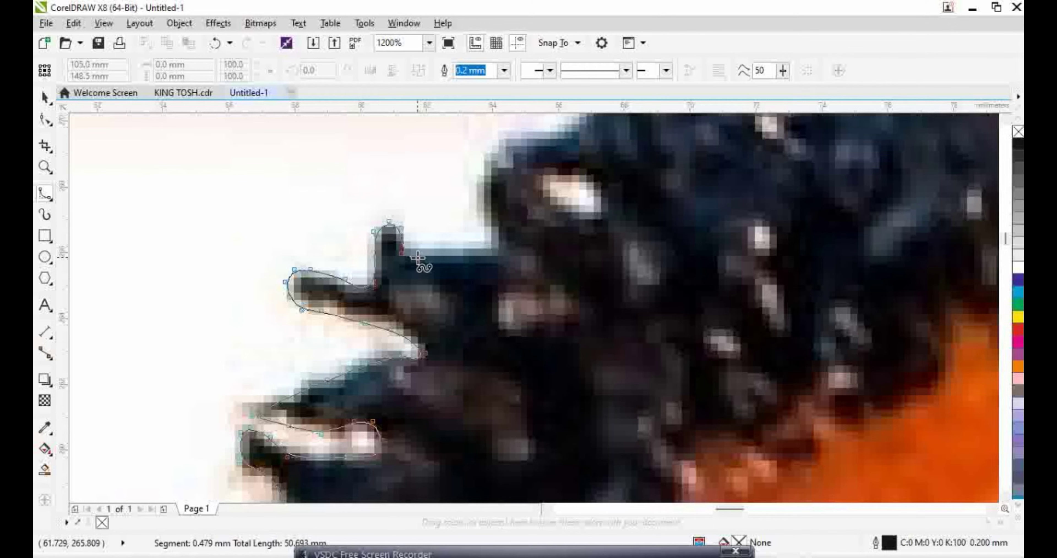
{"action": "left_click", "coordinate": [477, 252]}
{"action": "left_click", "coordinate": [492, 250]}
{"action": "left_click", "coordinate": [482, 227]}
{"action": "left_click", "coordinate": [476, 191]}
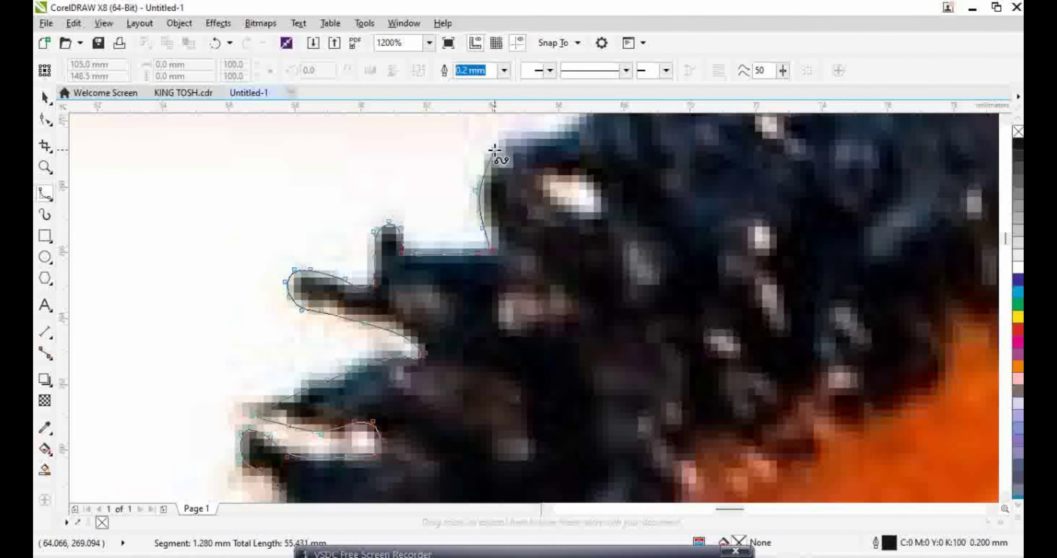
Extend the outline up and right toward the top of the head and finish the curve
{"action": "left_click", "coordinate": [495, 150]}
{"action": "left_click", "coordinate": [517, 135]}
{"action": "left_click", "coordinate": [582, 127]}
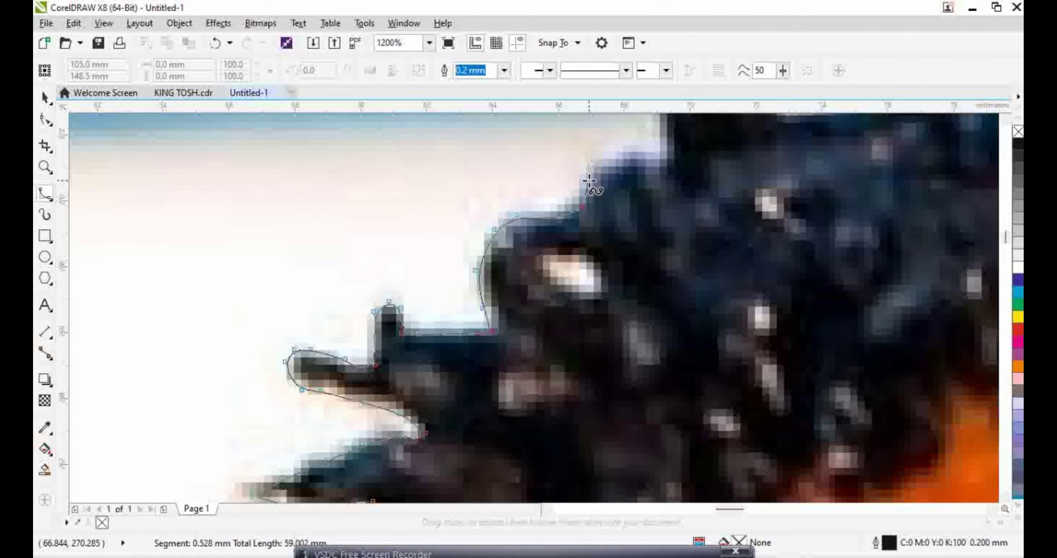
{"action": "left_click", "coordinate": [591, 158]}
{"action": "left_click", "coordinate": [619, 153]}
{"action": "left_click", "coordinate": [680, 122]}
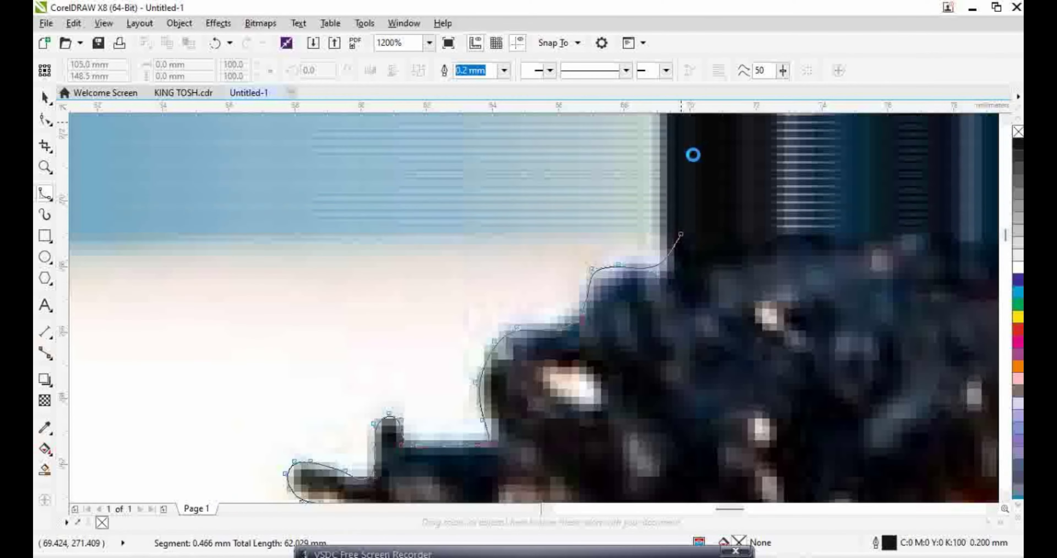
{"action": "left_click", "coordinate": [661, 268]}
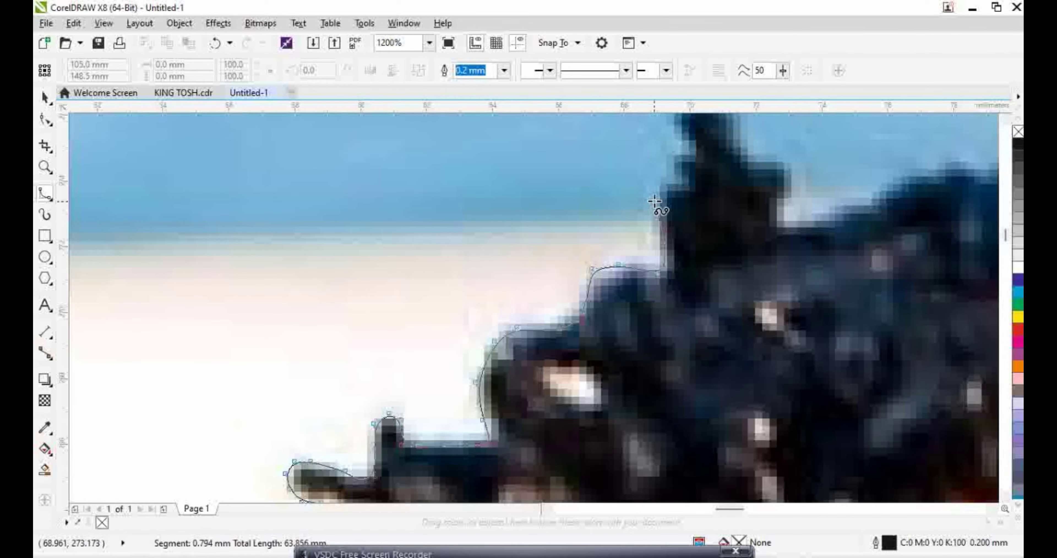
{"action": "left_click", "coordinate": [674, 185]}
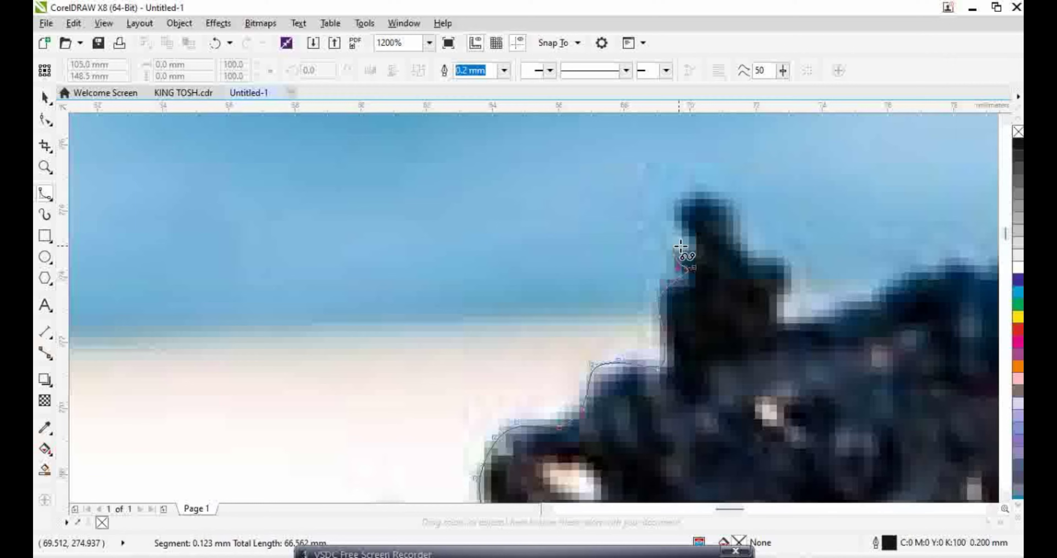
{"action": "left_click", "coordinate": [699, 233]}
{"action": "left_click", "coordinate": [692, 198]}
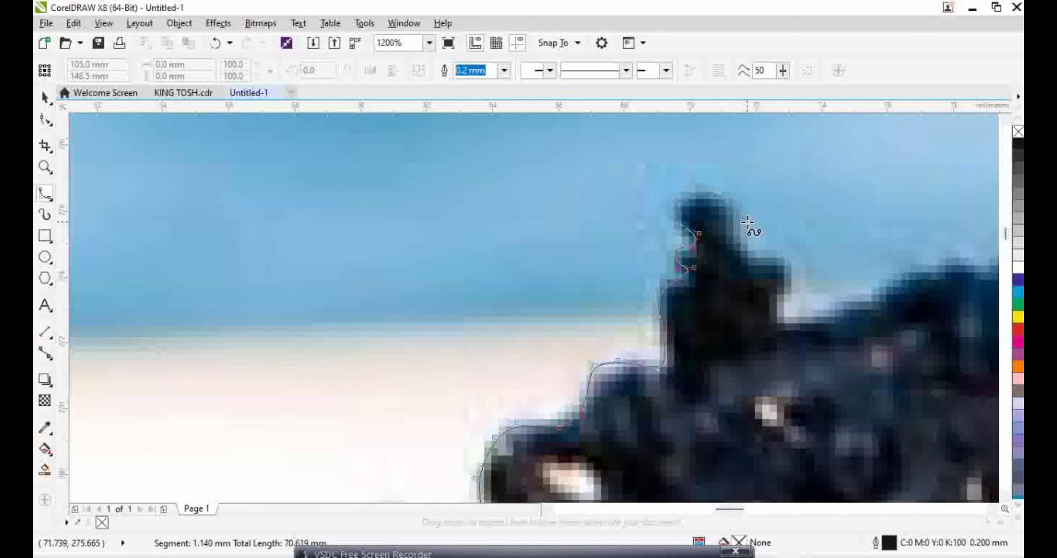
{"action": "left_click", "coordinate": [731, 247]}
{"action": "left_click", "coordinate": [750, 256]}
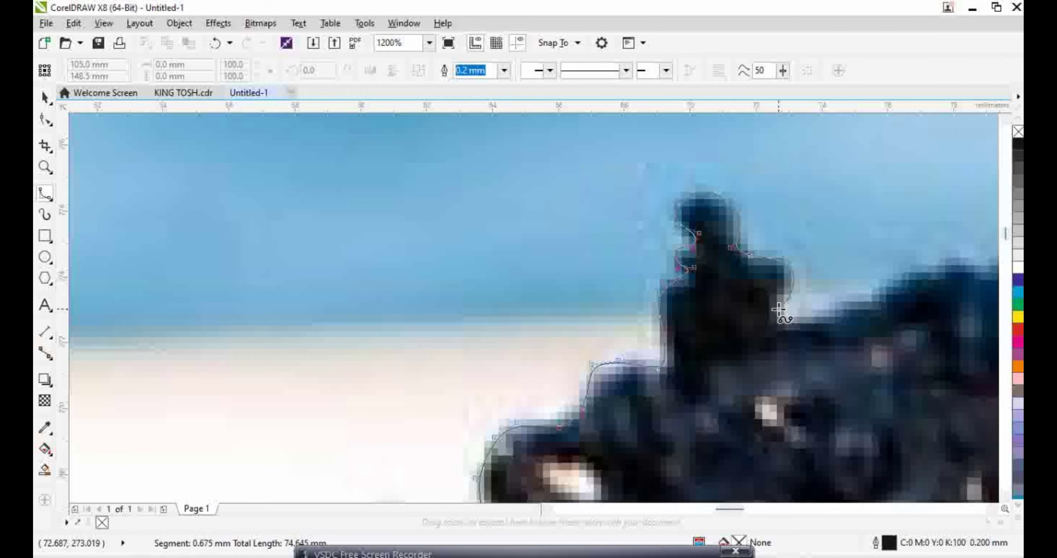
{"action": "double_click", "coordinate": [840, 307]}
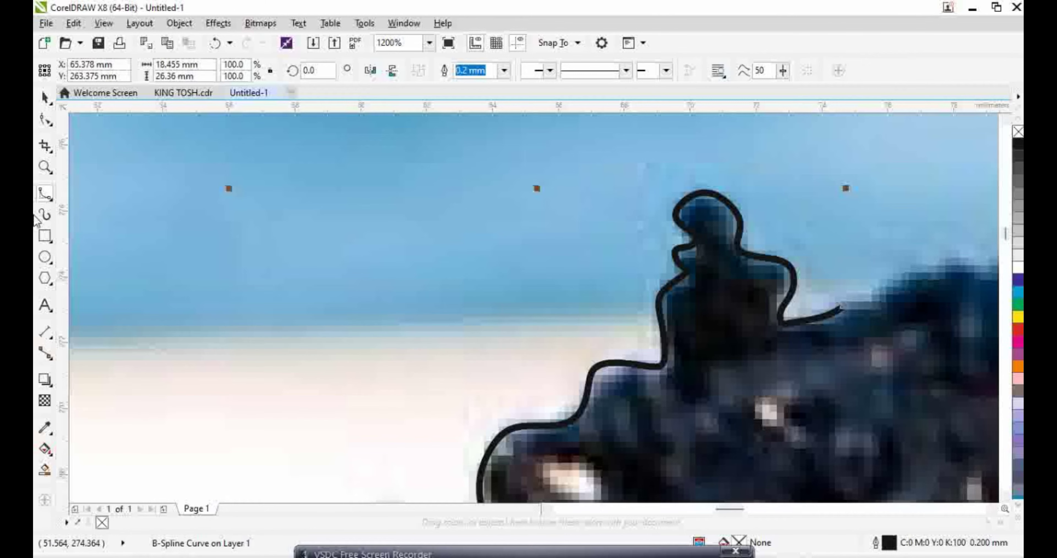
Zoom out, then marquee-zoom with the Zoom tool onto the portrait's hair
{"action": "left_click", "coordinate": [45, 120]}
{"action": "scroll", "coordinate": [873, 405], "scroll_direction": "down", "scroll_amount": 6}
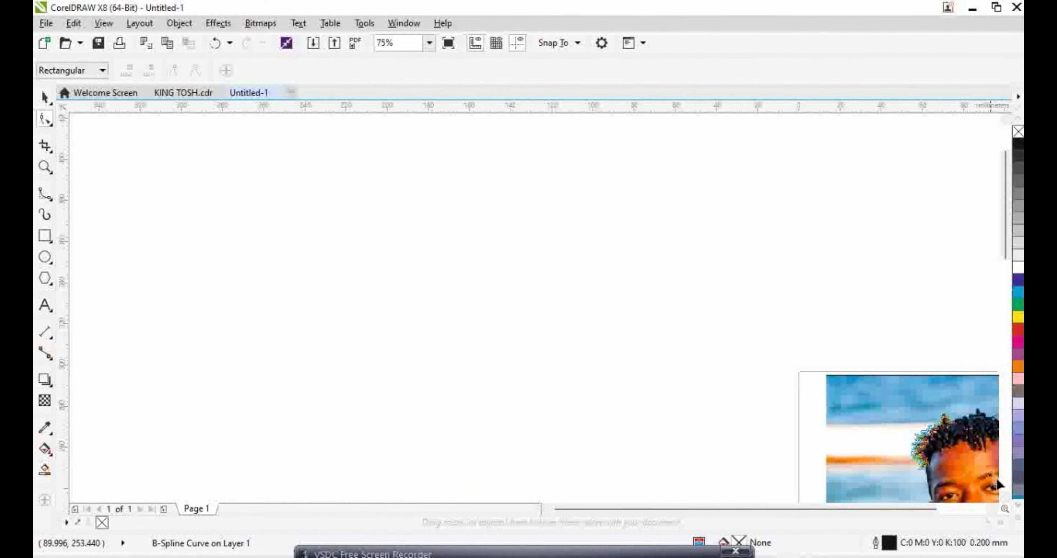
{"action": "left_click", "coordinate": [984, 513]}
{"action": "scroll", "coordinate": [557, 252], "scroll_direction": "down", "scroll_amount": 3}
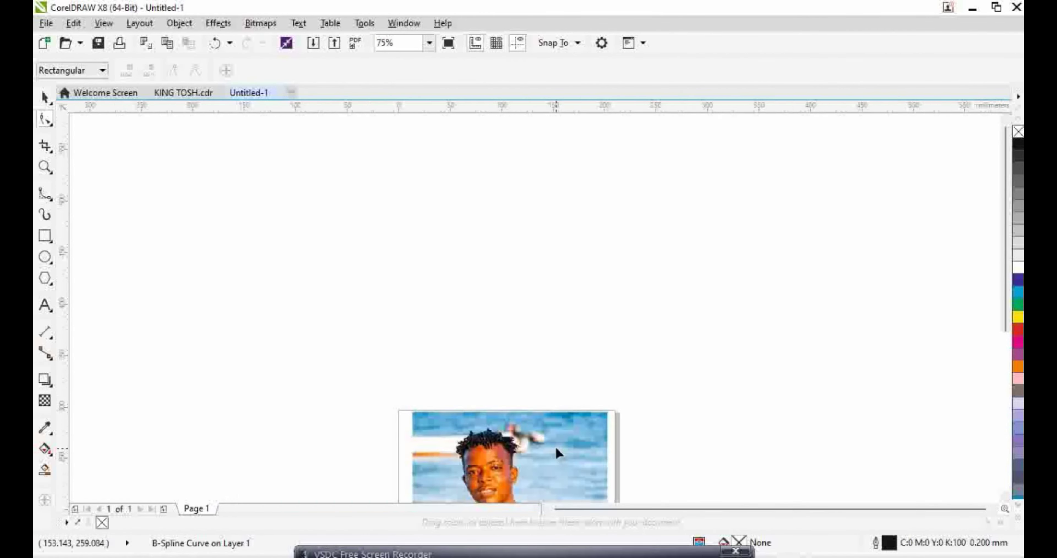
{"action": "left_click", "coordinate": [50, 172]}
{"action": "scroll", "coordinate": [513, 320], "scroll_direction": "down", "scroll_amount": 3}
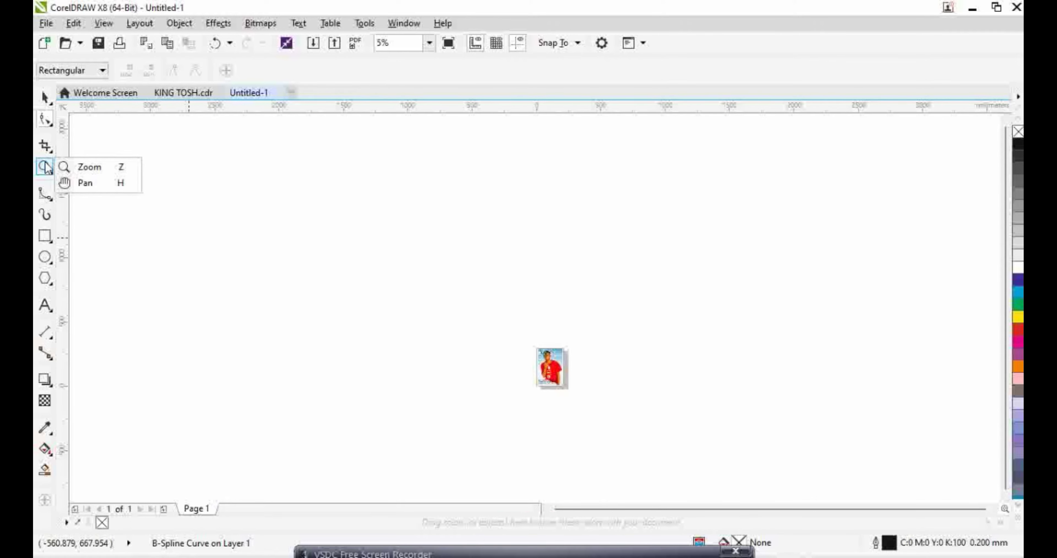
{"action": "key", "text": "z"}
{"action": "left_click_drag", "start_coordinate": [515, 319], "coordinate": [580, 390]}
{"action": "left_click_drag", "start_coordinate": [468, 243], "coordinate": [565, 342]}
{"action": "left_click_drag", "start_coordinate": [402, 201], "coordinate": [656, 292]}
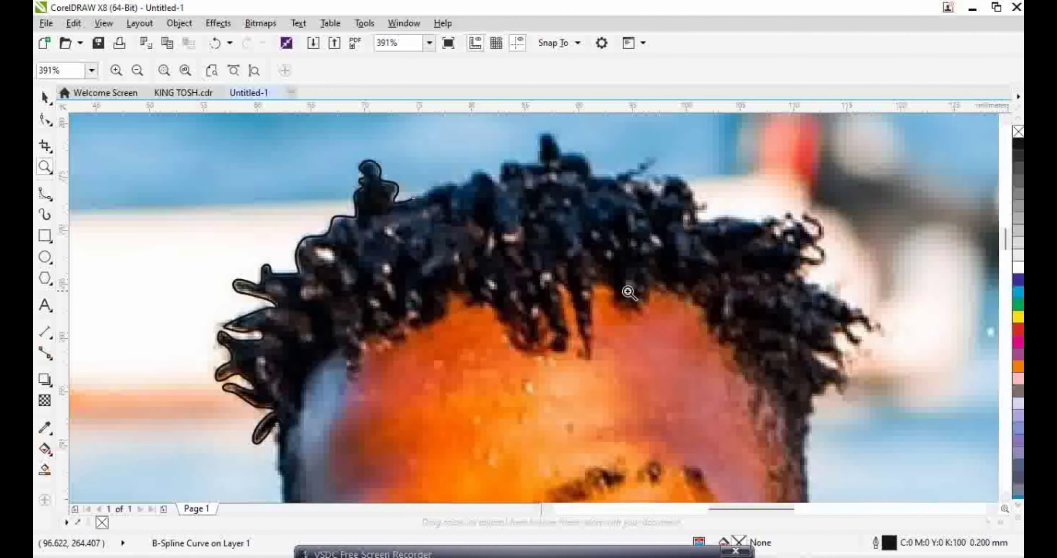
{"action": "left_click", "coordinate": [45, 120]}
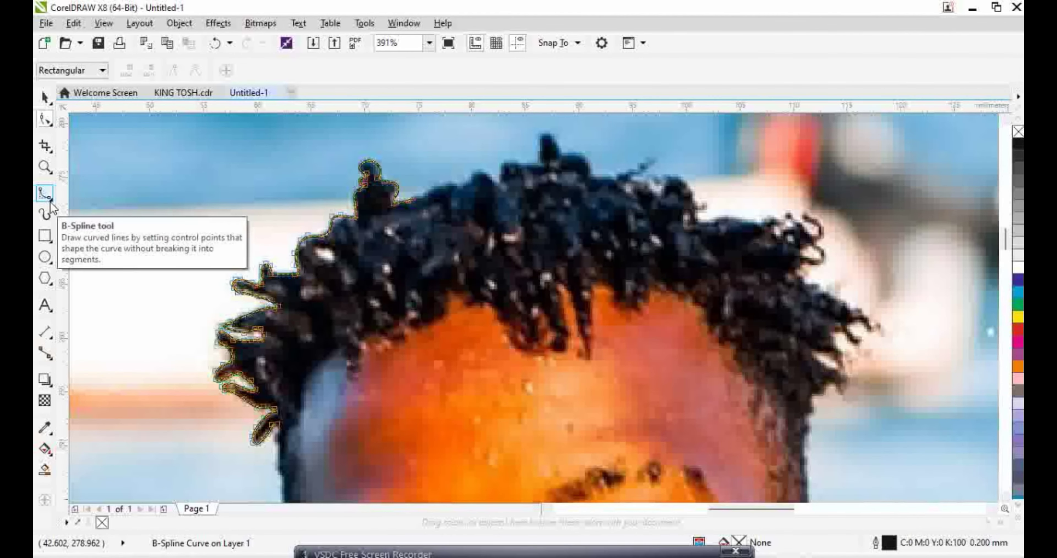
{"action": "left_click", "coordinate": [46, 193]}
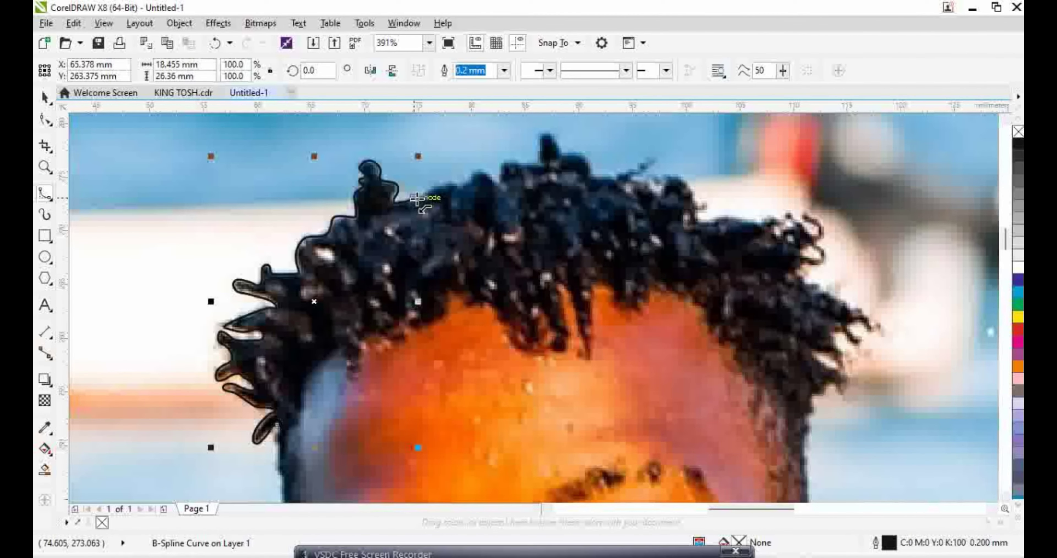
Resume the B-spline outline from its end and trace across the top of the hair
{"action": "left_click", "coordinate": [413, 199]}
{"action": "left_click", "coordinate": [465, 185]}
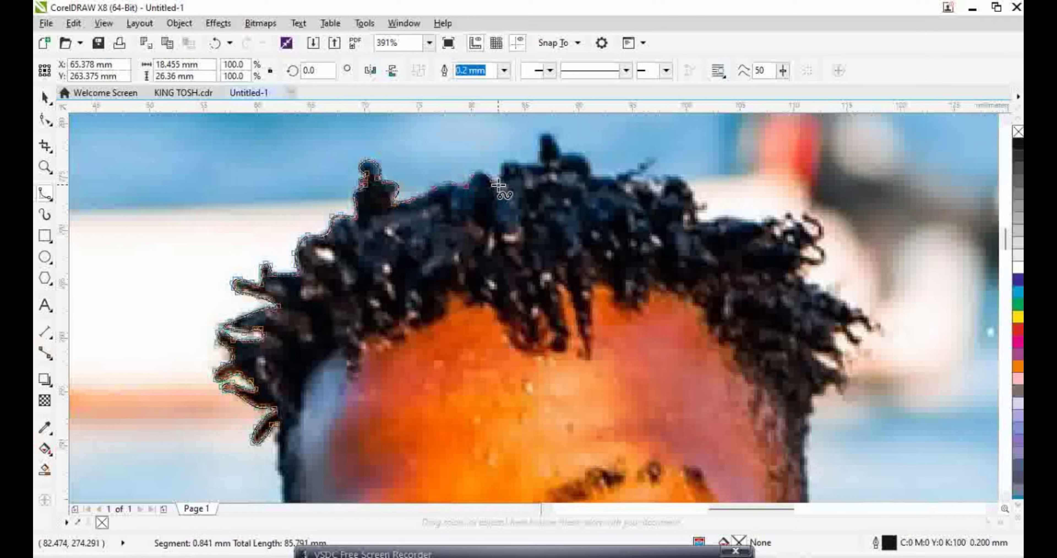
{"action": "left_click", "coordinate": [542, 162]}
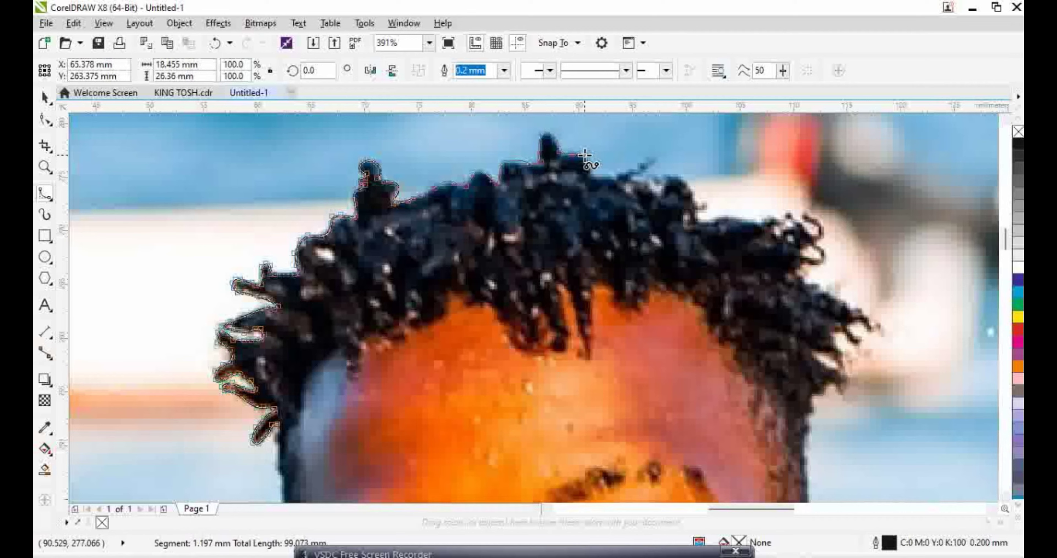
{"action": "left_click", "coordinate": [595, 175]}
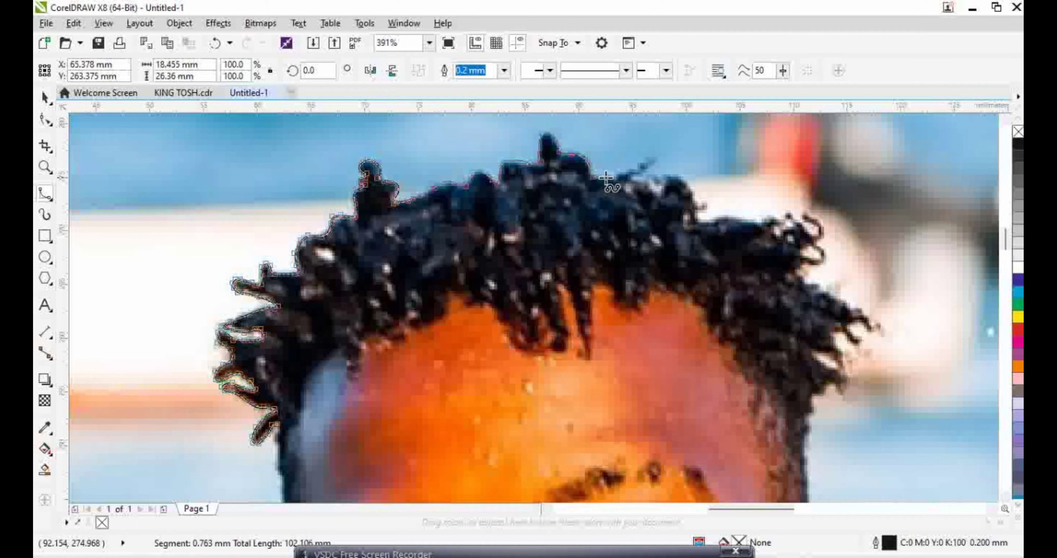
{"action": "left_click", "coordinate": [656, 159]}
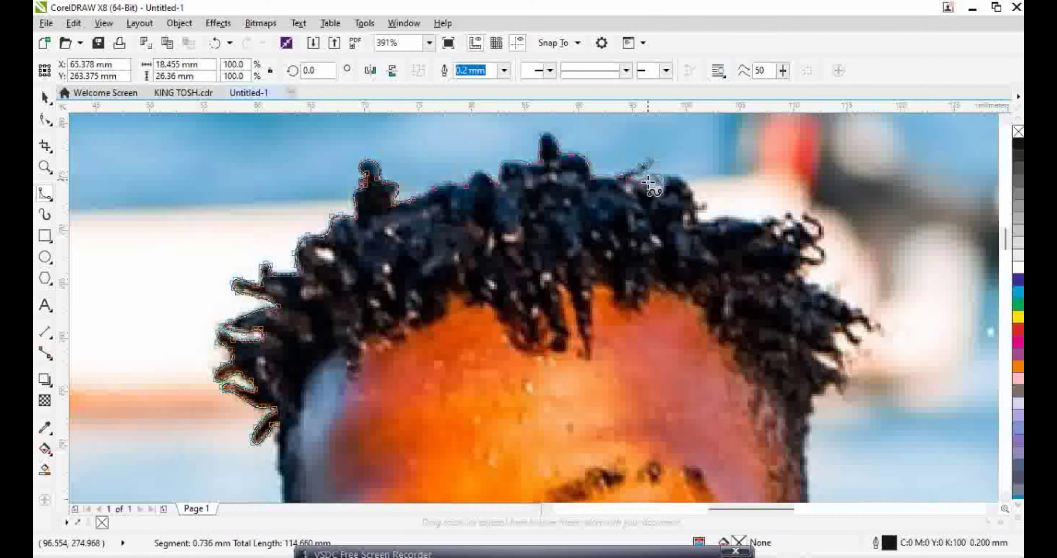
{"action": "left_click", "coordinate": [670, 196]}
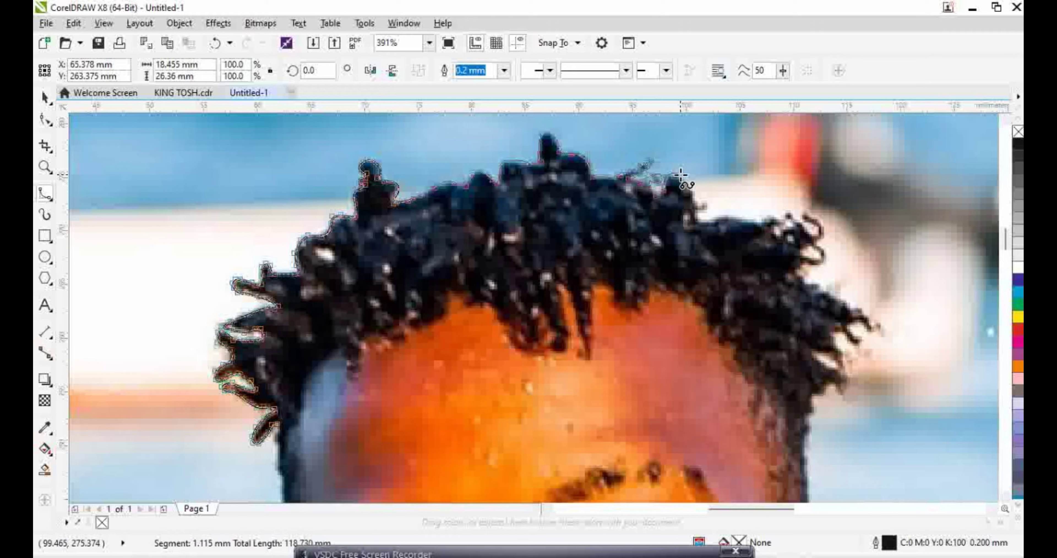
{"action": "left_click", "coordinate": [702, 204]}
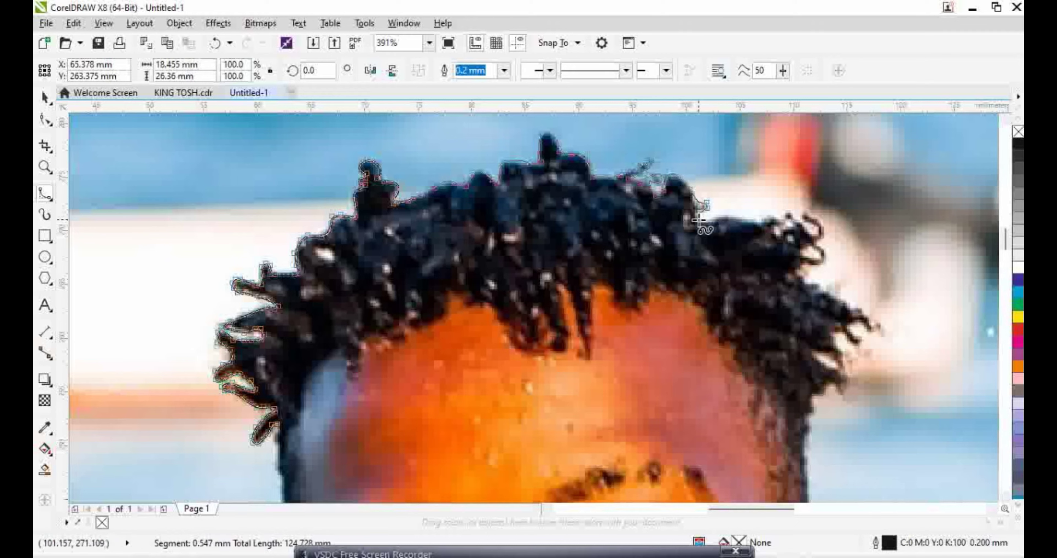
{"action": "left_click", "coordinate": [728, 213]}
{"action": "left_click", "coordinate": [755, 208]}
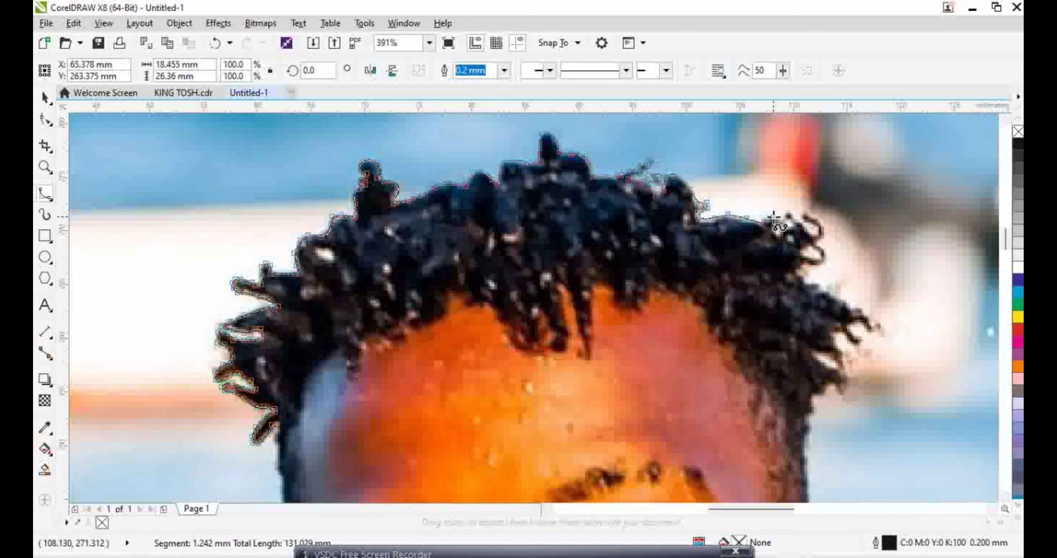
{"action": "left_click", "coordinate": [773, 216]}
Trace the outline along the hairline, past the right curls and down toward the ear
{"action": "left_click", "coordinate": [785, 234]}
{"action": "left_click", "coordinate": [795, 218]}
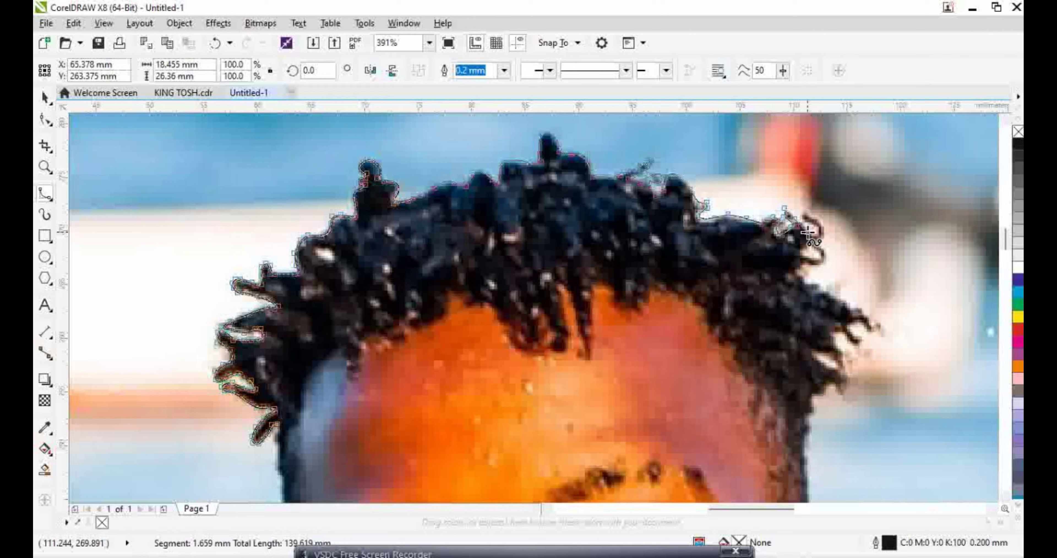
{"action": "left_click", "coordinate": [814, 232]}
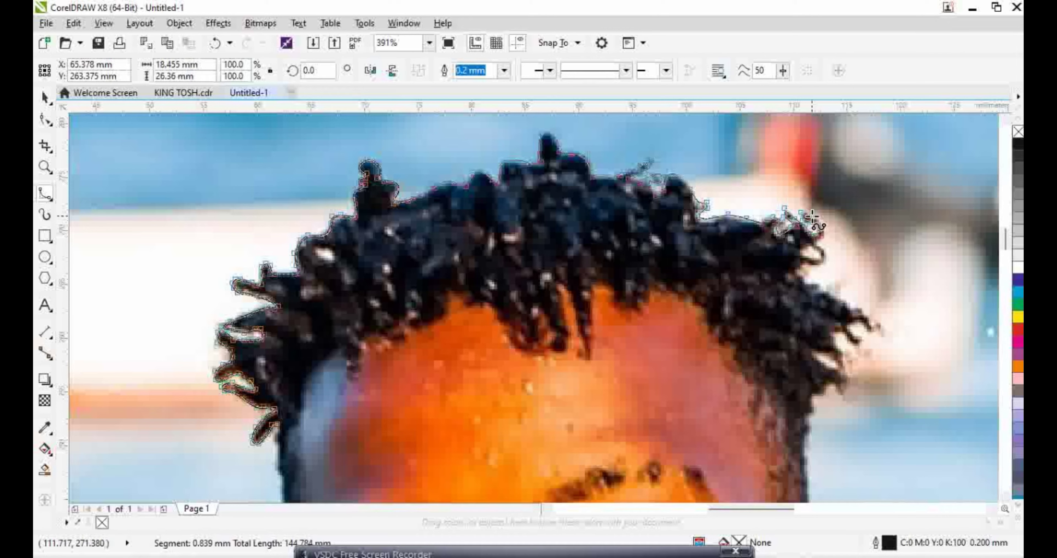
{"action": "left_click", "coordinate": [825, 248]}
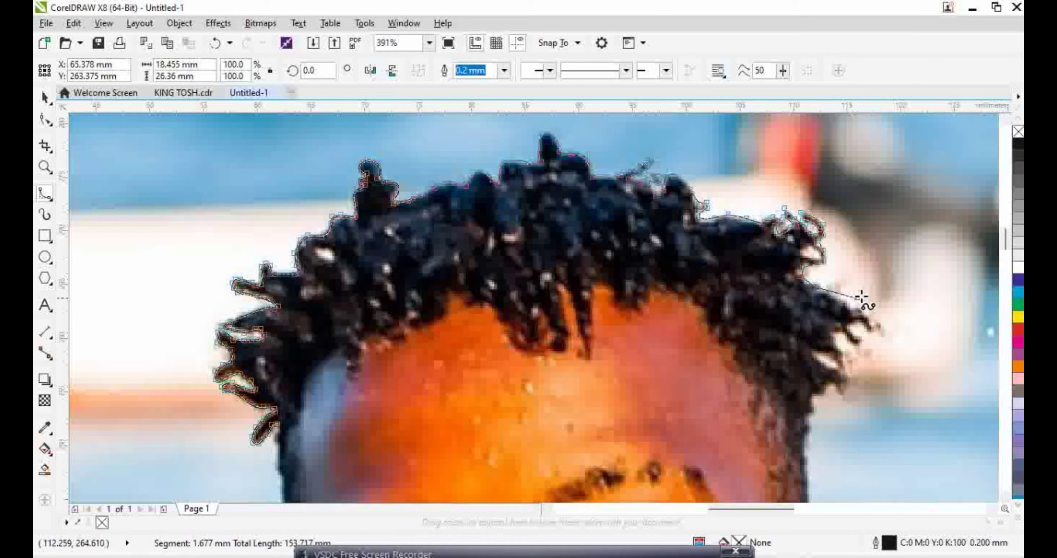
{"action": "left_click", "coordinate": [826, 292]}
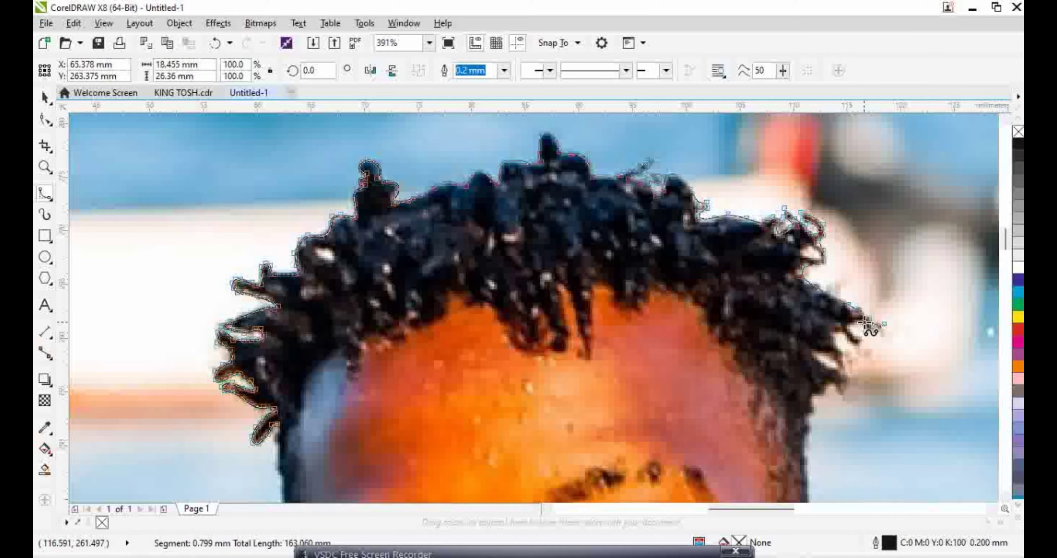
{"action": "left_click", "coordinate": [863, 323]}
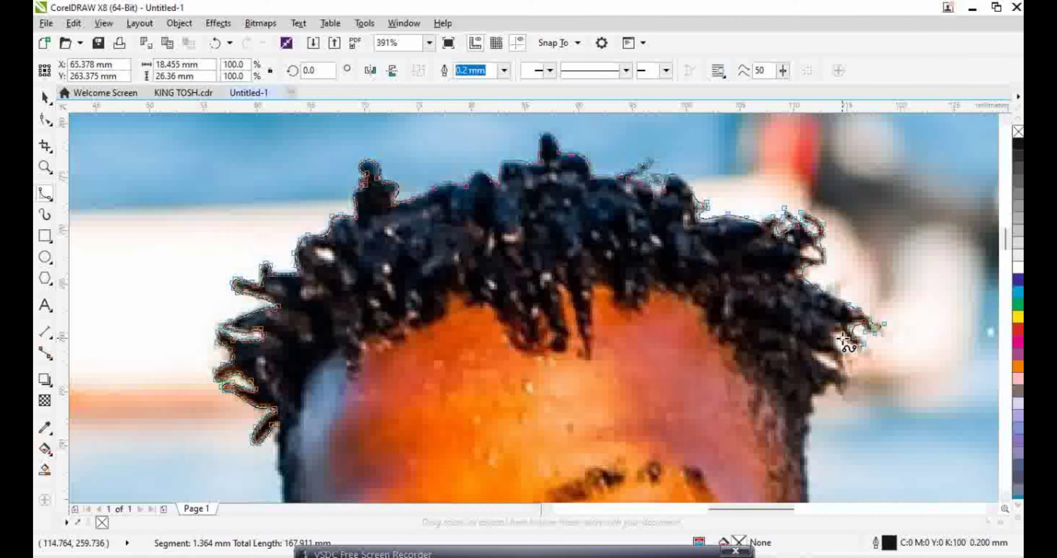
{"action": "left_click", "coordinate": [841, 353]}
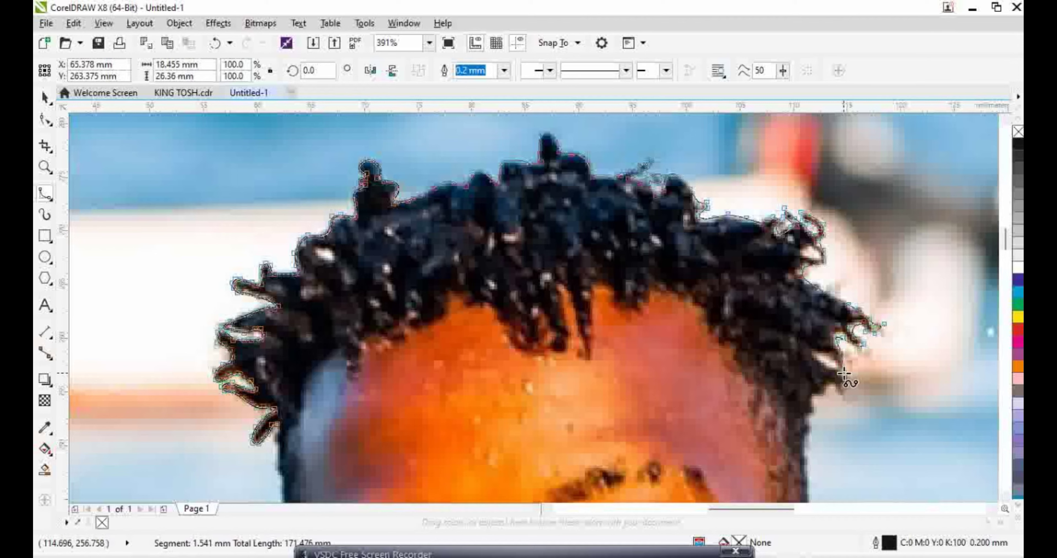
{"action": "left_click", "coordinate": [824, 349]}
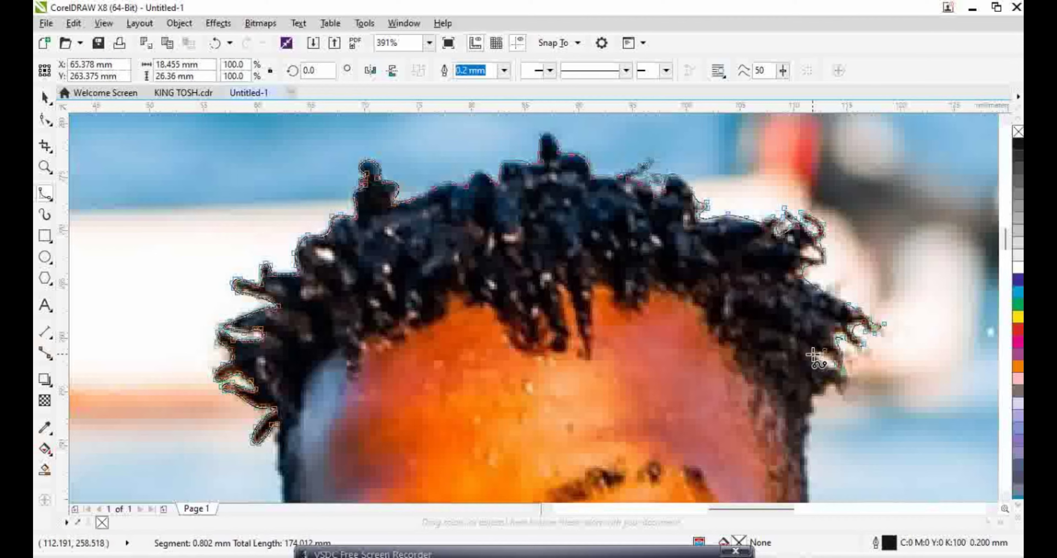
{"action": "left_click", "coordinate": [841, 372]}
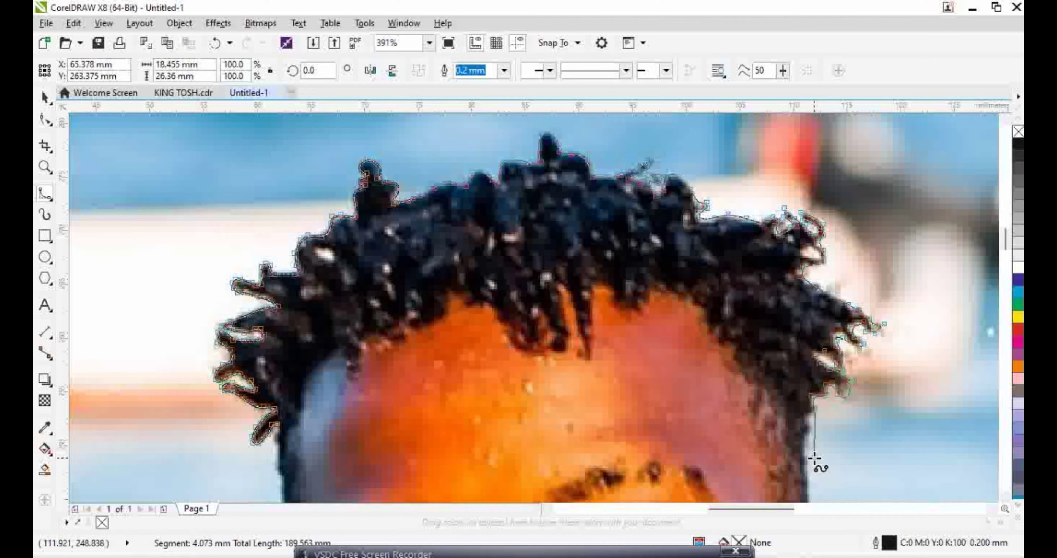
Trace the outline around the ear, down the neck and along the shirt collar
{"action": "scroll", "coordinate": [804, 467], "scroll_direction": "down", "scroll_amount": 4}
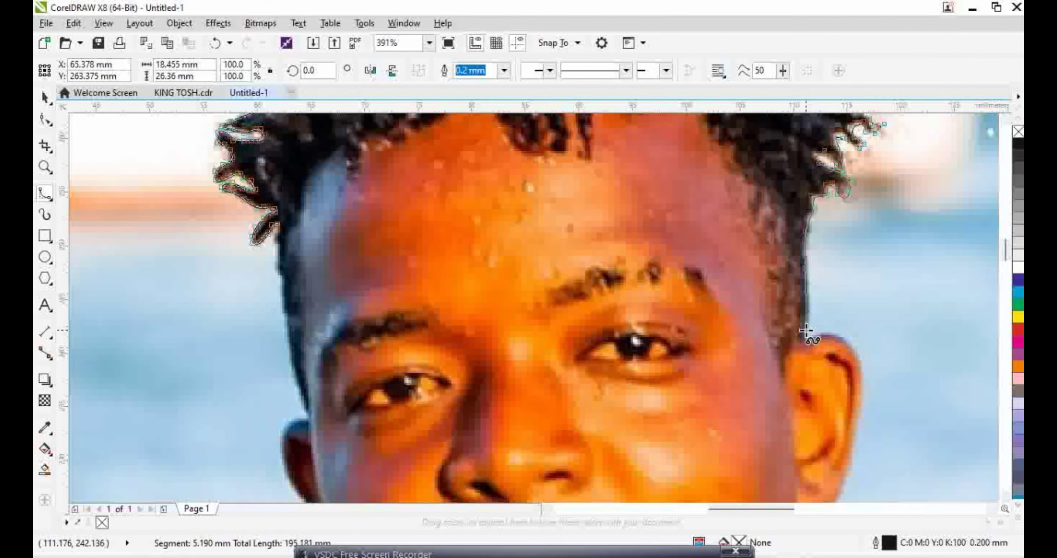
{"action": "left_click", "coordinate": [809, 339]}
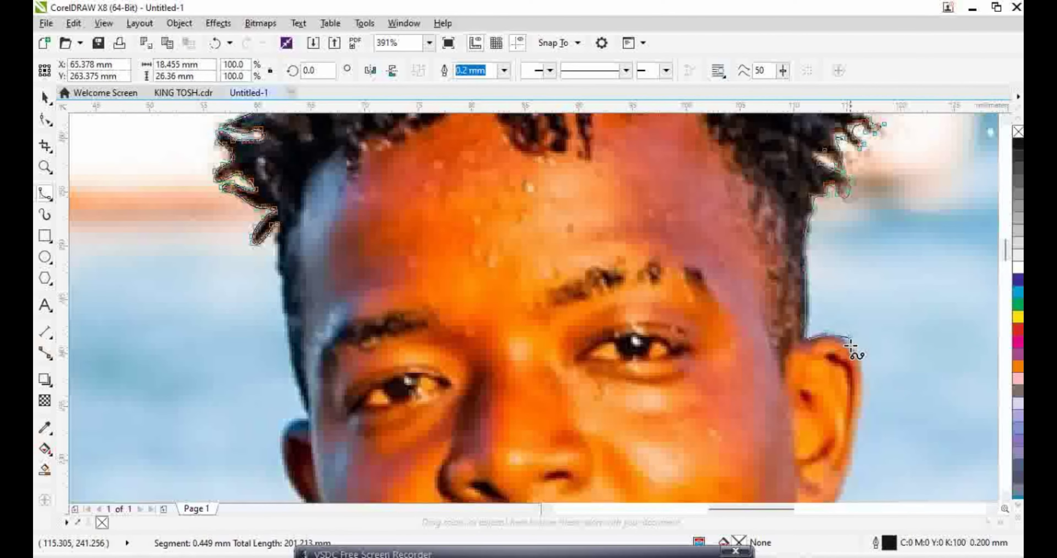
{"action": "left_click", "coordinate": [864, 414]}
{"action": "scroll", "coordinate": [864, 415], "scroll_direction": "down", "scroll_amount": 3}
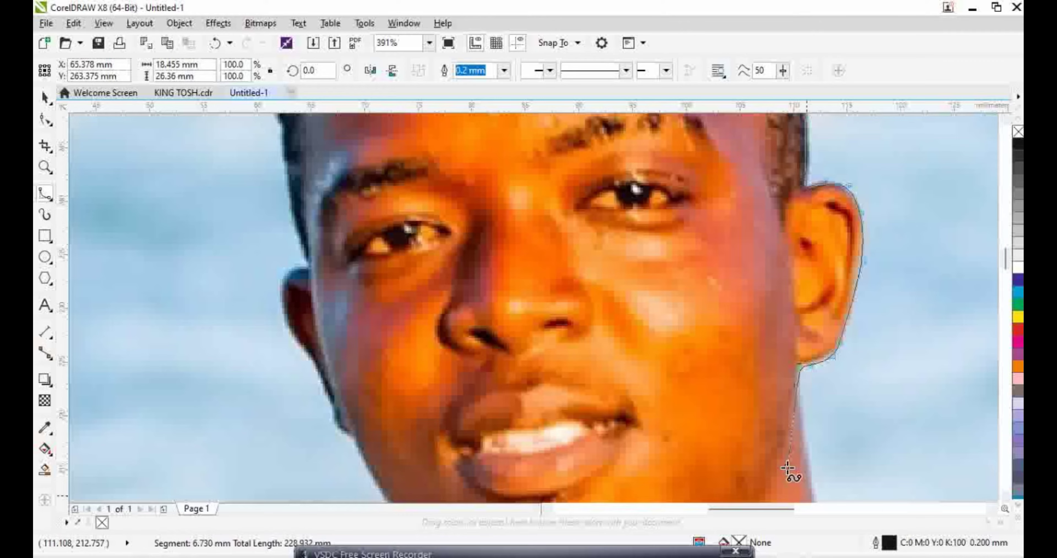
{"action": "scroll", "coordinate": [787, 469], "scroll_direction": "down", "scroll_amount": 4}
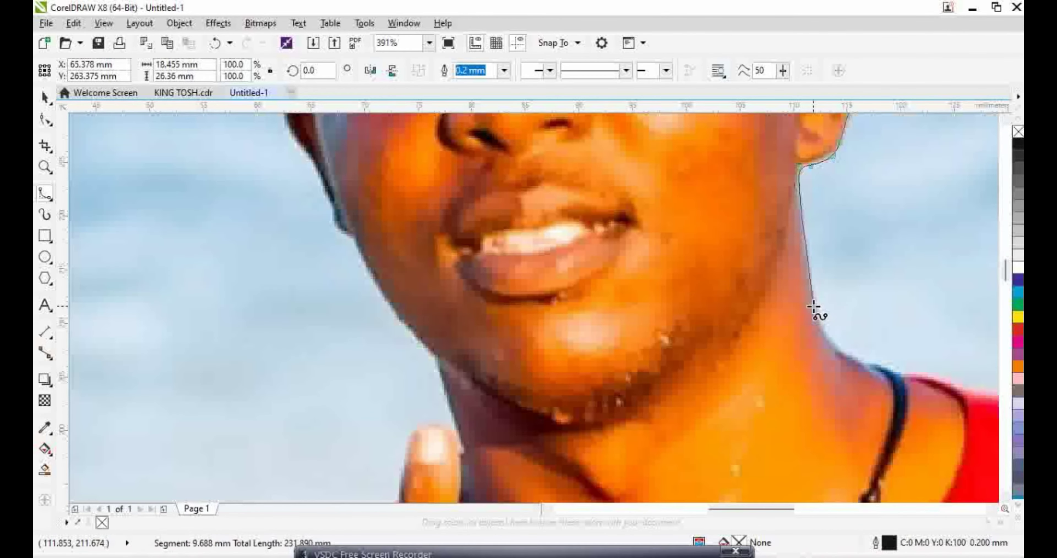
{"action": "left_click", "coordinate": [814, 312]}
{"action": "left_click", "coordinate": [821, 342]}
{"action": "left_click", "coordinate": [849, 366]}
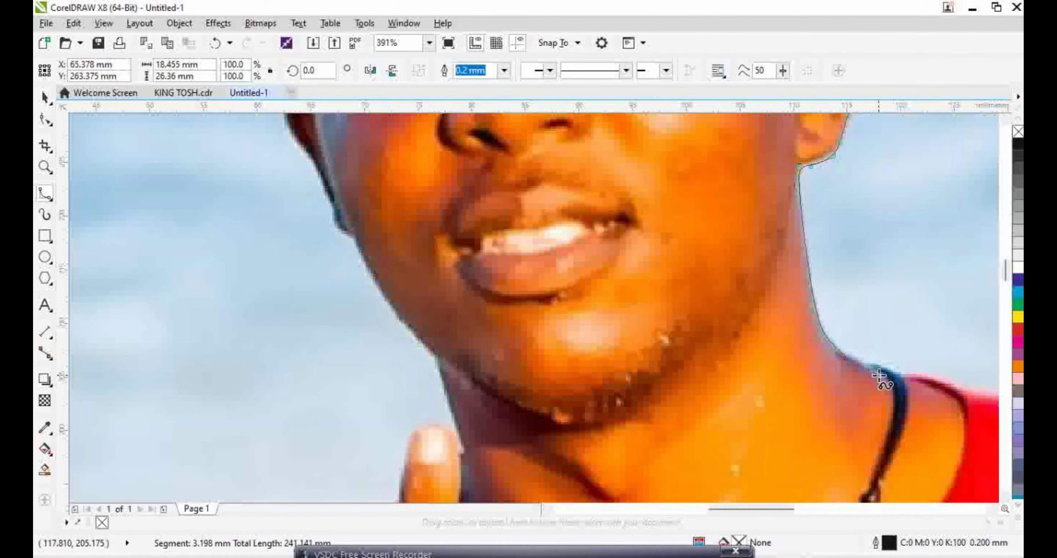
{"action": "left_click", "coordinate": [889, 364]}
{"action": "left_click", "coordinate": [945, 381]}
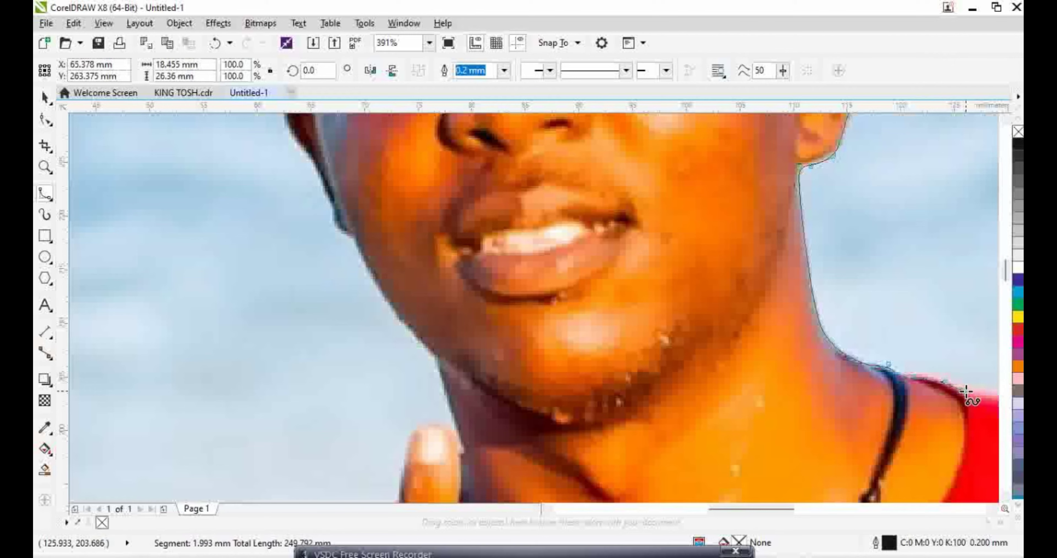
{"action": "left_click", "coordinate": [990, 398]}
Continue the outline along the collar and across the red shirt's shoulder edge
{"action": "scroll", "coordinate": [990, 398], "scroll_direction": "right", "scroll_amount": 6}
{"action": "left_click", "coordinate": [784, 417]}
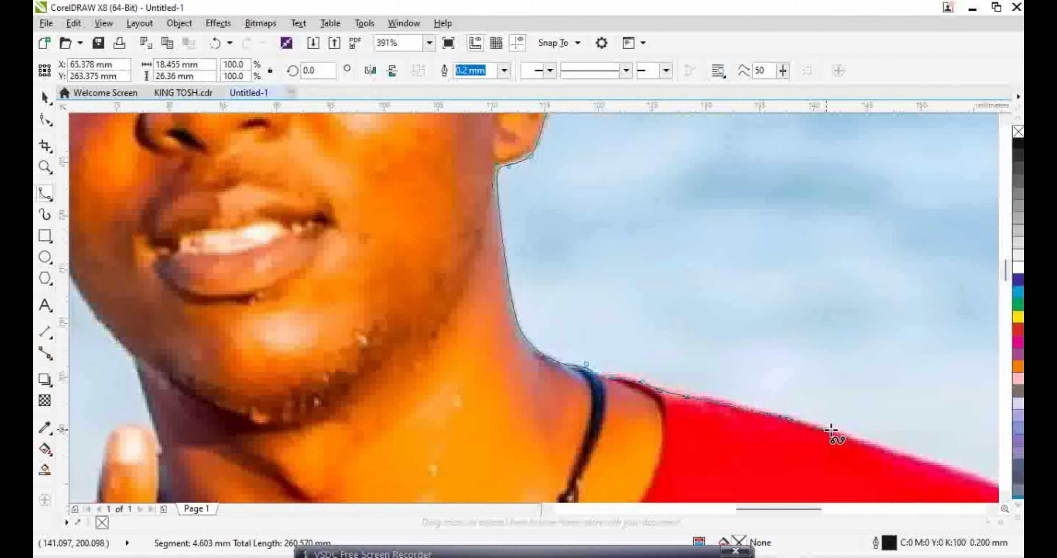
{"action": "left_click", "coordinate": [864, 444]}
{"action": "left_click", "coordinate": [901, 454]}
{"action": "left_click", "coordinate": [956, 469]}
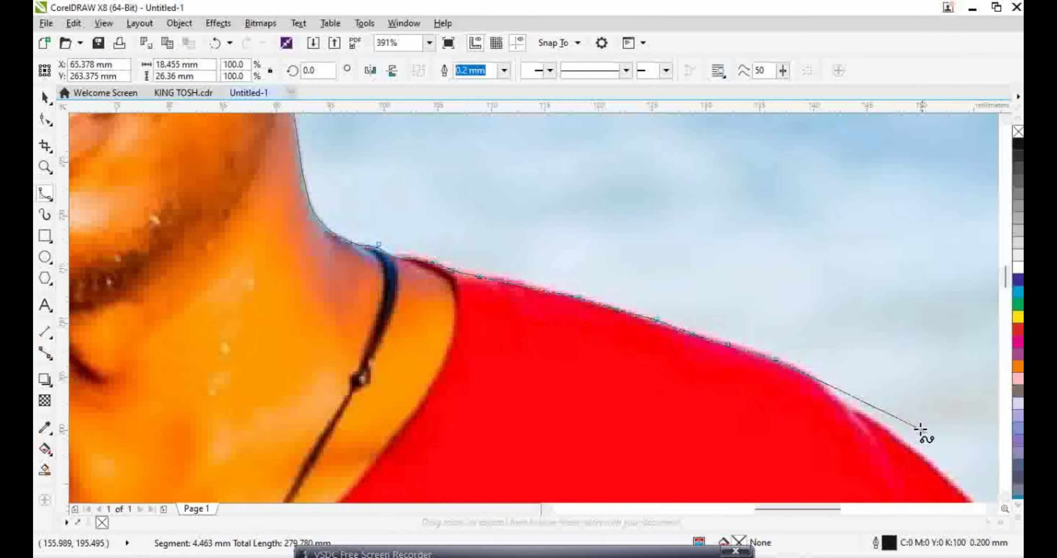
{"action": "left_click", "coordinate": [776, 359]}
{"action": "left_click", "coordinate": [825, 377]}
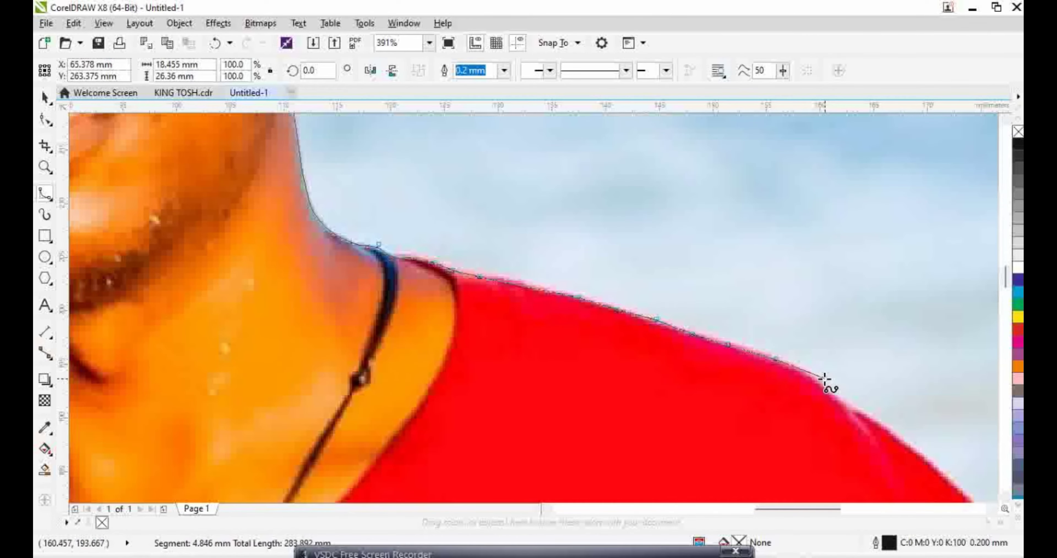
{"action": "left_click", "coordinate": [842, 406]}
{"action": "left_click", "coordinate": [903, 447]}
{"action": "left_click", "coordinate": [974, 488]}
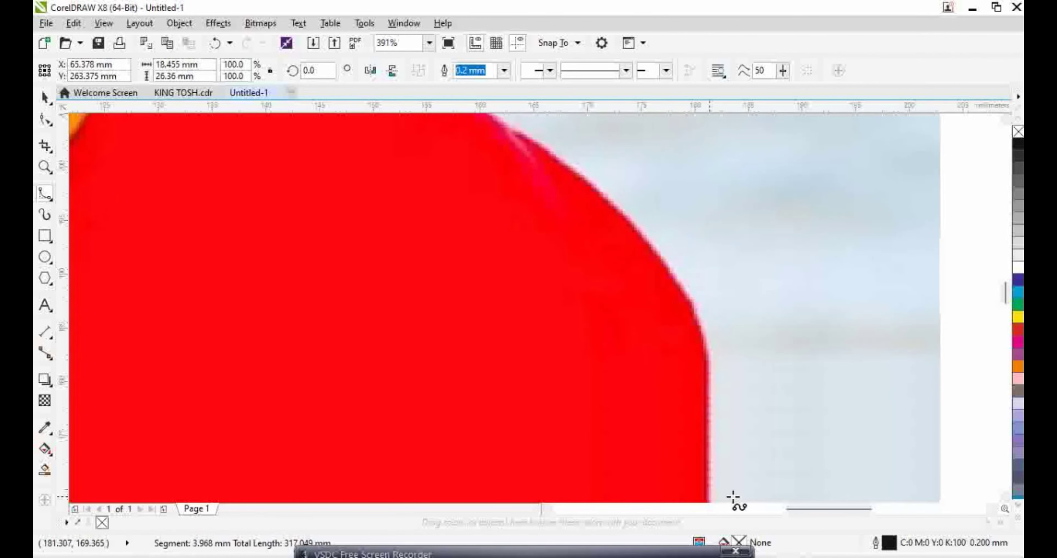
Trace down the sleeve edge to its lower corner and along the underside to the arm
{"action": "left_click", "coordinate": [714, 378]}
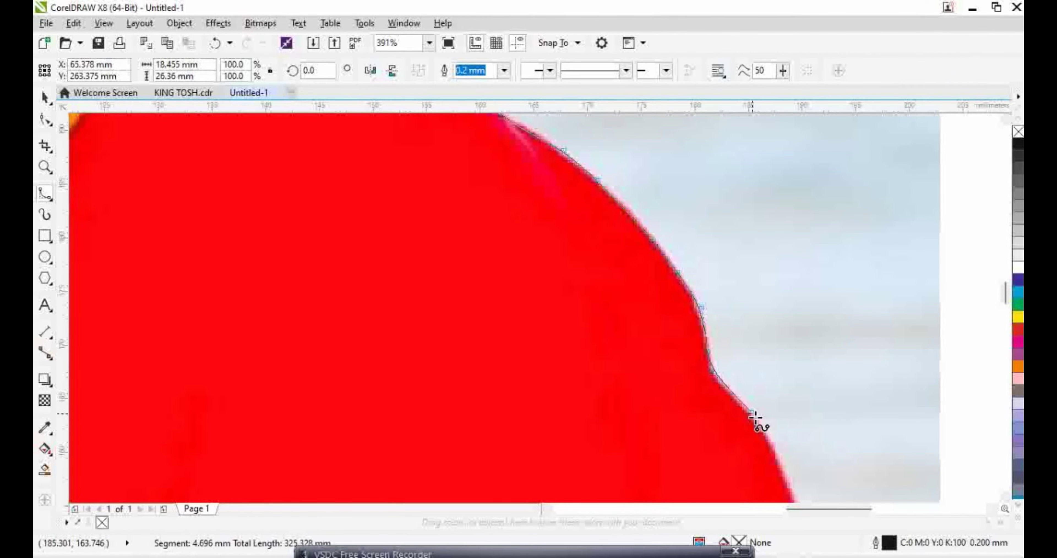
{"action": "left_click", "coordinate": [794, 498]}
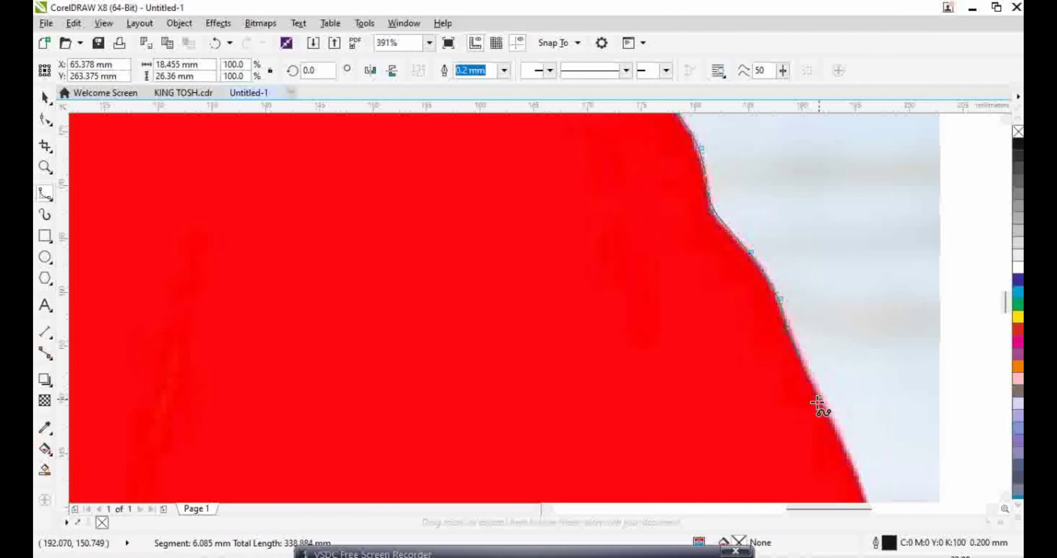
{"action": "left_click", "coordinate": [830, 415]}
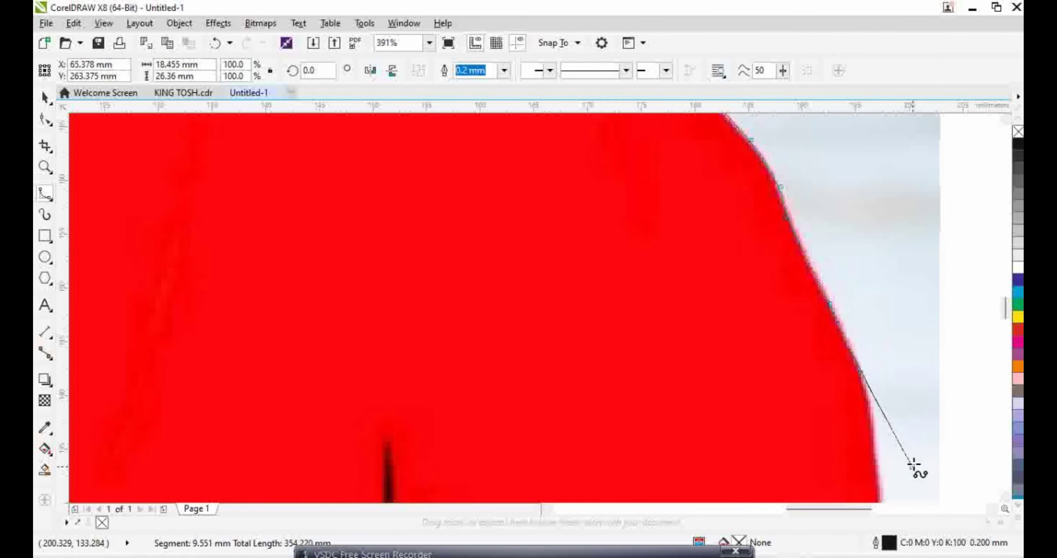
{"action": "left_click", "coordinate": [779, 316]}
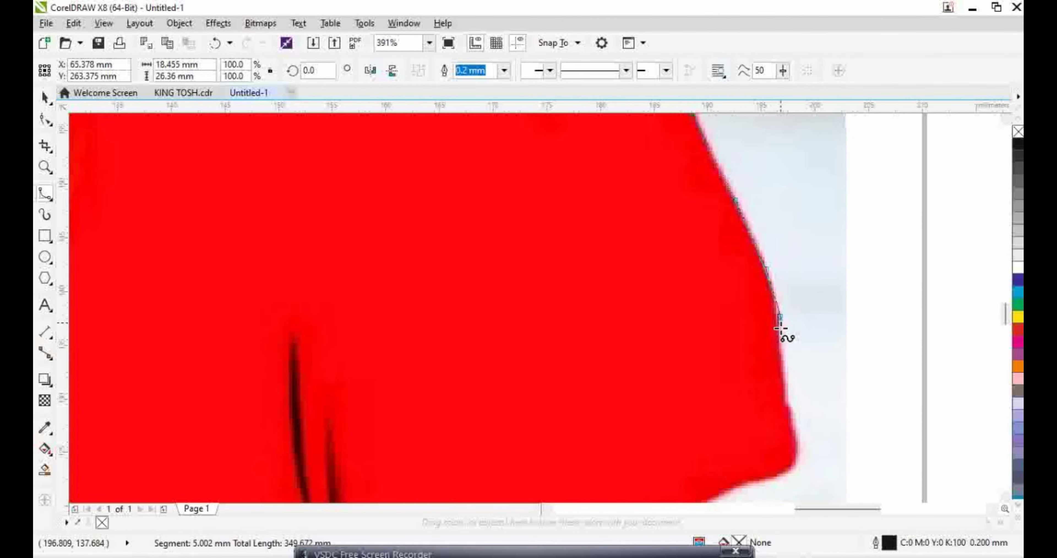
{"action": "left_click", "coordinate": [789, 400]}
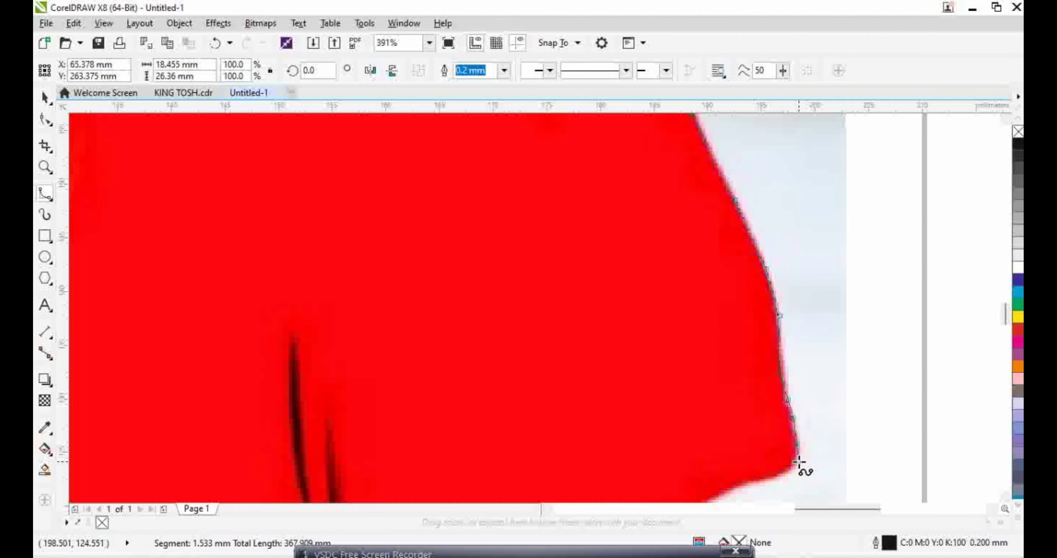
{"action": "left_click", "coordinate": [767, 480]}
{"action": "scroll", "coordinate": [768, 480], "scroll_direction": "down", "scroll_amount": 5}
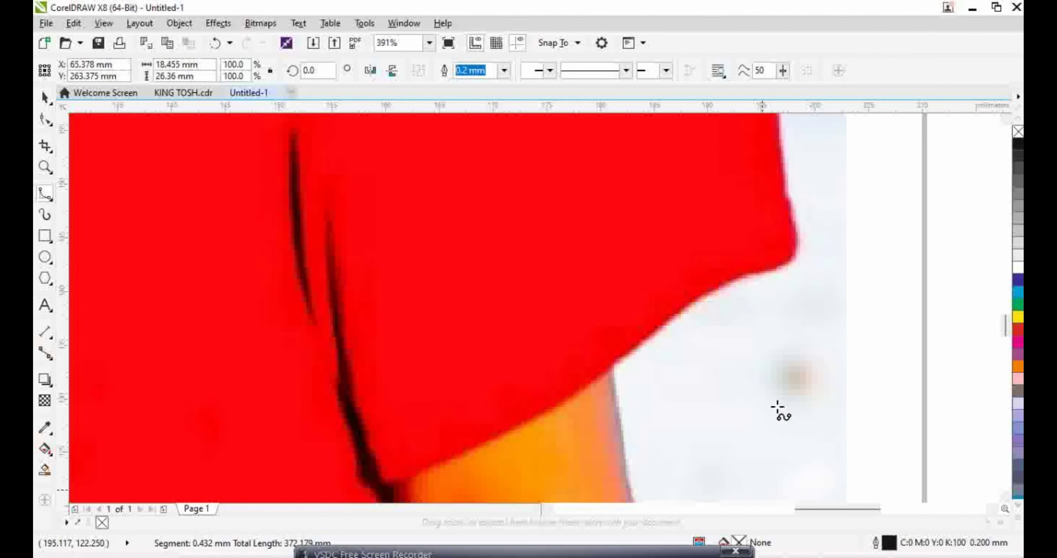
{"action": "left_click", "coordinate": [690, 304]}
{"action": "left_click", "coordinate": [656, 333]}
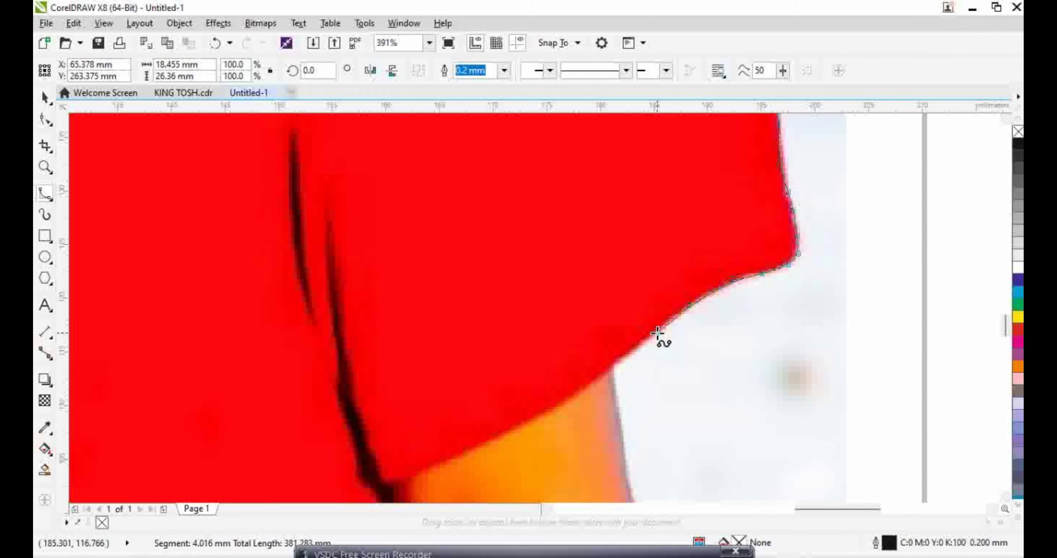
{"action": "left_click", "coordinate": [616, 363]}
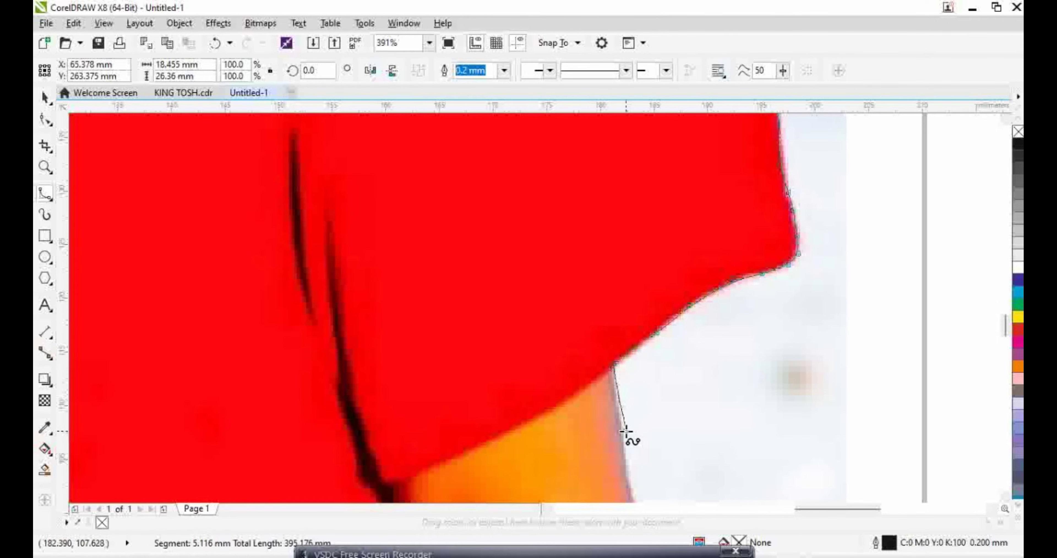
{"action": "scroll", "coordinate": [625, 441], "scroll_direction": "down", "scroll_amount": 1}
Trace the B-spline down the arm's outer edge to the photo's bottom corner
{"action": "scroll", "coordinate": [661, 427], "scroll_direction": "down", "scroll_amount": 10}
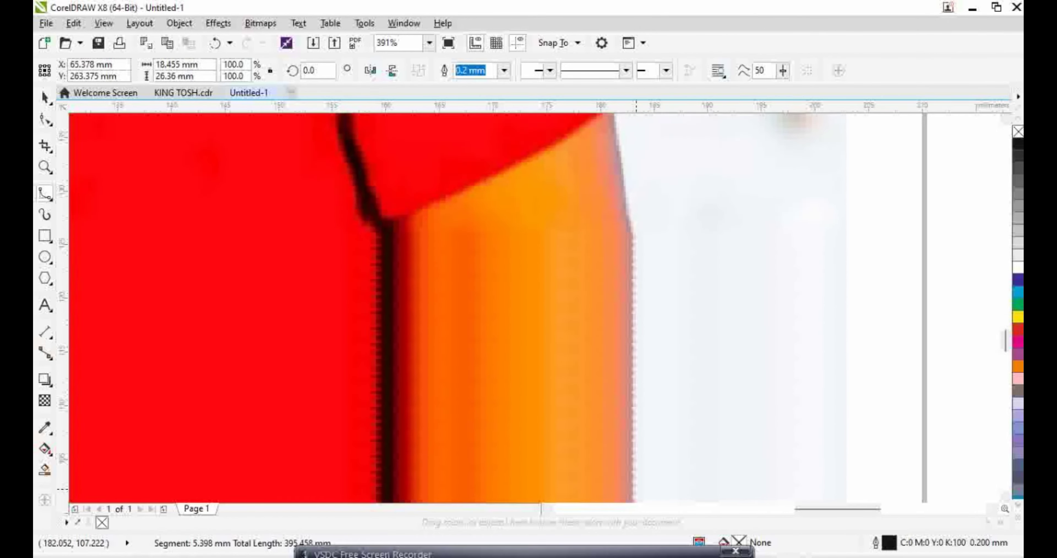
{"action": "scroll", "coordinate": [662, 221], "scroll_direction": "up", "scroll_amount": 3}
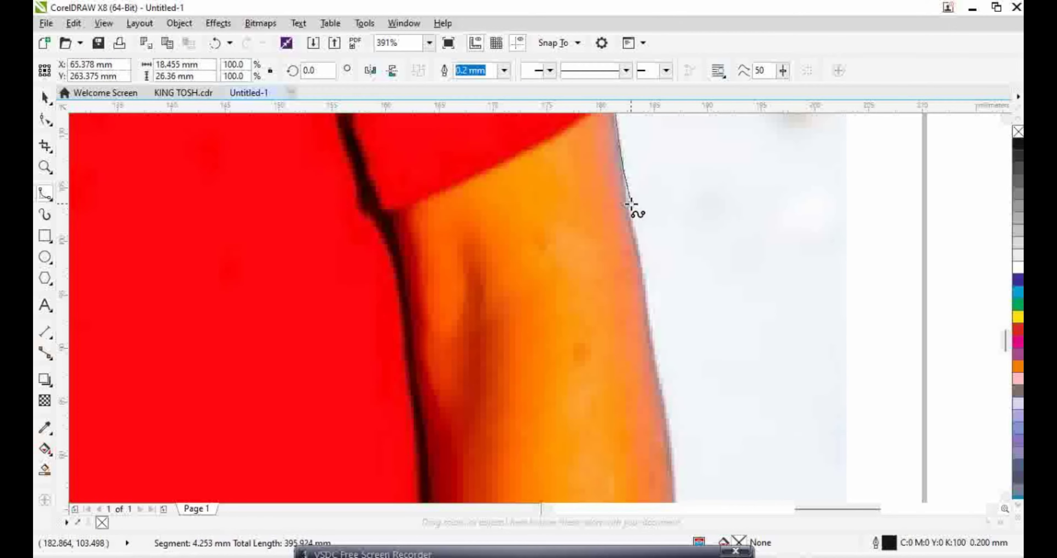
{"action": "left_click", "coordinate": [633, 238]}
{"action": "left_click", "coordinate": [645, 280]}
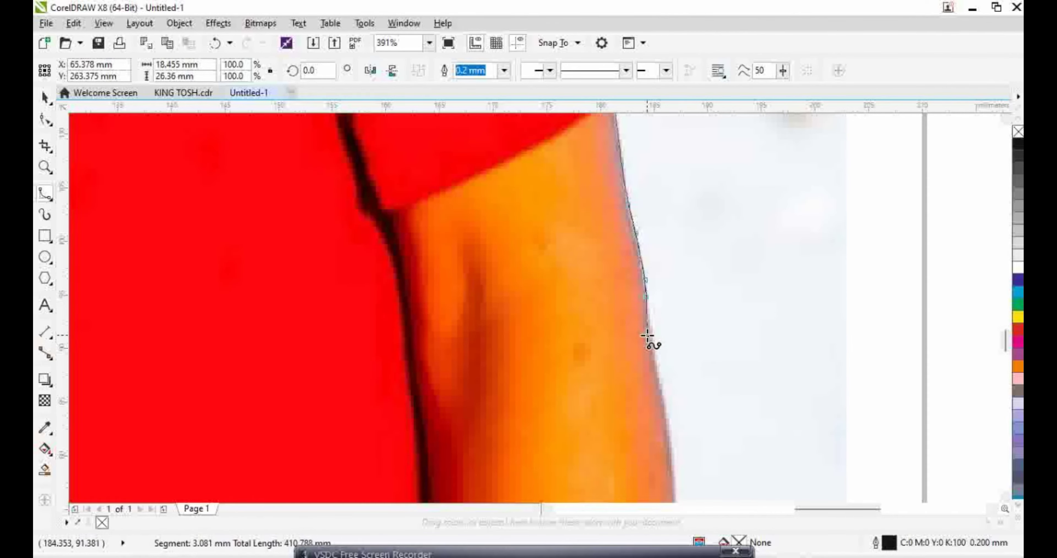
{"action": "left_click", "coordinate": [659, 375]}
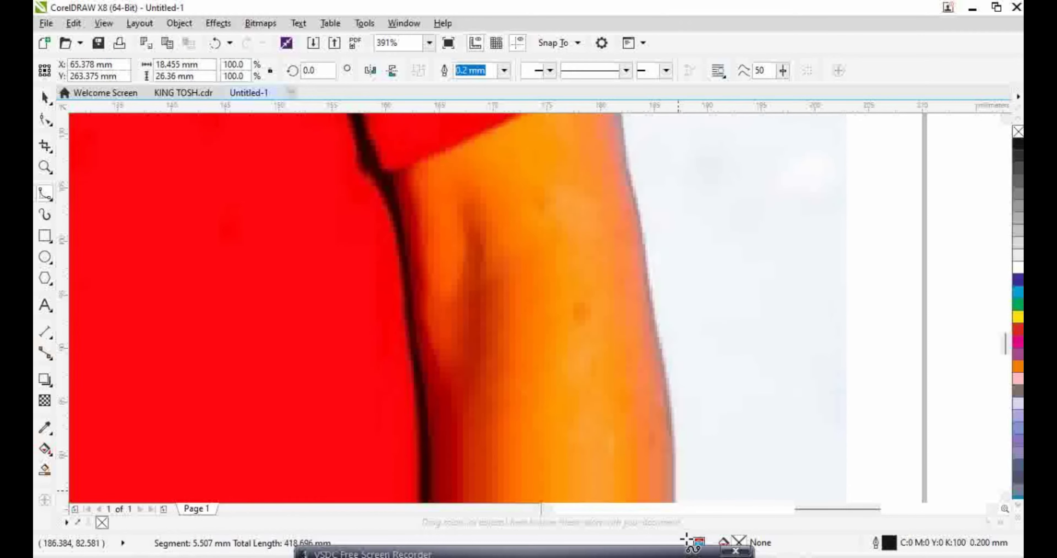
{"action": "left_click", "coordinate": [675, 392]}
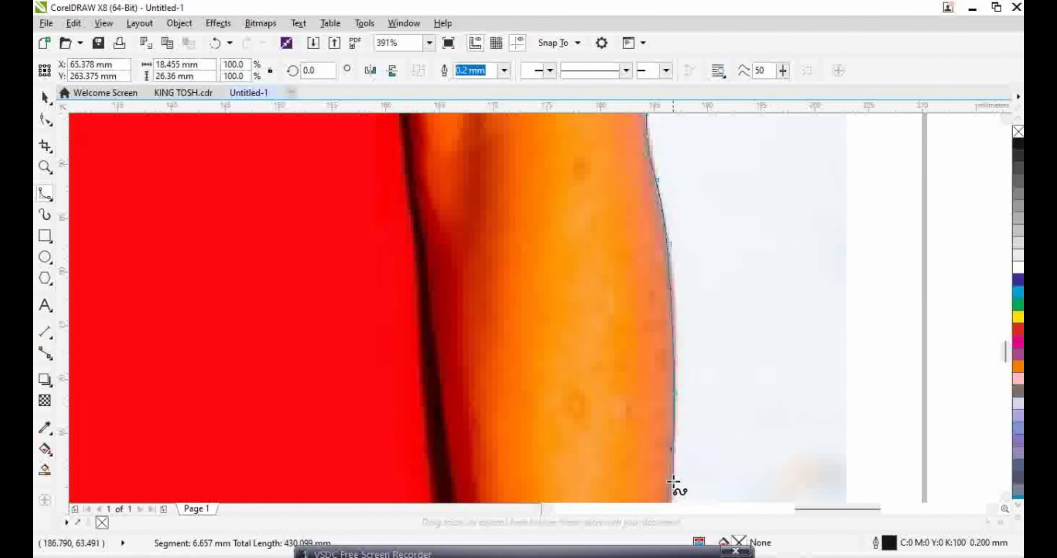
{"action": "left_click", "coordinate": [669, 411]}
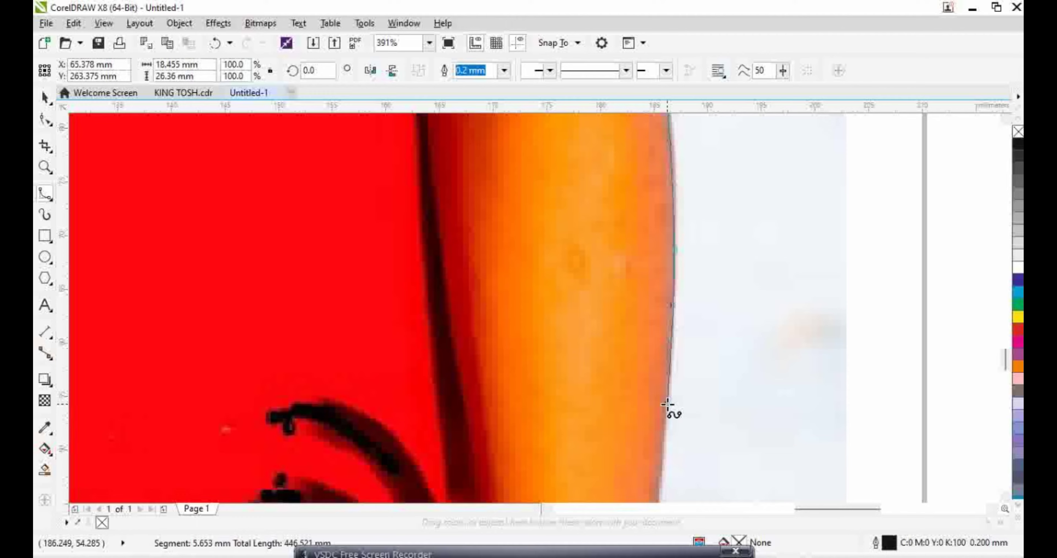
{"action": "left_click", "coordinate": [667, 494]}
{"action": "left_click", "coordinate": [665, 395]}
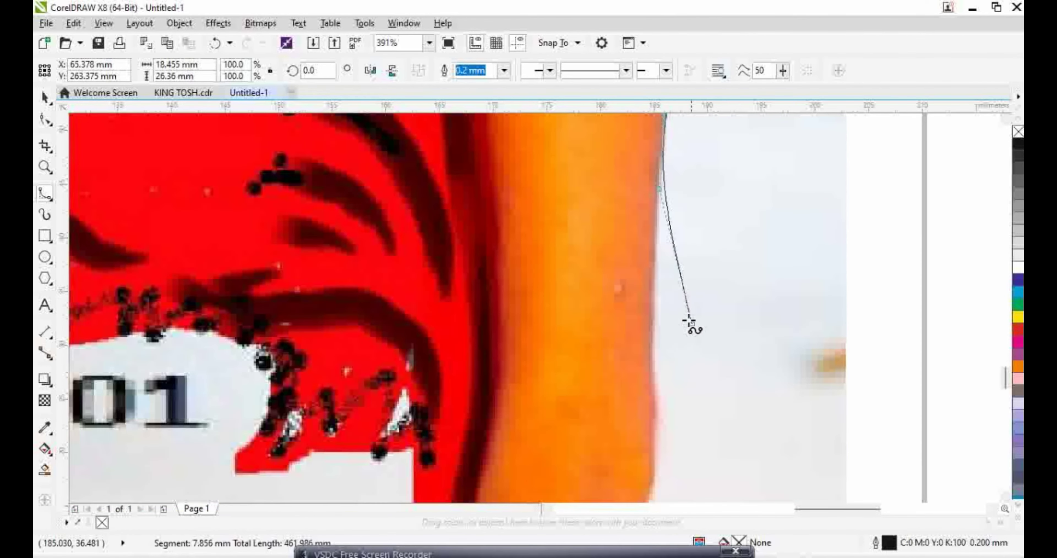
{"action": "left_click", "coordinate": [650, 359]}
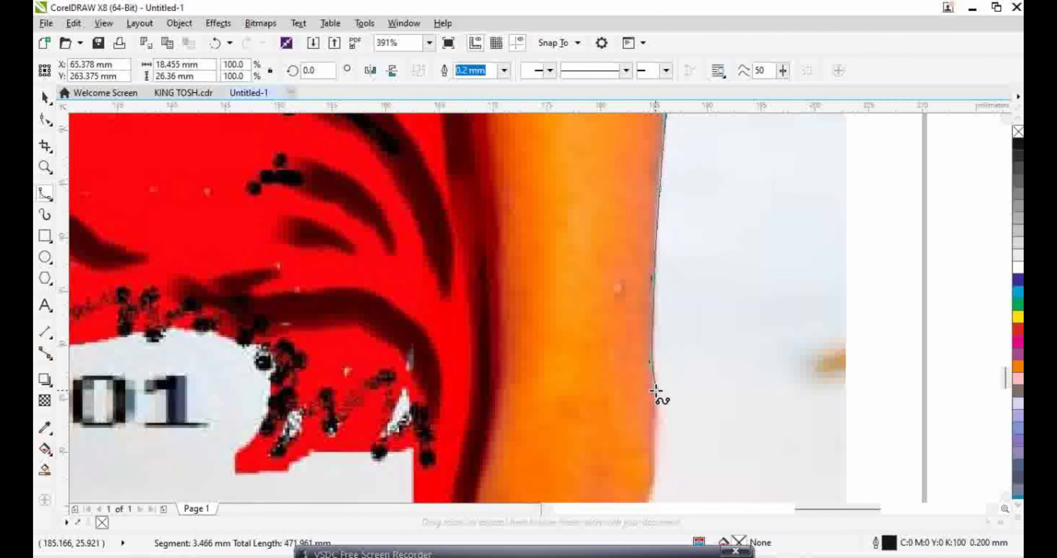
{"action": "left_click", "coordinate": [649, 492]}
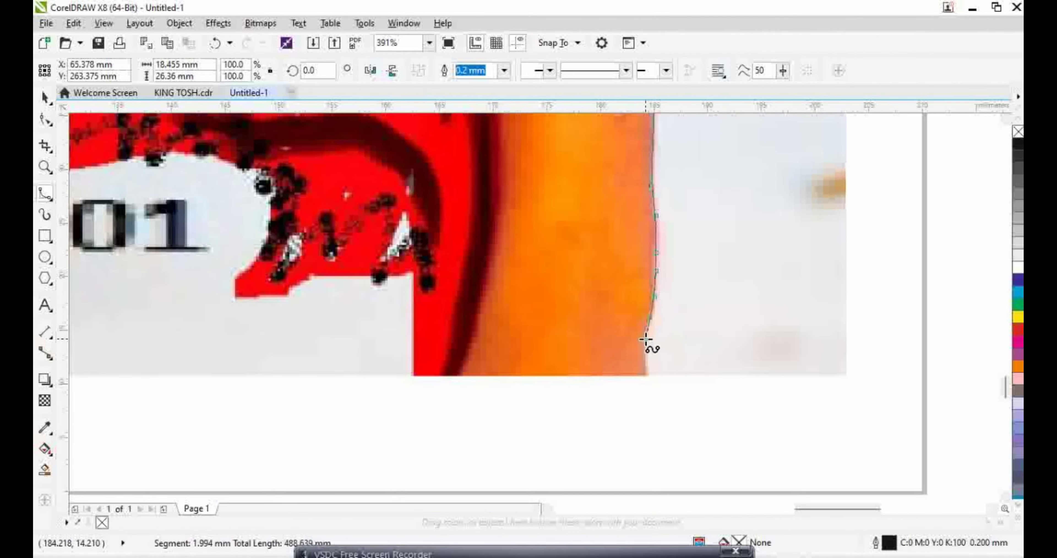
{"action": "left_click", "coordinate": [651, 377]}
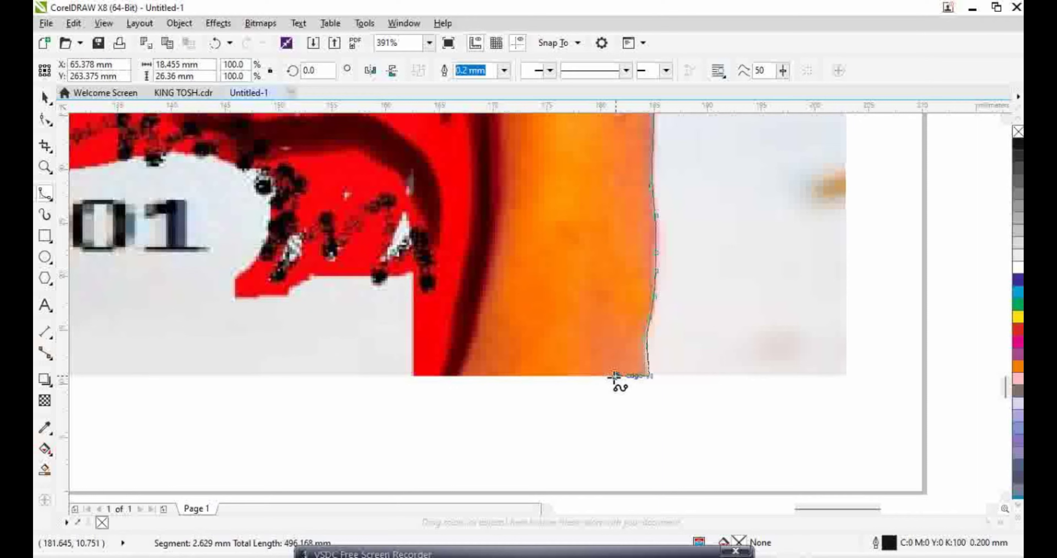
Run the outline along the photo's bottom edge and around the red figure's lower left tip
{"action": "left_click", "coordinate": [412, 376]}
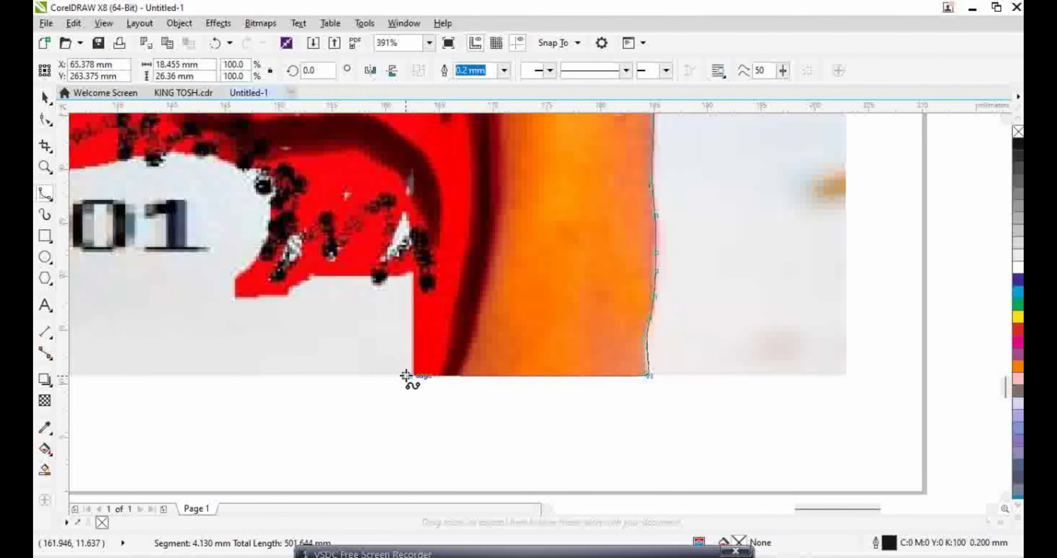
{"action": "left_click", "coordinate": [414, 273]}
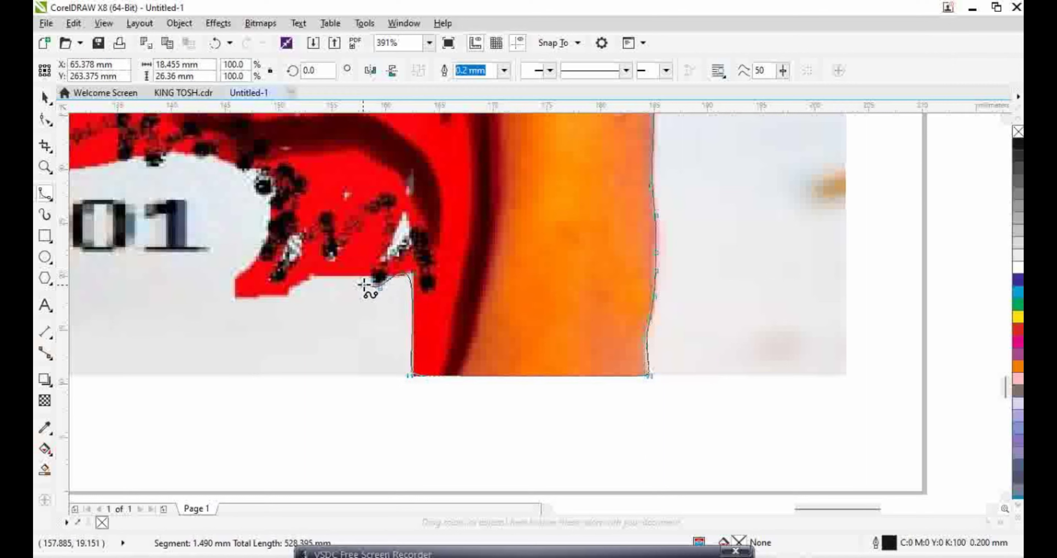
{"action": "left_click", "coordinate": [370, 279]}
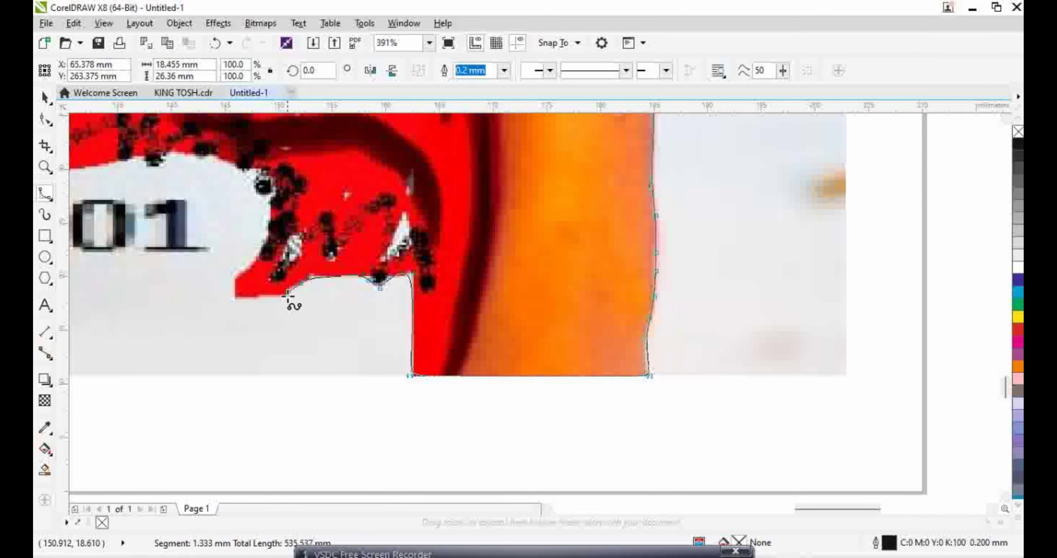
{"action": "left_click", "coordinate": [275, 301]}
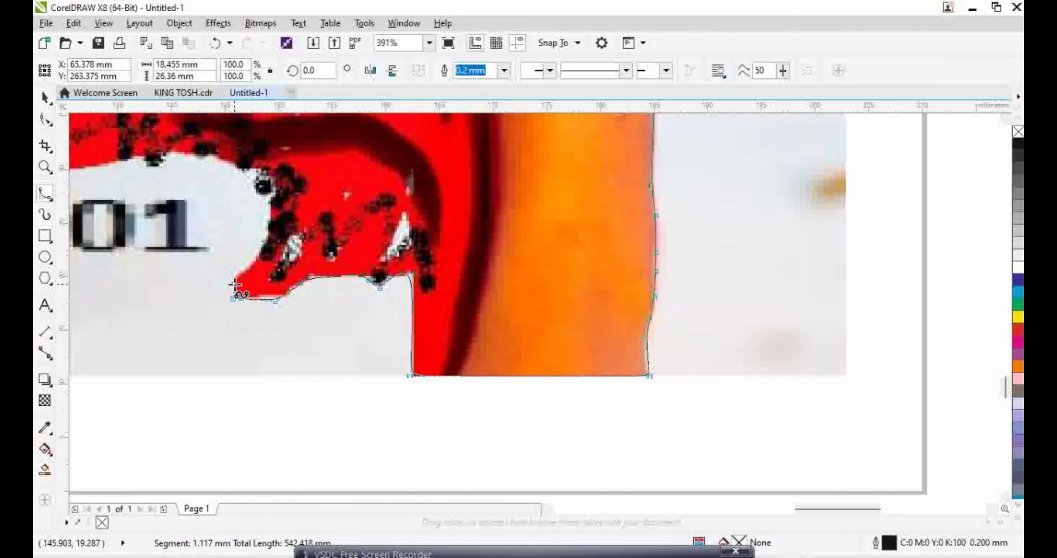
{"action": "left_click", "coordinate": [235, 280]}
{"action": "left_click", "coordinate": [240, 267]}
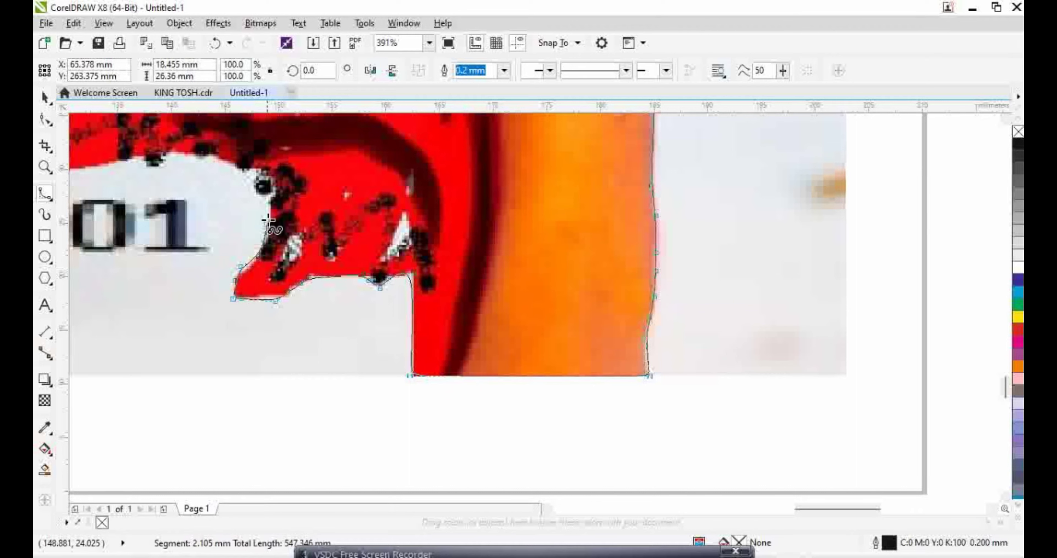
{"action": "left_click", "coordinate": [268, 201]}
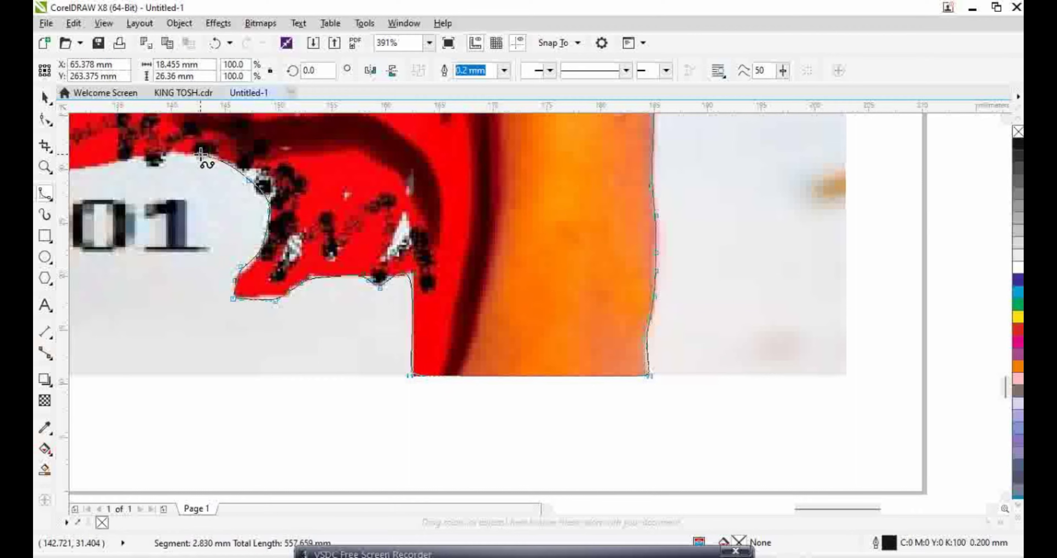
{"action": "left_click", "coordinate": [199, 154]}
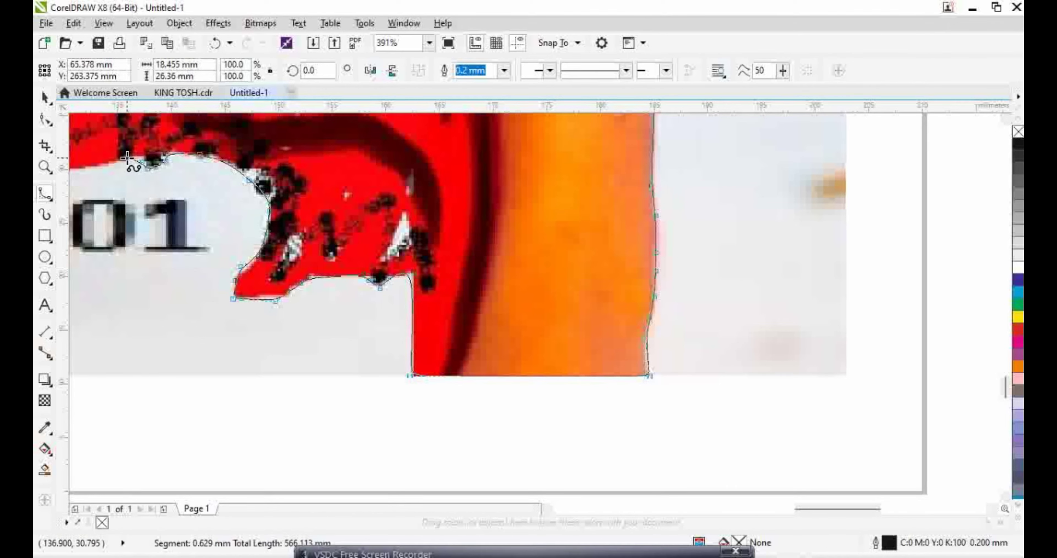
{"action": "left_click", "coordinate": [111, 164]}
{"action": "scroll", "coordinate": [113, 177], "scroll_direction": "left", "scroll_amount": 6}
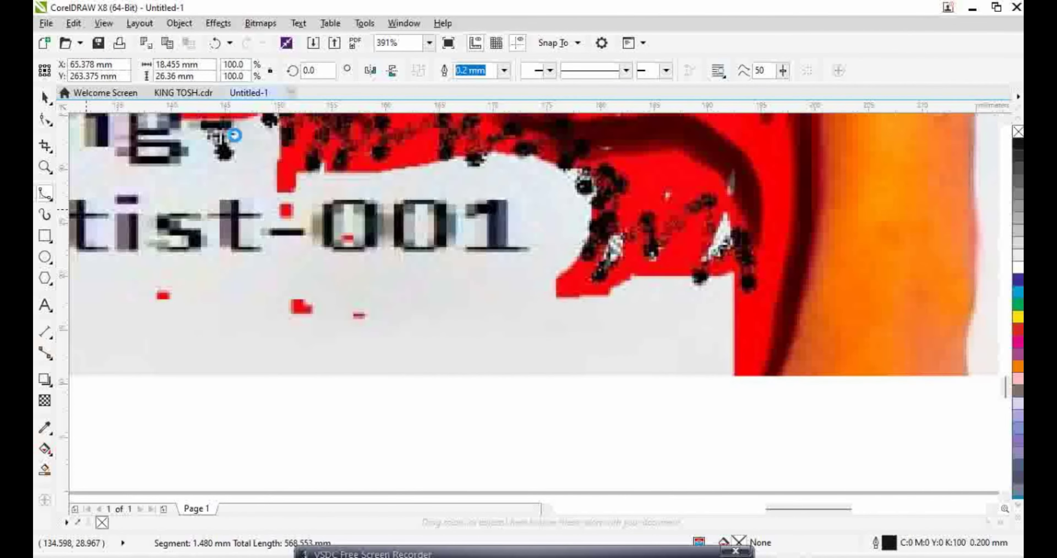
{"action": "left_click", "coordinate": [369, 170]}
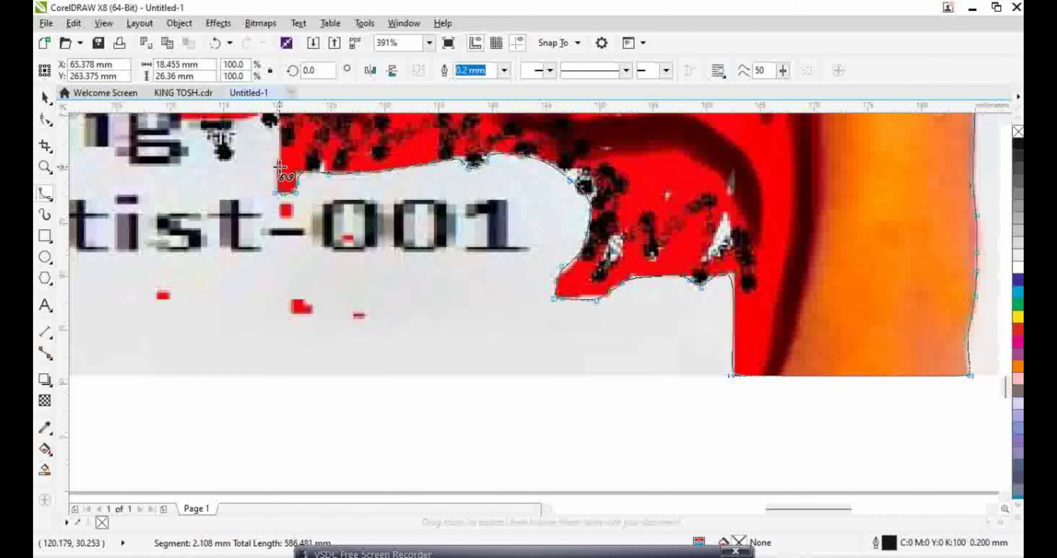
Continue the outline leftward along the red shirt's lower edge
{"action": "scroll", "coordinate": [246, 185], "scroll_direction": "up", "scroll_amount": 2}
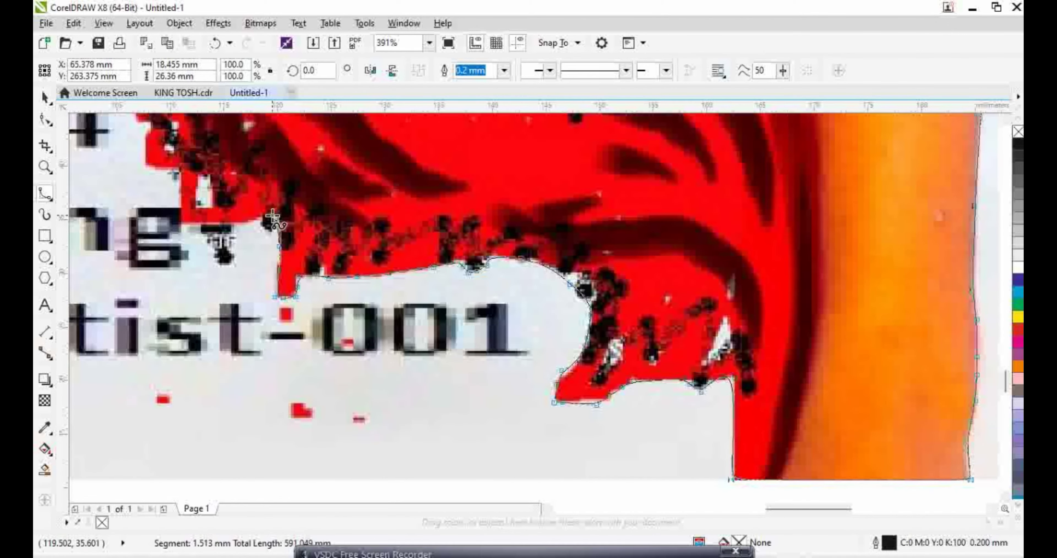
{"action": "left_click", "coordinate": [265, 225]}
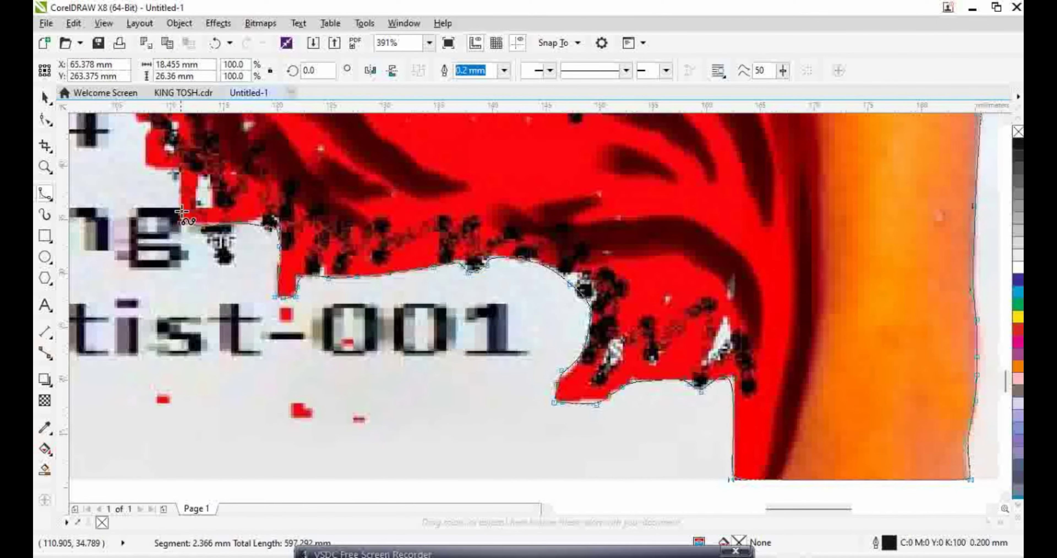
{"action": "left_click", "coordinate": [177, 174]}
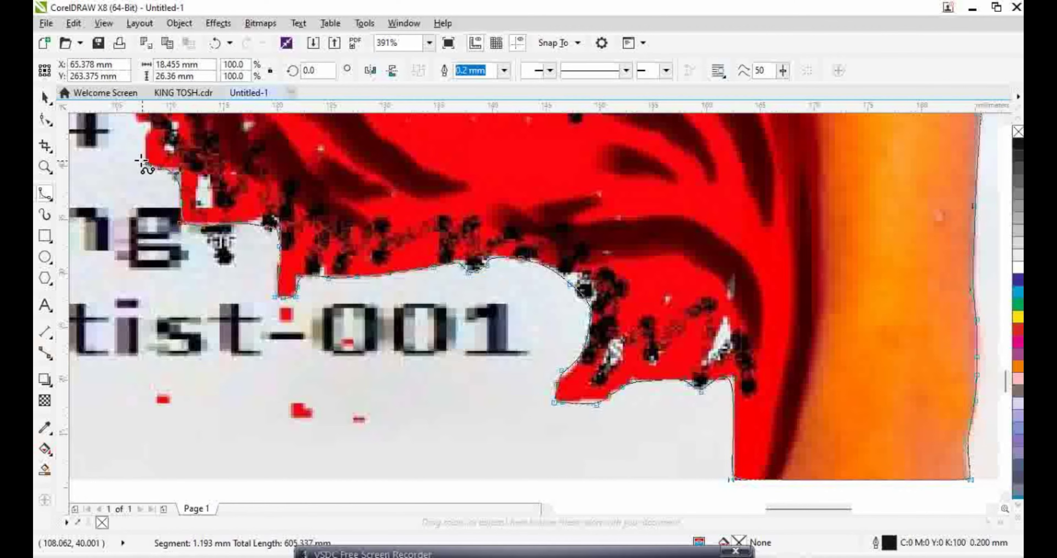
{"action": "left_click", "coordinate": [139, 161]}
{"action": "scroll", "coordinate": [139, 161], "scroll_direction": "up", "scroll_amount": 3}
{"action": "scroll", "coordinate": [139, 161], "scroll_direction": "left", "scroll_amount": 5}
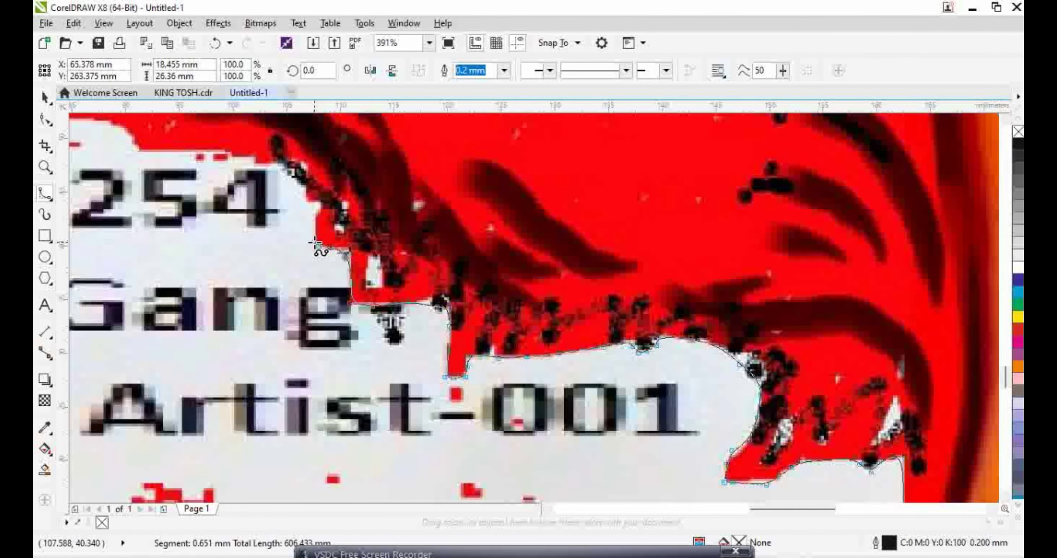
{"action": "left_click", "coordinate": [313, 242]}
{"action": "left_click", "coordinate": [311, 211]}
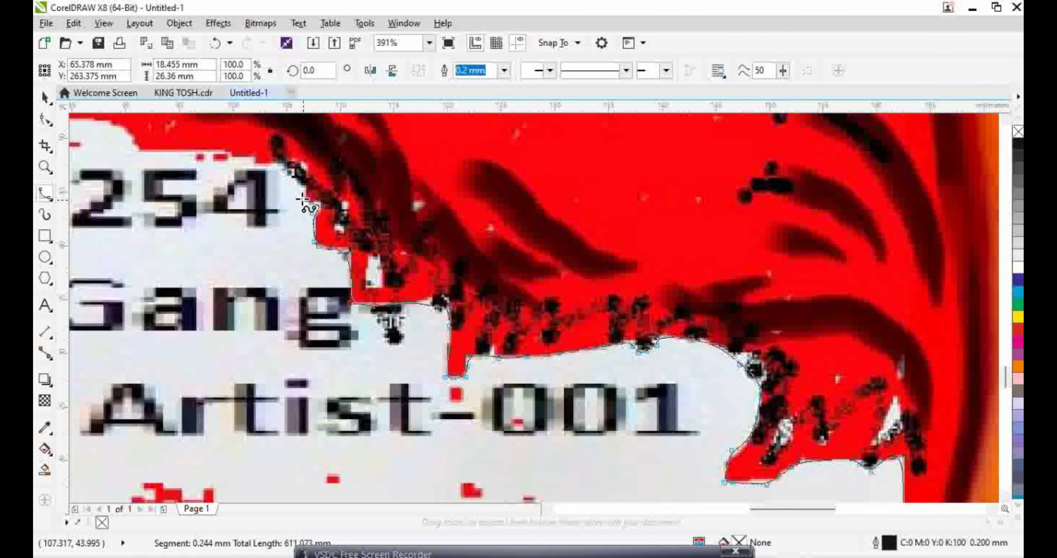
{"action": "left_click", "coordinate": [278, 168]}
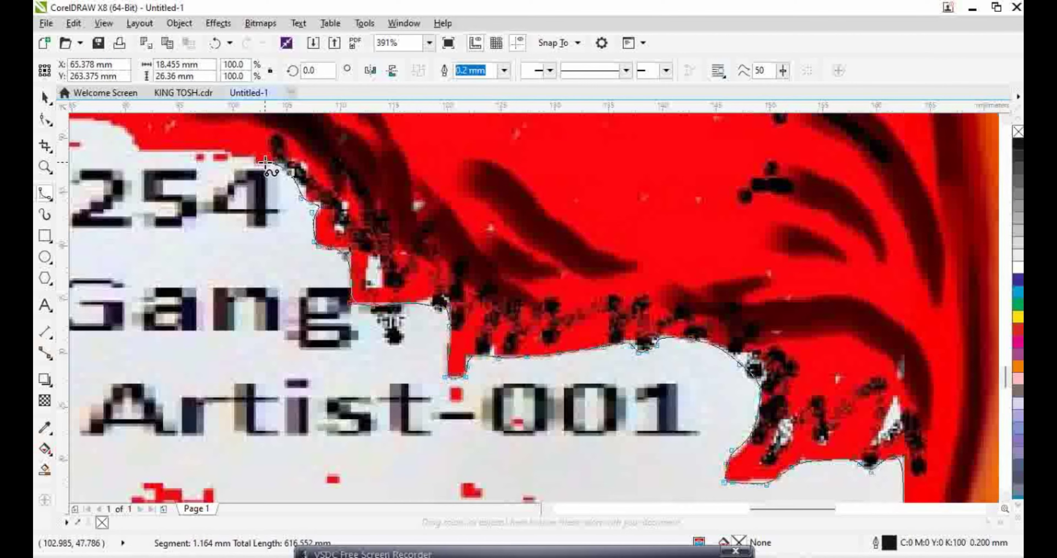
{"action": "left_click", "coordinate": [250, 163]}
{"action": "left_click", "coordinate": [234, 158]}
{"action": "left_click", "coordinate": [222, 151]}
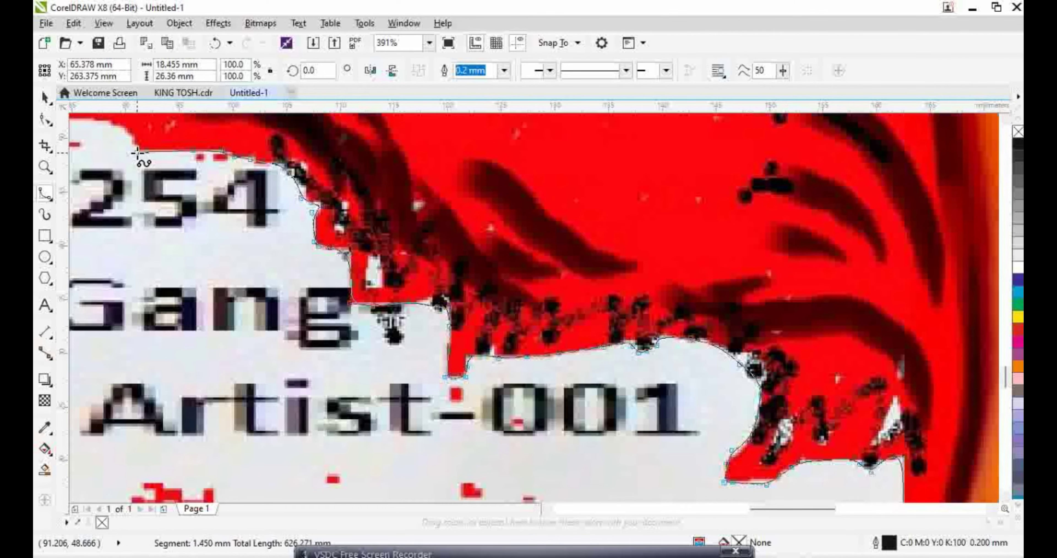
Follow the upper-left shirt edge to where it turns upward
{"action": "left_click_drag", "start_coordinate": [137, 152], "coordinate": [457, 262]}
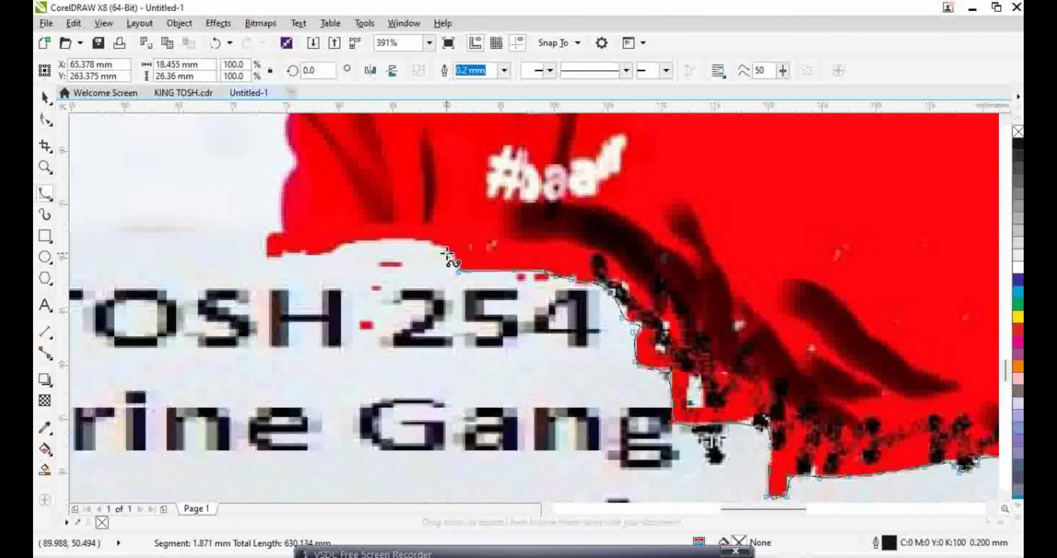
{"action": "left_click", "coordinate": [439, 244]}
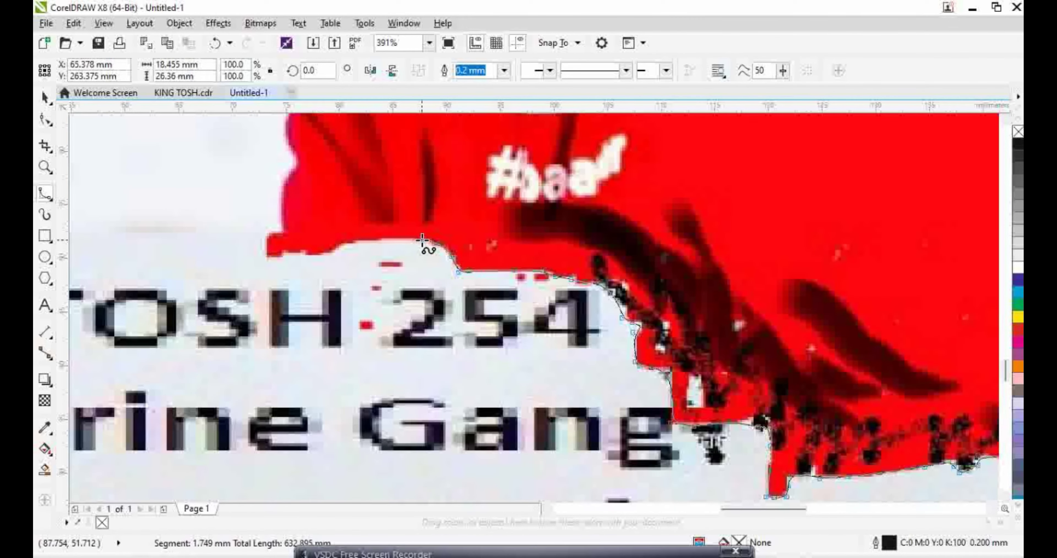
{"action": "left_click", "coordinate": [384, 242]}
{"action": "left_click", "coordinate": [357, 243]}
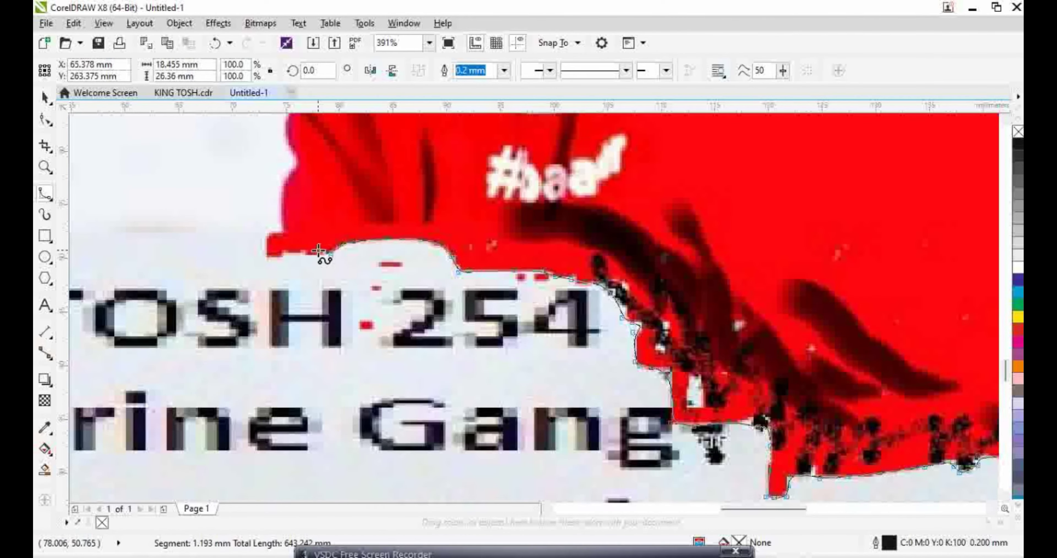
{"action": "left_click", "coordinate": [266, 258]}
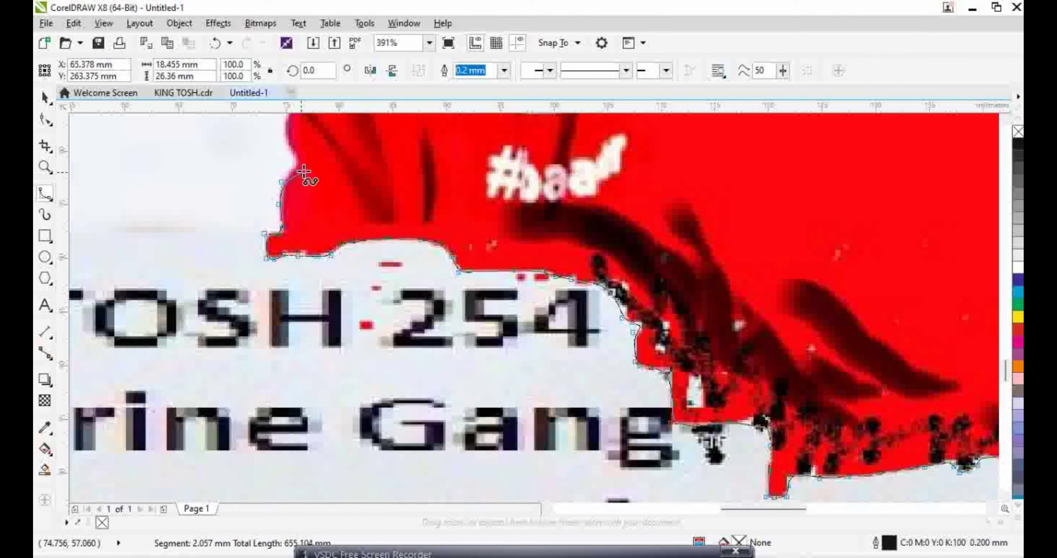
Add outline points up the shirt's left side to where it meets the arm
{"action": "scroll", "coordinate": [295, 153], "scroll_direction": "up", "scroll_amount": 4}
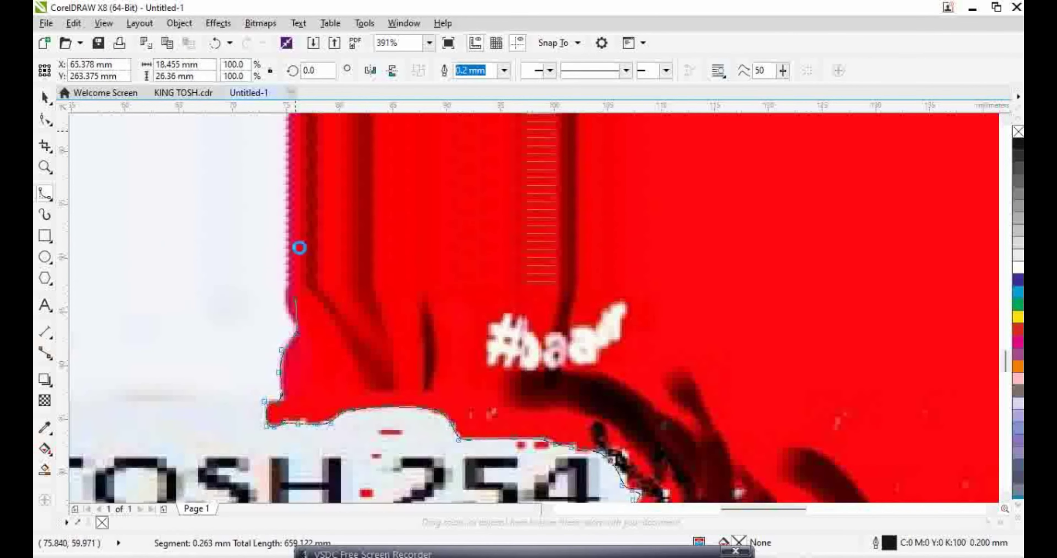
{"action": "left_click", "coordinate": [286, 279]}
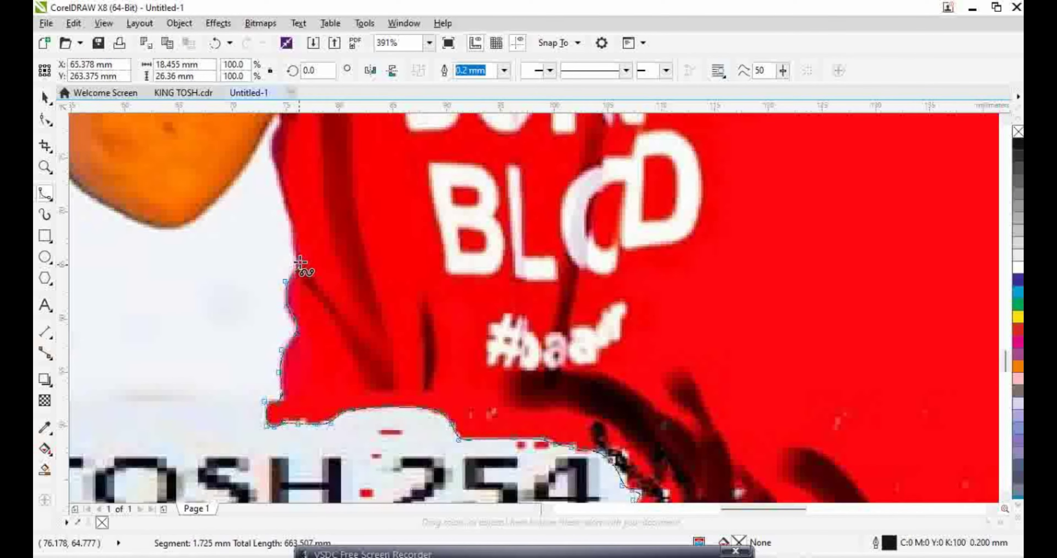
{"action": "scroll", "coordinate": [278, 171], "scroll_direction": "up", "scroll_amount": 2}
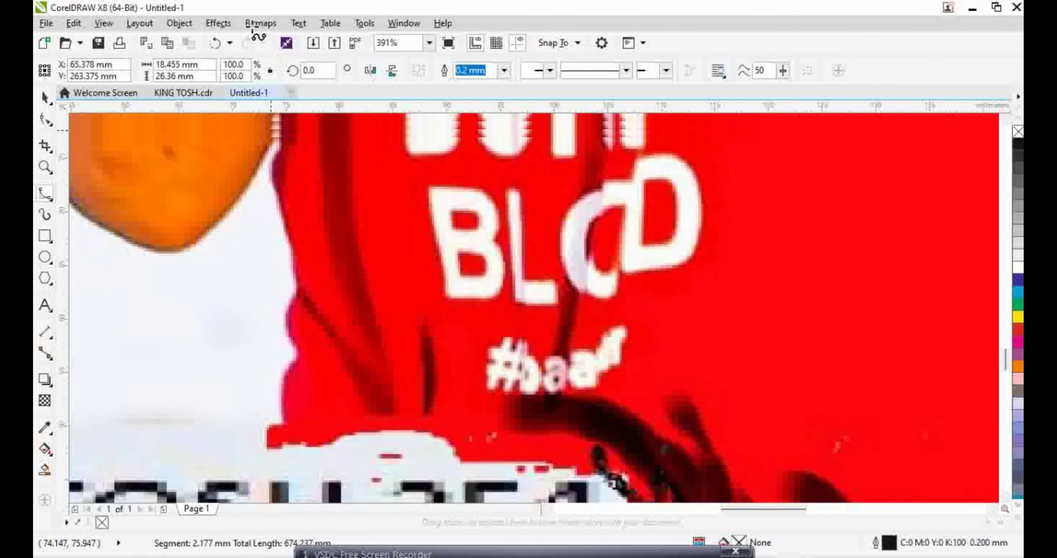
{"action": "left_click", "coordinate": [279, 224]}
{"action": "left_click", "coordinate": [285, 206]}
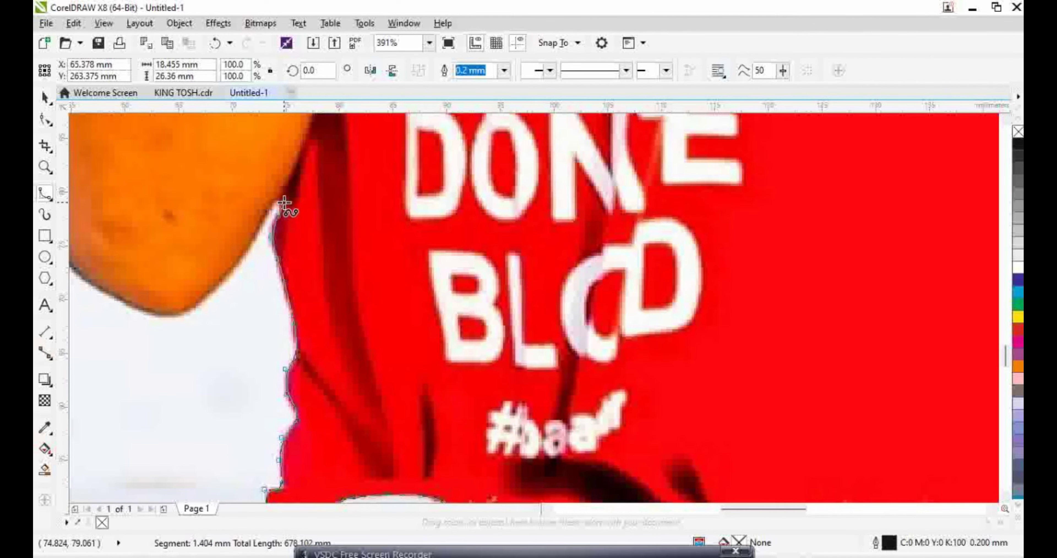
{"action": "left_click", "coordinate": [268, 218]}
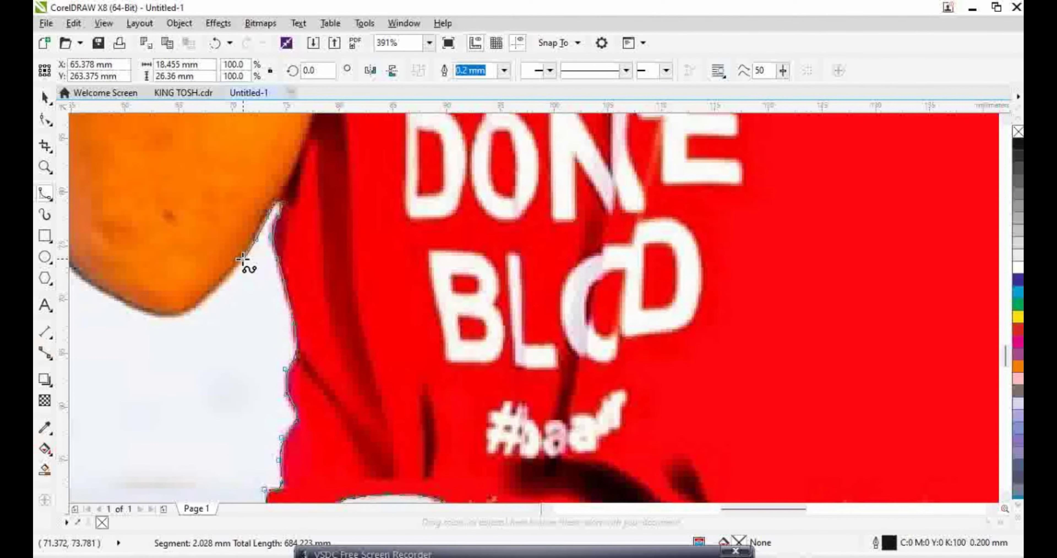
Trace around the orange arm's lower curve and up its left edge
{"action": "left_click", "coordinate": [242, 258]}
{"action": "left_click", "coordinate": [224, 280]}
{"action": "left_click", "coordinate": [202, 299]}
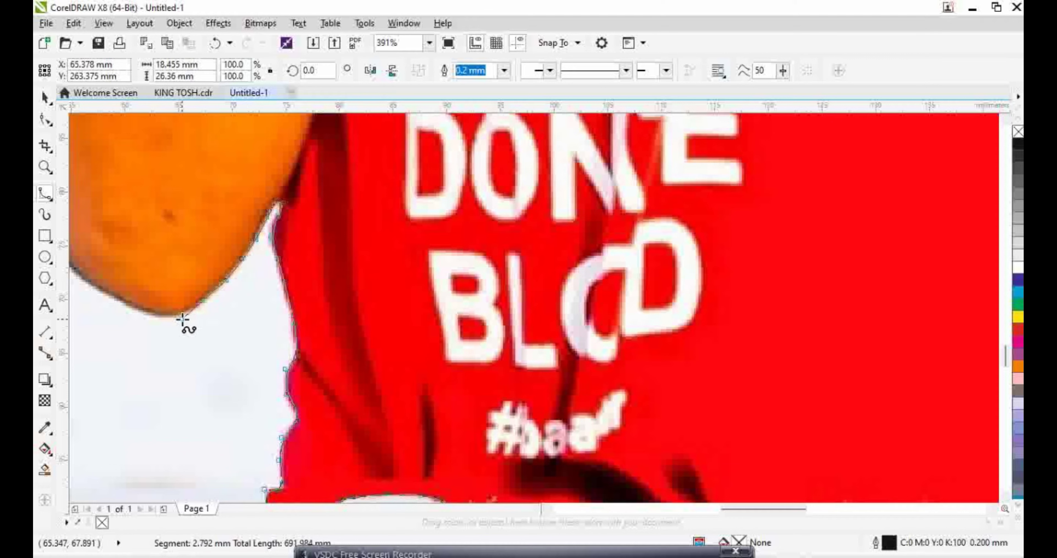
{"action": "left_click", "coordinate": [162, 318]}
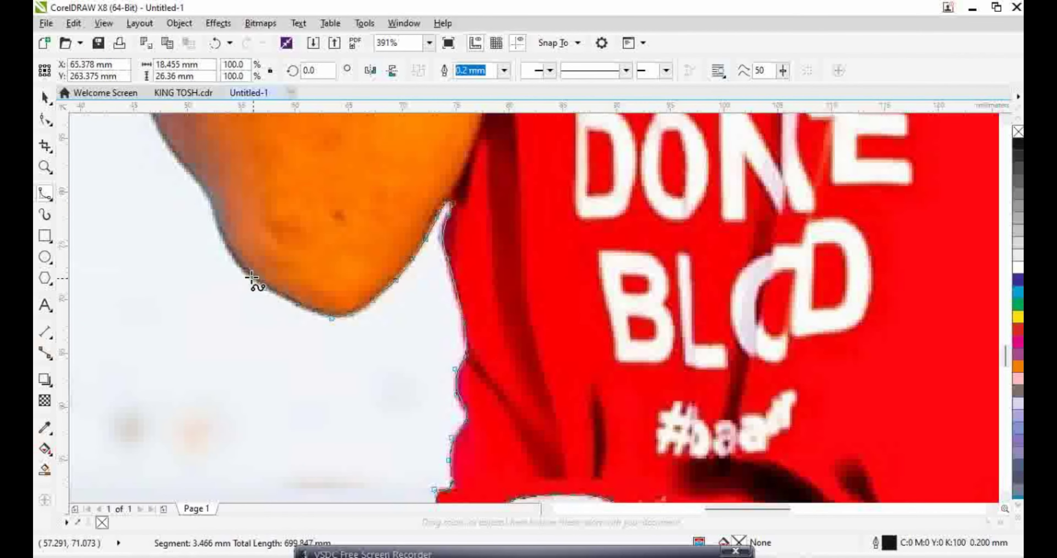
{"action": "left_click", "coordinate": [225, 250]}
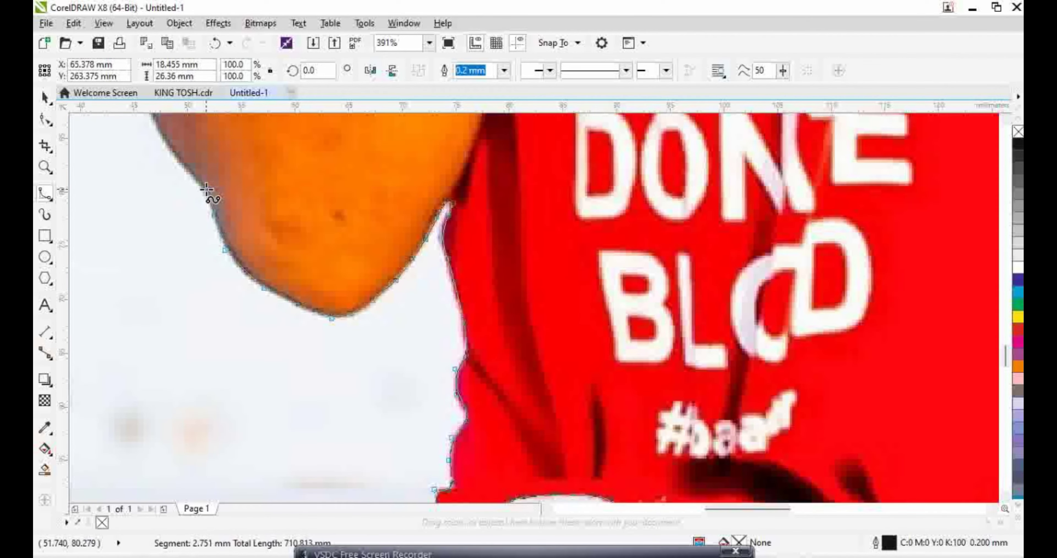
{"action": "left_click", "coordinate": [166, 142]}
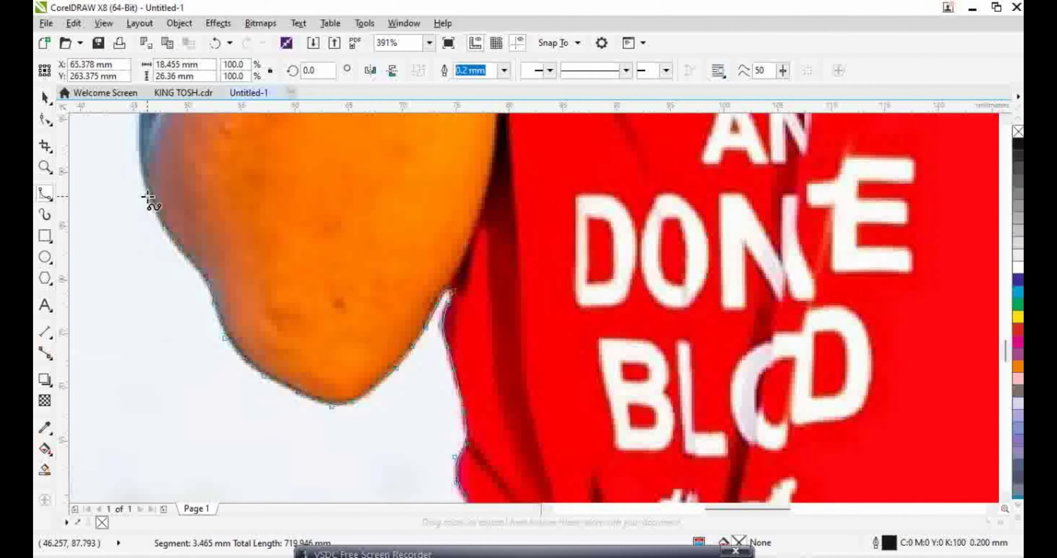
{"action": "left_click", "coordinate": [147, 196]}
{"action": "left_click", "coordinate": [139, 134]}
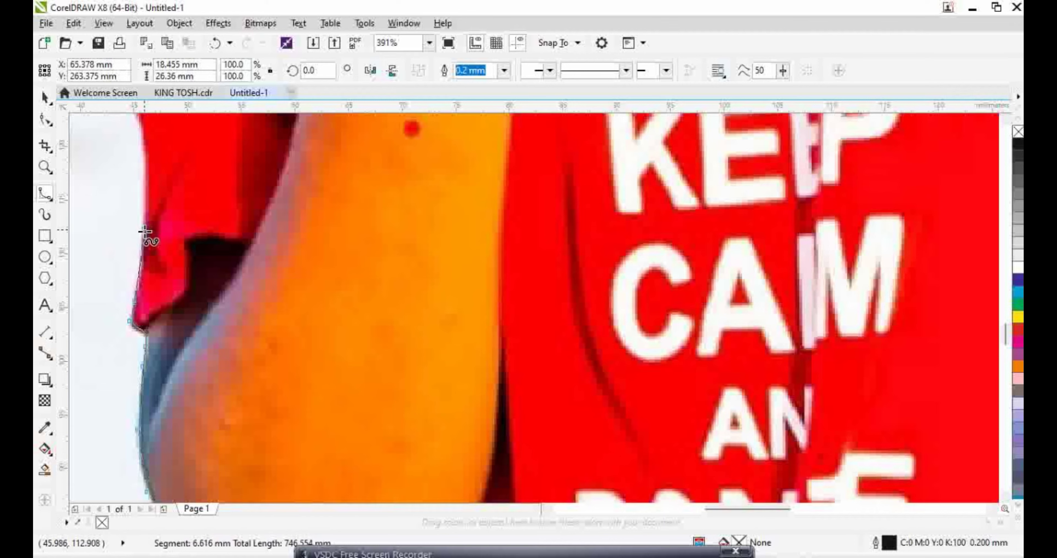
Extend the outline up the red sleeve edge to the wristband level
{"action": "left_click", "coordinate": [142, 221]}
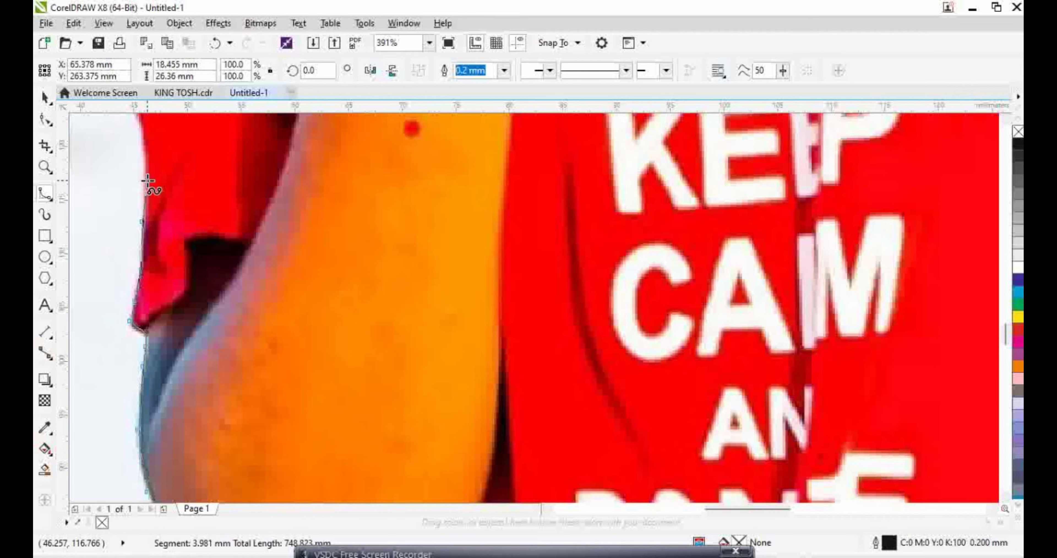
{"action": "scroll", "coordinate": [146, 150], "scroll_direction": "up", "scroll_amount": 3}
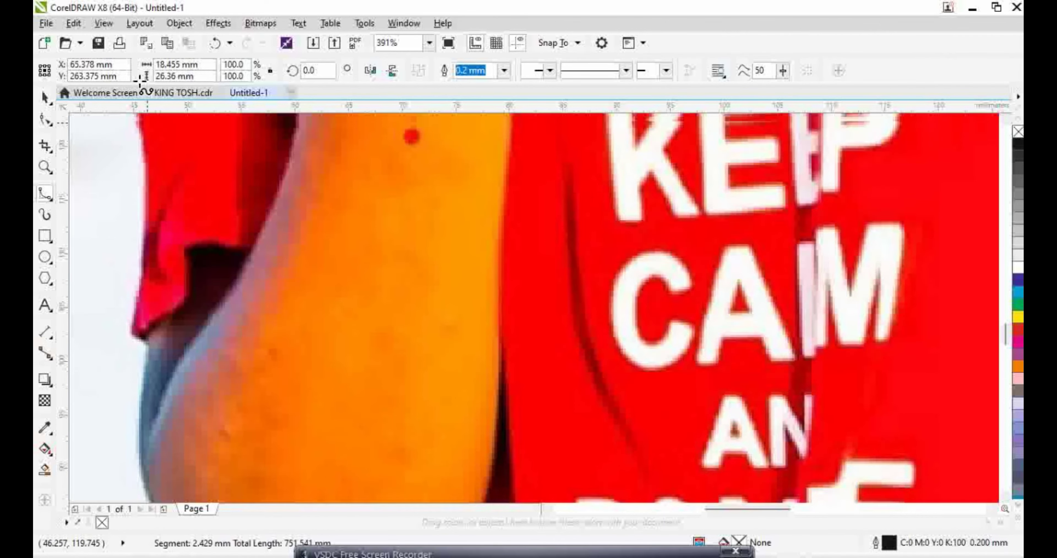
{"action": "left_click", "coordinate": [136, 237]}
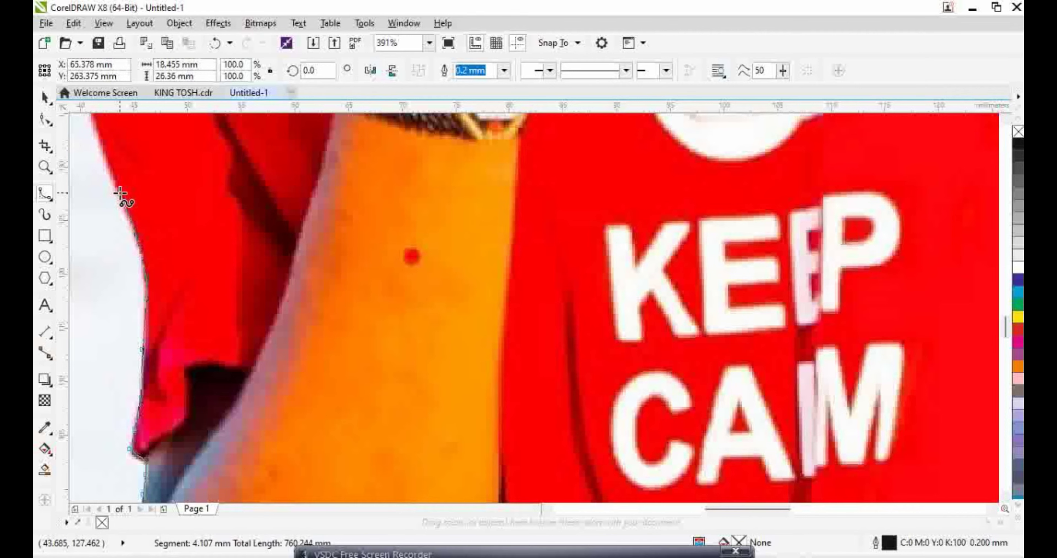
{"action": "left_click", "coordinate": [103, 153]}
{"action": "scroll", "coordinate": [104, 153], "scroll_direction": "up", "scroll_amount": 3}
{"action": "scroll", "coordinate": [104, 152], "scroll_direction": "left", "scroll_amount": 5}
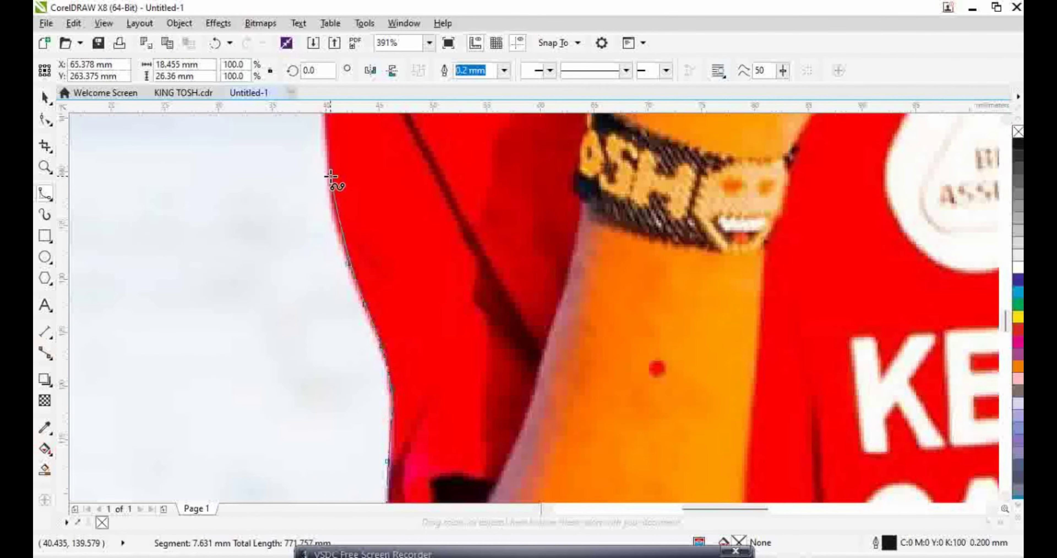
{"action": "scroll", "coordinate": [334, 123], "scroll_direction": "up", "scroll_amount": 4}
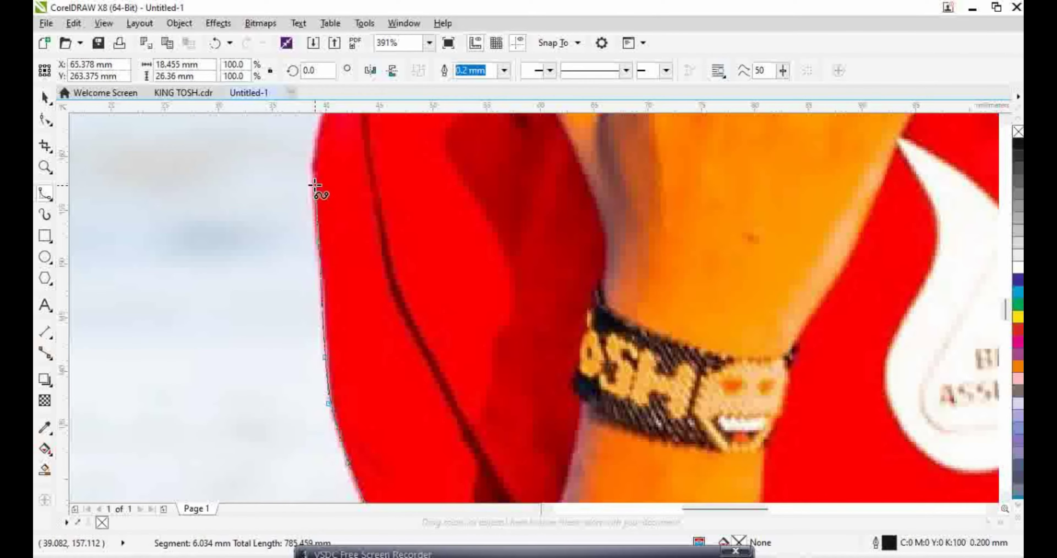
Extend the outline up the sleeve and along the collar's top edge
{"action": "left_click", "coordinate": [308, 178]}
{"action": "left_click", "coordinate": [317, 130]}
{"action": "scroll", "coordinate": [323, 122], "scroll_direction": "up", "scroll_amount": 4}
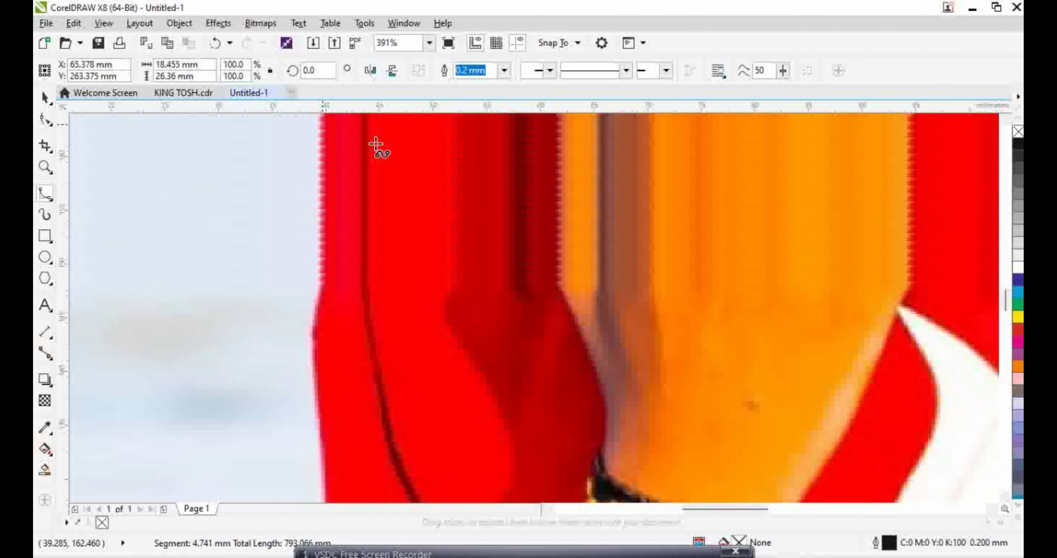
{"action": "left_click", "coordinate": [334, 242]}
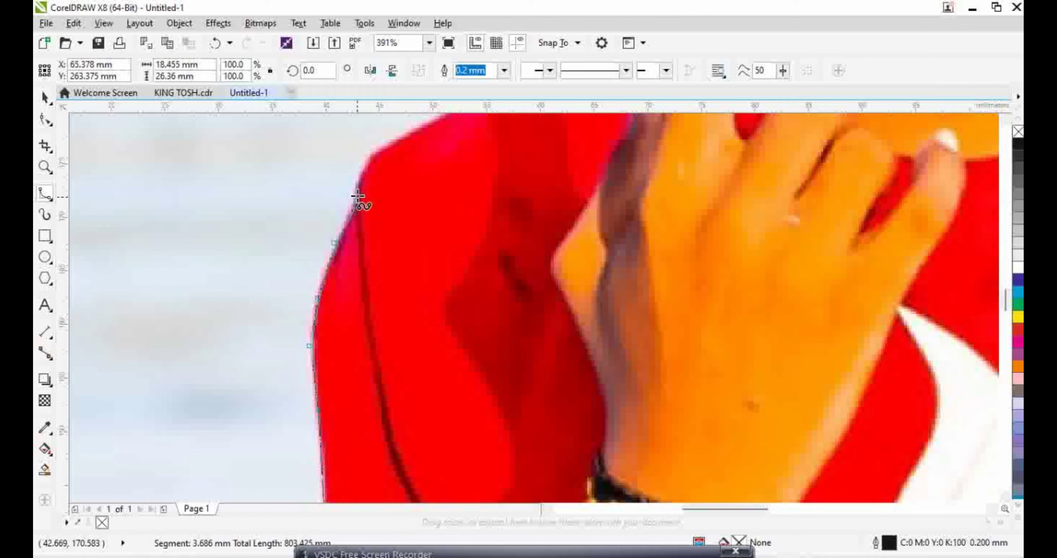
{"action": "left_click", "coordinate": [365, 155]}
{"action": "left_click", "coordinate": [389, 142]}
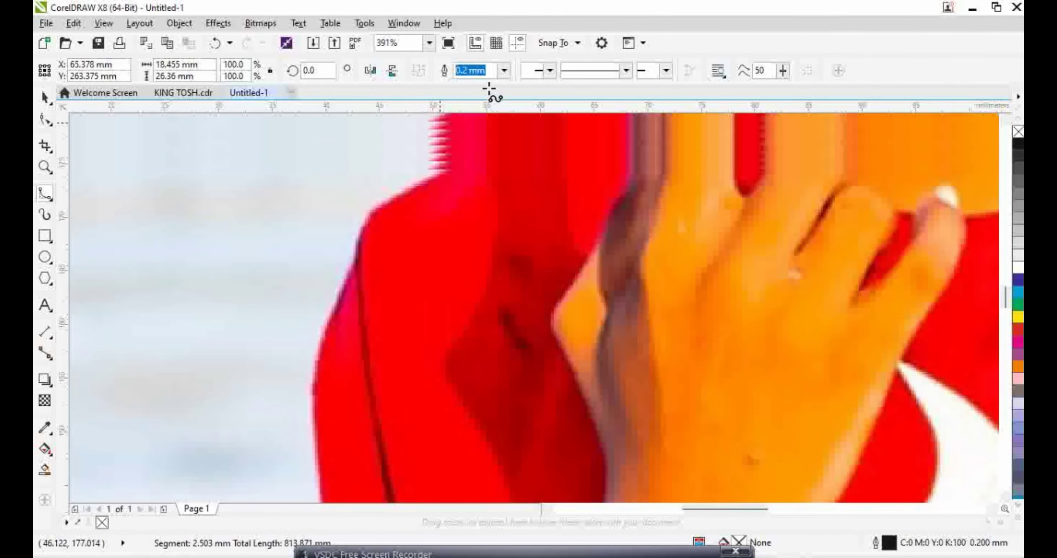
{"action": "left_click", "coordinate": [480, 206]}
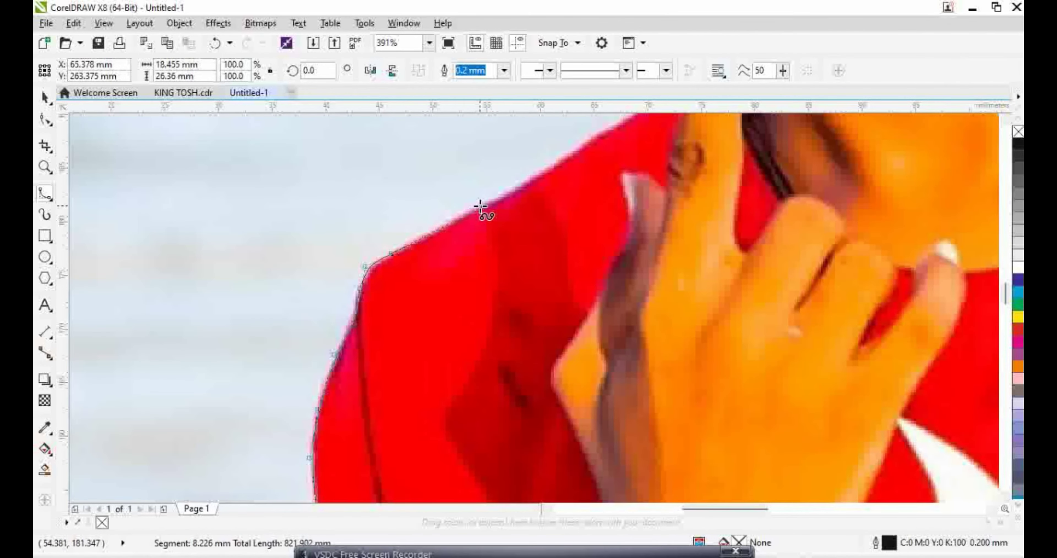
{"action": "left_click", "coordinate": [578, 149]}
{"action": "left_click", "coordinate": [602, 129]}
{"action": "left_click", "coordinate": [614, 126]}
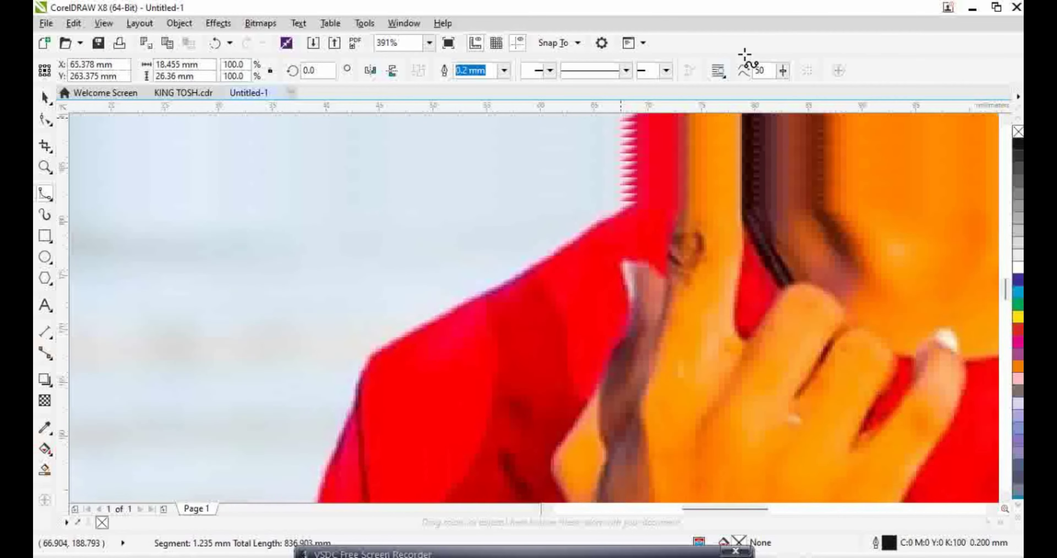
Trace the outline up the raised finger to its fingertip
{"action": "left_click", "coordinate": [700, 248]}
{"action": "left_click", "coordinate": [672, 253]}
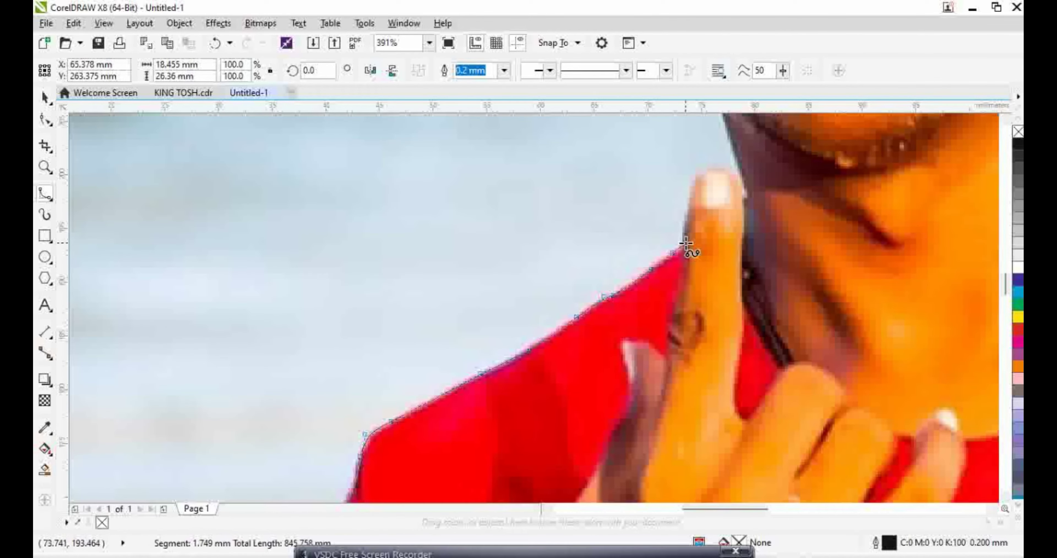
{"action": "left_click", "coordinate": [688, 203]}
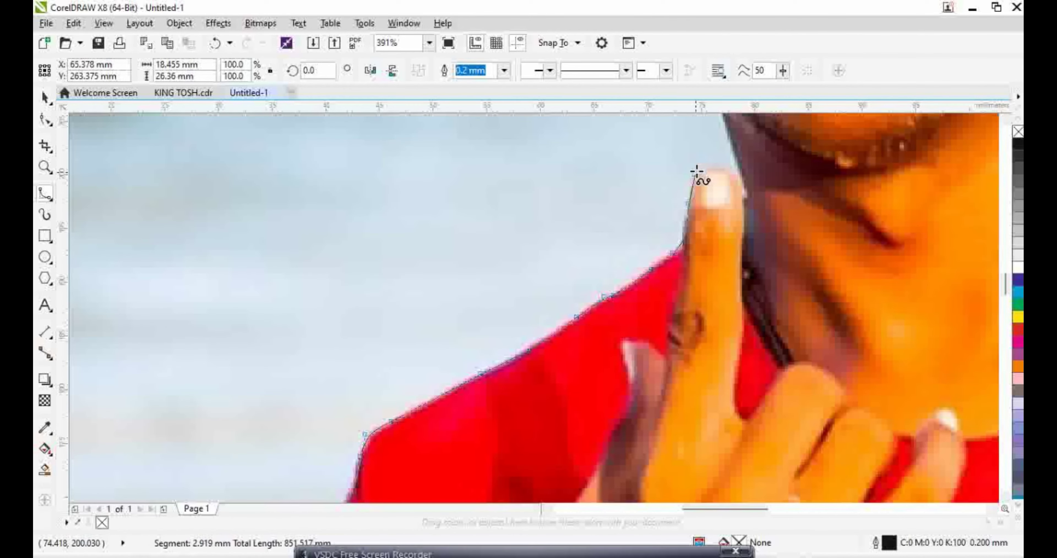
{"action": "left_click", "coordinate": [736, 172]}
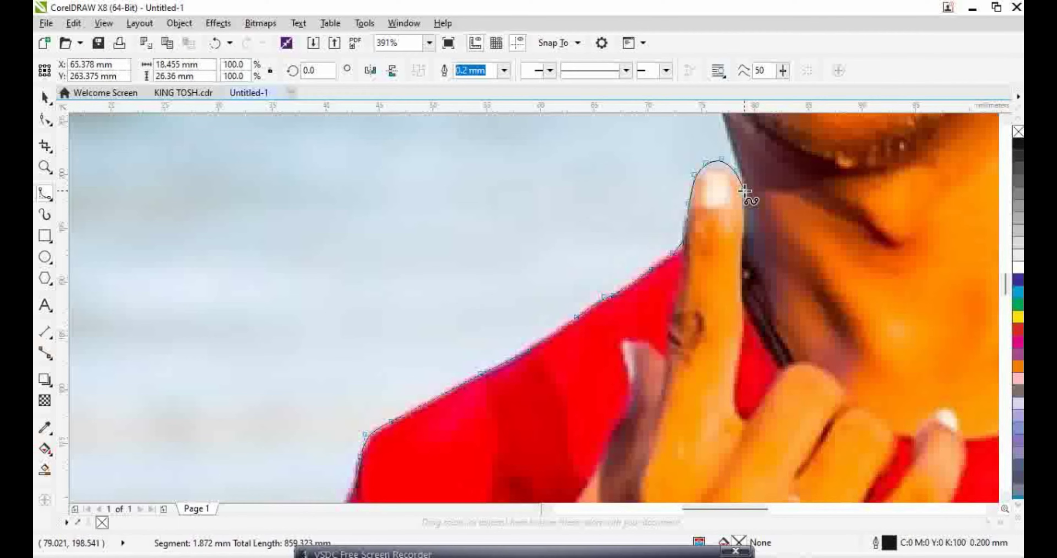
{"action": "scroll", "coordinate": [737, 158], "scroll_direction": "up", "scroll_amount": 5}
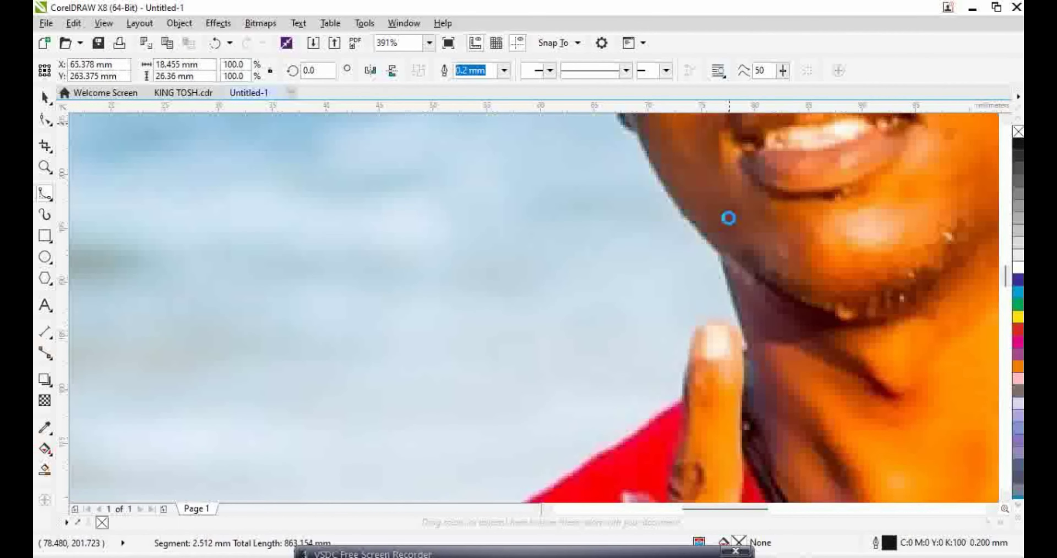
Trace up the neck, jaw and ear, closing the outline at its start by the hair
{"action": "left_click", "coordinate": [719, 252]}
{"action": "left_click", "coordinate": [676, 210]}
{"action": "scroll", "coordinate": [653, 170], "scroll_direction": "up", "scroll_amount": 4}
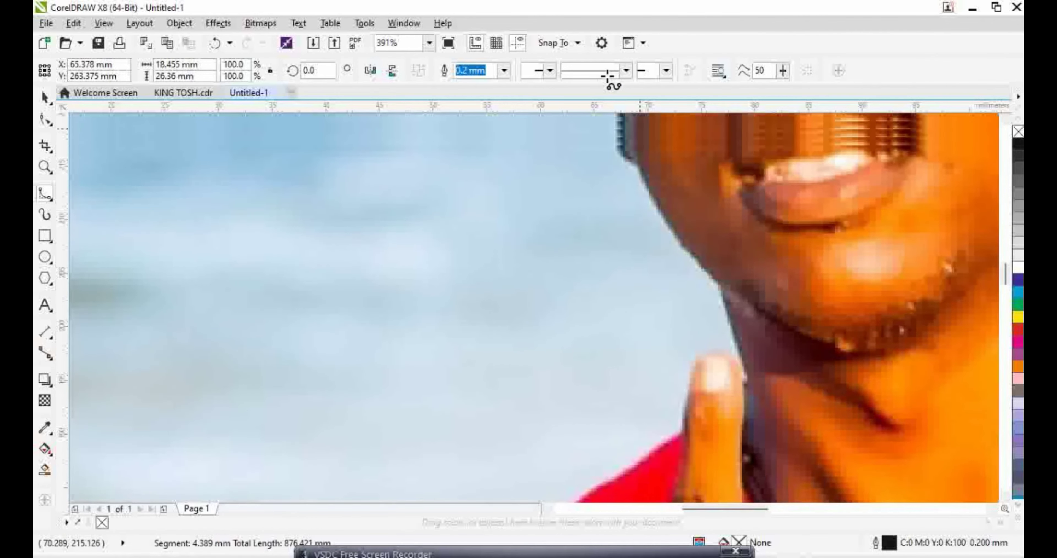
{"action": "left_click", "coordinate": [632, 239]}
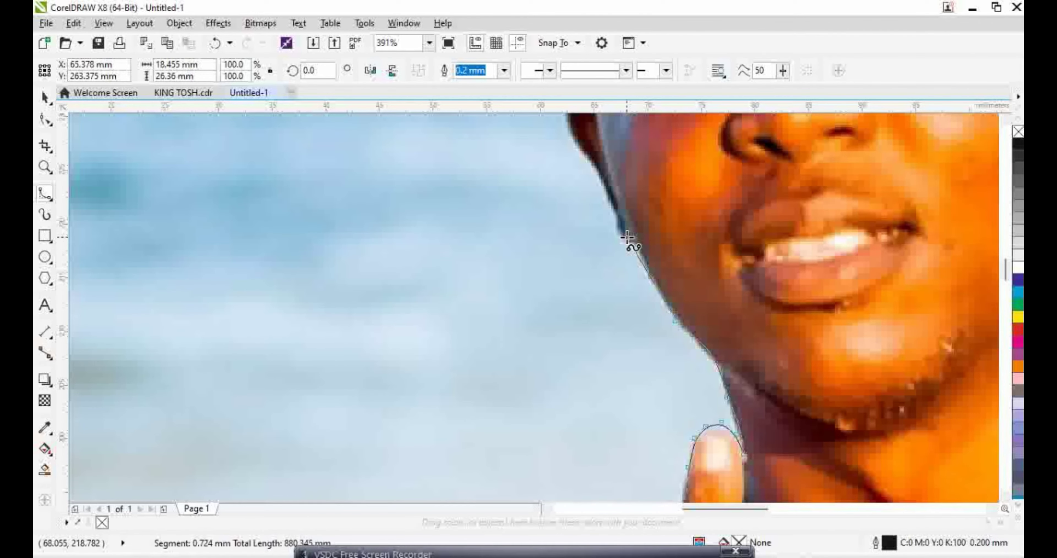
{"action": "left_click", "coordinate": [615, 225]}
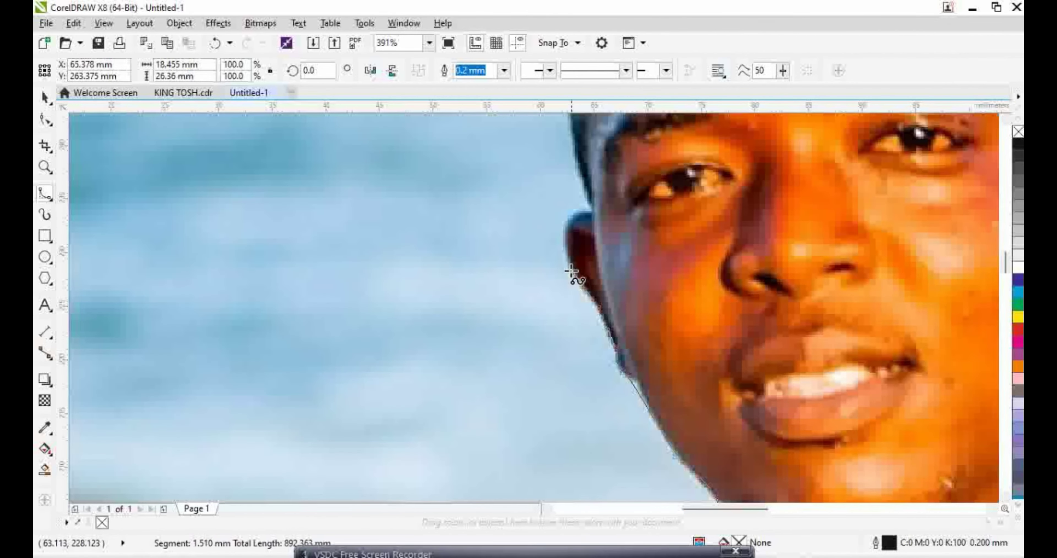
{"action": "left_click", "coordinate": [569, 218]}
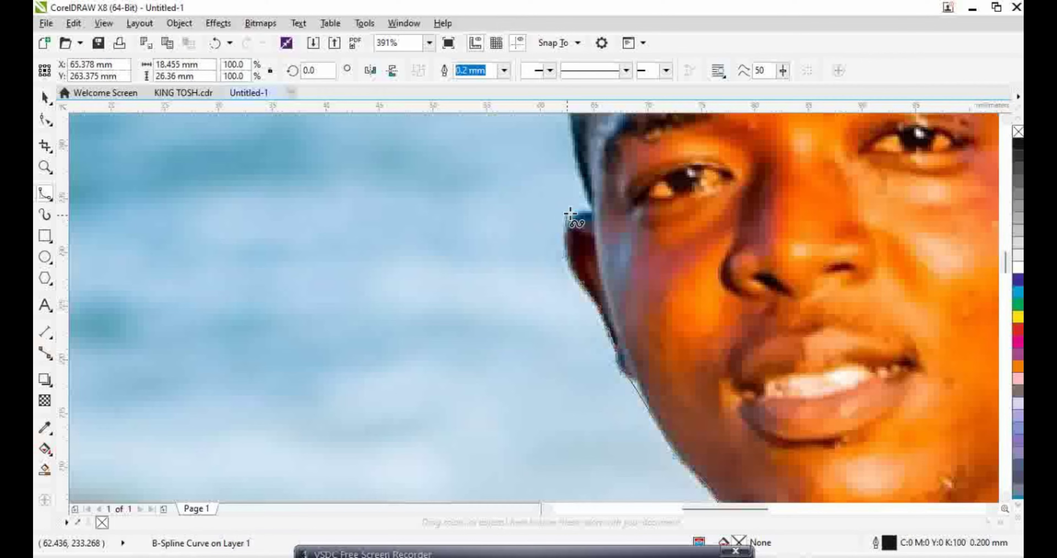
{"action": "left_click", "coordinate": [593, 212]}
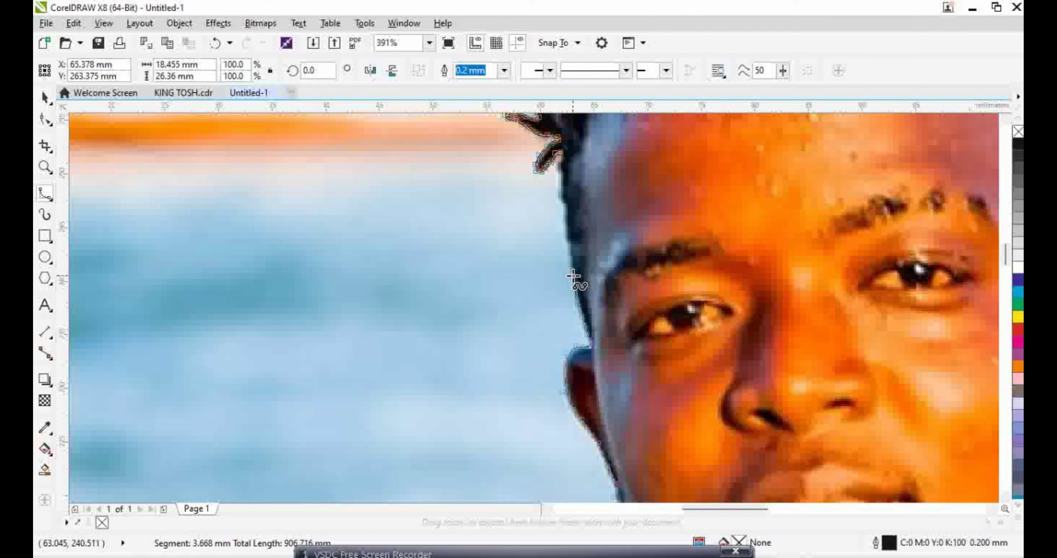
{"action": "left_click", "coordinate": [571, 244]}
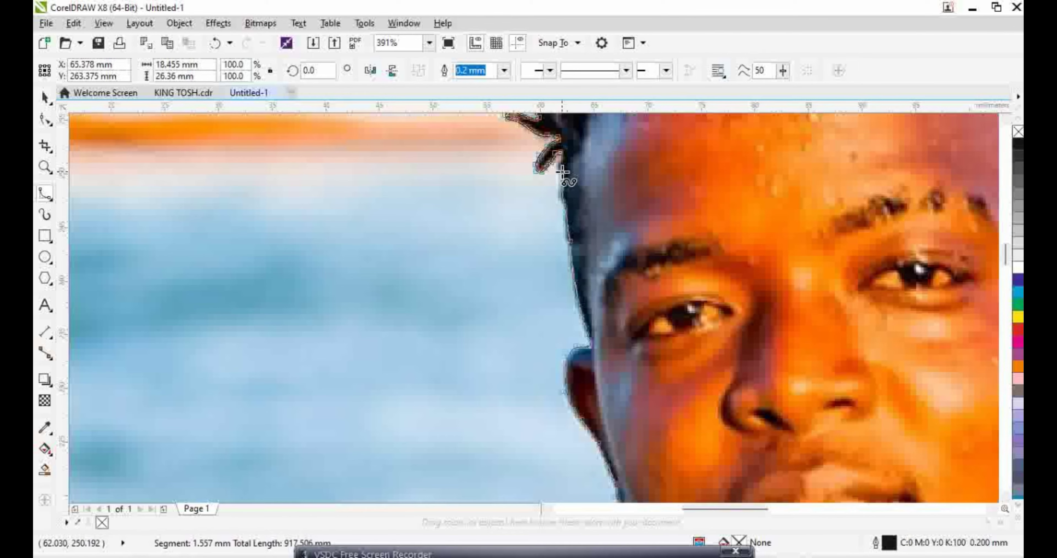
{"action": "left_click", "coordinate": [565, 154]}
{"action": "scroll", "coordinate": [583, 282], "scroll_direction": "down", "scroll_amount": 5}
{"action": "scroll", "coordinate": [857, 278], "scroll_direction": "up", "scroll_amount": 2}
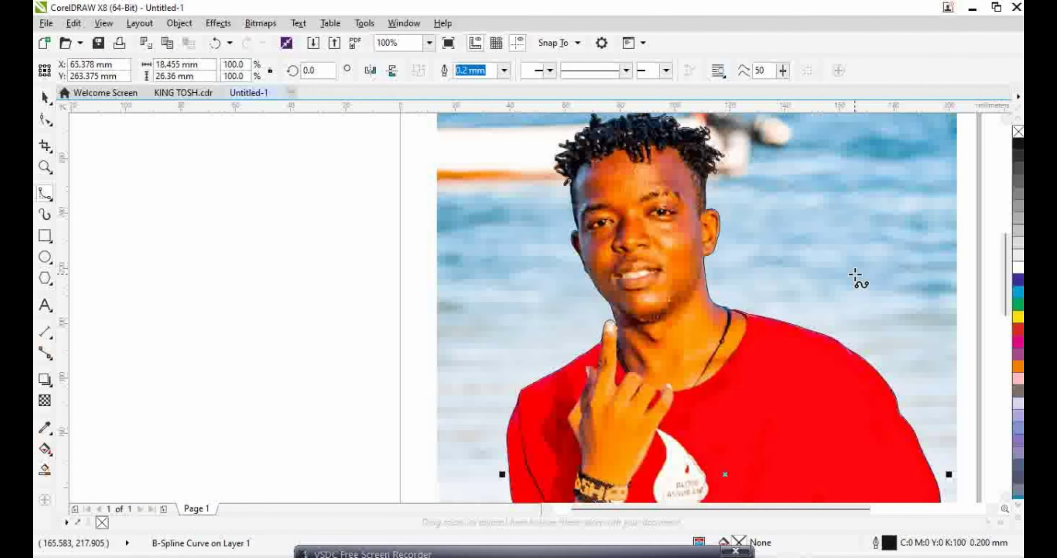
Zoom the view out to show the whole page with the photo
{"action": "scroll", "coordinate": [932, 307], "scroll_direction": "down", "scroll_amount": 2}
{"action": "left_click", "coordinate": [52, 166]}
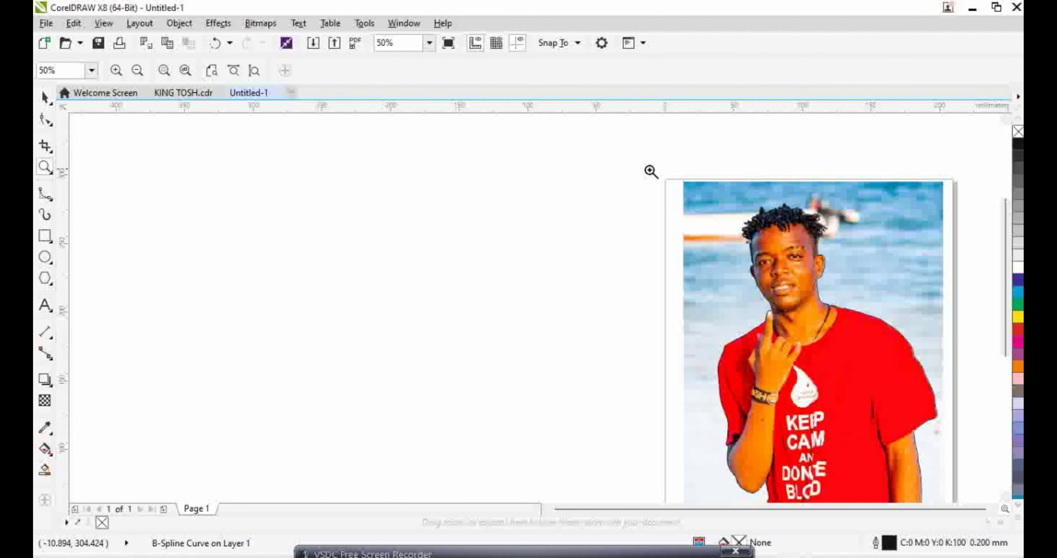
{"action": "scroll", "coordinate": [905, 513], "scroll_direction": "down", "scroll_amount": 2}
{"action": "left_click_drag", "start_coordinate": [871, 480], "coordinate": [669, 453]}
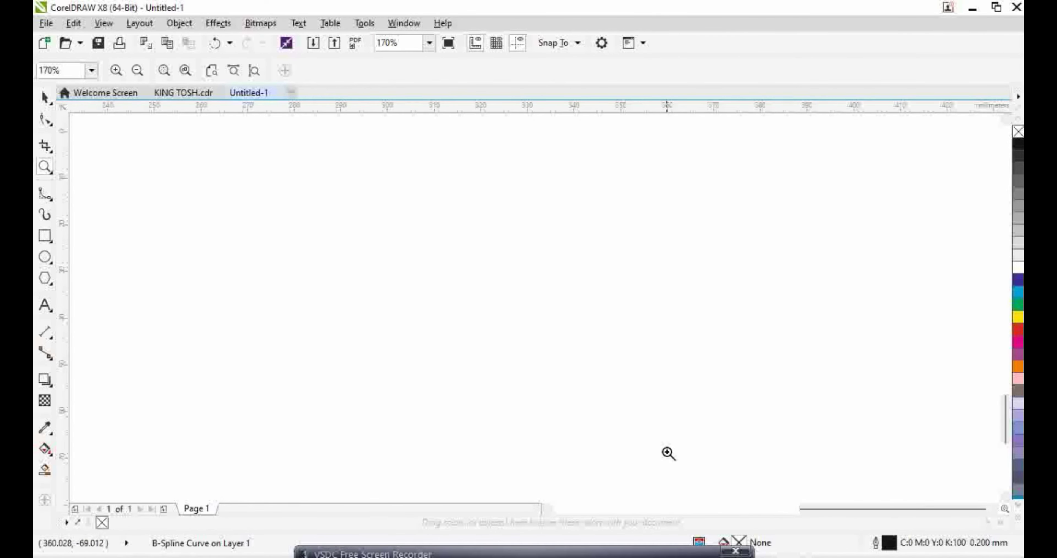
{"action": "scroll", "coordinate": [669, 443], "scroll_direction": "down", "scroll_amount": 7}
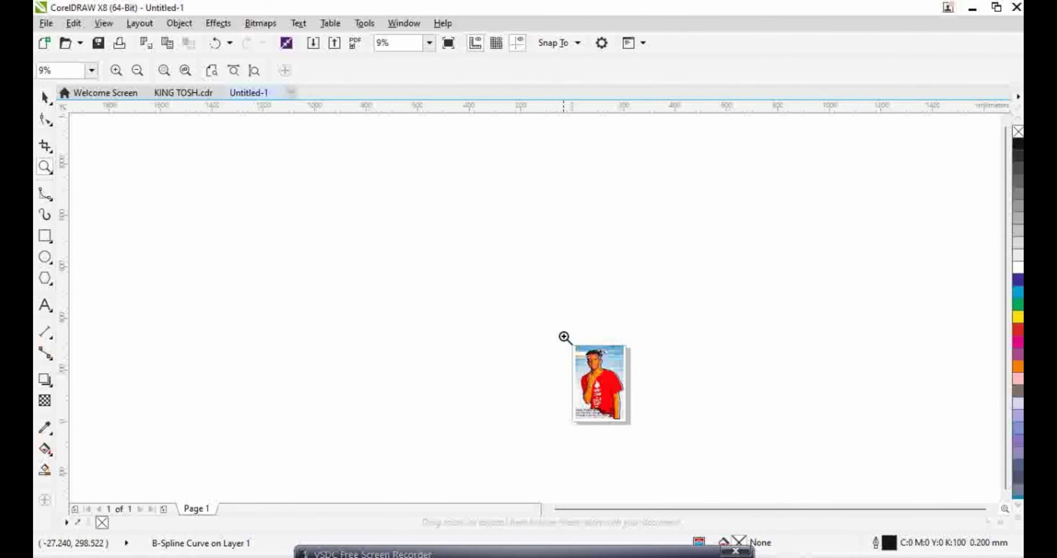
{"action": "left_click_drag", "start_coordinate": [564, 337], "coordinate": [652, 437]}
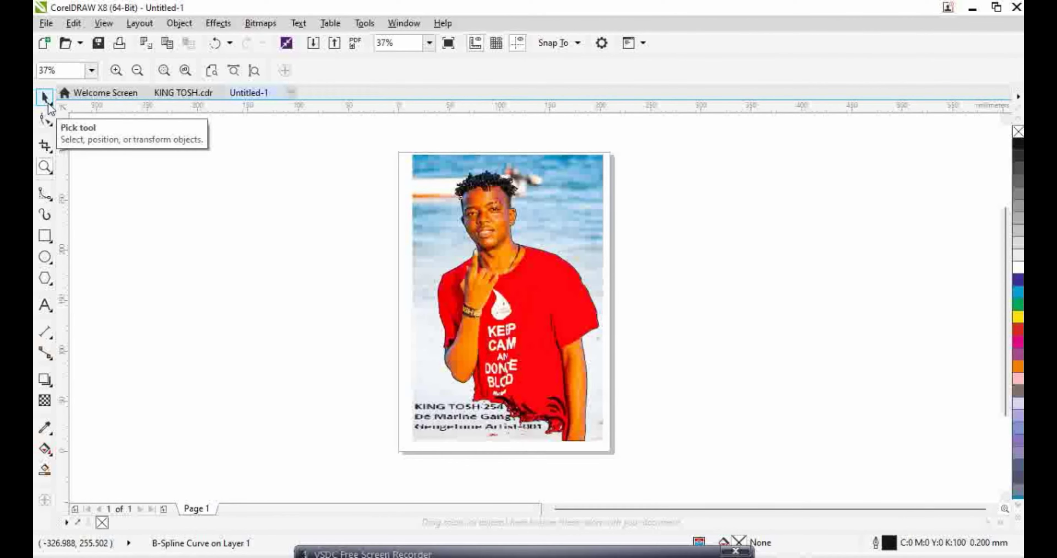
Select photo and outline, try Simplify, undo it, then Intersect to make the cut-out
{"action": "left_click", "coordinate": [45, 98]}
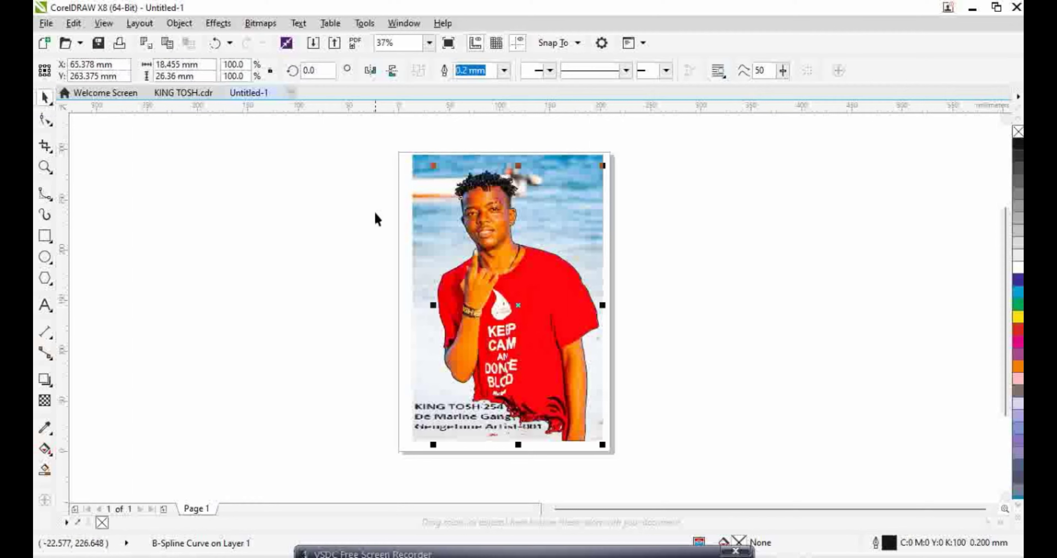
{"action": "left_click_drag", "start_coordinate": [378, 135], "coordinate": [671, 468]}
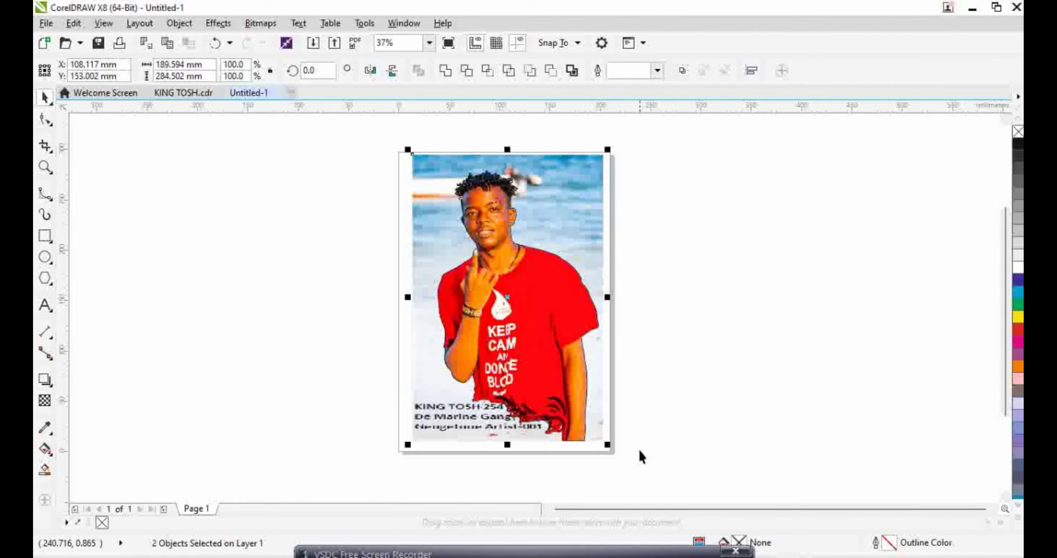
{"action": "left_click", "coordinate": [509, 73]}
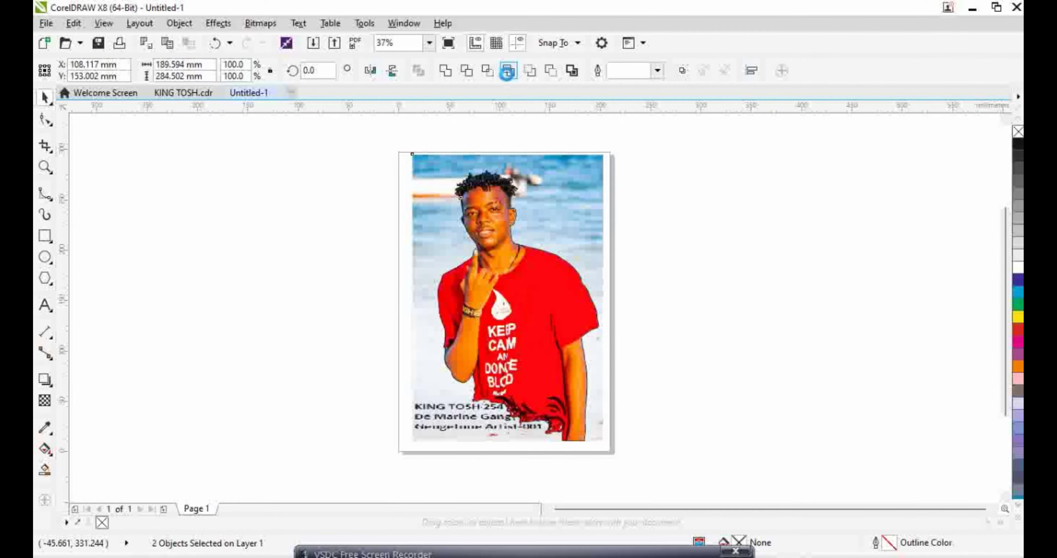
{"action": "left_click", "coordinate": [215, 42]}
{"action": "left_click", "coordinate": [488, 71]}
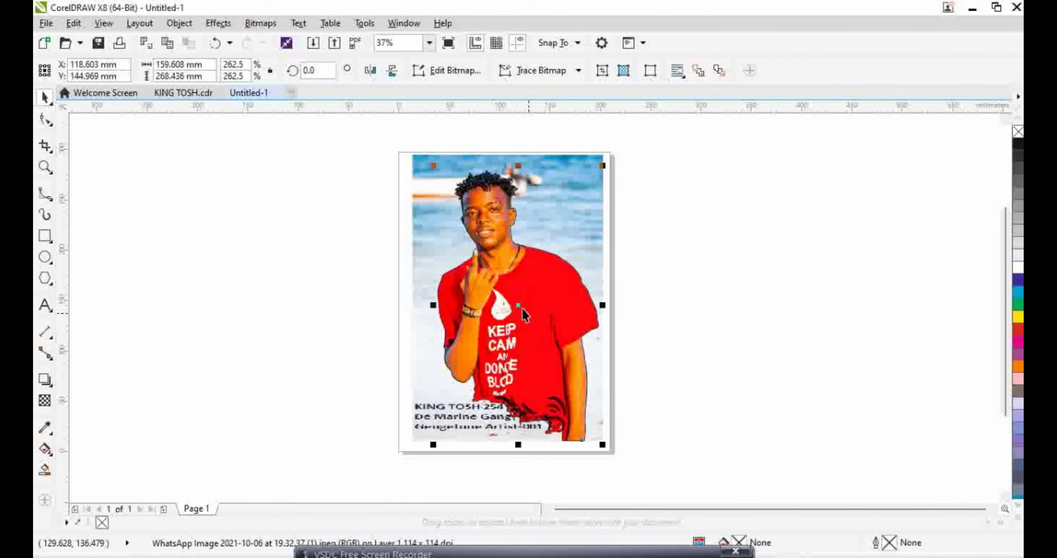
Delete the original photo and caption, bring the cut-out back onto the page, and copy it
{"action": "left_click_drag", "start_coordinate": [525, 315], "coordinate": [229, 315]}
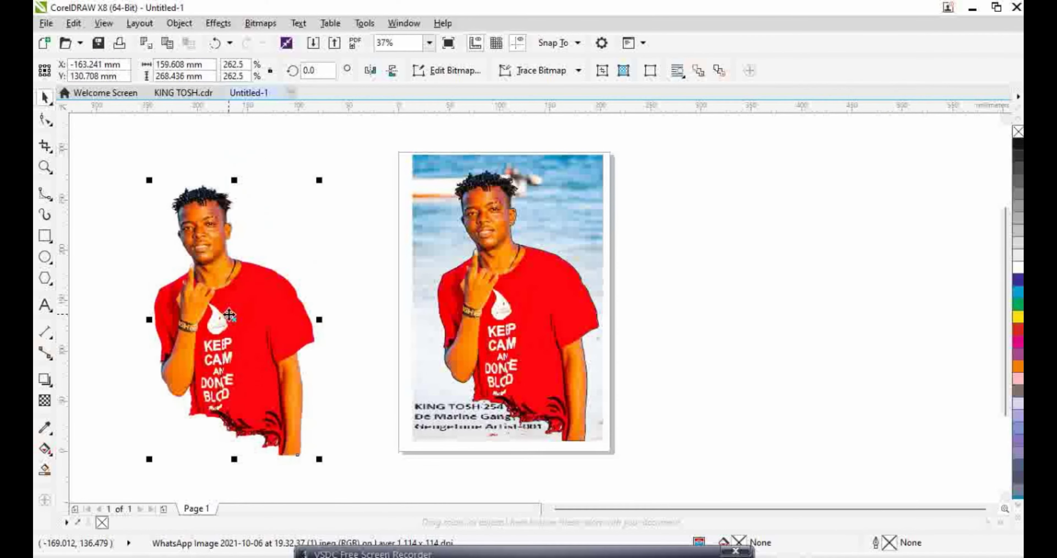
{"action": "left_click_drag", "start_coordinate": [371, 124], "coordinate": [677, 490]}
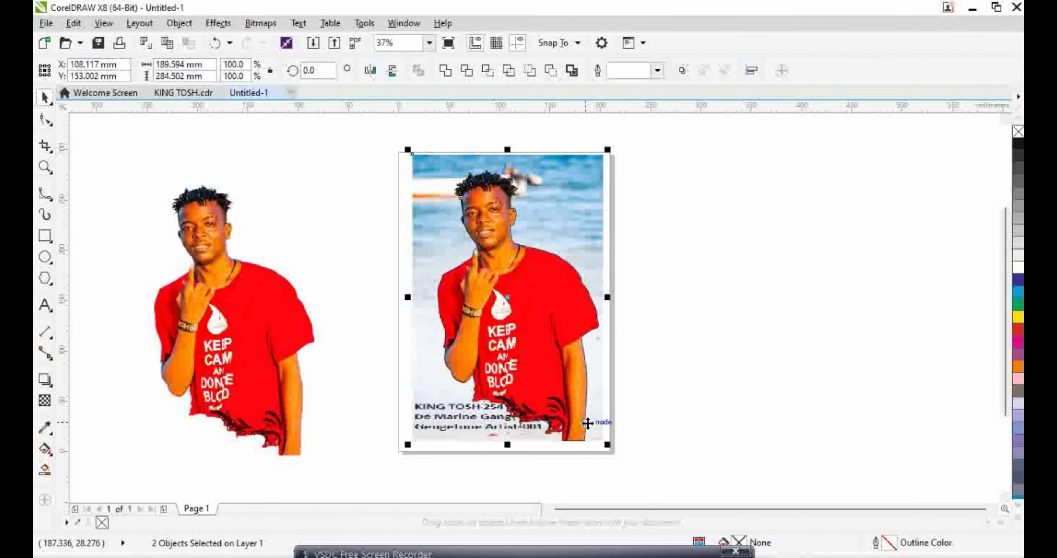
{"action": "key", "text": "Delete"}
{"action": "left_click_drag", "start_coordinate": [199, 305], "coordinate": [488, 288]}
{"action": "right_click", "coordinate": [532, 303]}
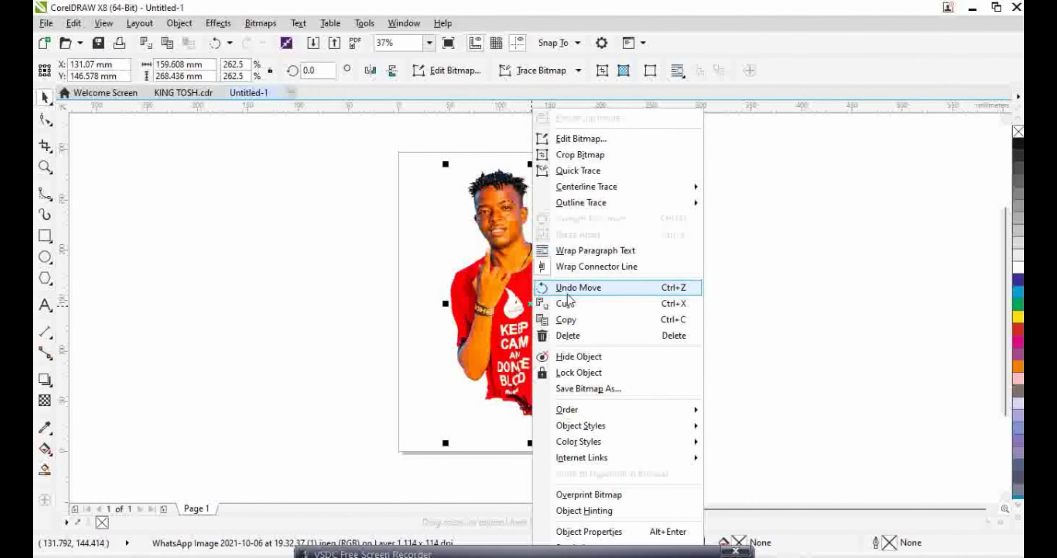
{"action": "left_click", "coordinate": [570, 324]}
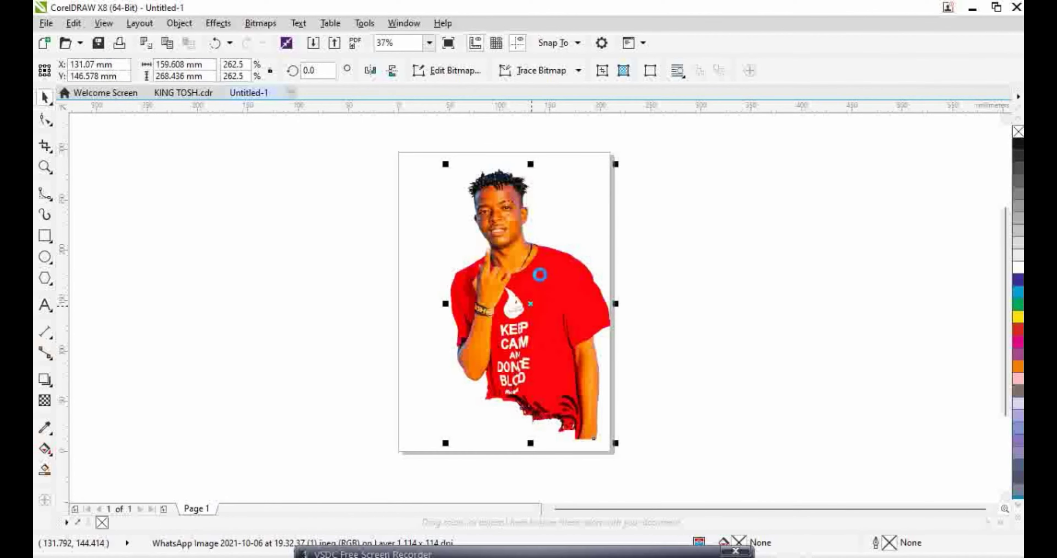
Paste the cut-out into KING TOSH.cdr, shrink it beside the page, then return to Untitled-1
{"action": "left_click", "coordinate": [190, 93]}
{"action": "right_click", "coordinate": [382, 269]}
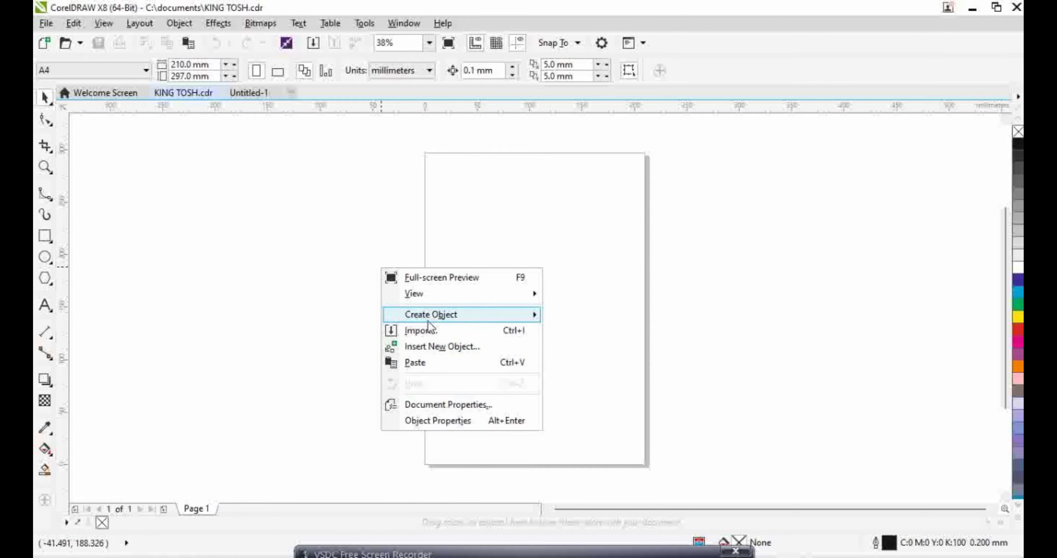
{"action": "left_click", "coordinate": [427, 363]}
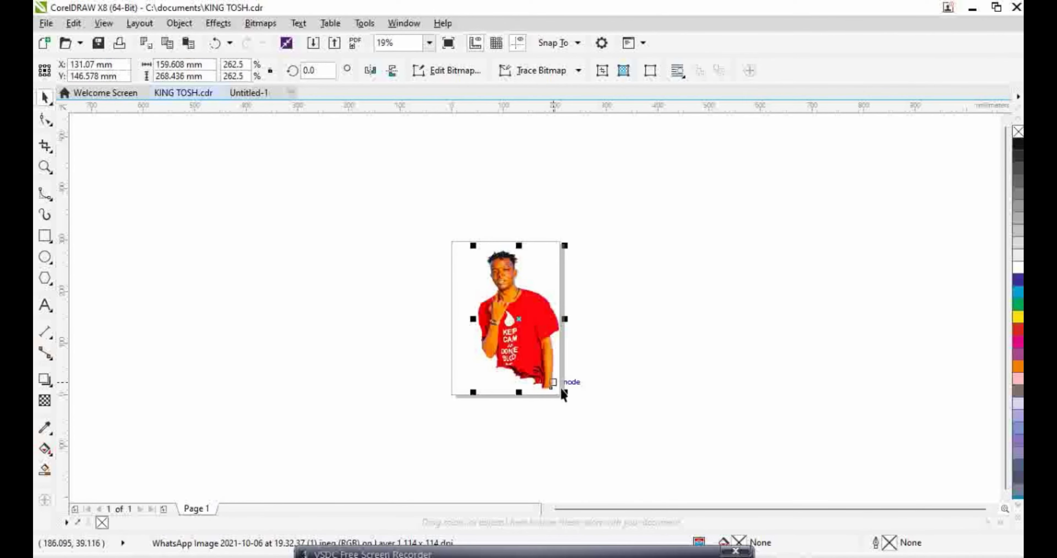
{"action": "left_click_drag", "start_coordinate": [564, 392], "coordinate": [550, 371]}
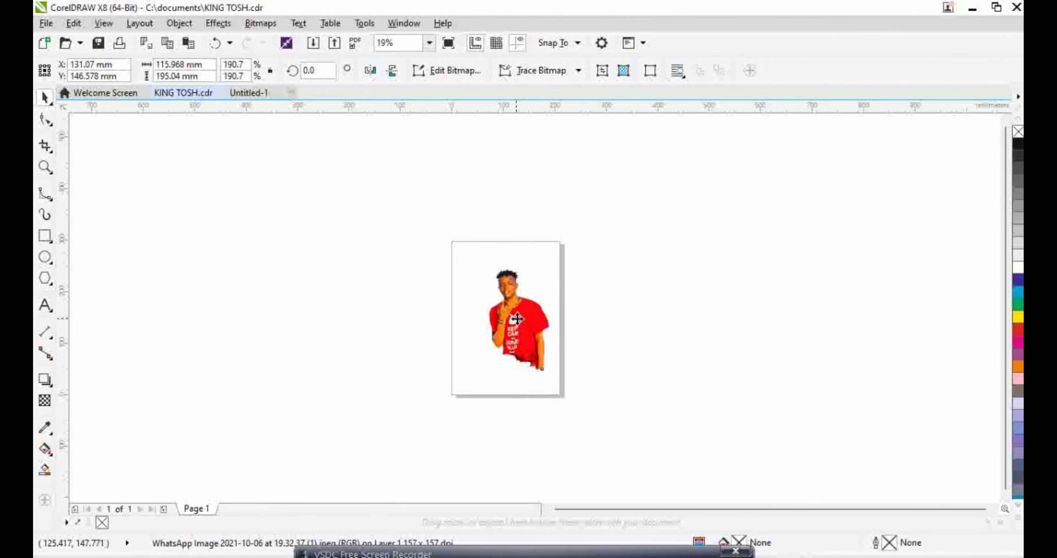
{"action": "left_click_drag", "start_coordinate": [518, 319], "coordinate": [742, 262]}
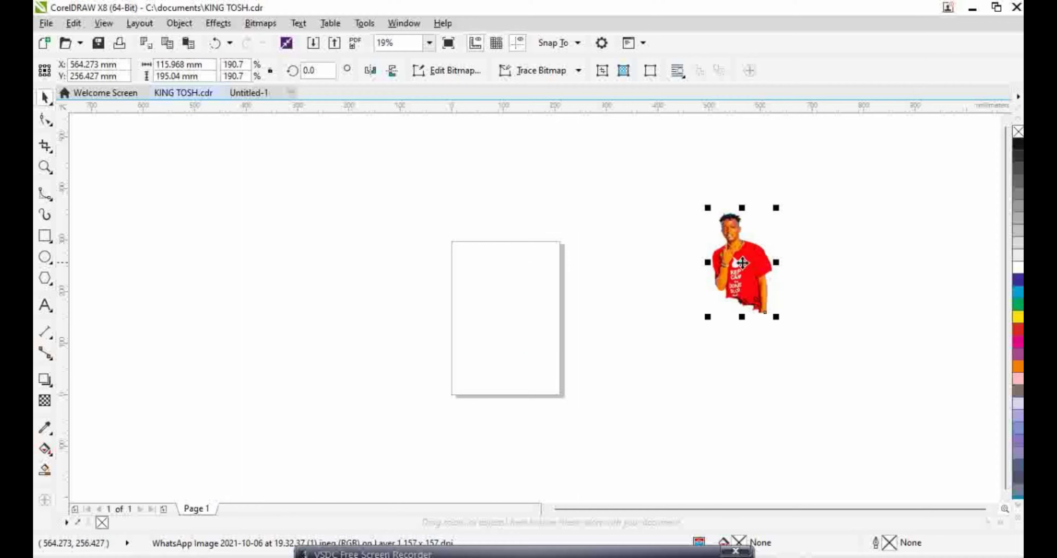
{"action": "left_click", "coordinate": [517, 553]}
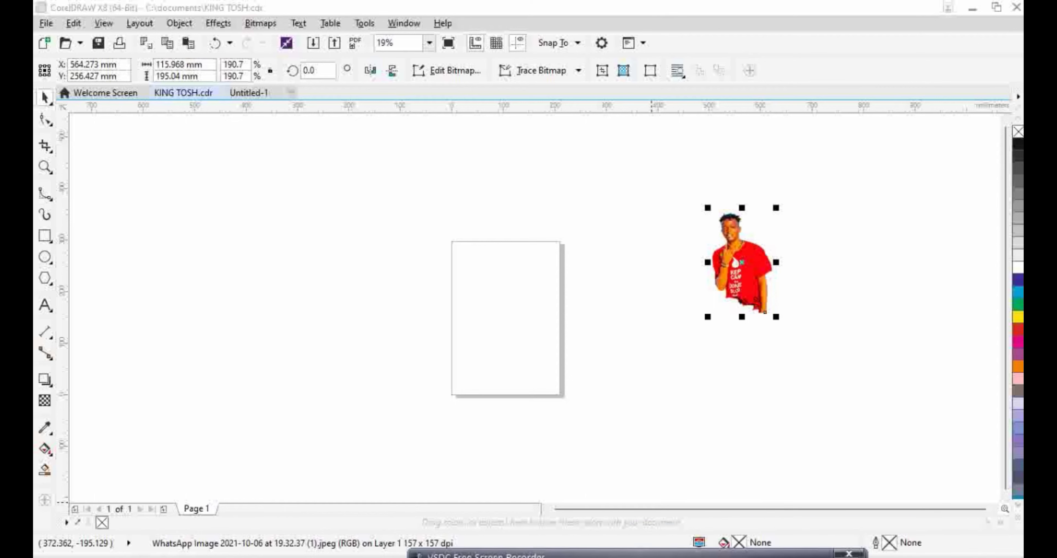
{"action": "left_click", "coordinate": [256, 97]}
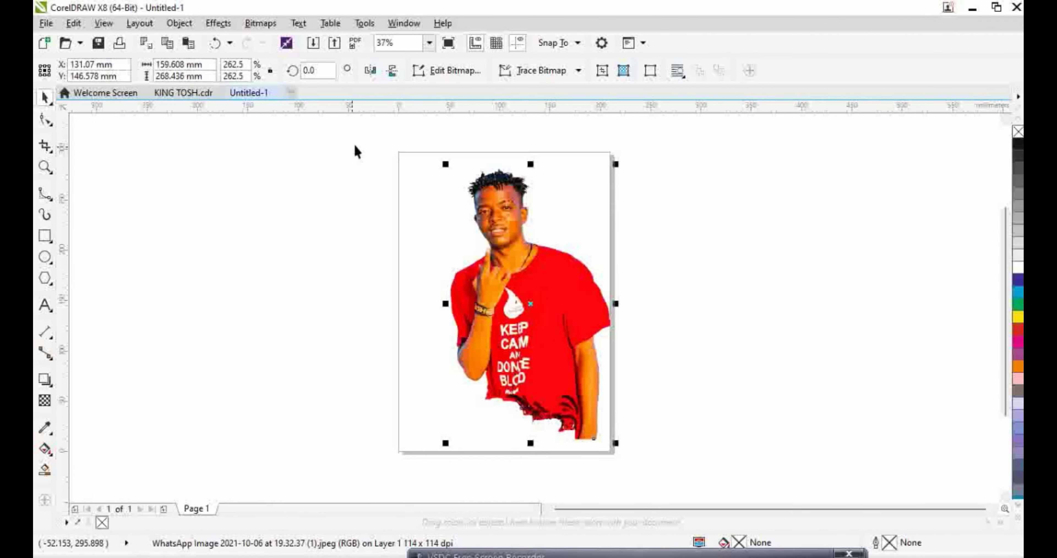
{"action": "left_click", "coordinate": [313, 43]}
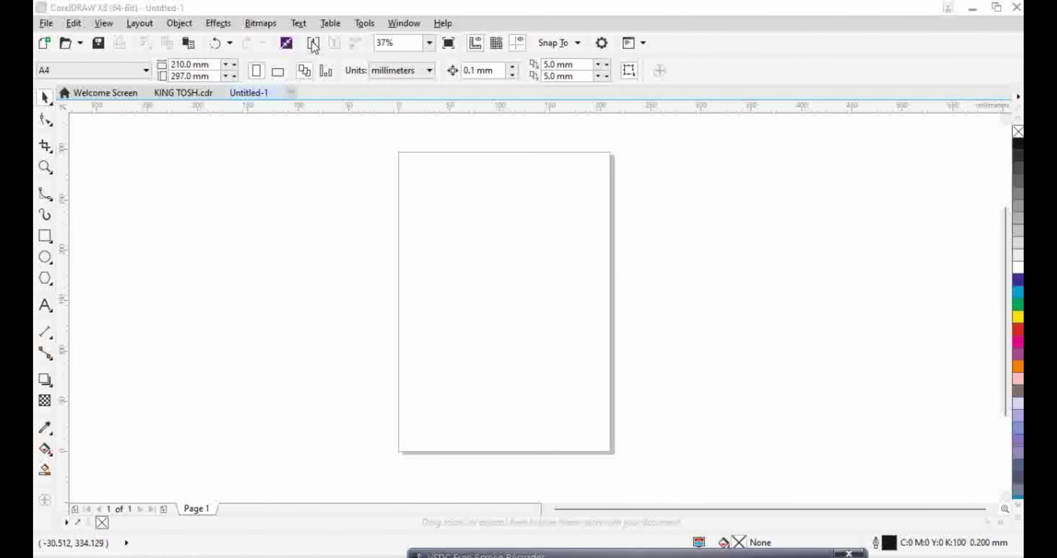
Import the group photo onto the page, position it and enlarge it
{"action": "scroll", "coordinate": [382, 180], "scroll_direction": "down", "scroll_amount": 5}
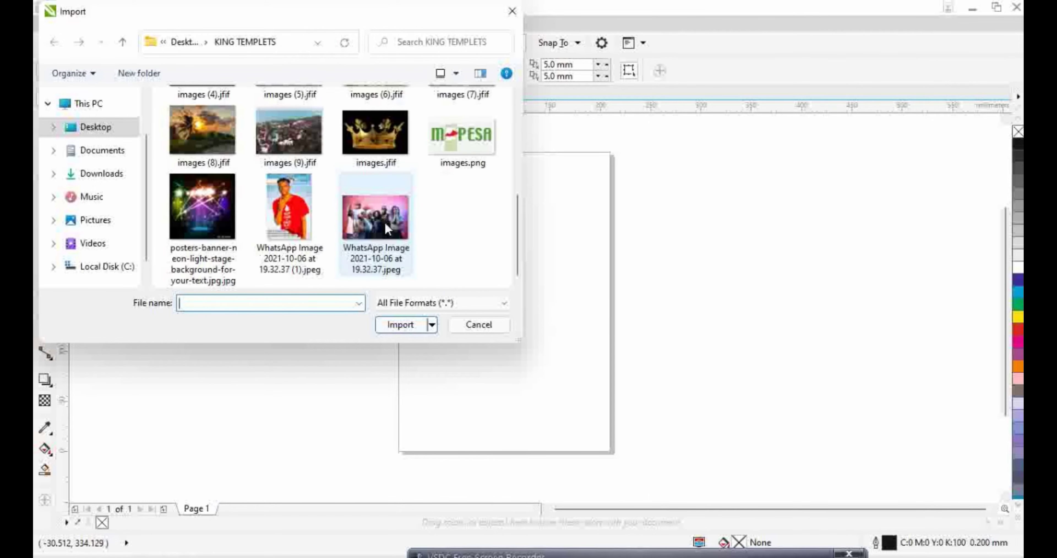
{"action": "left_click", "coordinate": [358, 187]}
{"action": "left_click", "coordinate": [398, 325]}
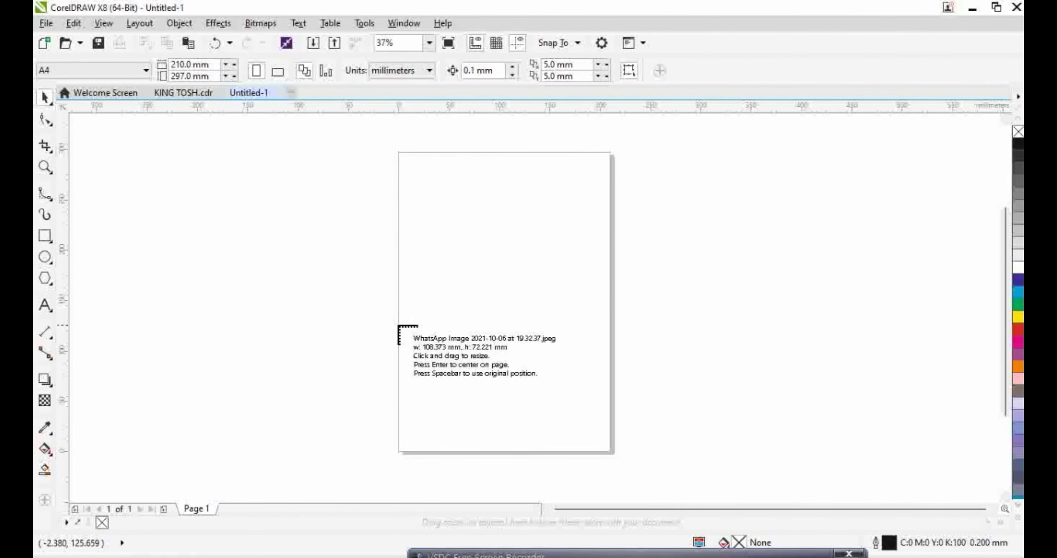
{"action": "left_click", "coordinate": [418, 168]}
{"action": "left_click_drag", "start_coordinate": [476, 219], "coordinate": [497, 306]}
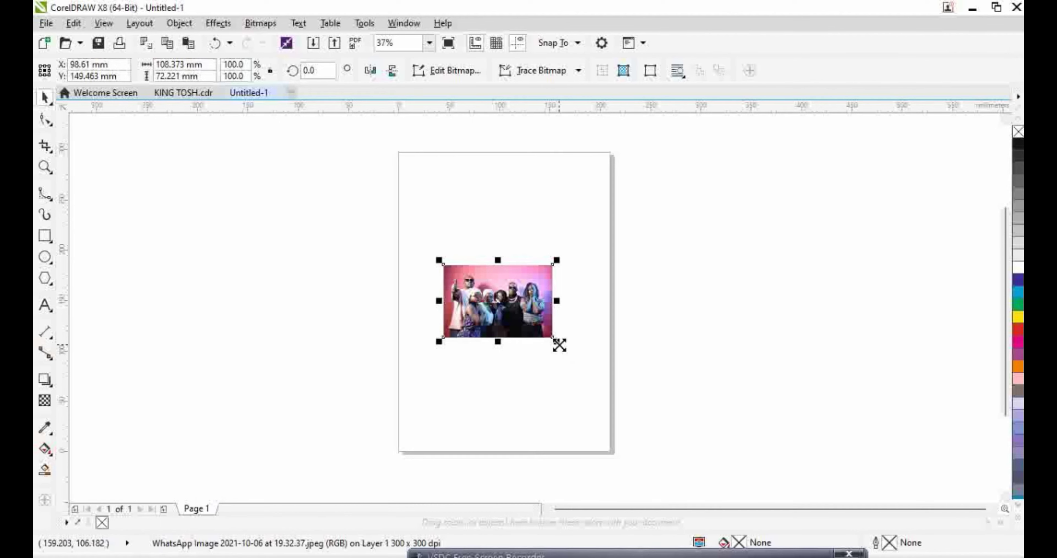
{"action": "left_click_drag", "start_coordinate": [559, 344], "coordinate": [588, 361]}
Start a B-spline outline at the raised thumb, curving around its tip
{"action": "scroll", "coordinate": [427, 272], "scroll_direction": "up", "scroll_amount": 4}
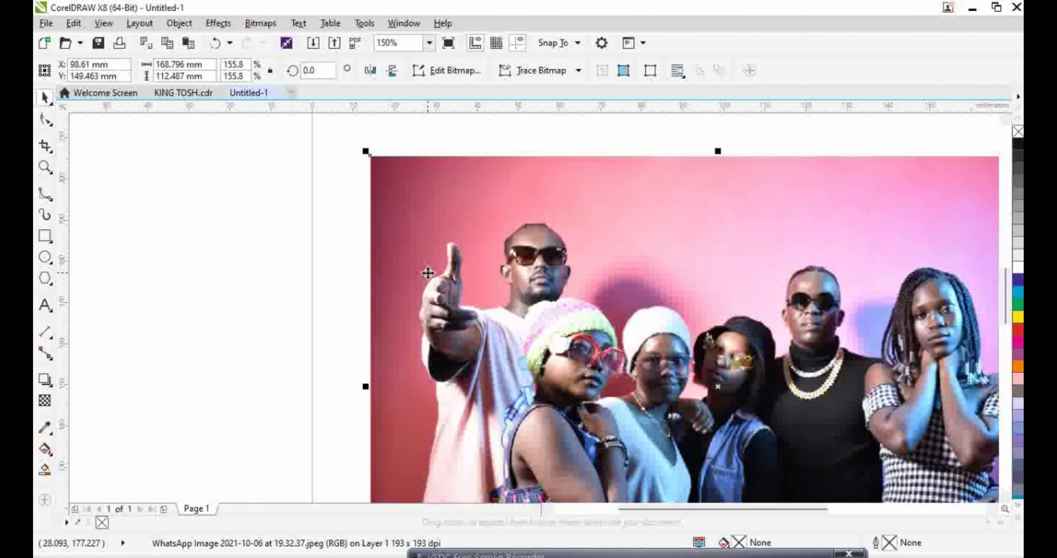
{"action": "left_click", "coordinate": [45, 194]}
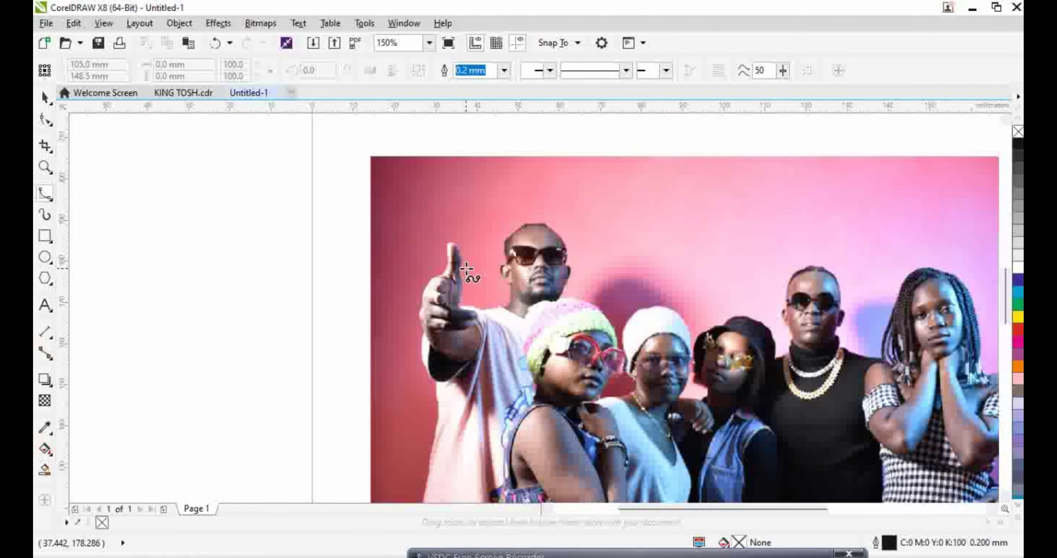
{"action": "scroll", "coordinate": [471, 271], "scroll_direction": "up", "scroll_amount": 2}
{"action": "scroll", "coordinate": [445, 309], "scroll_direction": "up", "scroll_amount": 2}
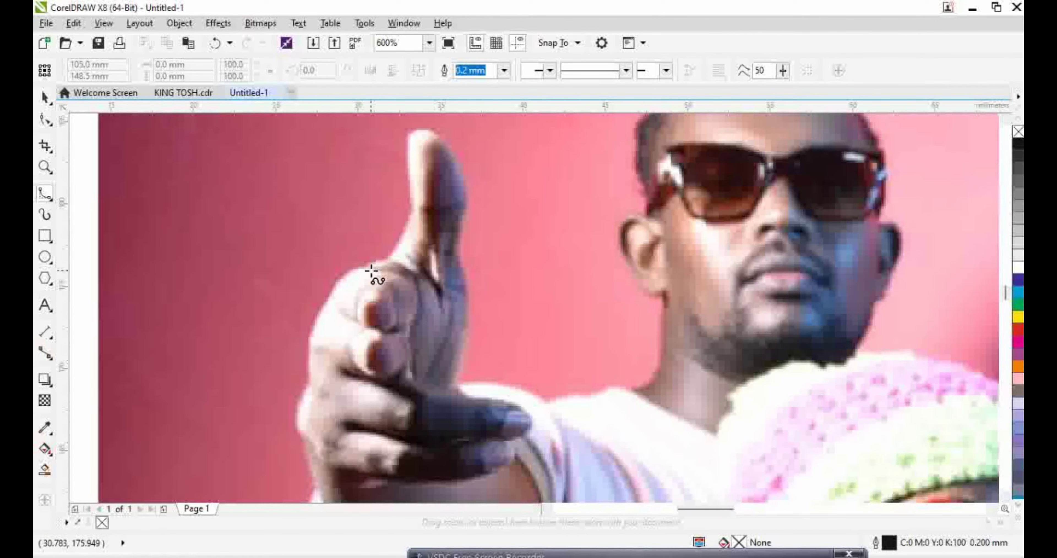
{"action": "left_click", "coordinate": [389, 258]}
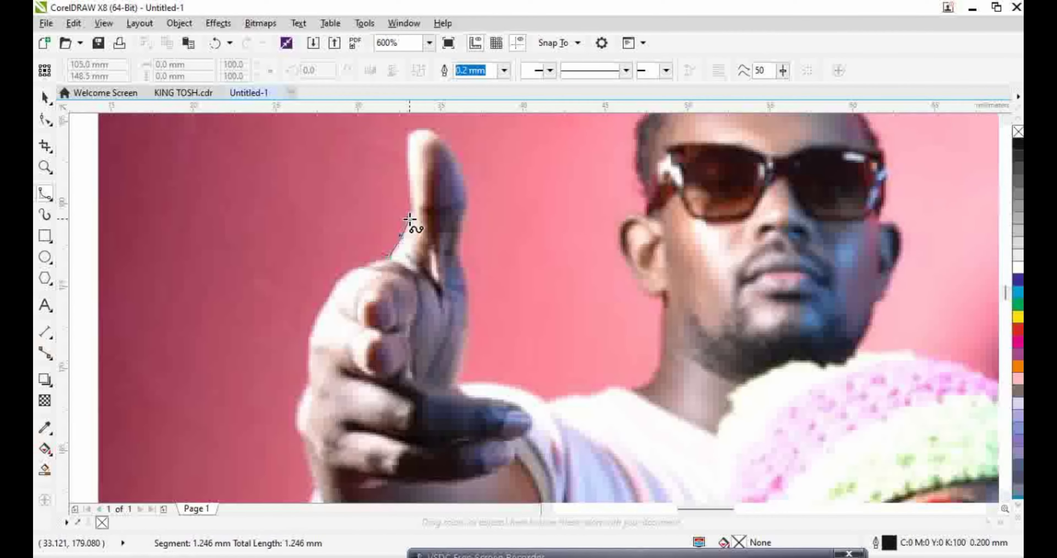
{"action": "left_click", "coordinate": [412, 197]}
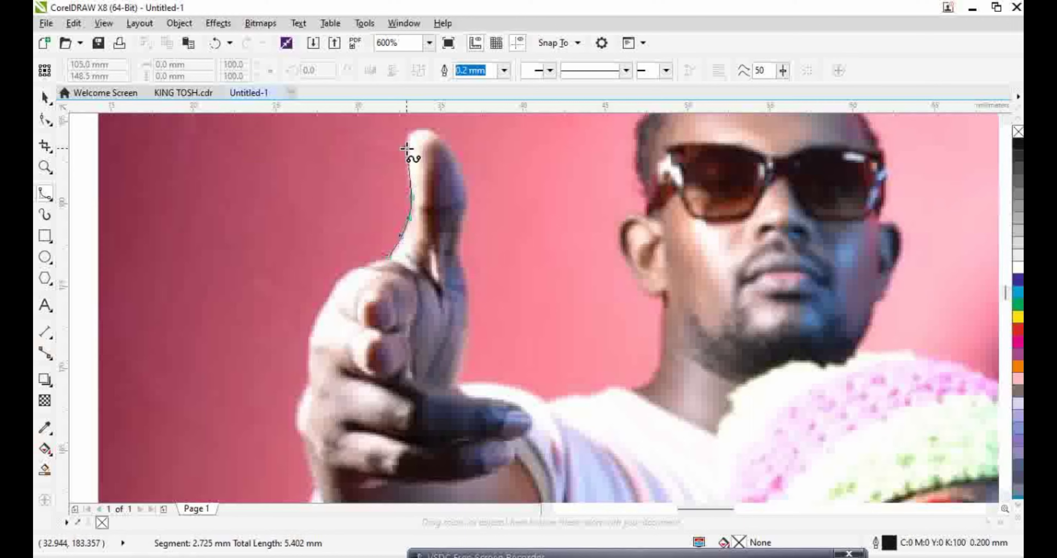
{"action": "left_click", "coordinate": [423, 127]}
{"action": "left_click", "coordinate": [442, 132]}
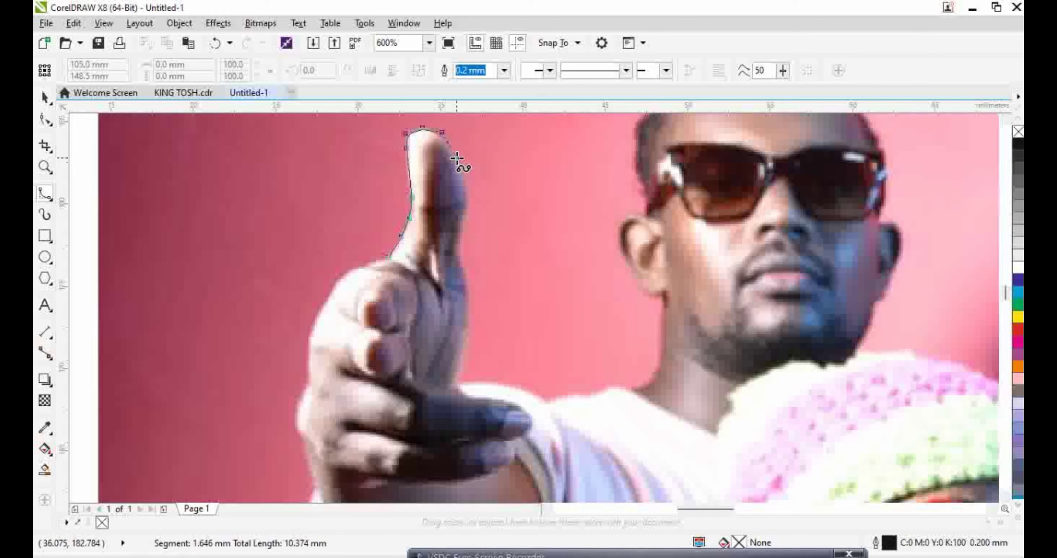
{"action": "left_click", "coordinate": [468, 200]}
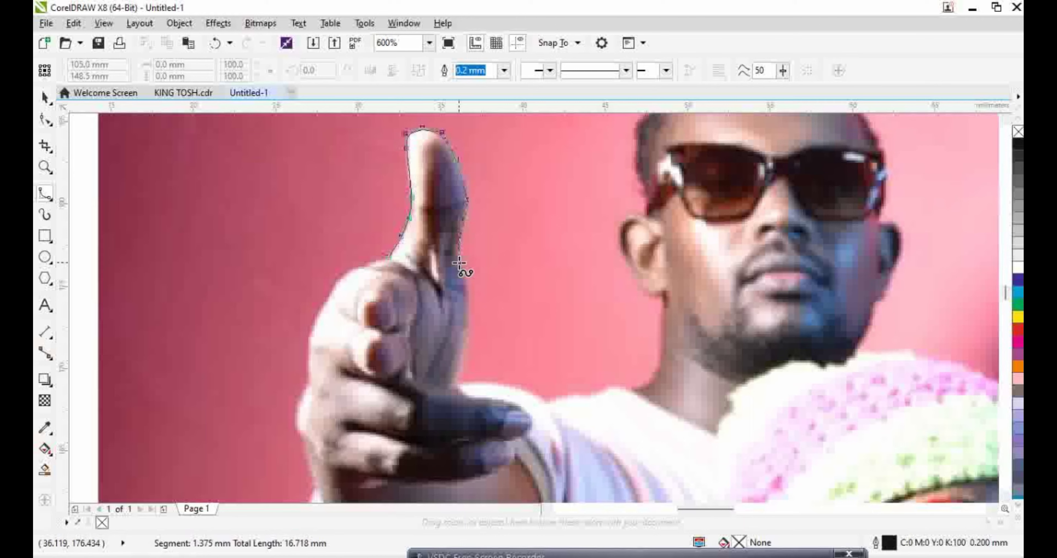
Extend the outline down the thumb's right side, along the shoulder to the neck
{"action": "left_click", "coordinate": [470, 289]}
{"action": "left_click", "coordinate": [471, 324]}
{"action": "left_click", "coordinate": [467, 349]}
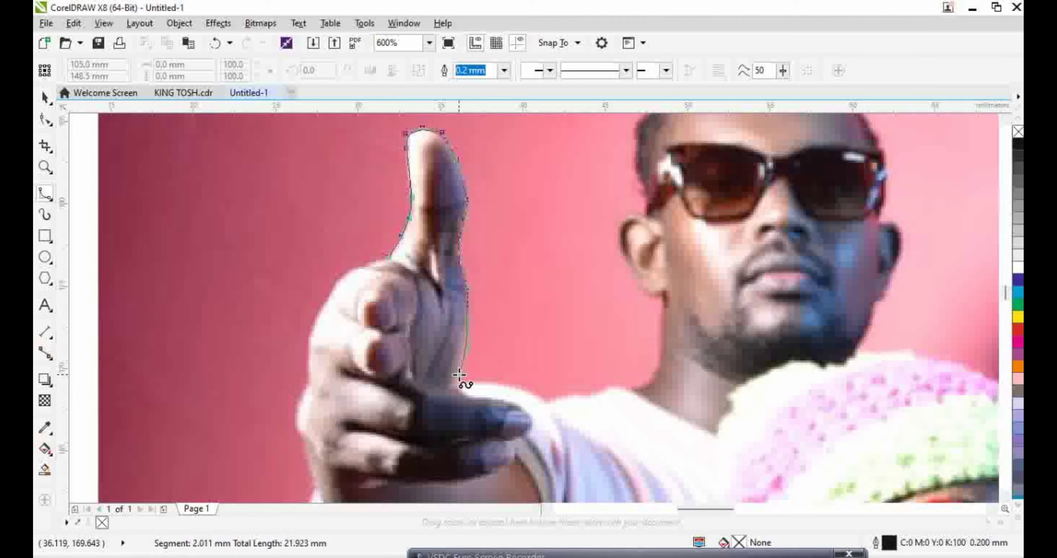
{"action": "left_click", "coordinate": [457, 381]}
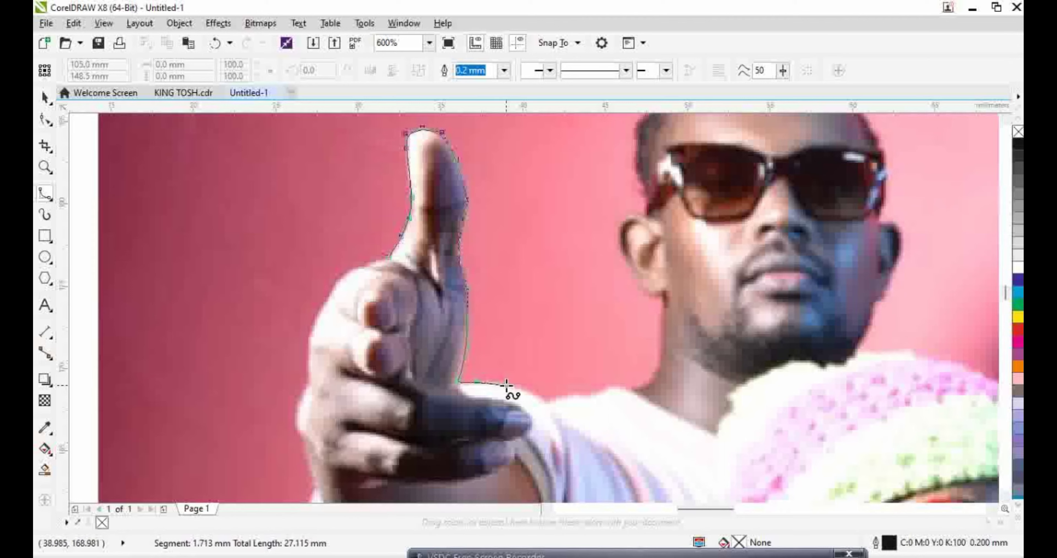
{"action": "left_click", "coordinate": [553, 399]}
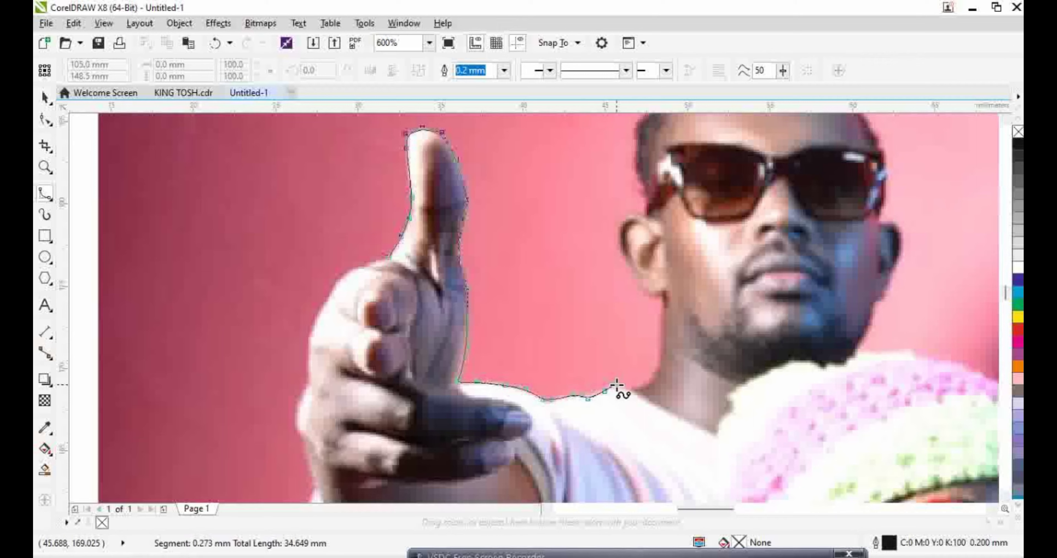
{"action": "left_click", "coordinate": [637, 391]}
{"action": "left_click", "coordinate": [658, 374]}
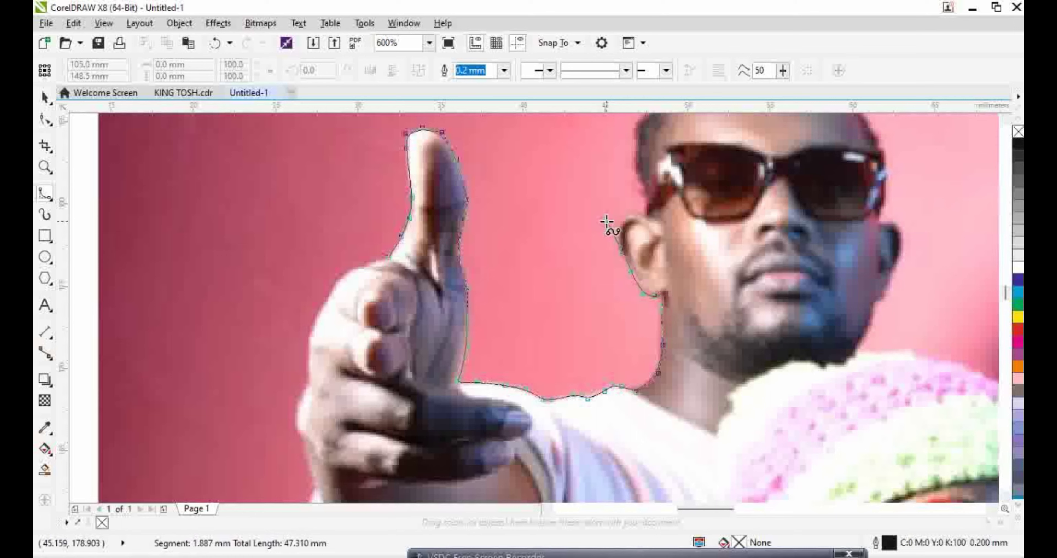
End the B-spline at the ear, check its nodes, then resume drawing from that end
{"action": "double_click", "coordinate": [621, 238]}
{"action": "scroll", "coordinate": [621, 238], "scroll_direction": "up", "scroll_amount": 2}
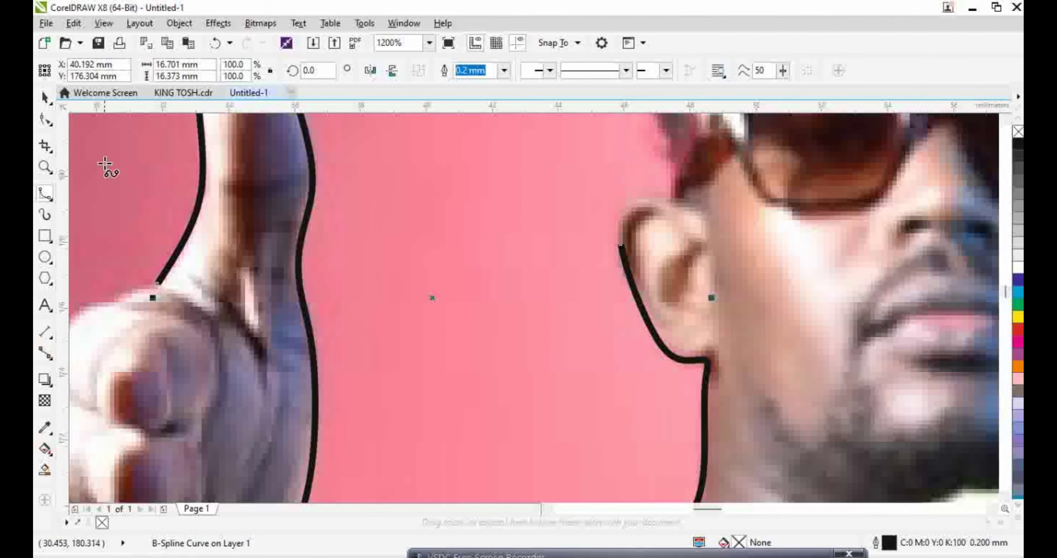
{"action": "left_click", "coordinate": [45, 119]}
{"action": "left_click", "coordinate": [45, 194]}
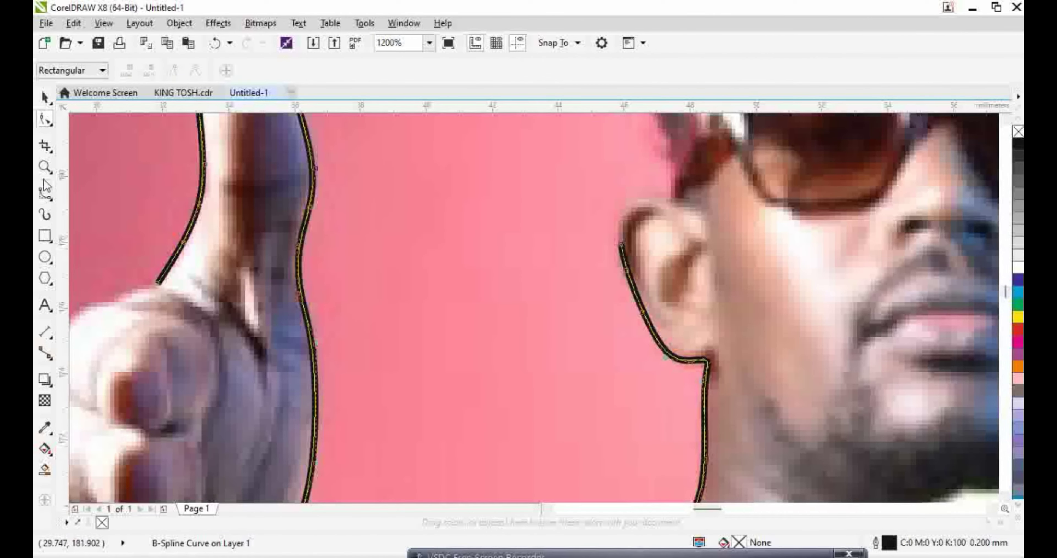
{"action": "left_click", "coordinate": [621, 242]}
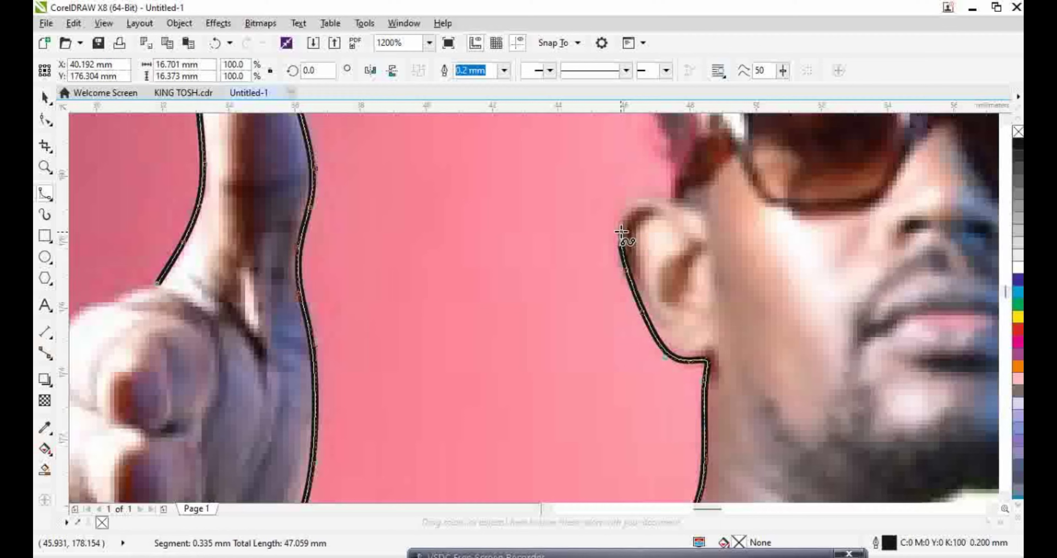
Trace over the ear, up the side and across the top of the head, then down its right edge
{"action": "left_click", "coordinate": [628, 199]}
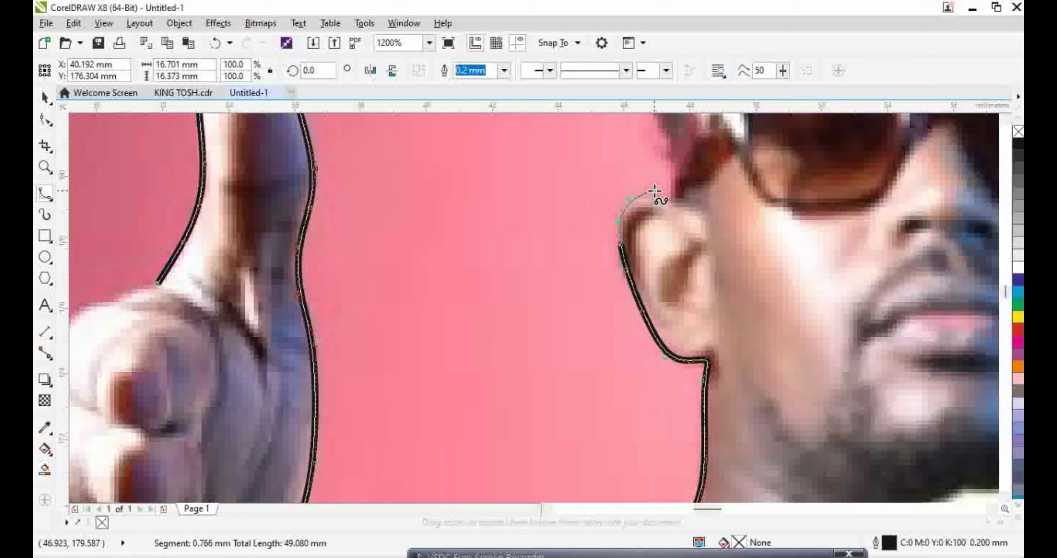
{"action": "left_click", "coordinate": [670, 201]}
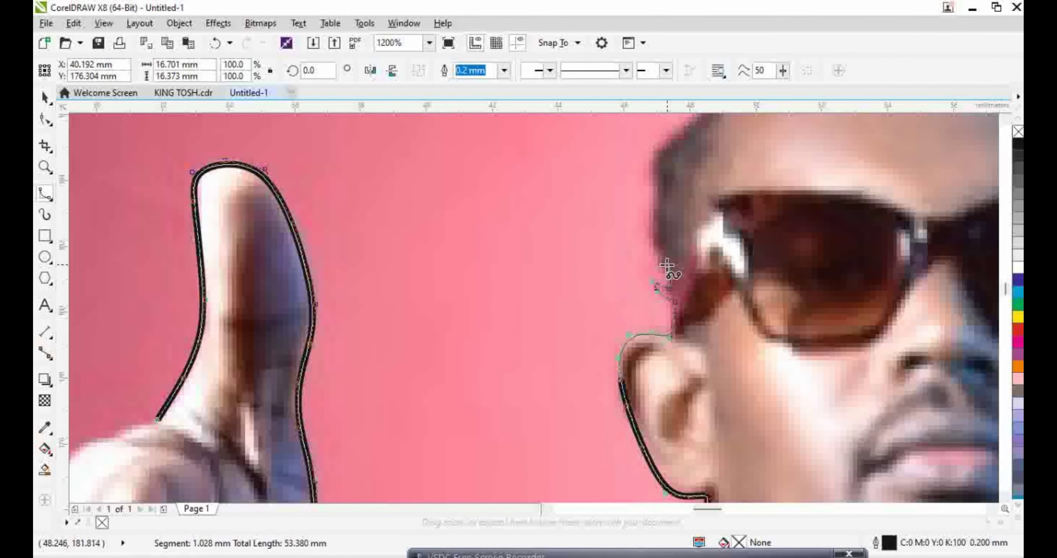
{"action": "left_click", "coordinate": [651, 204]}
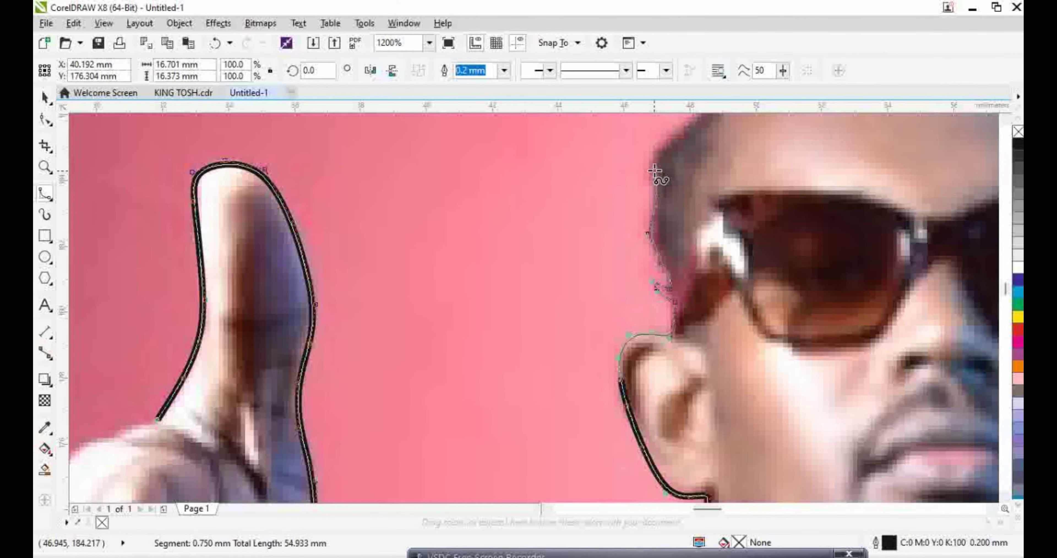
{"action": "left_click", "coordinate": [697, 234]}
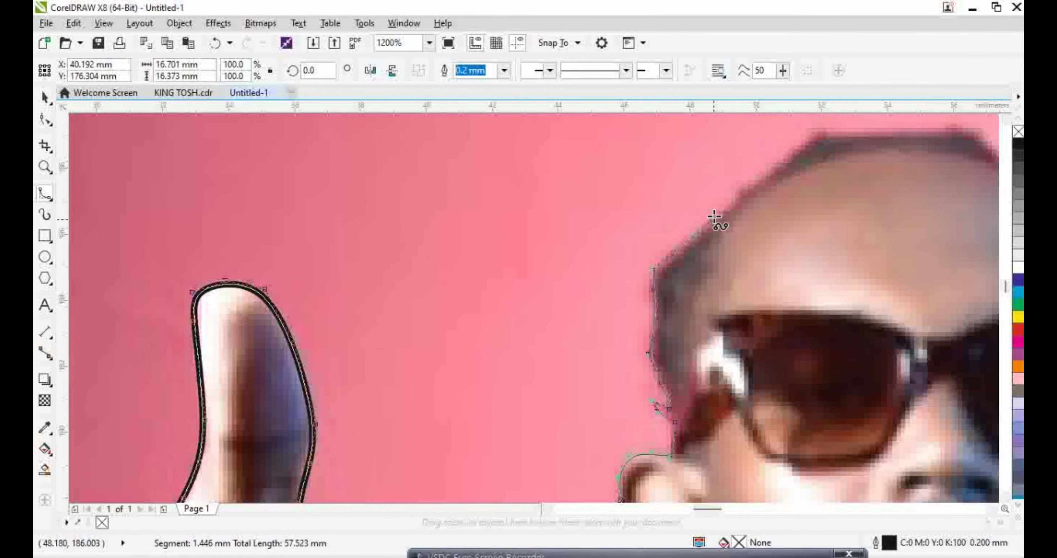
{"action": "left_click", "coordinate": [768, 171]}
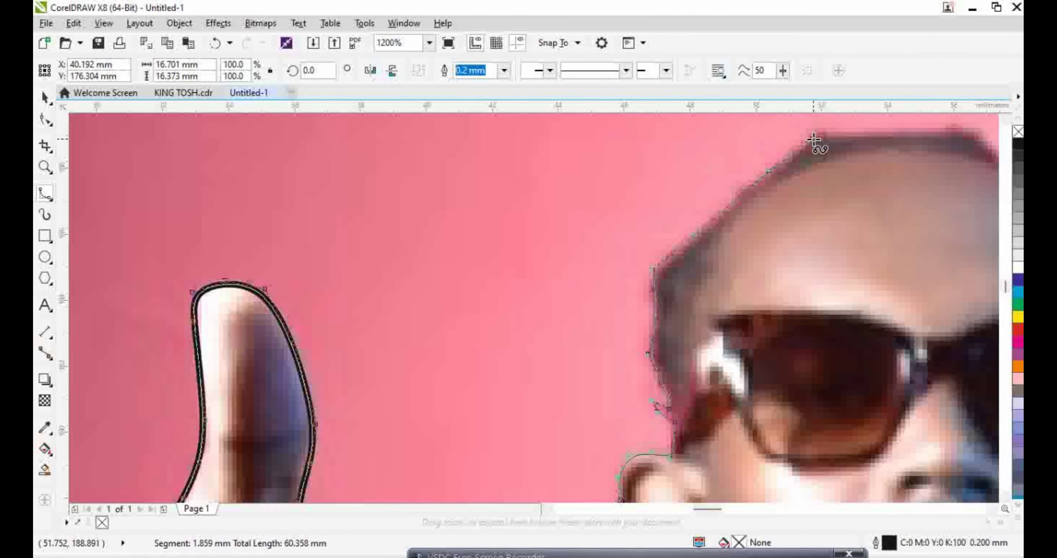
{"action": "left_click", "coordinate": [819, 192]}
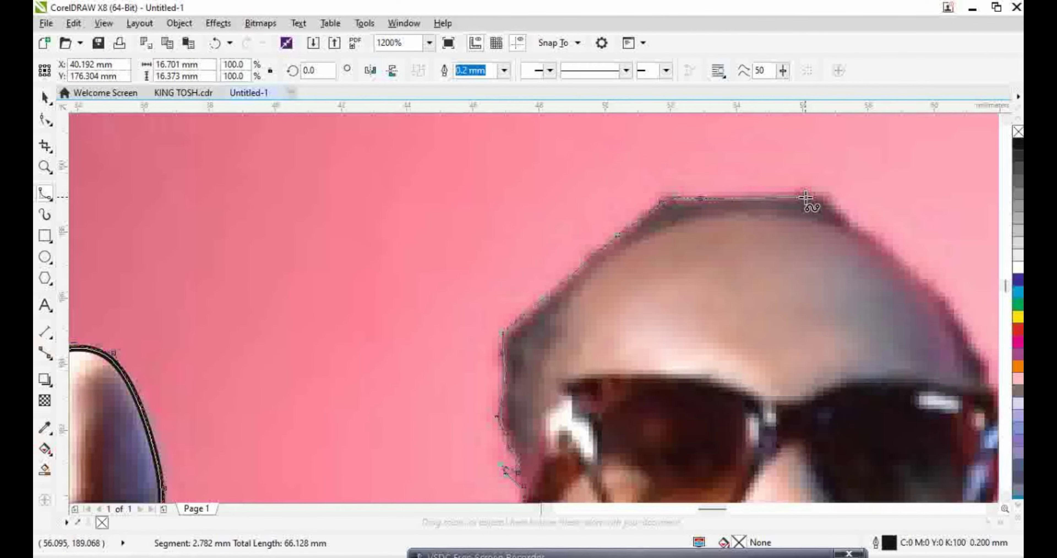
{"action": "left_click", "coordinate": [800, 191]}
{"action": "left_click", "coordinate": [817, 192]}
{"action": "left_click", "coordinate": [841, 213]}
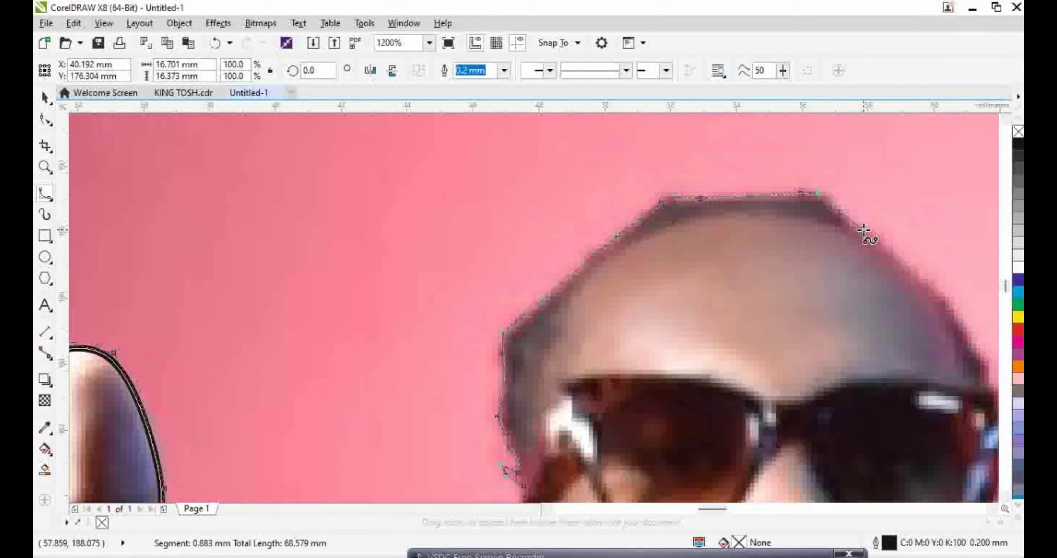
{"action": "left_click", "coordinate": [863, 229]}
{"action": "left_click", "coordinate": [919, 277]}
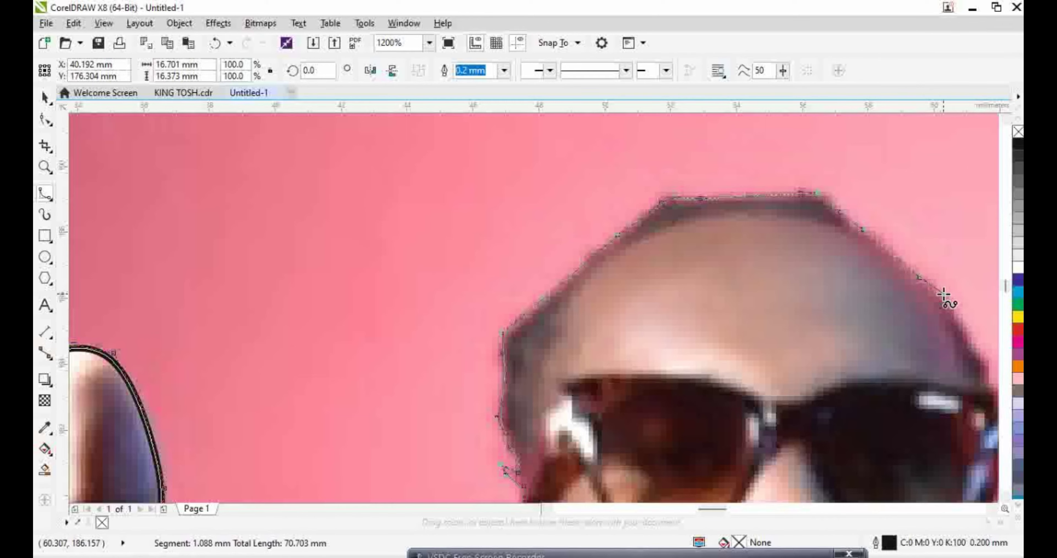
{"action": "left_click", "coordinate": [955, 313]}
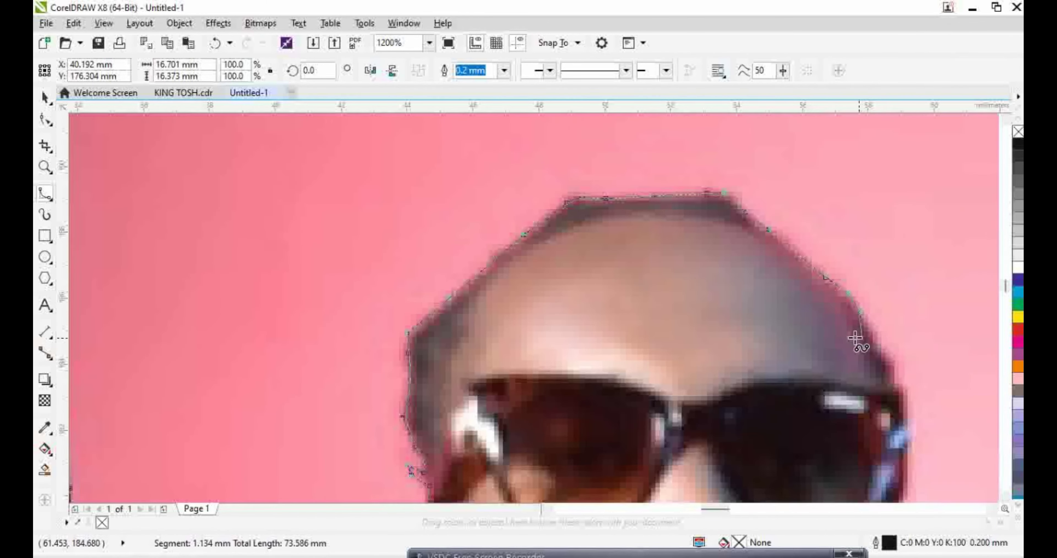
{"action": "left_click", "coordinate": [893, 366]}
{"action": "left_click", "coordinate": [807, 388]}
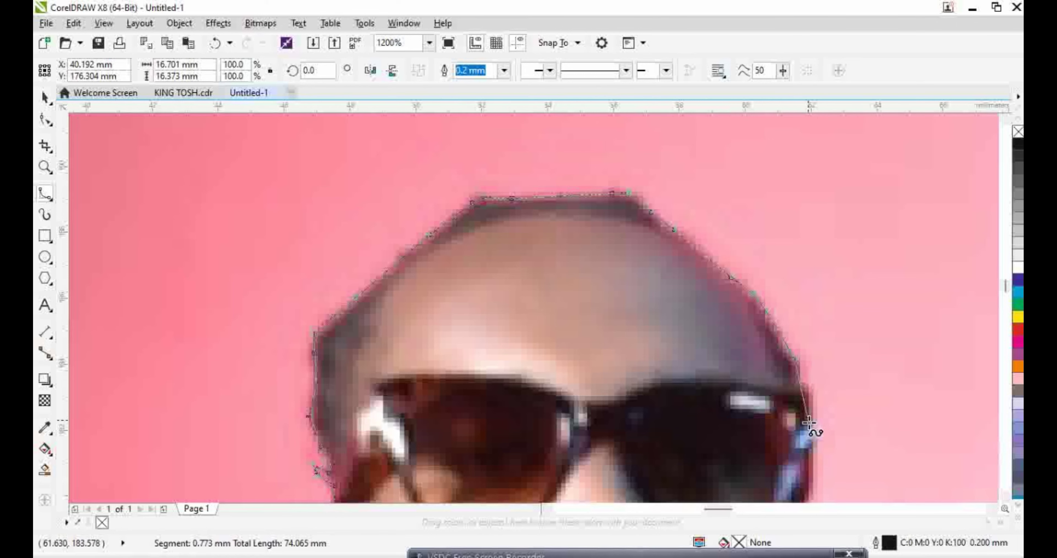
{"action": "left_click", "coordinate": [810, 430]}
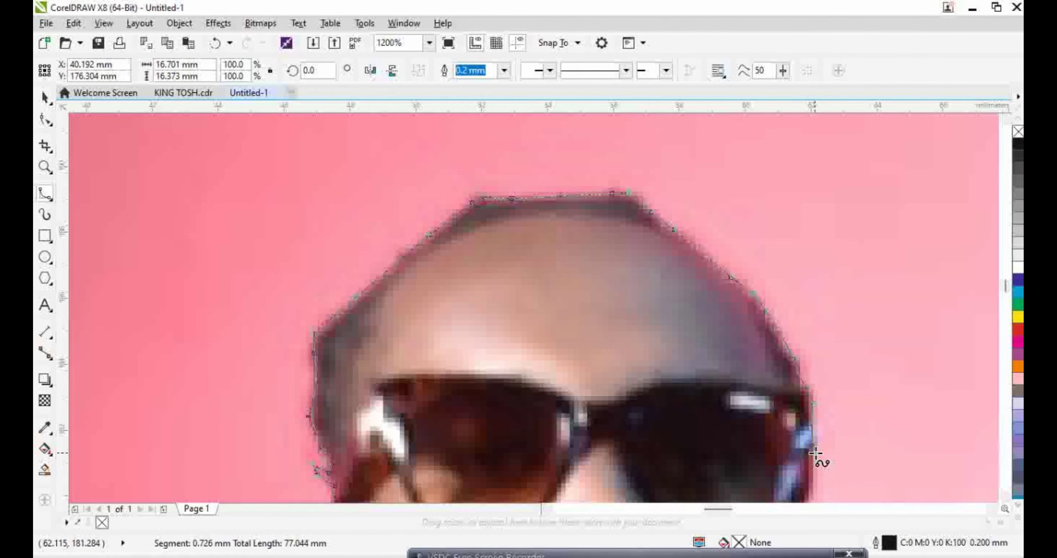
Continue past the sunglasses and right ear, down the jaw and along the shoulder
{"action": "left_click", "coordinate": [815, 344]}
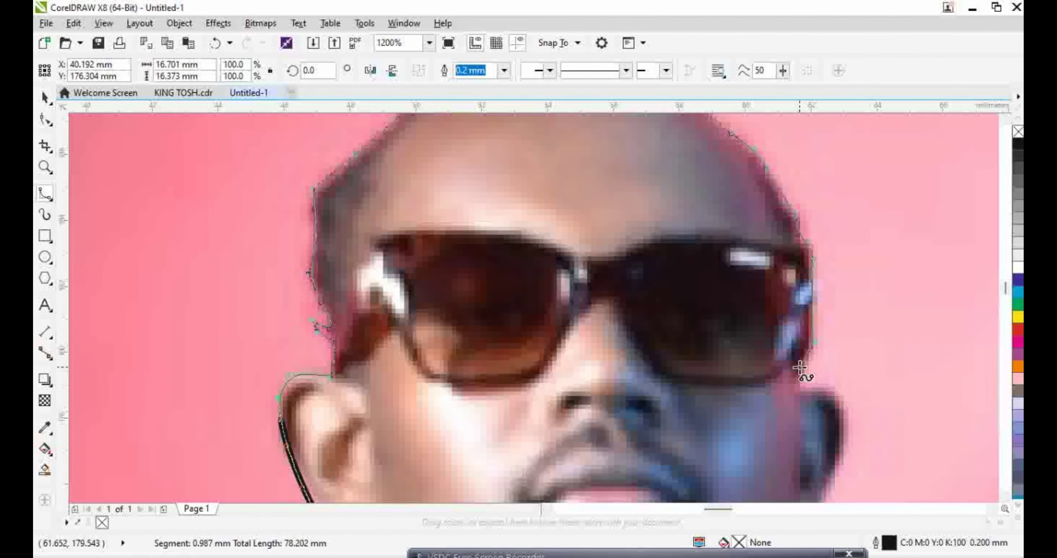
{"action": "left_click", "coordinate": [818, 384]}
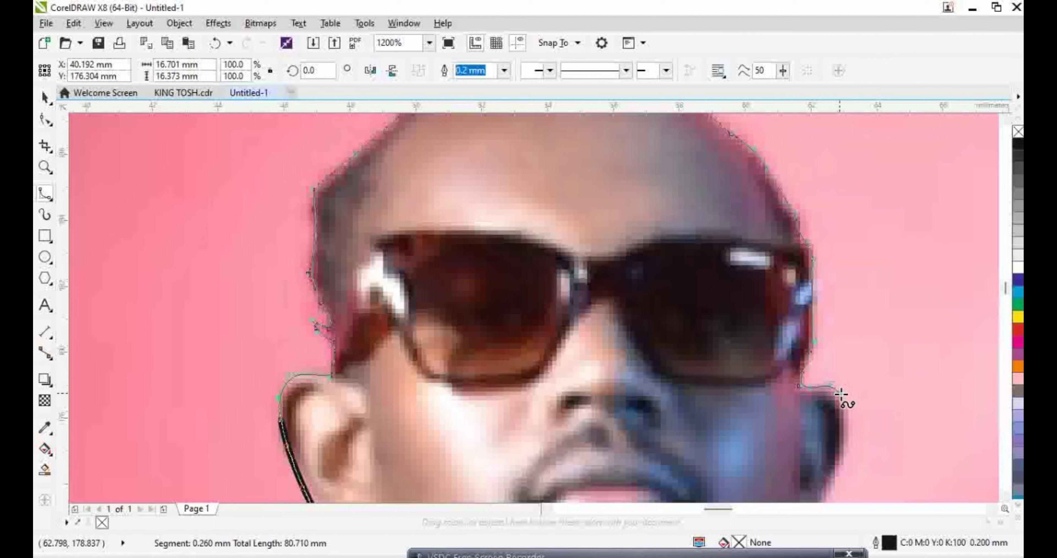
{"action": "left_click", "coordinate": [849, 422]}
{"action": "left_click", "coordinate": [831, 413]}
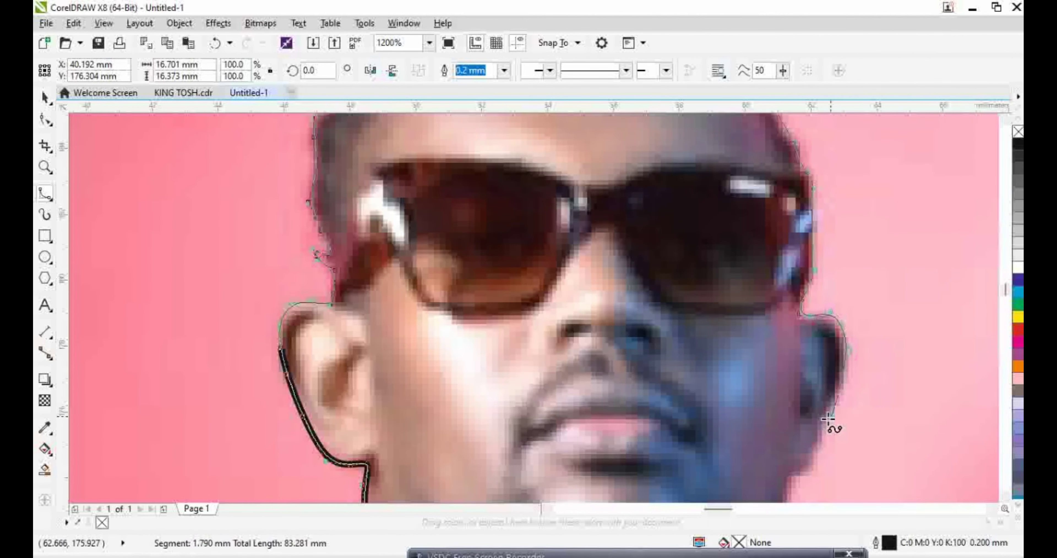
{"action": "left_click", "coordinate": [809, 467]}
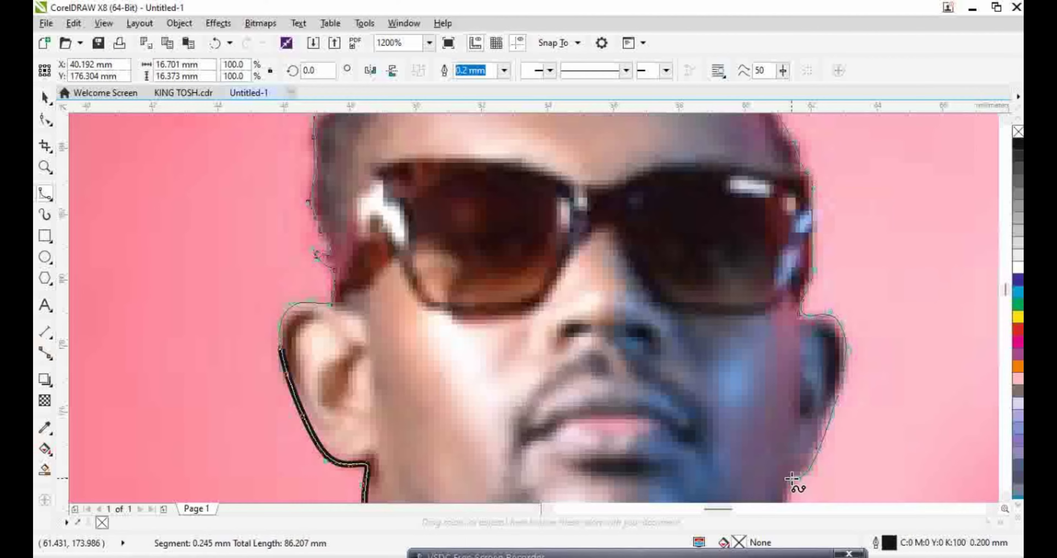
{"action": "left_click", "coordinate": [793, 478]}
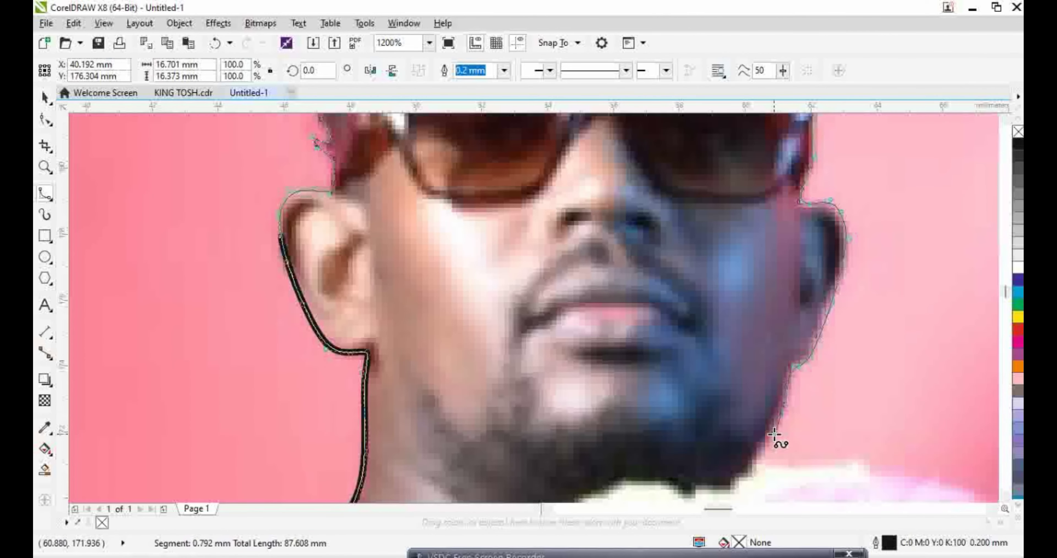
{"action": "left_click", "coordinate": [762, 455]}
{"action": "left_click", "coordinate": [774, 461]}
{"action": "left_click", "coordinate": [829, 465]}
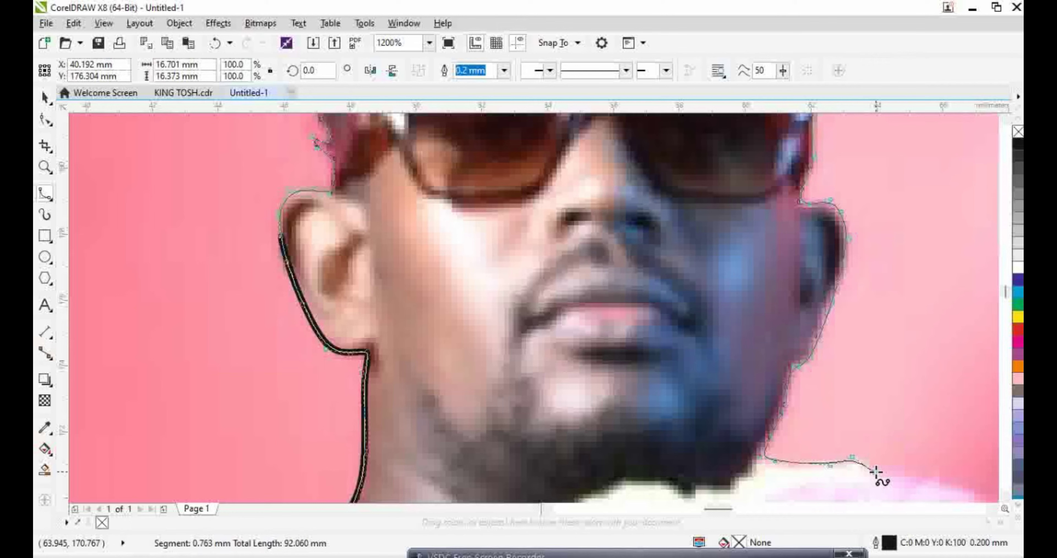
{"action": "left_click", "coordinate": [894, 478]}
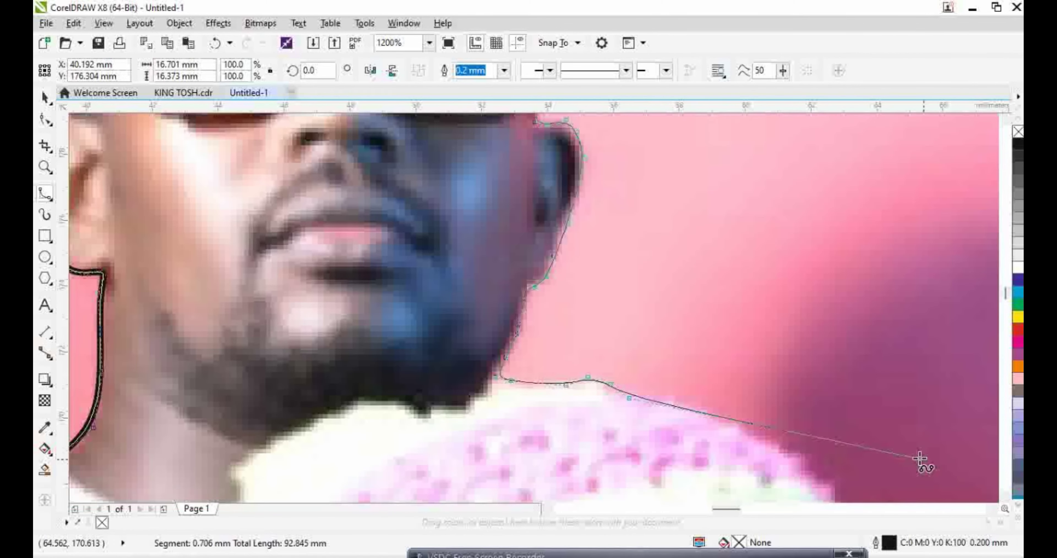
{"action": "left_click", "coordinate": [710, 410]}
{"action": "left_click", "coordinate": [740, 427]}
{"action": "left_click", "coordinate": [780, 449]}
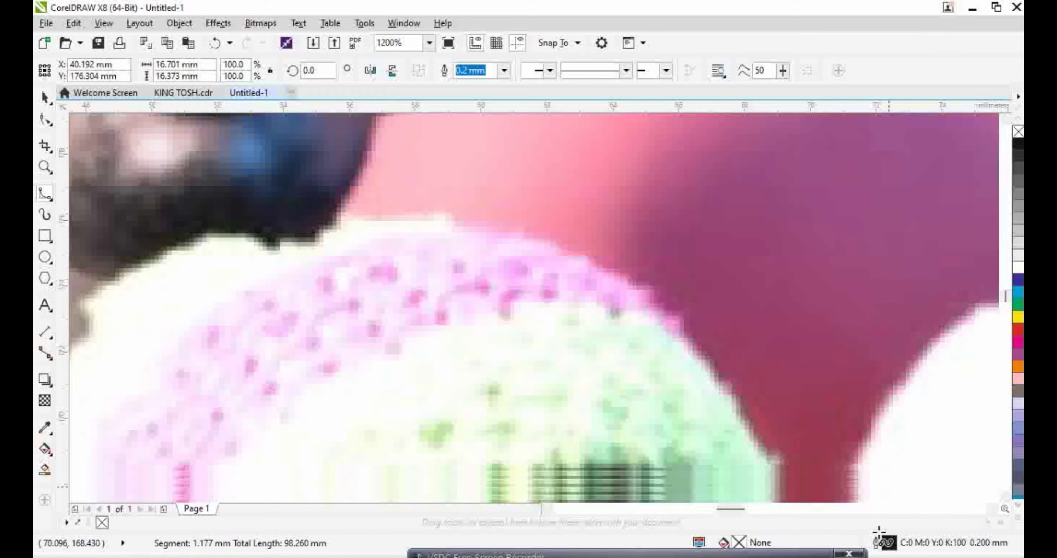
Follow the knitted hat's outer edge, round the glasses corner and up the shoulder edge
{"action": "left_click", "coordinate": [677, 281]}
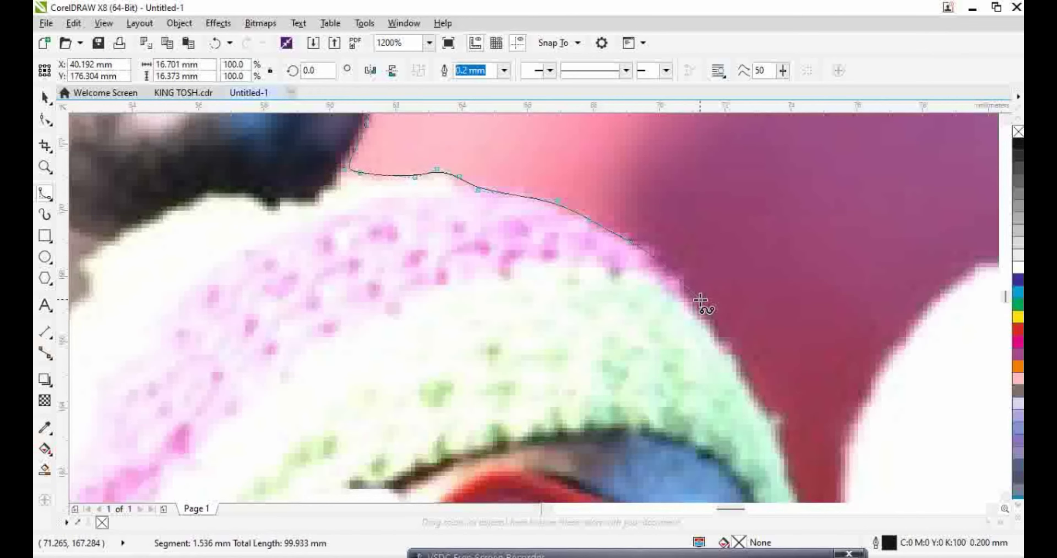
{"action": "left_click", "coordinate": [699, 303]}
{"action": "left_click", "coordinate": [720, 340]}
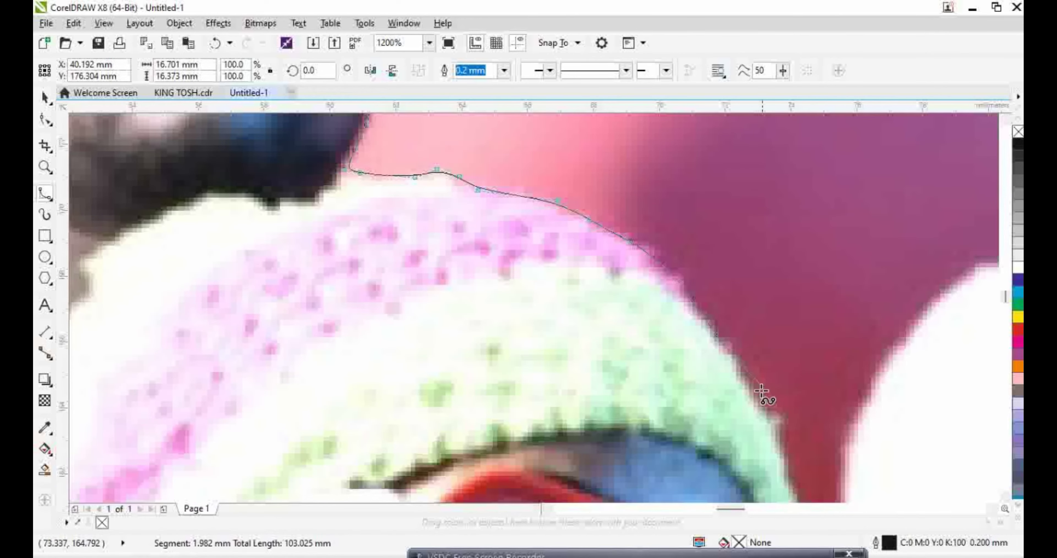
{"action": "left_click", "coordinate": [786, 435]}
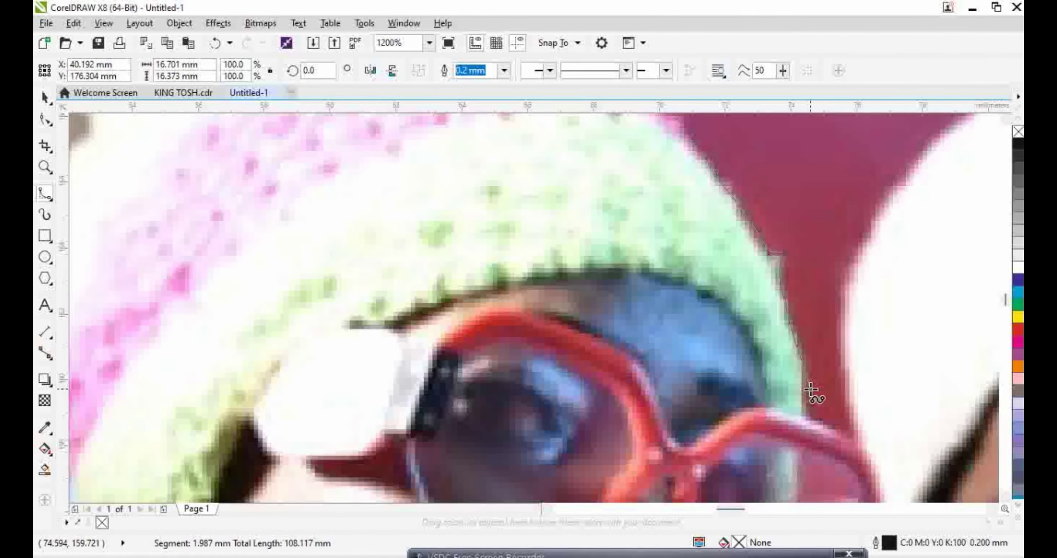
{"action": "left_click", "coordinate": [807, 358]}
{"action": "left_click", "coordinate": [813, 422]}
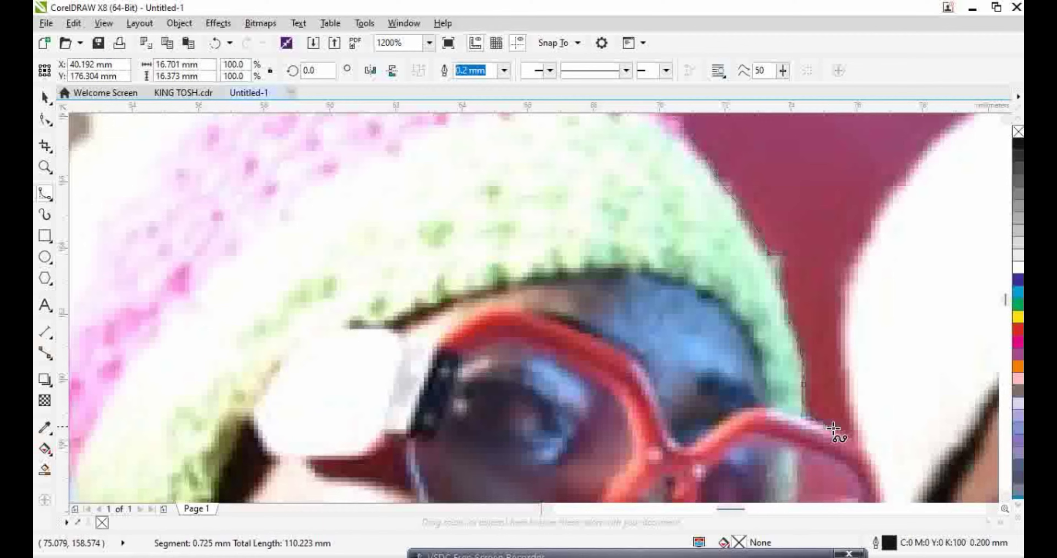
{"action": "left_click", "coordinate": [855, 435]}
{"action": "left_click", "coordinate": [848, 381]}
{"action": "left_click", "coordinate": [844, 312]}
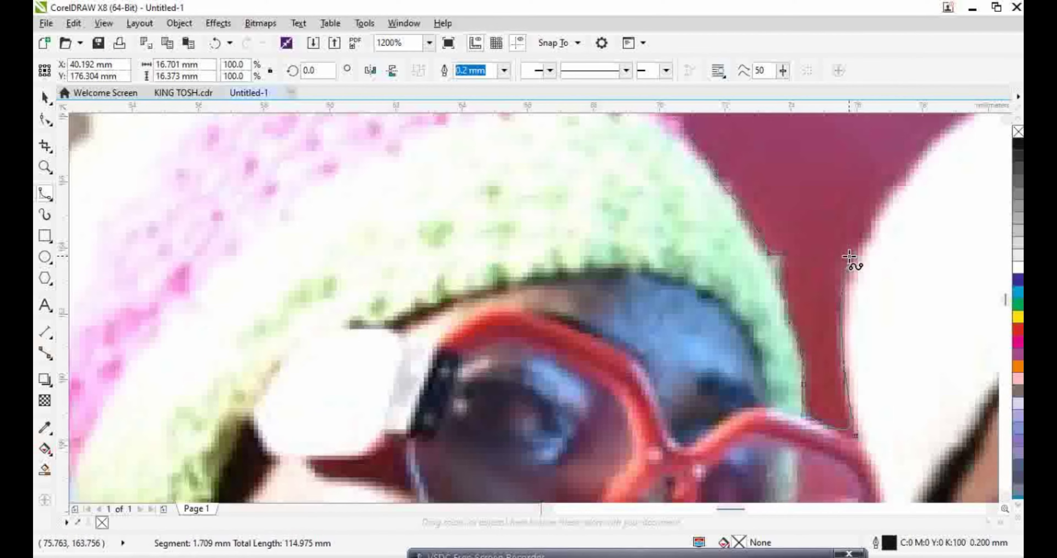
{"action": "left_click", "coordinate": [882, 211]}
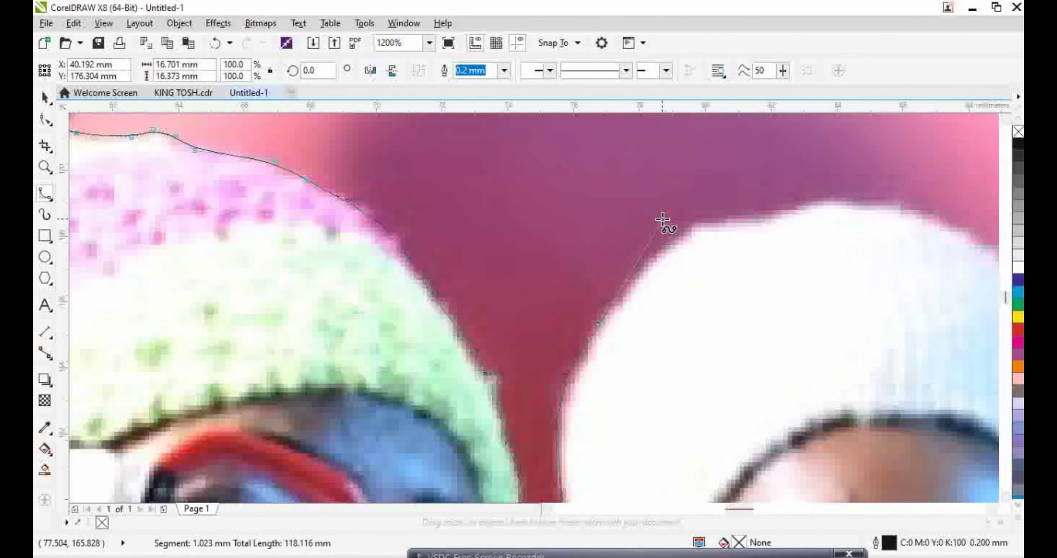
Trace along the white hat's top and down its right edge
{"action": "left_click", "coordinate": [664, 247]}
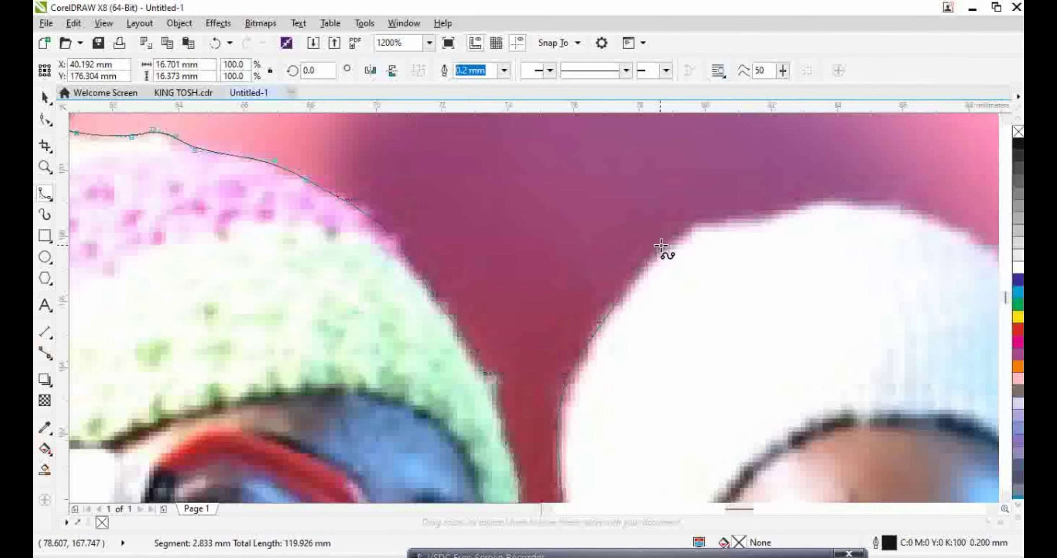
{"action": "left_click", "coordinate": [698, 221]}
{"action": "left_click", "coordinate": [767, 225]}
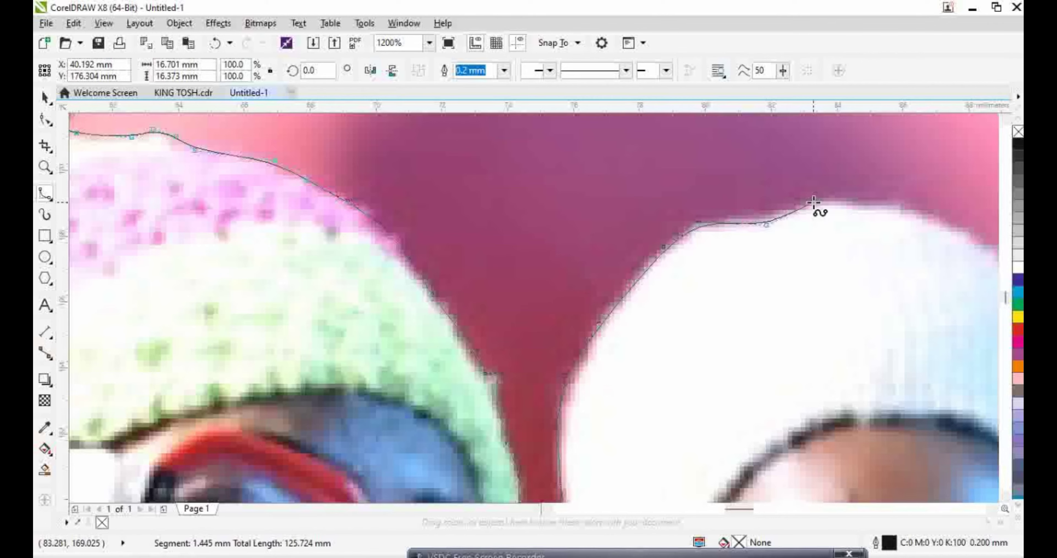
{"action": "left_click", "coordinate": [851, 200]}
{"action": "left_click", "coordinate": [907, 204]}
{"action": "left_click", "coordinate": [980, 237]}
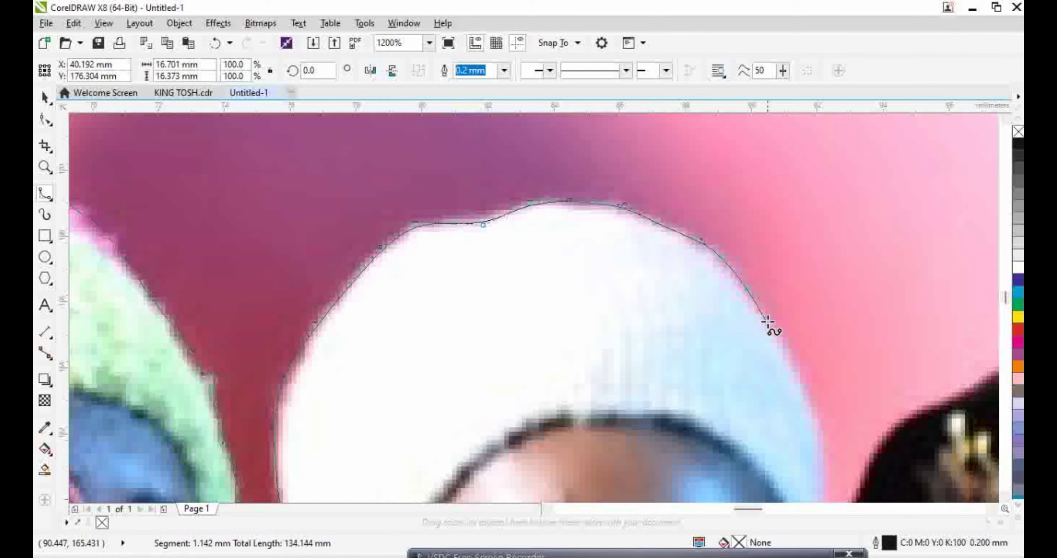
{"action": "left_click", "coordinate": [766, 320]}
{"action": "left_click", "coordinate": [791, 352]}
{"action": "left_click", "coordinate": [807, 394]}
{"action": "left_click", "coordinate": [830, 444]}
{"action": "scroll", "coordinate": [829, 435], "scroll_direction": "down", "scroll_amount": 3}
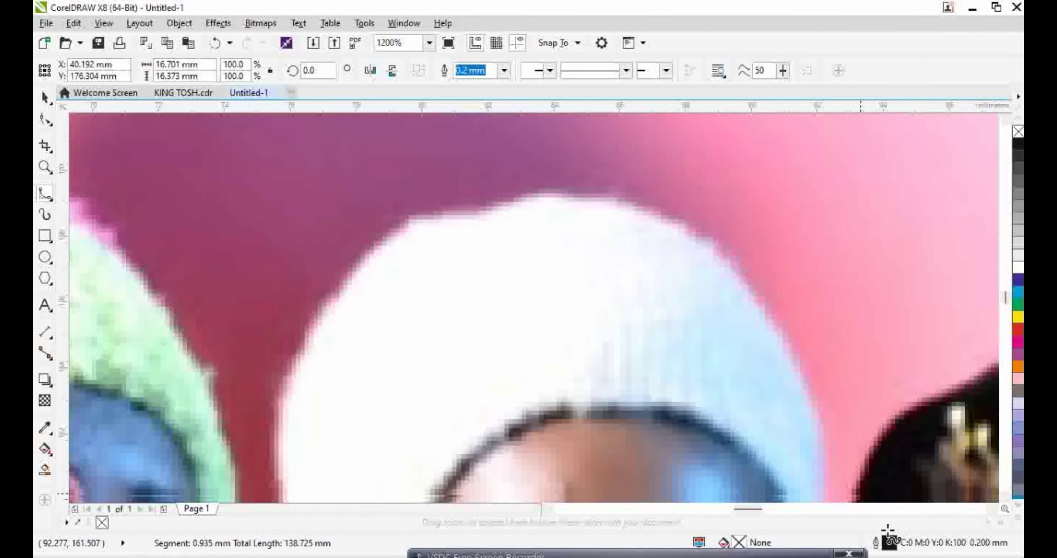
Continue down beside the sunglasses and up onto the next figure's head
{"action": "left_click", "coordinate": [829, 427]}
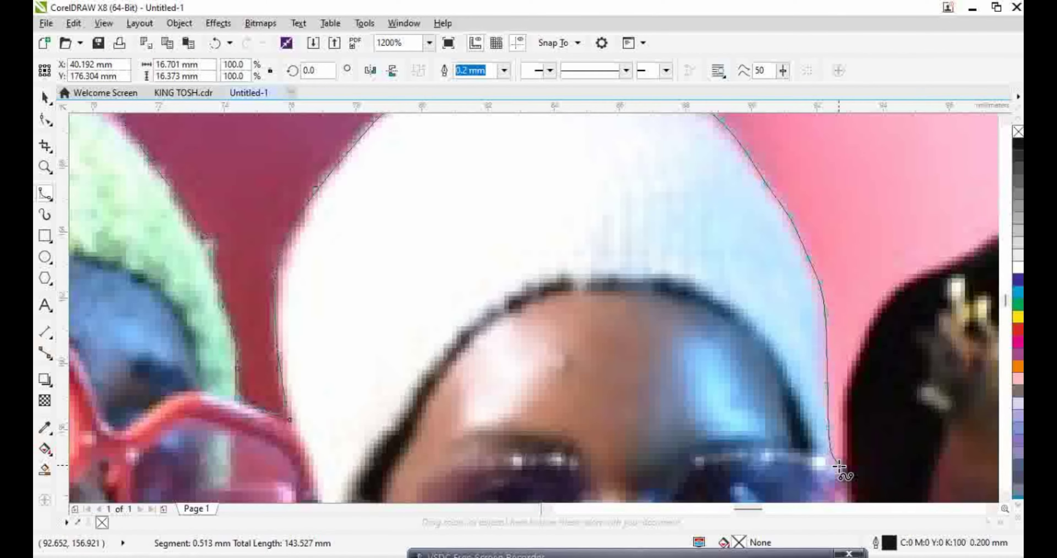
{"action": "left_click", "coordinate": [838, 463]}
{"action": "left_click", "coordinate": [843, 385]}
{"action": "left_click", "coordinate": [862, 349]}
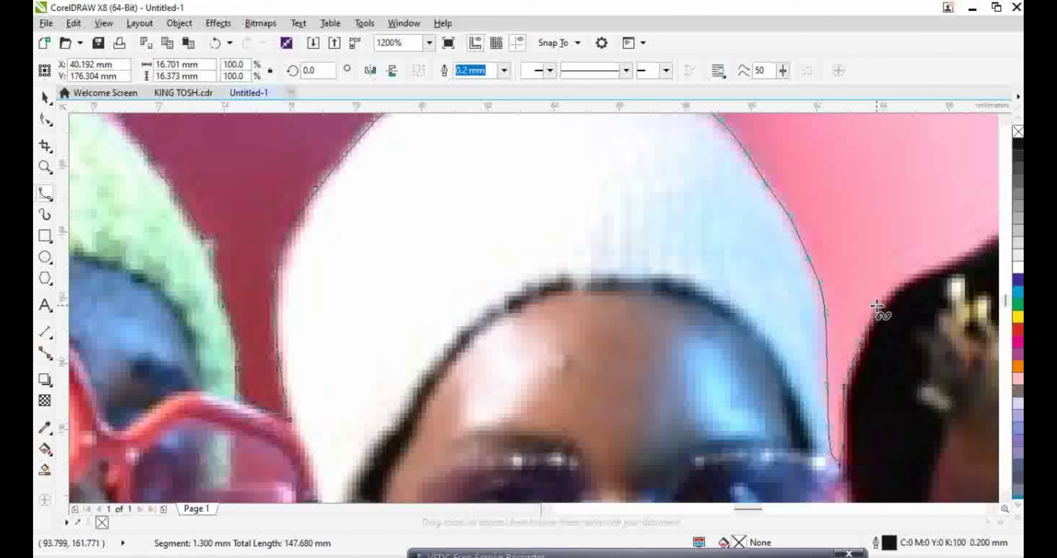
{"action": "left_click", "coordinate": [876, 306]}
{"action": "left_click", "coordinate": [910, 281]}
{"action": "scroll", "coordinate": [956, 265], "scroll_direction": "right", "scroll_amount": 2}
{"action": "scroll", "coordinate": [891, 208], "scroll_direction": "right", "scroll_amount": 2}
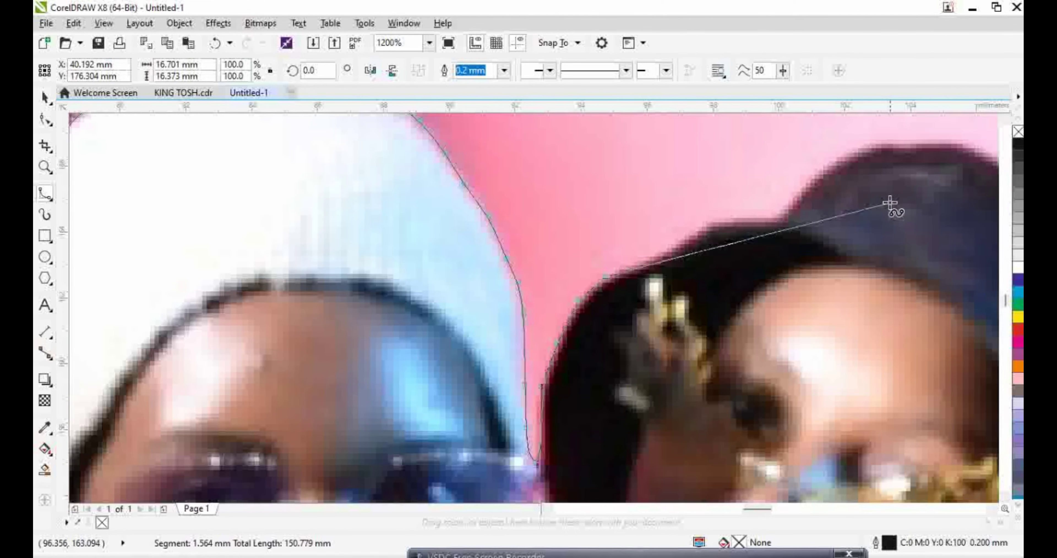
Trace the hooded figure's hairline, the top of the hood and its right side
{"action": "left_click", "coordinate": [698, 231]}
{"action": "left_click", "coordinate": [722, 223]}
{"action": "left_click", "coordinate": [756, 220]}
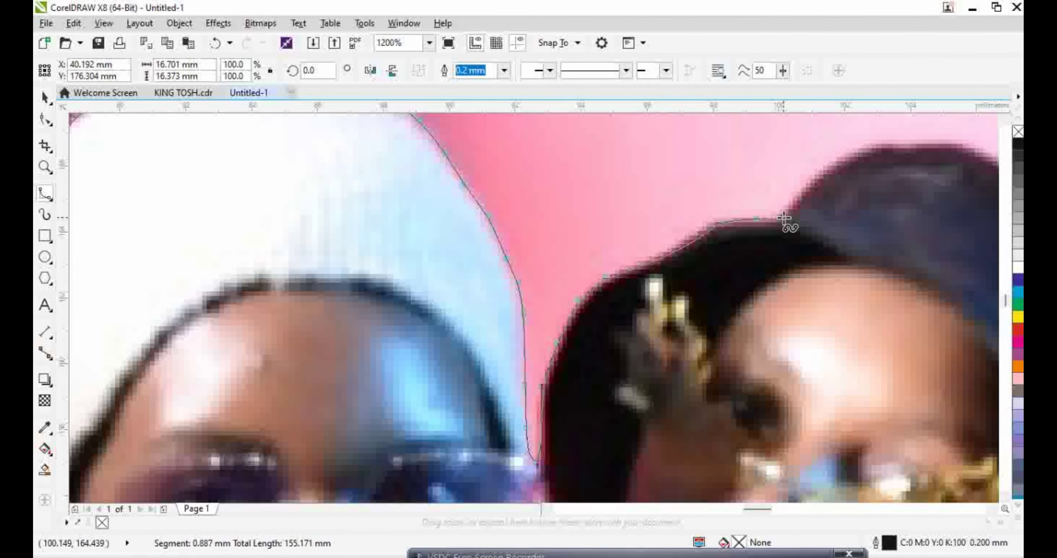
{"action": "left_click", "coordinate": [785, 212]}
{"action": "left_click", "coordinate": [879, 146]}
{"action": "scroll", "coordinate": [879, 145], "scroll_direction": "right", "scroll_amount": 2}
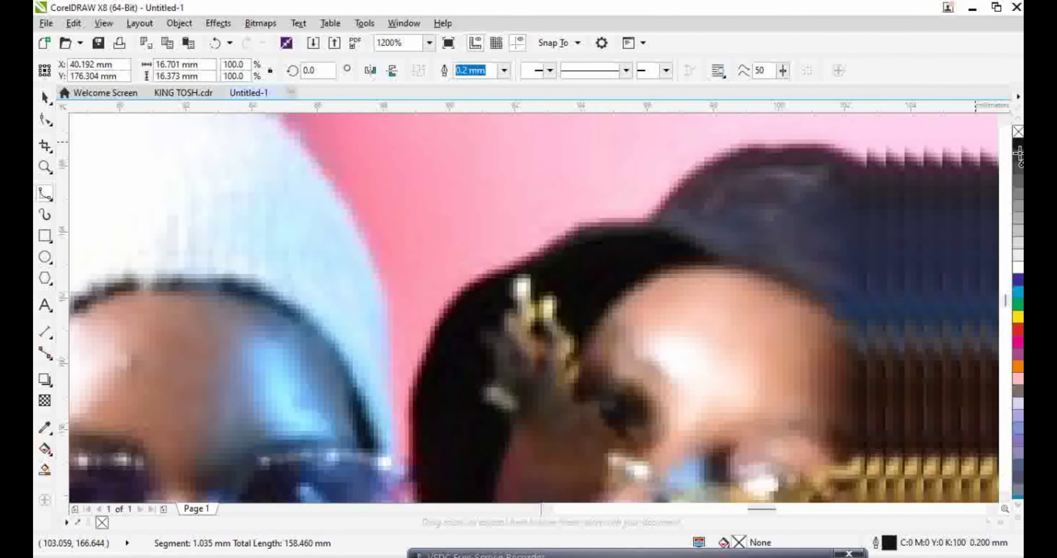
{"action": "left_click", "coordinate": [681, 146]}
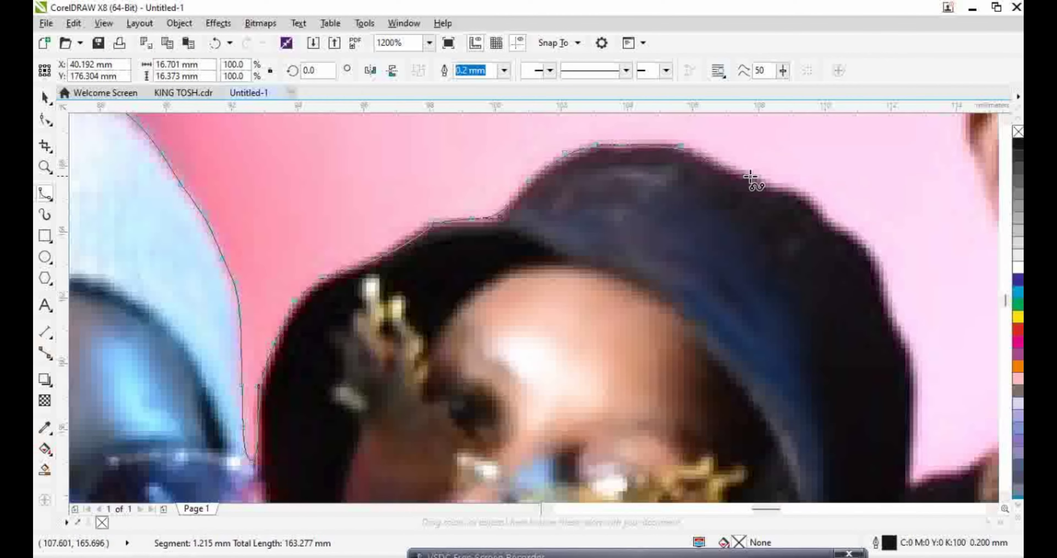
{"action": "left_click", "coordinate": [800, 184]}
{"action": "left_click", "coordinate": [873, 254]}
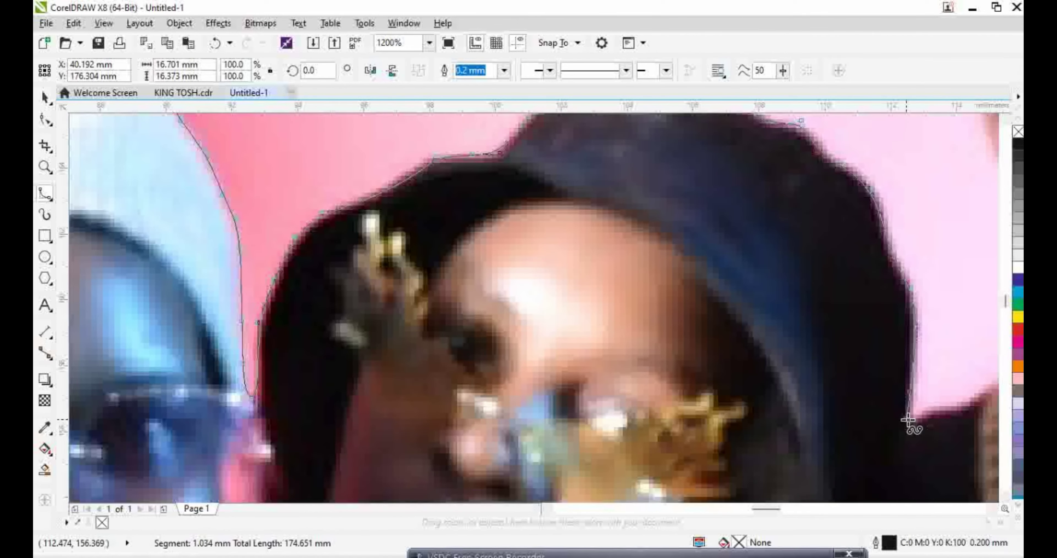
{"action": "left_click", "coordinate": [912, 481]}
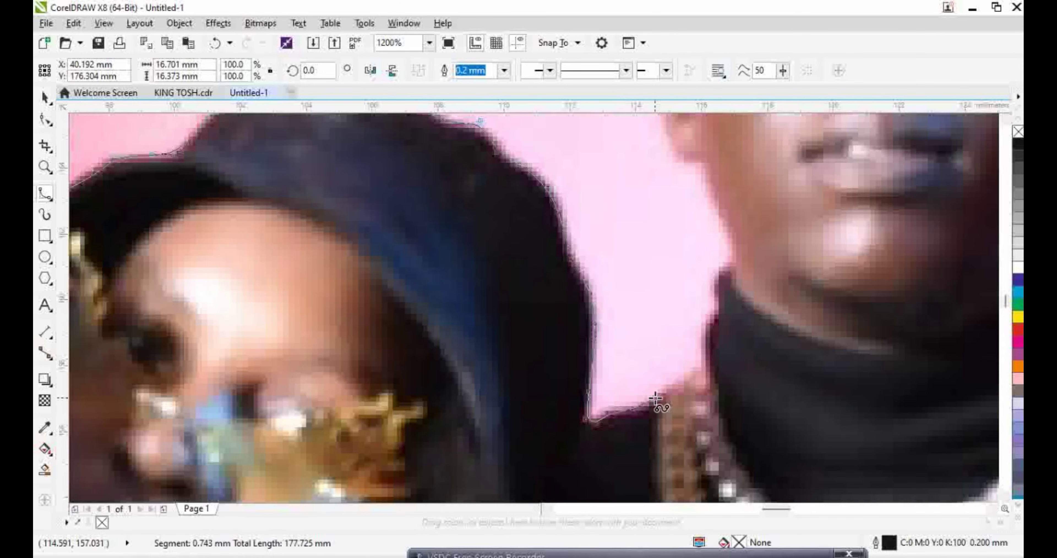
Run the outline from the hood's collar up the man's neck and ear
{"action": "left_click", "coordinate": [668, 372]}
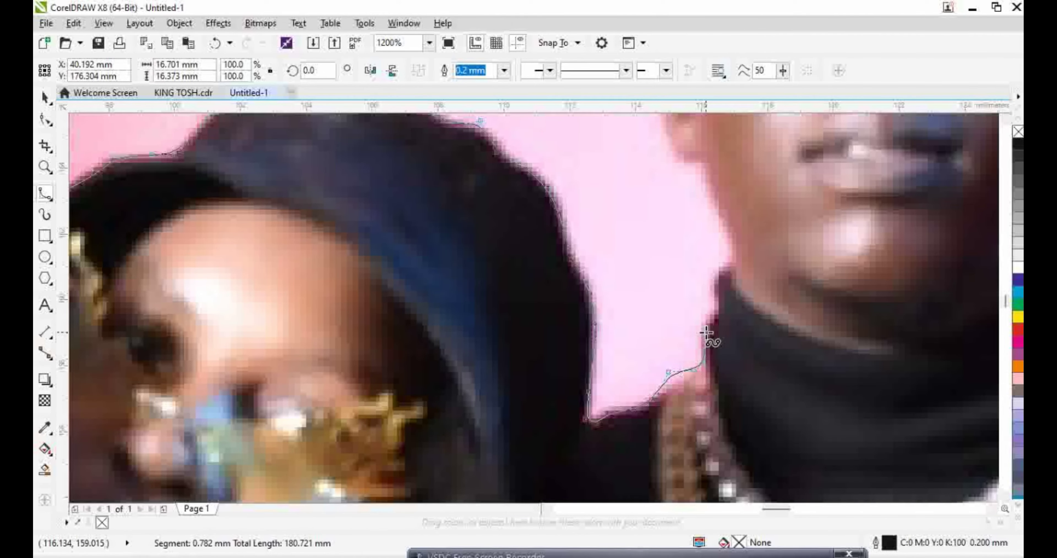
{"action": "left_click", "coordinate": [703, 322]}
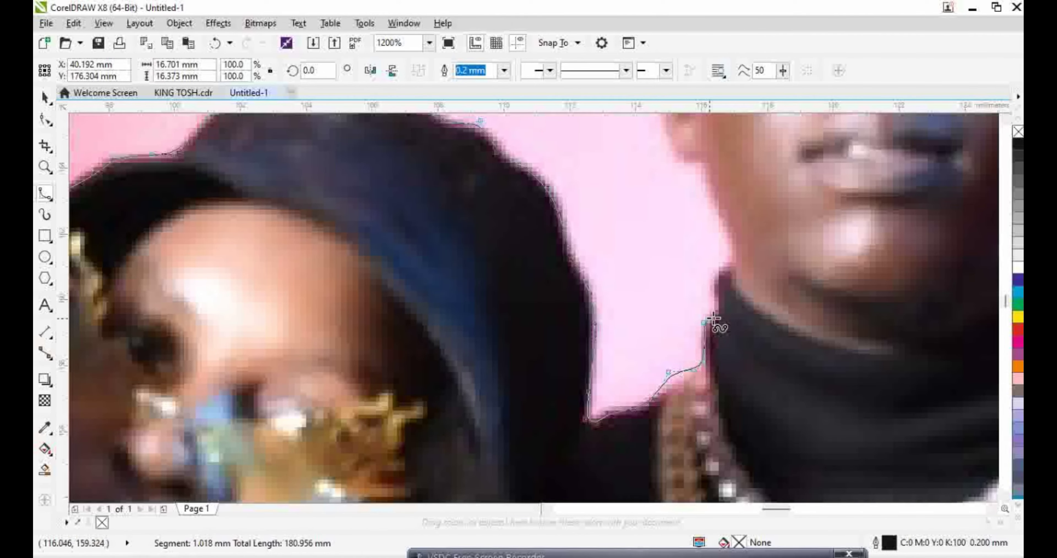
{"action": "left_click", "coordinate": [731, 262]}
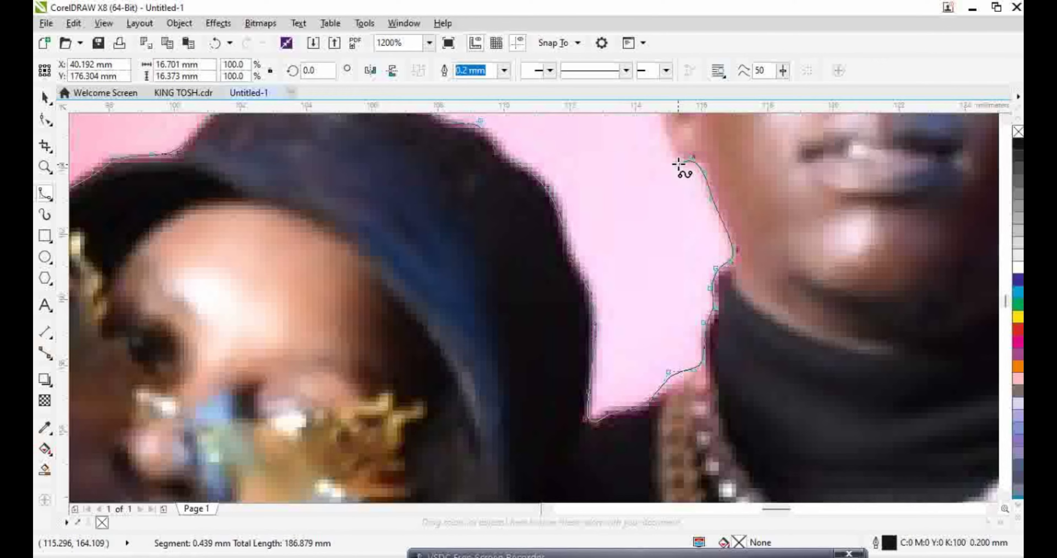
{"action": "scroll", "coordinate": [661, 149], "scroll_direction": "up", "scroll_amount": 3}
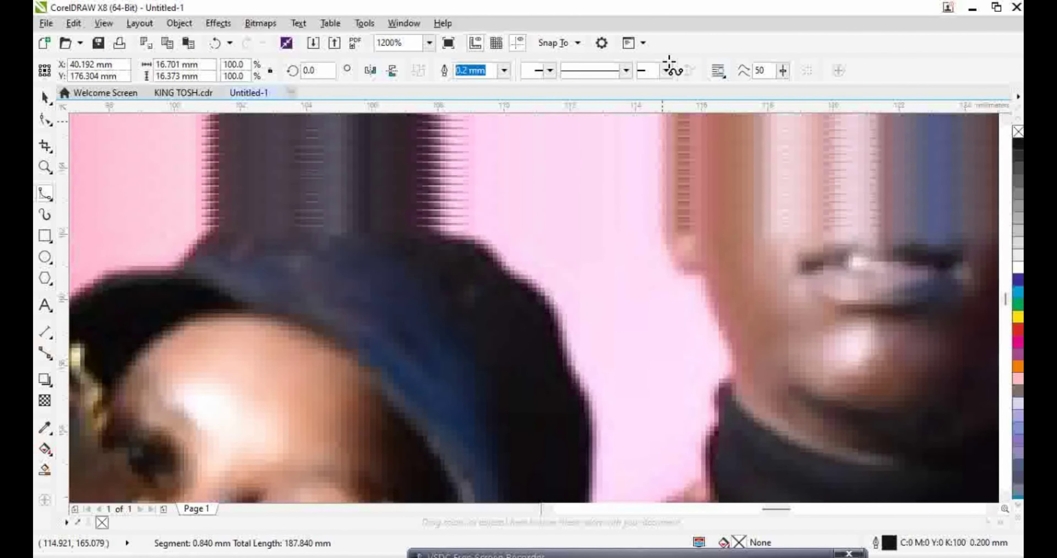
{"action": "left_click", "coordinate": [651, 206]}
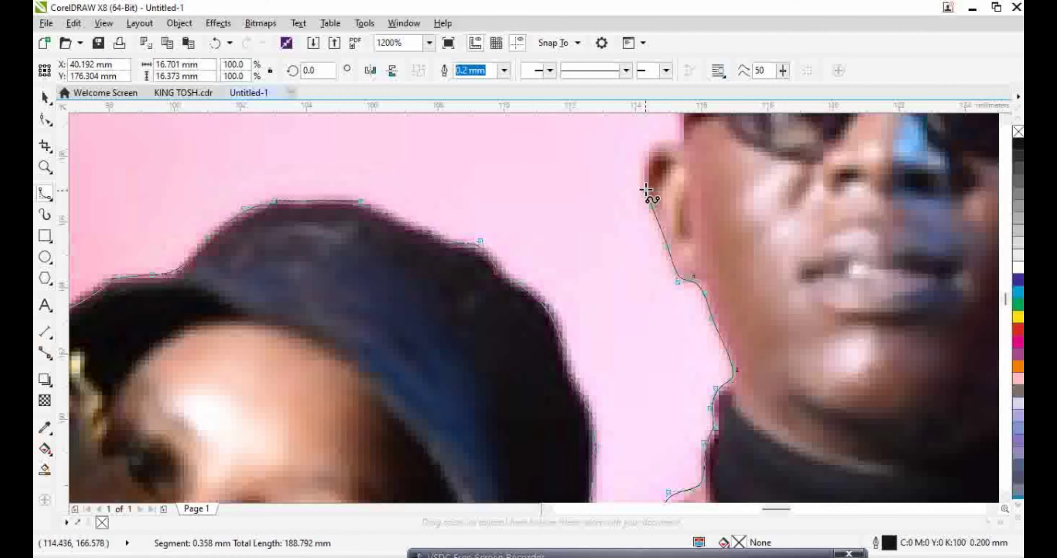
{"action": "left_click", "coordinate": [641, 182]}
{"action": "left_click", "coordinate": [643, 160]}
{"action": "left_click", "coordinate": [648, 144]}
Add points up the side of the man's head toward its top
{"action": "mouse_move", "coordinate": [698, 88]}
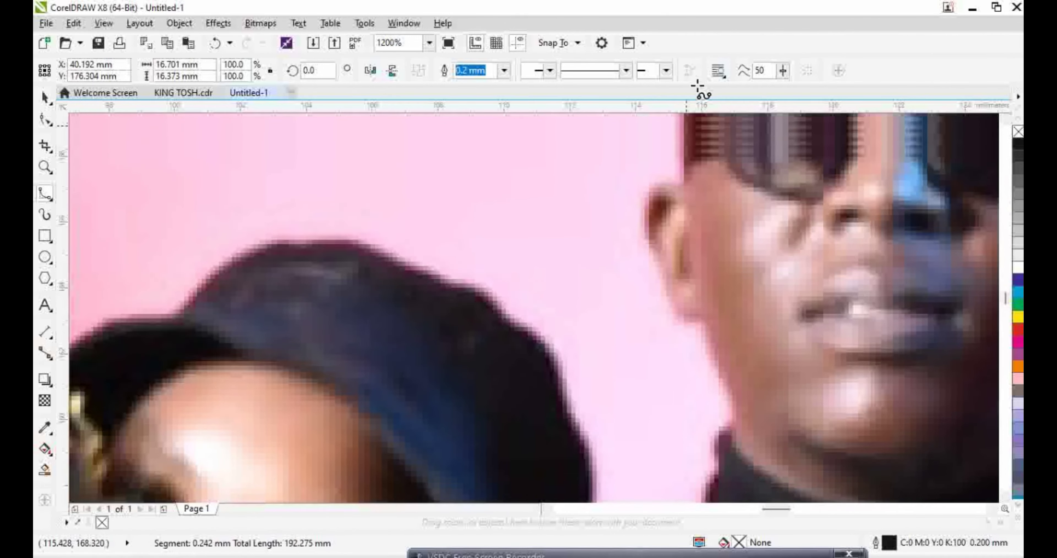
{"action": "left_click", "coordinate": [676, 256]}
{"action": "left_click", "coordinate": [683, 215]}
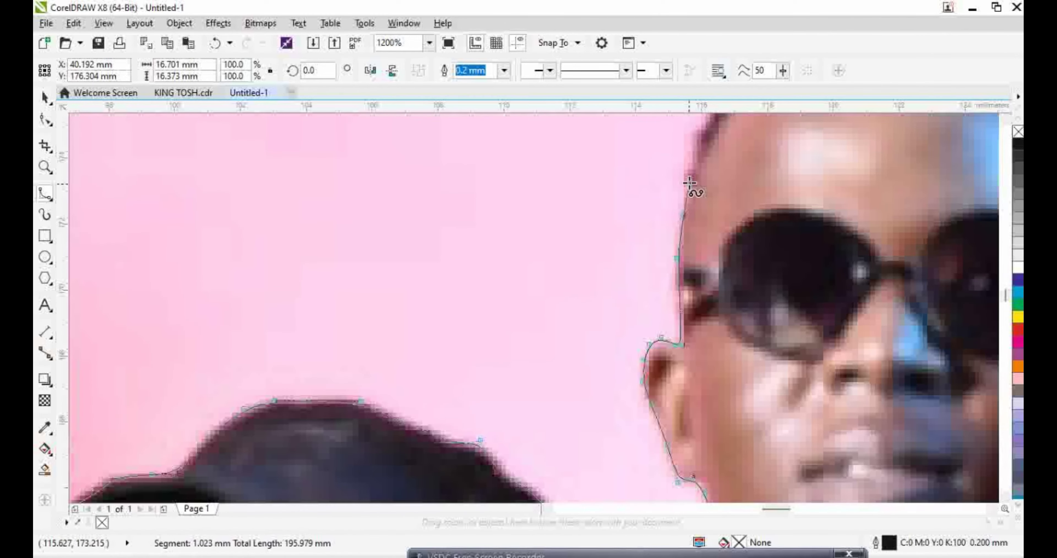
{"action": "left_click", "coordinate": [690, 177]}
{"action": "left_click", "coordinate": [697, 141]}
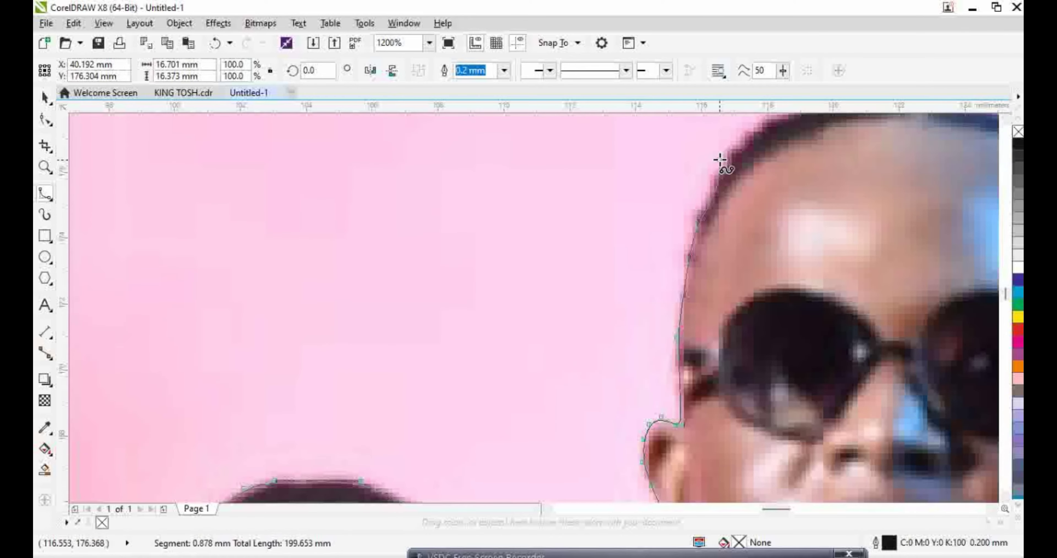
{"action": "left_click", "coordinate": [721, 155]}
End the B-spline at the head's top and select the curve with the Shape tool
{"action": "double_click", "coordinate": [758, 132]}
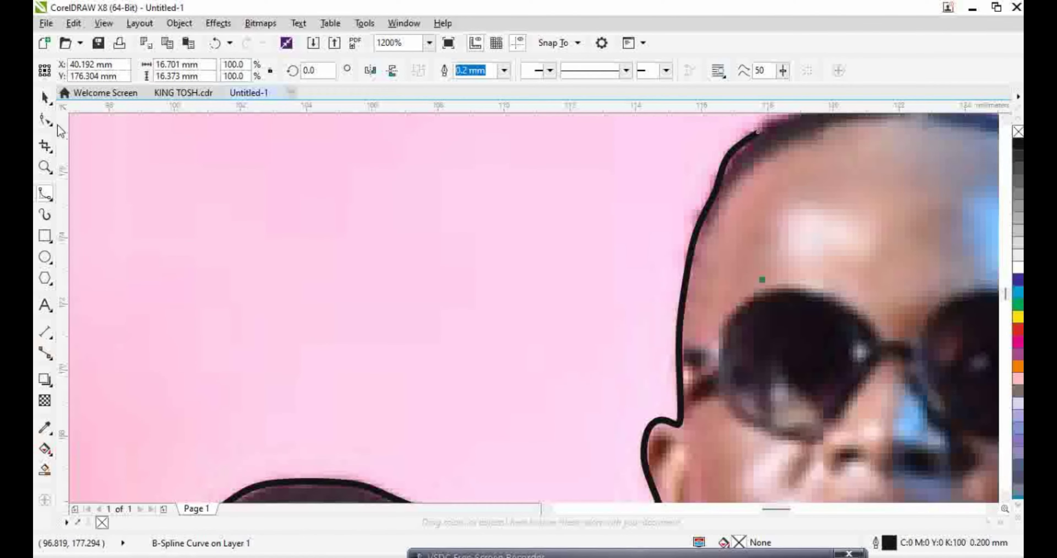
{"action": "left_click", "coordinate": [45, 120]}
{"action": "scroll", "coordinate": [699, 216], "scroll_direction": "up", "scroll_amount": 2}
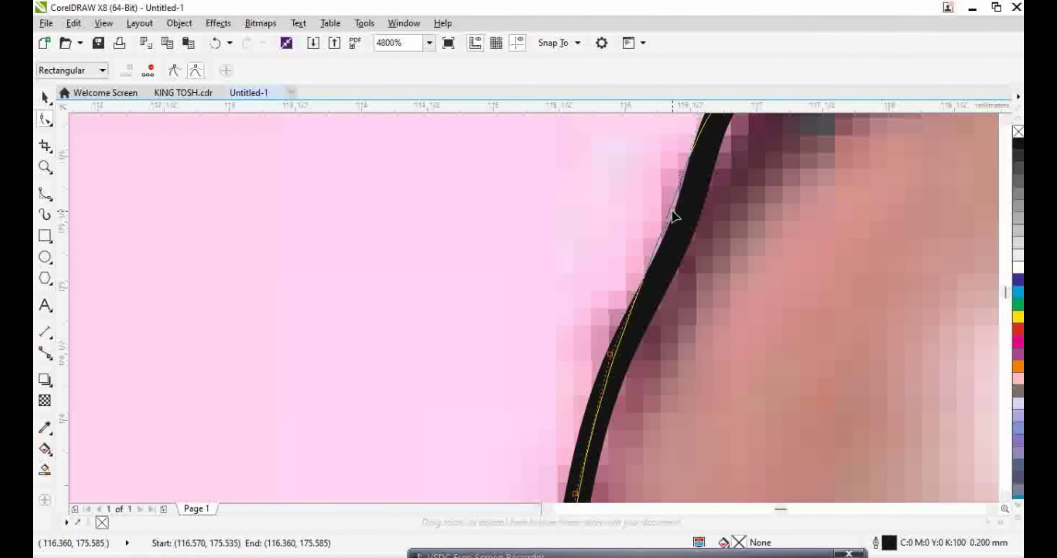
{"action": "scroll", "coordinate": [675, 219], "scroll_direction": "down", "scroll_amount": 1}
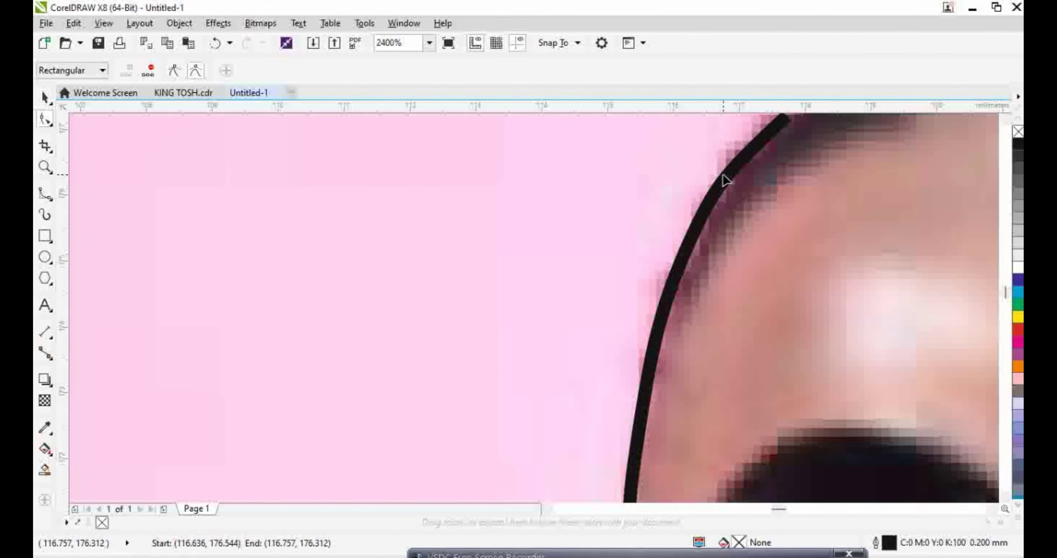
{"action": "left_click", "coordinate": [723, 180]}
{"action": "scroll", "coordinate": [887, 188], "scroll_direction": "down", "scroll_amount": 1}
{"action": "scroll", "coordinate": [812, 184], "scroll_direction": "up", "scroll_amount": 1}
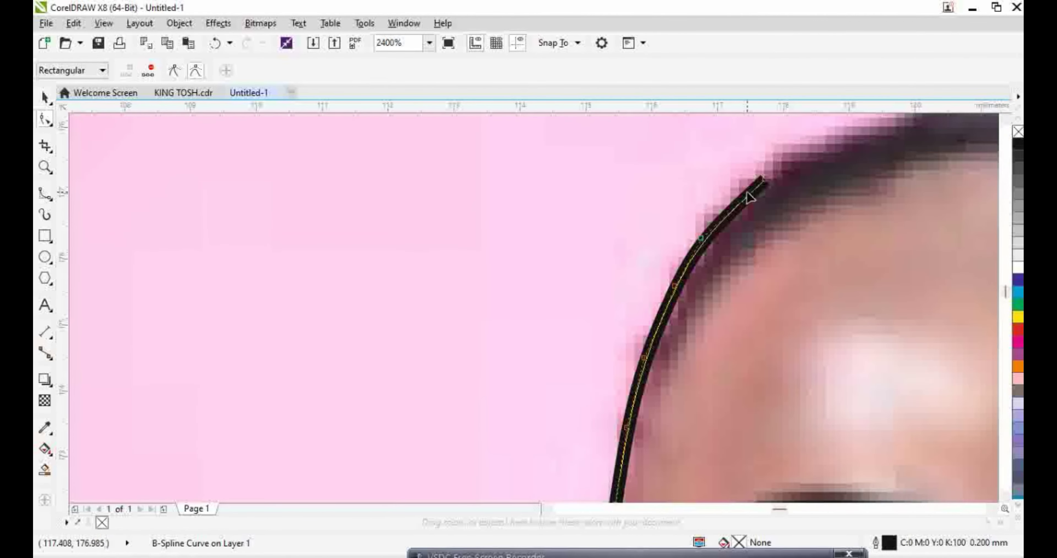
Drag the upper nodes onto the scalp edge so the curve hugs the head
{"action": "left_click_drag", "start_coordinate": [765, 179], "coordinate": [751, 181]}
{"action": "left_click_drag", "start_coordinate": [718, 244], "coordinate": [707, 245]}
{"action": "left_click_drag", "start_coordinate": [675, 283], "coordinate": [670, 283]}
{"action": "left_click_drag", "start_coordinate": [647, 359], "coordinate": [658, 342]}
{"action": "left_click_drag", "start_coordinate": [668, 286], "coordinate": [663, 310]}
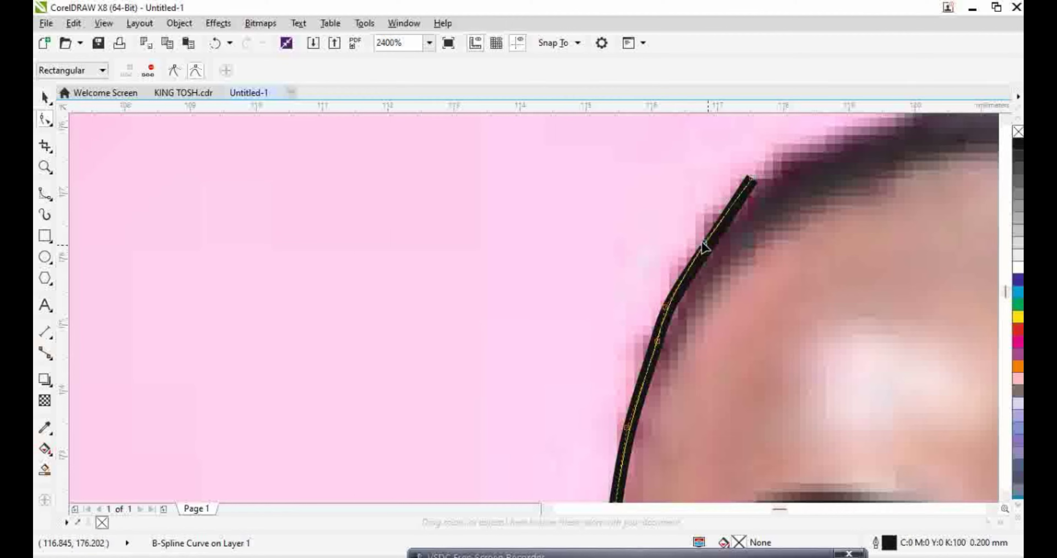
{"action": "left_click_drag", "start_coordinate": [703, 245], "coordinate": [701, 242]}
{"action": "left_click", "coordinate": [46, 199]}
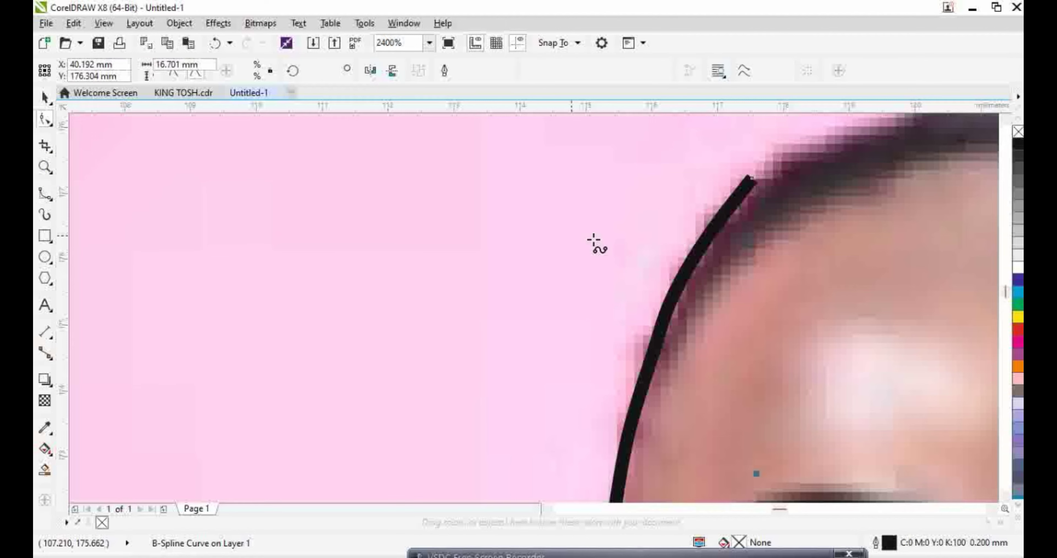
Continue from the top end node across the head and down its right side to the sunglasses
{"action": "left_click", "coordinate": [750, 179]}
{"action": "left_click", "coordinate": [831, 126]}
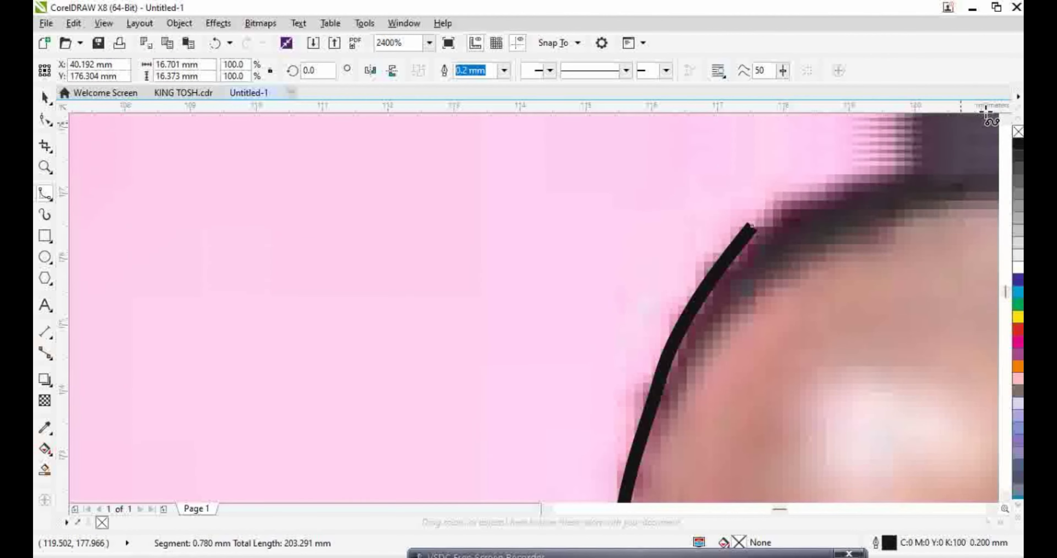
{"action": "left_click", "coordinate": [675, 187]}
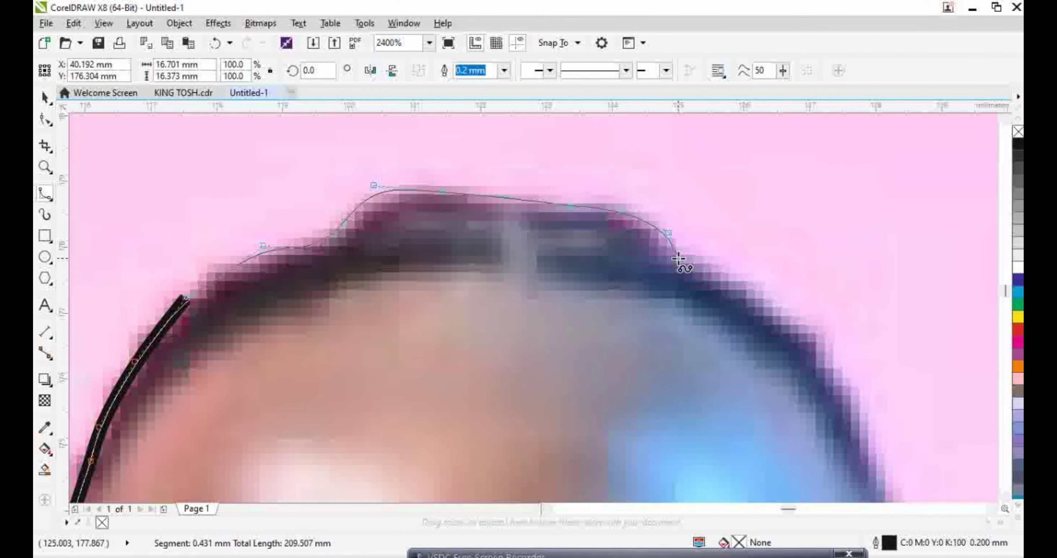
{"action": "left_click", "coordinate": [770, 304]}
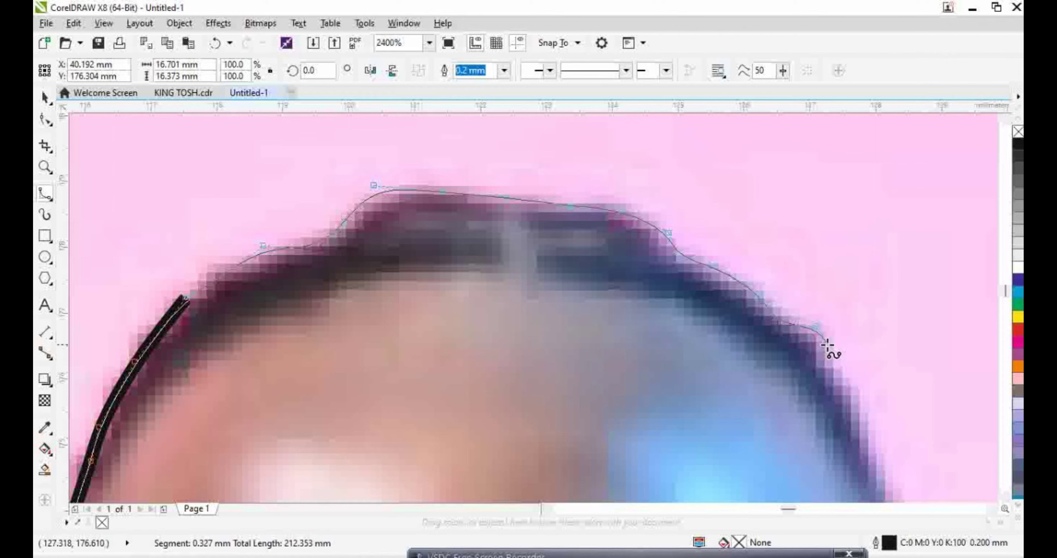
{"action": "left_click", "coordinate": [827, 373]}
{"action": "left_click", "coordinate": [849, 397]}
{"action": "left_click", "coordinate": [868, 443]}
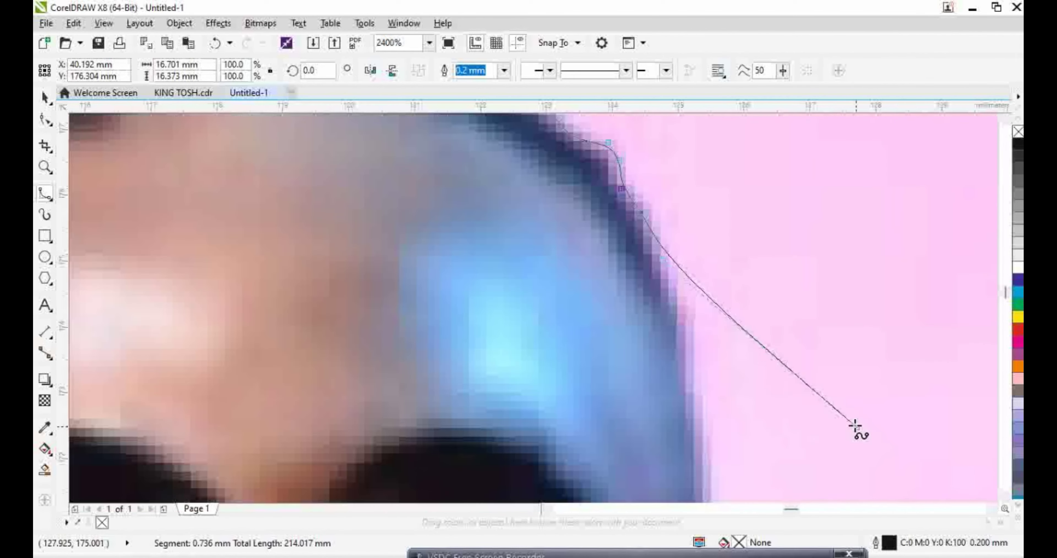
{"action": "left_click", "coordinate": [695, 340]}
{"action": "left_click", "coordinate": [698, 426]}
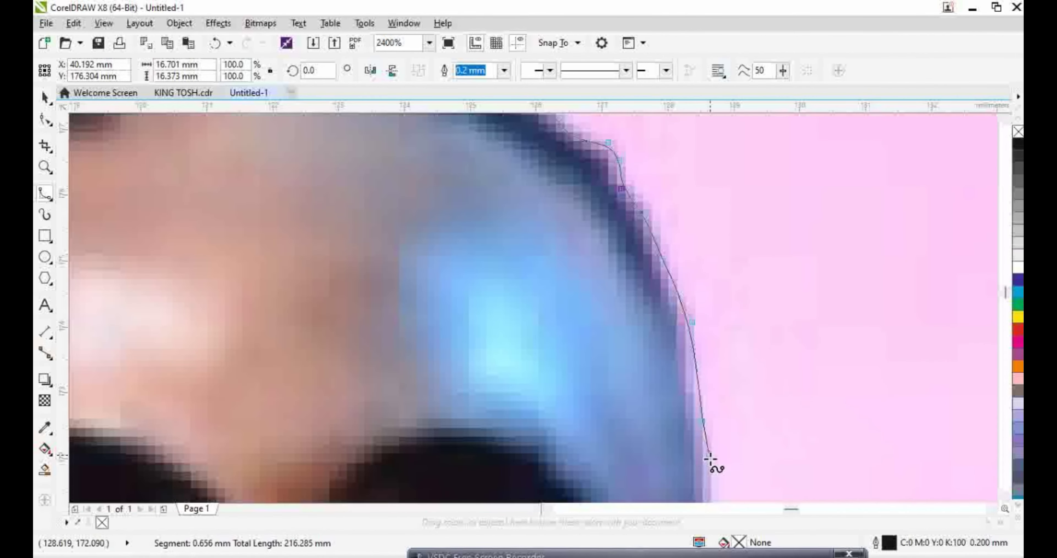
{"action": "left_click", "coordinate": [720, 482]}
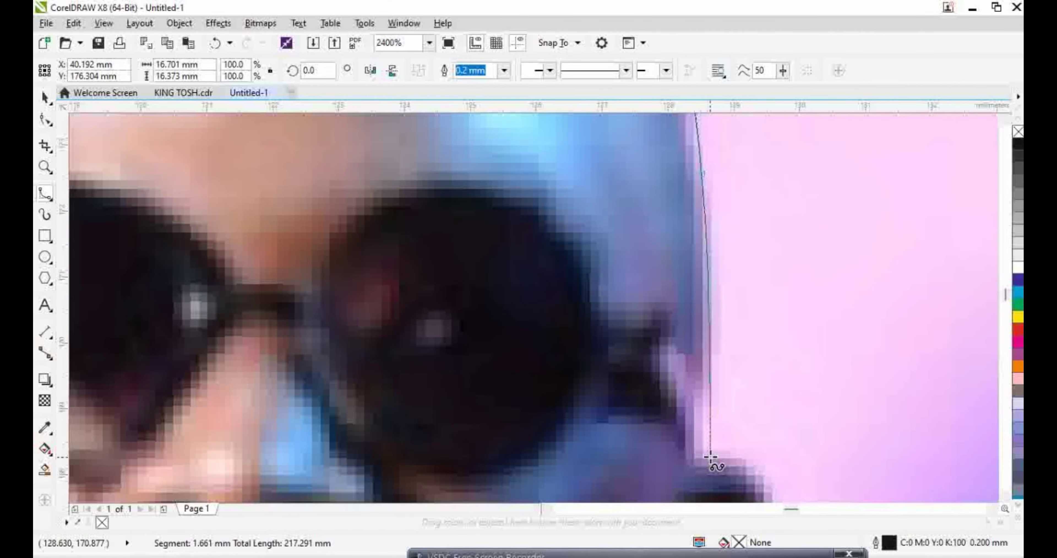
{"action": "left_click", "coordinate": [703, 419]}
{"action": "left_click", "coordinate": [762, 466]}
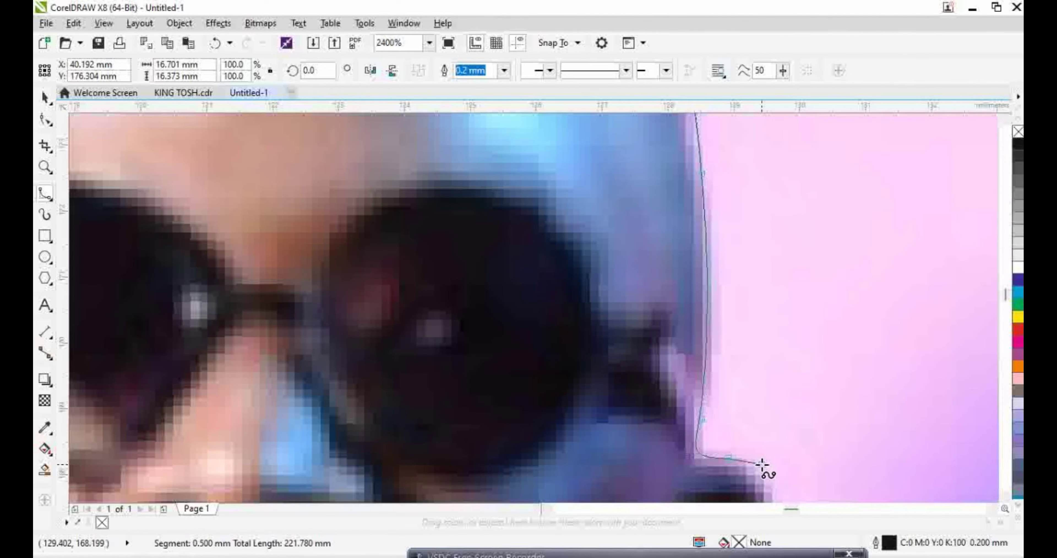
Trace around the ear, down the jaw, neck and shoulder to the next figure, then finish the curve
{"action": "scroll", "coordinate": [763, 467], "scroll_direction": "down", "scroll_amount": 4}
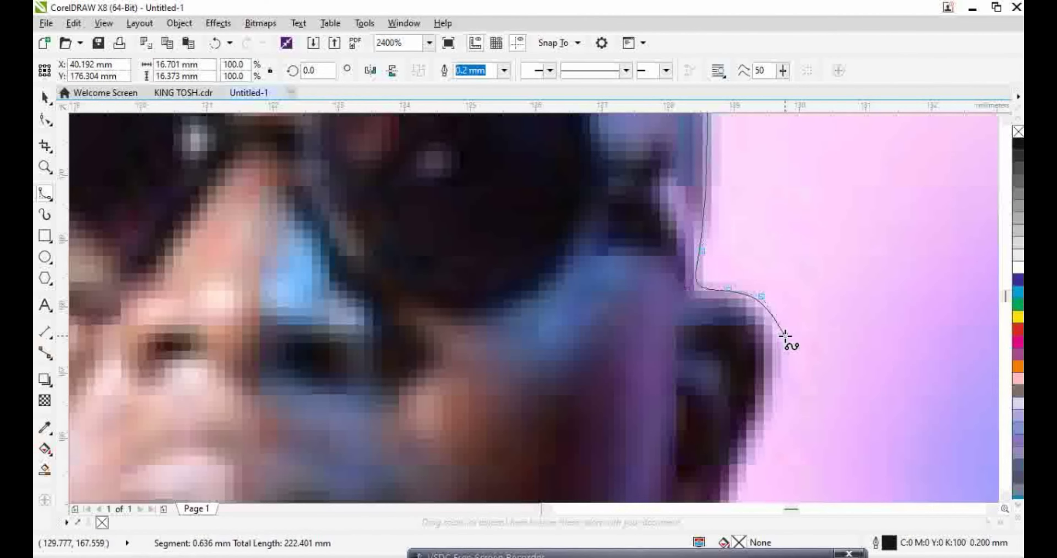
{"action": "left_click", "coordinate": [778, 333]}
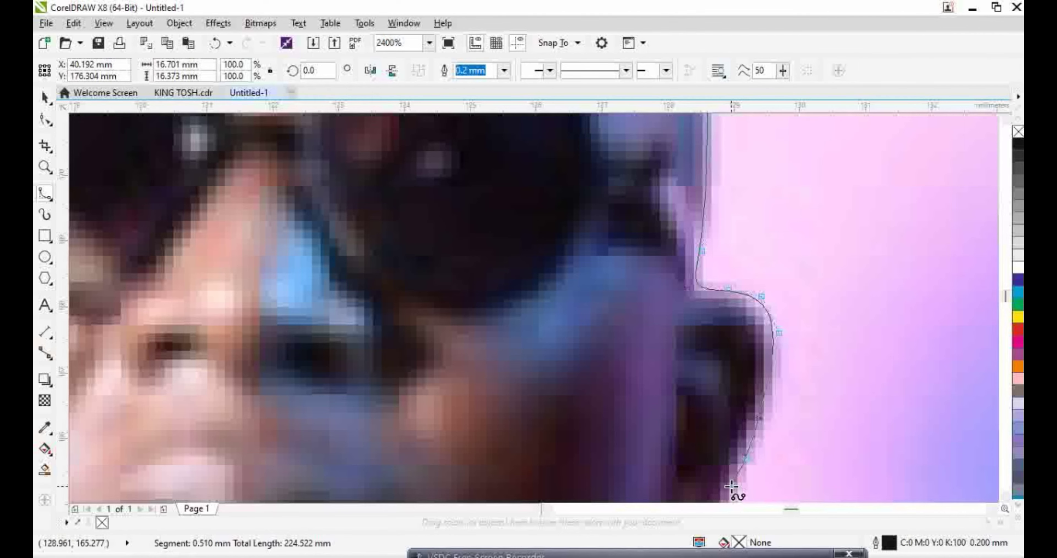
{"action": "left_click", "coordinate": [732, 487]}
{"action": "scroll", "coordinate": [735, 484], "scroll_direction": "down", "scroll_amount": 4}
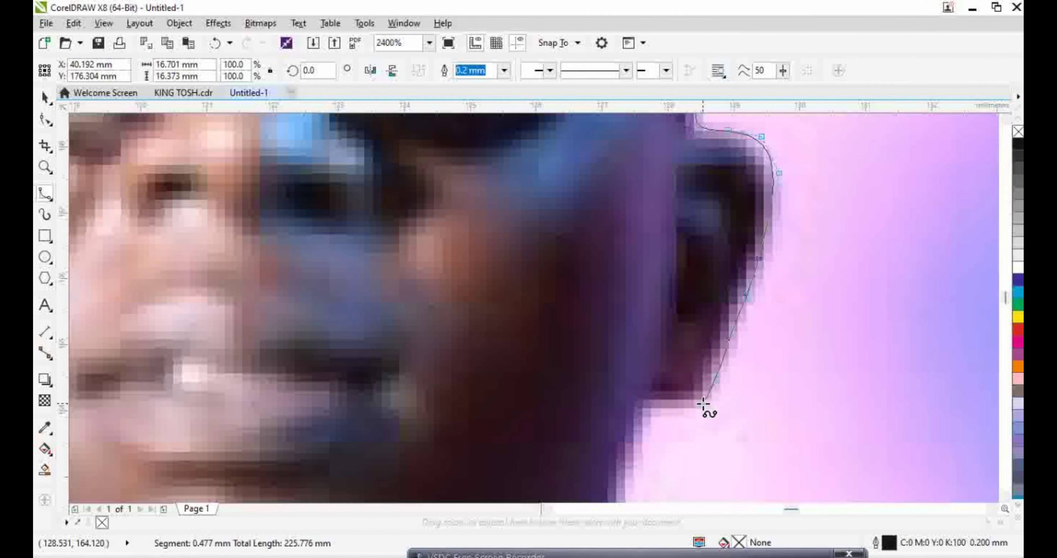
{"action": "scroll", "coordinate": [622, 497], "scroll_direction": "down", "scroll_amount": 4}
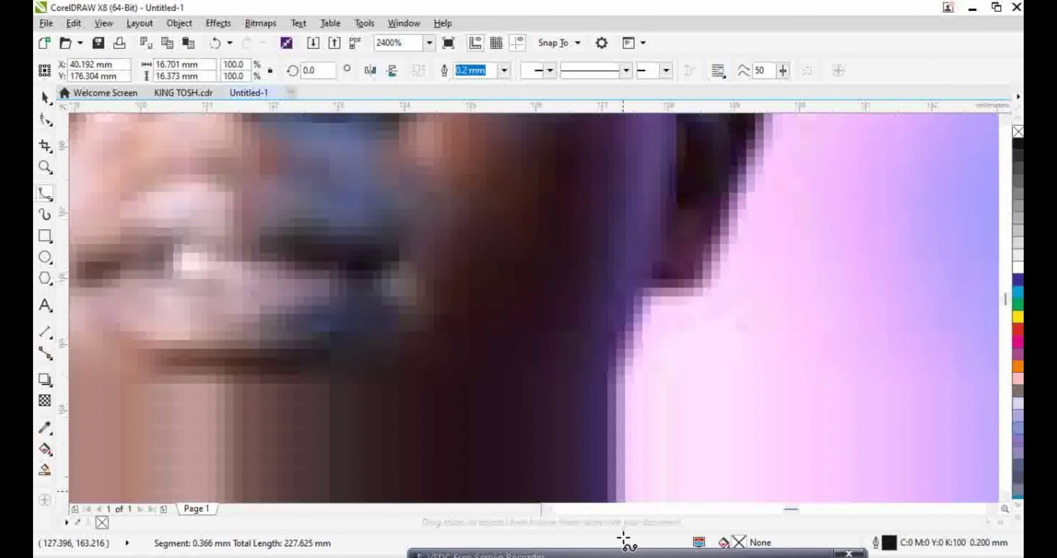
{"action": "left_click", "coordinate": [618, 366]}
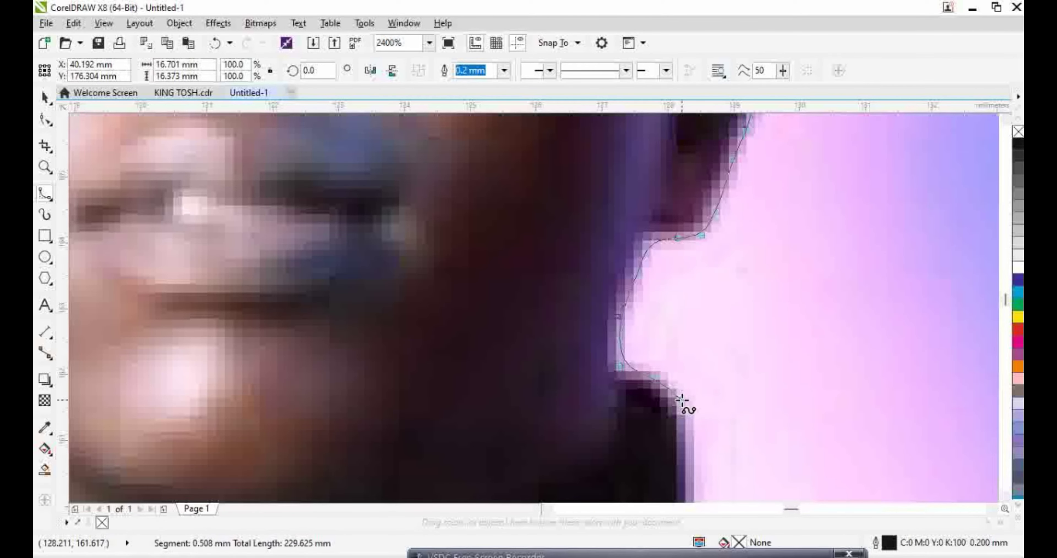
{"action": "scroll", "coordinate": [693, 478], "scroll_direction": "down", "scroll_amount": 3}
{"action": "left_click", "coordinate": [689, 437]}
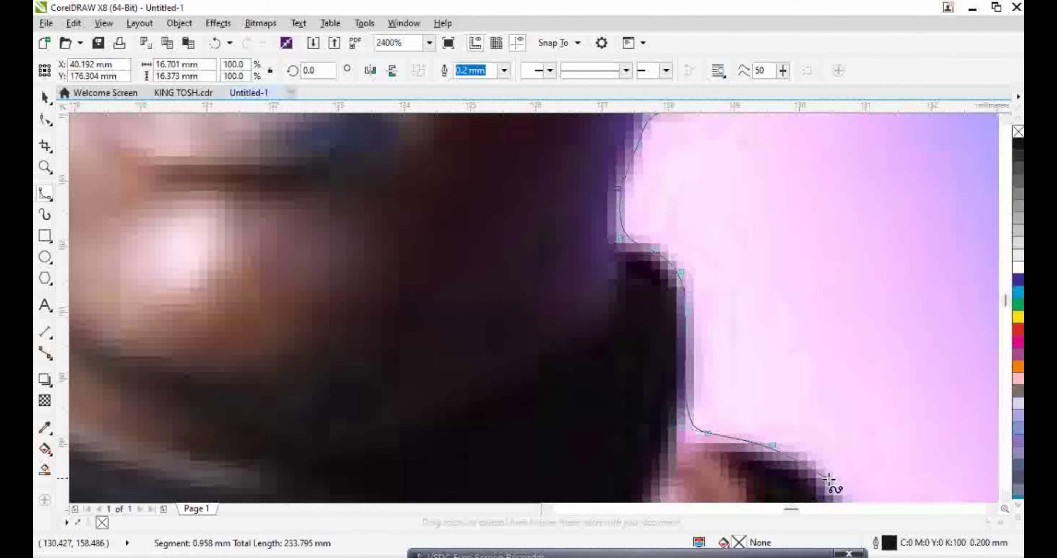
{"action": "scroll", "coordinate": [862, 488], "scroll_direction": "down", "scroll_amount": 4}
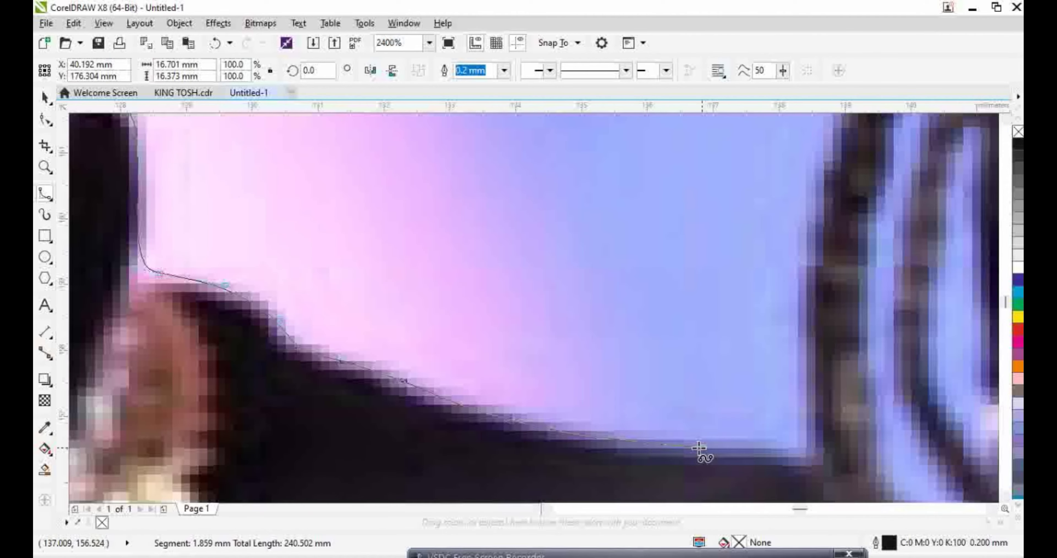
{"action": "left_click", "coordinate": [663, 449]}
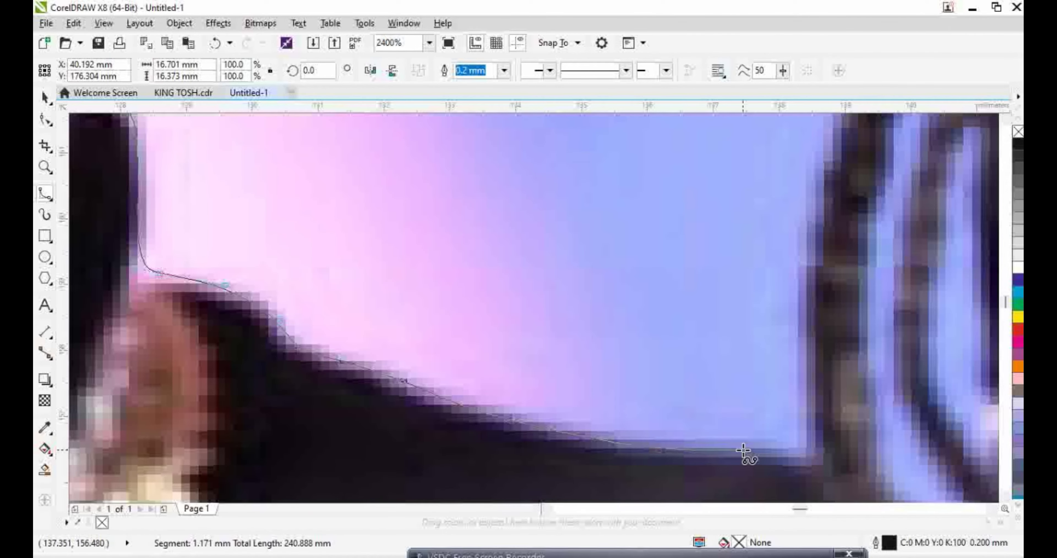
{"action": "left_click", "coordinate": [811, 456]}
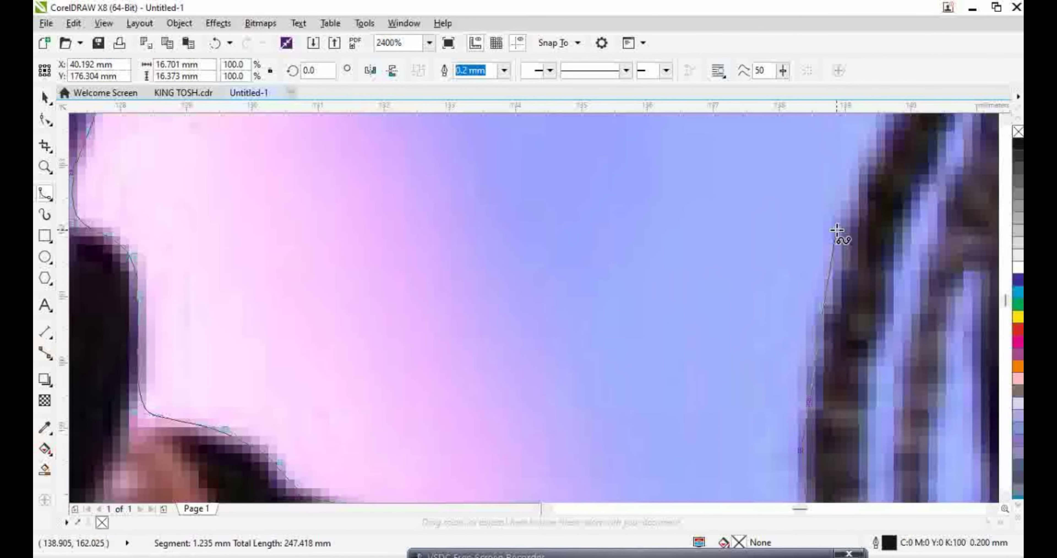
{"action": "left_click", "coordinate": [875, 147]}
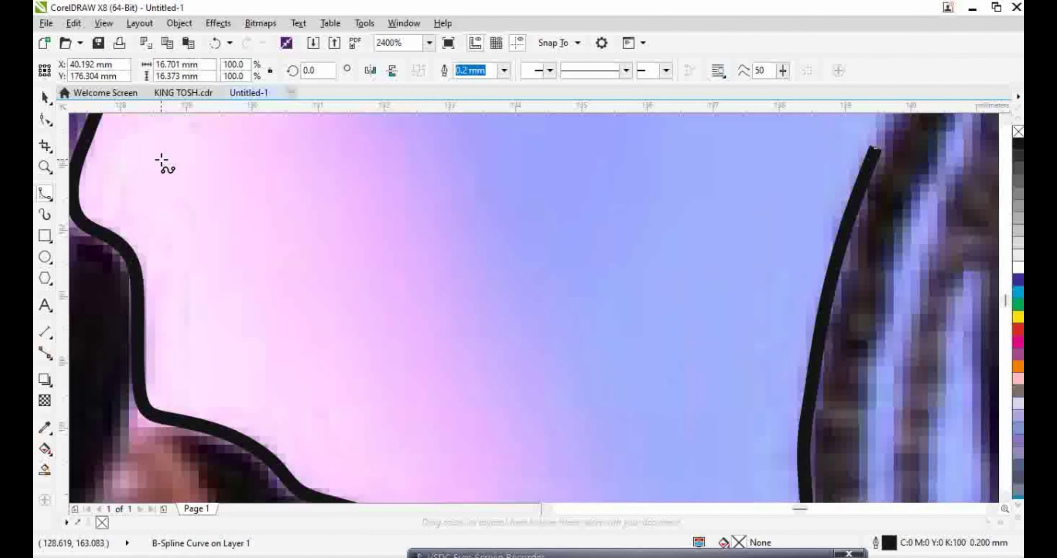
{"action": "left_click", "coordinate": [53, 121]}
{"action": "left_click", "coordinate": [45, 195]}
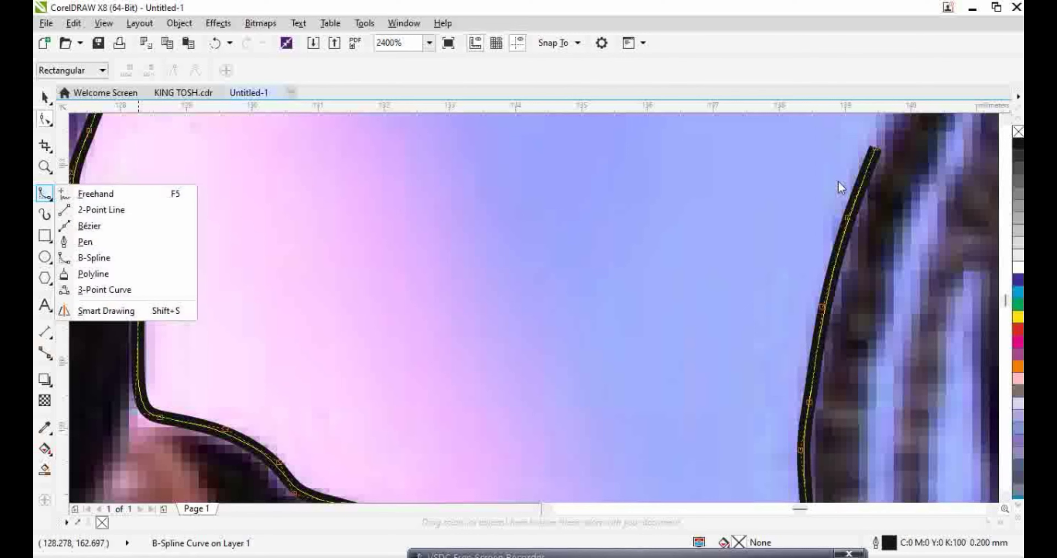
With the Freehand tool, continue from the curve's end up the braids and over the hair's top
{"action": "left_click", "coordinate": [88, 193]}
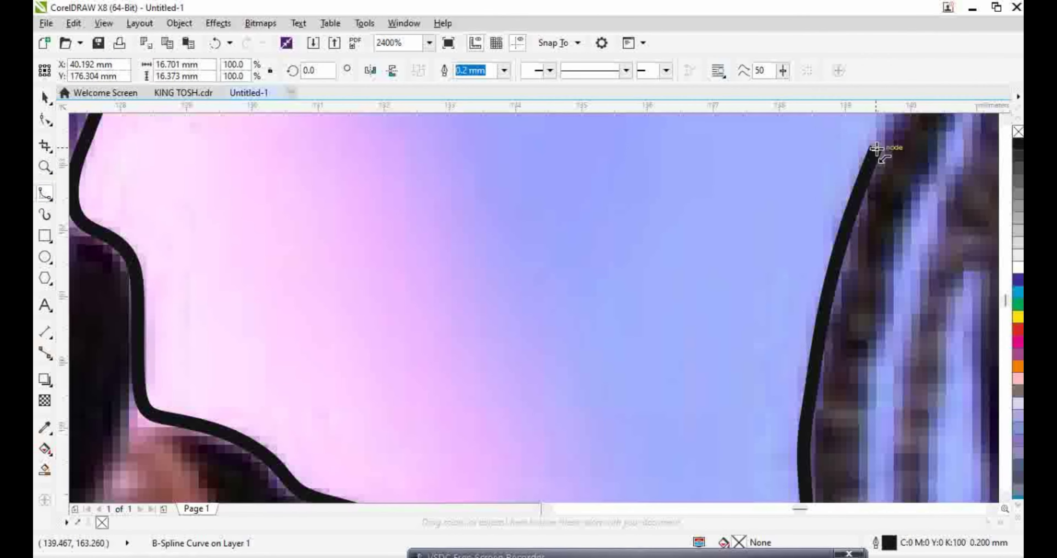
{"action": "mouse_move", "coordinate": [878, 153]}
{"action": "left_mouse_down"}
{"action": "mouse_move", "coordinate": [961, 32]}
{"action": "mouse_move", "coordinate": [901, 19]}
{"action": "mouse_move", "coordinate": [751, 214]}
{"action": "left_mouse_up"}
{"action": "mouse_move", "coordinate": [783, 149]}
{"action": "left_mouse_down"}
{"action": "mouse_move", "coordinate": [908, 87]}
{"action": "mouse_move", "coordinate": [797, 228]}
{"action": "mouse_move", "coordinate": [811, 169]}
{"action": "mouse_move", "coordinate": [878, 84]}
{"action": "mouse_move", "coordinate": [849, 233]}
{"action": "left_mouse_up"}
{"action": "mouse_move", "coordinate": [876, 172]}
{"action": "left_mouse_down"}
{"action": "mouse_move", "coordinate": [891, 146]}
{"action": "mouse_move", "coordinate": [982, 89]}
{"action": "mouse_move", "coordinate": [913, 236]}
{"action": "mouse_move", "coordinate": [940, 107]}
{"action": "mouse_move", "coordinate": [866, 142]}
{"action": "mouse_move", "coordinate": [875, 100]}
{"action": "mouse_move", "coordinate": [767, 238]}
{"action": "mouse_move", "coordinate": [736, 239]}
{"action": "mouse_move", "coordinate": [771, 184]}
{"action": "left_mouse_up"}
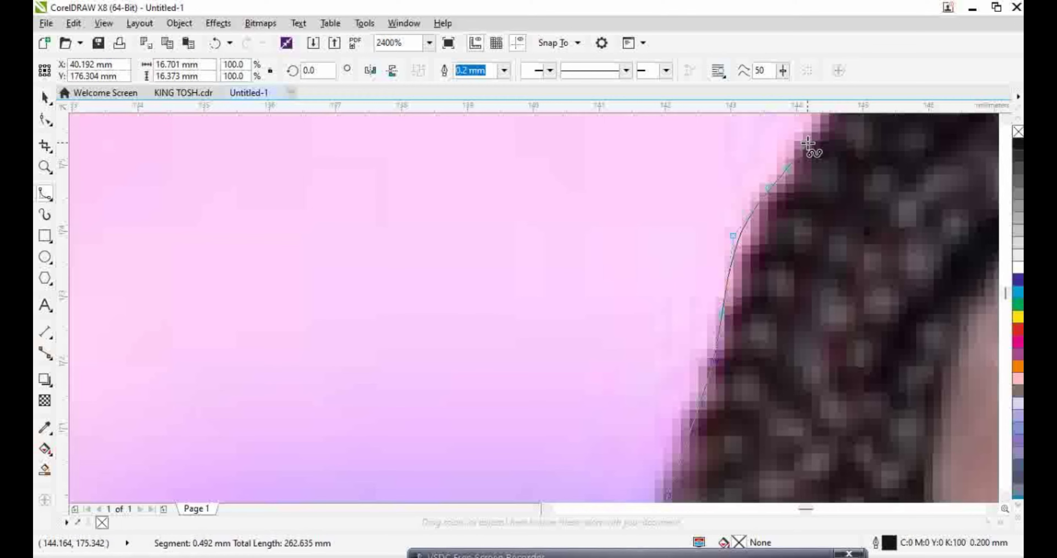
{"action": "mouse_move", "coordinate": [808, 143]}
{"action": "left_mouse_down"}
{"action": "mouse_move", "coordinate": [848, 83]}
{"action": "mouse_move", "coordinate": [832, 127]}
{"action": "mouse_move", "coordinate": [837, 209]}
{"action": "left_mouse_up"}
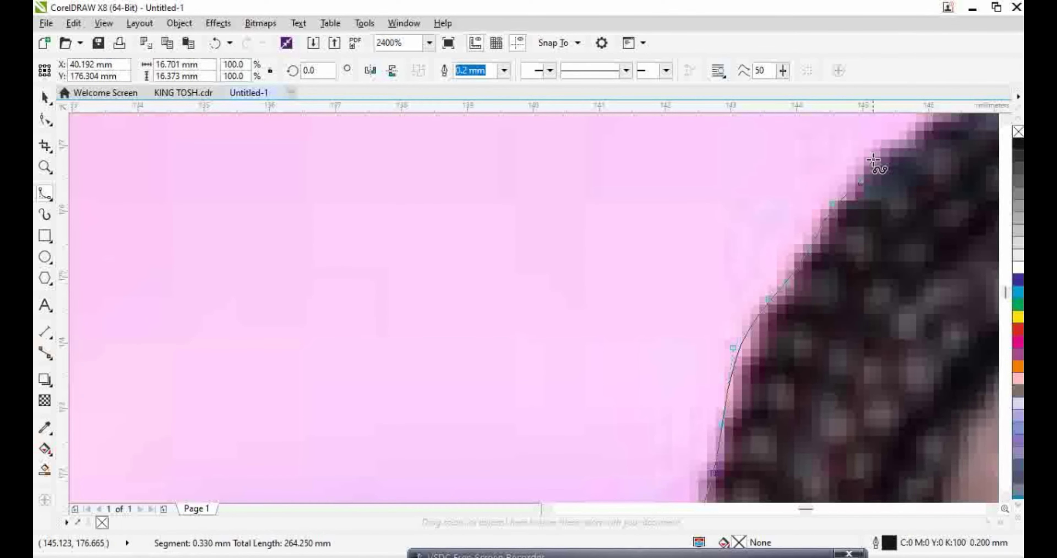
{"action": "mouse_move", "coordinate": [920, 143]}
{"action": "left_mouse_down"}
{"action": "mouse_move", "coordinate": [1011, 164]}
{"action": "mouse_move", "coordinate": [850, 210]}
{"action": "mouse_move", "coordinate": [763, 202]}
{"action": "mouse_move", "coordinate": [757, 219]}
{"action": "mouse_move", "coordinate": [784, 216]}
{"action": "mouse_move", "coordinate": [793, 195]}
{"action": "mouse_move", "coordinate": [830, 176]}
{"action": "mouse_move", "coordinate": [979, 164]}
{"action": "mouse_move", "coordinate": [986, 123]}
{"action": "mouse_move", "coordinate": [754, 184]}
{"action": "mouse_move", "coordinate": [739, 176]}
{"action": "mouse_move", "coordinate": [767, 200]}
{"action": "mouse_move", "coordinate": [852, 217]}
{"action": "mouse_move", "coordinate": [915, 259]}
{"action": "mouse_move", "coordinate": [931, 252]}
{"action": "mouse_move", "coordinate": [988, 268]}
{"action": "mouse_move", "coordinate": [774, 234]}
{"action": "mouse_move", "coordinate": [749, 261]}
{"action": "left_mouse_up"}
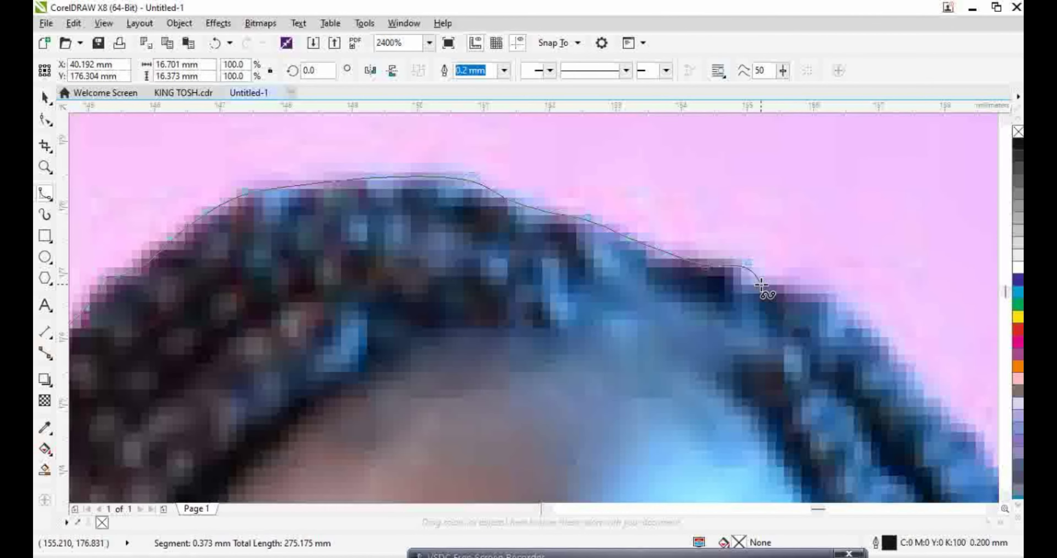
{"action": "mouse_move", "coordinate": [909, 361]}
{"action": "left_mouse_down"}
{"action": "mouse_move", "coordinate": [935, 404]}
{"action": "mouse_move", "coordinate": [978, 440]}
{"action": "mouse_move", "coordinate": [834, 421]}
{"action": "mouse_move", "coordinate": [654, 376]}
{"action": "left_mouse_up"}
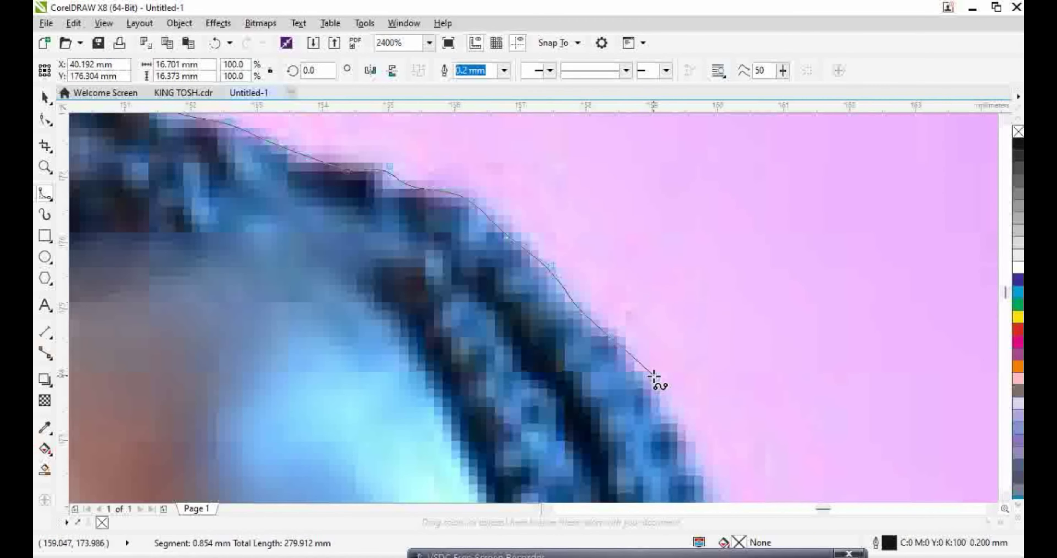
Trace down the braids' outer edge to where the hair meets the shoulder
{"action": "mouse_move", "coordinate": [712, 496]}
{"action": "left_mouse_down"}
{"action": "mouse_move", "coordinate": [707, 464]}
{"action": "mouse_move", "coordinate": [734, 488]}
{"action": "mouse_move", "coordinate": [748, 410]}
{"action": "left_mouse_up"}
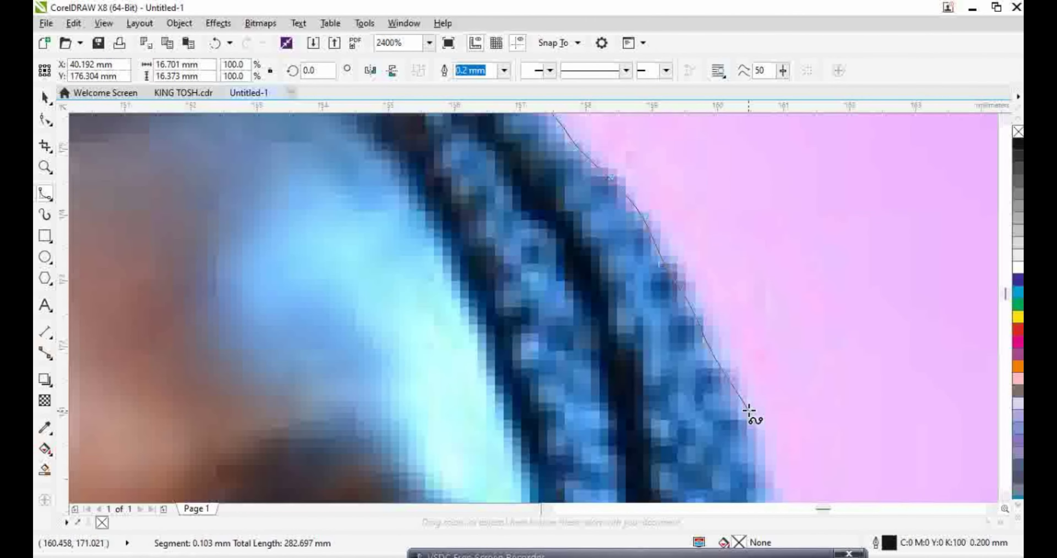
{"action": "mouse_move", "coordinate": [767, 494]}
{"action": "left_mouse_down"}
{"action": "mouse_move", "coordinate": [780, 498]}
{"action": "mouse_move", "coordinate": [792, 422]}
{"action": "mouse_move", "coordinate": [784, 426]}
{"action": "left_mouse_up"}
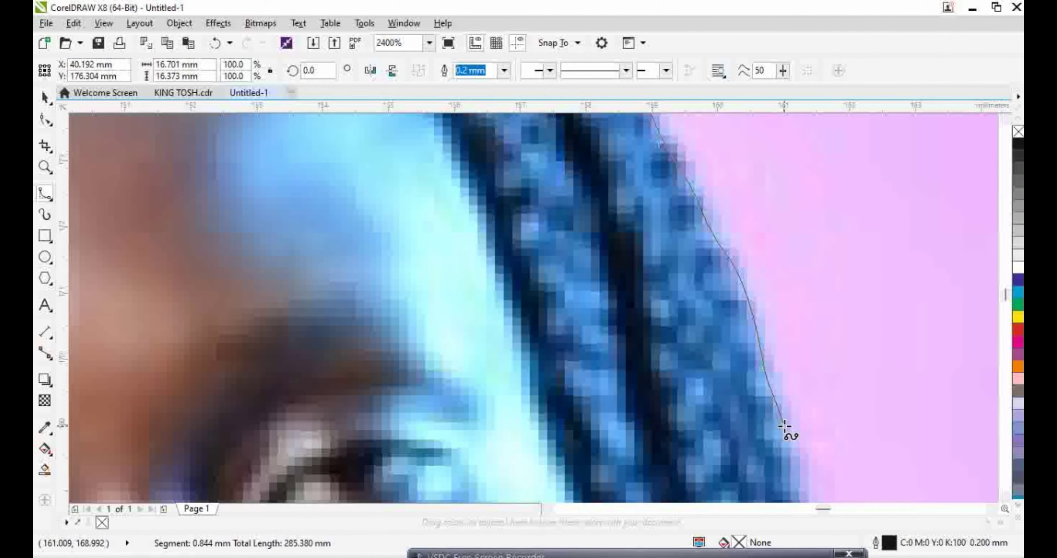
{"action": "mouse_move", "coordinate": [798, 477]}
{"action": "left_mouse_down"}
{"action": "mouse_move", "coordinate": [820, 530]}
{"action": "mouse_move", "coordinate": [825, 417]}
{"action": "mouse_move", "coordinate": [807, 406]}
{"action": "mouse_move", "coordinate": [818, 442]}
{"action": "left_mouse_up"}
{"action": "mouse_move", "coordinate": [827, 478]}
{"action": "left_mouse_down"}
{"action": "mouse_move", "coordinate": [899, 468]}
{"action": "mouse_move", "coordinate": [833, 500]}
{"action": "mouse_move", "coordinate": [823, 470]}
{"action": "mouse_move", "coordinate": [743, 410]}
{"action": "mouse_move", "coordinate": [587, 315]}
{"action": "left_mouse_up"}
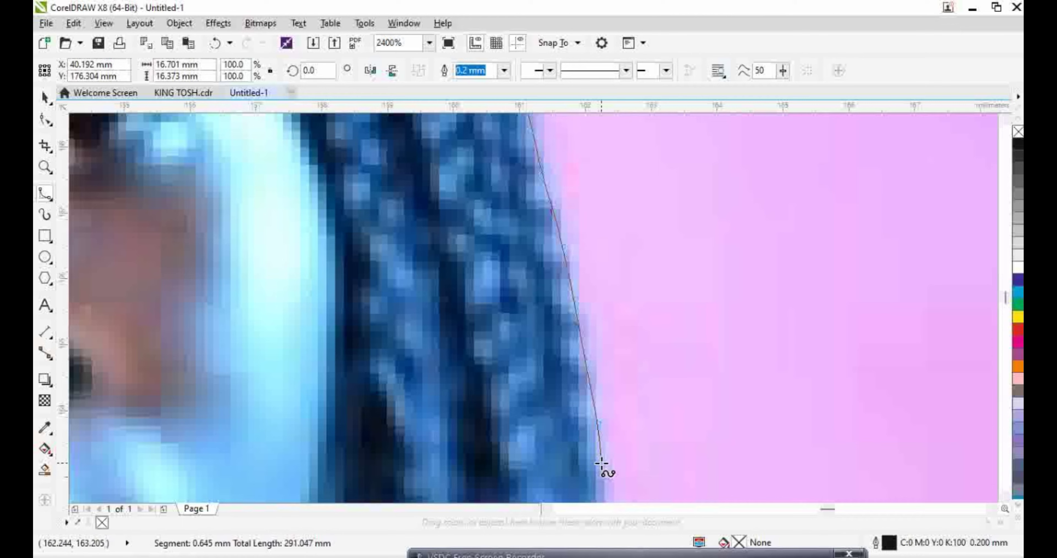
{"action": "mouse_move", "coordinate": [602, 463]}
{"action": "left_mouse_down"}
{"action": "mouse_move", "coordinate": [616, 488]}
{"action": "mouse_move", "coordinate": [606, 484]}
{"action": "mouse_move", "coordinate": [613, 424]}
{"action": "mouse_move", "coordinate": [614, 485]}
{"action": "mouse_move", "coordinate": [624, 490]}
{"action": "mouse_move", "coordinate": [628, 429]}
{"action": "mouse_move", "coordinate": [613, 482]}
{"action": "mouse_move", "coordinate": [628, 542]}
{"action": "mouse_move", "coordinate": [632, 418]}
{"action": "mouse_move", "coordinate": [611, 439]}
{"action": "mouse_move", "coordinate": [616, 484]}
{"action": "mouse_move", "coordinate": [606, 455]}
{"action": "mouse_move", "coordinate": [641, 544]}
{"action": "mouse_move", "coordinate": [638, 351]}
{"action": "left_mouse_up"}
{"action": "left_click", "coordinate": [637, 351]}
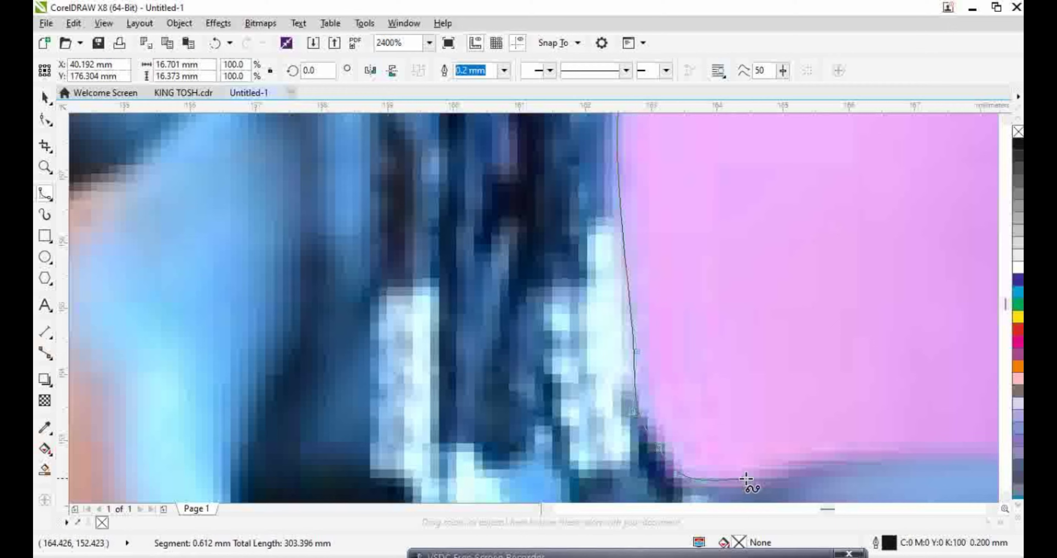
Place B-spline nodes from the base of the hair across the shoulder top and down its curve
{"action": "left_click", "coordinate": [782, 476]}
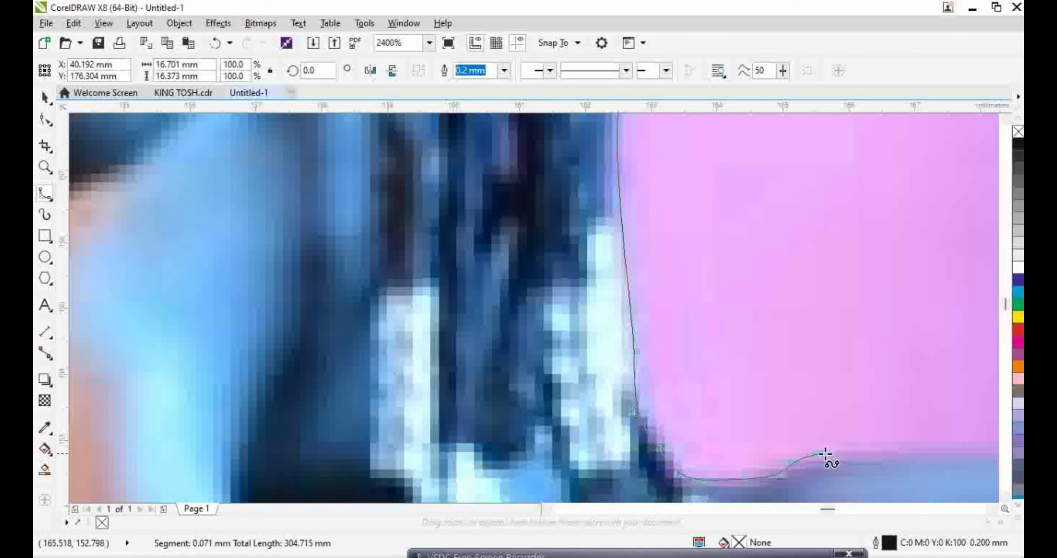
{"action": "left_click", "coordinate": [841, 454]}
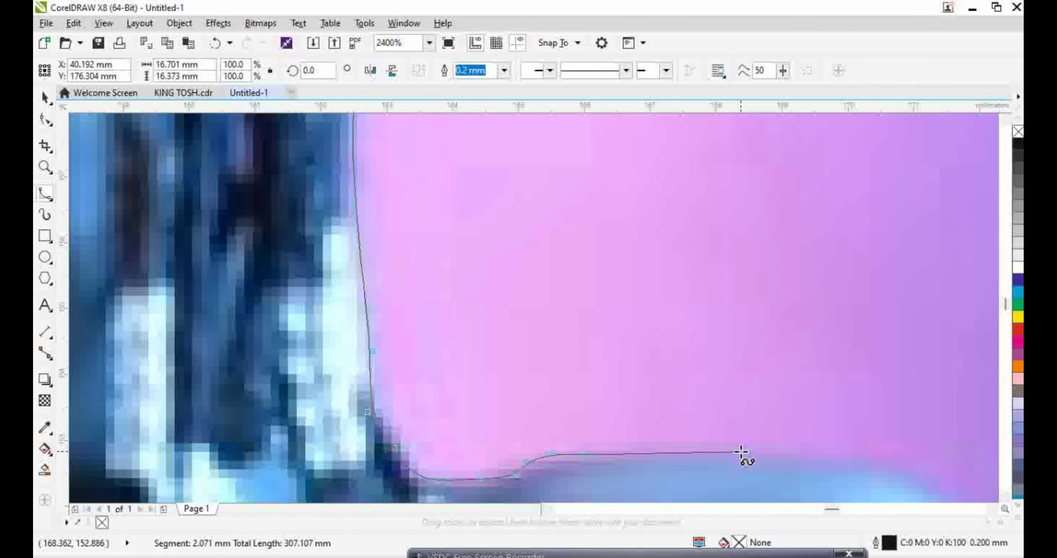
{"action": "left_click", "coordinate": [858, 467]}
{"action": "left_click", "coordinate": [911, 474]}
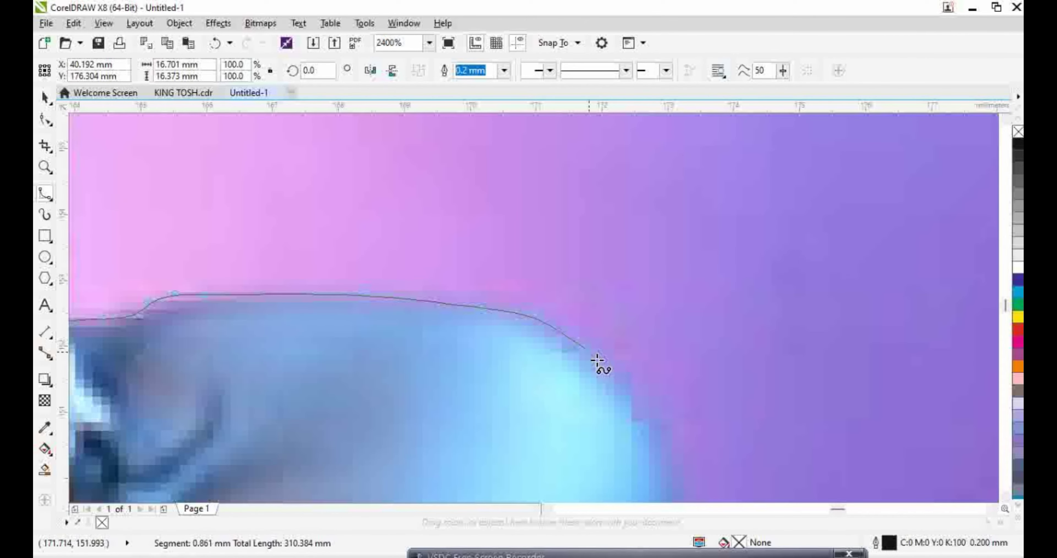
{"action": "left_click", "coordinate": [583, 347]}
{"action": "left_click", "coordinate": [629, 397]}
{"action": "left_click", "coordinate": [652, 439]}
Extend the outline down the arm's outer edge
{"action": "scroll", "coordinate": [665, 410], "scroll_direction": "down", "scroll_amount": 2}
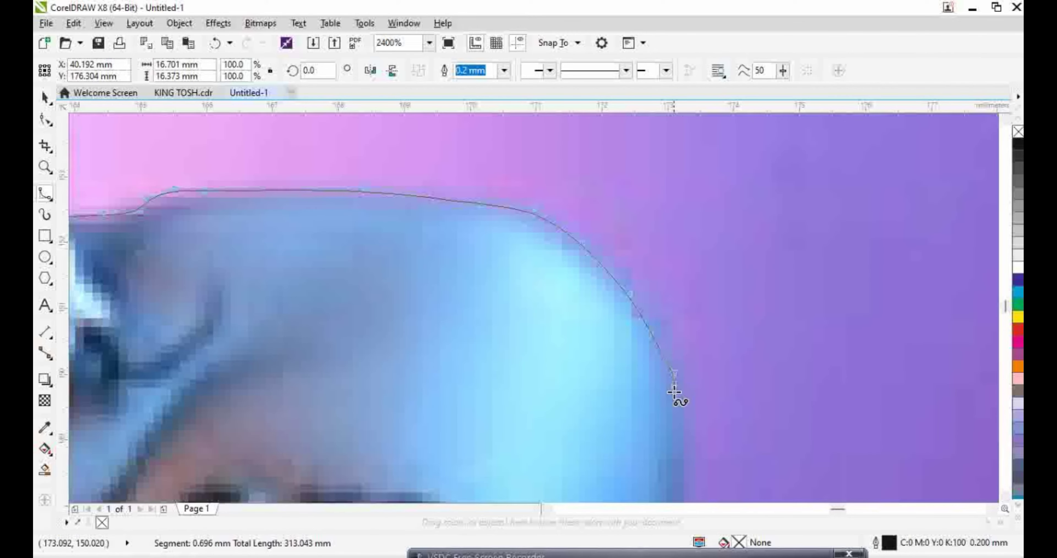
{"action": "left_click", "coordinate": [684, 486]}
{"action": "scroll", "coordinate": [689, 488], "scroll_direction": "down", "scroll_amount": 2}
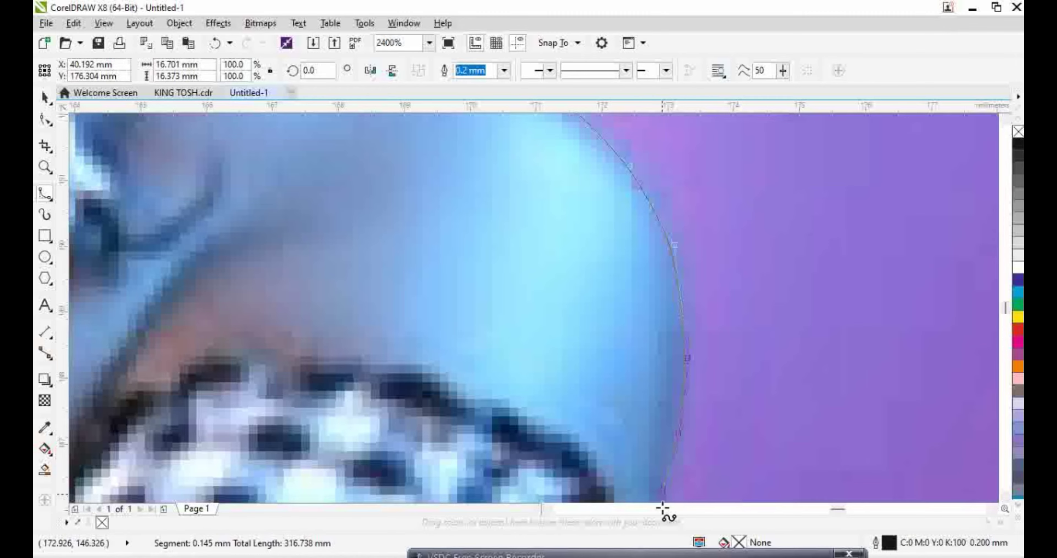
{"action": "scroll", "coordinate": [662, 508], "scroll_direction": "down", "scroll_amount": 2}
{"action": "scroll", "coordinate": [673, 475], "scroll_direction": "down", "scroll_amount": 2}
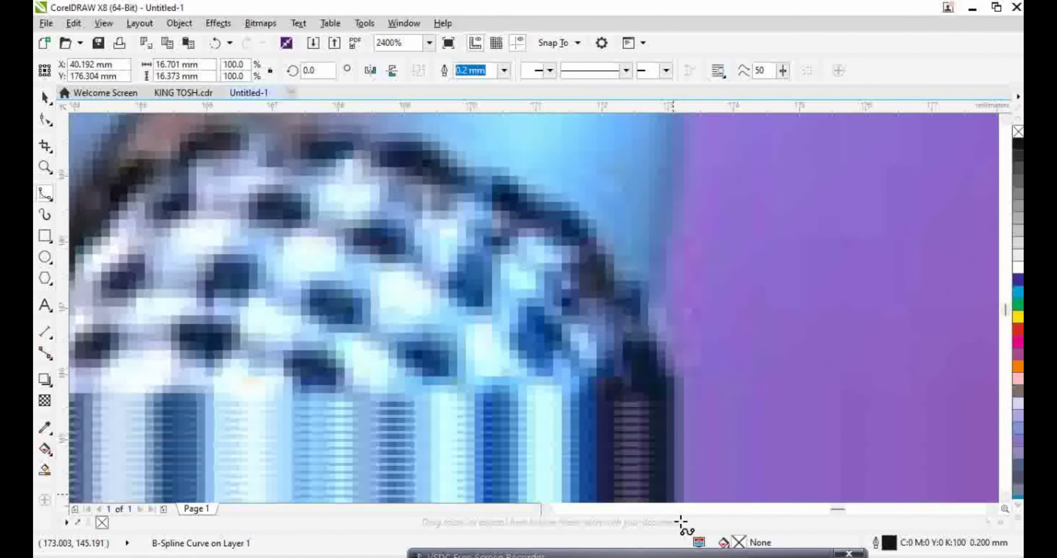
{"action": "left_click", "coordinate": [684, 442]}
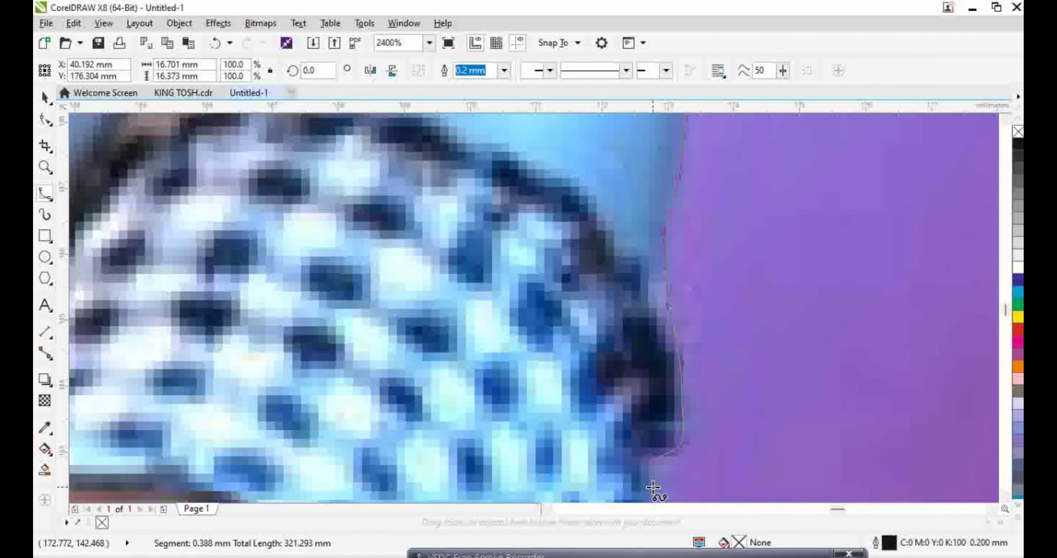
Carry the outline down along the patterned sleeve edge
{"action": "scroll", "coordinate": [656, 472], "scroll_direction": "down", "scroll_amount": 3}
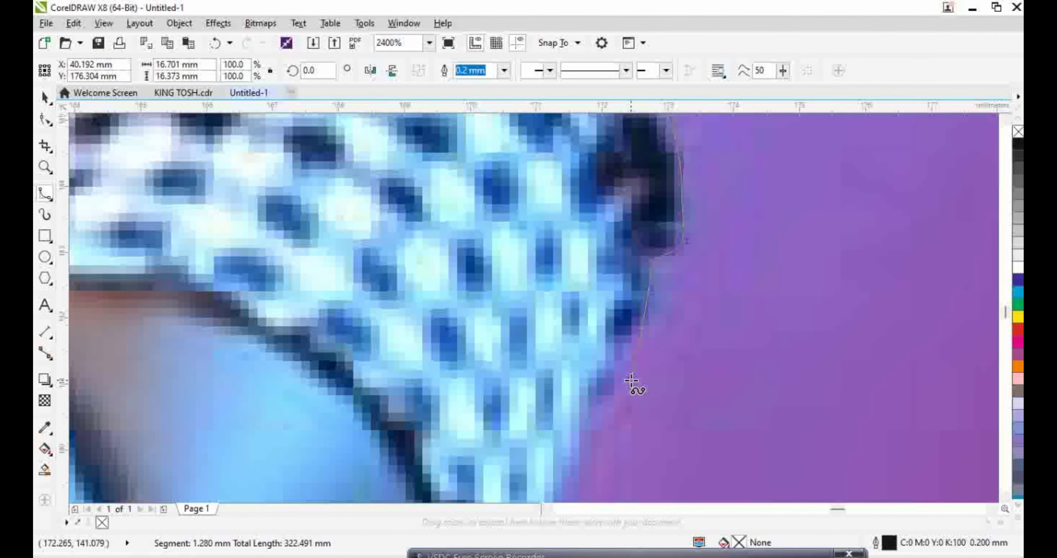
{"action": "left_click", "coordinate": [620, 382]}
{"action": "scroll", "coordinate": [579, 455], "scroll_direction": "down", "scroll_amount": 3}
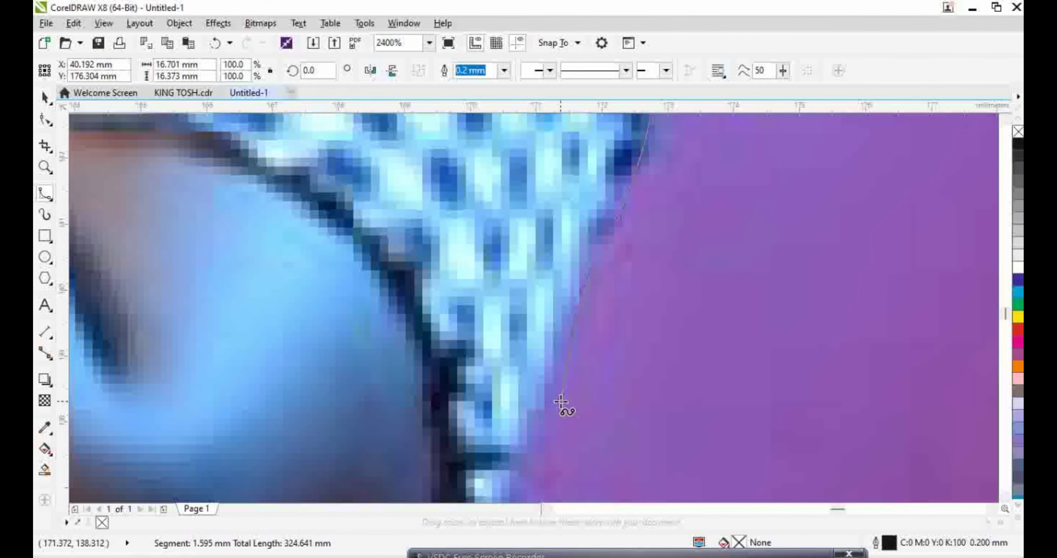
{"action": "left_click", "coordinate": [532, 467]}
{"action": "scroll", "coordinate": [534, 410], "scroll_direction": "down", "scroll_amount": 3}
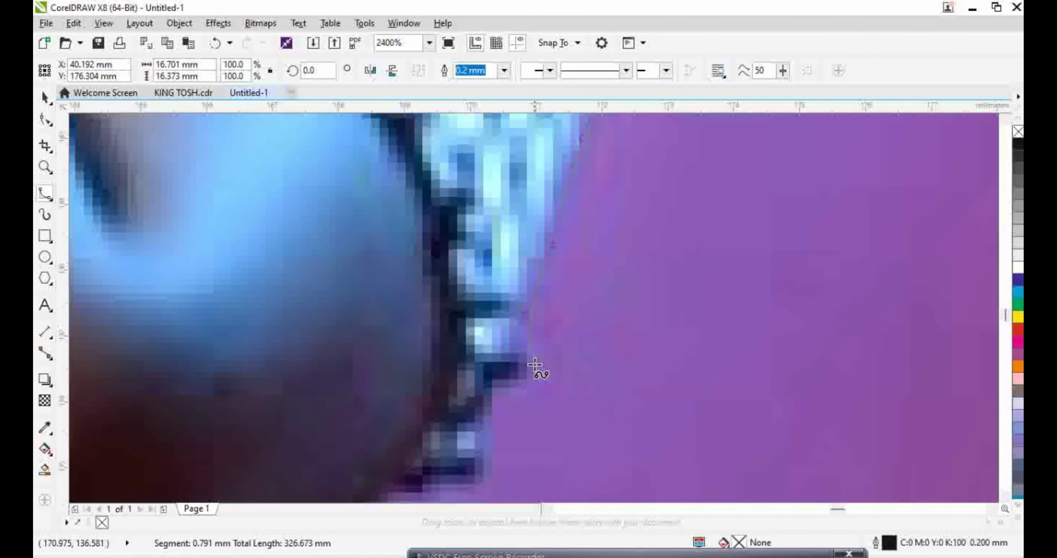
{"action": "left_click", "coordinate": [467, 485]}
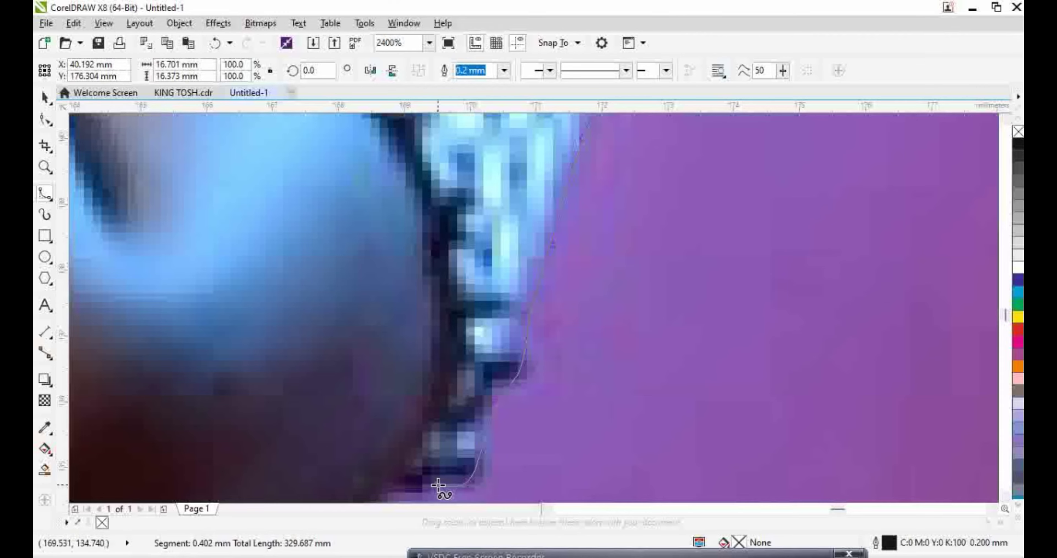
{"action": "scroll", "coordinate": [443, 488], "scroll_direction": "down", "scroll_amount": 3}
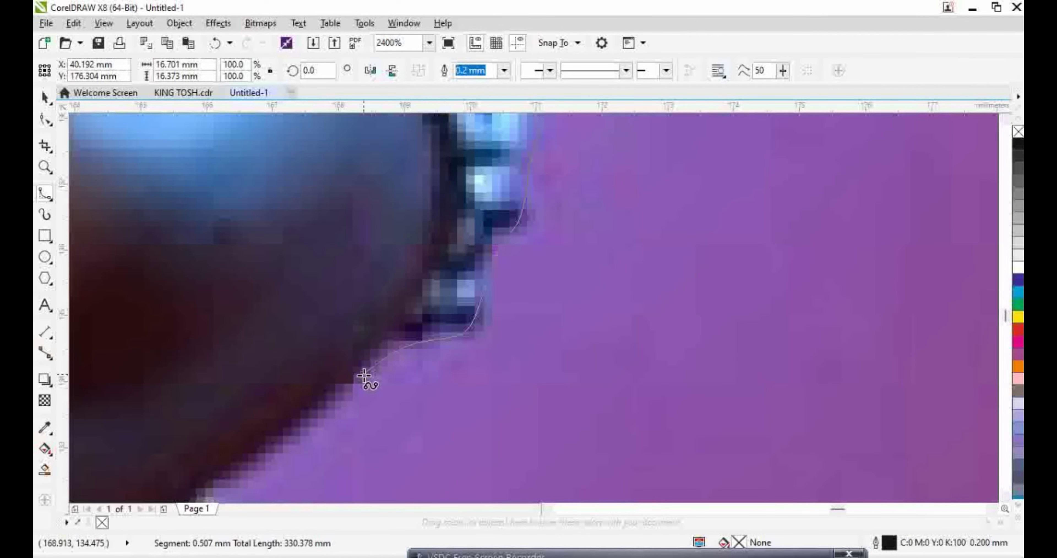
{"action": "left_click", "coordinate": [301, 431]}
Continue nodes down the figure's side, through the inward curve to the bend in the dark edge
{"action": "scroll", "coordinate": [295, 426], "scroll_direction": "down", "scroll_amount": 3}
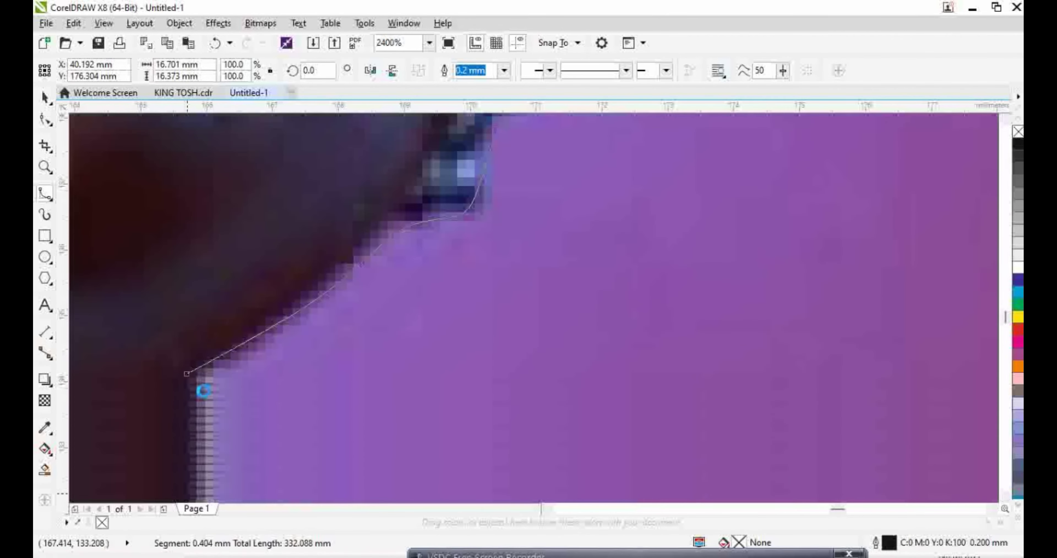
{"action": "scroll", "coordinate": [196, 370], "scroll_direction": "down", "scroll_amount": 3}
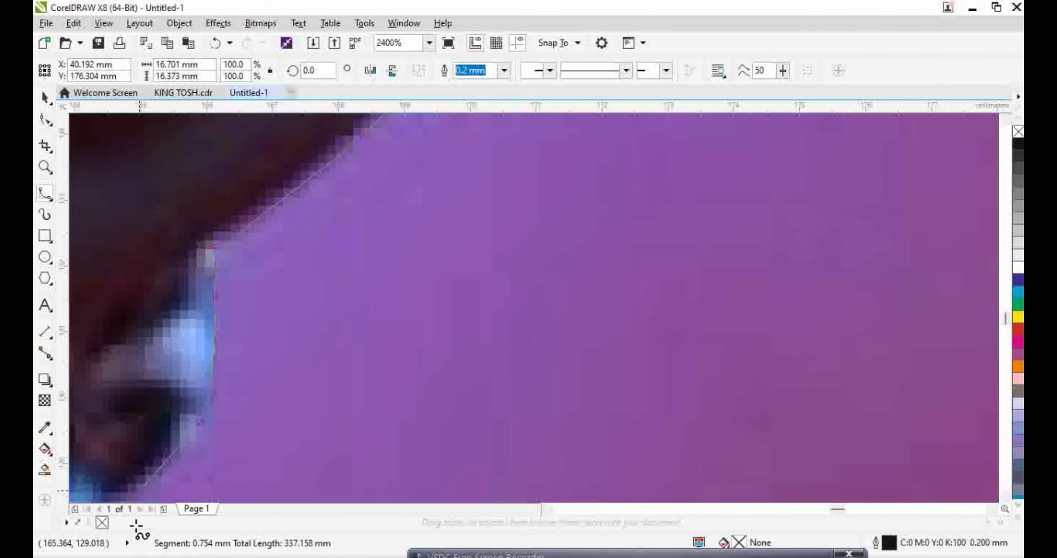
{"action": "scroll", "coordinate": [165, 361], "scroll_direction": "down", "scroll_amount": 3}
{"action": "left_click", "coordinate": [168, 352]}
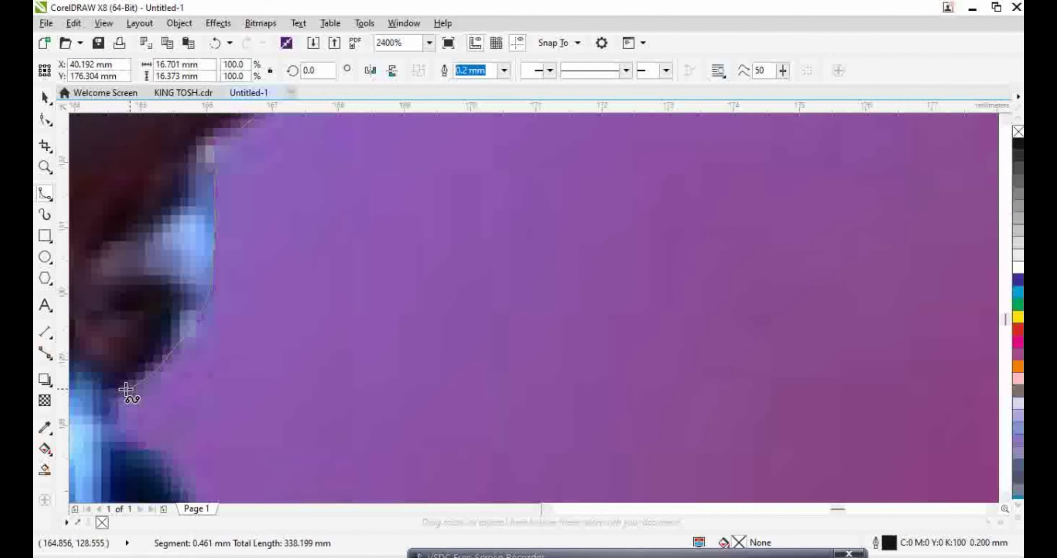
{"action": "left_click", "coordinate": [118, 423]}
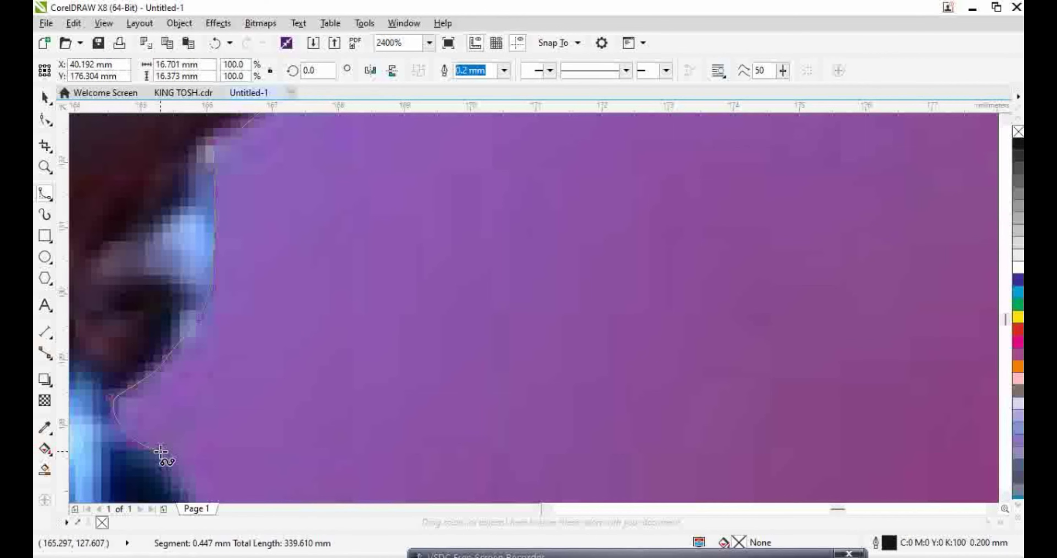
{"action": "scroll", "coordinate": [161, 451], "scroll_direction": "down", "scroll_amount": 4}
{"action": "left_click", "coordinate": [175, 335]}
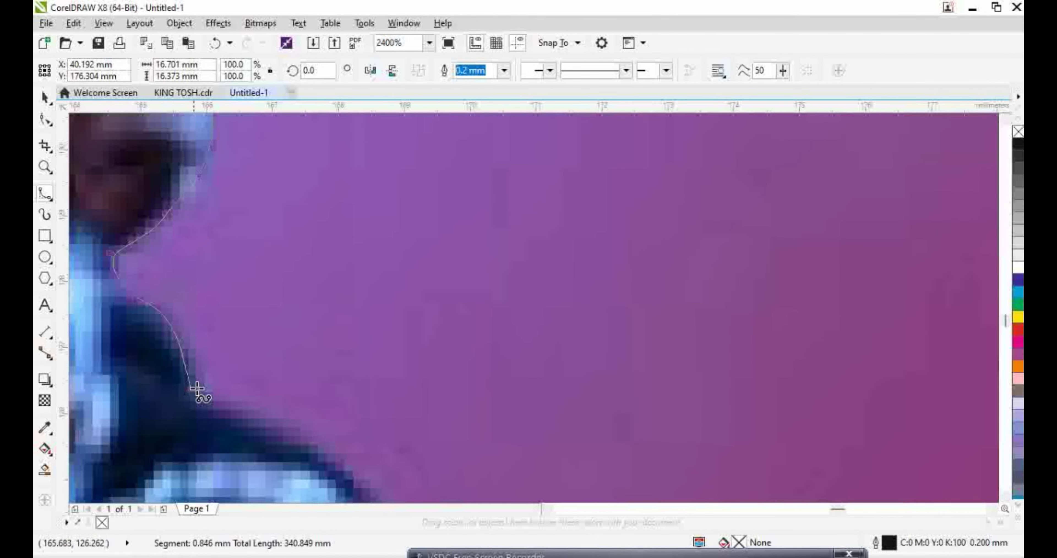
{"action": "left_click", "coordinate": [225, 403]}
{"action": "left_click", "coordinate": [271, 415]}
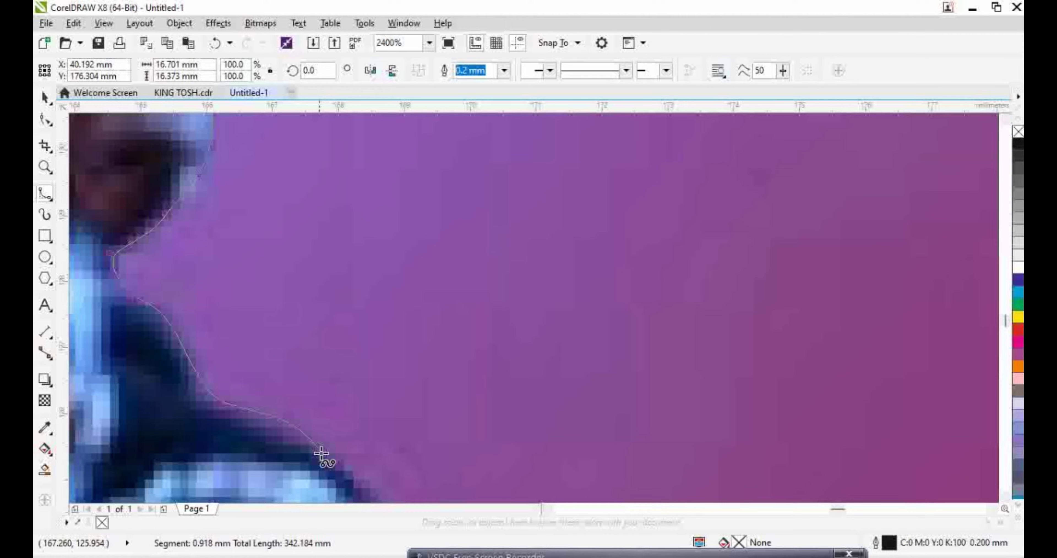
{"action": "left_click", "coordinate": [348, 471]}
Follow the rounded edge past the hand at the belt, then down and to the left
{"action": "scroll", "coordinate": [347, 471], "scroll_direction": "down", "scroll_amount": 5}
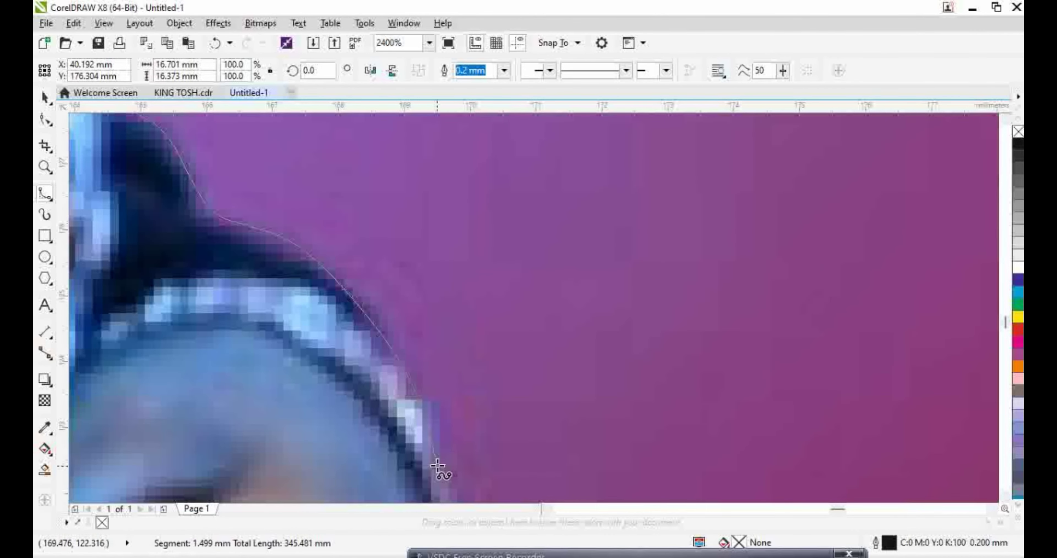
{"action": "scroll", "coordinate": [459, 524], "scroll_direction": "down", "scroll_amount": 5}
{"action": "left_click", "coordinate": [472, 376]}
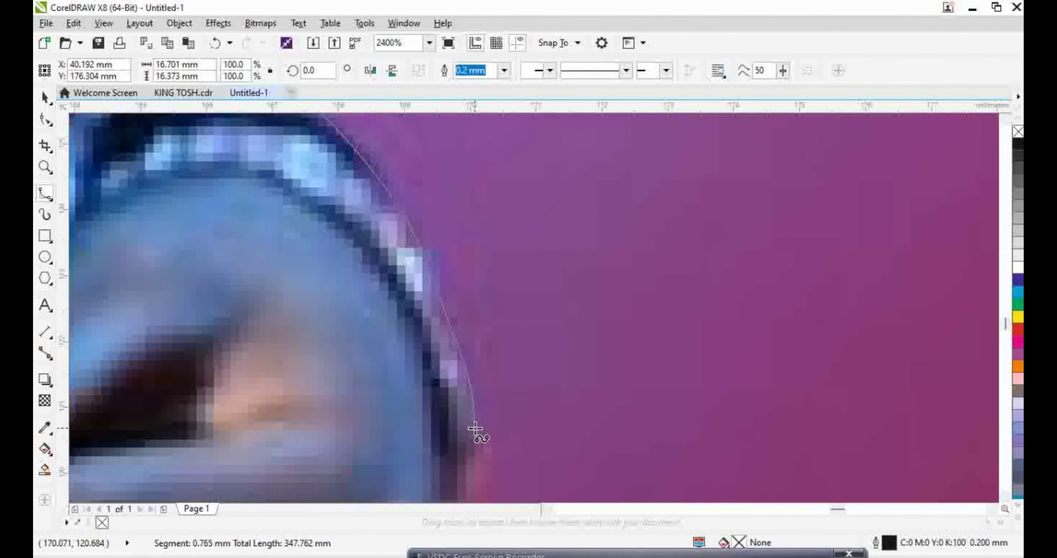
{"action": "scroll", "coordinate": [475, 499], "scroll_direction": "down", "scroll_amount": 3}
{"action": "left_click", "coordinate": [479, 380]}
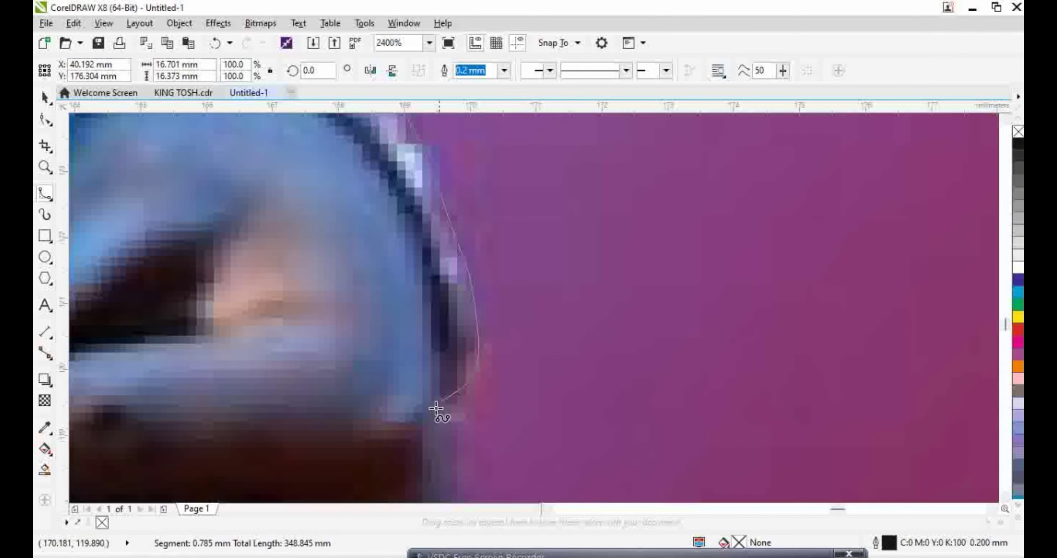
{"action": "left_click", "coordinate": [447, 439]}
{"action": "scroll", "coordinate": [443, 524], "scroll_direction": "down", "scroll_amount": 5}
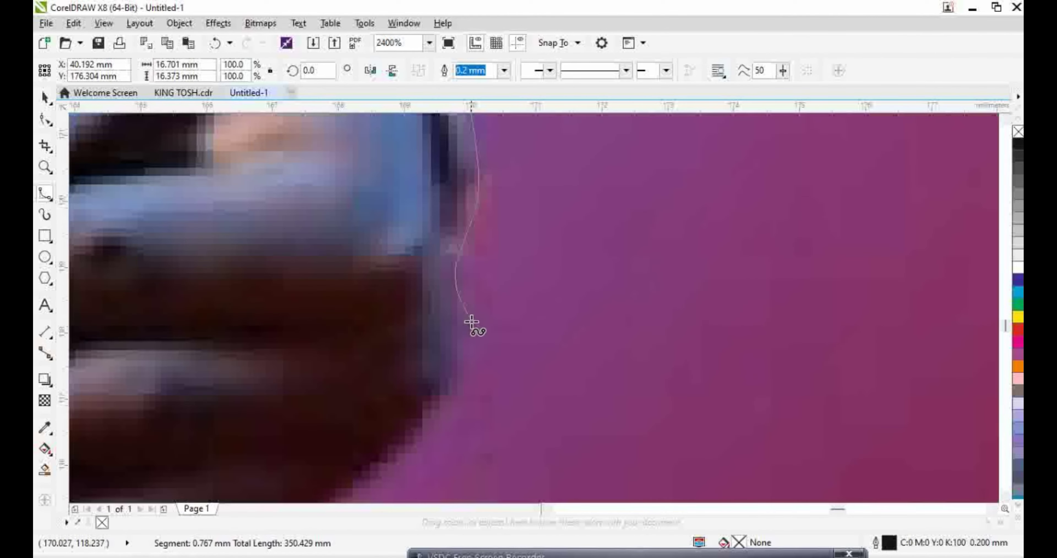
{"action": "left_click", "coordinate": [337, 474]}
{"action": "scroll", "coordinate": [348, 451], "scroll_direction": "down", "scroll_amount": 4}
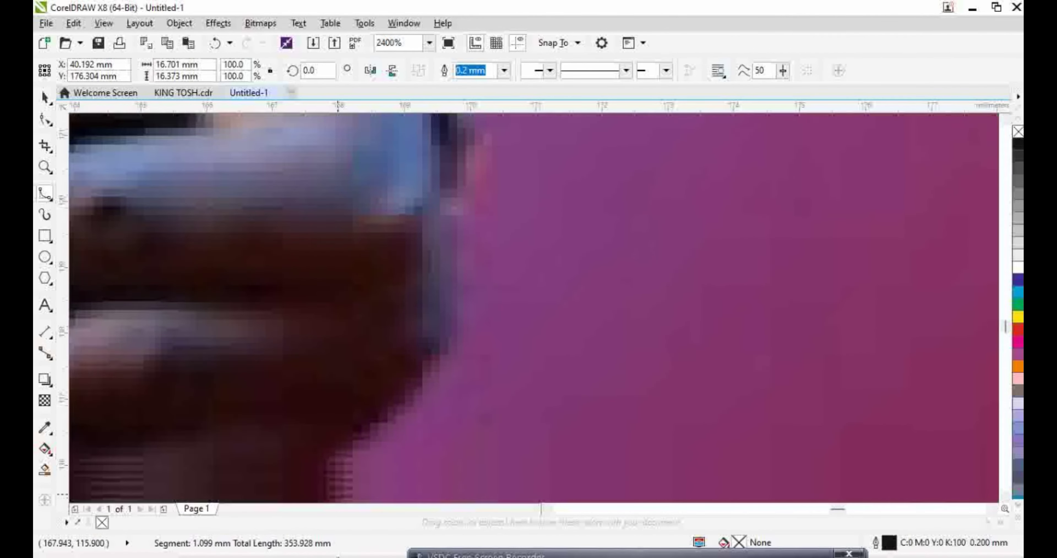
{"action": "left_click", "coordinate": [304, 486]}
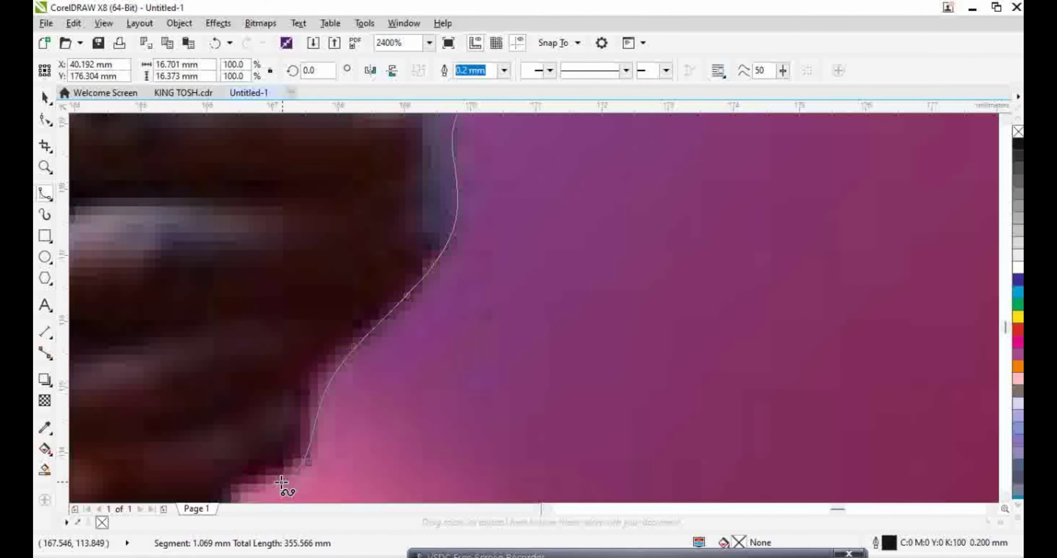
Trace the dark trouser edge down to the path's bottom, bringing the outline to about 363 mm
{"action": "scroll", "coordinate": [278, 512], "scroll_direction": "down", "scroll_amount": 3}
{"action": "left_click", "coordinate": [236, 407]}
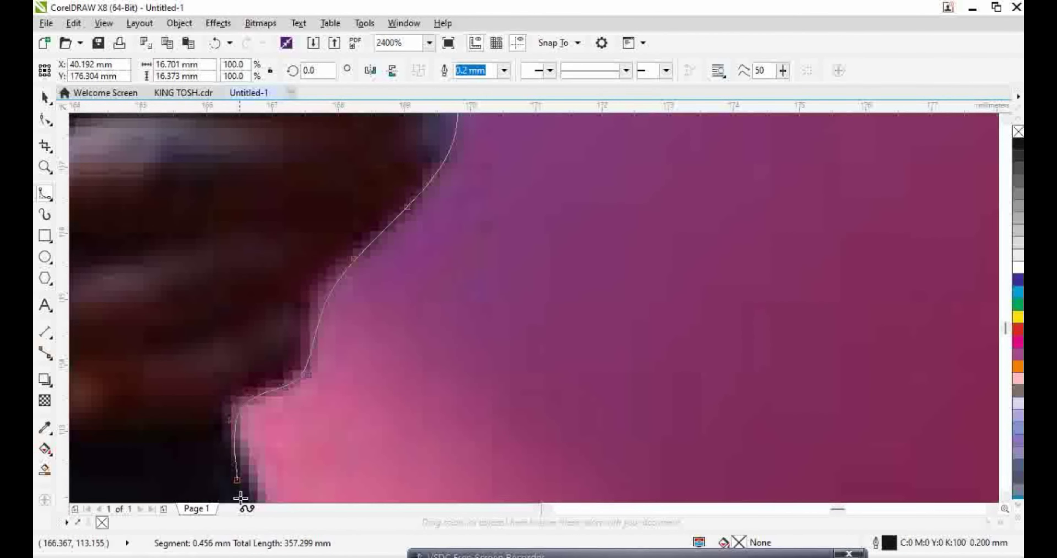
{"action": "scroll", "coordinate": [242, 500], "scroll_direction": "down", "scroll_amount": 3}
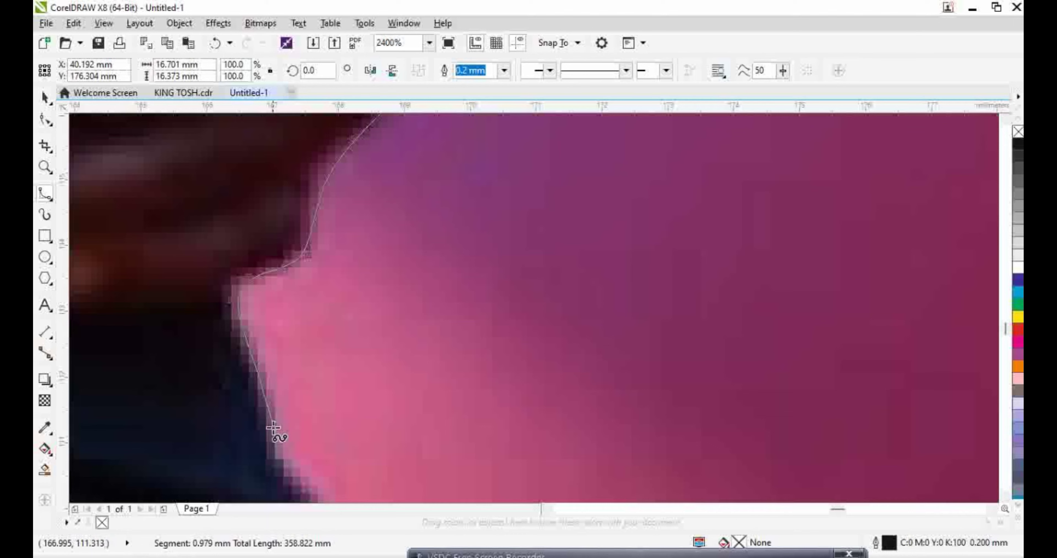
{"action": "left_click", "coordinate": [307, 484]}
{"action": "scroll", "coordinate": [308, 485], "scroll_direction": "down", "scroll_amount": 3}
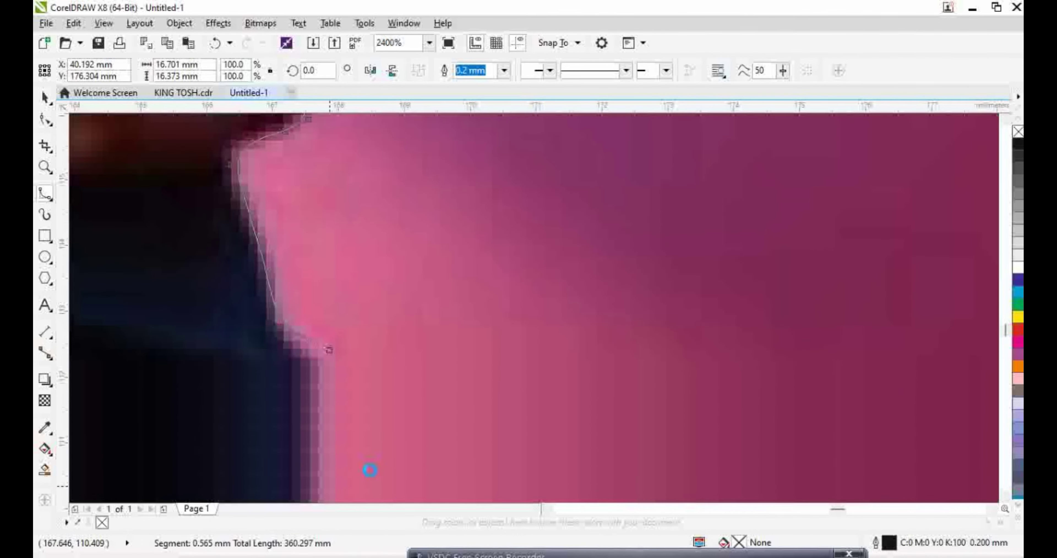
{"action": "left_click", "coordinate": [335, 388]}
{"action": "left_click", "coordinate": [309, 468]}
{"action": "scroll", "coordinate": [312, 471], "scroll_direction": "down", "scroll_amount": 3}
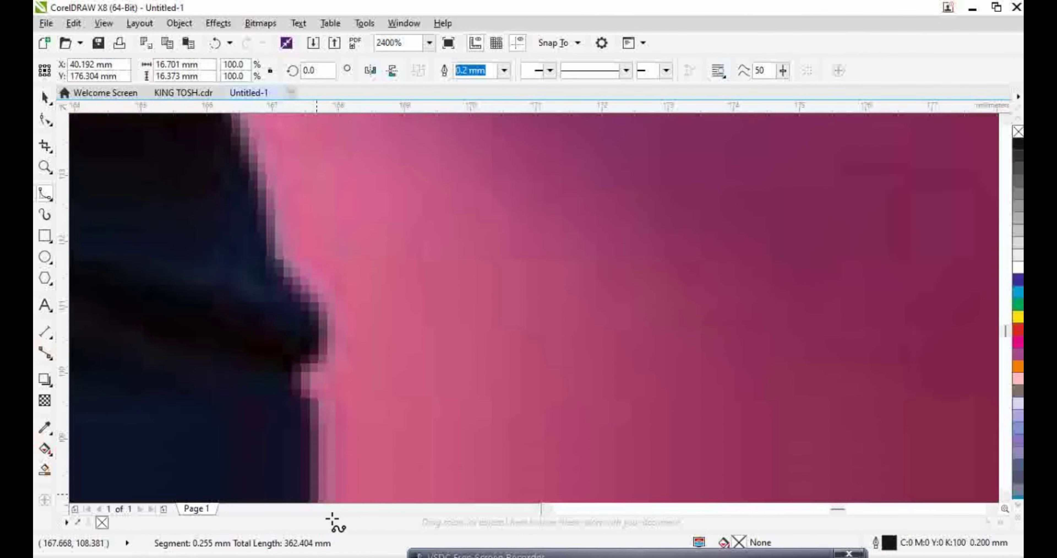
{"action": "left_click", "coordinate": [329, 372]}
{"action": "left_click", "coordinate": [317, 497]}
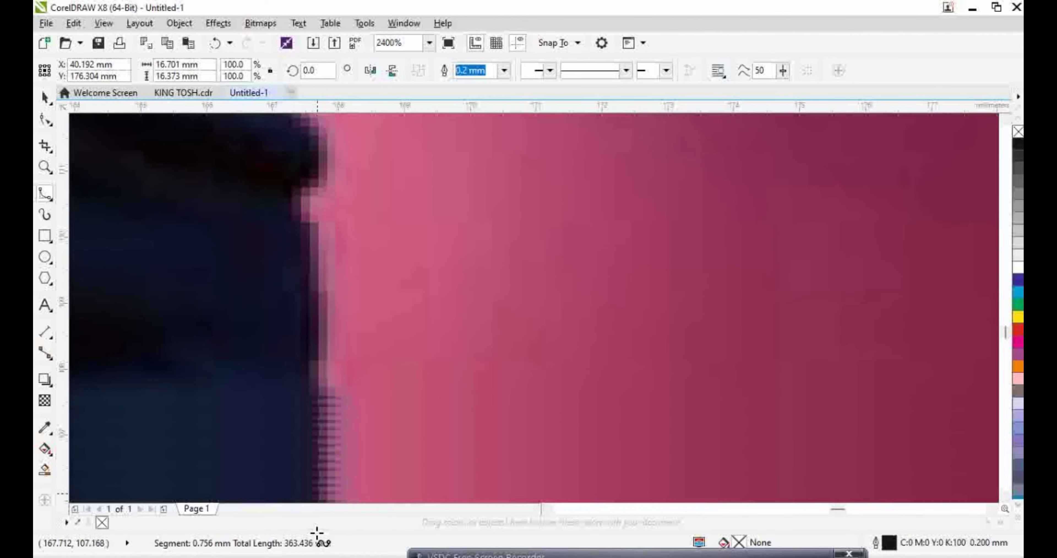
{"action": "scroll", "coordinate": [318, 492], "scroll_direction": "down", "scroll_amount": 3}
End the B-spline curve, zoom out to 600% and reselect the B-spline tool
{"action": "double_click", "coordinate": [361, 383]}
{"action": "scroll", "coordinate": [343, 358], "scroll_direction": "up", "scroll_amount": 3}
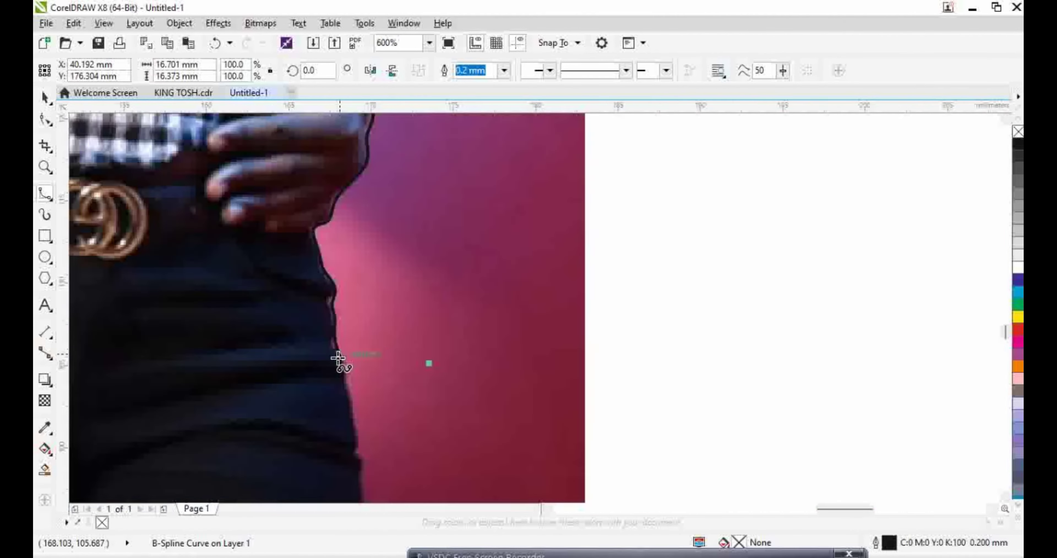
{"action": "left_click", "coordinate": [45, 120]}
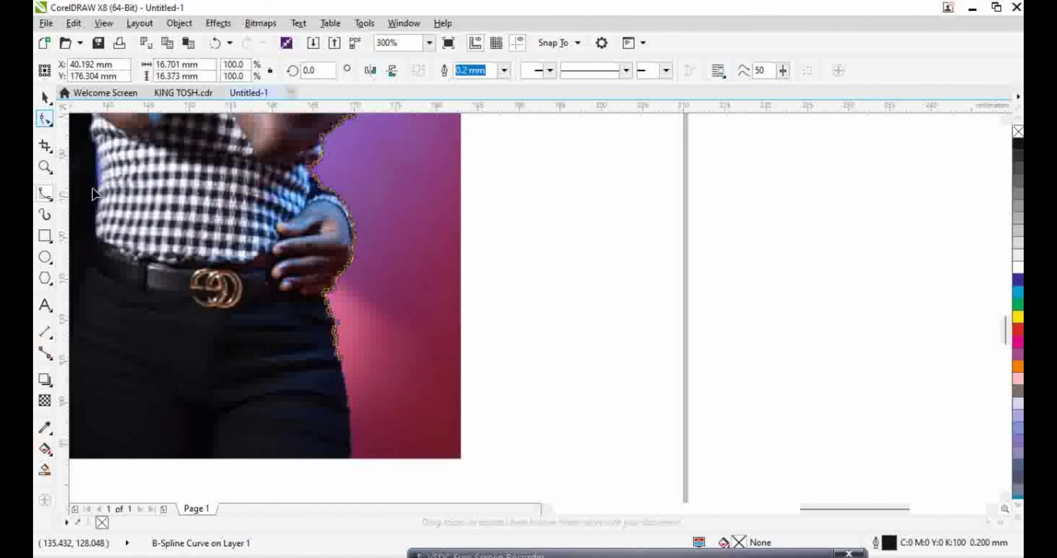
{"action": "scroll", "coordinate": [338, 348], "scroll_direction": "up", "scroll_amount": 1}
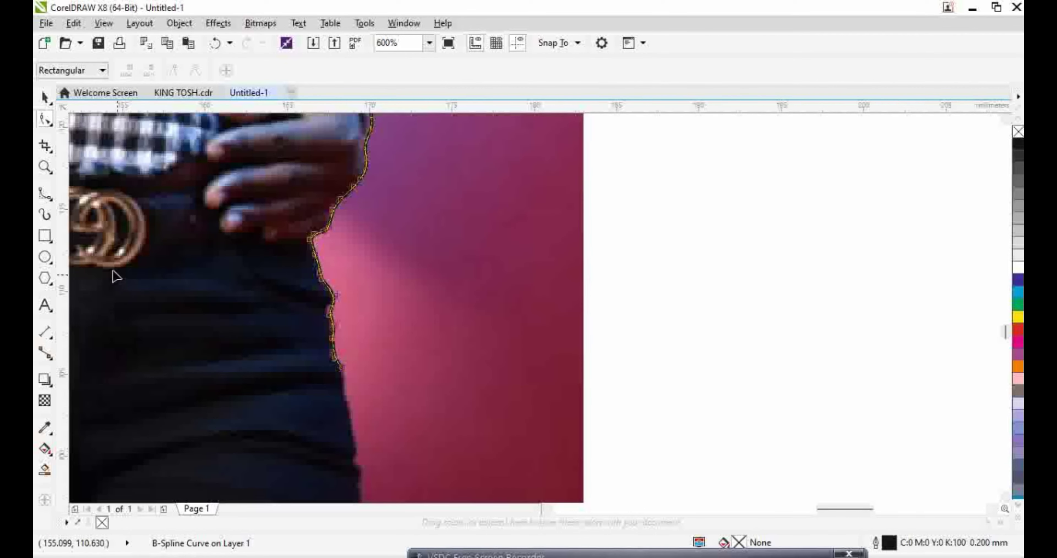
{"action": "left_click", "coordinate": [45, 194]}
Resume from the curve's end node and extend it down the trousers to the photo's bottom
{"action": "left_click", "coordinate": [341, 365]}
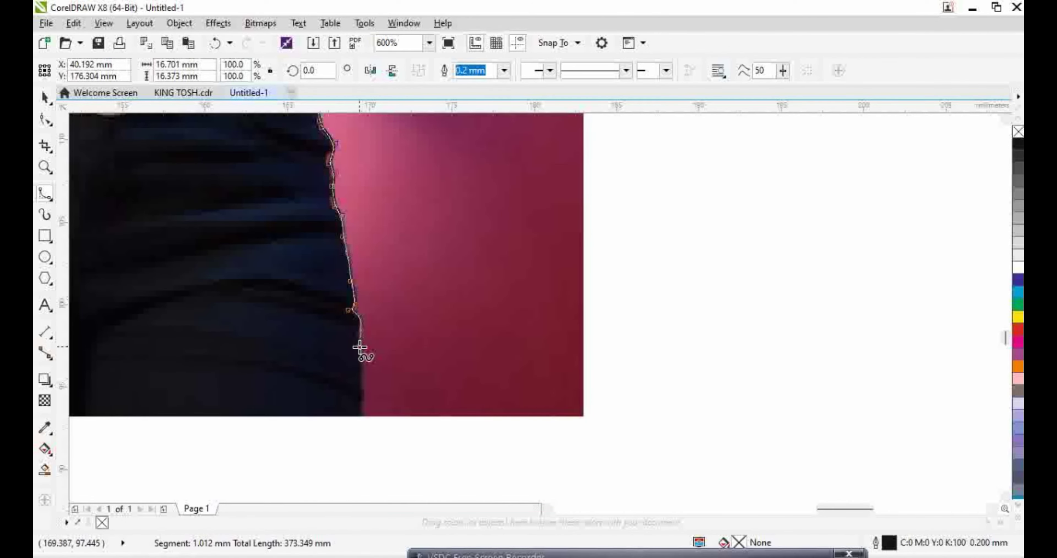
{"action": "left_click", "coordinate": [364, 387]}
{"action": "left_click", "coordinate": [362, 399]}
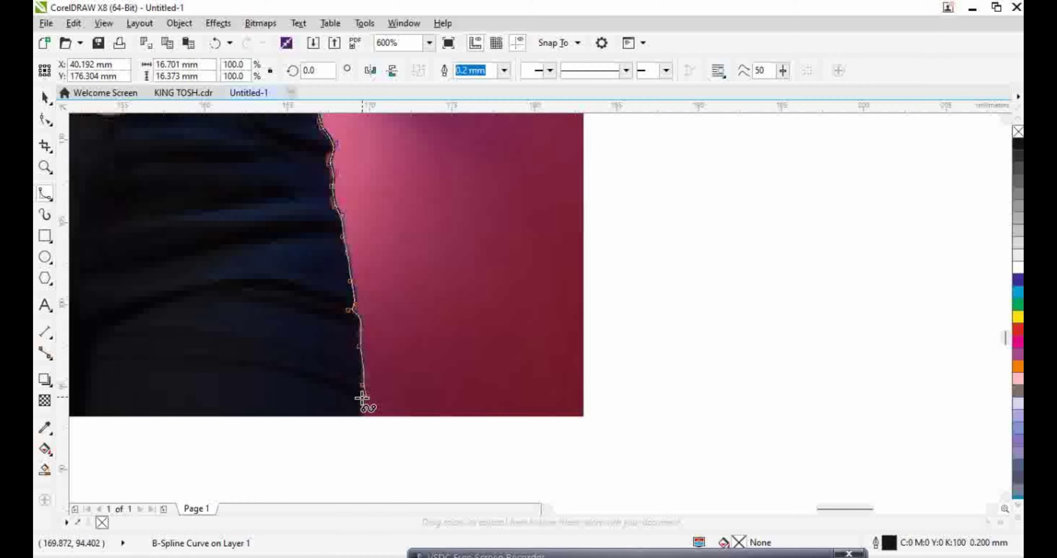
{"action": "left_click", "coordinate": [362, 412]}
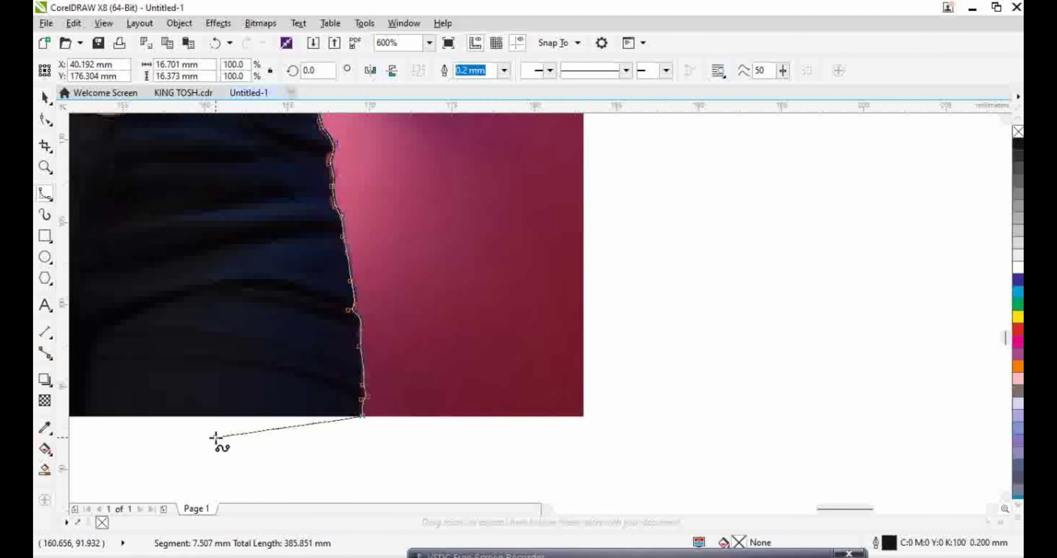
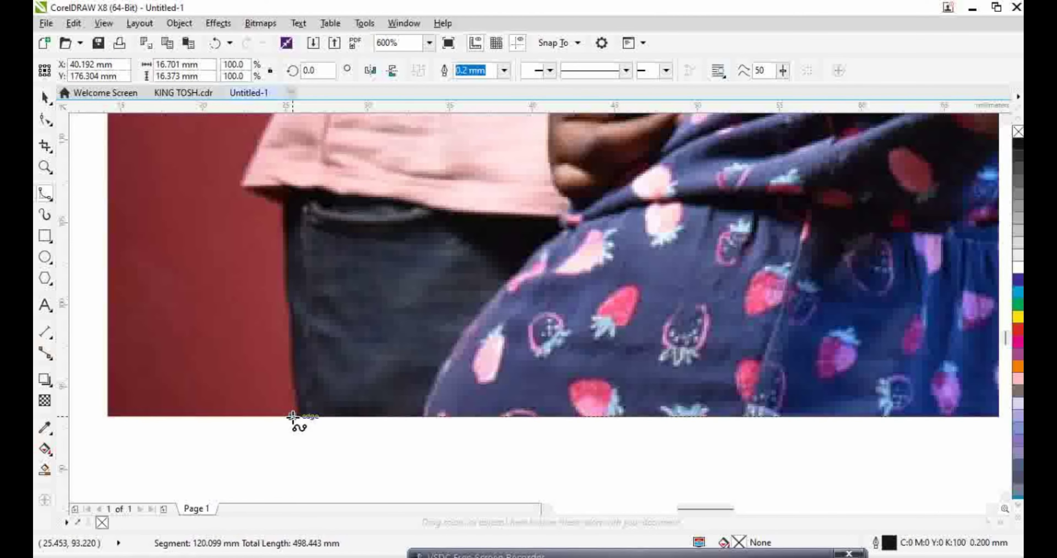
Trace B-spline nodes from the photo's bottom edge up the trousers and along the shirt edge
{"action": "left_click", "coordinate": [297, 415]}
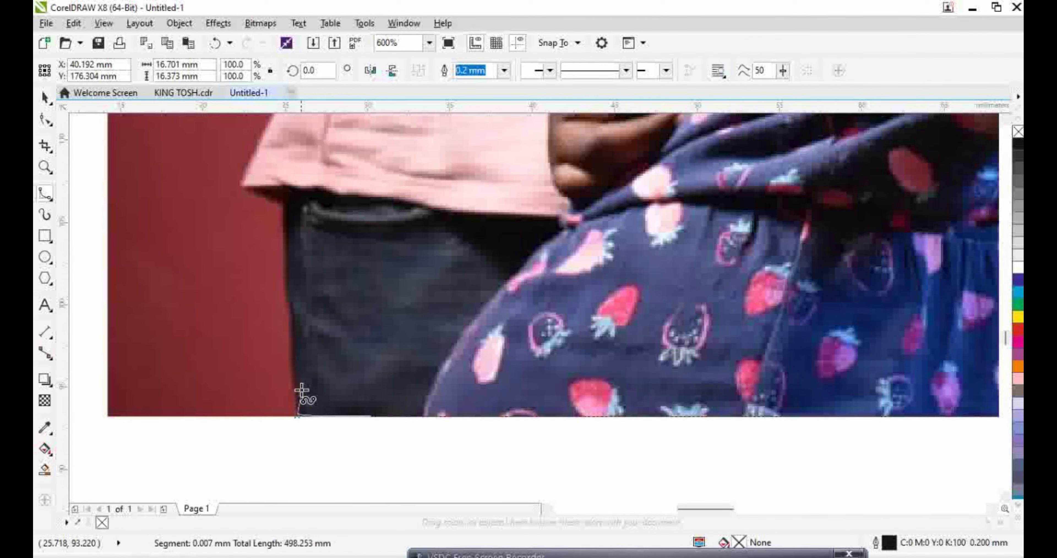
{"action": "left_click", "coordinate": [295, 367]}
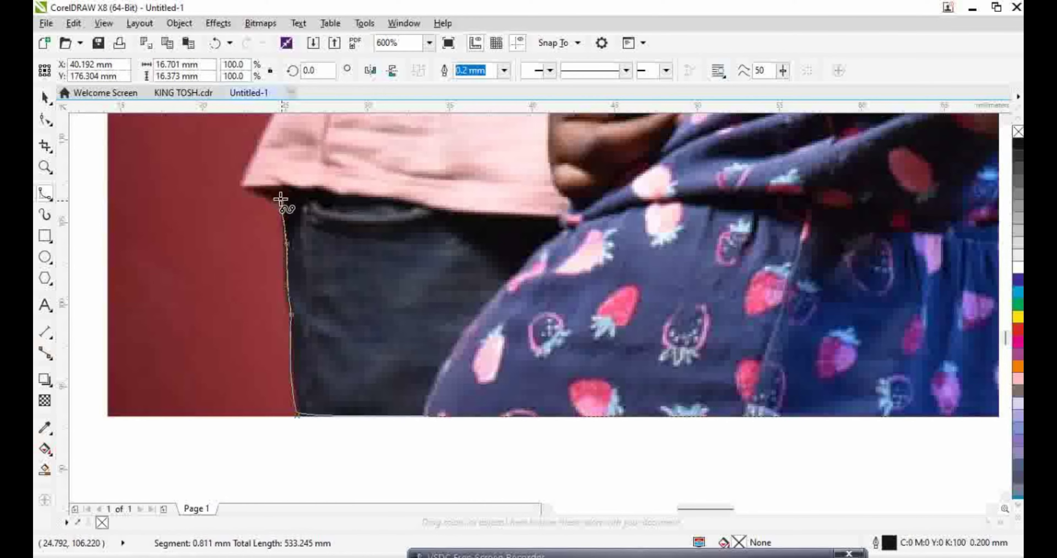
{"action": "left_click", "coordinate": [242, 188]}
{"action": "scroll", "coordinate": [264, 189], "scroll_direction": "up", "scroll_amount": 5}
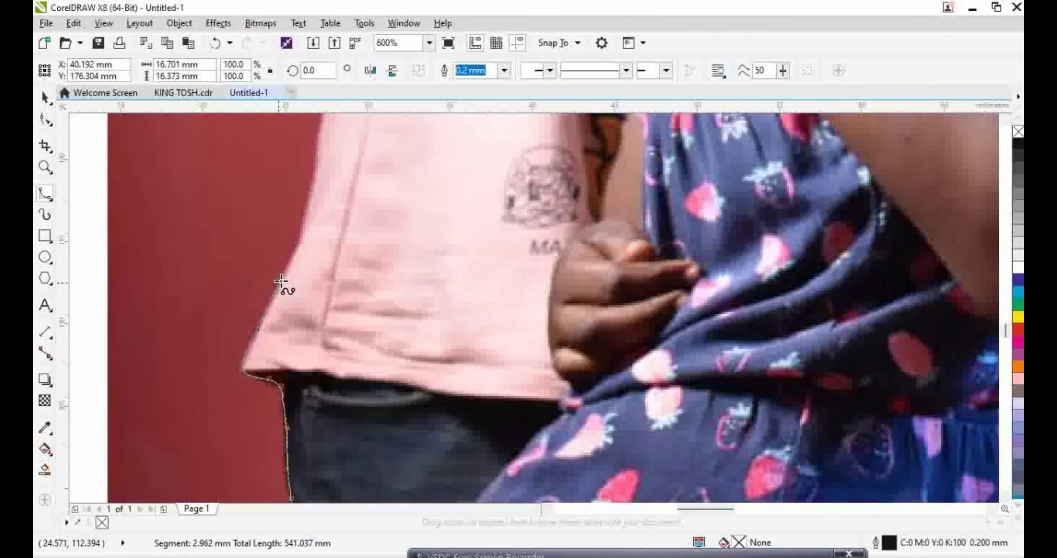
{"action": "left_click", "coordinate": [304, 237]}
{"action": "scroll", "coordinate": [314, 278], "scroll_direction": "up", "scroll_amount": 4}
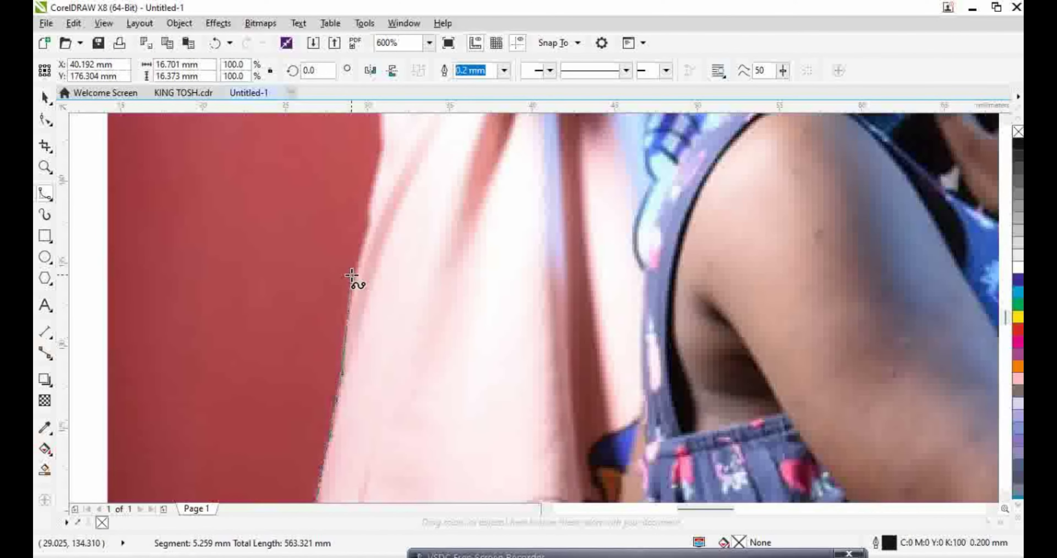
{"action": "left_click", "coordinate": [371, 181]}
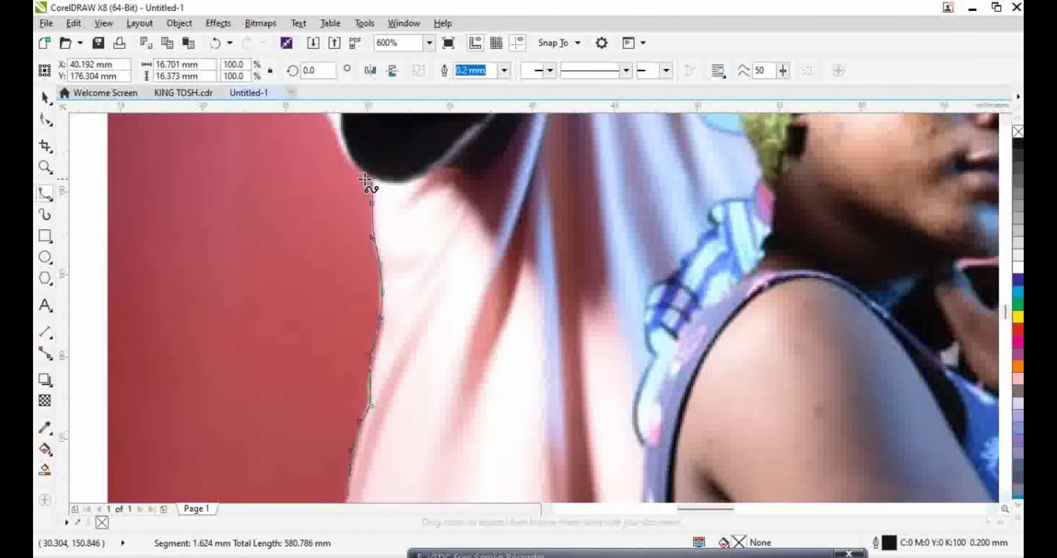
{"action": "left_click", "coordinate": [347, 168]}
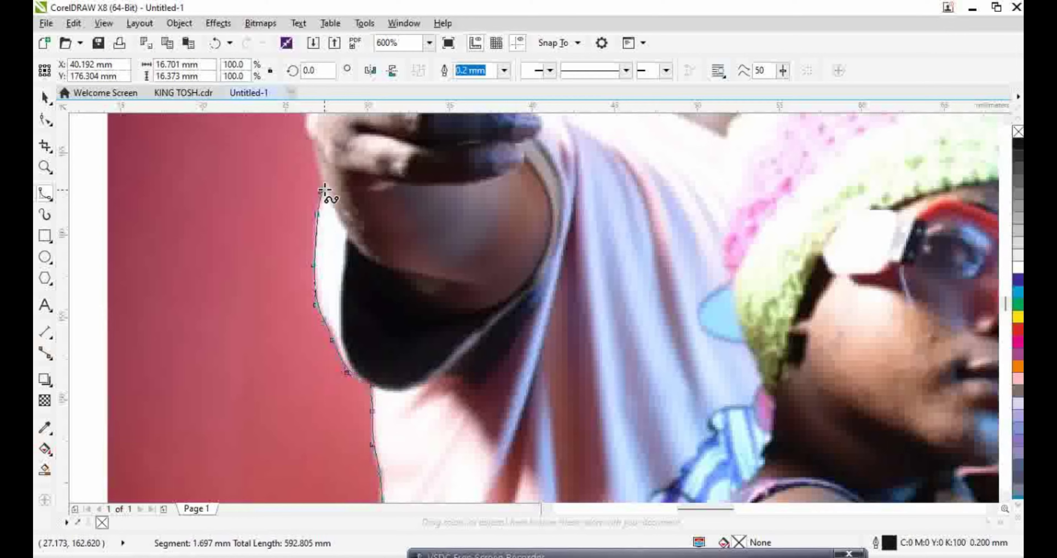
Continue the outline up the arm and pointing hand, and close it at the start point
{"action": "left_click", "coordinate": [309, 143]}
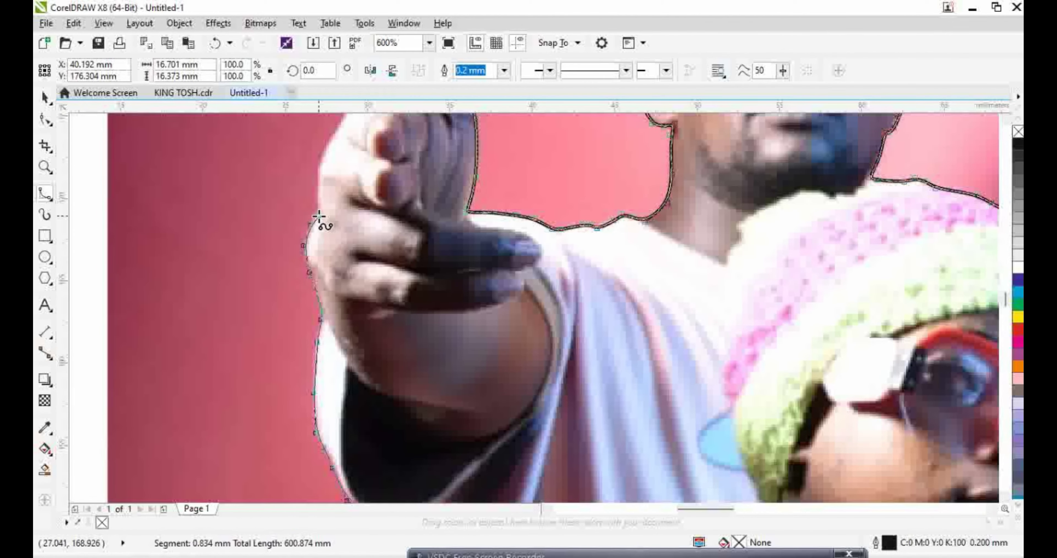
{"action": "left_click", "coordinate": [319, 189]}
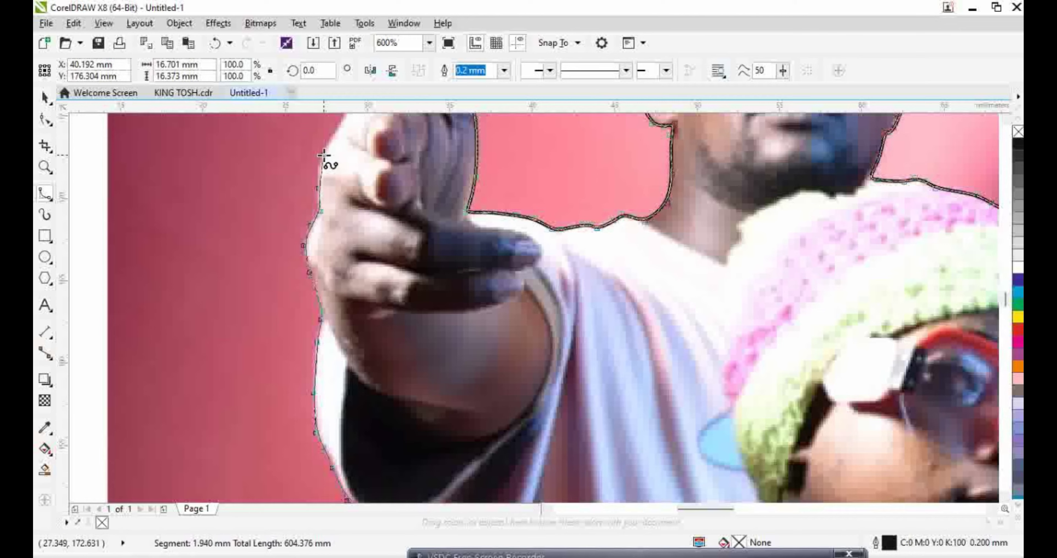
{"action": "left_click", "coordinate": [319, 155]}
{"action": "left_click", "coordinate": [329, 138]}
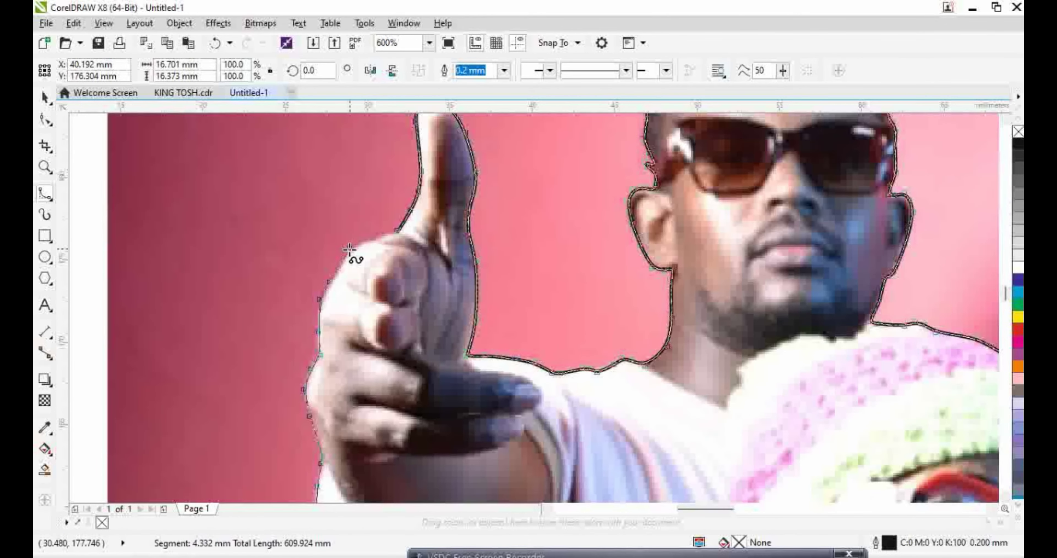
{"action": "left_click", "coordinate": [348, 249]}
{"action": "left_click", "coordinate": [399, 232]}
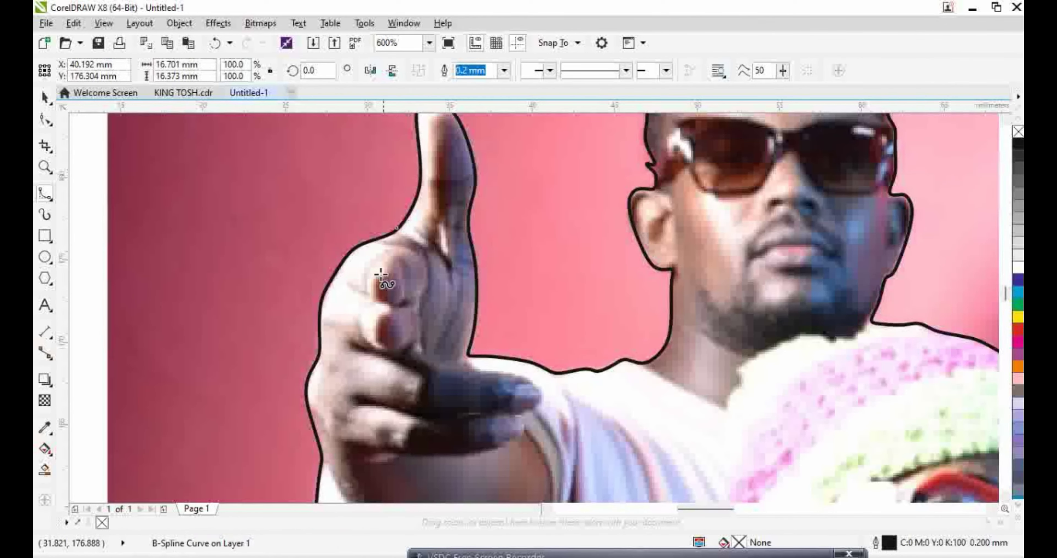
{"action": "scroll", "coordinate": [506, 374], "scroll_direction": "down", "scroll_amount": 3}
{"action": "scroll", "coordinate": [506, 374], "scroll_direction": "down", "scroll_amount": 5}
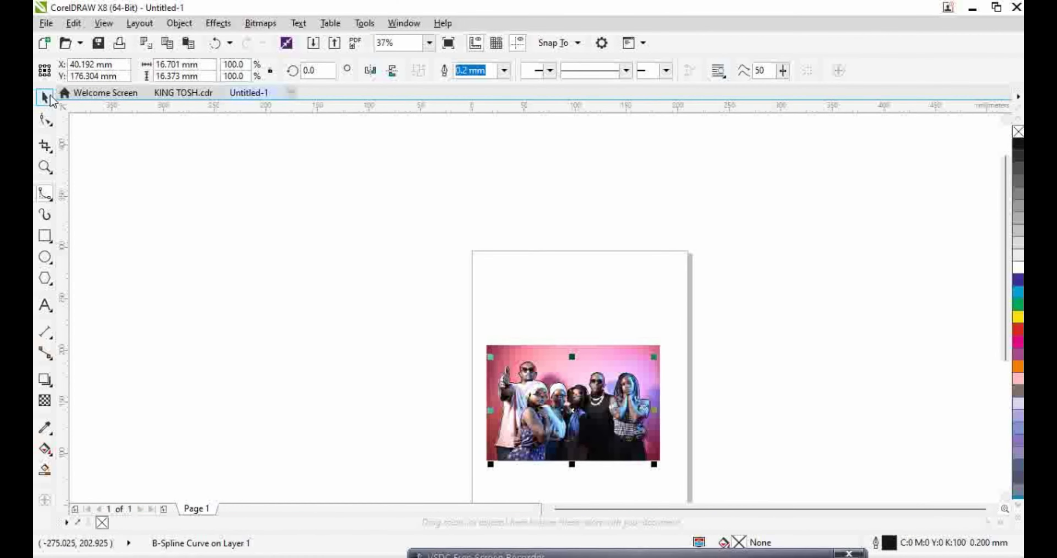
Intersect the group photo with the traced outline, move the cut-out aside, and delete the originals
{"action": "left_click_drag", "start_coordinate": [425, 270], "coordinate": [734, 465]}
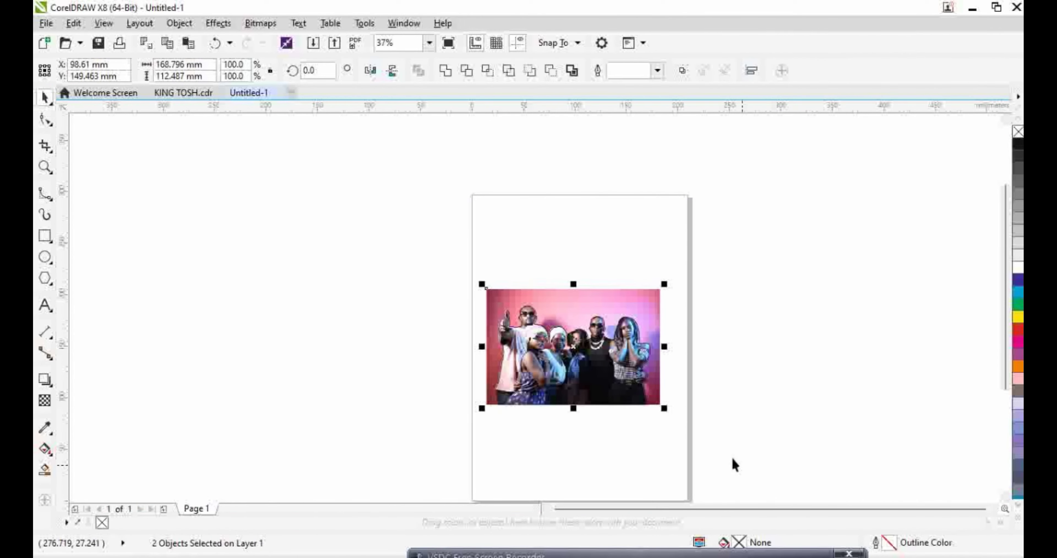
{"action": "left_click", "coordinate": [488, 72]}
{"action": "left_click_drag", "start_coordinate": [571, 356], "coordinate": [326, 312]}
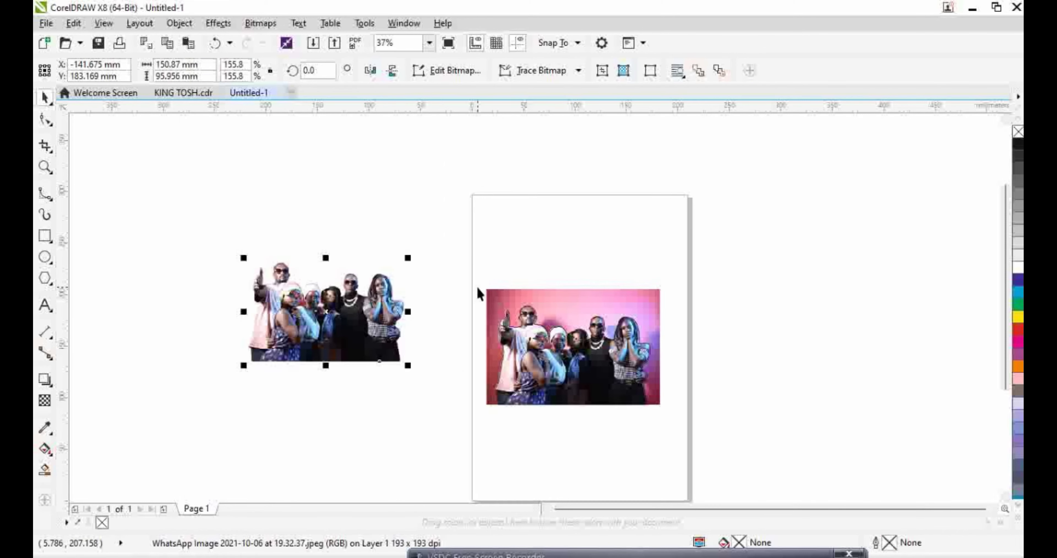
{"action": "left_click_drag", "start_coordinate": [470, 252], "coordinate": [677, 440]}
{"action": "key", "text": "Delete"}
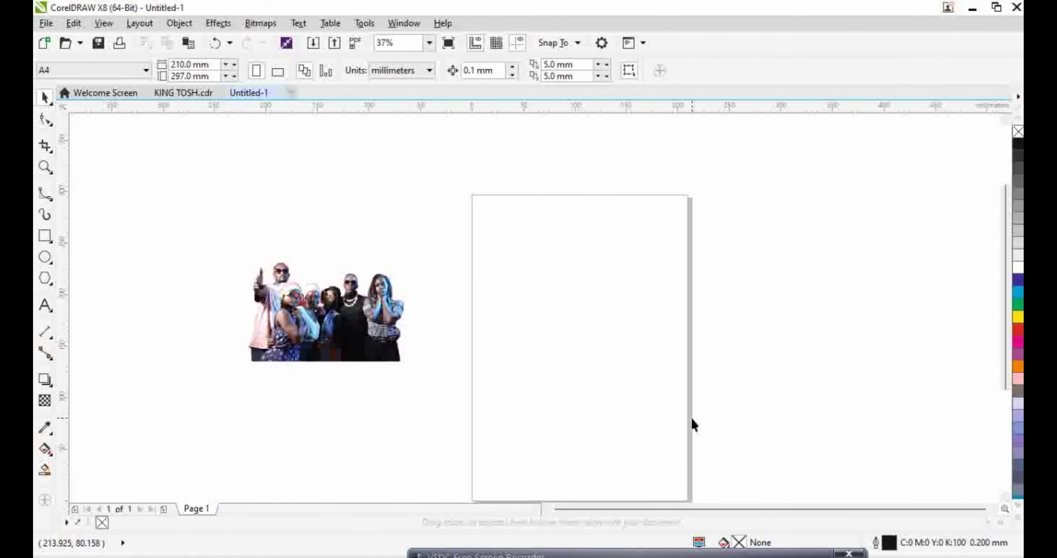
Copy the cut-out group and paste it into KING TOSH.cdr below the man in red
{"action": "right_click", "coordinate": [342, 324]}
{"action": "left_click", "coordinate": [391, 318]}
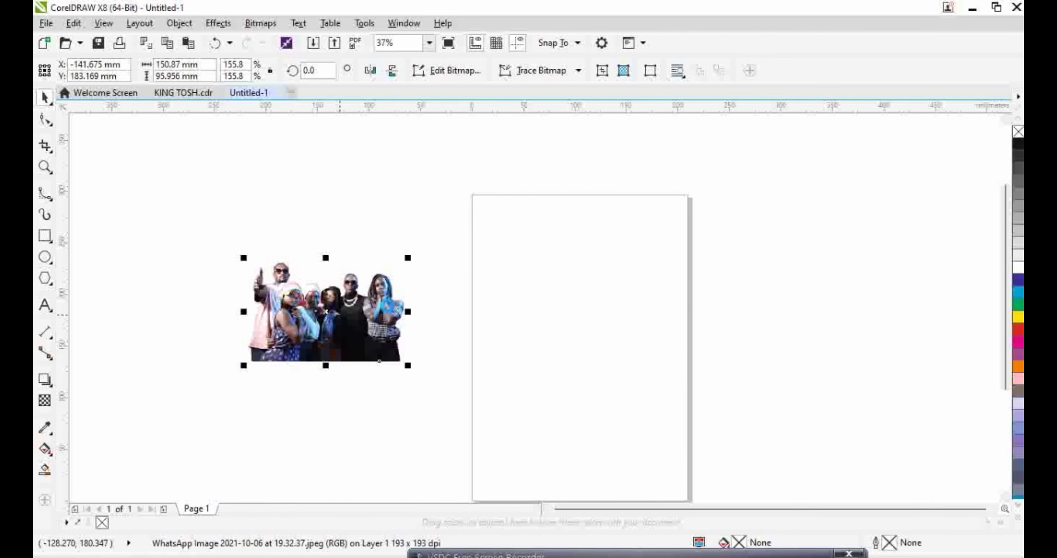
{"action": "left_click", "coordinate": [171, 93]}
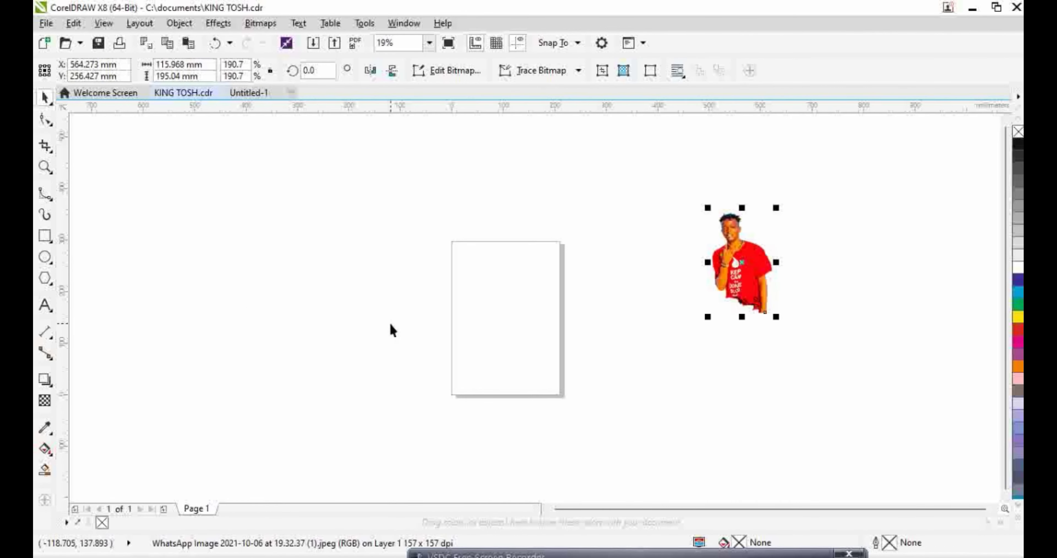
{"action": "right_click", "coordinate": [392, 330]}
{"action": "left_click", "coordinate": [436, 429]}
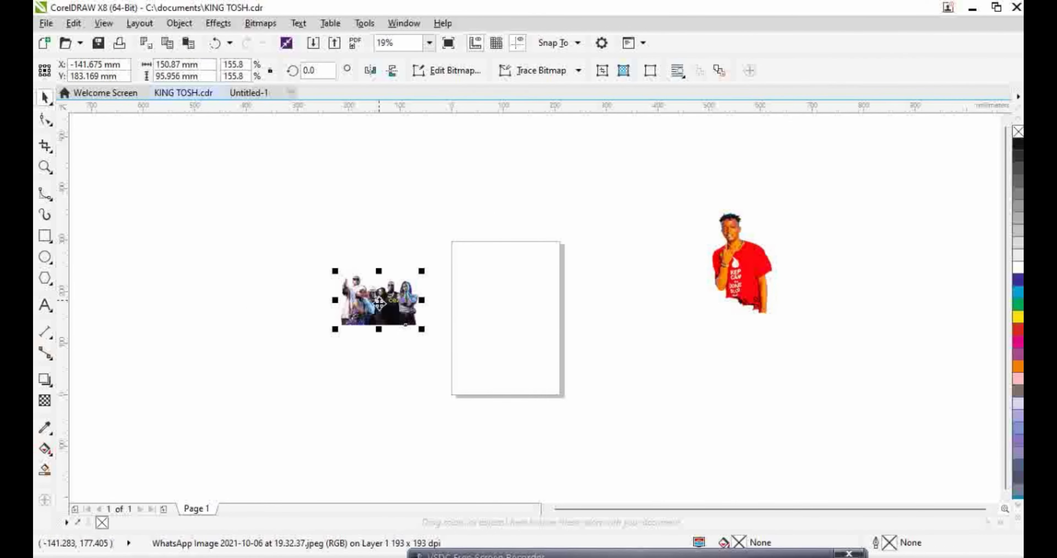
{"action": "left_click_drag", "start_coordinate": [386, 306], "coordinate": [799, 405]}
{"action": "left_click", "coordinate": [532, 369]}
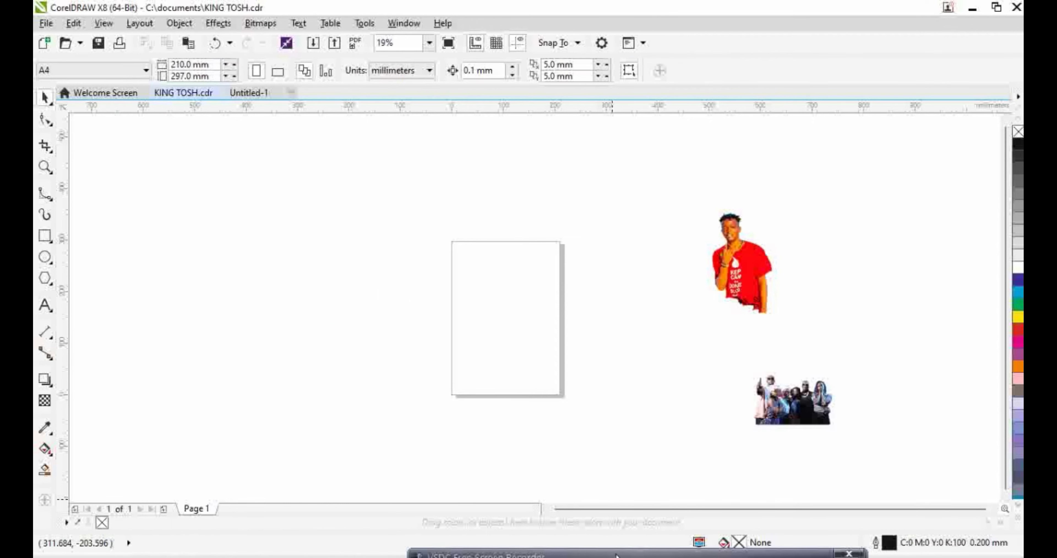
Save KING TOSH.cdr and go back to the Untitled-1 document
{"action": "left_click_drag", "start_coordinate": [646, 553], "coordinate": [577, 540]}
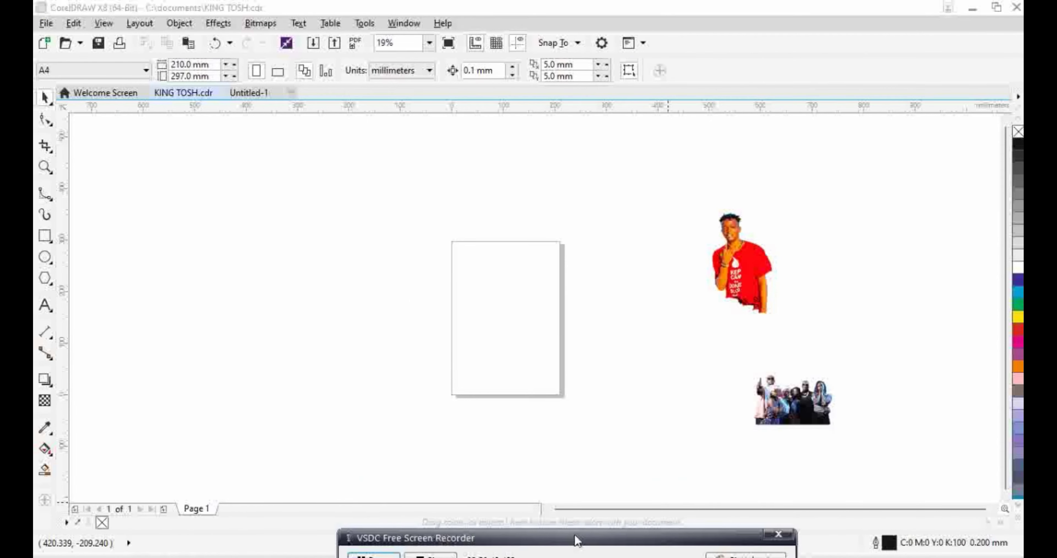
{"action": "left_click", "coordinate": [95, 47]}
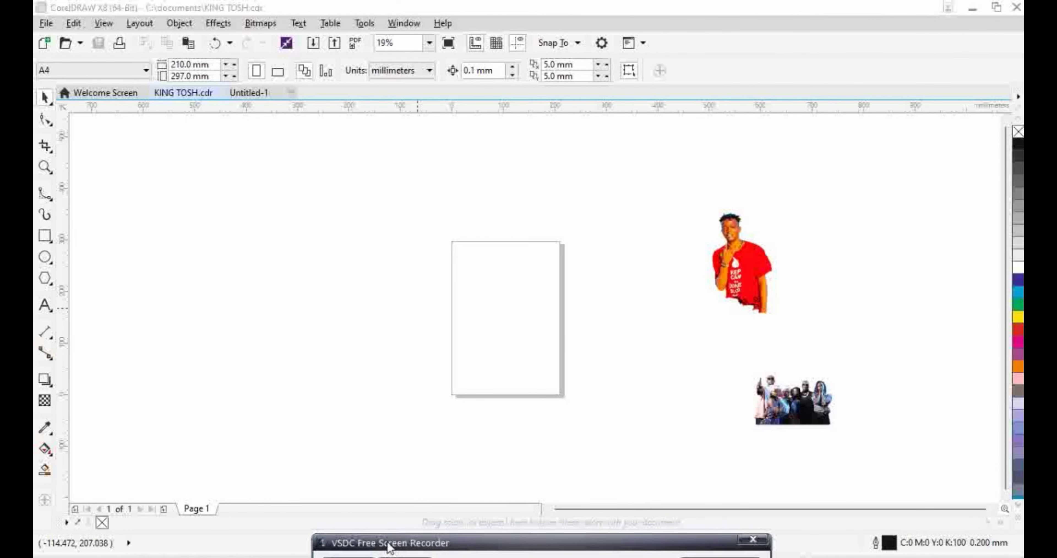
{"action": "left_click", "coordinate": [244, 94]}
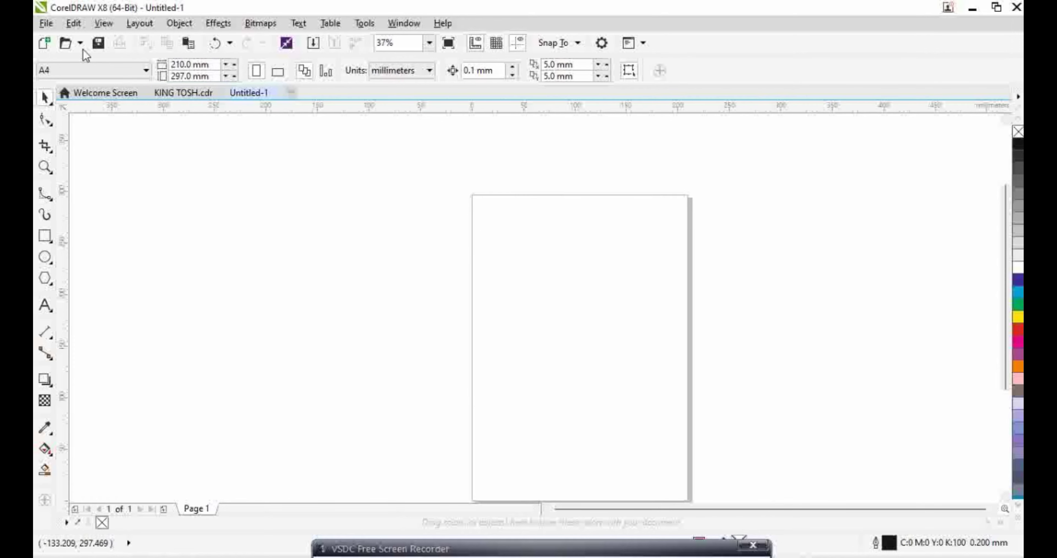
Import images.jfif onto the page and enlarge the crown to about 106.5 × 70.9 mm
{"action": "left_click", "coordinate": [313, 43]}
{"action": "scroll", "coordinate": [289, 206], "scroll_direction": "down", "scroll_amount": 5}
{"action": "double_click", "coordinate": [372, 250]}
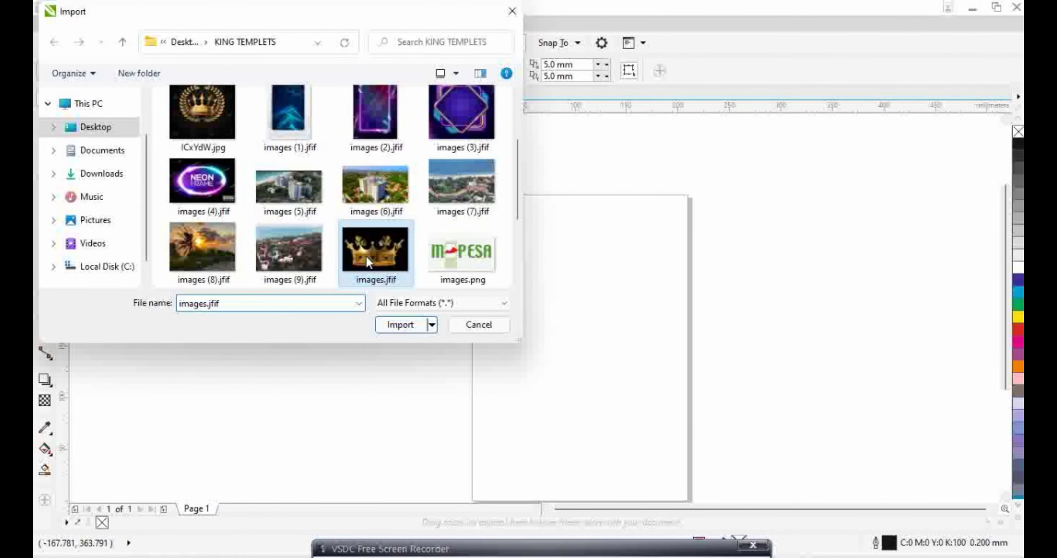
{"action": "left_click", "coordinate": [500, 277]}
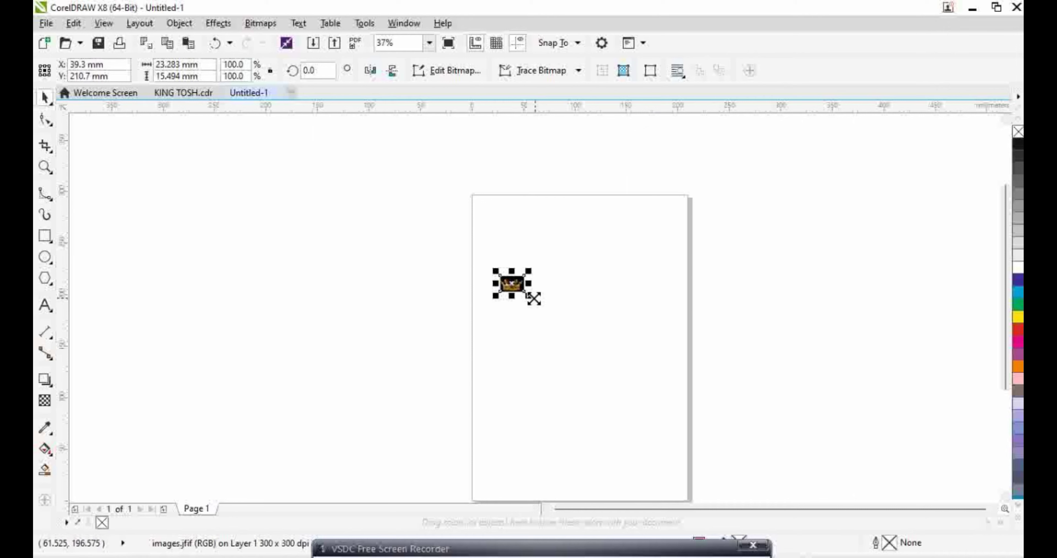
{"action": "left_click_drag", "start_coordinate": [533, 298], "coordinate": [563, 292]}
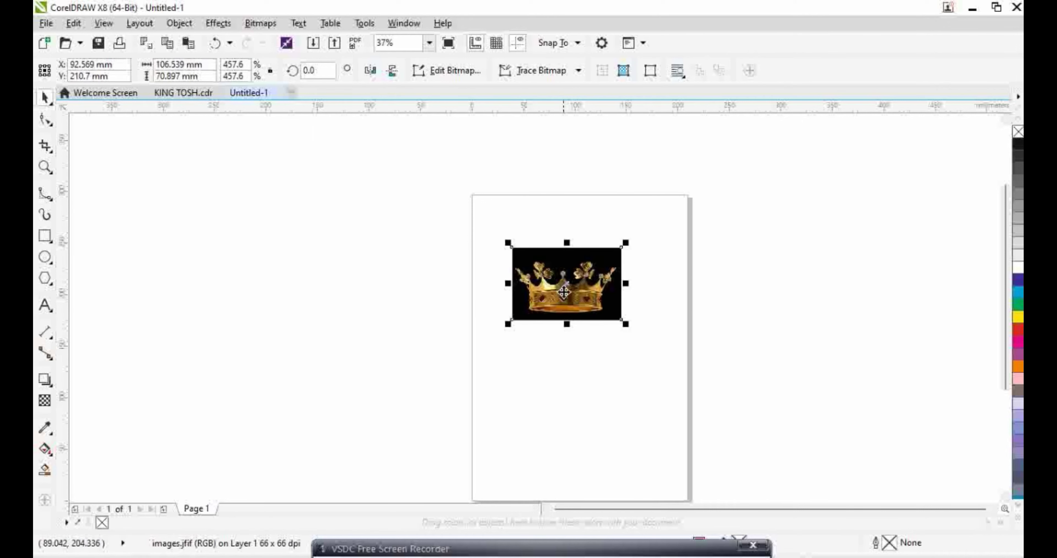
{"action": "left_click", "coordinate": [45, 193]}
{"action": "scroll", "coordinate": [529, 287], "scroll_direction": "up", "scroll_amount": 8}
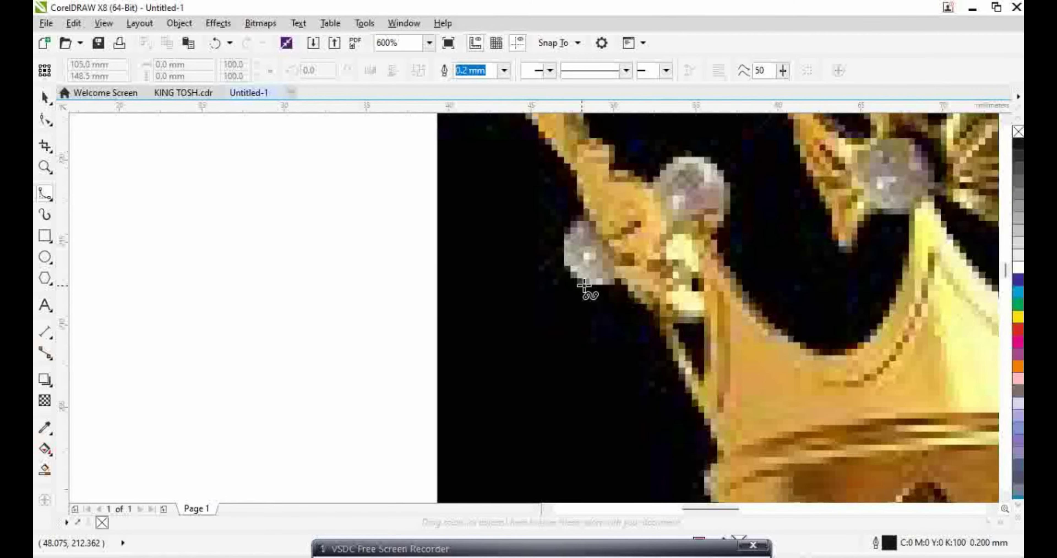
Start the crown outline at the jewel's edge and trace around the left prong's point
{"action": "left_click", "coordinate": [620, 281]}
{"action": "mouse_move", "coordinate": [598, 287]}
{"action": "left_mouse_down"}
{"action": "mouse_move", "coordinate": [577, 288]}
{"action": "mouse_move", "coordinate": [561, 230]}
{"action": "left_mouse_up"}
{"action": "left_click", "coordinate": [561, 233]}
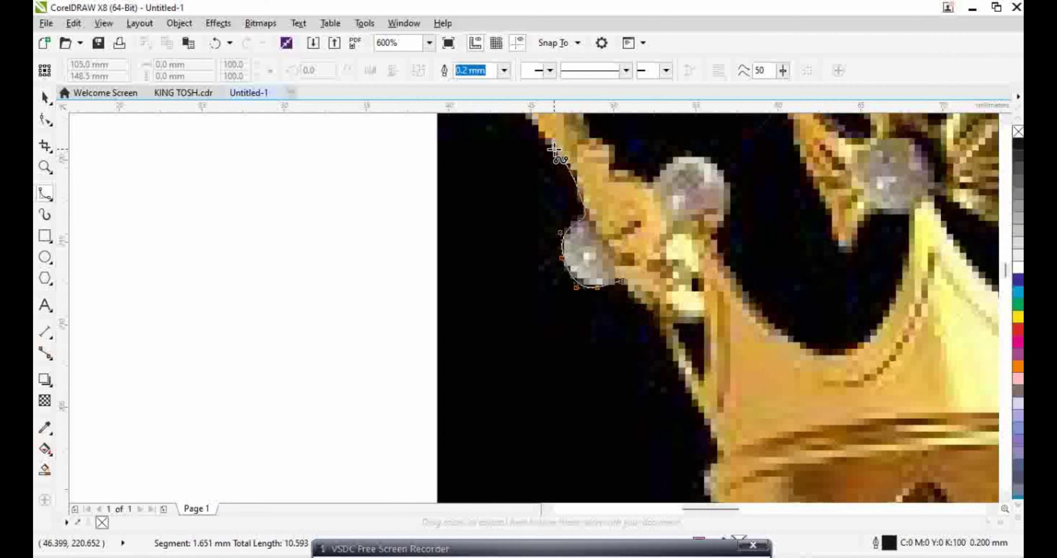
{"action": "mouse_move", "coordinate": [554, 150]}
{"action": "left_mouse_down"}
{"action": "mouse_move", "coordinate": [522, 82]}
{"action": "mouse_move", "coordinate": [511, 164]}
{"action": "mouse_move", "coordinate": [533, 244]}
{"action": "mouse_move", "coordinate": [496, 203]}
{"action": "left_mouse_up"}
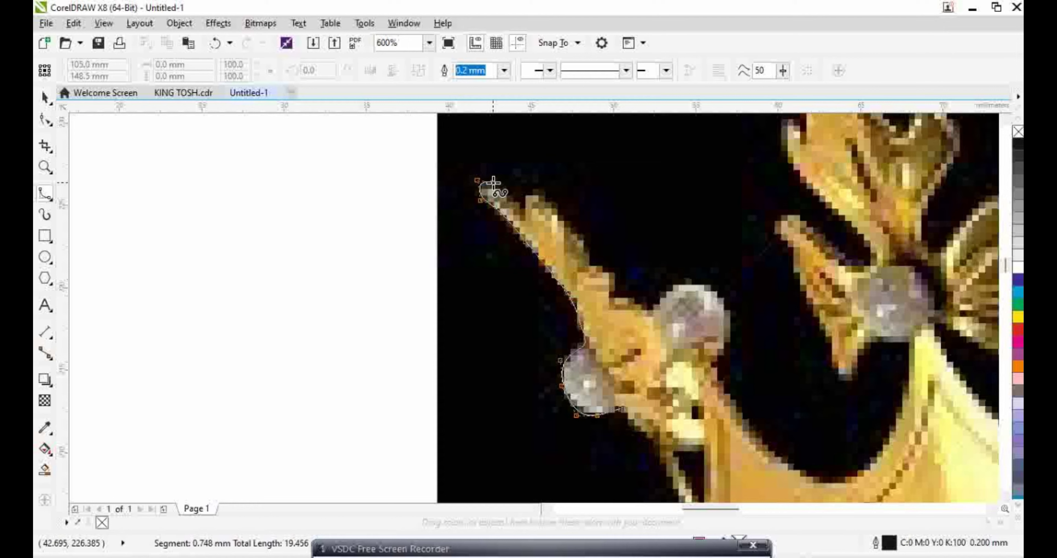
{"action": "left_click", "coordinate": [515, 202]}
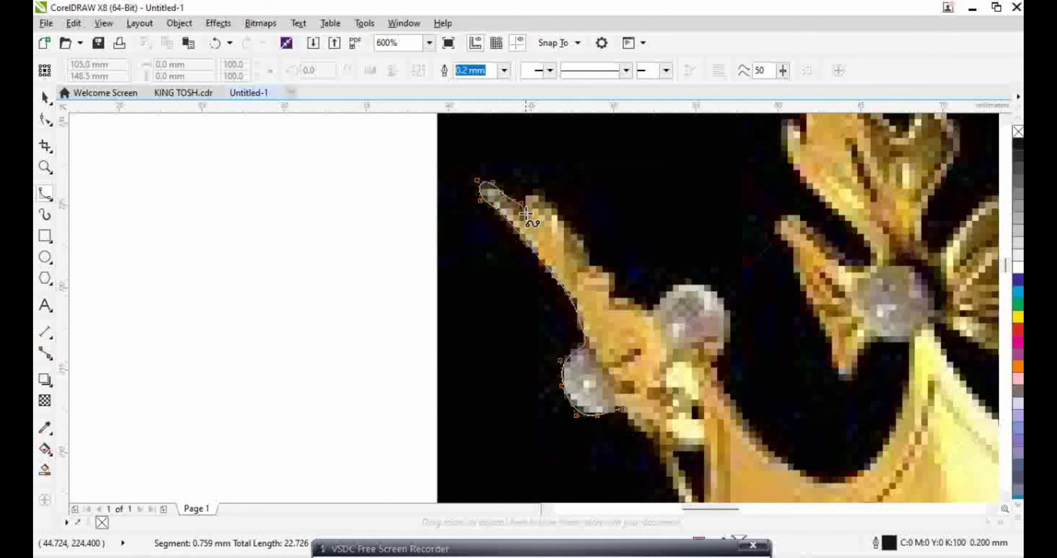
{"action": "left_click_drag", "start_coordinate": [540, 190], "coordinate": [574, 233]}
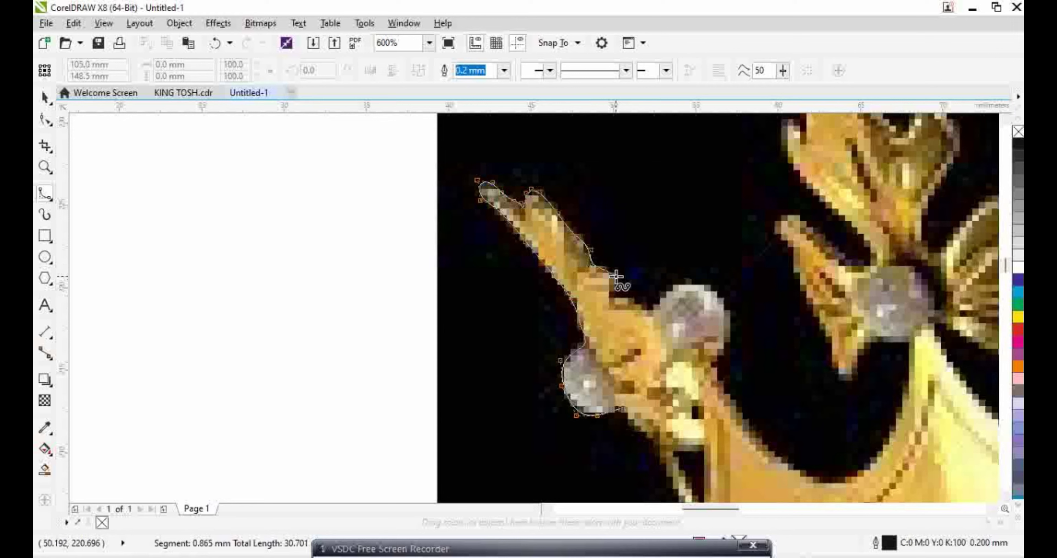
{"action": "left_click", "coordinate": [613, 293]}
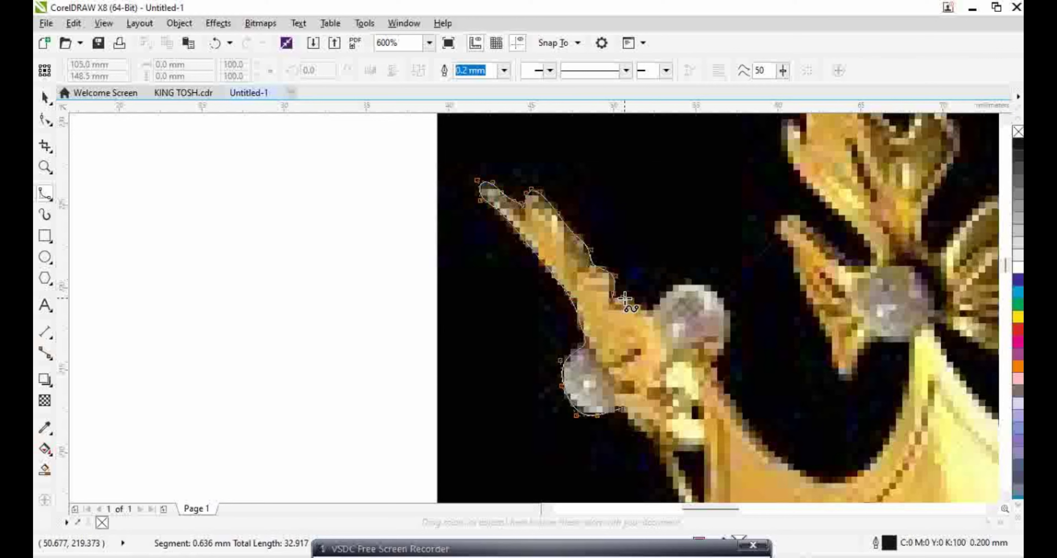
Trace around the bead and down the crown's lower edge to the dark notch
{"action": "left_click", "coordinate": [660, 304]}
{"action": "left_click", "coordinate": [670, 286]}
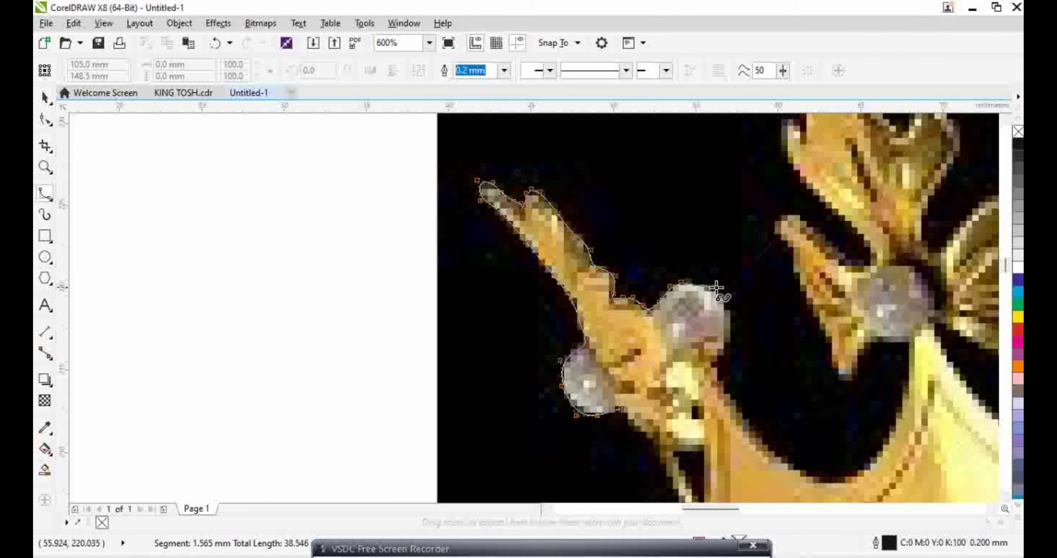
{"action": "left_click", "coordinate": [725, 295]}
{"action": "left_click", "coordinate": [730, 321]}
{"action": "left_click", "coordinate": [729, 347]}
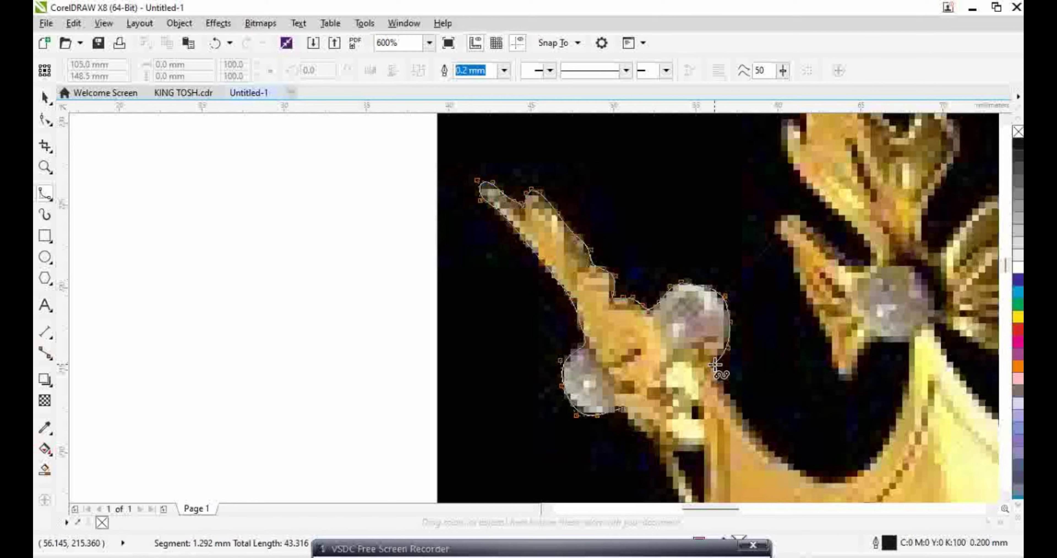
{"action": "left_click", "coordinate": [715, 364]}
{"action": "left_click", "coordinate": [731, 397]}
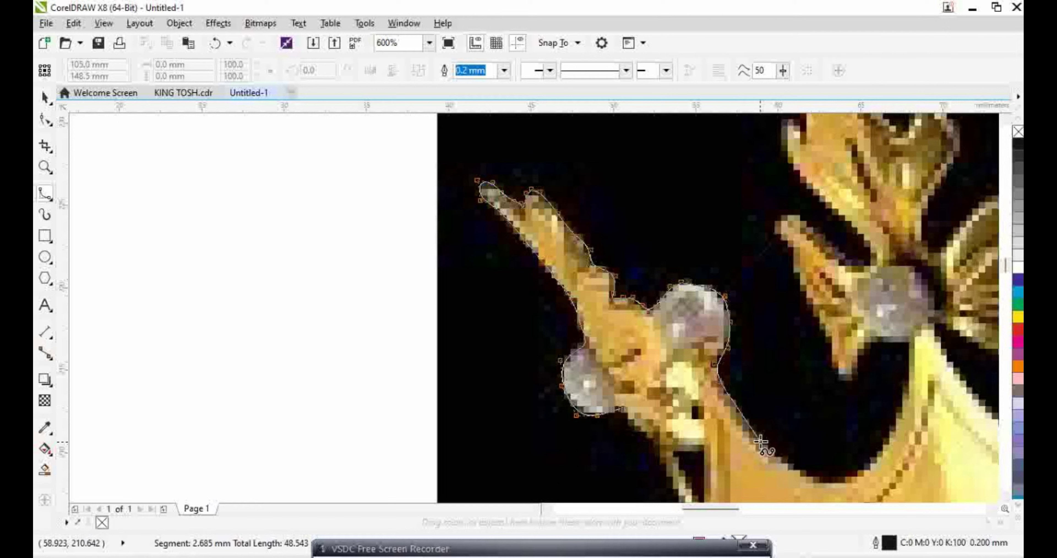
{"action": "left_click", "coordinate": [774, 459]}
{"action": "left_click", "coordinate": [819, 482]}
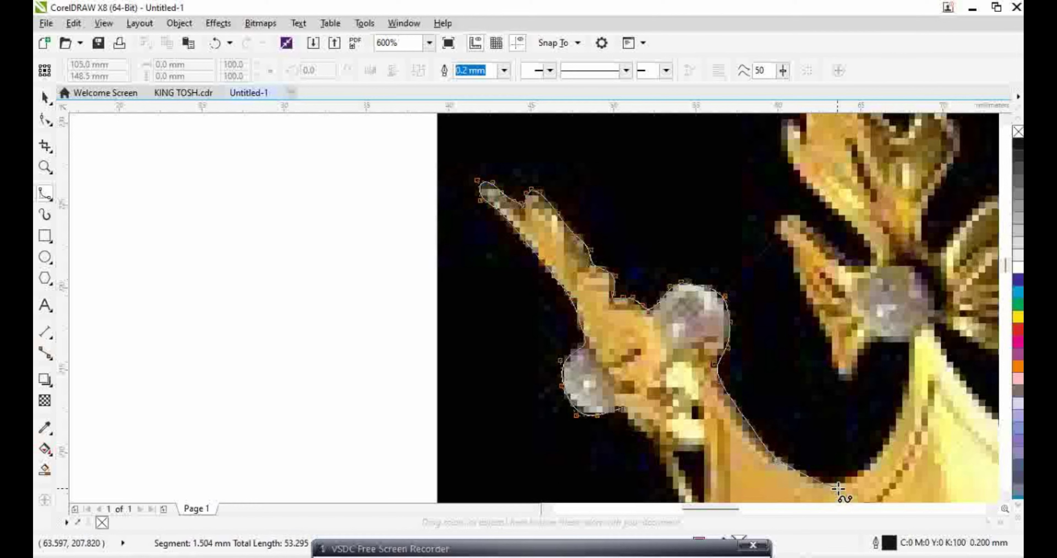
{"action": "left_click", "coordinate": [838, 487]}
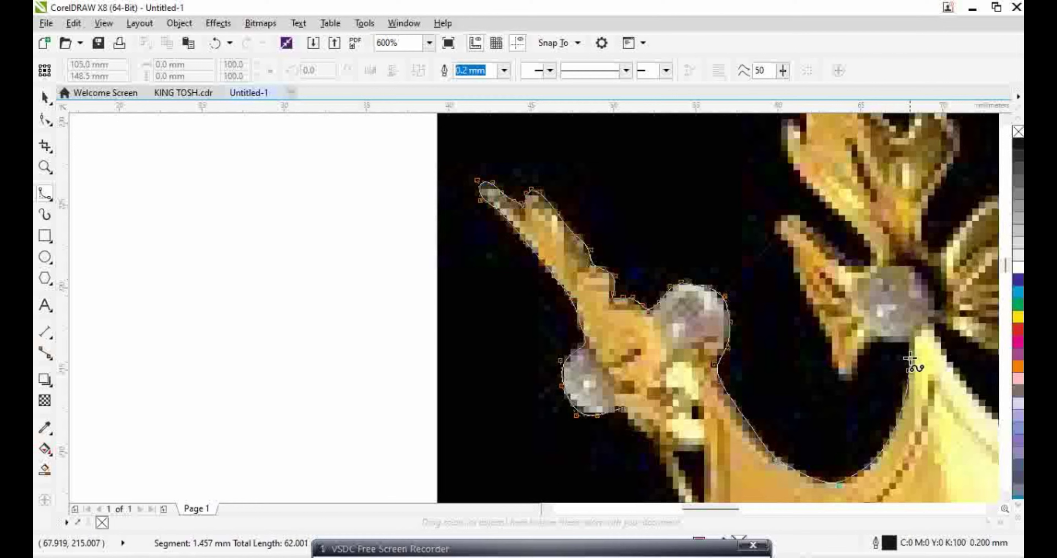
{"action": "left_click", "coordinate": [909, 341]}
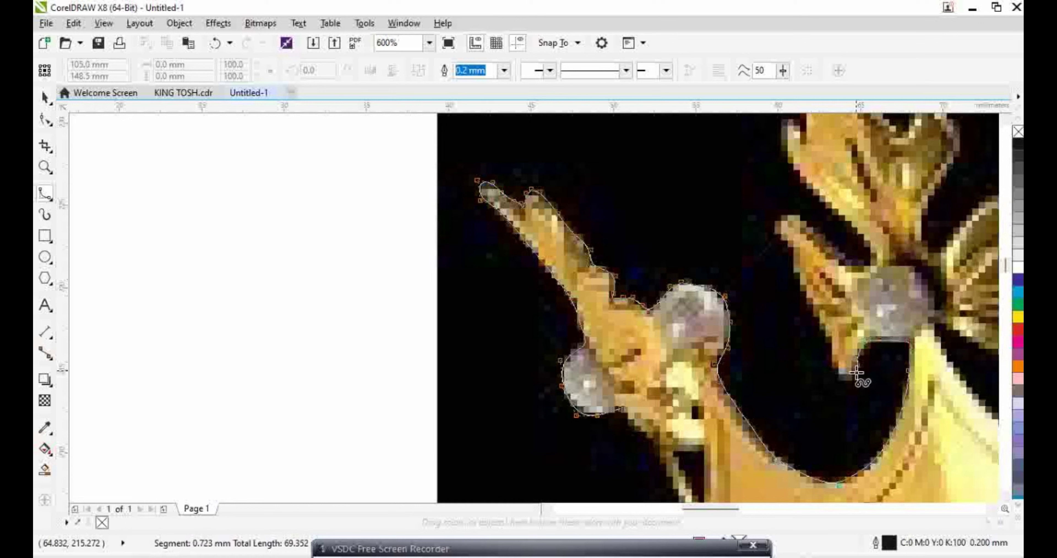
{"action": "left_click", "coordinate": [846, 380]}
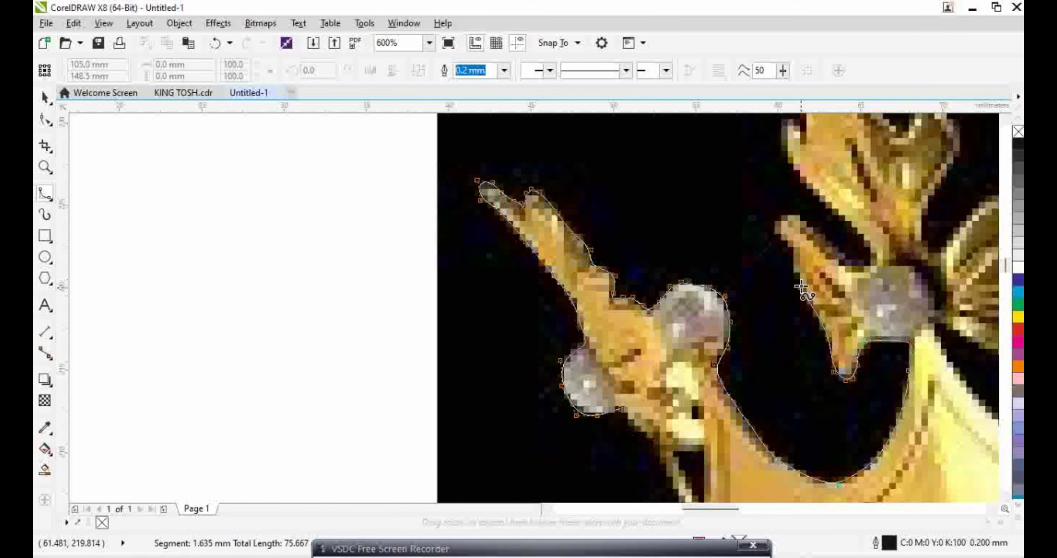
Trace up the ornament's side past its bead to the ornament's top
{"action": "left_click", "coordinate": [778, 228]}
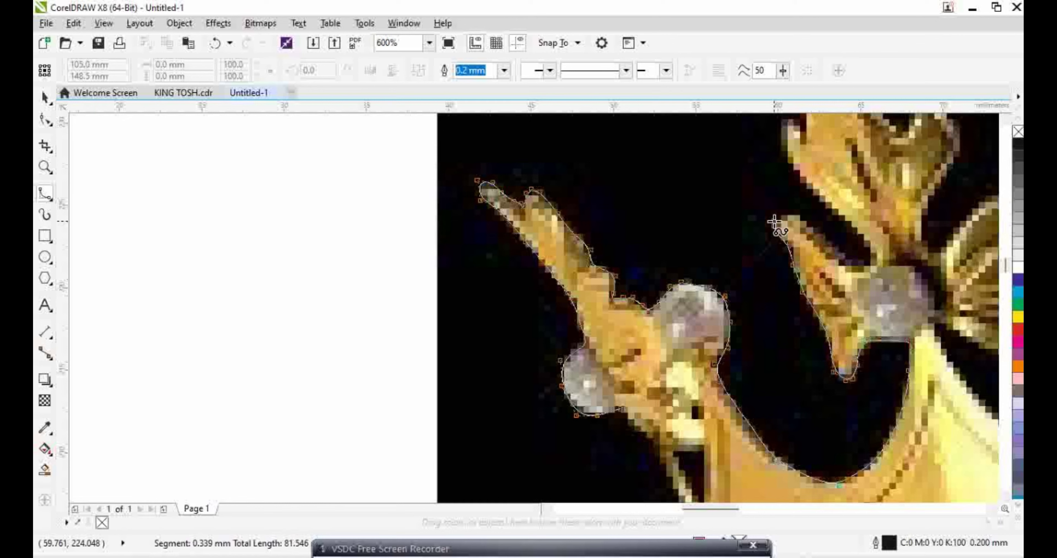
{"action": "left_click", "coordinate": [795, 213]}
{"action": "left_click", "coordinate": [810, 224]}
{"action": "left_click", "coordinate": [828, 239]}
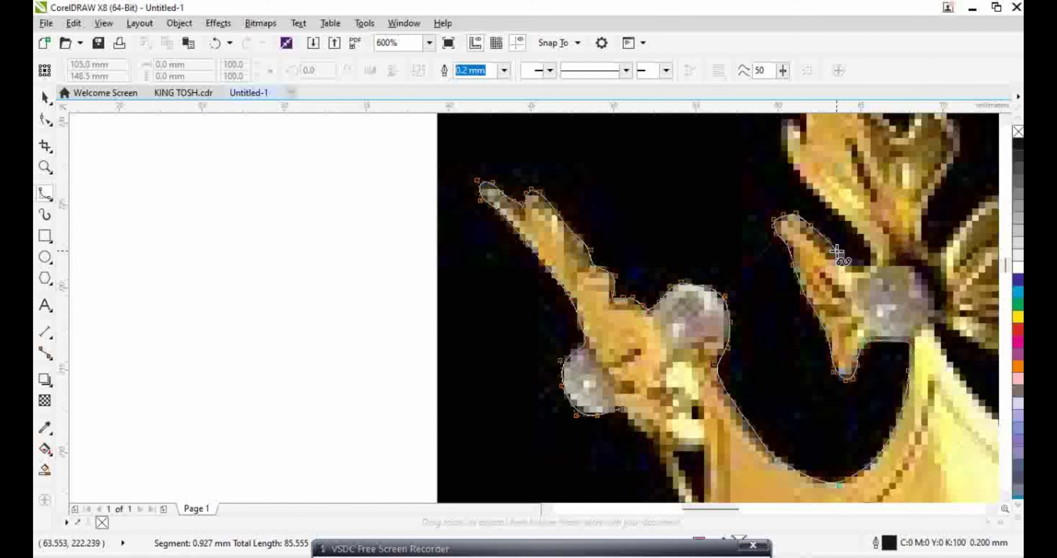
{"action": "left_click", "coordinate": [870, 269]}
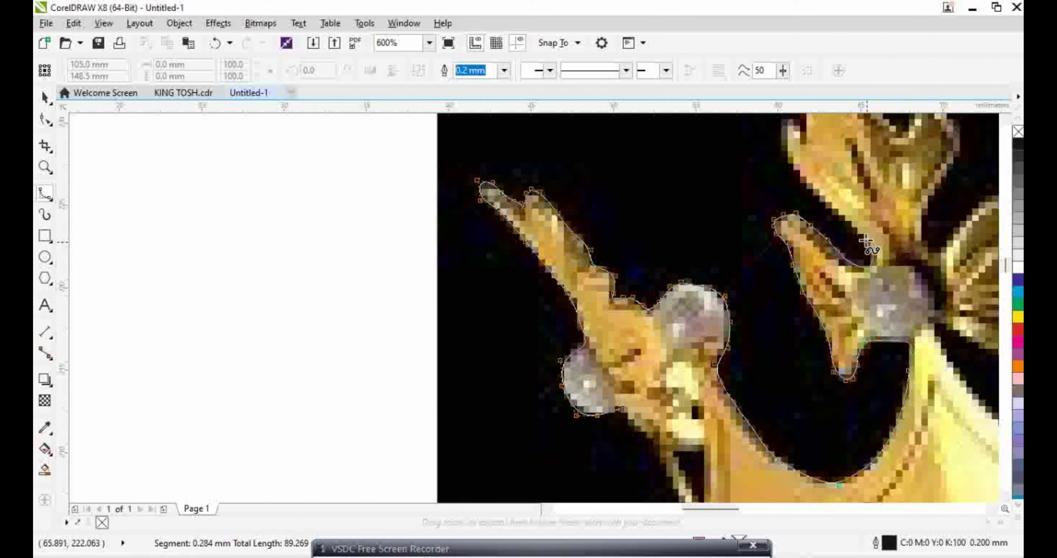
{"action": "left_click", "coordinate": [829, 211]}
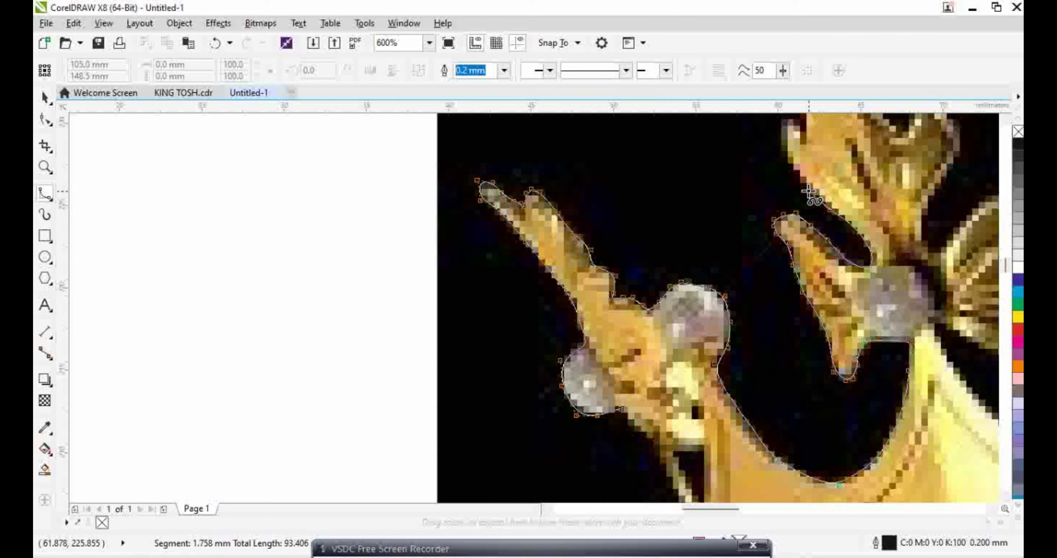
{"action": "left_click", "coordinate": [782, 148]}
{"action": "left_click", "coordinate": [779, 134]}
{"action": "scroll", "coordinate": [783, 135], "scroll_direction": "up", "scroll_amount": 3}
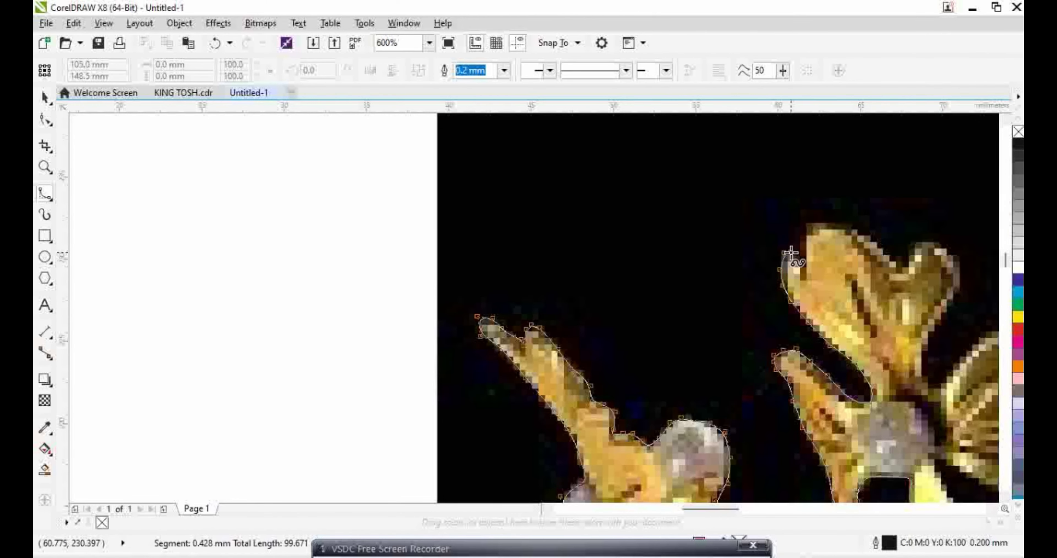
Outline the flower ornament's top petal and right petal
{"action": "left_click", "coordinate": [791, 253]}
{"action": "left_click", "coordinate": [804, 226]}
{"action": "left_click", "coordinate": [813, 221]}
{"action": "left_click", "coordinate": [847, 224]}
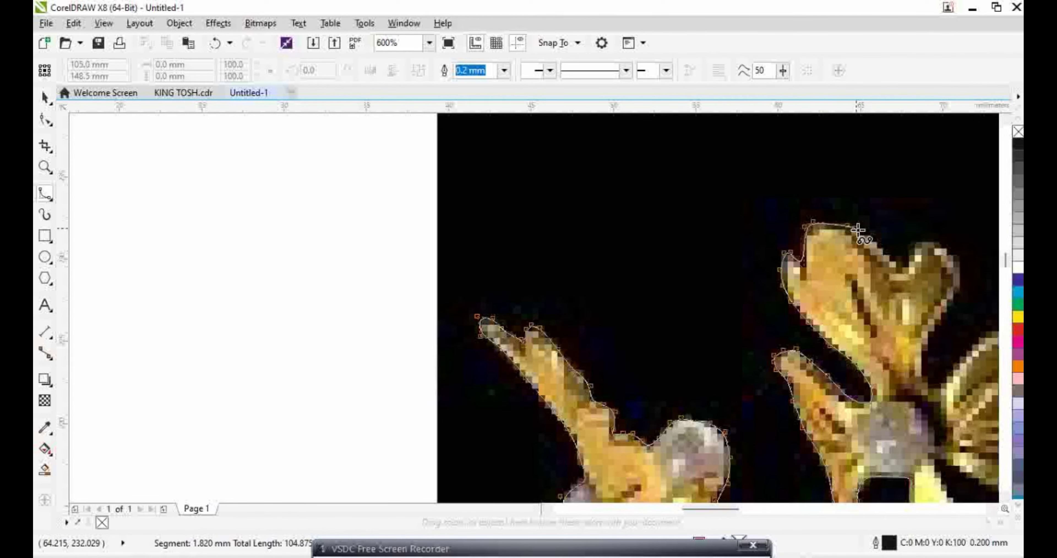
{"action": "left_click", "coordinate": [867, 238]}
{"action": "left_click", "coordinate": [903, 267]}
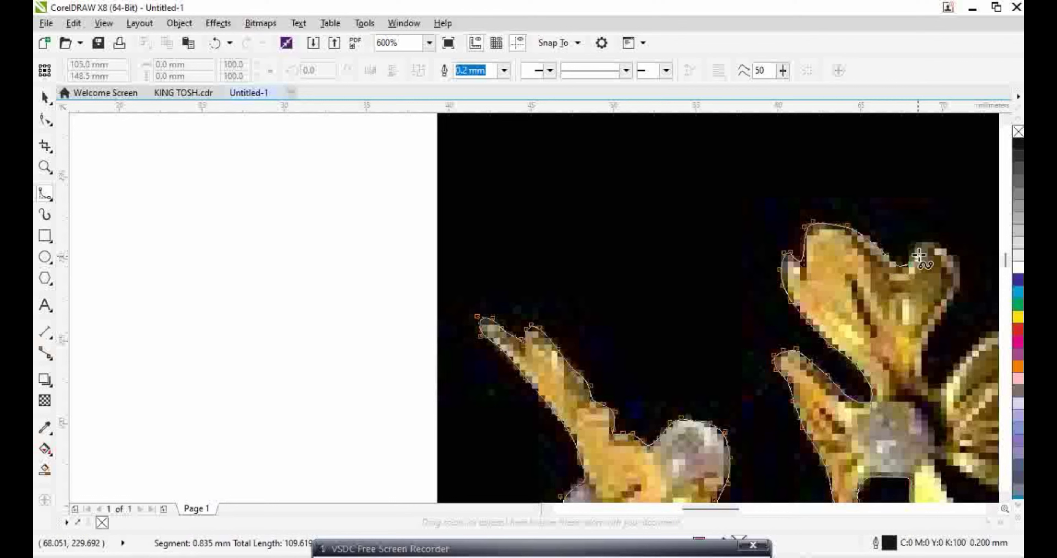
{"action": "left_click", "coordinate": [960, 265]}
{"action": "left_click", "coordinate": [961, 286]}
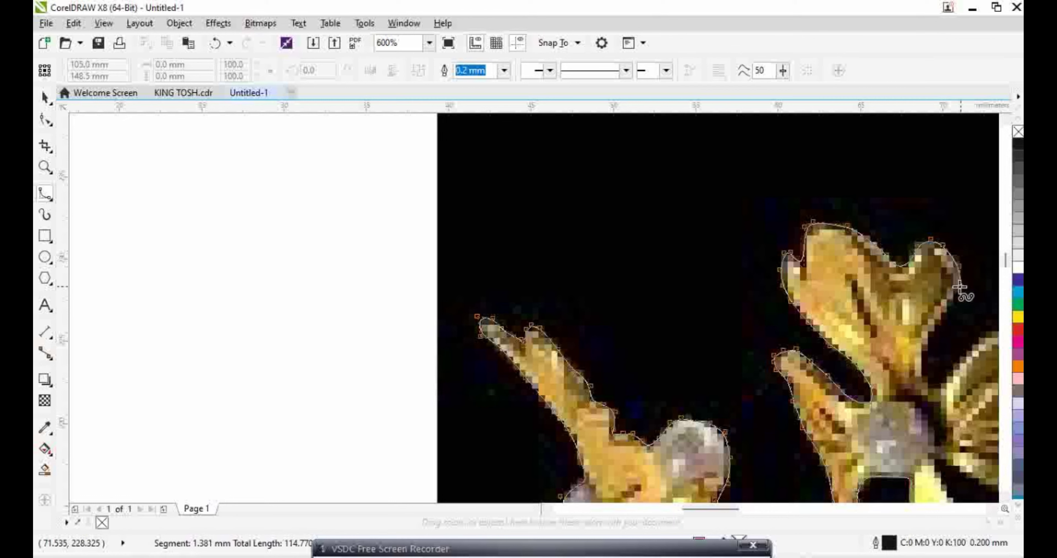
{"action": "left_click", "coordinate": [925, 359]}
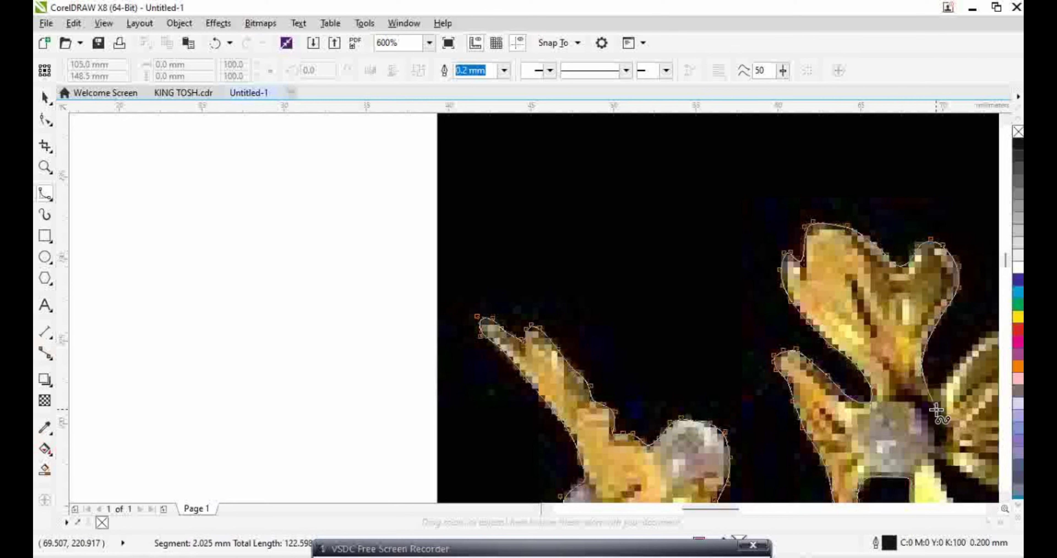
{"action": "scroll", "coordinate": [924, 363], "scroll_direction": "right", "scroll_amount": 5}
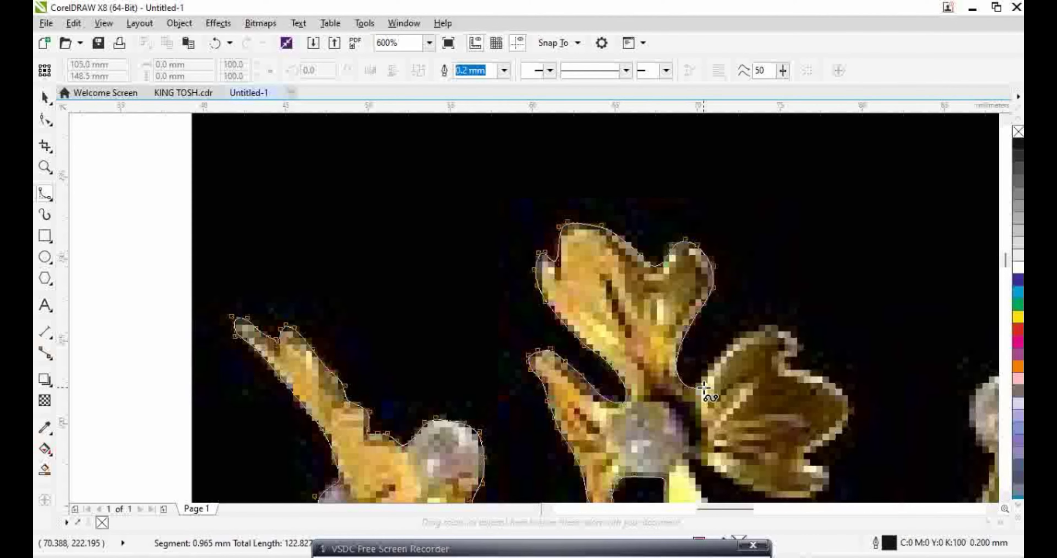
Trace down the side petal to its tip and end the curve
{"action": "left_click", "coordinate": [775, 323]}
{"action": "left_click", "coordinate": [799, 334]}
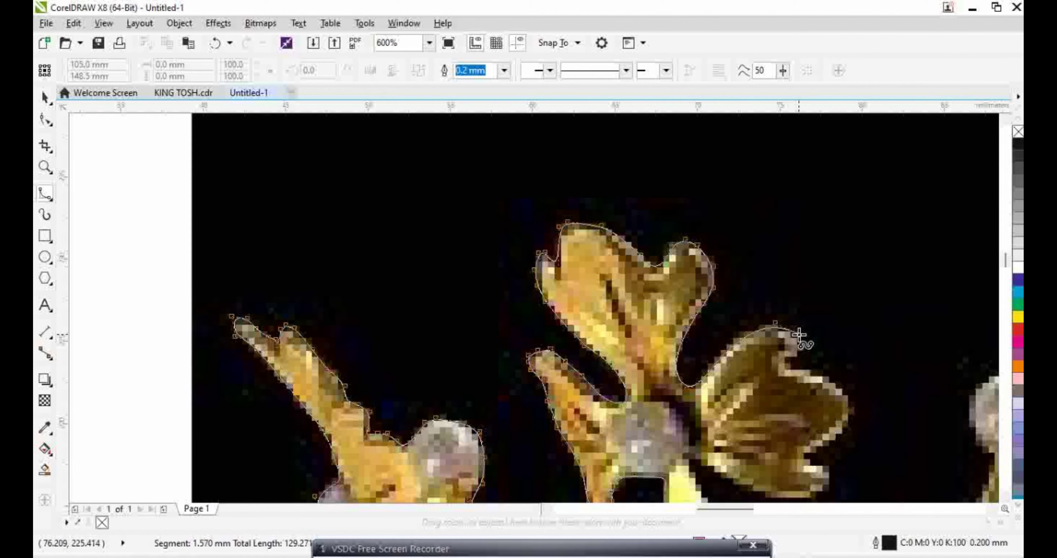
{"action": "left_click", "coordinate": [810, 366]}
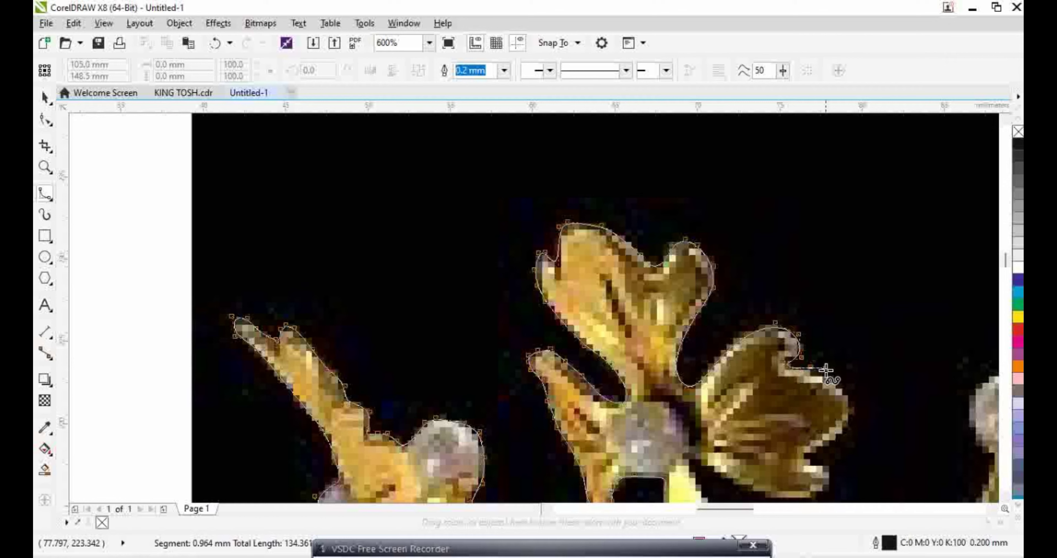
{"action": "left_click", "coordinate": [841, 386]}
{"action": "left_click", "coordinate": [858, 420]}
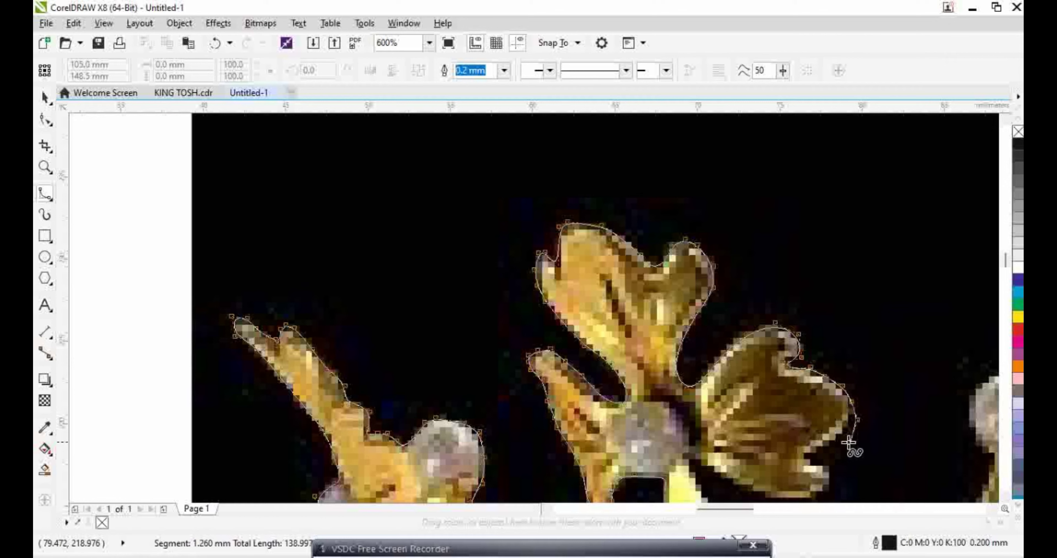
{"action": "key", "text": "space"}
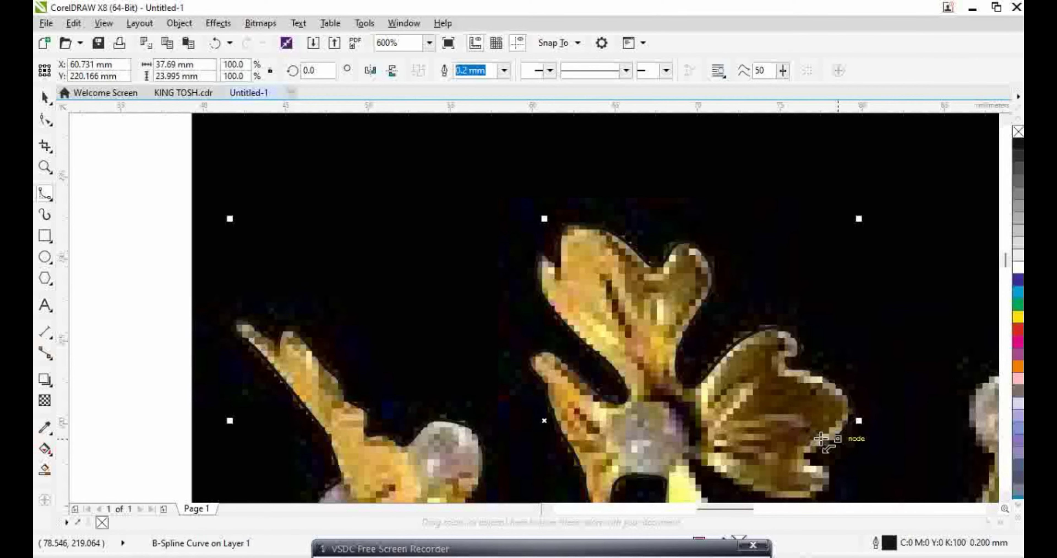
Drag the outline's control points and end point with the Shape tool to hug the petal edge
{"action": "key", "text": "F10"}
{"action": "scroll", "coordinate": [802, 463], "scroll_direction": "up", "scroll_amount": 2}
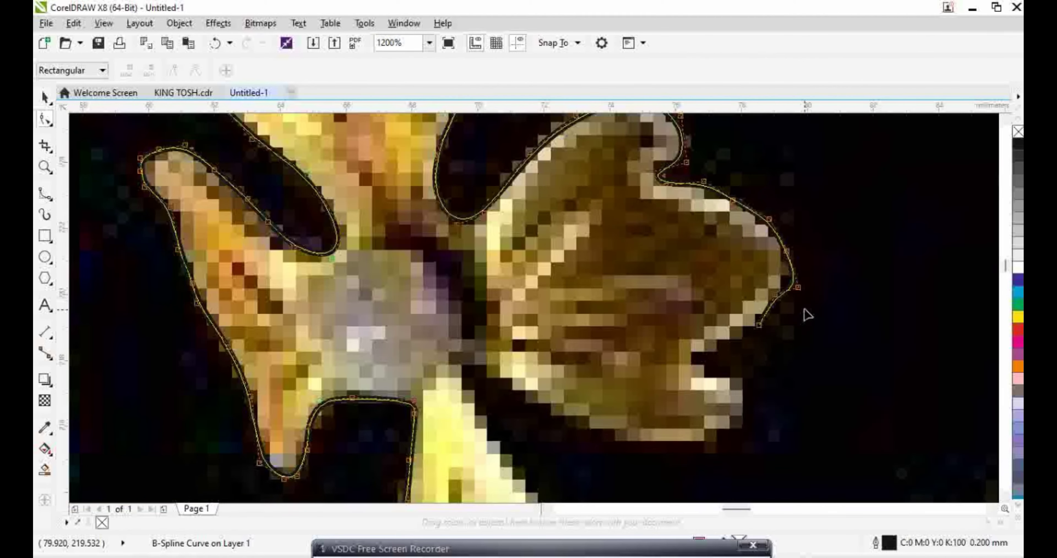
{"action": "scroll", "coordinate": [808, 315], "scroll_direction": "up", "scroll_amount": 2}
{"action": "left_click_drag", "start_coordinate": [790, 265], "coordinate": [786, 217]}
{"action": "left_click_drag", "start_coordinate": [779, 266], "coordinate": [768, 249]}
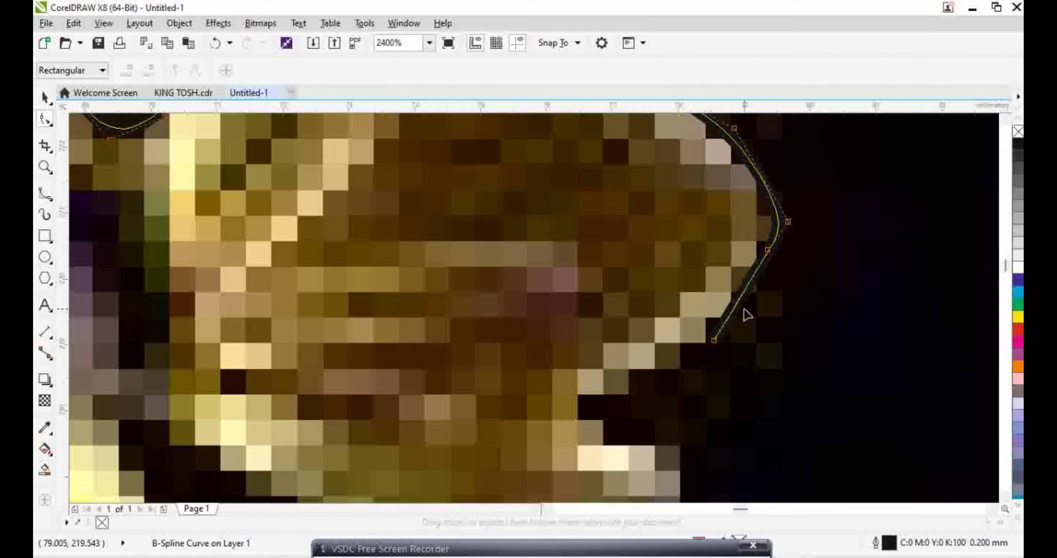
{"action": "left_click_drag", "start_coordinate": [726, 332], "coordinate": [771, 285]}
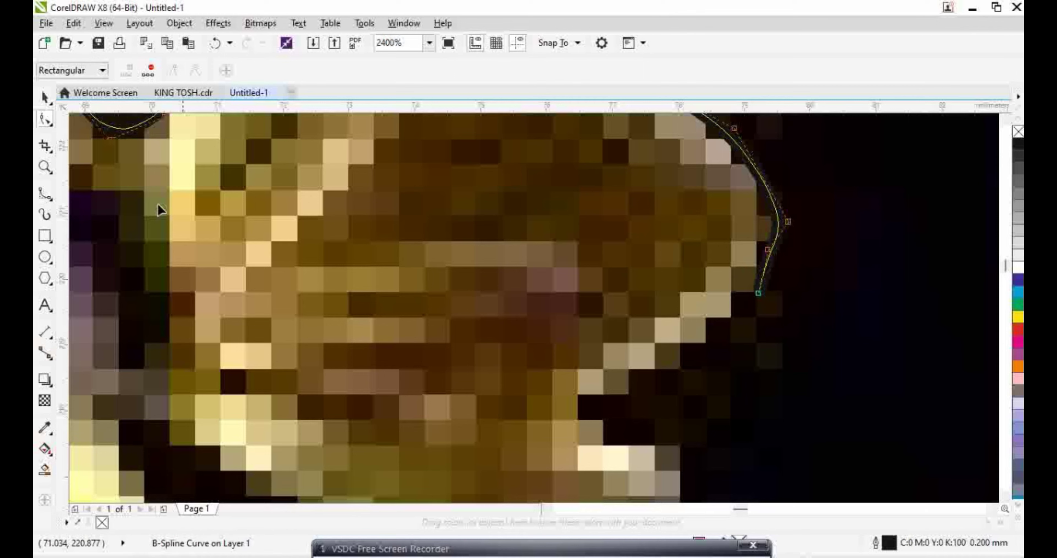
Extend the B-spline further down the ornament's right edge and finish it, about 142.4 mm long
{"action": "left_click", "coordinate": [45, 194]}
{"action": "left_click", "coordinate": [759, 293]}
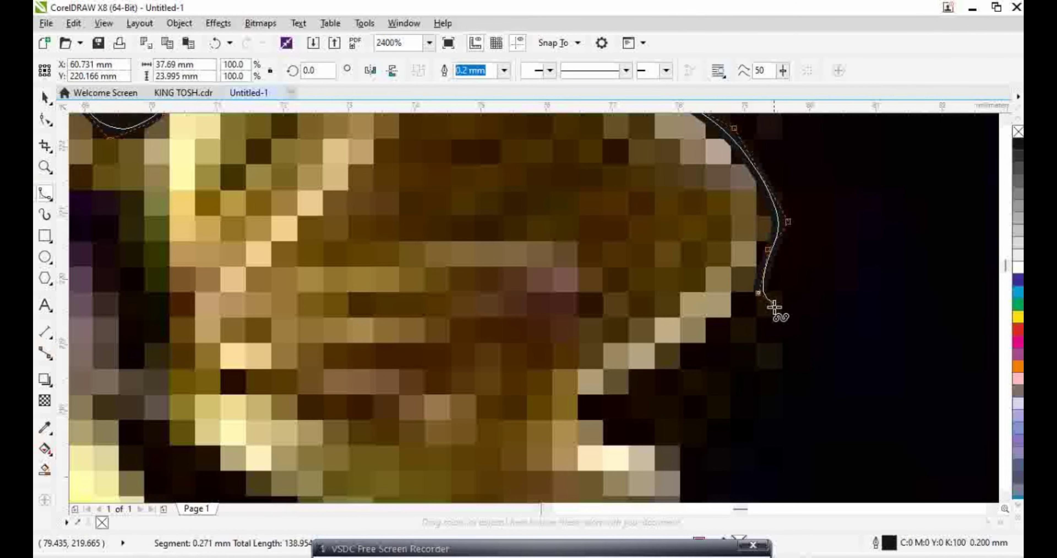
{"action": "left_click", "coordinate": [774, 308]}
{"action": "left_click", "coordinate": [739, 380]}
{"action": "left_click", "coordinate": [701, 436]}
{"action": "left_click", "coordinate": [678, 459]}
{"action": "scroll", "coordinate": [677, 460], "scroll_direction": "down", "scroll_amount": 3}
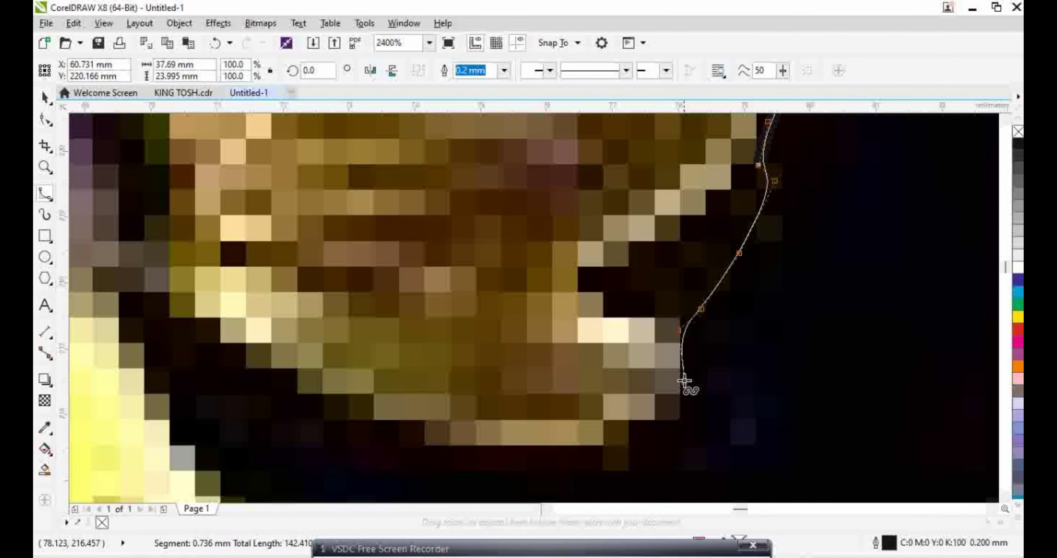
{"action": "double_click", "coordinate": [679, 375]}
{"action": "scroll", "coordinate": [603, 299], "scroll_direction": "up", "scroll_amount": 2}
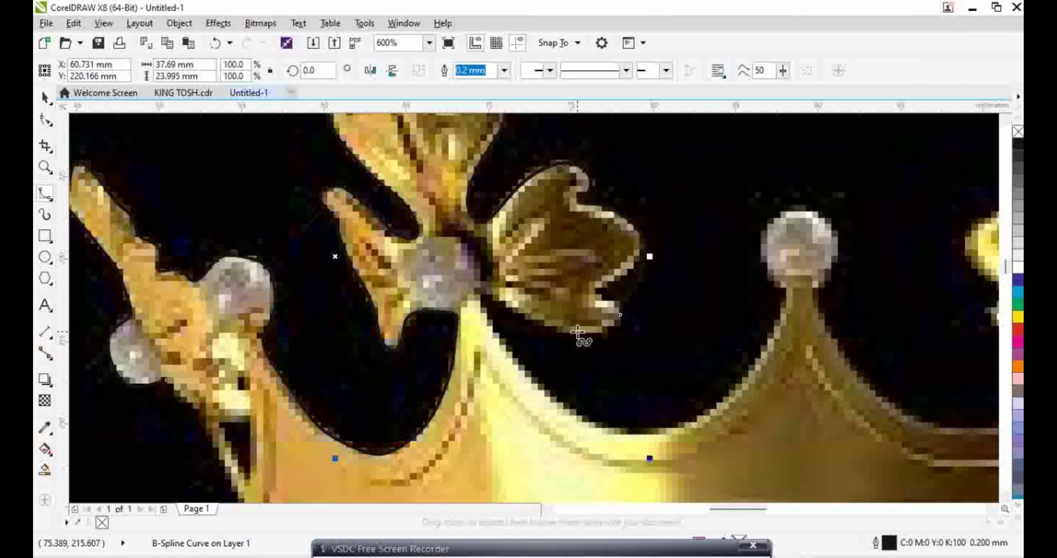
{"action": "scroll", "coordinate": [607, 267], "scroll_direction": "down", "scroll_amount": 1}
{"action": "scroll", "coordinate": [607, 268], "scroll_direction": "up", "scroll_amount": 2}
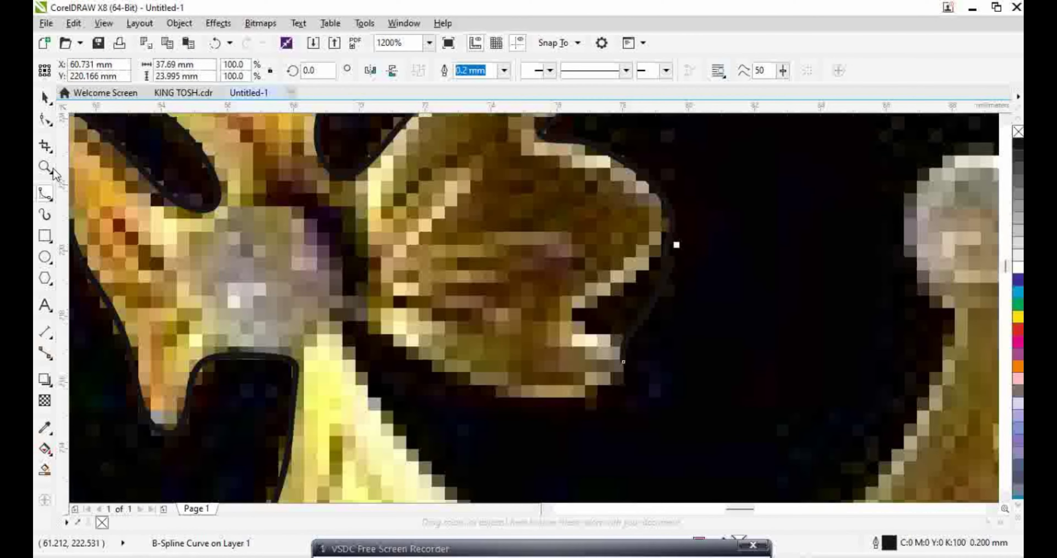
Undo the last curve point and resume the B-spline outline from its end point
{"action": "left_click", "coordinate": [215, 43]}
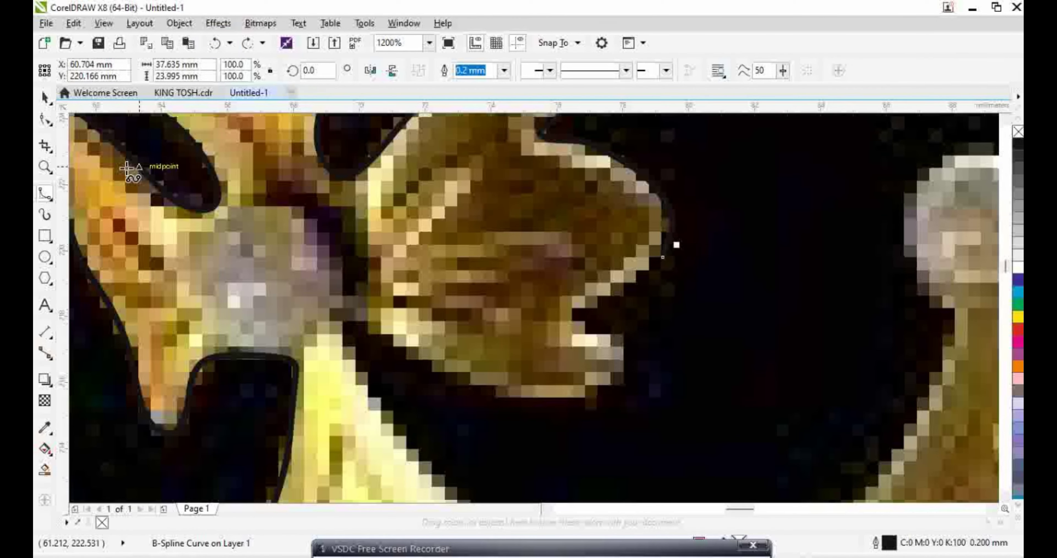
{"action": "left_click", "coordinate": [45, 119]}
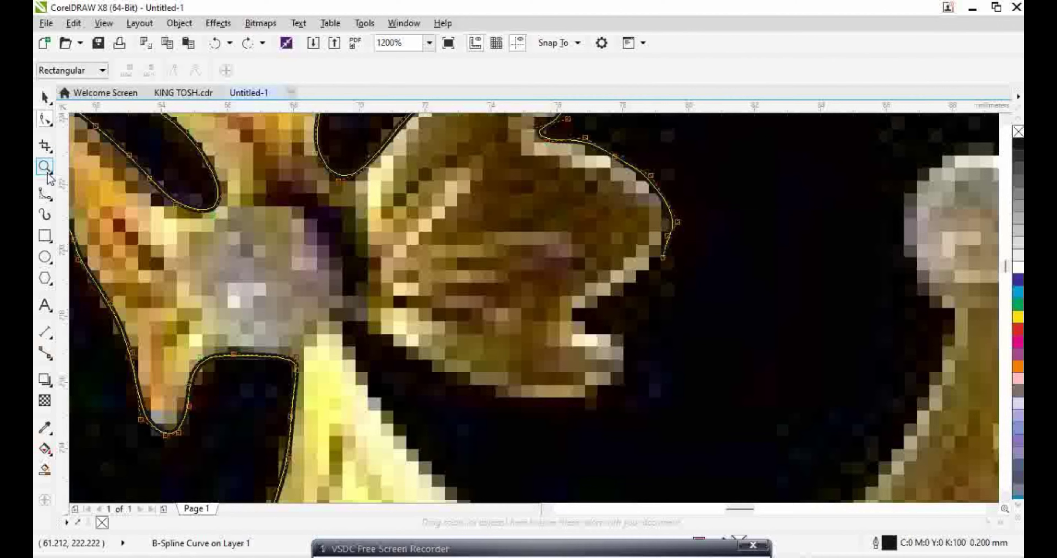
{"action": "left_click", "coordinate": [45, 192]}
{"action": "left_click", "coordinate": [662, 257]}
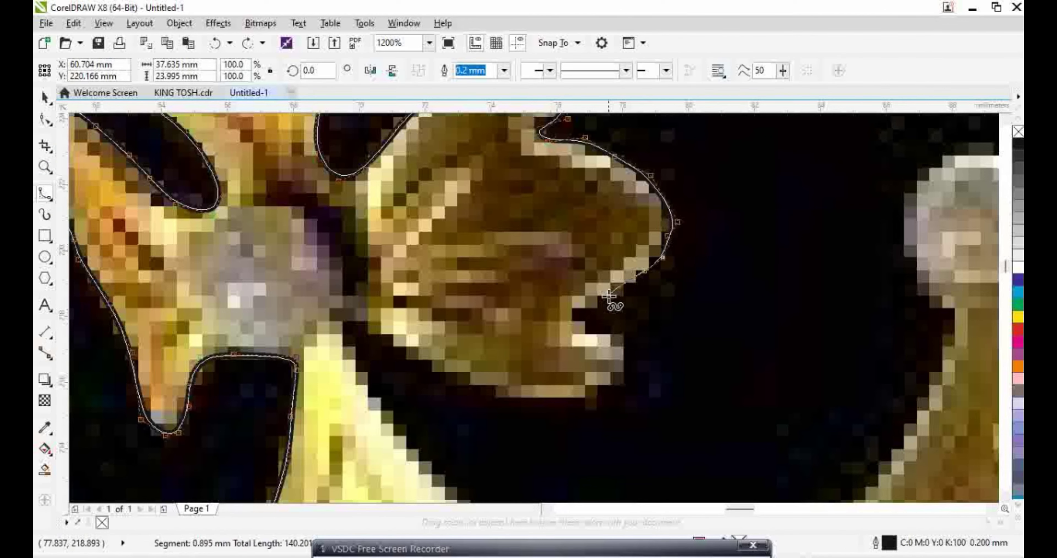
Trace the outline down around the figure with a series of nodes
{"action": "left_click", "coordinate": [597, 337]}
{"action": "left_click", "coordinate": [618, 335]}
{"action": "left_click", "coordinate": [627, 337]}
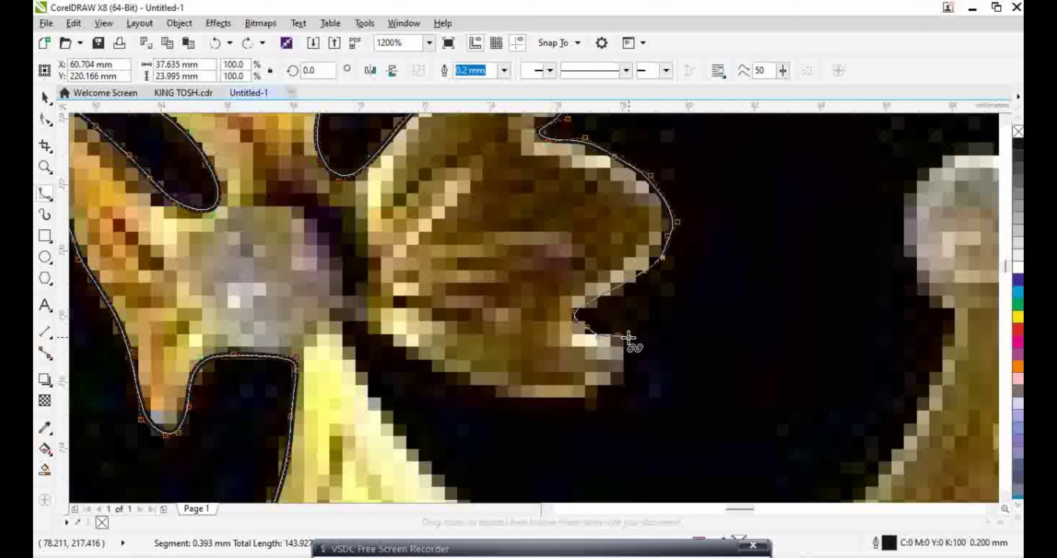
{"action": "left_click", "coordinate": [623, 372]}
{"action": "left_click", "coordinate": [608, 393]}
{"action": "left_click", "coordinate": [594, 397]}
{"action": "left_click", "coordinate": [588, 409]}
Extend the outline left along the dark edge to the shoulder's top
{"action": "left_click", "coordinate": [555, 407]}
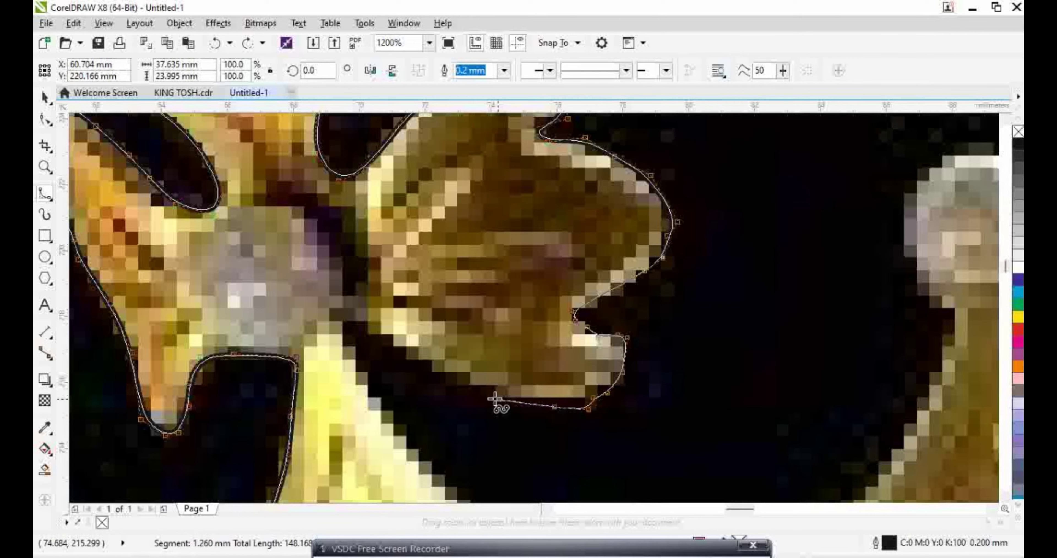
{"action": "left_click", "coordinate": [491, 397]}
{"action": "left_click", "coordinate": [451, 386]}
{"action": "left_click", "coordinate": [409, 358]}
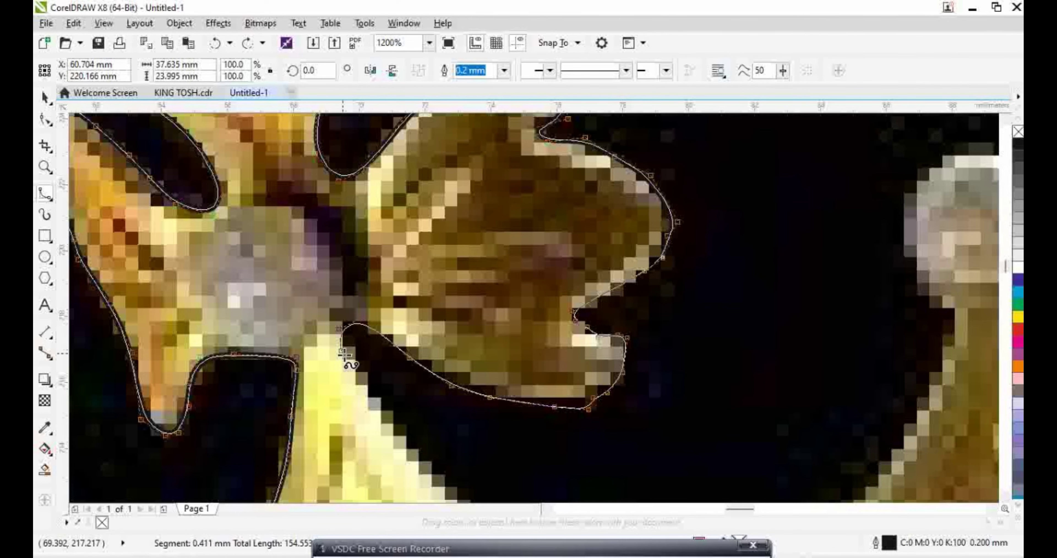
{"action": "left_click", "coordinate": [352, 362]}
{"action": "scroll", "coordinate": [370, 348], "scroll_direction": "down", "scroll_amount": 3}
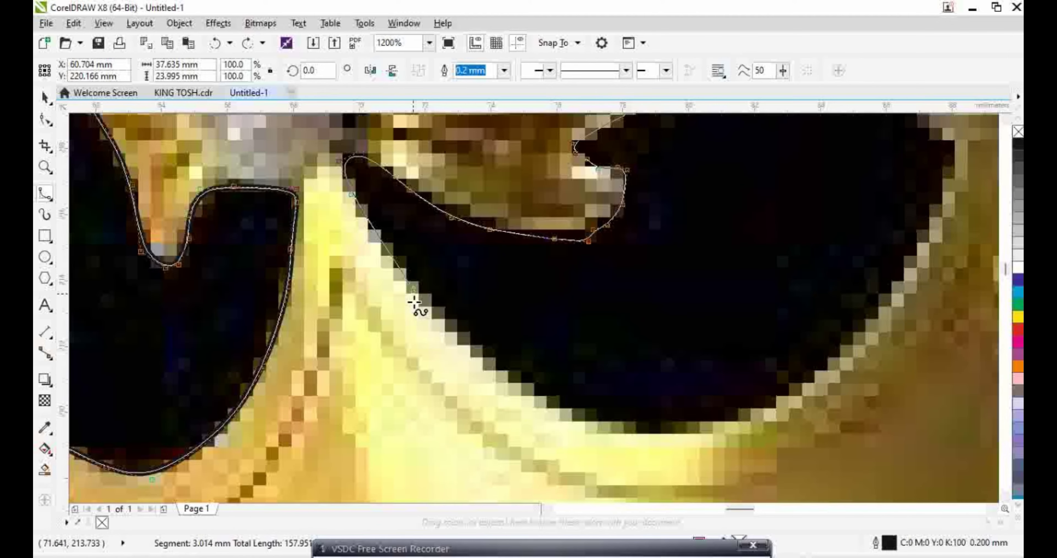
Continue the outline down and right along the yellow edge
{"action": "left_click", "coordinate": [414, 289]}
{"action": "left_click", "coordinate": [470, 339]}
{"action": "left_click", "coordinate": [530, 393]}
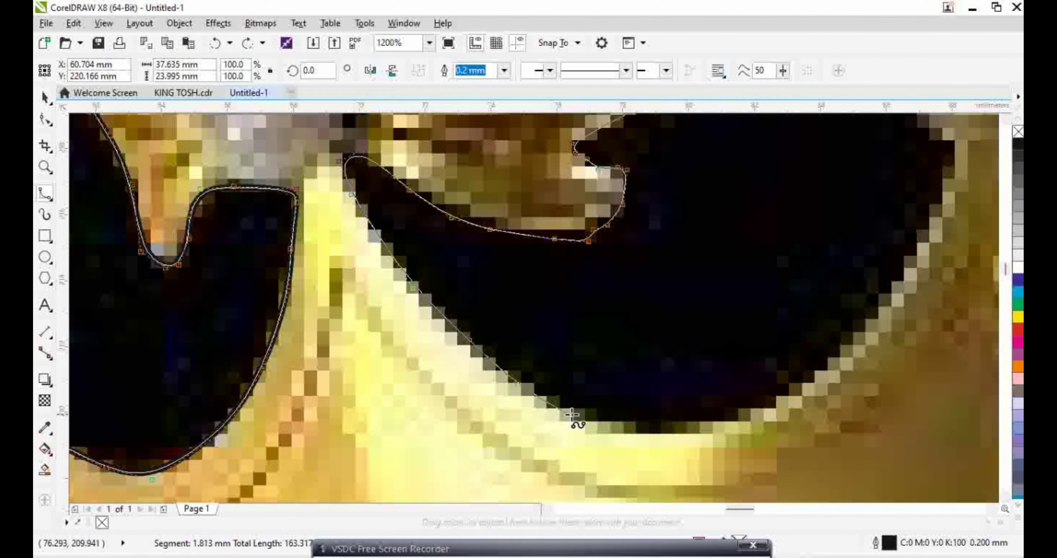
{"action": "left_click", "coordinate": [576, 418]}
{"action": "left_click", "coordinate": [637, 429]}
Carry the outline up the neighbouring figure's right edge
{"action": "left_click", "coordinate": [704, 427]}
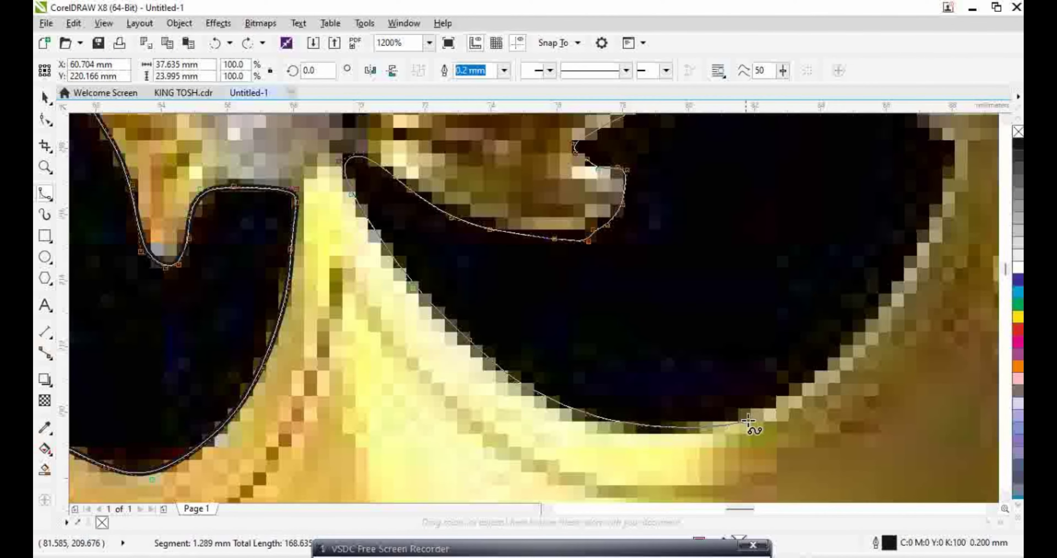
{"action": "left_click", "coordinate": [767, 409]}
{"action": "left_click", "coordinate": [820, 381]}
{"action": "left_click", "coordinate": [867, 348]}
{"action": "left_click", "coordinate": [902, 270]}
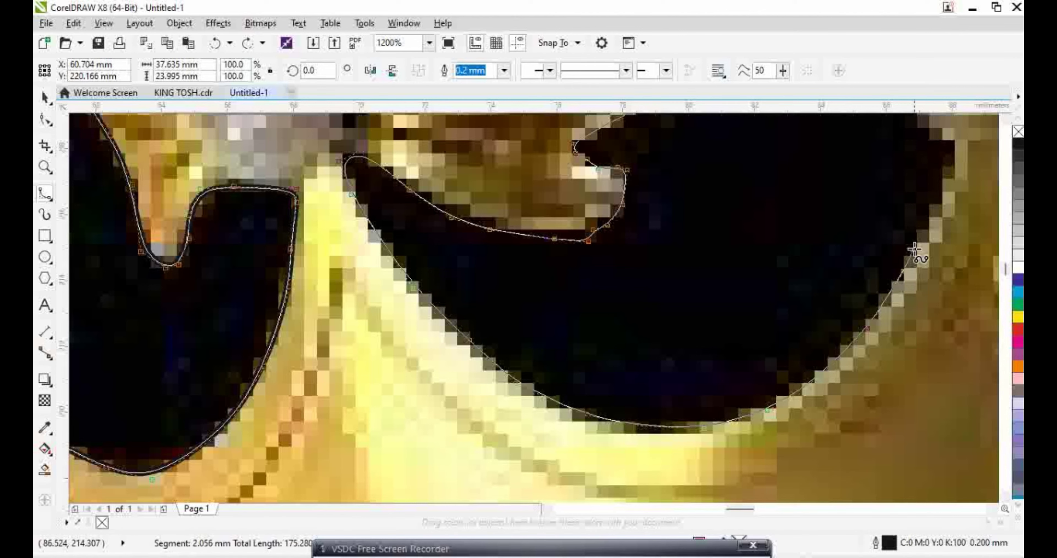
{"action": "left_click", "coordinate": [938, 223]}
{"action": "left_click", "coordinate": [949, 154]}
{"action": "scroll", "coordinate": [945, 138], "scroll_direction": "up", "scroll_amount": 3}
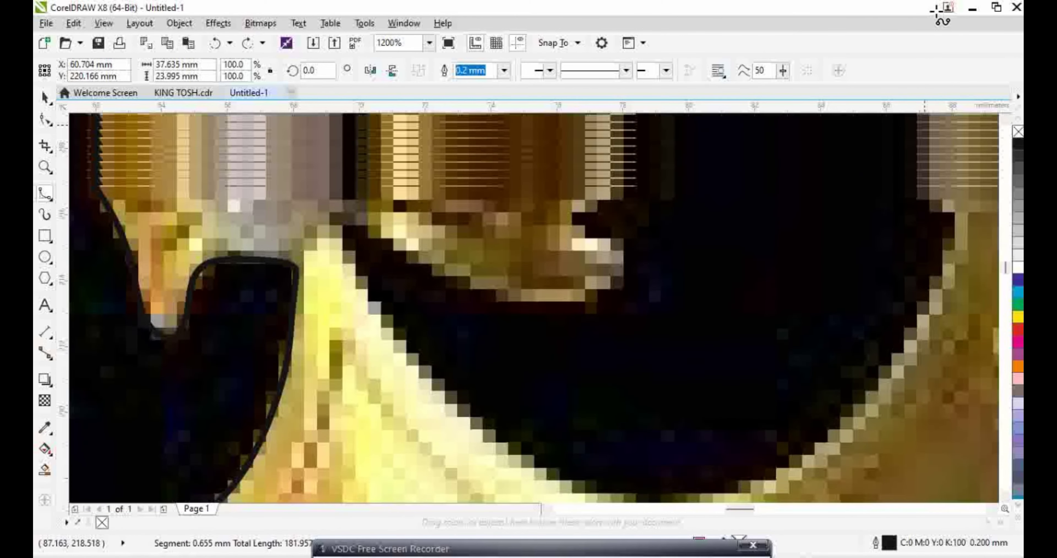
{"action": "left_click", "coordinate": [919, 280]}
{"action": "left_click", "coordinate": [900, 185]}
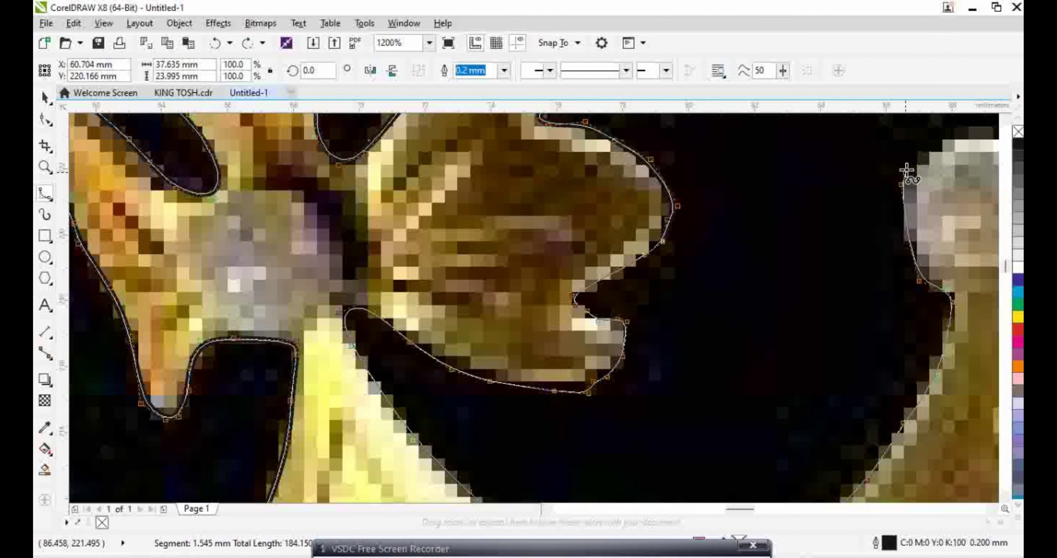
{"action": "left_click", "coordinate": [918, 157]}
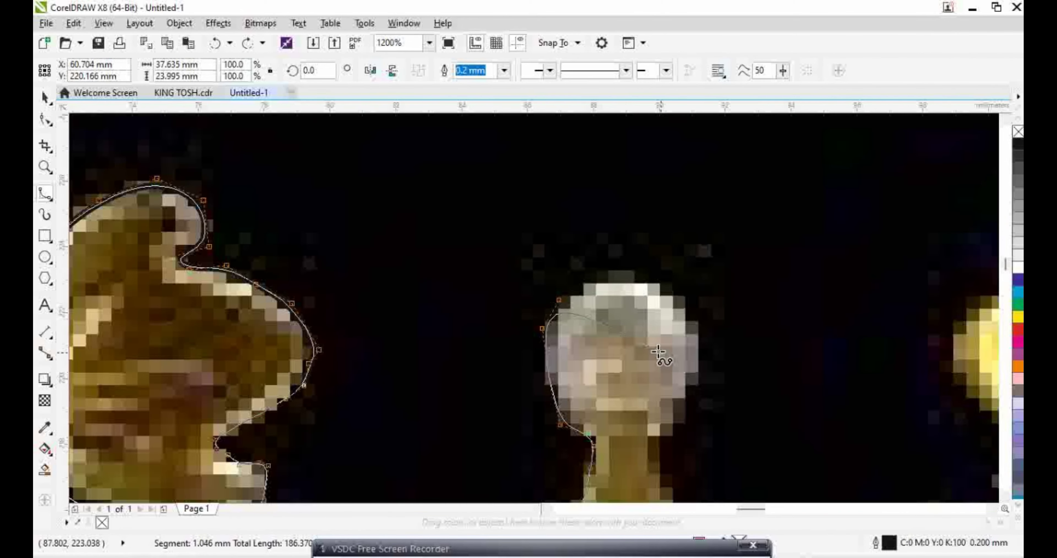
Outline the top and right of the head, then down the neck
{"action": "left_click", "coordinate": [619, 270]}
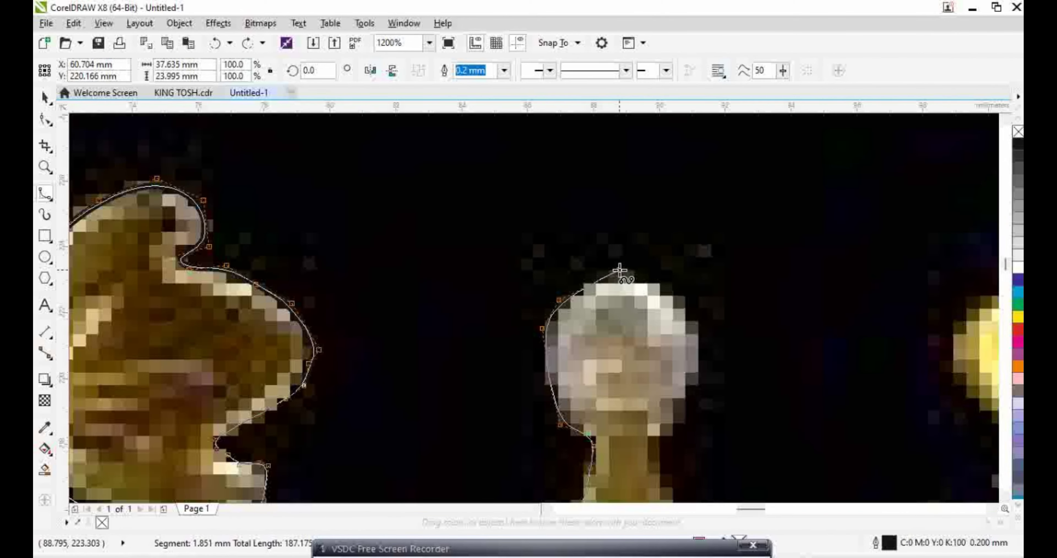
{"action": "left_click", "coordinate": [666, 283]}
{"action": "left_click", "coordinate": [686, 307]}
{"action": "left_click", "coordinate": [708, 340]}
{"action": "left_click", "coordinate": [691, 389]}
{"action": "left_click", "coordinate": [675, 423]}
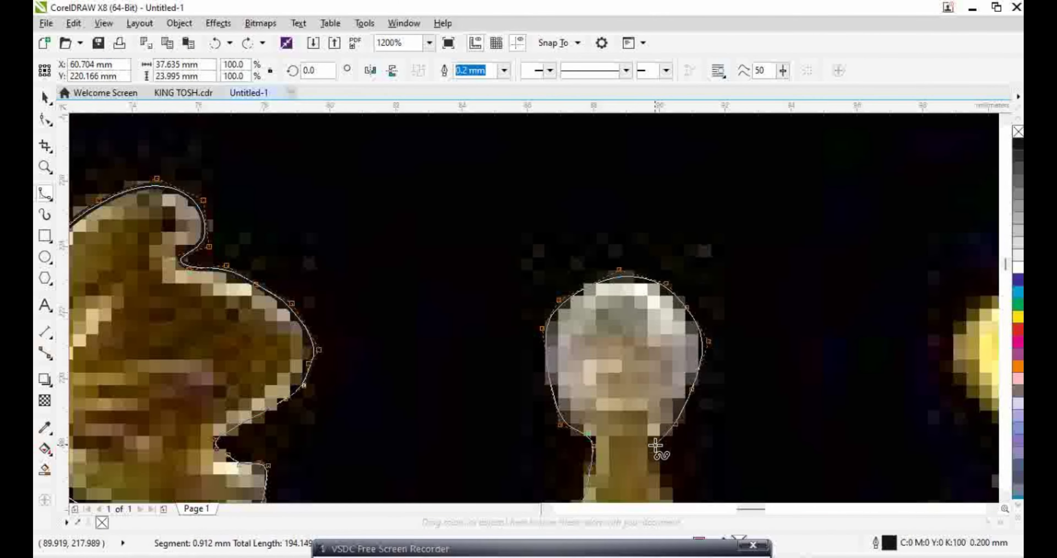
{"action": "left_click", "coordinate": [655, 444]}
{"action": "left_click", "coordinate": [664, 468]}
{"action": "scroll", "coordinate": [665, 476], "scroll_direction": "down", "scroll_amount": 4}
Continue the outline down the neck's right edge onto the shoulder
{"action": "left_click", "coordinate": [675, 336]}
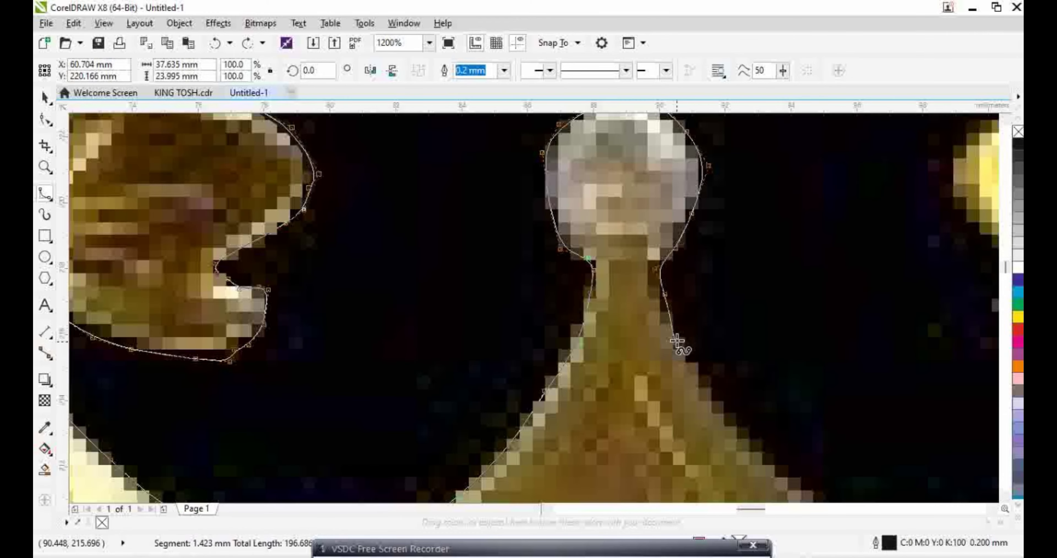
{"action": "left_click", "coordinate": [703, 380]}
{"action": "left_click", "coordinate": [733, 421]}
{"action": "left_click", "coordinate": [779, 469]}
{"action": "scroll", "coordinate": [788, 482], "scroll_direction": "down", "scroll_amount": 3}
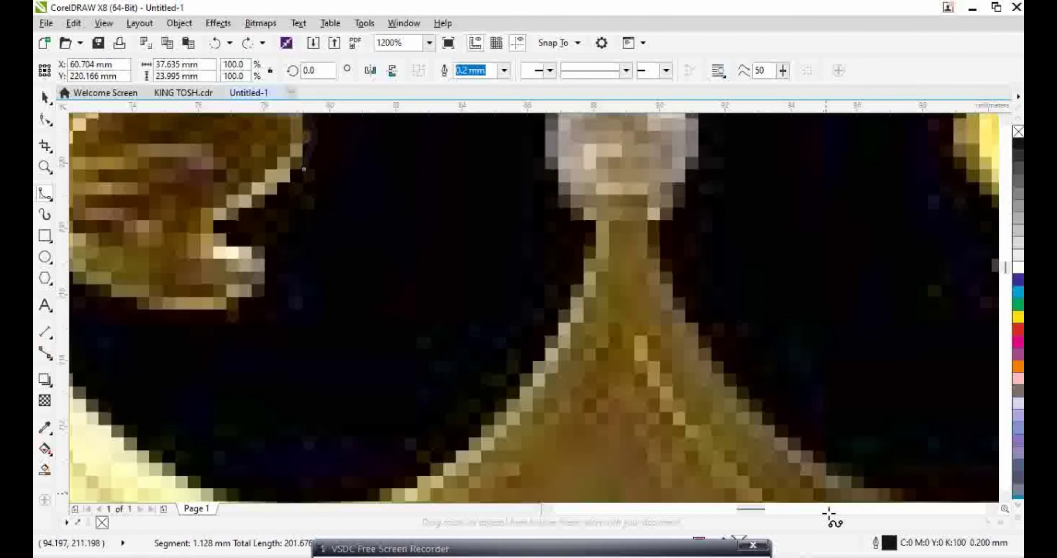
{"action": "left_click", "coordinate": [839, 380]}
{"action": "left_click", "coordinate": [895, 404]}
{"action": "scroll", "coordinate": [946, 410], "scroll_direction": "right", "scroll_amount": 8}
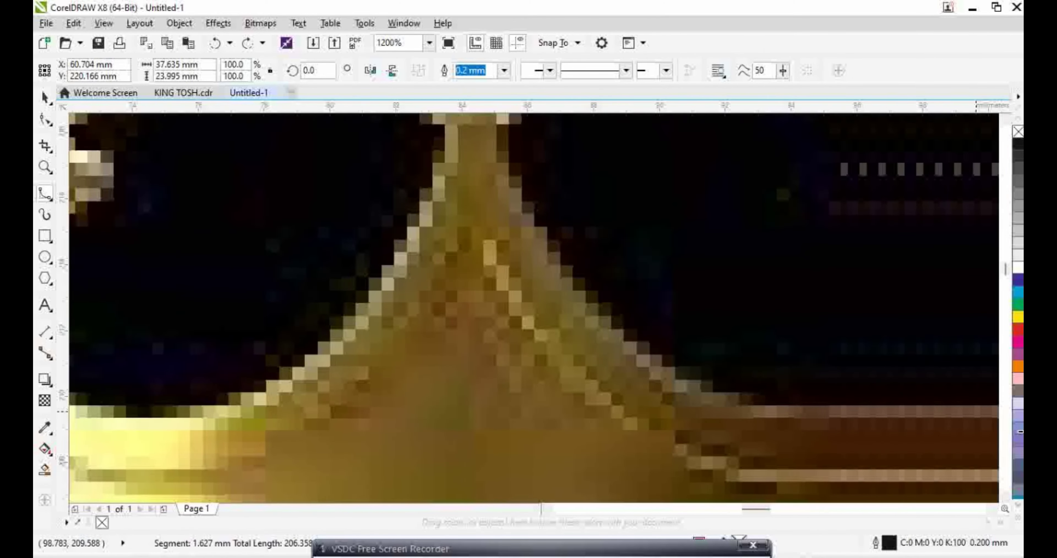
Trace the outline from the shoulder up toward the top right
{"action": "left_click", "coordinate": [672, 392]}
{"action": "left_click", "coordinate": [755, 349]}
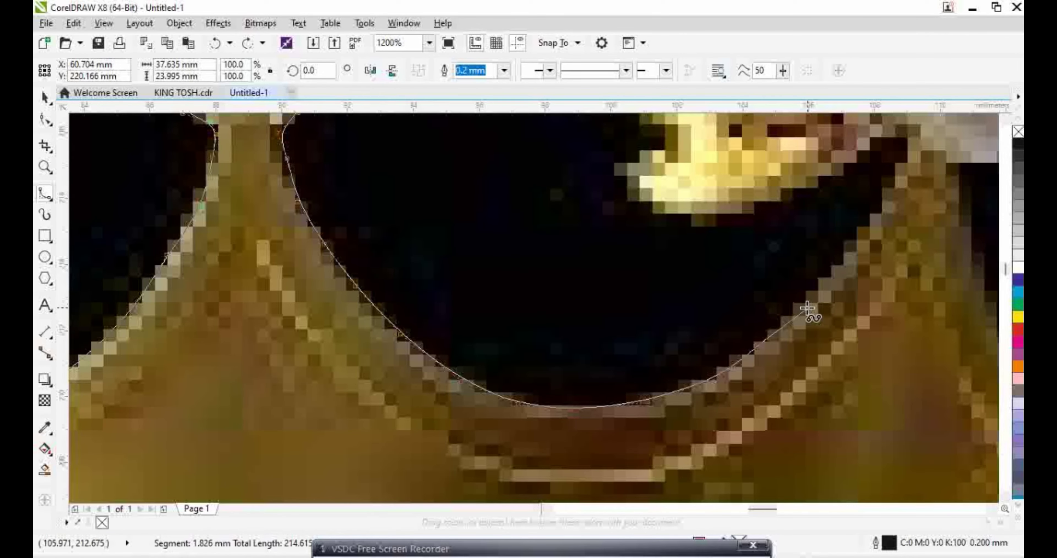
{"action": "left_click", "coordinate": [802, 302]}
{"action": "left_click", "coordinate": [839, 259]}
{"action": "left_click", "coordinate": [876, 215]}
Carry the outline left beneath the yellow shape
{"action": "left_click", "coordinate": [905, 140]}
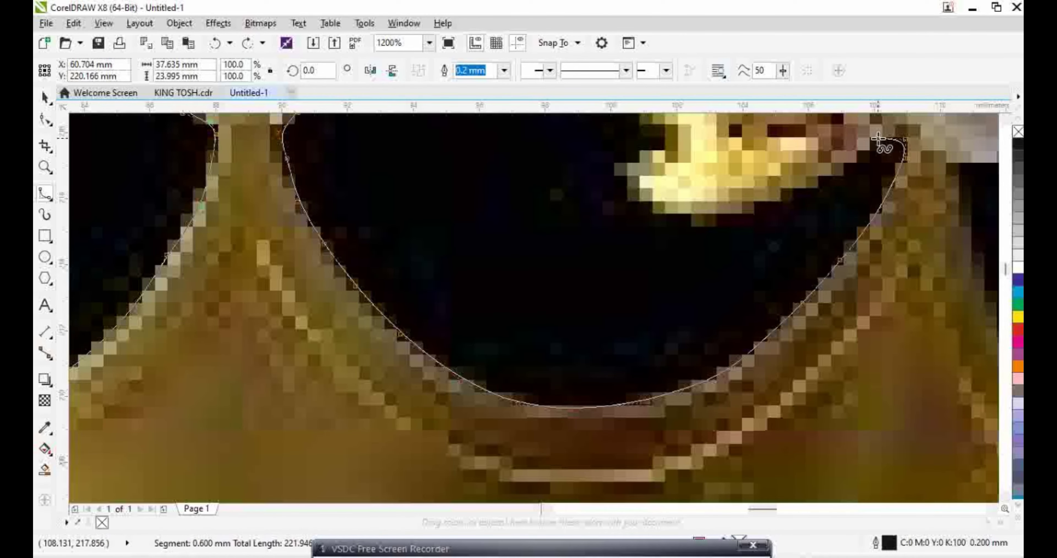
{"action": "left_click", "coordinate": [870, 143]}
{"action": "left_click", "coordinate": [835, 174]}
{"action": "left_click", "coordinate": [774, 204]}
{"action": "left_click", "coordinate": [727, 221]}
{"action": "left_click", "coordinate": [652, 226]}
{"action": "scroll", "coordinate": [625, 214], "scroll_direction": "up", "scroll_amount": 5}
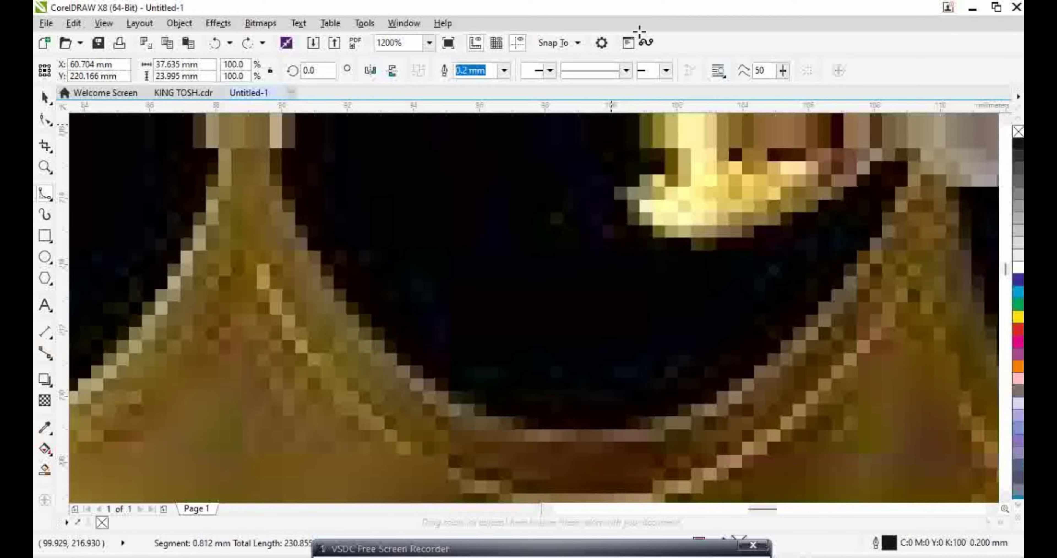
Trace up the yellow shape's left edge to its top
{"action": "left_click", "coordinate": [610, 406]}
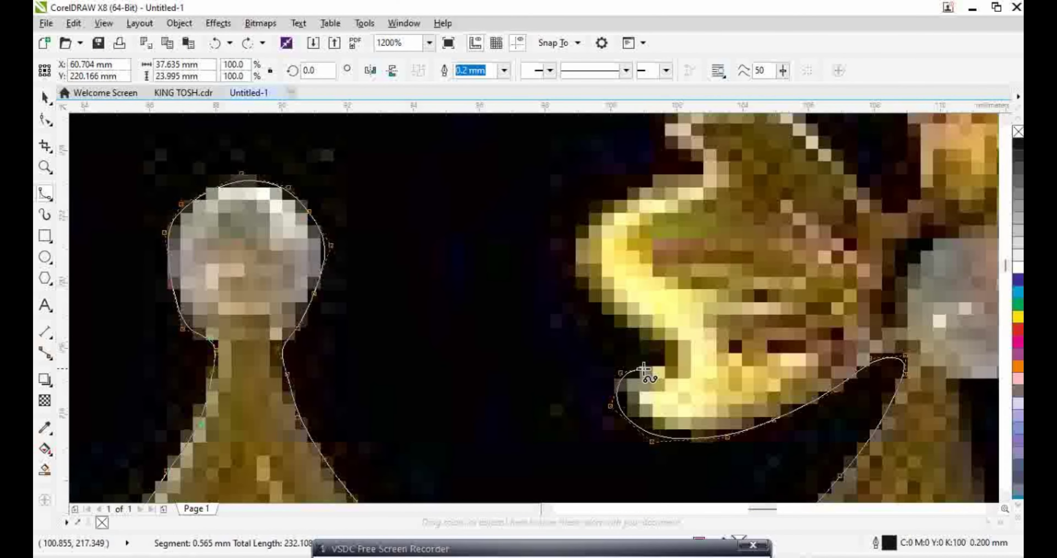
{"action": "left_click", "coordinate": [680, 370]}
{"action": "left_click", "coordinate": [656, 326]}
{"action": "left_click", "coordinate": [608, 316]}
{"action": "left_click", "coordinate": [565, 275]}
{"action": "left_click", "coordinate": [568, 224]}
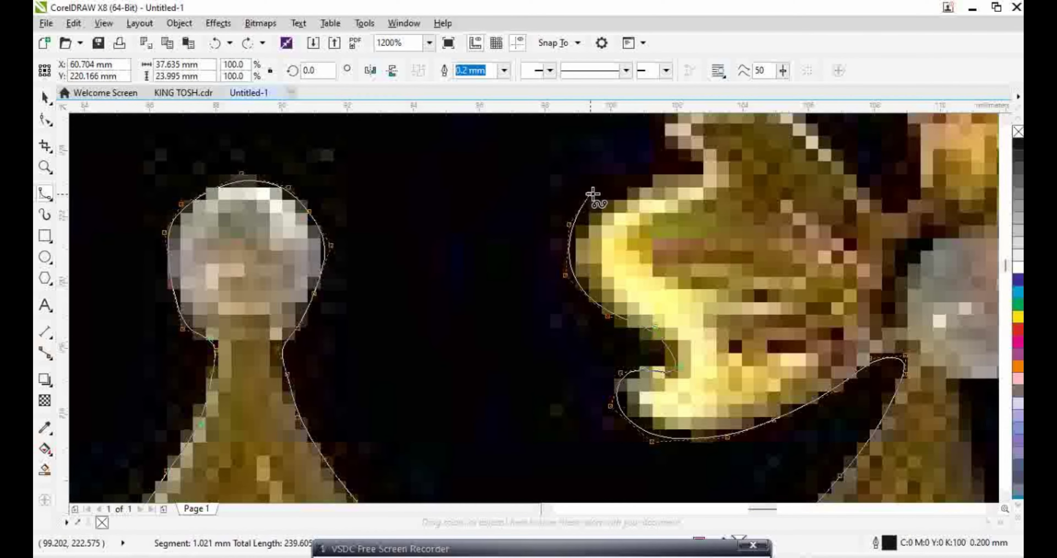
{"action": "left_click", "coordinate": [614, 192]}
{"action": "left_click", "coordinate": [681, 173]}
{"action": "left_click", "coordinate": [659, 155]}
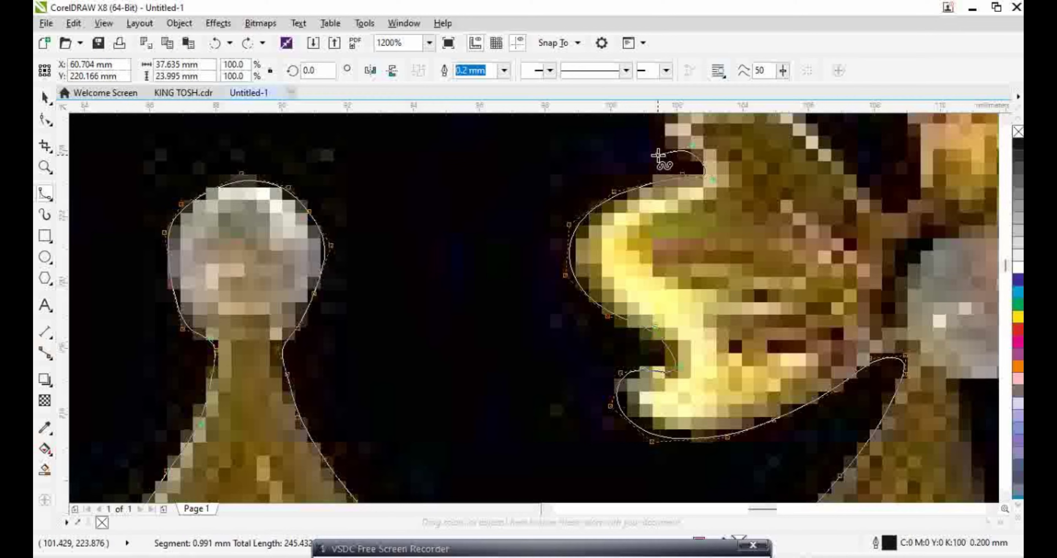
{"action": "scroll", "coordinate": [656, 151], "scroll_direction": "up", "scroll_amount": 3}
Drag curved segments along the figure's top, right edge and the next shape's top
{"action": "mouse_move", "coordinate": [675, 203]}
{"action": "left_mouse_down"}
{"action": "mouse_move", "coordinate": [756, 196]}
{"action": "mouse_move", "coordinate": [811, 226]}
{"action": "mouse_move", "coordinate": [851, 280]}
{"action": "left_mouse_up"}
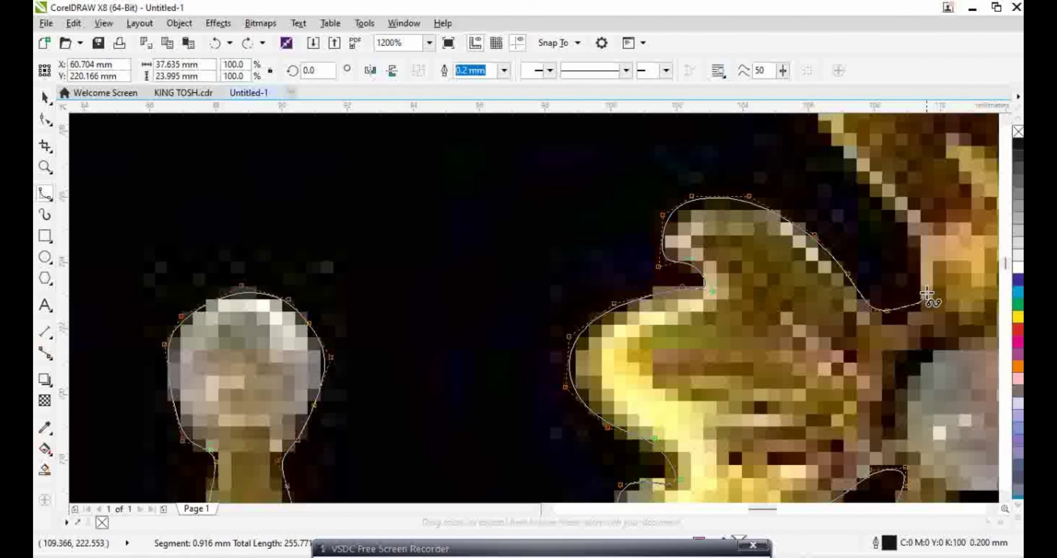
{"action": "mouse_move", "coordinate": [918, 256]}
{"action": "left_mouse_down"}
{"action": "mouse_move", "coordinate": [909, 207]}
{"action": "mouse_move", "coordinate": [912, 233]}
{"action": "left_mouse_up"}
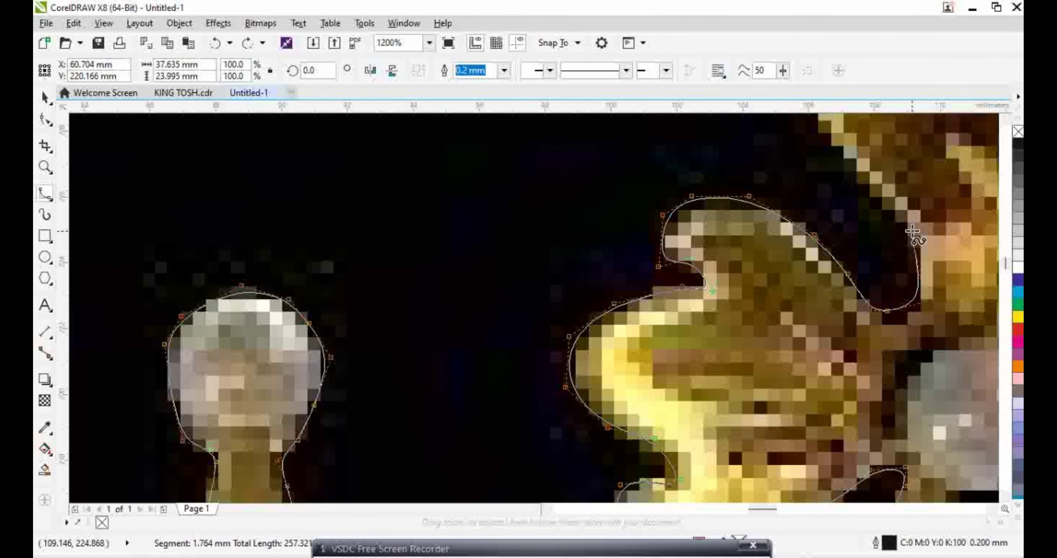
{"action": "scroll", "coordinate": [866, 250], "scroll_direction": "up", "scroll_amount": 3}
{"action": "left_click_drag", "start_coordinate": [843, 184], "coordinate": [889, 318]}
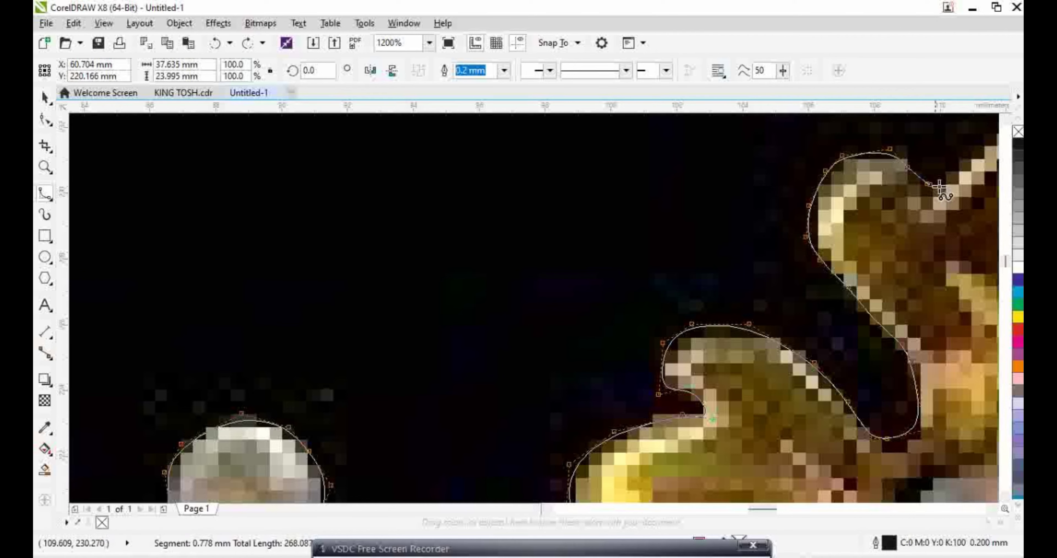
{"action": "mouse_move", "coordinate": [939, 188]}
{"action": "left_mouse_down"}
{"action": "mouse_move", "coordinate": [859, 39]}
{"action": "mouse_move", "coordinate": [844, 150]}
{"action": "mouse_move", "coordinate": [814, 229]}
{"action": "left_mouse_up"}
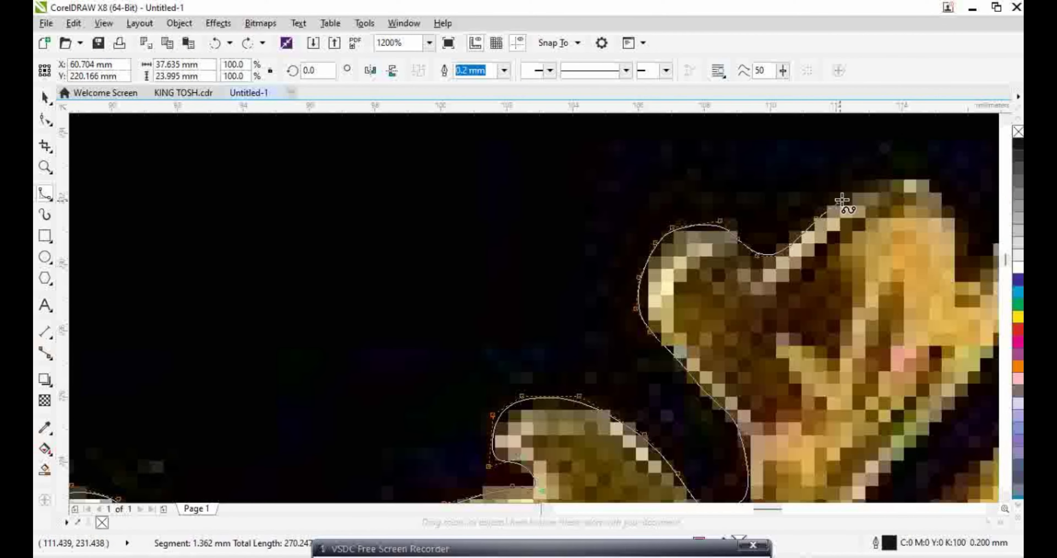
{"action": "mouse_move", "coordinate": [878, 176]}
{"action": "left_mouse_down"}
{"action": "mouse_move", "coordinate": [944, 201]}
{"action": "mouse_move", "coordinate": [958, 221]}
{"action": "mouse_move", "coordinate": [759, 242]}
{"action": "mouse_move", "coordinate": [736, 231]}
{"action": "mouse_move", "coordinate": [759, 257]}
{"action": "left_mouse_up"}
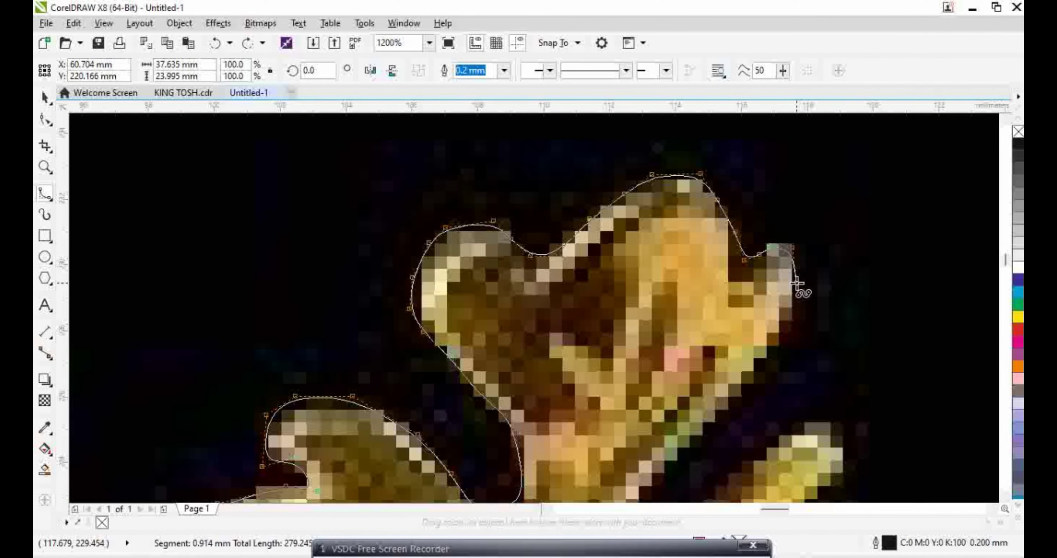
Place nodes down the right side and around the small lower-right shape
{"action": "left_click", "coordinate": [790, 334]}
{"action": "left_click", "coordinate": [772, 360]}
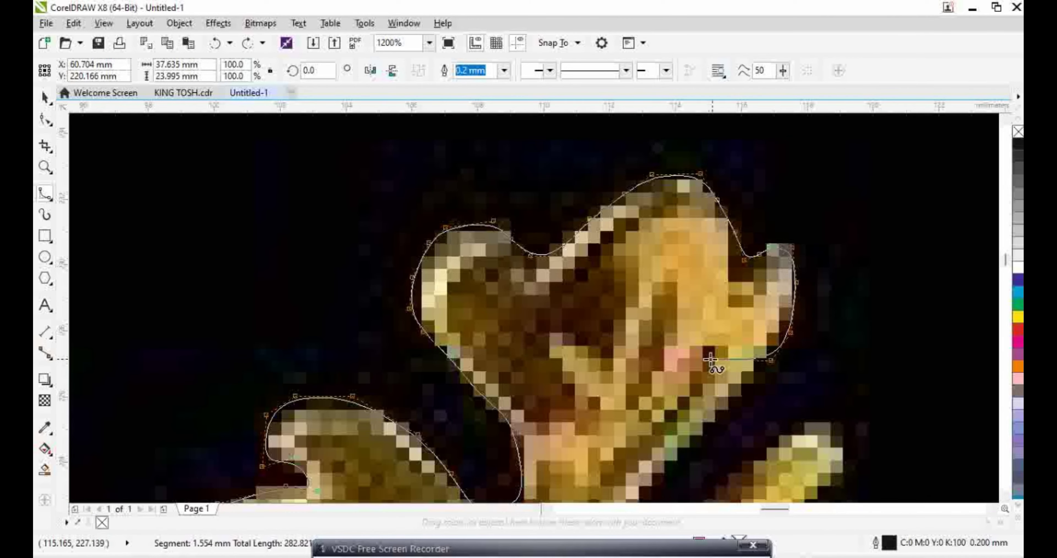
{"action": "left_click", "coordinate": [739, 404]}
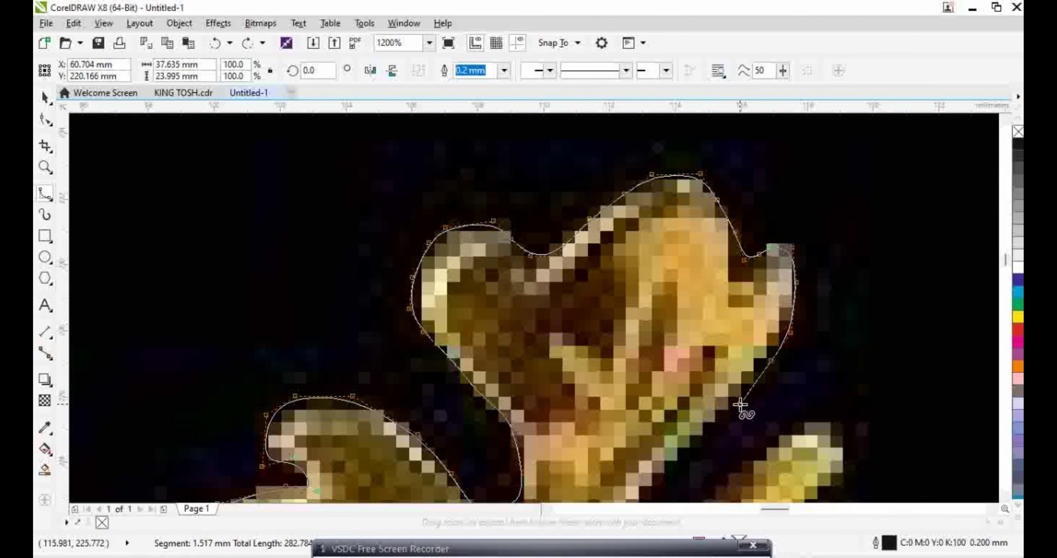
{"action": "scroll", "coordinate": [681, 366], "scroll_direction": "down", "scroll_amount": 2}
{"action": "left_click", "coordinate": [681, 364]}
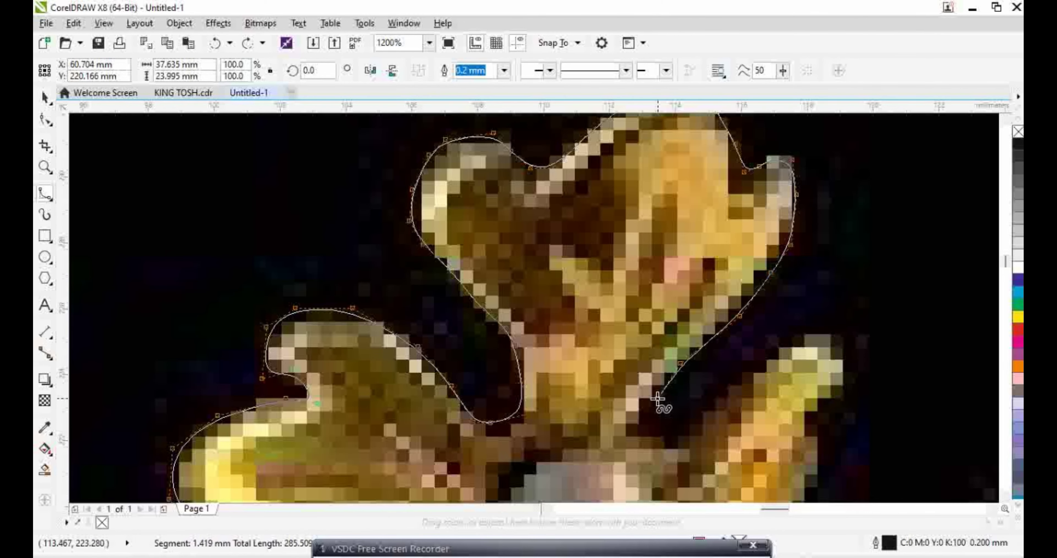
{"action": "left_click", "coordinate": [665, 450]}
{"action": "left_click", "coordinate": [733, 376]}
{"action": "left_click", "coordinate": [815, 331]}
Add nodes along the right bud and down the ornament's edge
{"action": "left_click", "coordinate": [851, 364]}
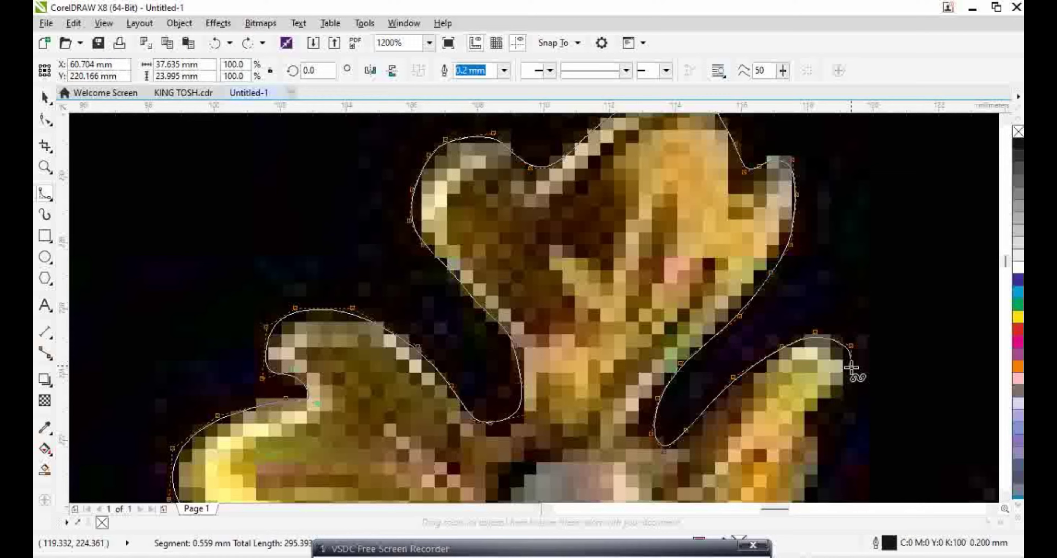
{"action": "left_click", "coordinate": [819, 415]}
{"action": "scroll", "coordinate": [819, 416], "scroll_direction": "down", "scroll_amount": 3}
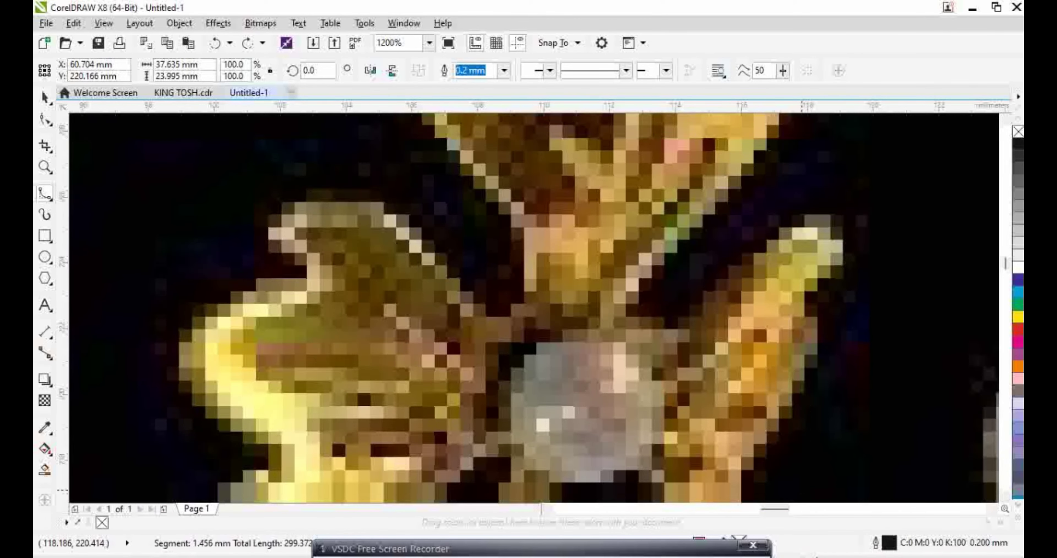
{"action": "scroll", "coordinate": [796, 297], "scroll_direction": "down", "scroll_amount": 3}
{"action": "left_click", "coordinate": [760, 373]}
{"action": "left_click", "coordinate": [744, 440]}
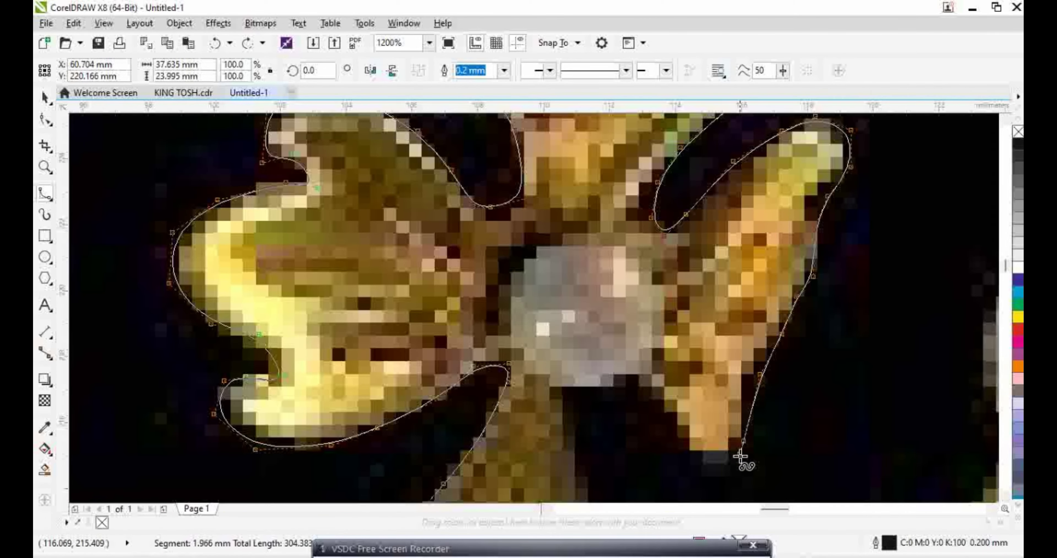
{"action": "left_click", "coordinate": [659, 403]}
{"action": "left_click", "coordinate": [626, 376]}
{"action": "left_click", "coordinate": [591, 466]}
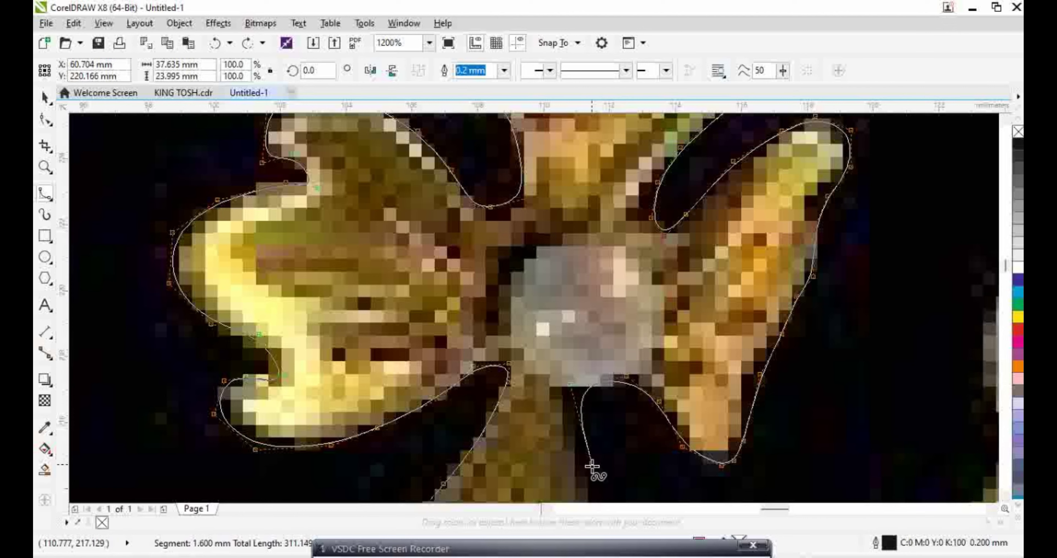
{"action": "scroll", "coordinate": [595, 464], "scroll_direction": "down", "scroll_amount": 5}
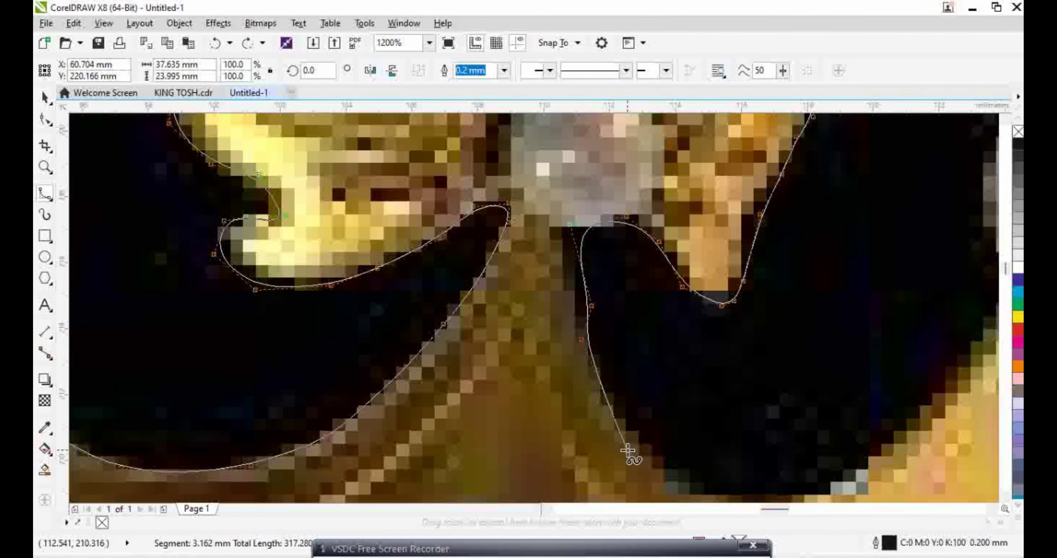
Trace along the lower curve of the crown and add a further node
{"action": "left_click", "coordinate": [652, 465]}
{"action": "scroll", "coordinate": [700, 490], "scroll_direction": "down", "scroll_amount": 4}
{"action": "left_click", "coordinate": [680, 385]}
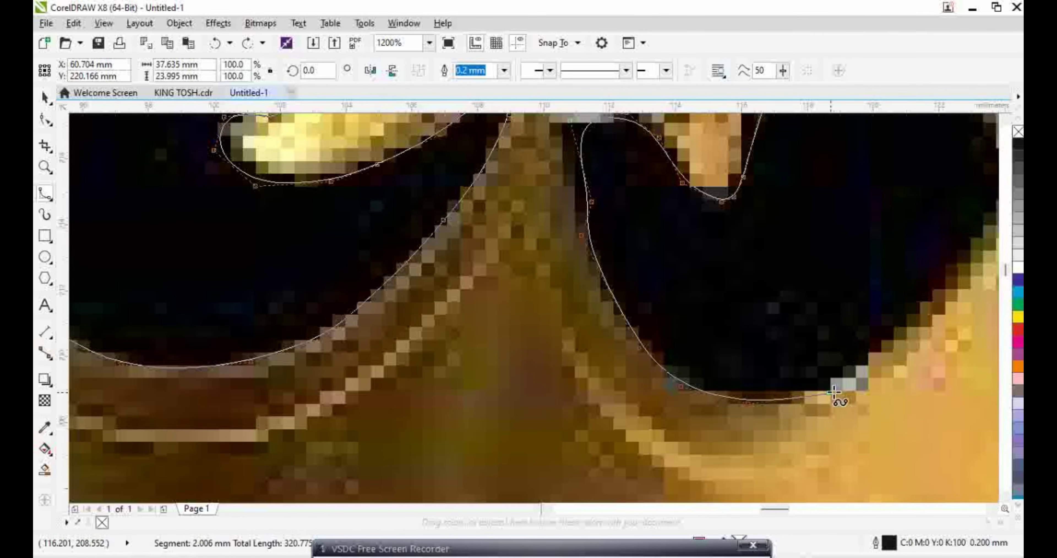
{"action": "left_click", "coordinate": [874, 353]}
{"action": "scroll", "coordinate": [1005, 283], "scroll_direction": "right", "scroll_amount": 6}
{"action": "left_click", "coordinate": [786, 217]}
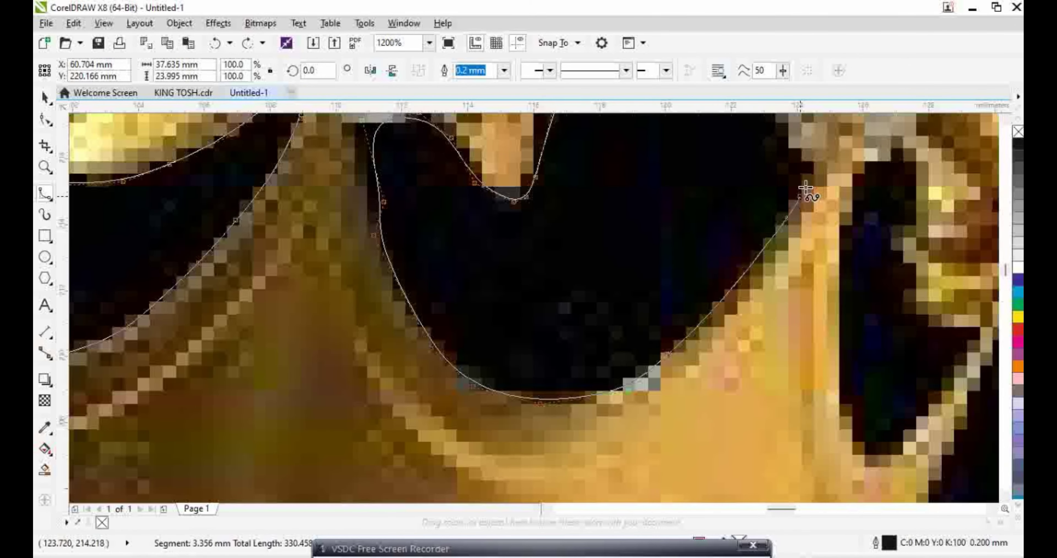
{"action": "scroll", "coordinate": [789, 150], "scroll_direction": "up", "scroll_amount": 9}
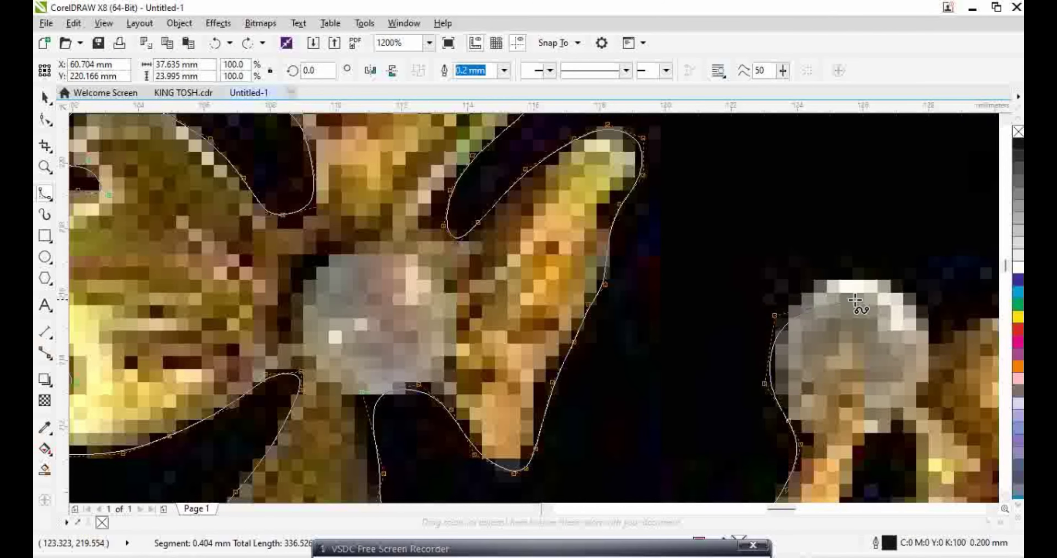
{"action": "scroll", "coordinate": [750, 301], "scroll_direction": "right", "scroll_amount": 7}
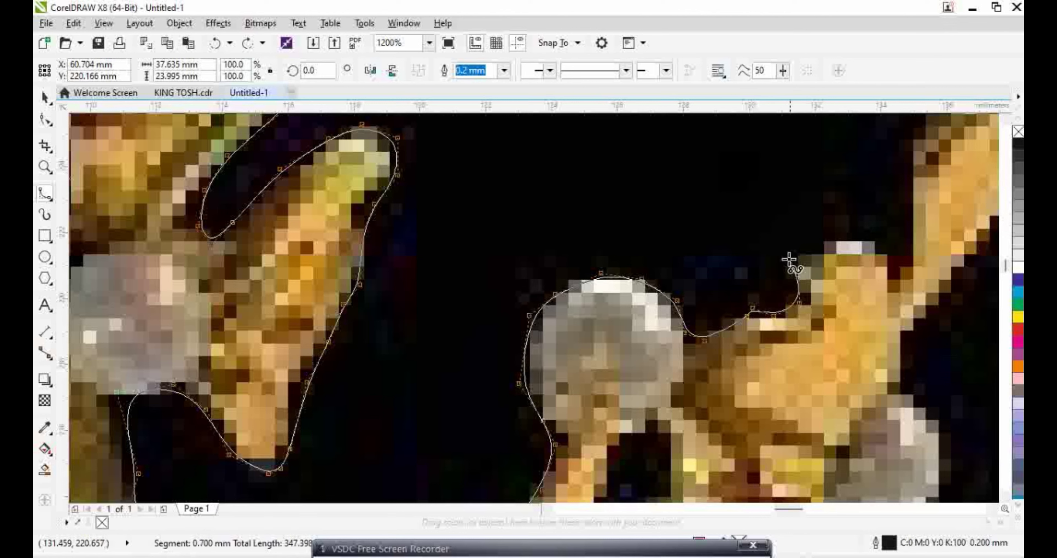
Extend the outline over the pearl's top and around the right ornament's tip
{"action": "left_click", "coordinate": [796, 248]}
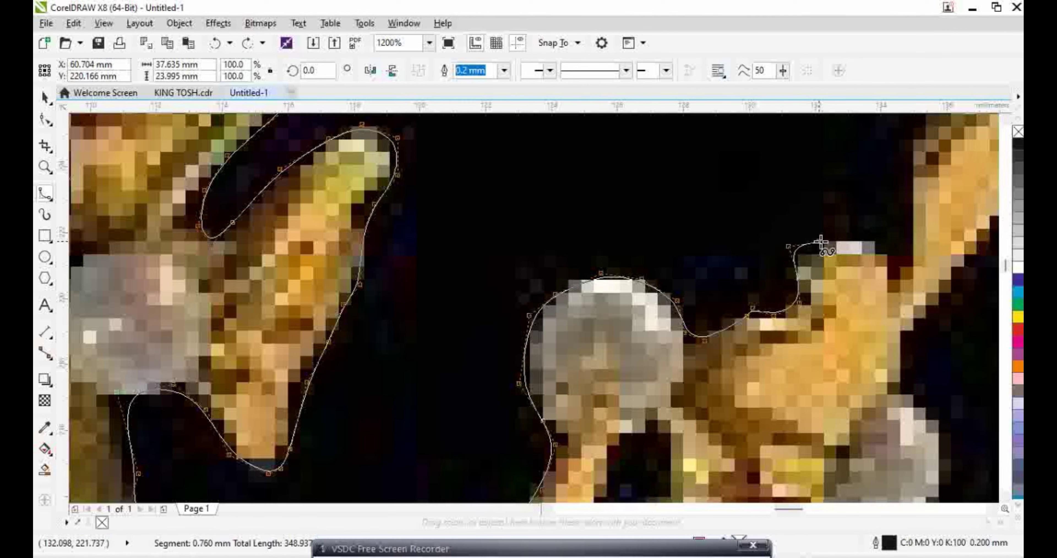
{"action": "left_click", "coordinate": [876, 244]}
{"action": "left_click", "coordinate": [911, 189]}
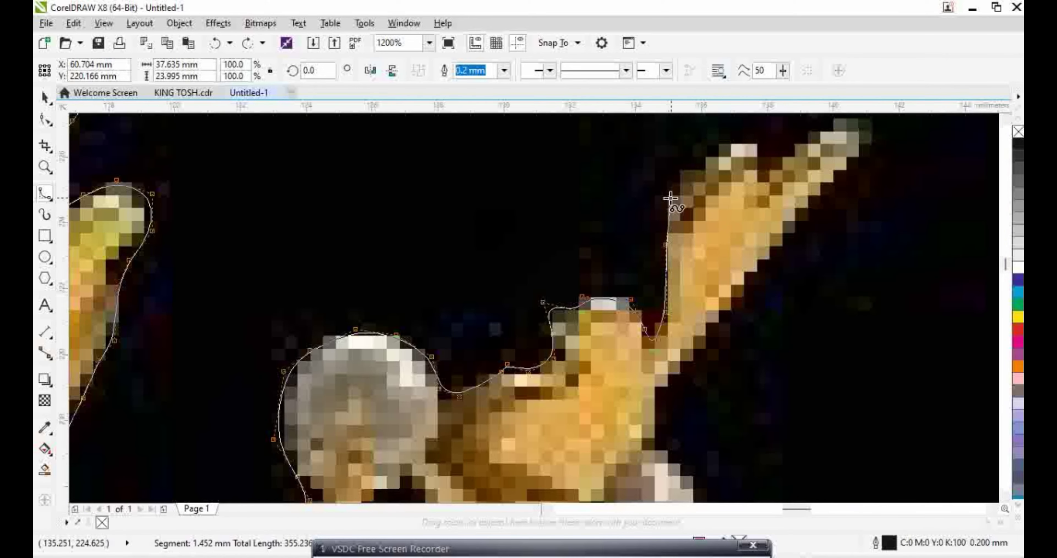
{"action": "left_click", "coordinate": [666, 191]}
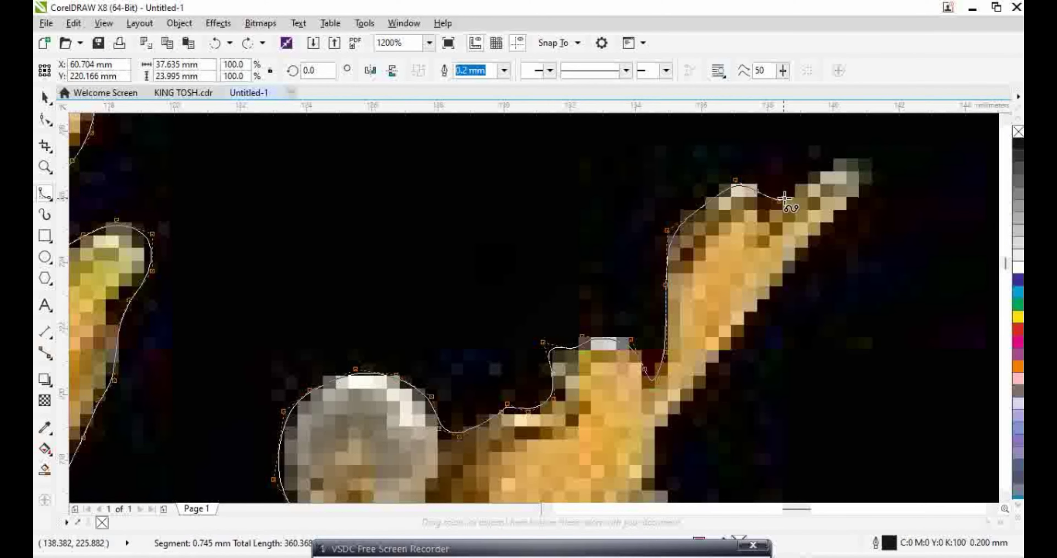
{"action": "left_click", "coordinate": [862, 156]}
{"action": "left_click", "coordinate": [883, 175]}
{"action": "left_click", "coordinate": [805, 251]}
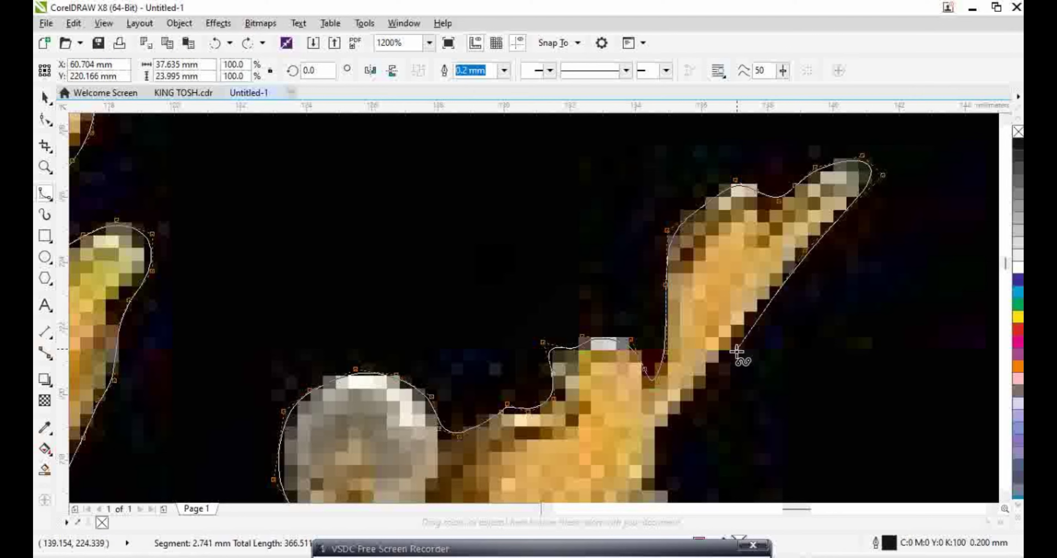
{"action": "left_click", "coordinate": [735, 353]}
Run the outline down the ornament's right edge to a curved node below the right pearl
{"action": "left_click", "coordinate": [673, 415]}
{"action": "left_click", "coordinate": [656, 314]}
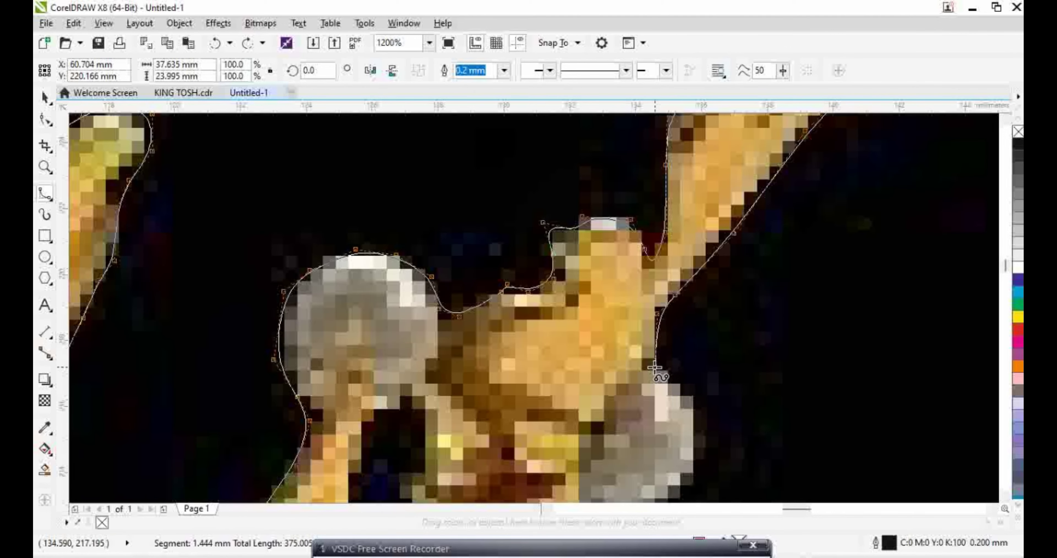
{"action": "left_click", "coordinate": [676, 386]}
{"action": "left_click", "coordinate": [693, 471]}
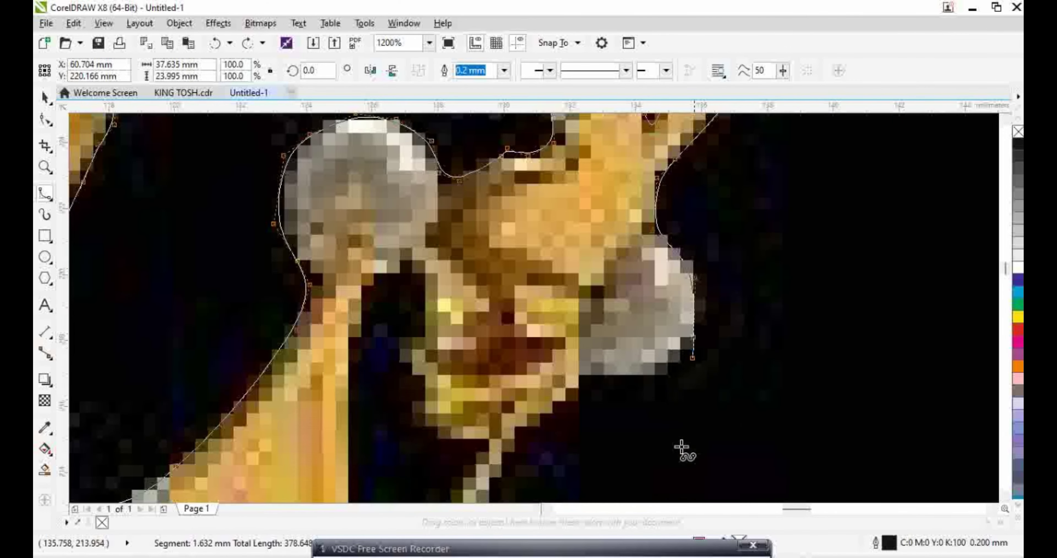
{"action": "left_click", "coordinate": [682, 359]}
{"action": "left_click_drag", "start_coordinate": [670, 378], "coordinate": [589, 375]}
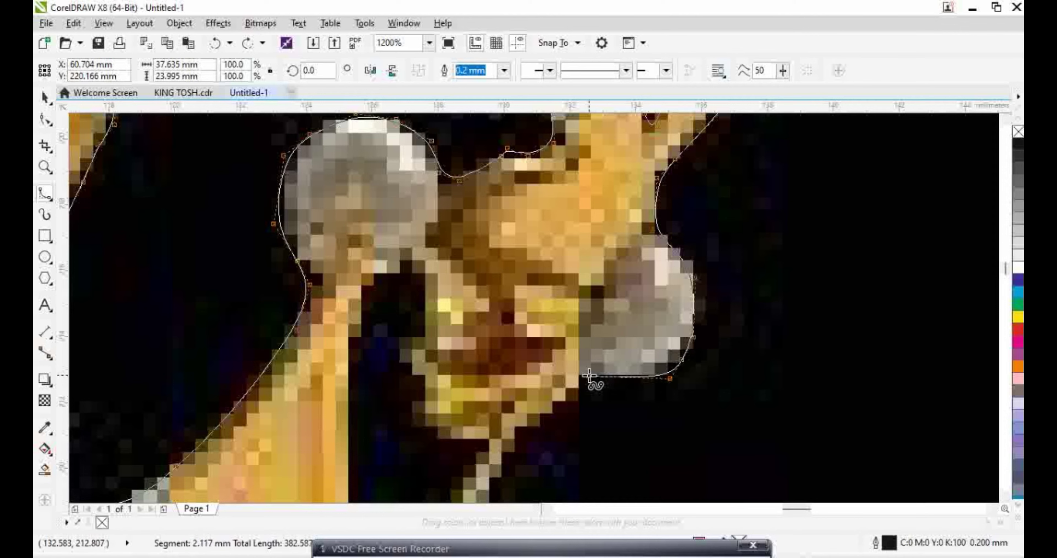
Curve the outline down the crown's right side to the band and zoom out to 300%
{"action": "left_click", "coordinate": [563, 410]}
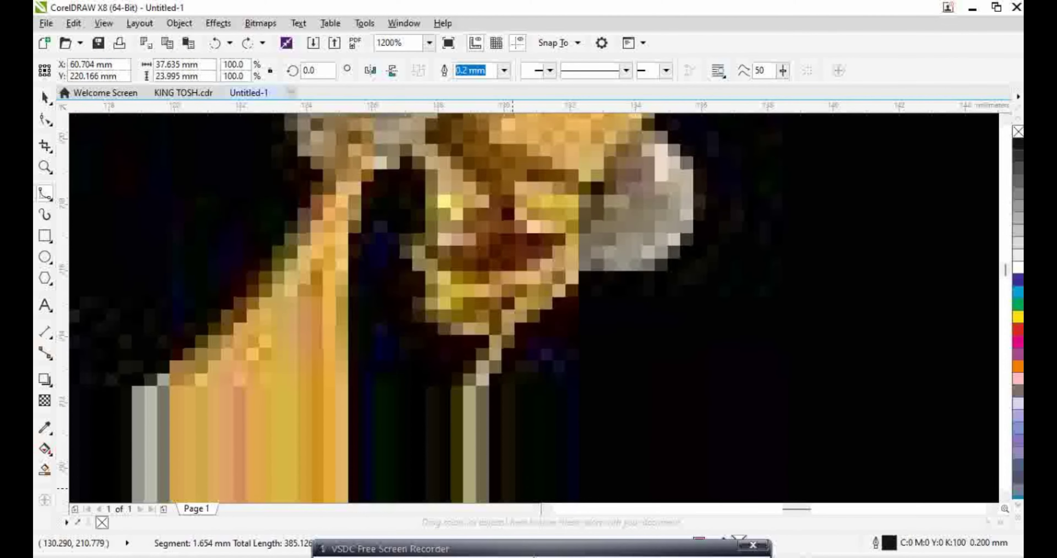
{"action": "mouse_move", "coordinate": [474, 341]}
{"action": "left_mouse_down"}
{"action": "mouse_move", "coordinate": [493, 301]}
{"action": "mouse_move", "coordinate": [484, 297]}
{"action": "mouse_move", "coordinate": [472, 358]}
{"action": "left_mouse_up"}
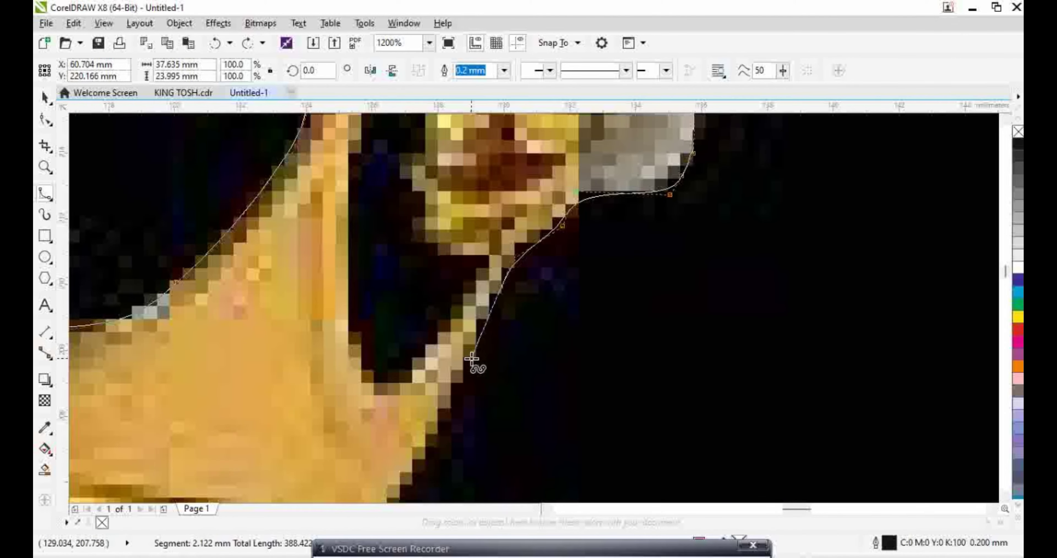
{"action": "left_click", "coordinate": [450, 406]}
{"action": "left_click", "coordinate": [430, 446]}
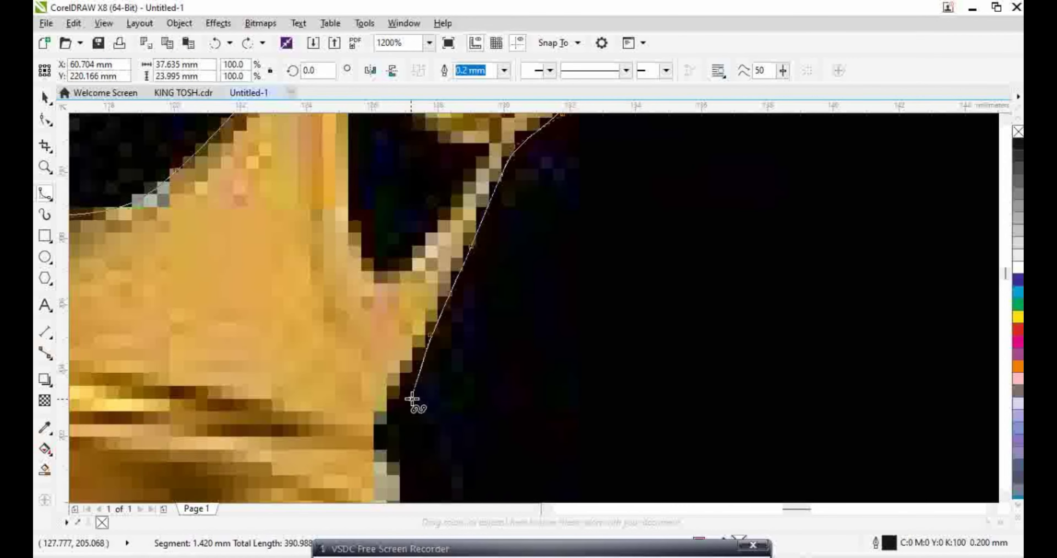
{"action": "scroll", "coordinate": [407, 361], "scroll_direction": "down", "scroll_amount": 2}
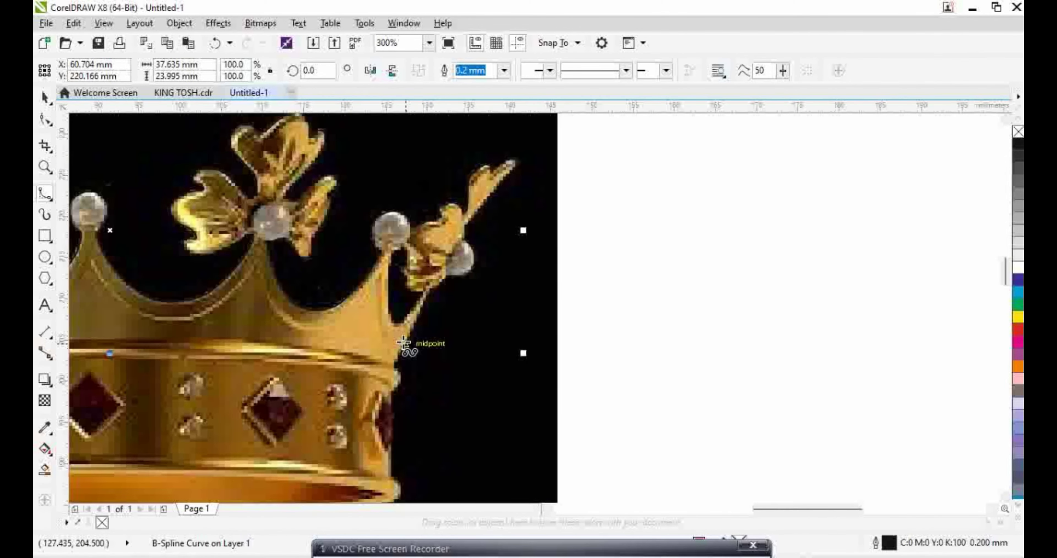
{"action": "scroll", "coordinate": [406, 349], "scroll_direction": "up", "scroll_amount": 1}
{"action": "scroll", "coordinate": [409, 347], "scroll_direction": "down", "scroll_amount": 1}
Use the Shape tool to pull the traced curve into the gap beside the pearl-topped spike
{"action": "left_click", "coordinate": [46, 120]}
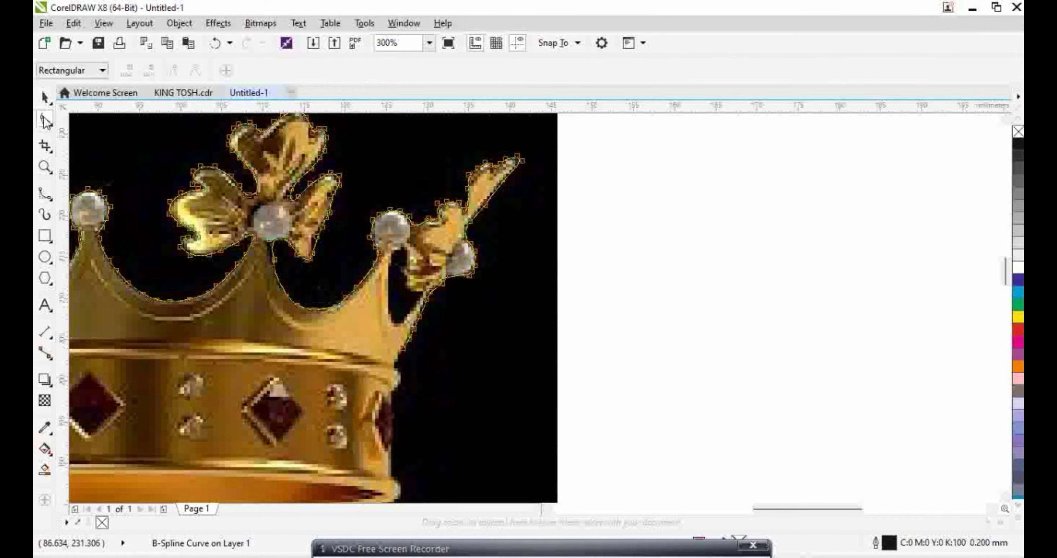
{"action": "scroll", "coordinate": [436, 280], "scroll_direction": "up", "scroll_amount": 1}
{"action": "left_click_drag", "start_coordinate": [376, 186], "coordinate": [342, 282]}
{"action": "scroll", "coordinate": [355, 368], "scroll_direction": "up", "scroll_amount": 1}
{"action": "scroll", "coordinate": [342, 282], "scroll_direction": "down", "scroll_amount": 1}
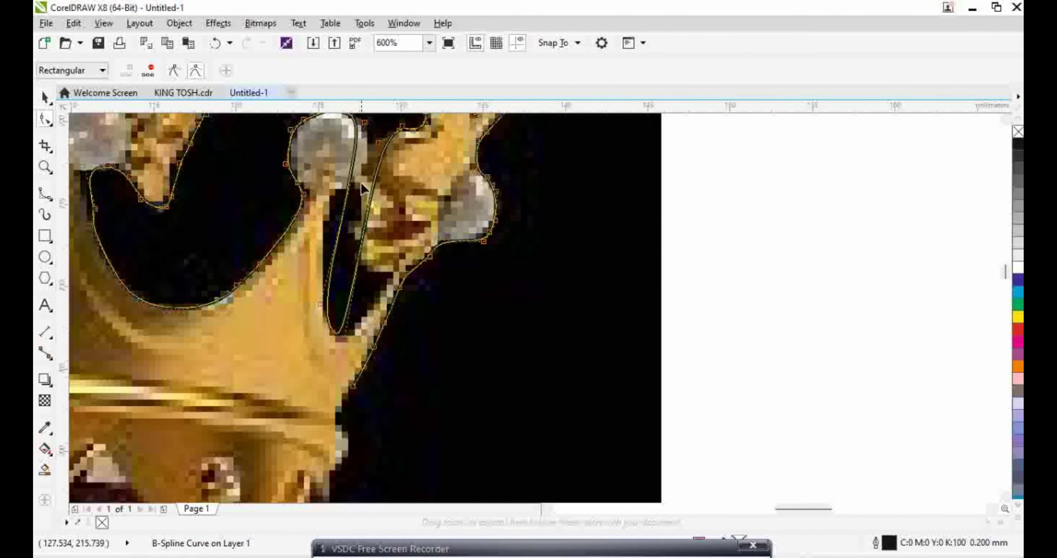
{"action": "scroll", "coordinate": [320, 245], "scroll_direction": "up", "scroll_amount": 2}
{"action": "scroll", "coordinate": [255, 396], "scroll_direction": "down", "scroll_amount": 2}
{"action": "scroll", "coordinate": [243, 384], "scroll_direction": "up", "scroll_amount": 1}
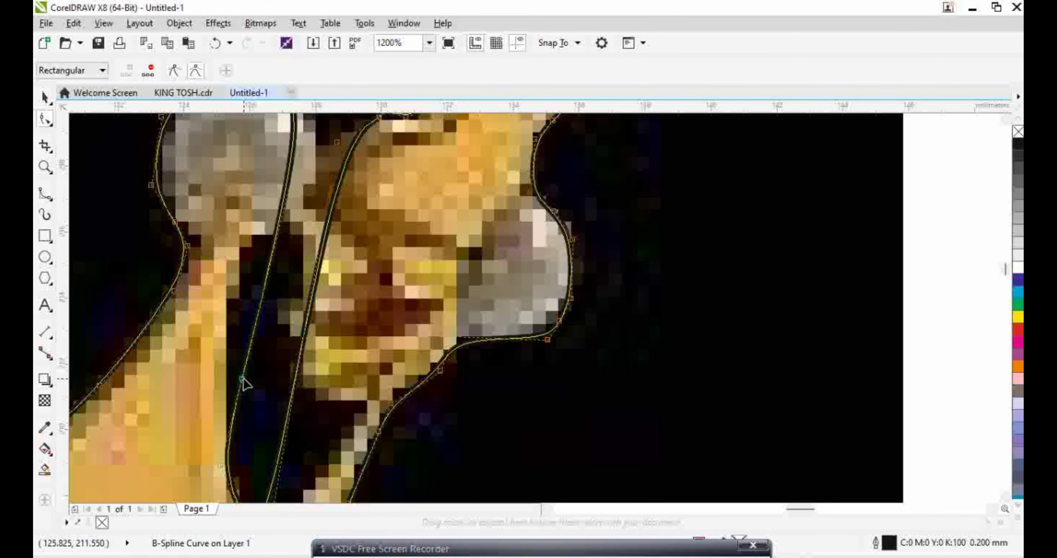
Adjust the curve's nodes so the outline follows the inner edge of the ornament's stem
{"action": "left_click_drag", "start_coordinate": [246, 382], "coordinate": [275, 235]}
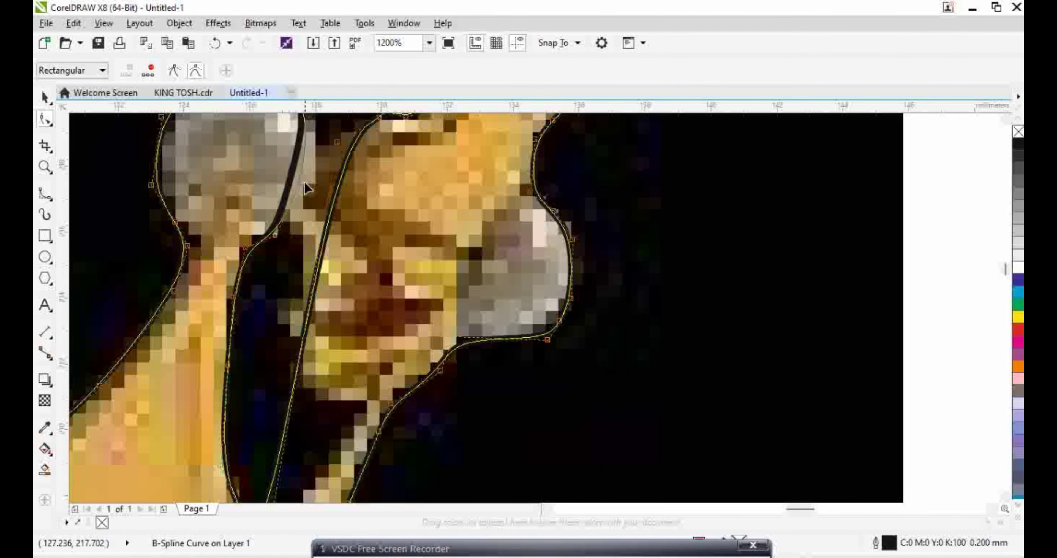
{"action": "left_click_drag", "start_coordinate": [291, 180], "coordinate": [317, 190]}
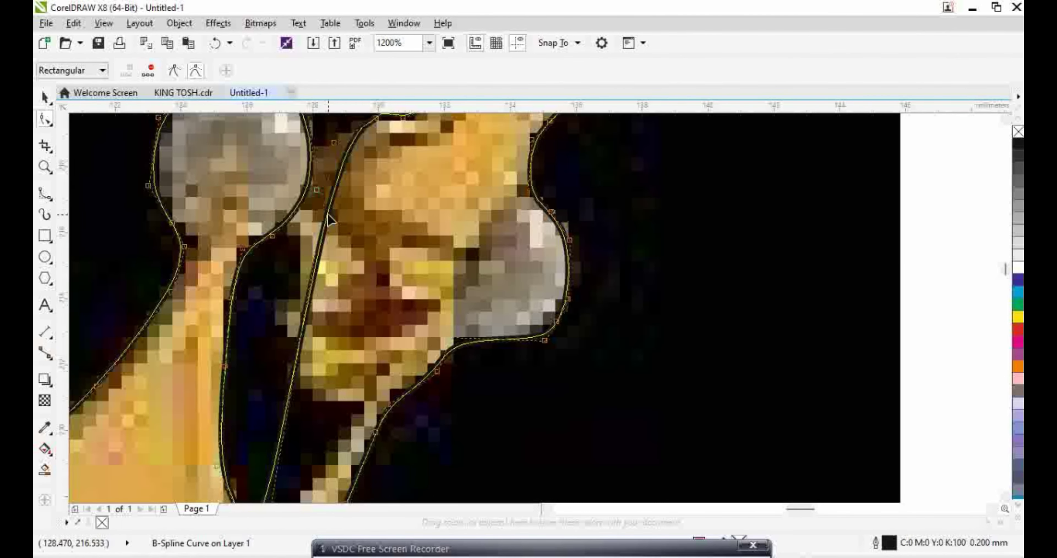
{"action": "scroll", "coordinate": [328, 221], "scroll_direction": "down", "scroll_amount": 5}
{"action": "scroll", "coordinate": [287, 381], "scroll_direction": "up", "scroll_amount": 5}
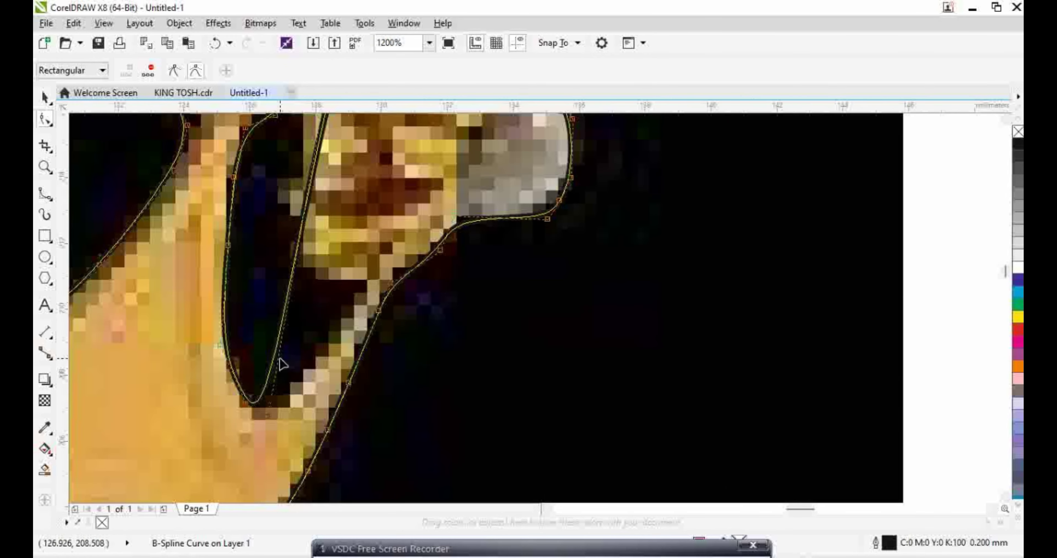
{"action": "left_click_drag", "start_coordinate": [279, 363], "coordinate": [306, 346]}
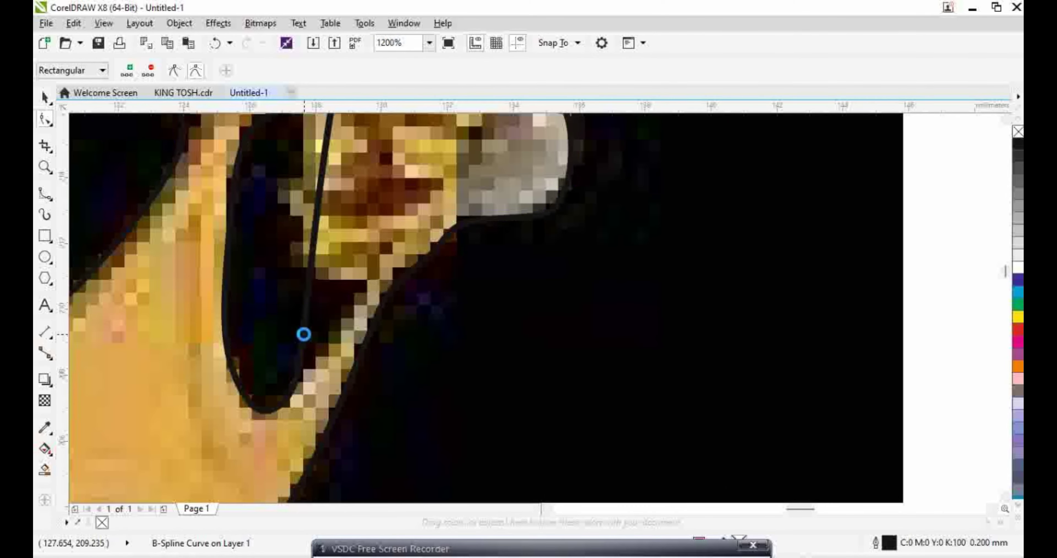
{"action": "mouse_move", "coordinate": [328, 310]}
{"action": "left_mouse_down"}
{"action": "mouse_move", "coordinate": [361, 279]}
{"action": "mouse_move", "coordinate": [313, 287]}
{"action": "mouse_move", "coordinate": [322, 279]}
{"action": "mouse_move", "coordinate": [296, 273]}
{"action": "mouse_move", "coordinate": [292, 256]}
{"action": "mouse_move", "coordinate": [274, 273]}
{"action": "mouse_move", "coordinate": [266, 255]}
{"action": "left_mouse_up"}
{"action": "scroll", "coordinate": [287, 262], "scroll_direction": "down", "scroll_amount": 2}
{"action": "scroll", "coordinate": [279, 277], "scroll_direction": "up", "scroll_amount": 2}
{"action": "scroll", "coordinate": [267, 255], "scroll_direction": "down", "scroll_amount": 2}
{"action": "scroll", "coordinate": [340, 266], "scroll_direction": "up", "scroll_amount": 1}
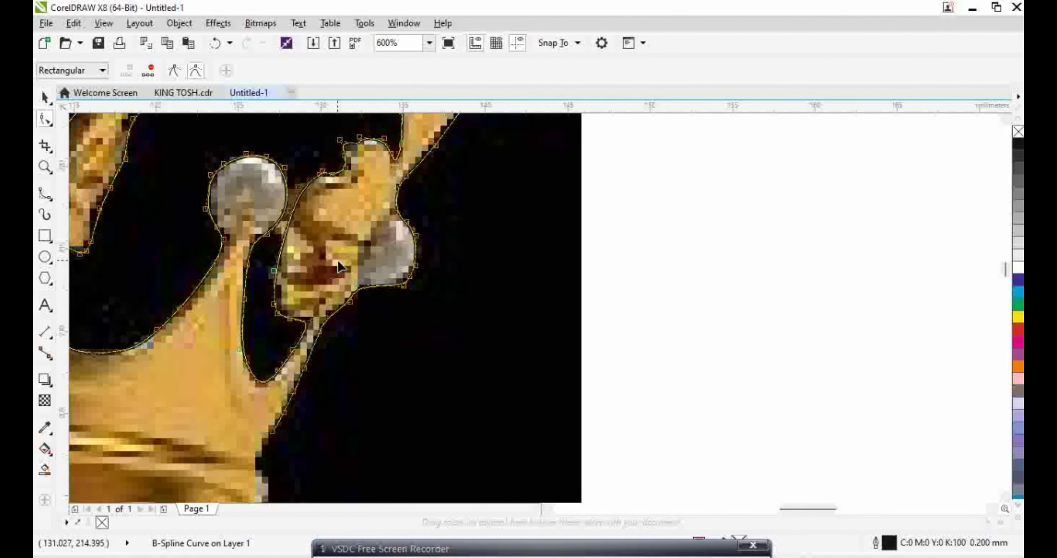
{"action": "scroll", "coordinate": [340, 267], "scroll_direction": "down", "scroll_amount": 2}
{"action": "scroll", "coordinate": [337, 369], "scroll_direction": "up", "scroll_amount": 2}
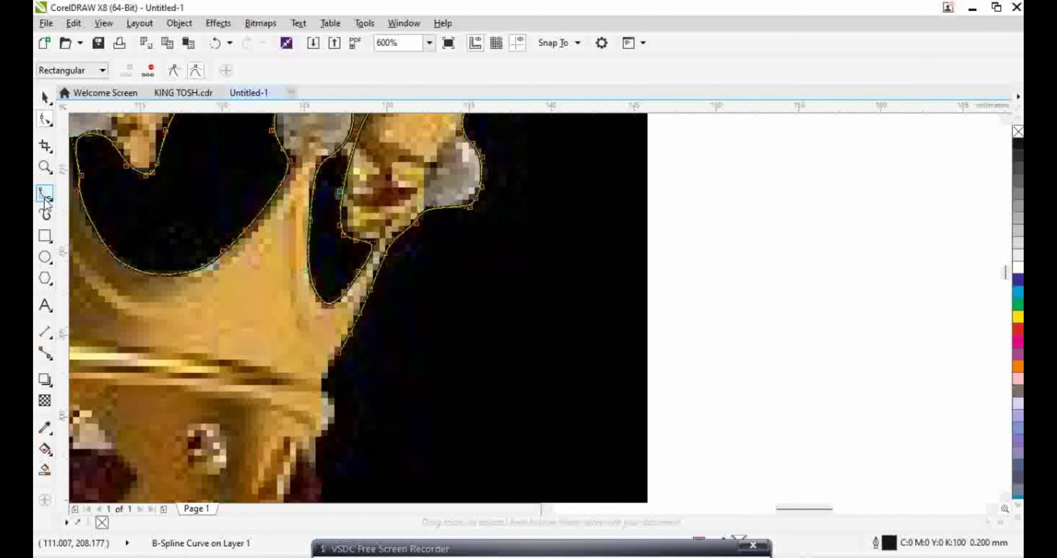
Resume the B-spline outline from its end and trace down the crown's right edge
{"action": "left_click", "coordinate": [45, 197]}
{"action": "left_click", "coordinate": [336, 352]}
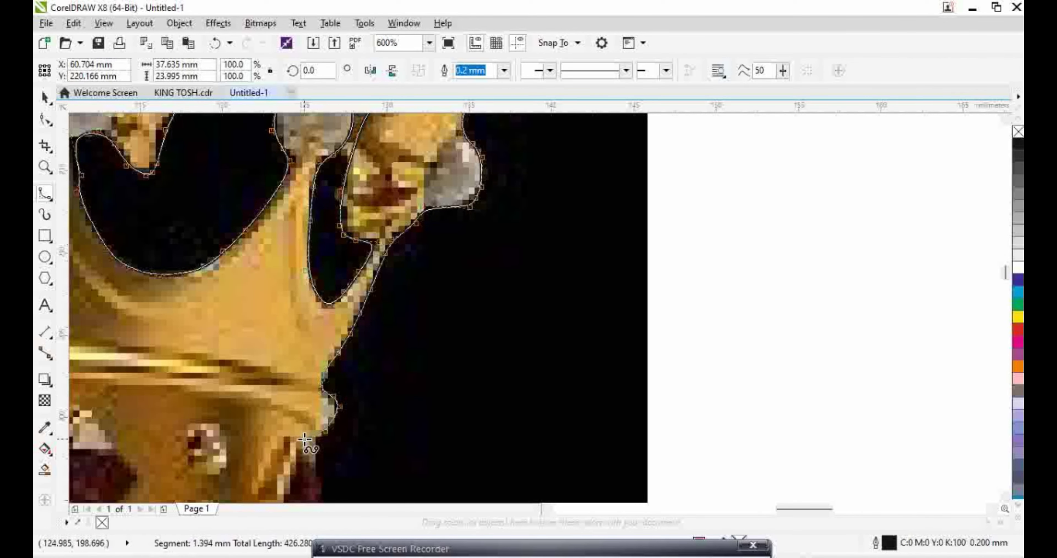
{"action": "left_click", "coordinate": [315, 443]}
{"action": "scroll", "coordinate": [315, 444], "scroll_direction": "down", "scroll_amount": 2}
{"action": "scroll", "coordinate": [322, 471], "scroll_direction": "up", "scroll_amount": 2}
{"action": "left_click", "coordinate": [321, 376]}
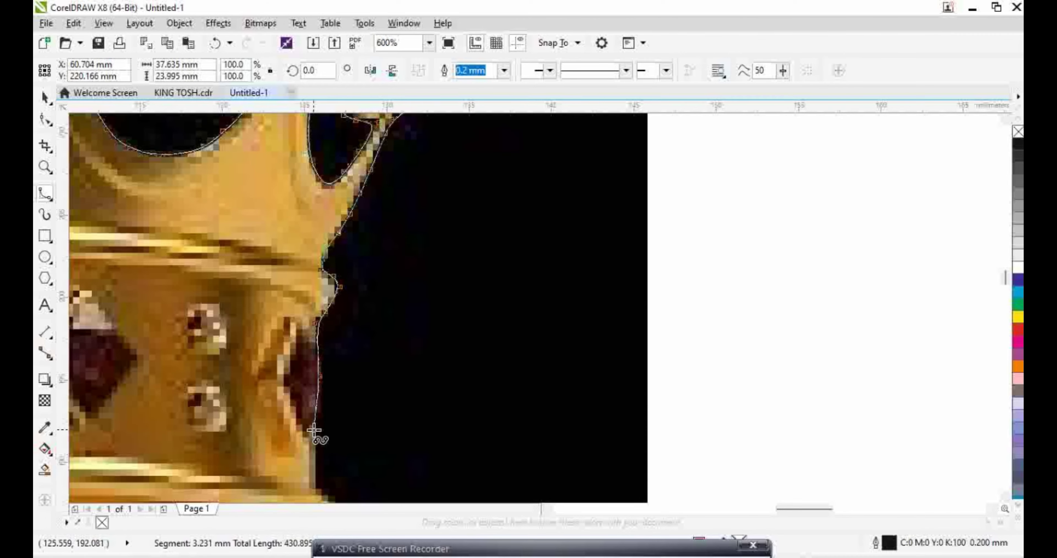
{"action": "left_click", "coordinate": [312, 483]}
{"action": "scroll", "coordinate": [311, 483], "scroll_direction": "down", "scroll_amount": 1}
{"action": "scroll", "coordinate": [317, 364], "scroll_direction": "up", "scroll_amount": 1}
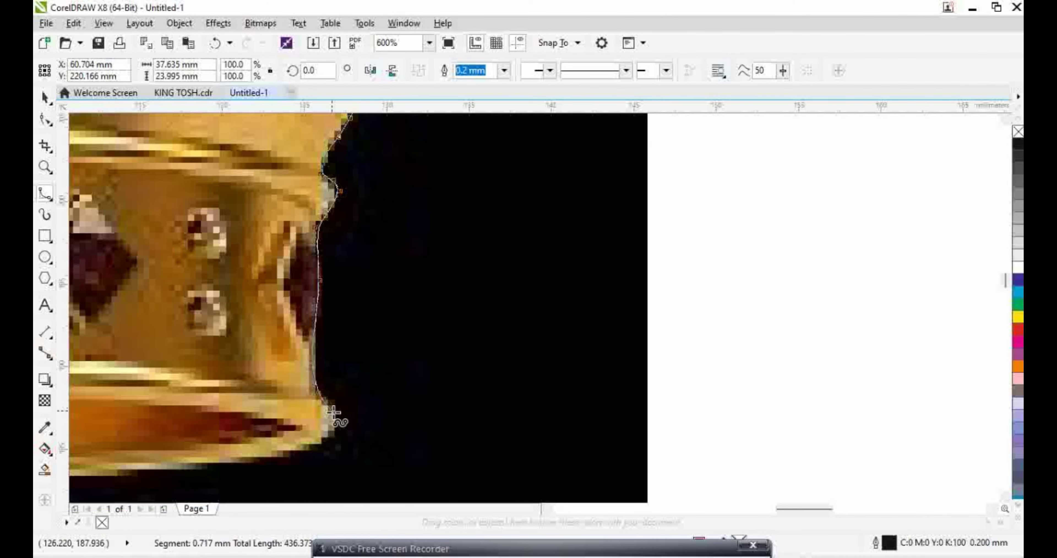
Trace along the bottom rim and up the left side, then select the outline with the crown image
{"action": "left_click", "coordinate": [273, 454]}
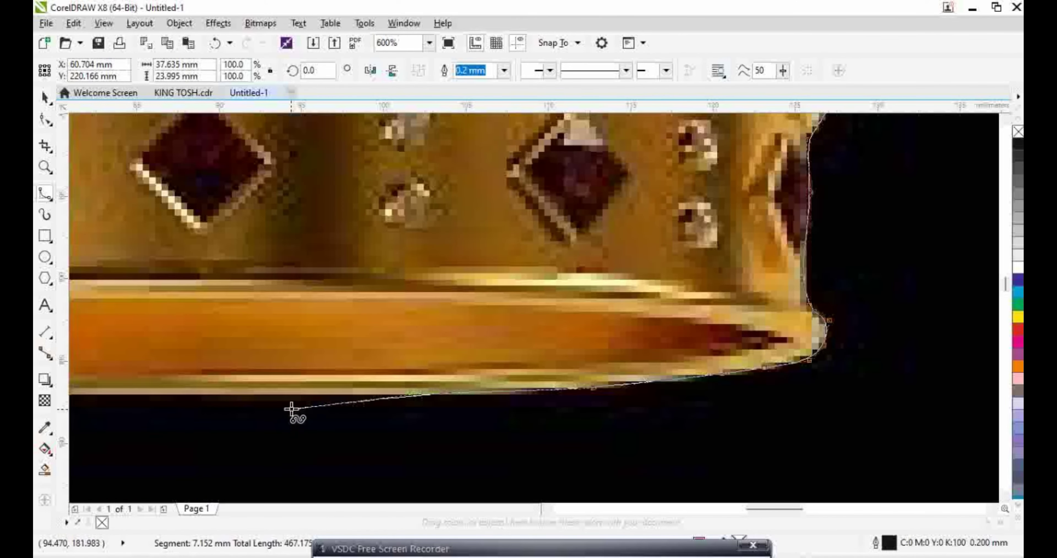
{"action": "left_click", "coordinate": [281, 403]}
{"action": "left_click", "coordinate": [170, 396]}
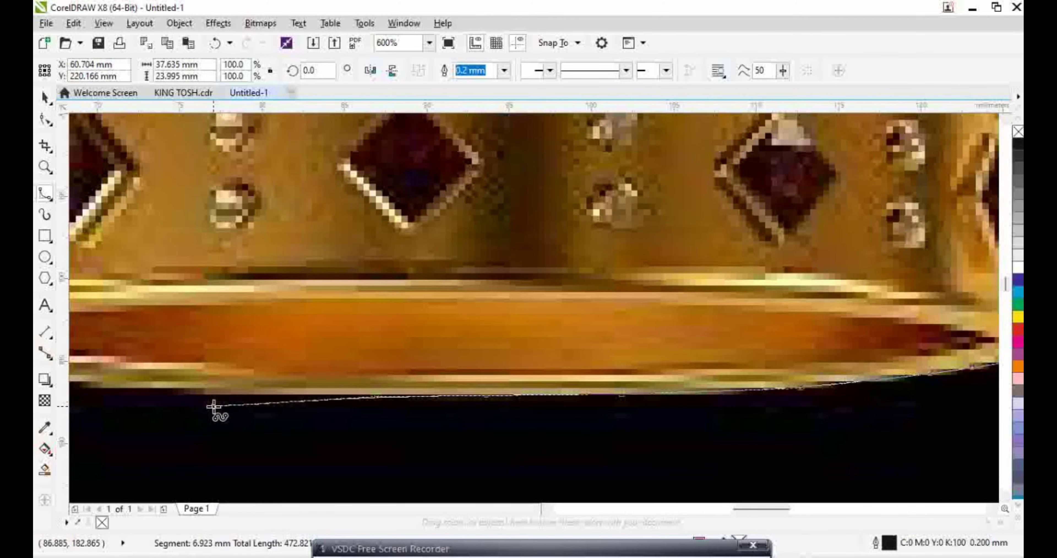
{"action": "left_click", "coordinate": [207, 396]}
{"action": "left_click", "coordinate": [121, 392]}
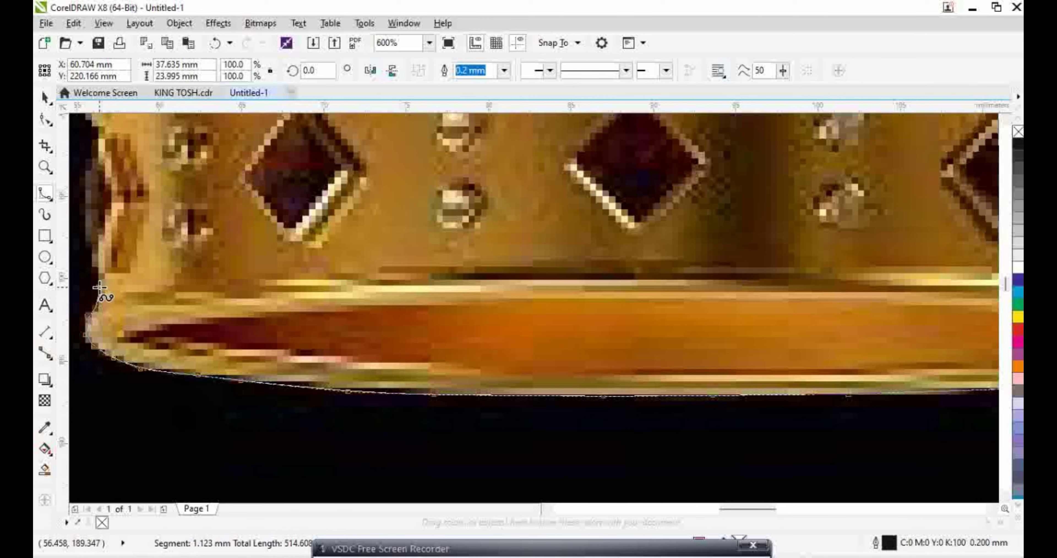
{"action": "left_click", "coordinate": [73, 183]}
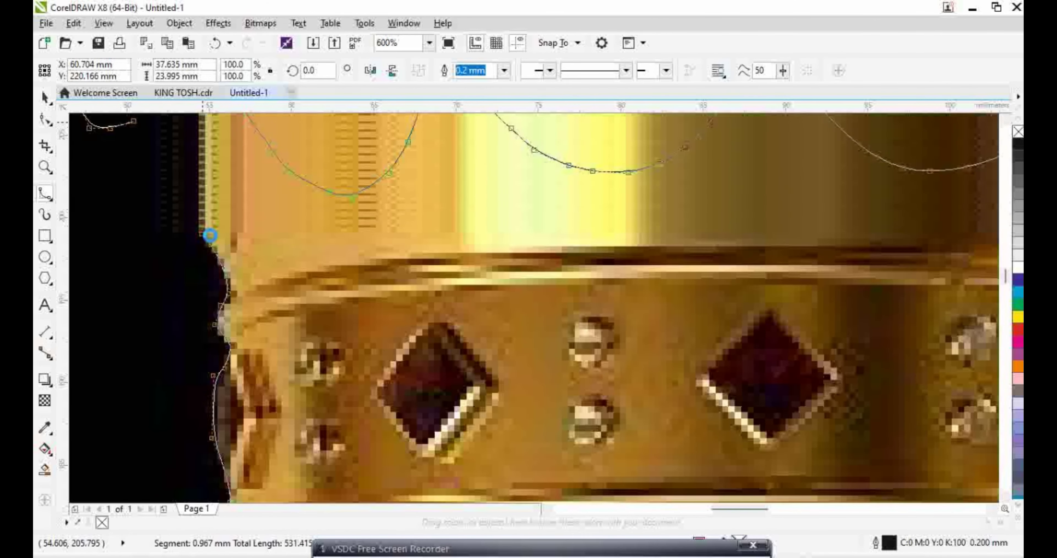
{"action": "left_click", "coordinate": [202, 227]}
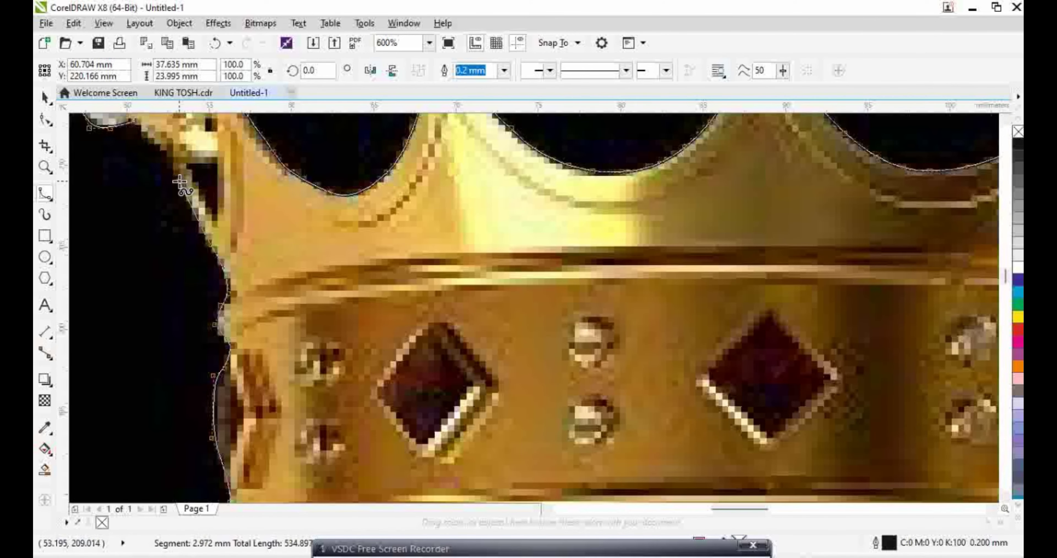
{"action": "double_click", "coordinate": [144, 131]}
{"action": "scroll", "coordinate": [145, 151], "scroll_direction": "down", "scroll_amount": 6}
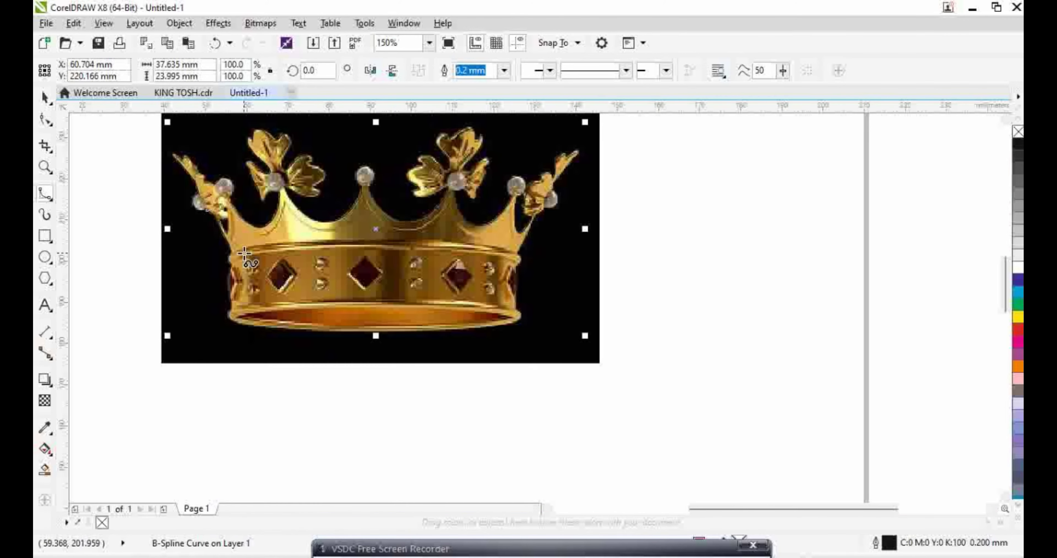
{"action": "left_click", "coordinate": [46, 98]}
{"action": "left_click_drag", "start_coordinate": [150, 129], "coordinate": [479, 396]}
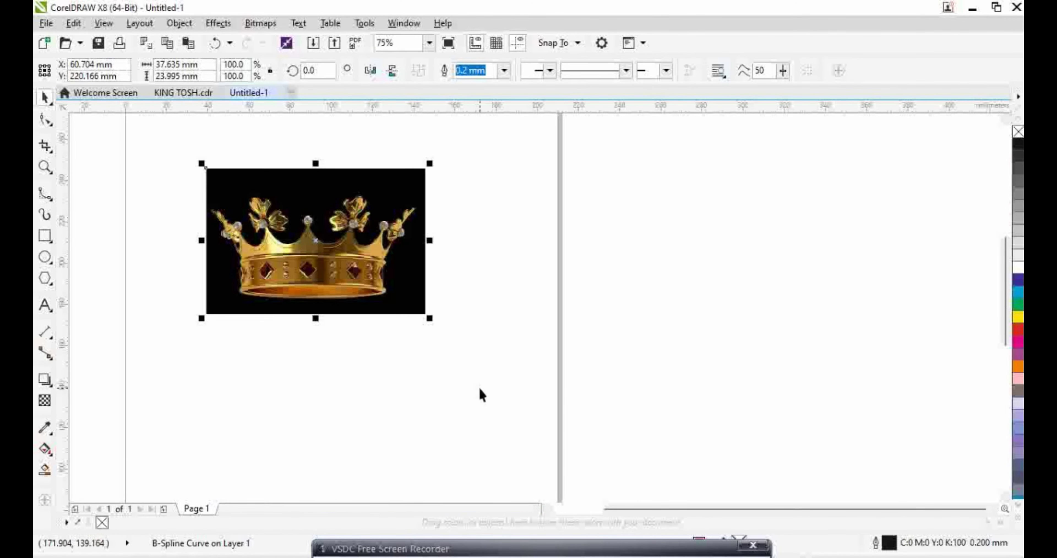
Intersect the outline with the crown image, move the cut-out aside and delete the black image
{"action": "left_click", "coordinate": [471, 72]}
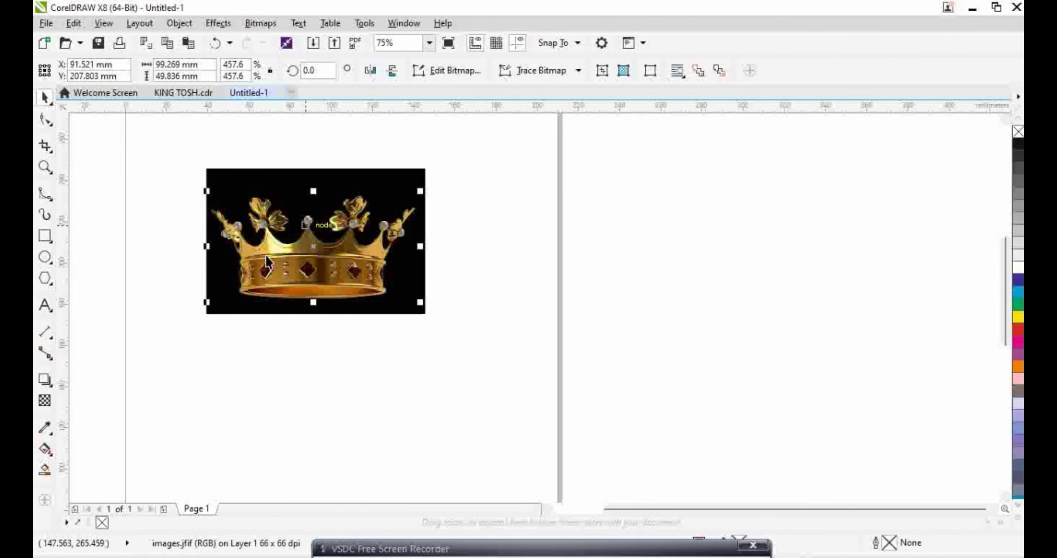
{"action": "left_click_drag", "start_coordinate": [315, 246], "coordinate": [570, 262]}
{"action": "left_click_drag", "start_coordinate": [175, 130], "coordinate": [451, 381]}
{"action": "key", "text": "Delete"}
{"action": "scroll", "coordinate": [521, 323], "scroll_direction": "down", "scroll_amount": 2}
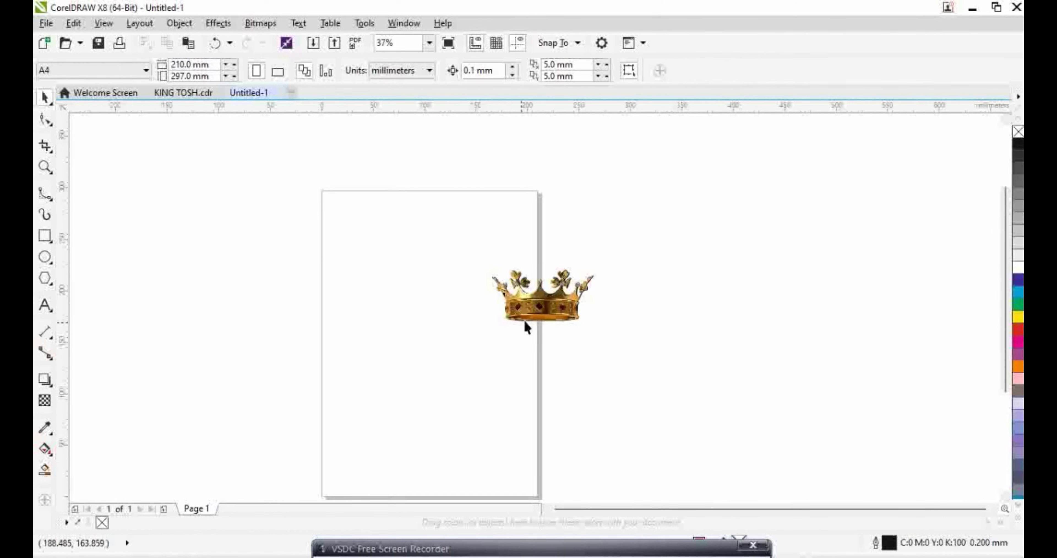
Cut the crown and paste it into the KING TOSH.cdr poster
{"action": "left_click", "coordinate": [527, 316]}
{"action": "right_click", "coordinate": [545, 308]}
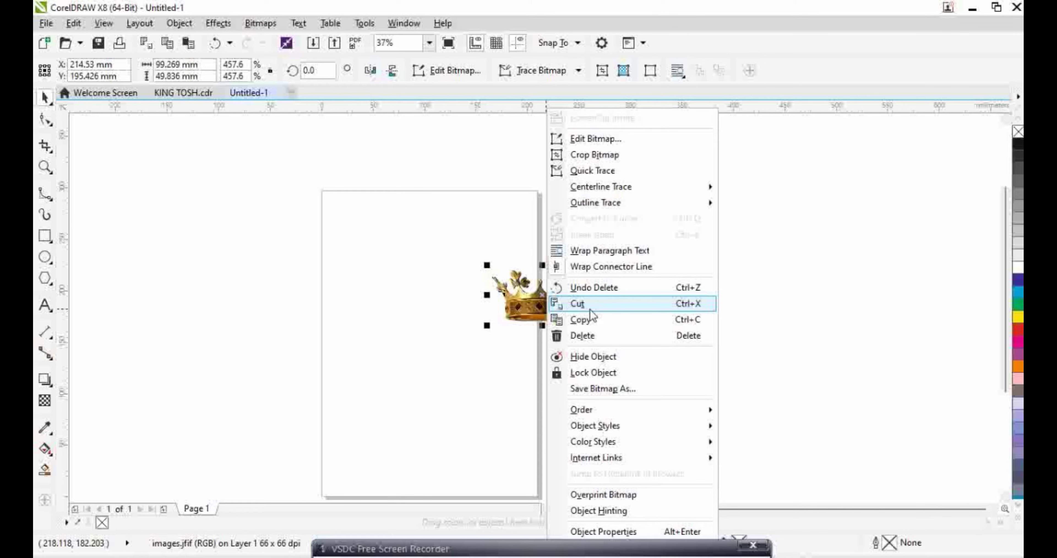
{"action": "left_click", "coordinate": [587, 319]}
{"action": "left_click", "coordinate": [183, 92]}
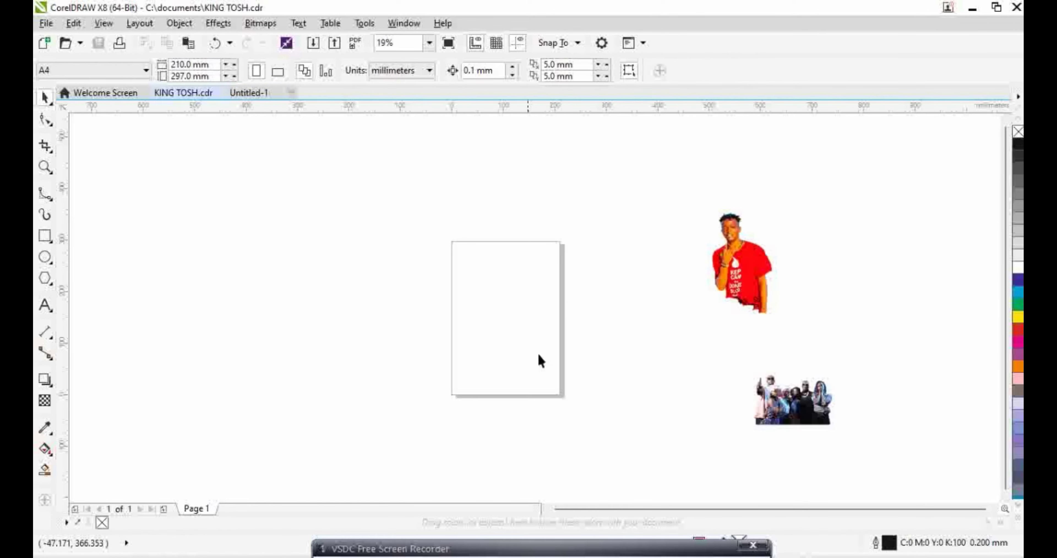
{"action": "right_click", "coordinate": [309, 318]}
{"action": "left_click", "coordinate": [358, 399]}
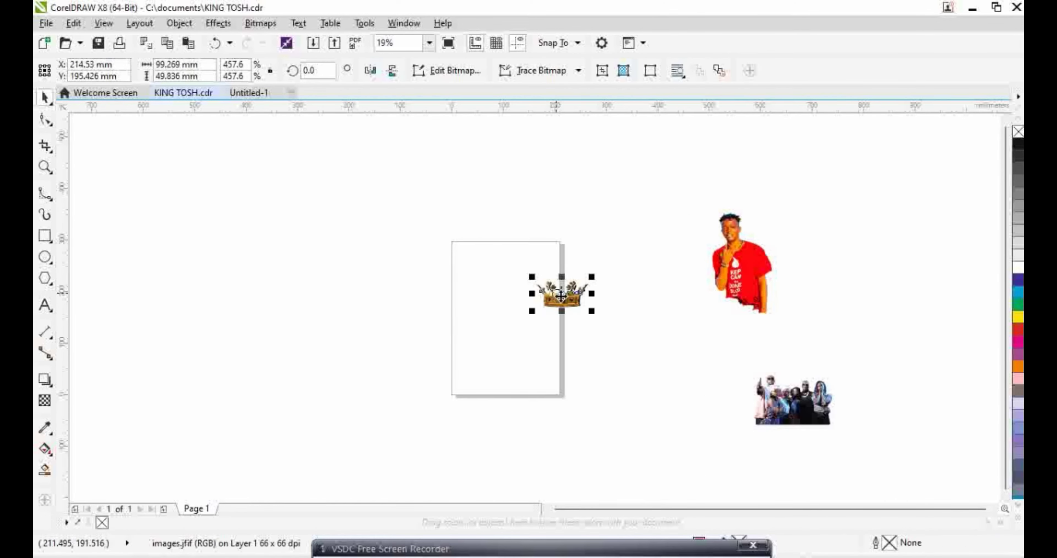
Move the crown onto the man's head and enlarge it to fit
{"action": "left_click_drag", "start_coordinate": [578, 300], "coordinate": [734, 209]}
{"action": "scroll", "coordinate": [747, 232], "scroll_direction": "up", "scroll_amount": 3}
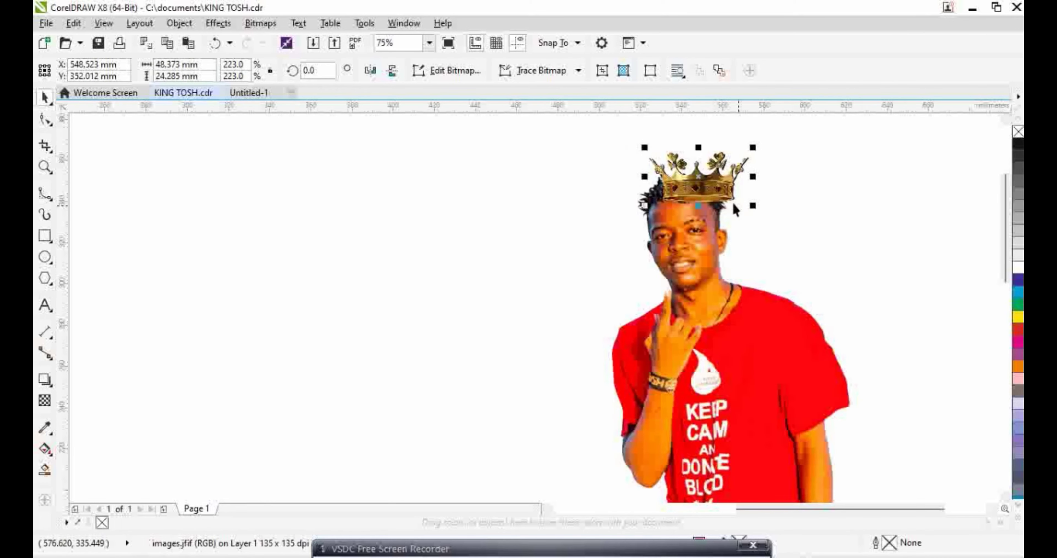
{"action": "left_click_drag", "start_coordinate": [673, 187], "coordinate": [678, 189]}
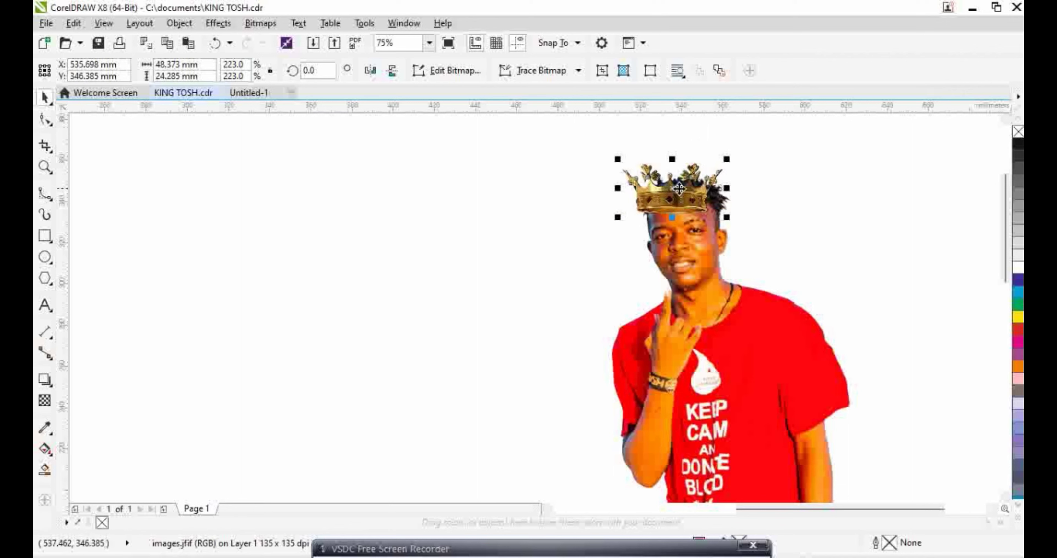
{"action": "mouse_move", "coordinate": [727, 217]}
{"action": "left_mouse_down"}
{"action": "mouse_move", "coordinate": [731, 207]}
{"action": "mouse_move", "coordinate": [732, 220]}
{"action": "left_mouse_up"}
{"action": "left_click_drag", "start_coordinate": [671, 190], "coordinate": [681, 190]}
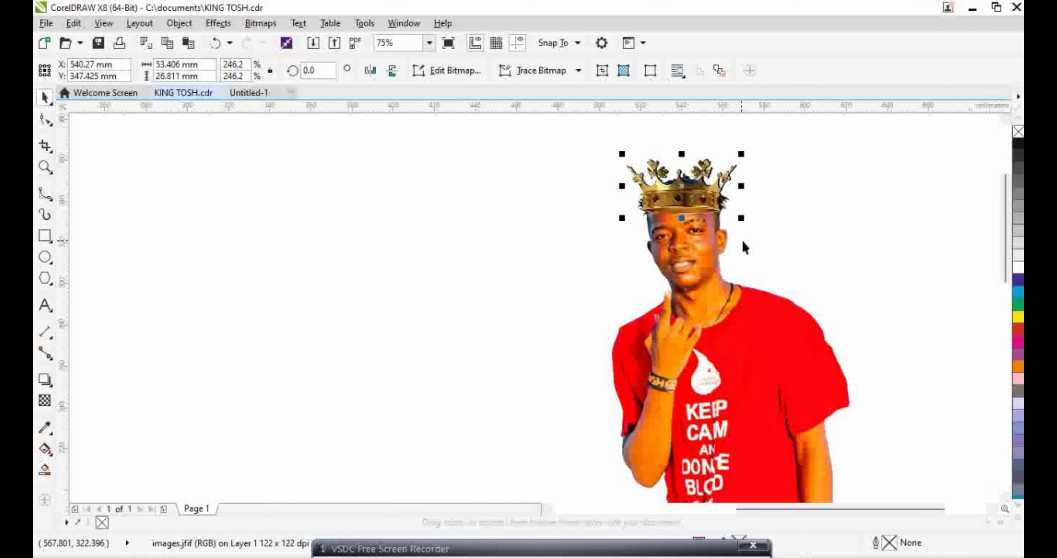
{"action": "left_click_drag", "start_coordinate": [742, 219], "coordinate": [749, 222]}
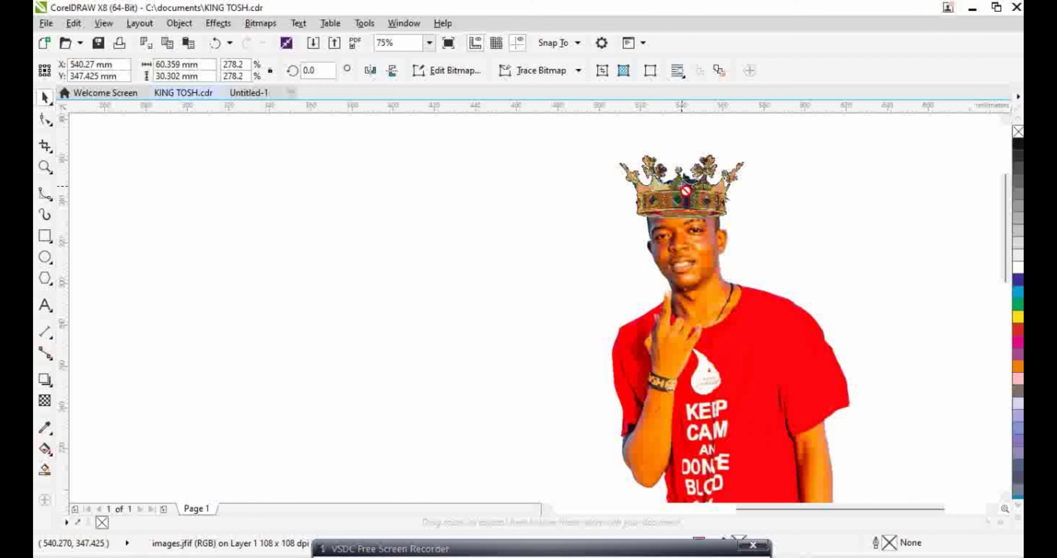
{"action": "left_click", "coordinate": [762, 240]}
{"action": "scroll", "coordinate": [737, 260], "scroll_direction": "down", "scroll_amount": 2}
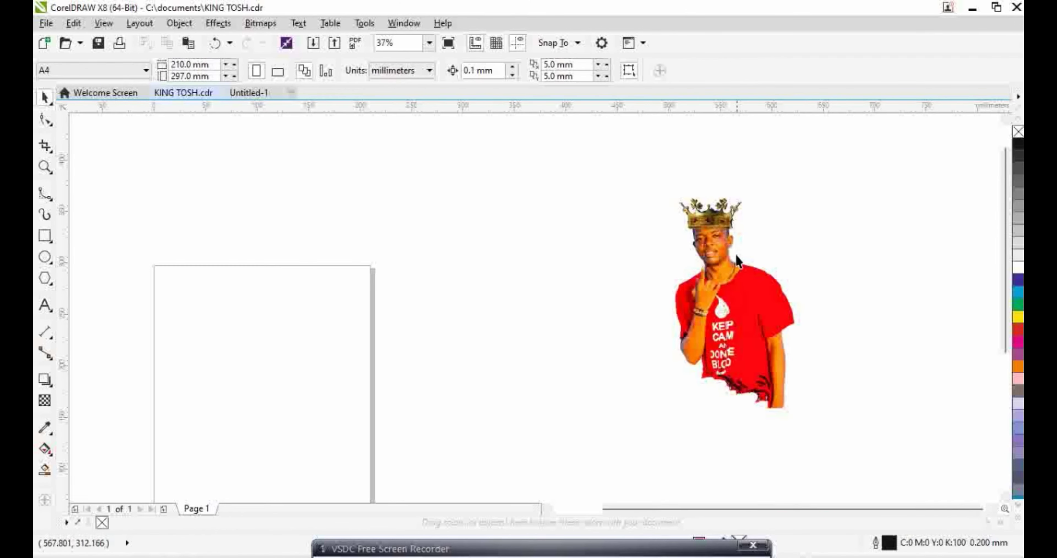
{"action": "mouse_move", "coordinate": [360, 486]}
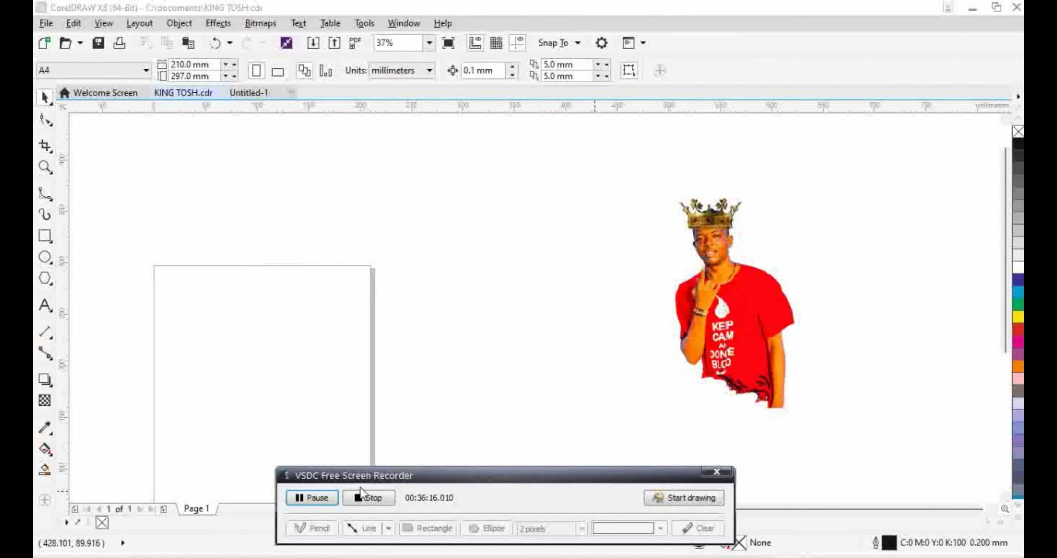
{"action": "left_click", "coordinate": [316, 495]}
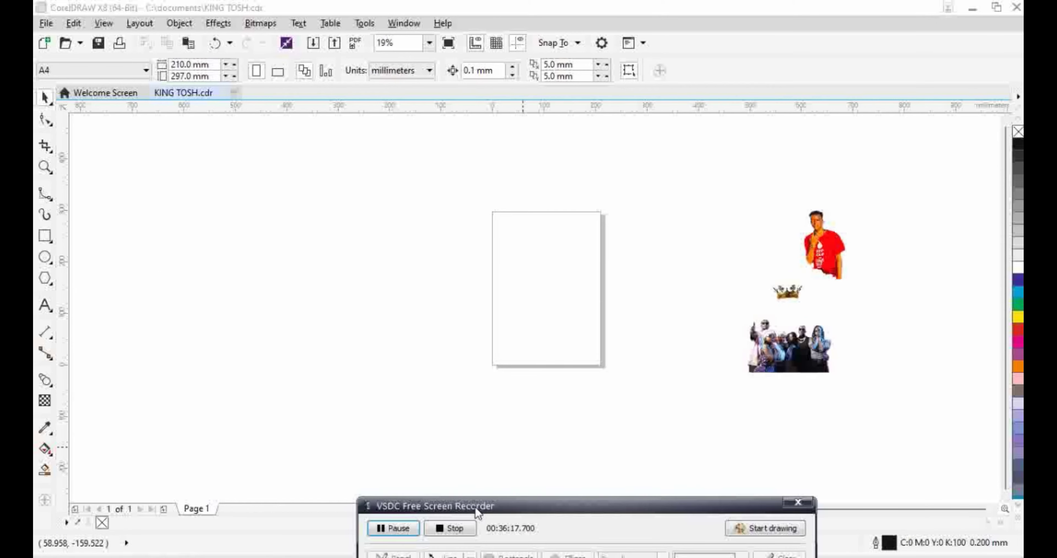
Import the neon stage background picture and place it on the page
{"action": "left_click_drag", "start_coordinate": [475, 508], "coordinate": [471, 551]}
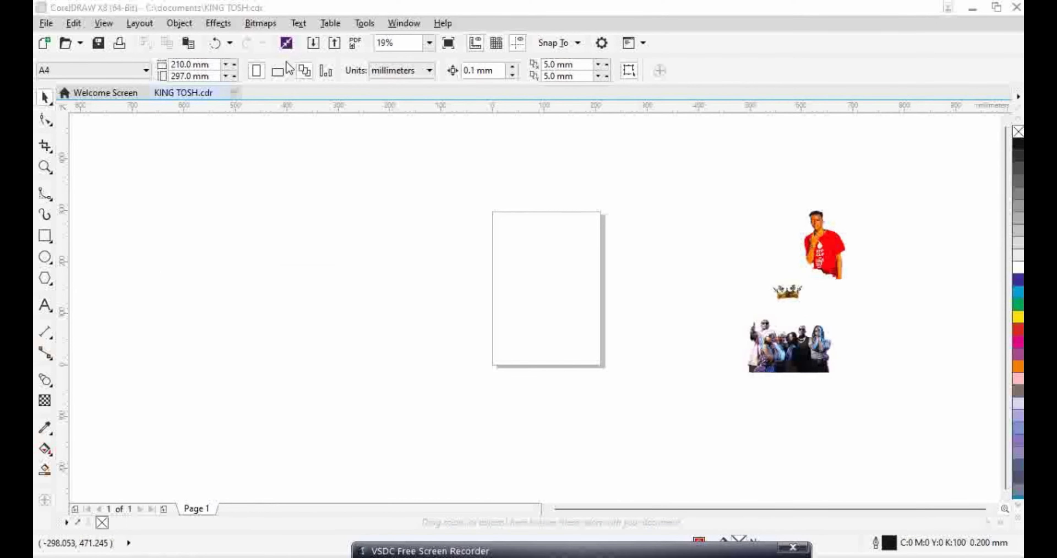
{"action": "left_click", "coordinate": [313, 42]}
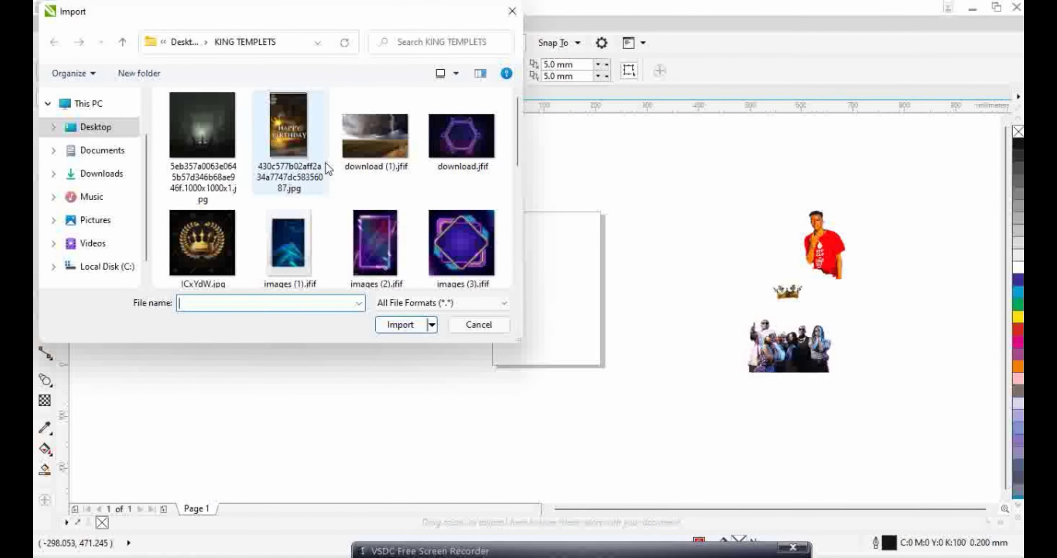
{"action": "scroll", "coordinate": [369, 185], "scroll_direction": "down", "scroll_amount": 10}
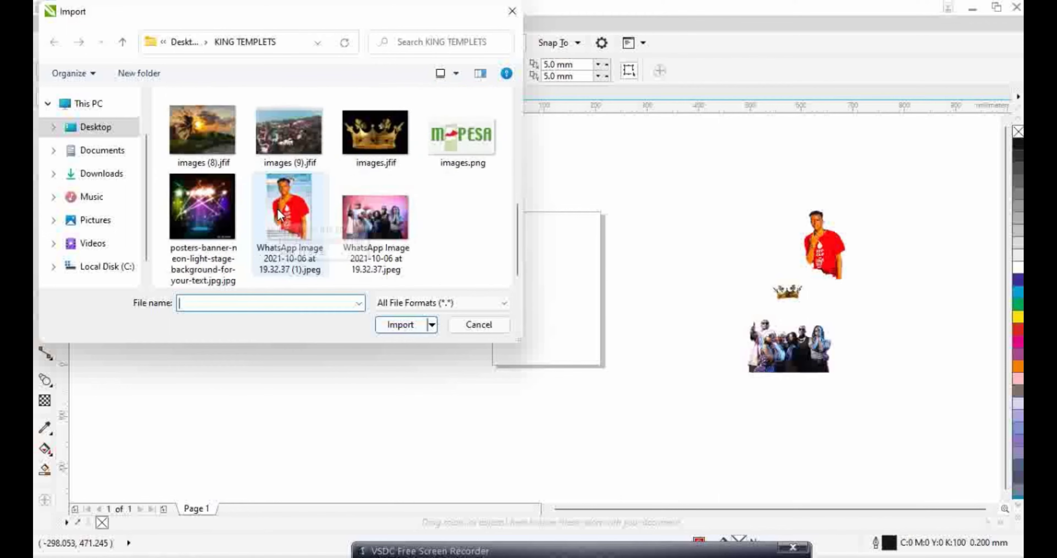
{"action": "double_click", "coordinate": [202, 259]}
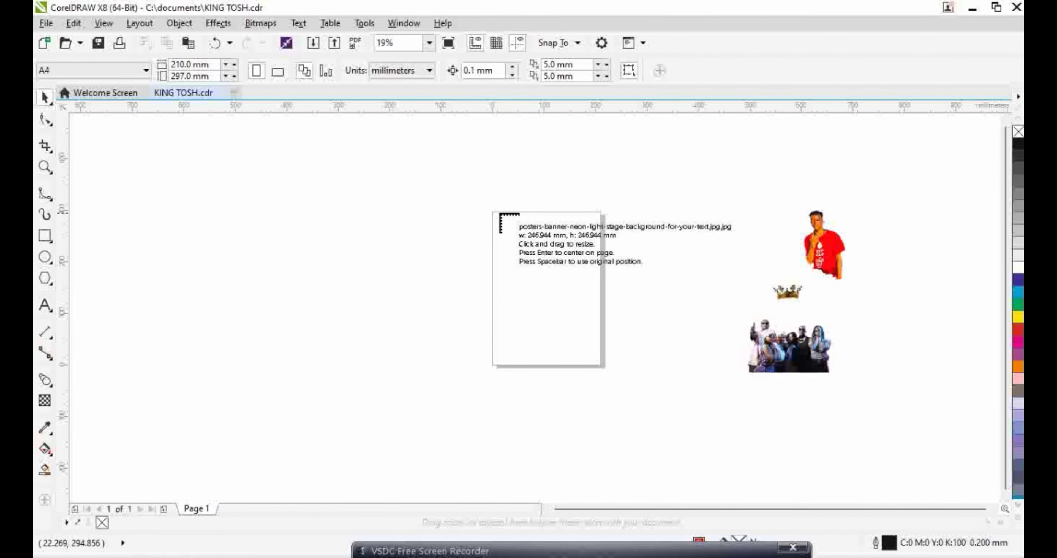
{"action": "left_click", "coordinate": [502, 223]}
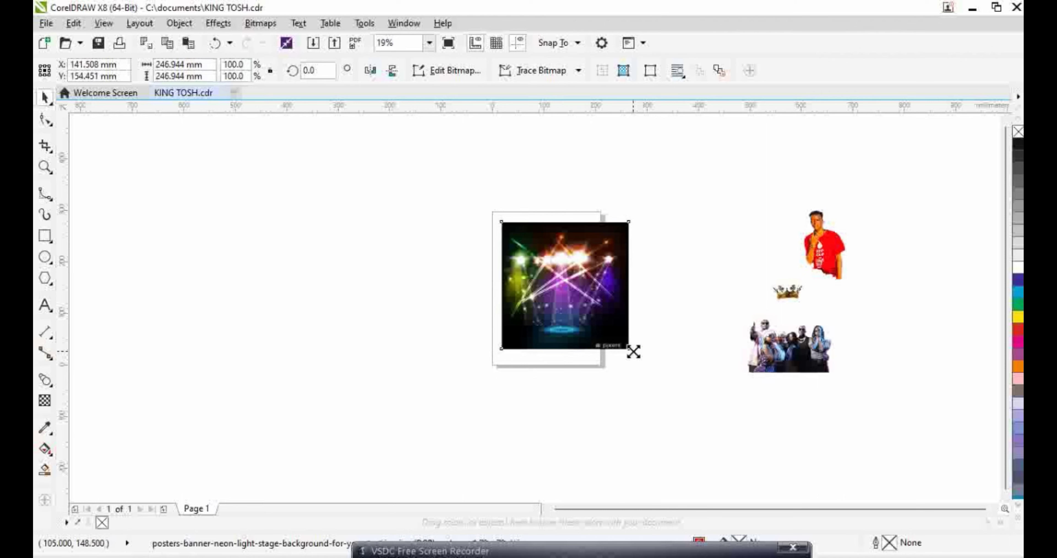
Enlarge the neon picture to about 297.7 × 321 mm and move the group photo onto it
{"action": "left_click_drag", "start_coordinate": [633, 351], "coordinate": [650, 381]}
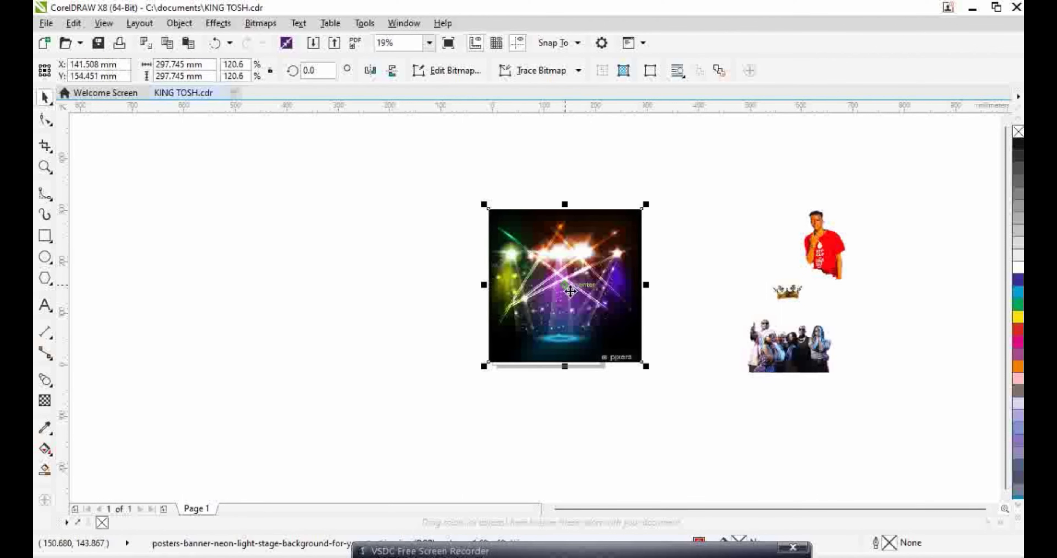
{"action": "mouse_move", "coordinate": [570, 291]}
{"action": "left_mouse_down"}
{"action": "mouse_move", "coordinate": [564, 299]}
{"action": "mouse_move", "coordinate": [553, 281]}
{"action": "left_mouse_up"}
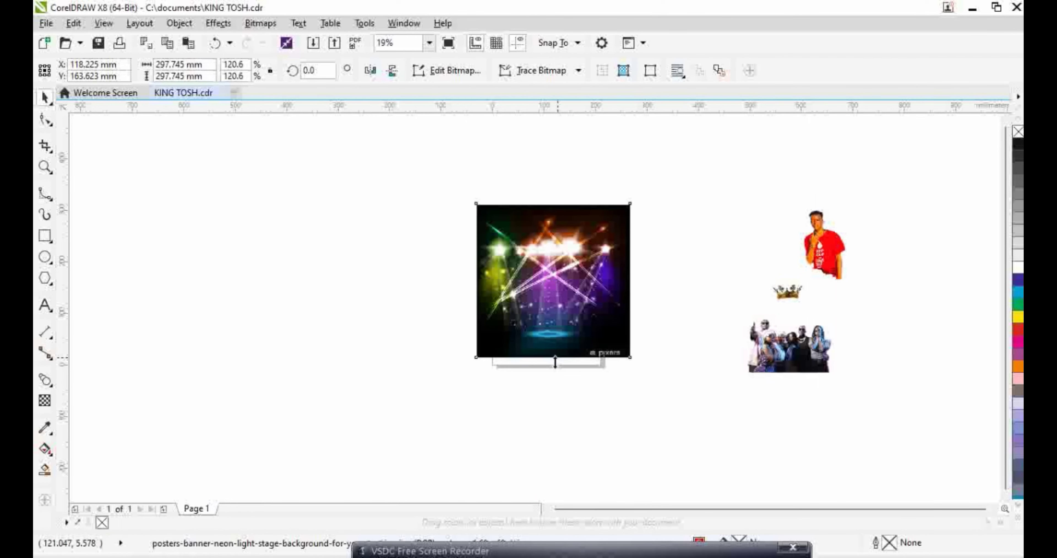
{"action": "left_click_drag", "start_coordinate": [555, 361], "coordinate": [554, 369]}
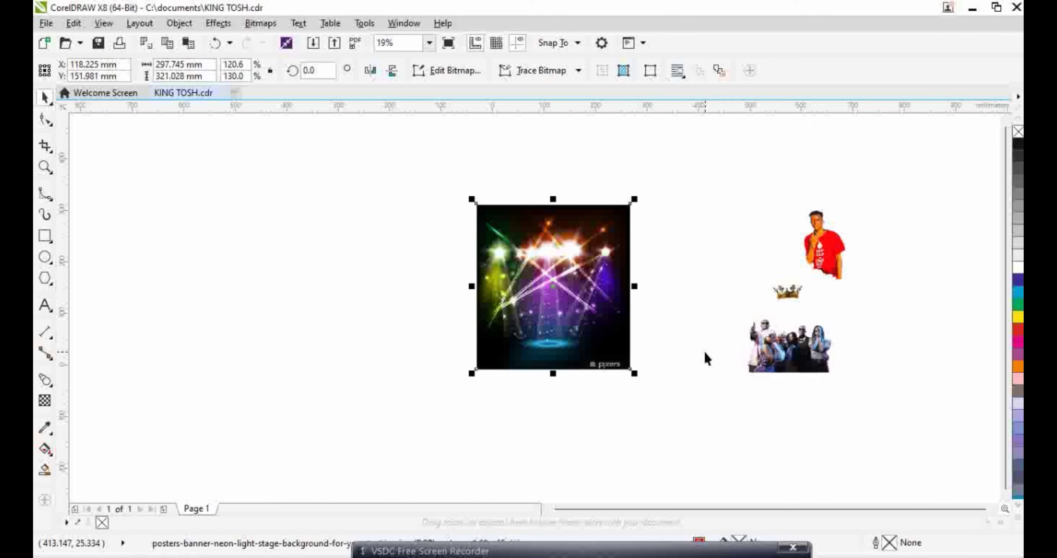
{"action": "left_click_drag", "start_coordinate": [792, 363], "coordinate": [546, 338]}
Bring the group photo to the front and move it lower on the stage
{"action": "right_click", "coordinate": [548, 337]}
{"action": "mouse_move", "coordinate": [670, 409]}
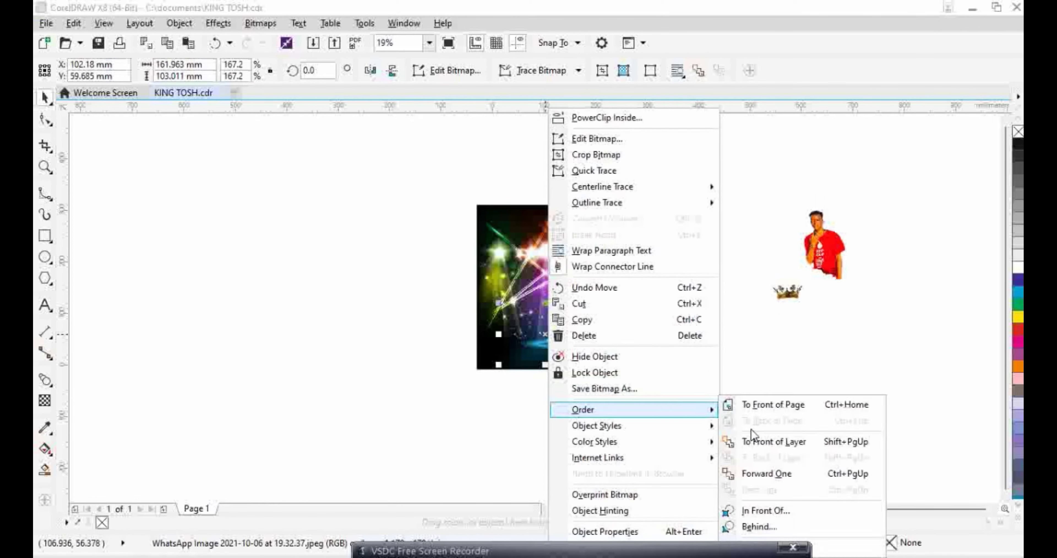
{"action": "left_click", "coordinate": [767, 404]}
{"action": "scroll", "coordinate": [560, 326], "scroll_direction": "up", "scroll_amount": 4}
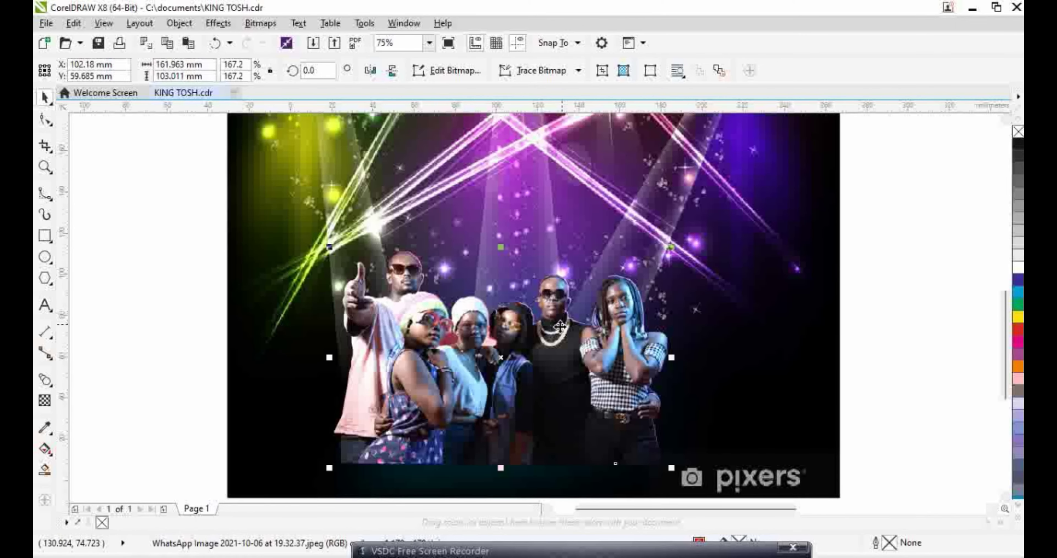
{"action": "left_click_drag", "start_coordinate": [512, 360], "coordinate": [511, 381]}
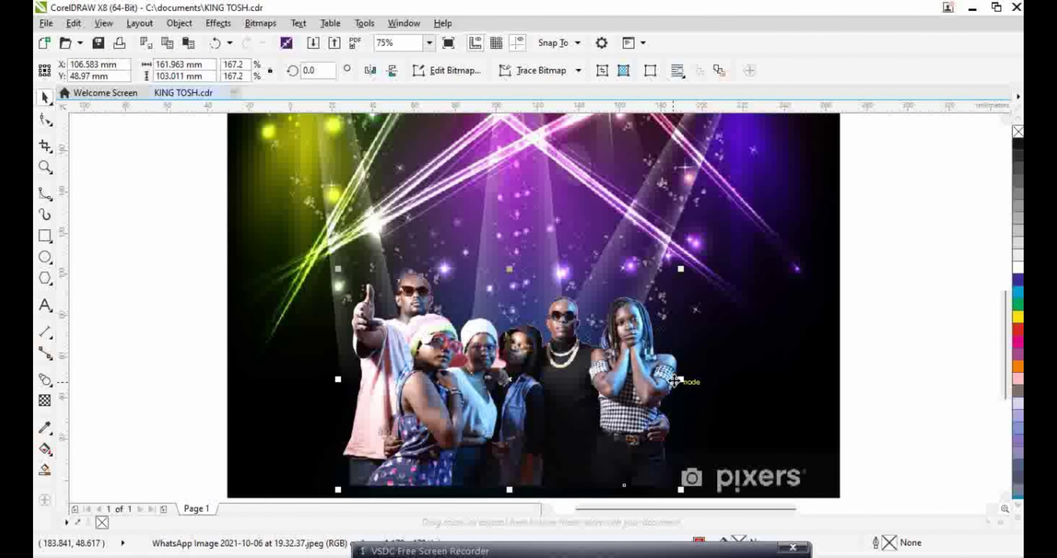
Scale the group photo proportionally to about 230.2% and shift it right and up
{"action": "left_click_drag", "start_coordinate": [681, 379], "coordinate": [825, 410]}
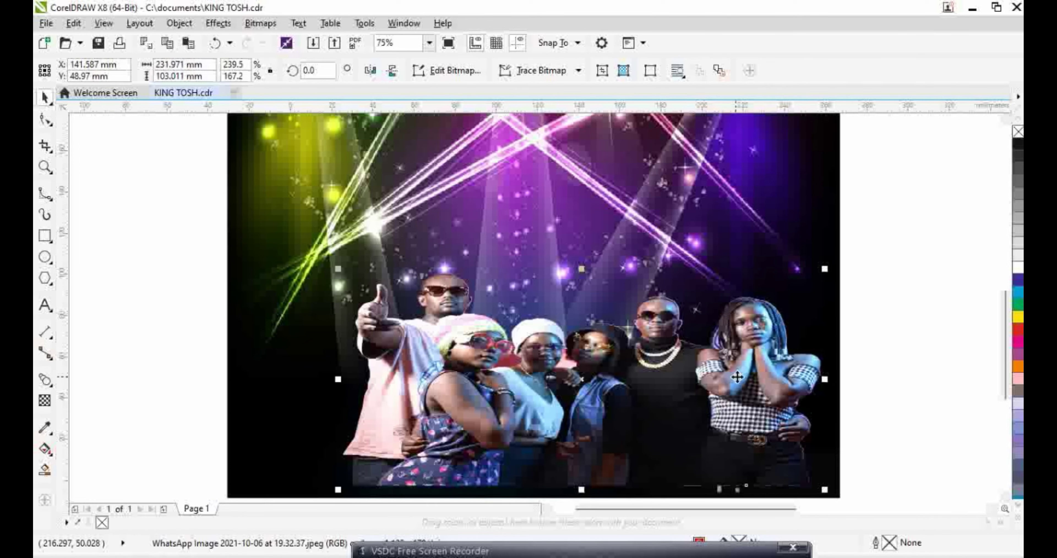
{"action": "left_click", "coordinate": [213, 42]}
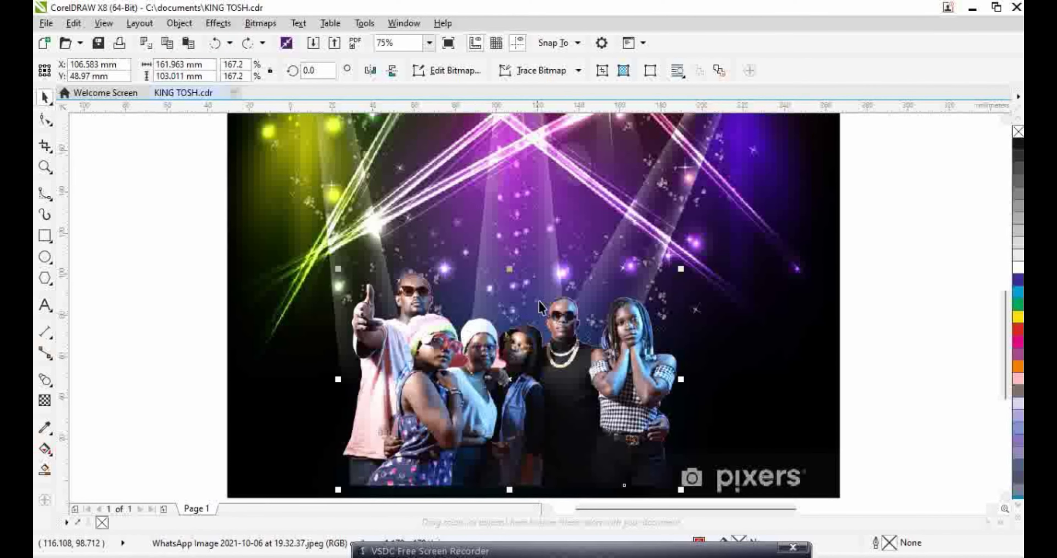
{"action": "left_click_drag", "start_coordinate": [685, 495], "coordinate": [823, 476]}
{"action": "left_click_drag", "start_coordinate": [512, 319], "coordinate": [576, 294]}
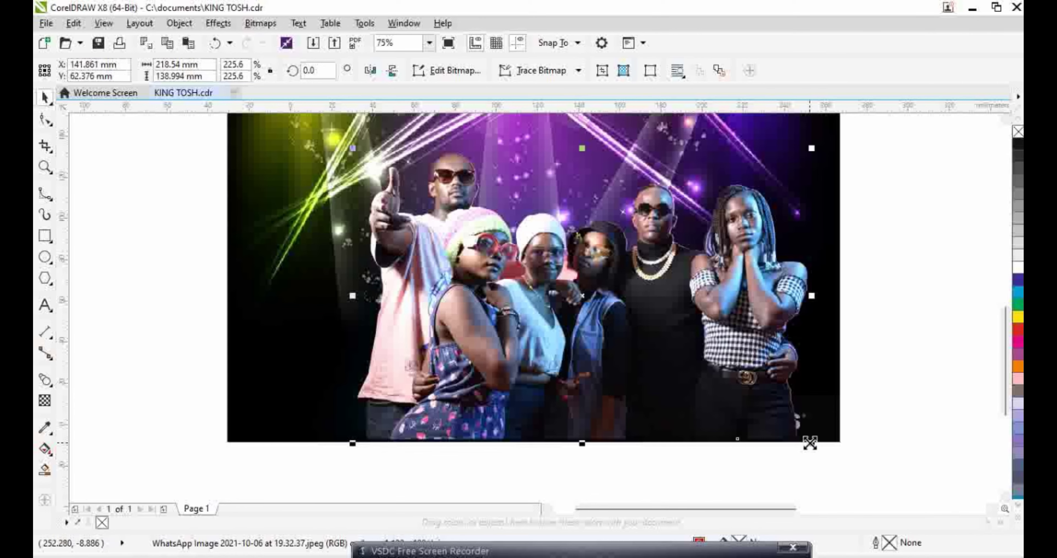
{"action": "left_click_drag", "start_coordinate": [810, 442], "coordinate": [835, 443]}
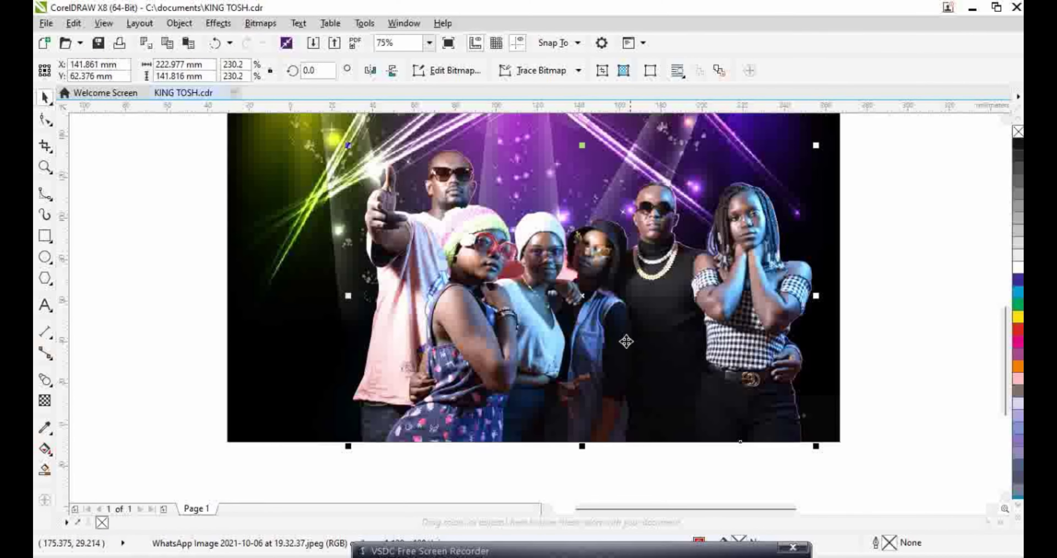
{"action": "left_click_drag", "start_coordinate": [626, 341], "coordinate": [633, 337]}
{"action": "scroll", "coordinate": [605, 280], "scroll_direction": "down", "scroll_amount": 4}
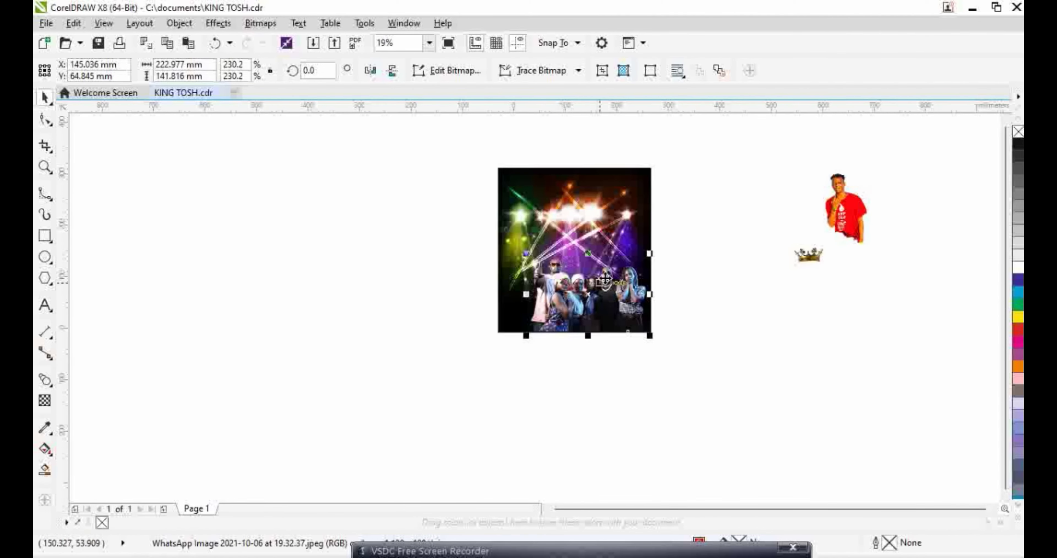
Mirror the red-shirt figure horizontally and move it to the photo's top-left
{"action": "scroll", "coordinate": [619, 221], "scroll_direction": "up", "scroll_amount": 2}
{"action": "scroll", "coordinate": [835, 224], "scroll_direction": "down", "scroll_amount": 2}
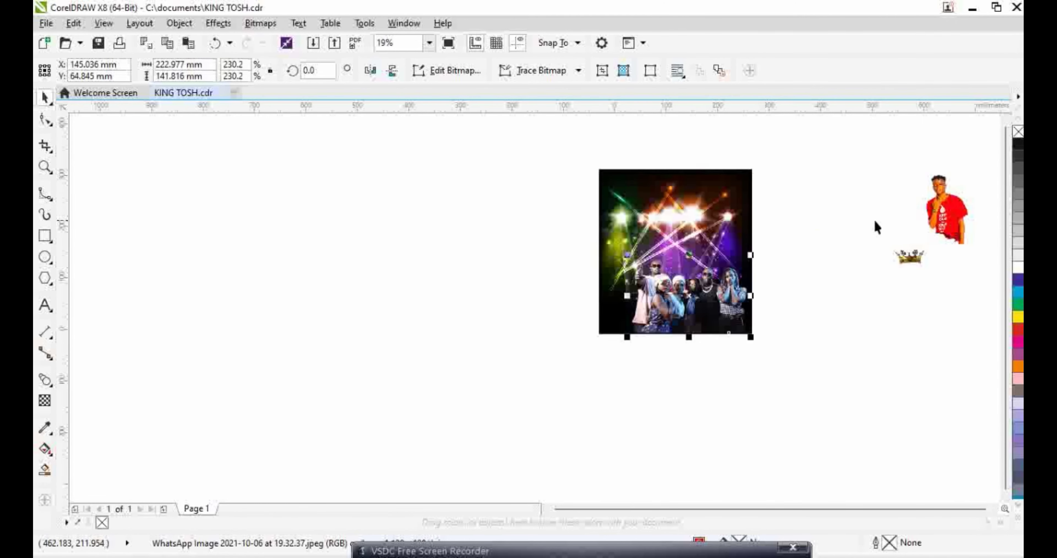
{"action": "left_click", "coordinate": [945, 210]}
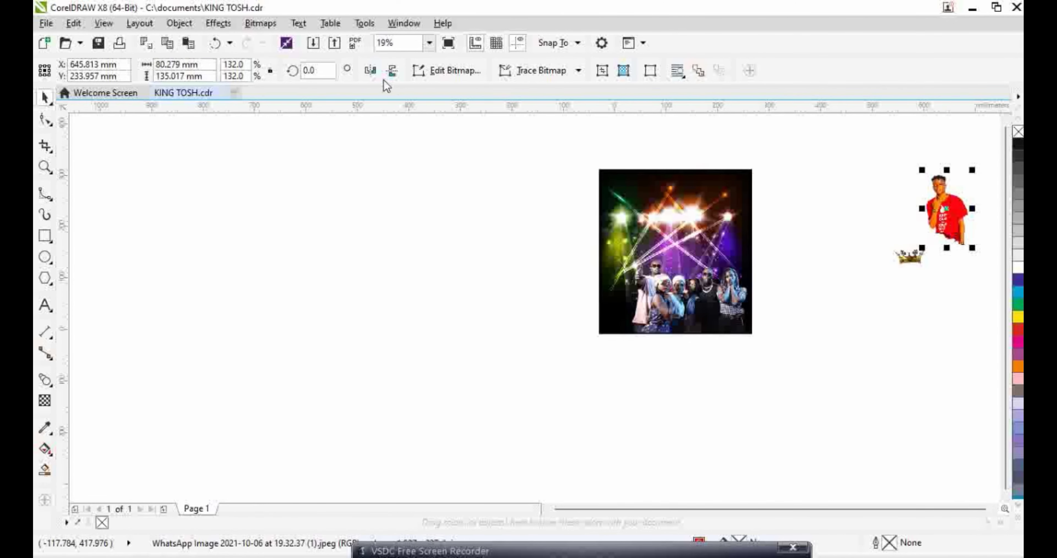
{"action": "left_click", "coordinate": [374, 70]}
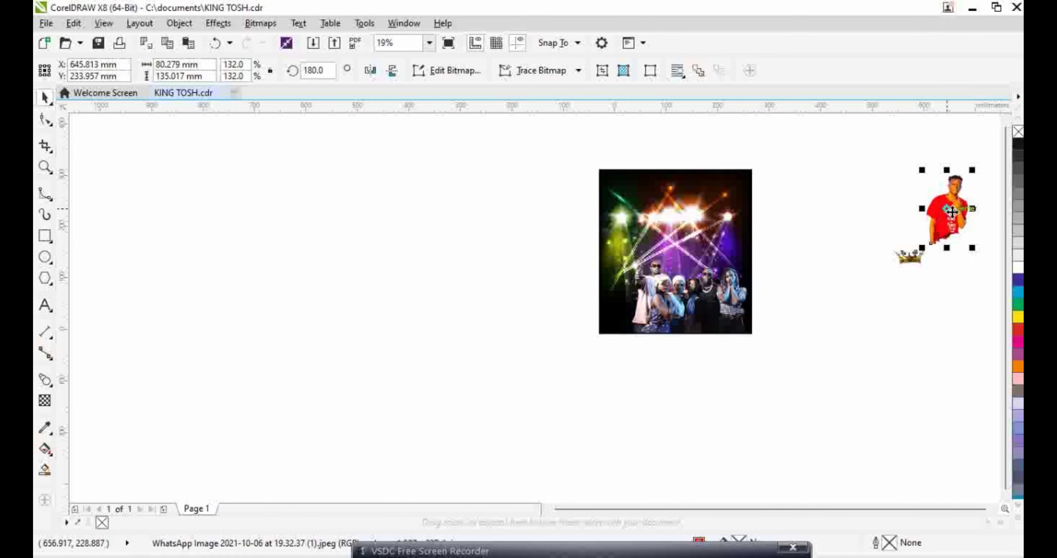
{"action": "left_click_drag", "start_coordinate": [952, 211], "coordinate": [625, 219]}
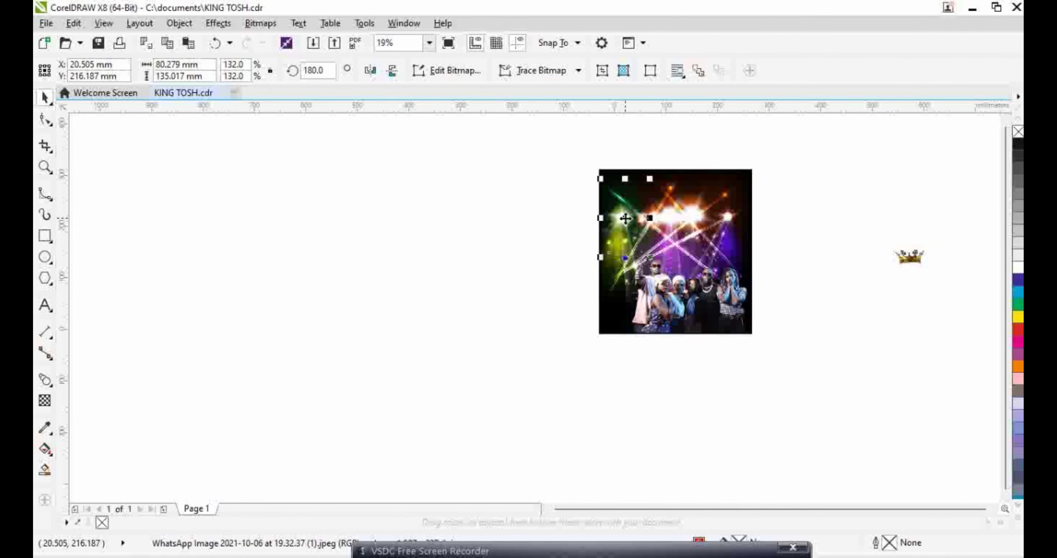
Bring the figure to the front of the page and scale it to 158.5%
{"action": "right_click", "coordinate": [625, 219]}
{"action": "mouse_move", "coordinate": [782, 408]}
{"action": "left_click", "coordinate": [845, 405]}
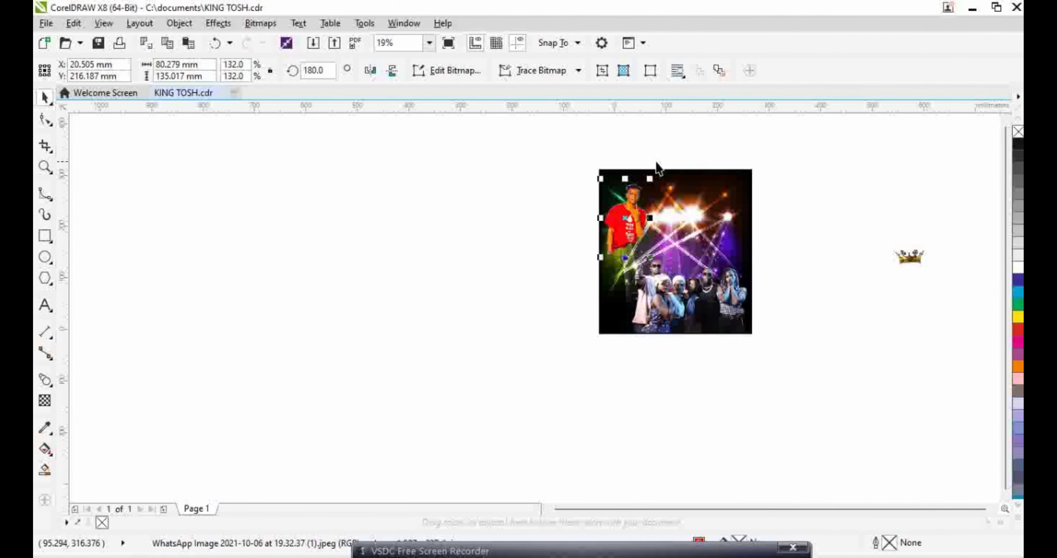
{"action": "scroll", "coordinate": [654, 181], "scroll_direction": "up", "scroll_amount": 2}
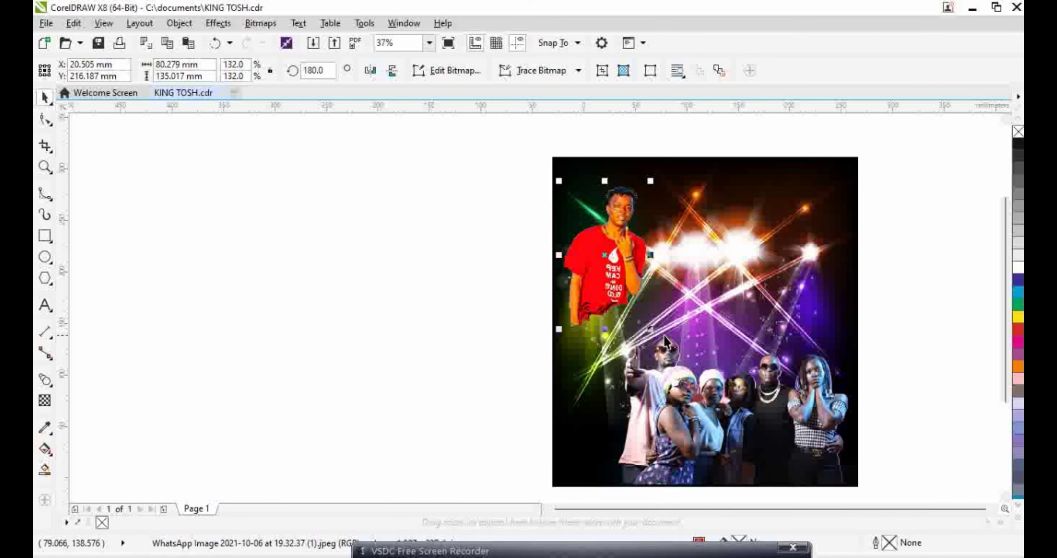
{"action": "left_click_drag", "start_coordinate": [655, 330], "coordinate": [672, 351]}
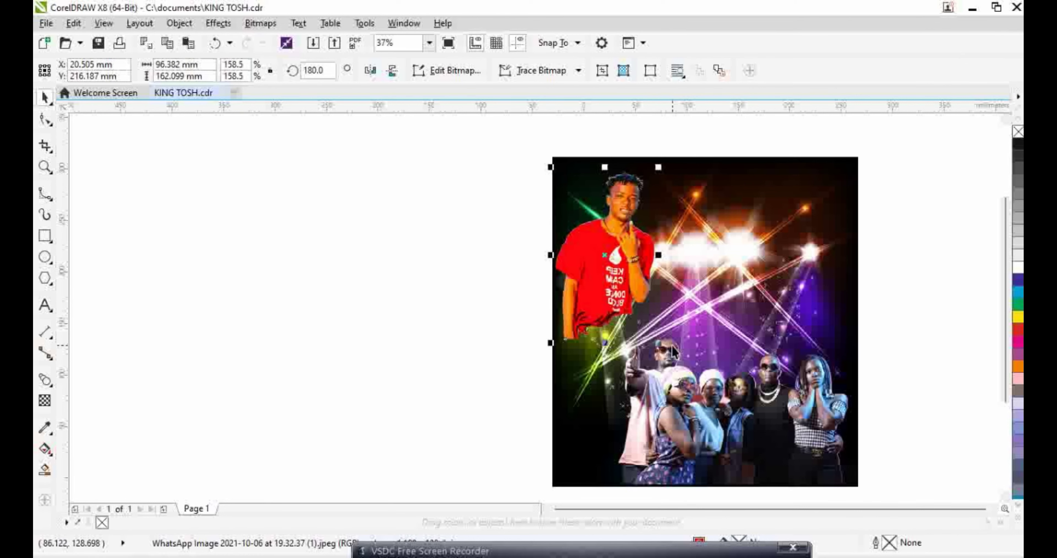
Shrink the group photo to 166.5% and tuck it into the bottom-right corner
{"action": "left_click", "coordinate": [723, 422]}
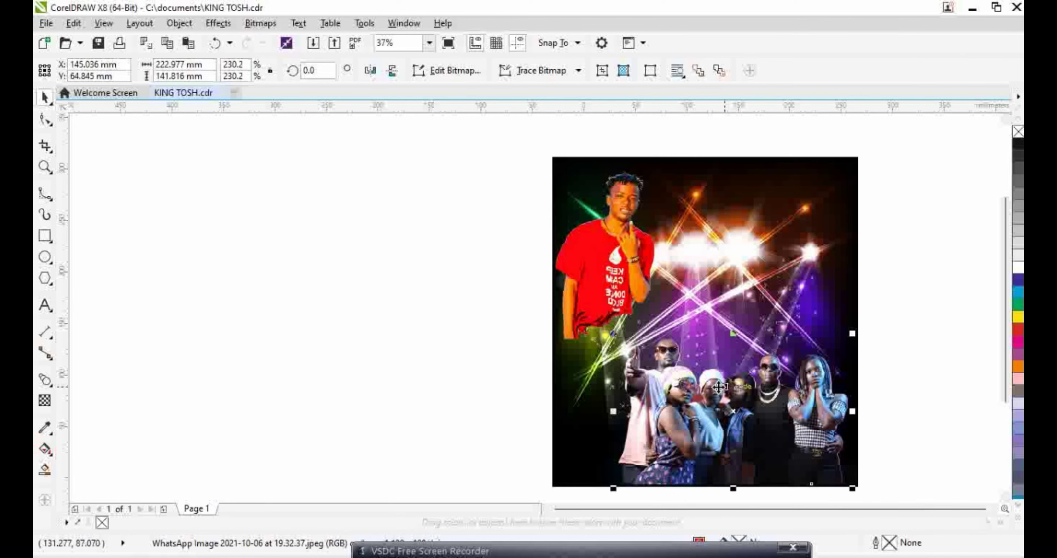
{"action": "left_click_drag", "start_coordinate": [852, 489], "coordinate": [839, 478]}
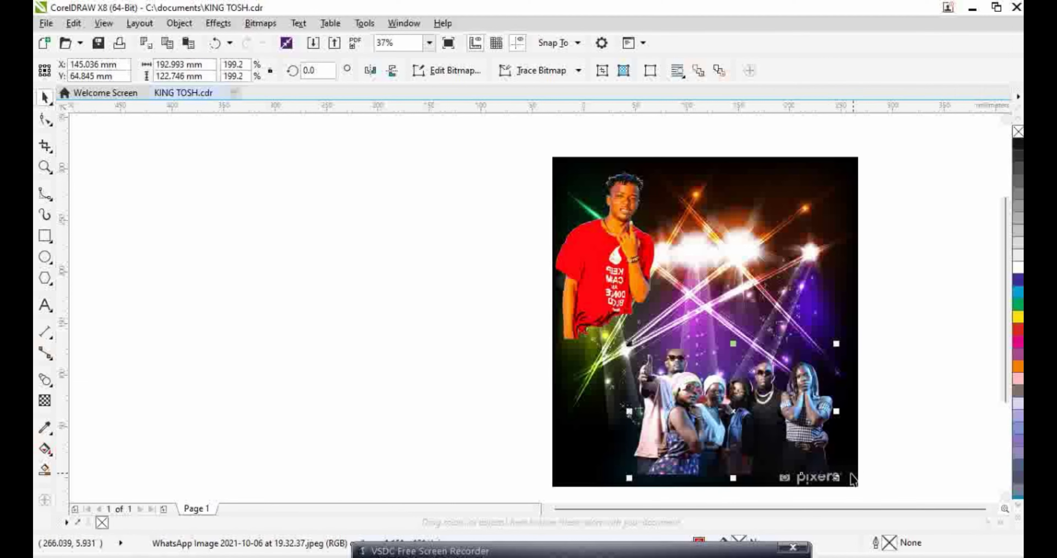
{"action": "left_click_drag", "start_coordinate": [837, 478], "coordinate": [819, 467]}
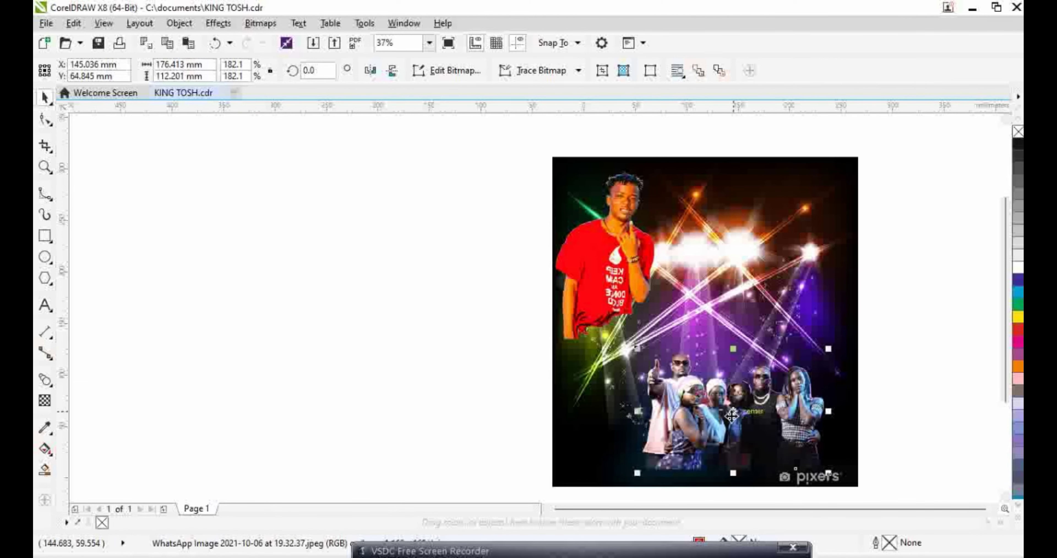
{"action": "left_click_drag", "start_coordinate": [725, 408], "coordinate": [760, 431]}
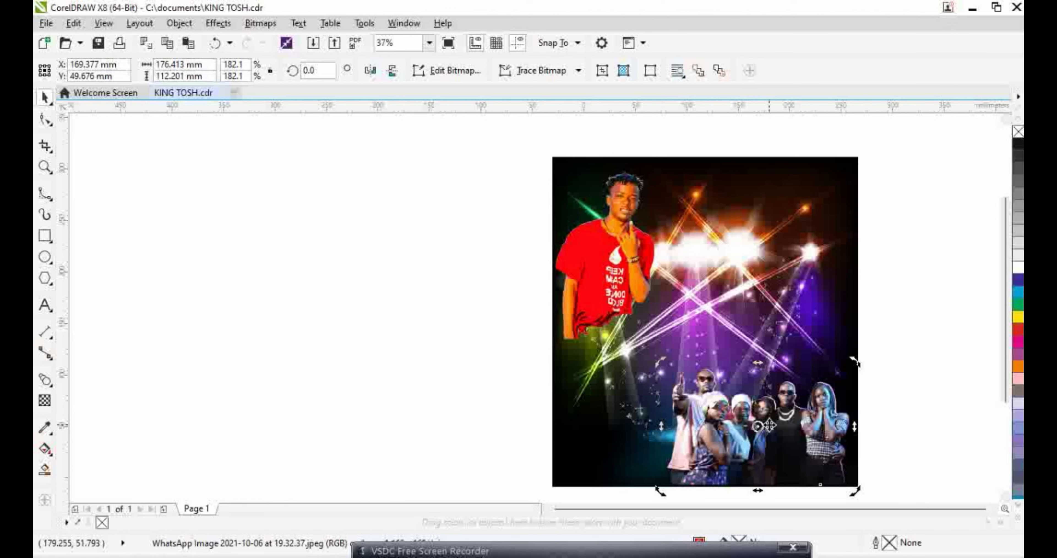
{"action": "left_click", "coordinate": [791, 440]}
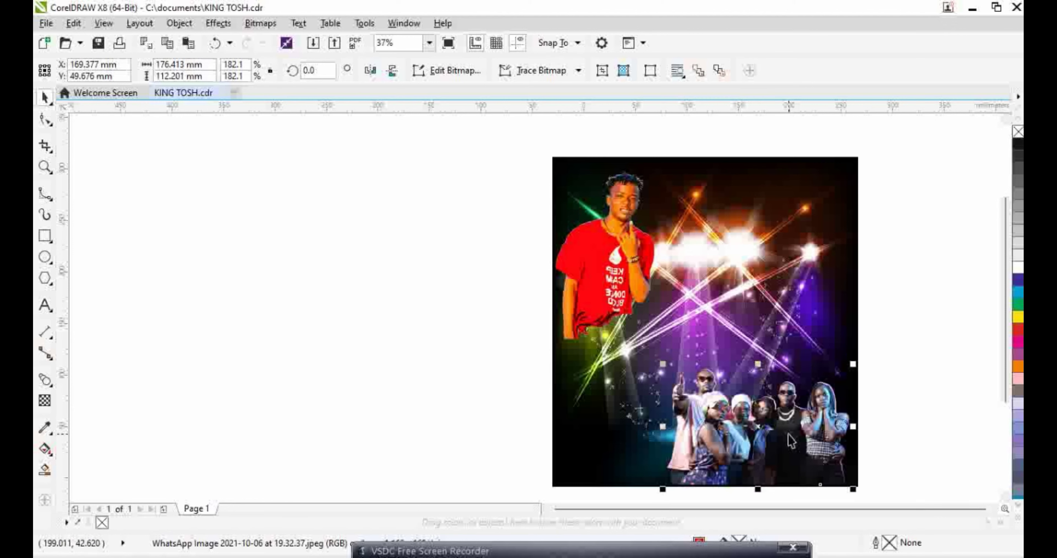
{"action": "left_click_drag", "start_coordinate": [854, 488], "coordinate": [848, 483]}
{"action": "mouse_move", "coordinate": [755, 432]}
{"action": "left_mouse_down"}
{"action": "mouse_move", "coordinate": [770, 439]}
{"action": "mouse_move", "coordinate": [764, 429]}
{"action": "left_mouse_up"}
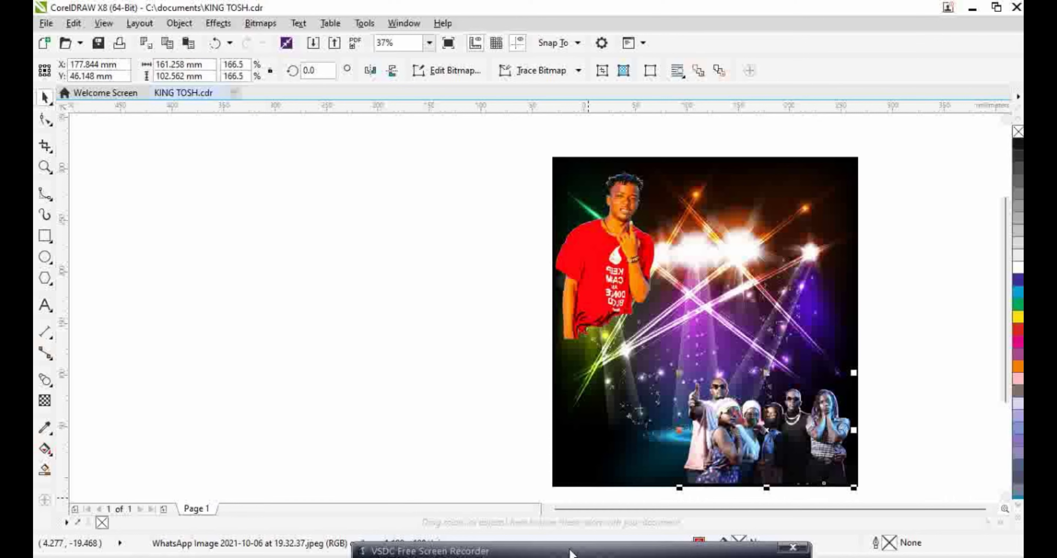
Select the crown and drag it onto the red-shirt man's head
{"action": "scroll", "coordinate": [572, 537], "scroll_direction": "down", "scroll_amount": 3}
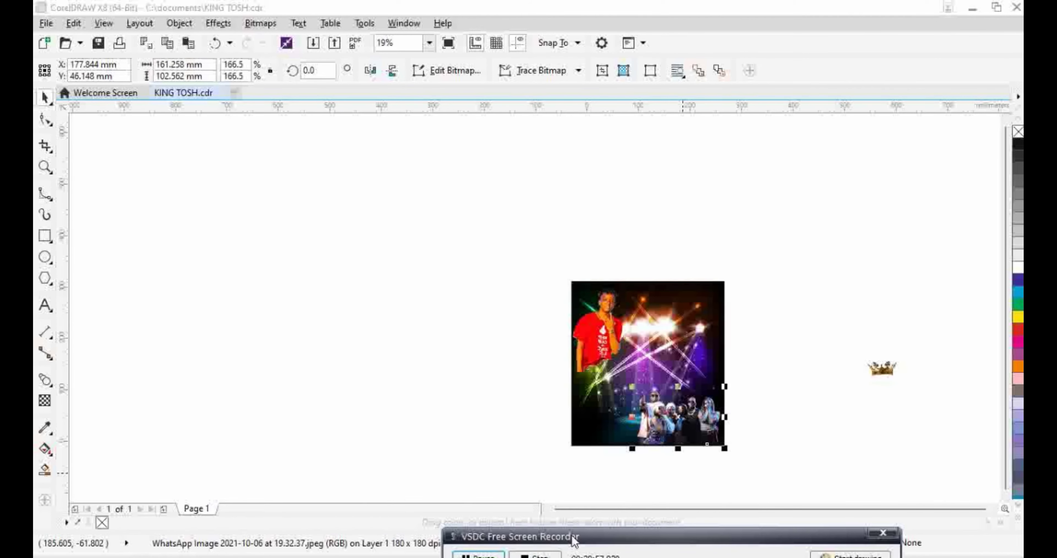
{"action": "scroll", "coordinate": [829, 371], "scroll_direction": "up", "scroll_amount": 3}
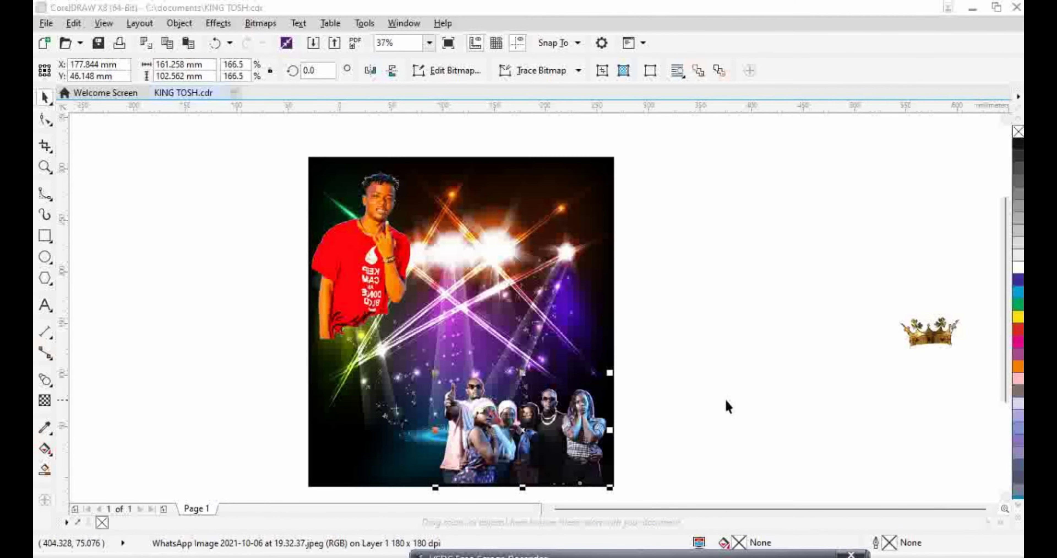
{"action": "left_click", "coordinate": [707, 406]}
{"action": "left_click", "coordinate": [927, 332]}
{"action": "left_click_drag", "start_coordinate": [927, 331], "coordinate": [375, 181]}
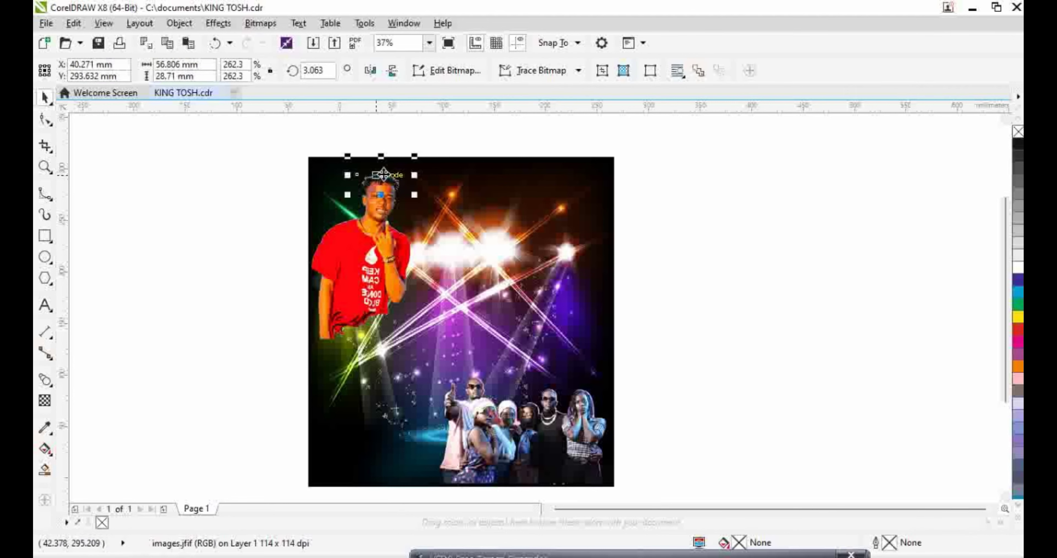
{"action": "right_click", "coordinate": [376, 181]}
Bring the crown in front of the photo, then shrink and nudge it onto his head
{"action": "mouse_move", "coordinate": [508, 410]}
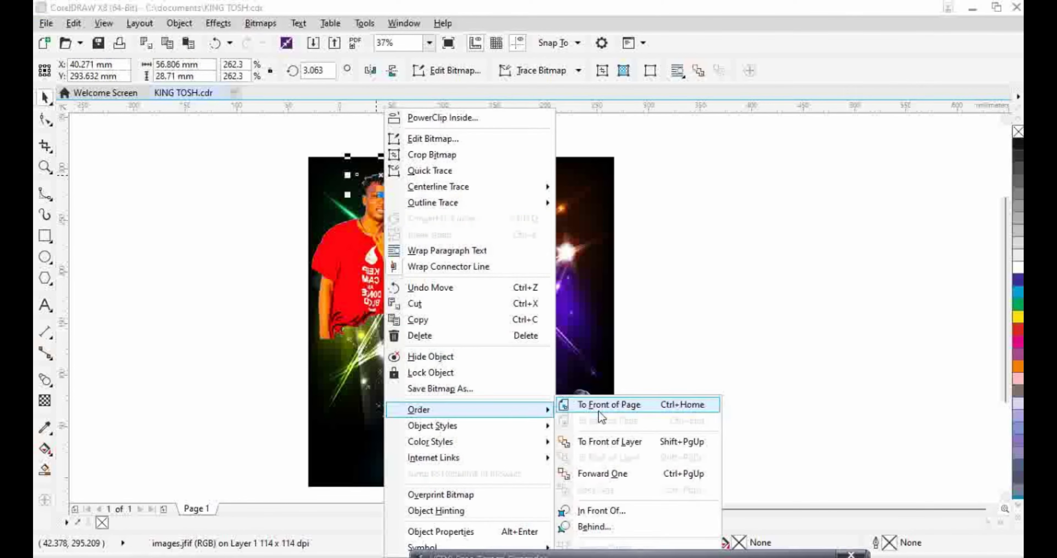
{"action": "left_click", "coordinate": [599, 407]}
{"action": "scroll", "coordinate": [403, 205], "scroll_direction": "up", "scroll_amount": 3}
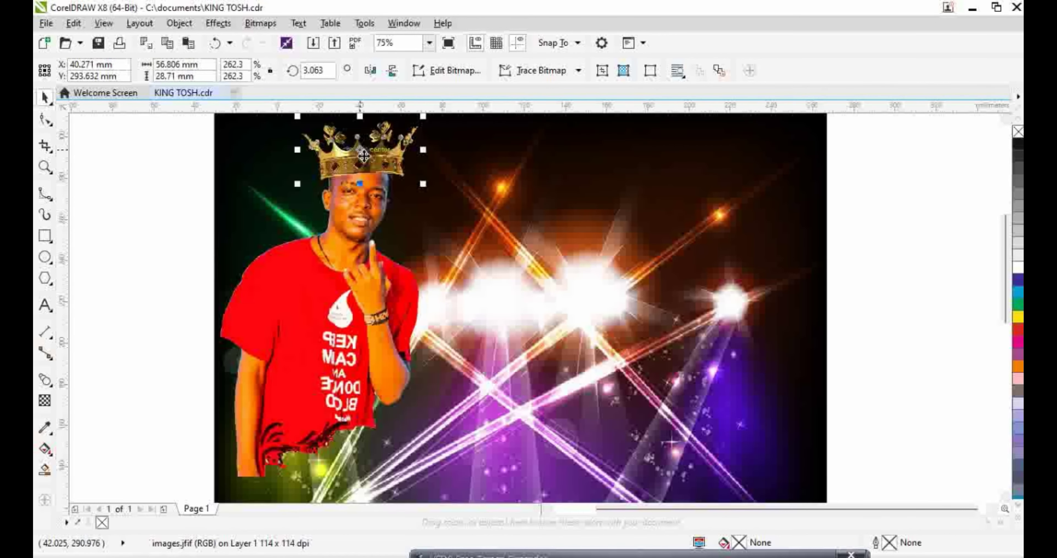
{"action": "scroll", "coordinate": [365, 155], "scroll_direction": "up", "scroll_amount": 3}
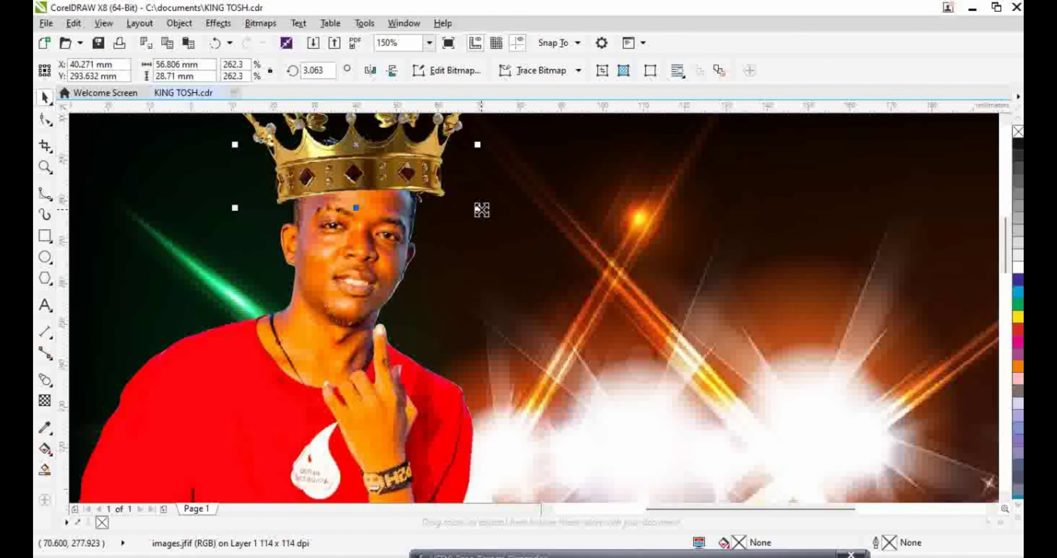
{"action": "left_click_drag", "start_coordinate": [477, 207], "coordinate": [477, 205]}
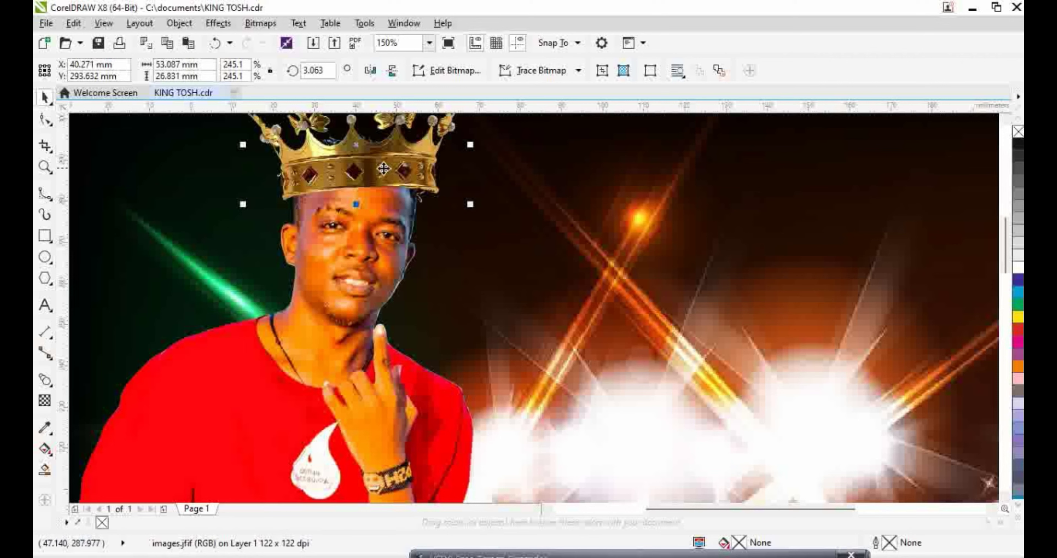
{"action": "left_click_drag", "start_coordinate": [369, 160], "coordinate": [359, 168]}
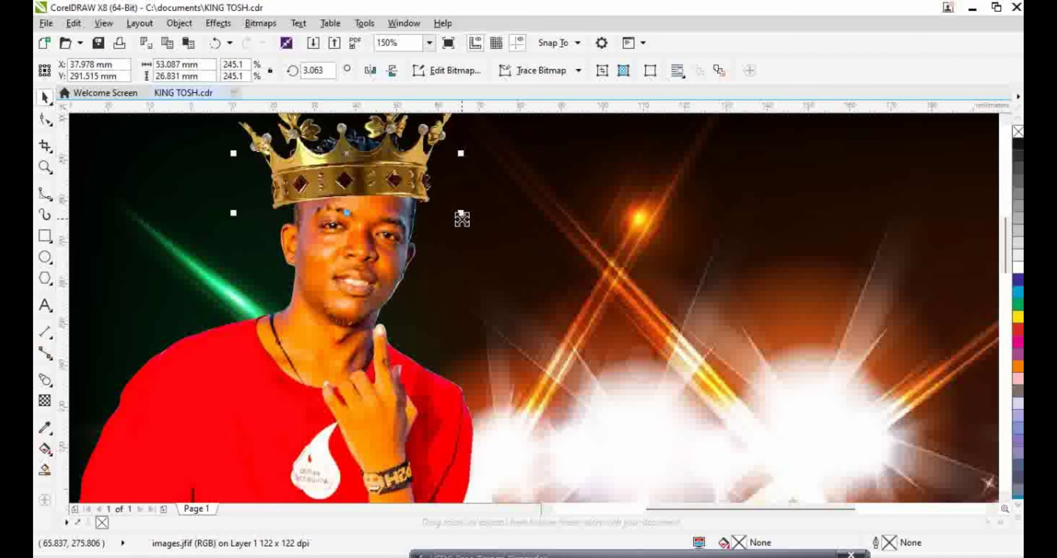
{"action": "left_click_drag", "start_coordinate": [462, 219], "coordinate": [454, 211]}
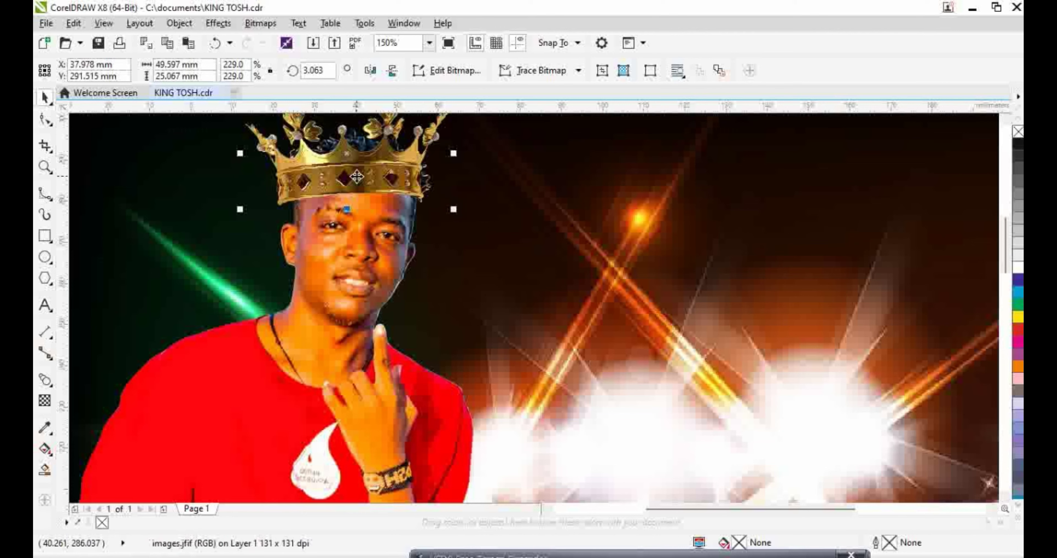
{"action": "mouse_move", "coordinate": [356, 179]}
{"action": "left_mouse_down"}
{"action": "mouse_move", "coordinate": [365, 174]}
{"action": "mouse_move", "coordinate": [351, 173]}
{"action": "left_mouse_up"}
{"action": "scroll", "coordinate": [377, 189], "scroll_direction": "down", "scroll_amount": 2}
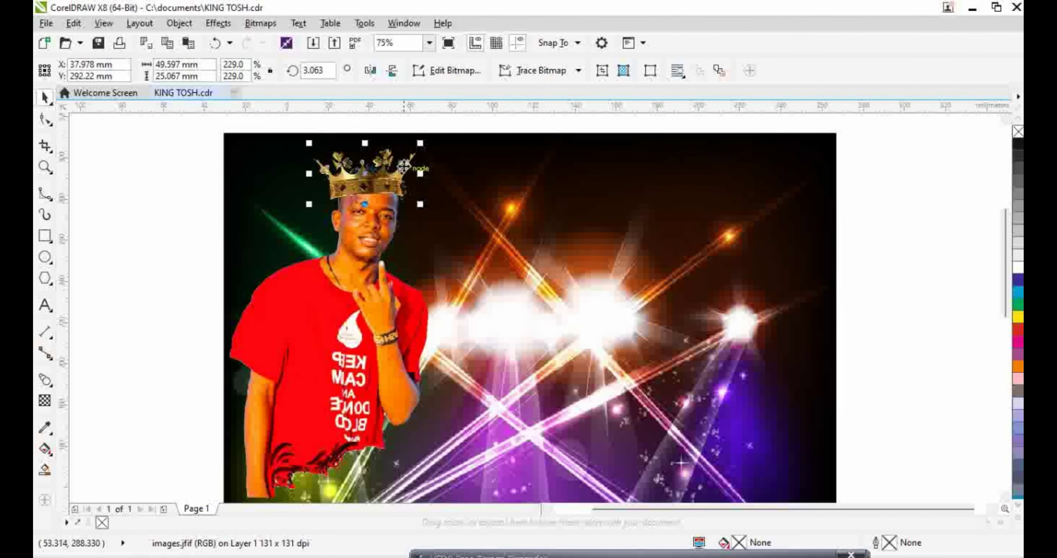
{"action": "scroll", "coordinate": [350, 216], "scroll_direction": "up", "scroll_amount": 2}
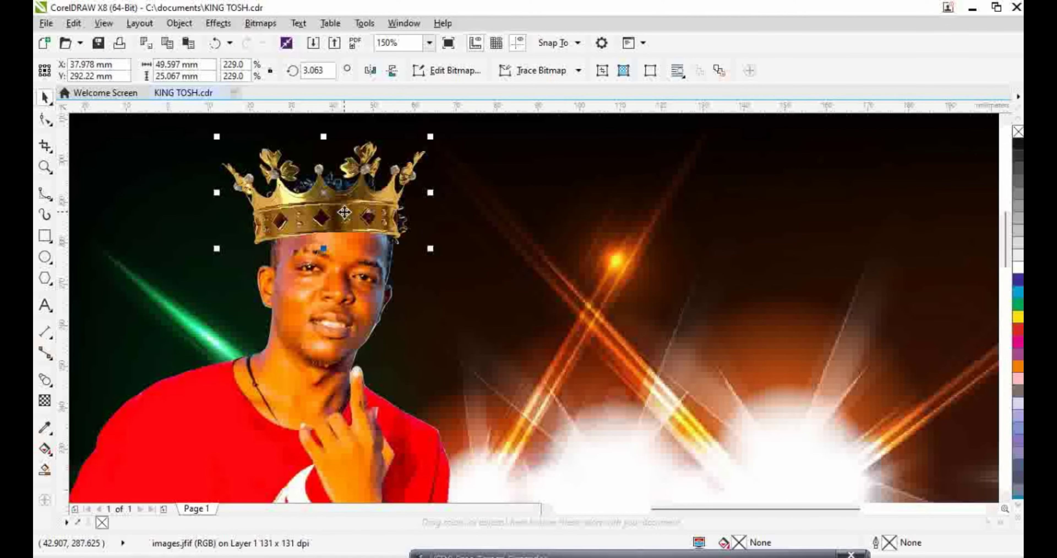
Adjust the crown's width from its side handles to about 213.5 × 229%
{"action": "left_click_drag", "start_coordinate": [216, 195], "coordinate": [232, 195]}
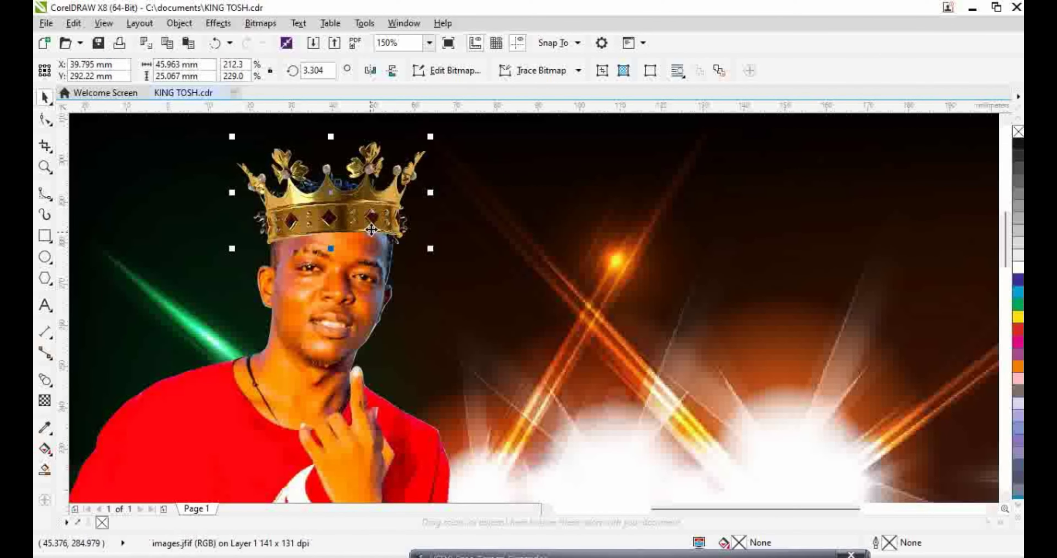
{"action": "left_click_drag", "start_coordinate": [430, 193], "coordinate": [427, 193]}
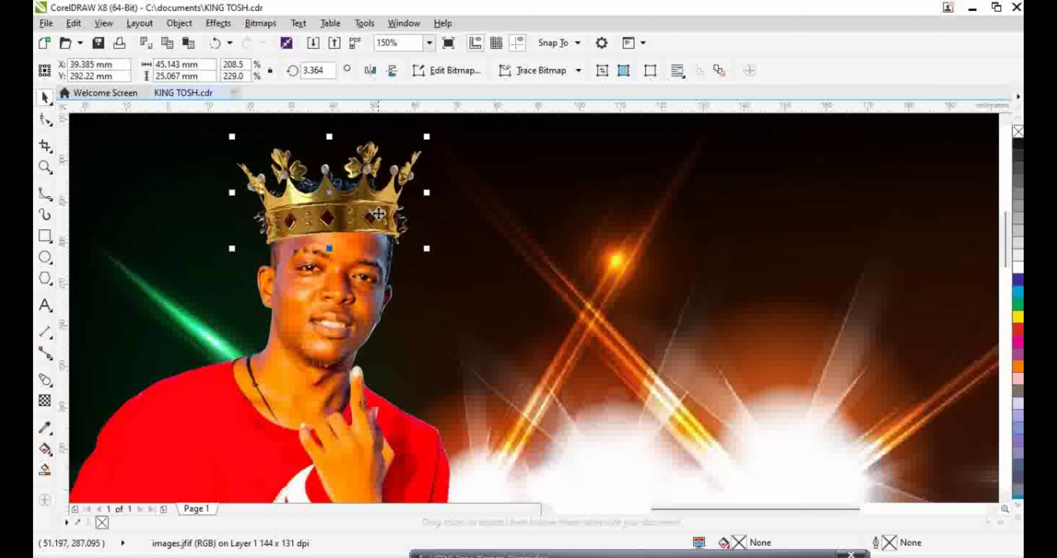
{"action": "left_click_drag", "start_coordinate": [379, 213], "coordinate": [378, 213]}
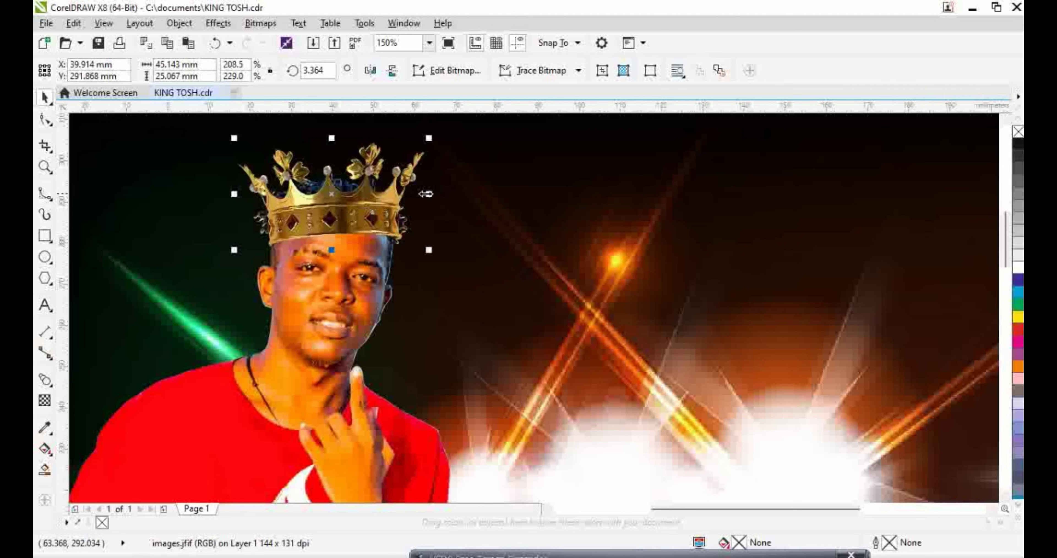
{"action": "left_click_drag", "start_coordinate": [234, 193], "coordinate": [229, 193]}
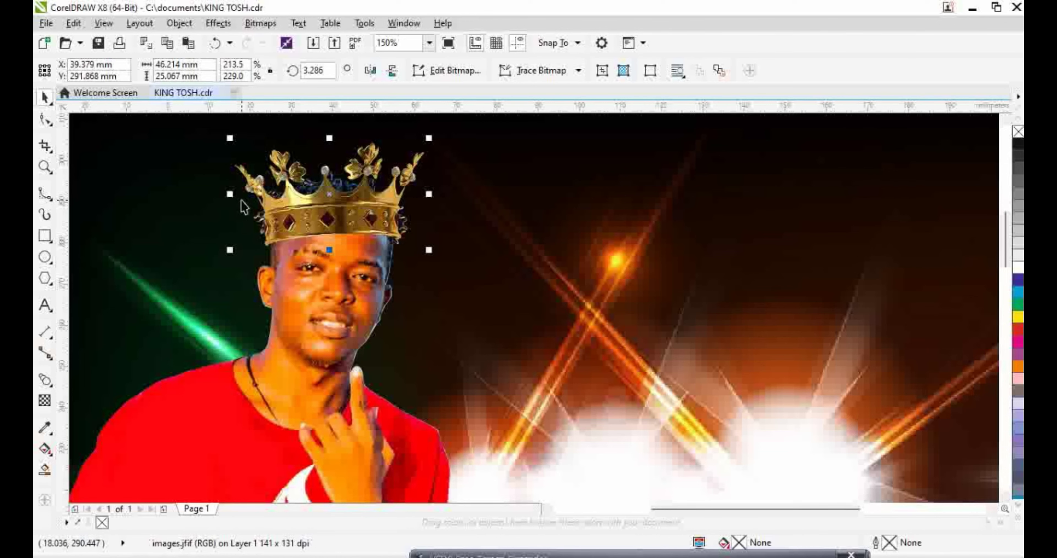
{"action": "scroll", "coordinate": [373, 204], "scroll_direction": "down", "scroll_amount": 2}
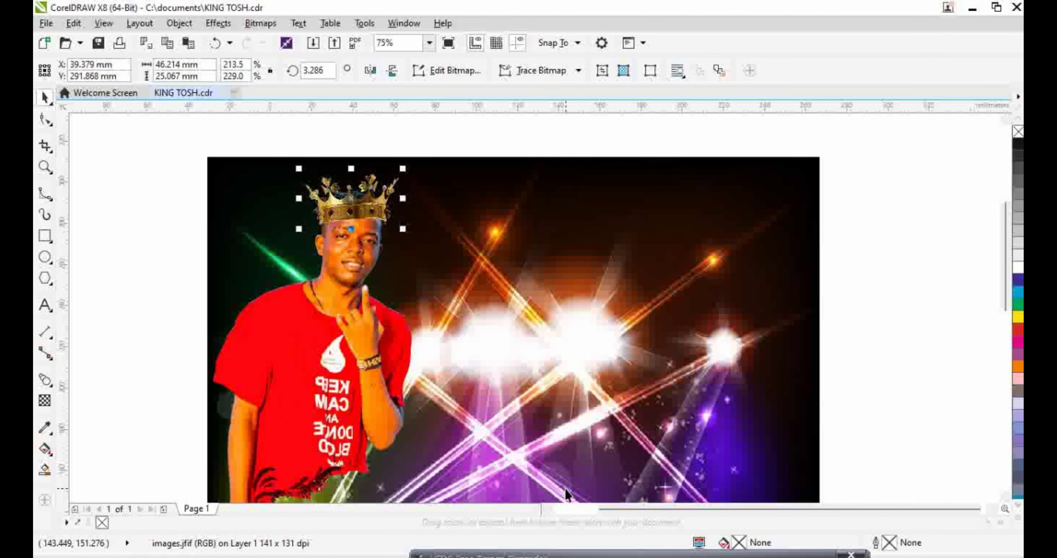
{"action": "left_click", "coordinate": [867, 322]}
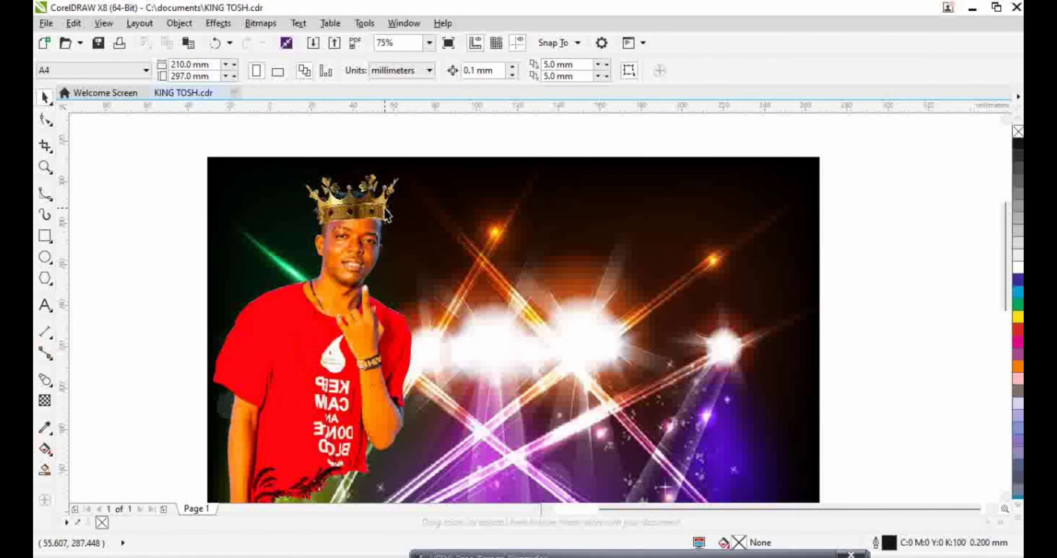
Nudge the crown slightly and rotate it to a 0.92° tilt
{"action": "scroll", "coordinate": [381, 191], "scroll_direction": "up", "scroll_amount": 4}
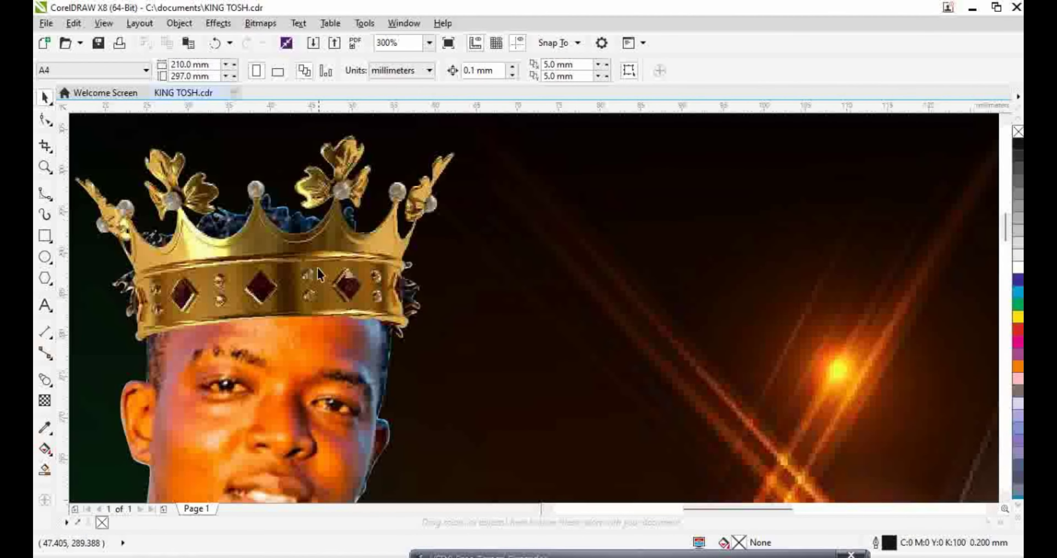
{"action": "left_click", "coordinate": [322, 270]}
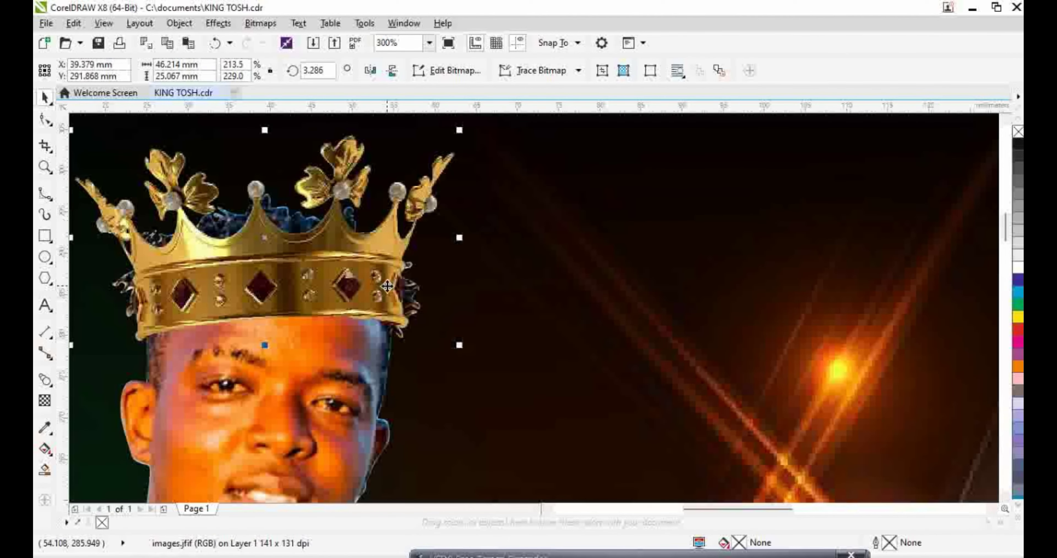
{"action": "left_click_drag", "start_coordinate": [345, 274], "coordinate": [349, 275]}
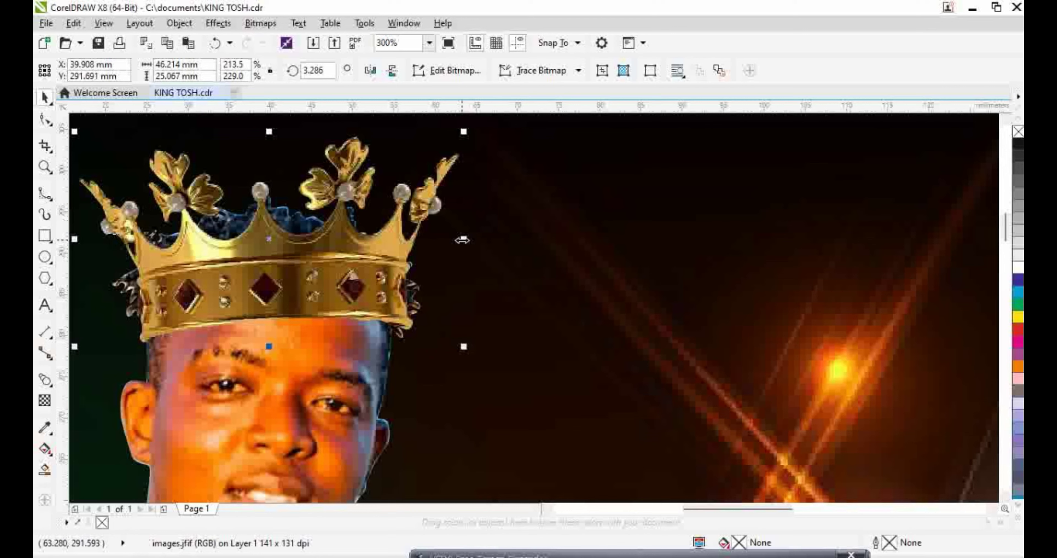
{"action": "left_click", "coordinate": [349, 252]}
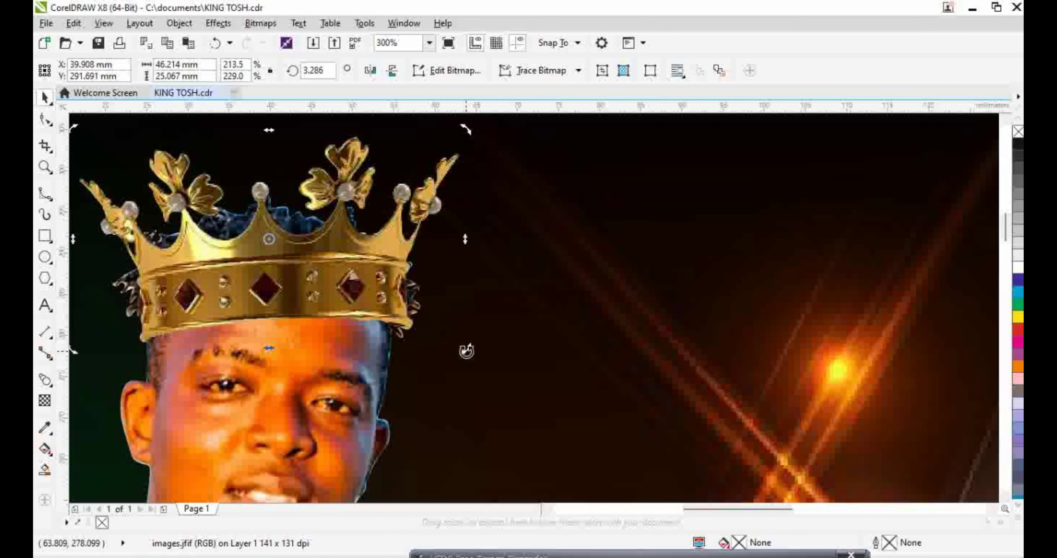
{"action": "mouse_move", "coordinate": [466, 346]}
{"action": "left_mouse_down"}
{"action": "mouse_move", "coordinate": [470, 363]}
{"action": "mouse_move", "coordinate": [471, 349]}
{"action": "left_mouse_up"}
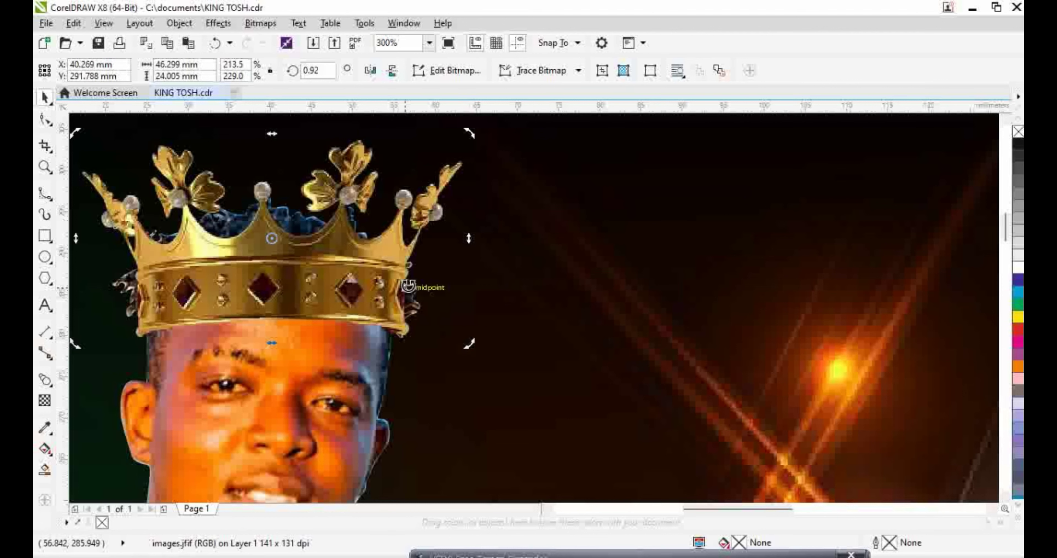
Shrink the crown from its corner to 204.2 × 219.1%
{"action": "left_click", "coordinate": [369, 264]}
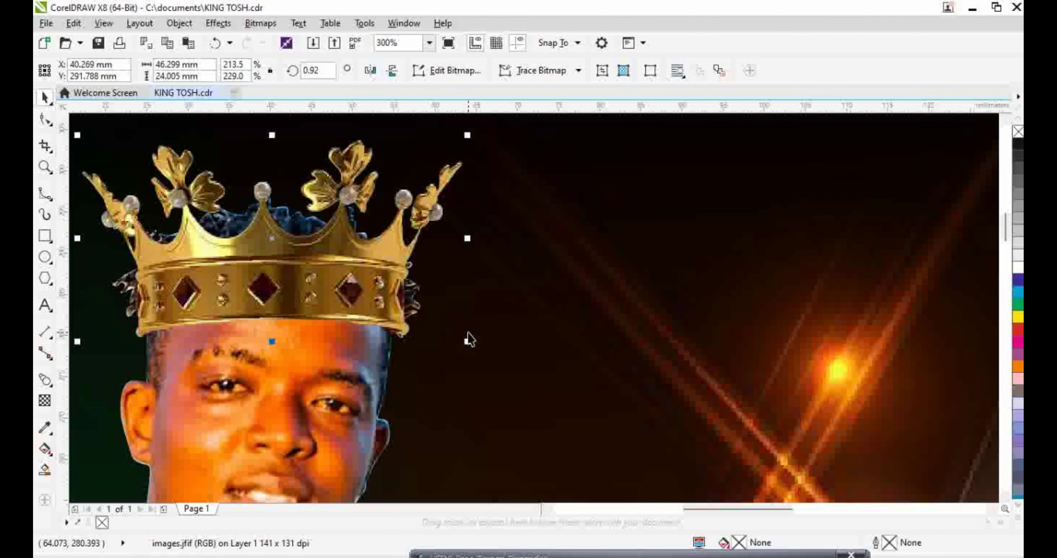
{"action": "left_click_drag", "start_coordinate": [470, 345], "coordinate": [460, 340]}
{"action": "scroll", "coordinate": [489, 330], "scroll_direction": "down", "scroll_amount": 1}
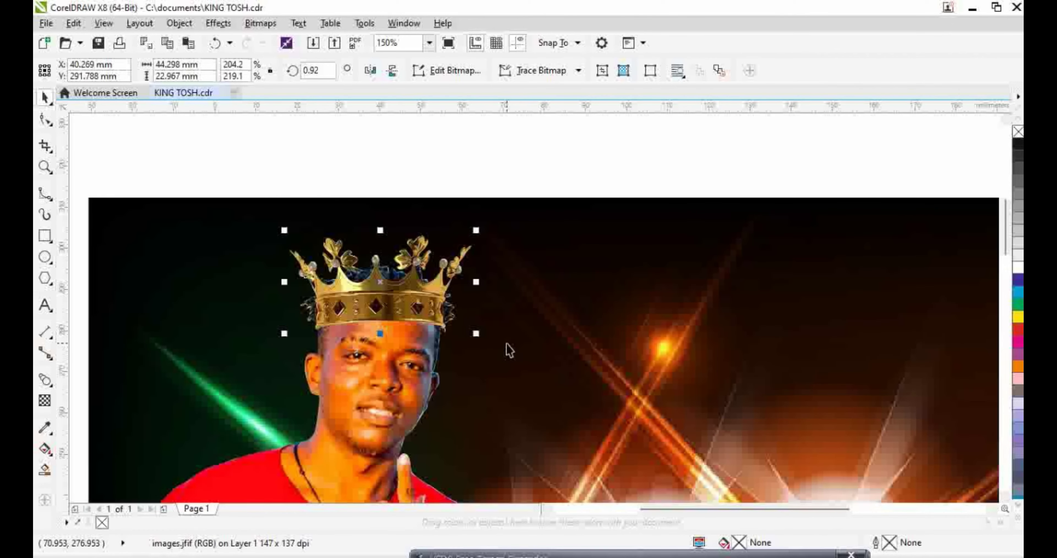
{"action": "scroll", "coordinate": [519, 337], "scroll_direction": "down", "scroll_amount": 2}
{"action": "left_click", "coordinate": [802, 424]}
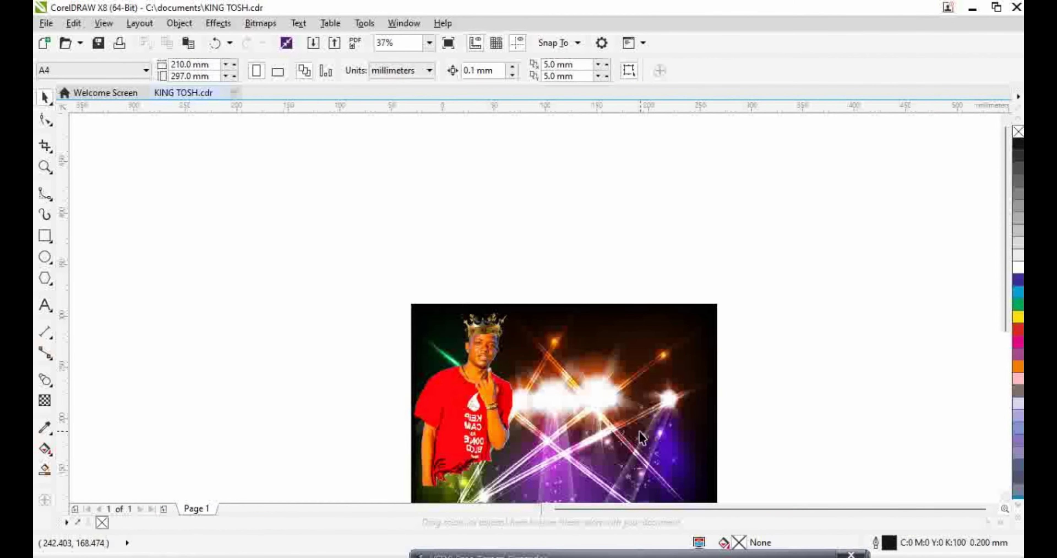
Import the NEON FRAME picture, images (4).jfif, into the blank Untitled-1 document
{"action": "scroll", "coordinate": [712, 433], "scroll_direction": "down", "scroll_amount": 2}
{"action": "scroll", "coordinate": [727, 488], "scroll_direction": "up", "scroll_amount": 2}
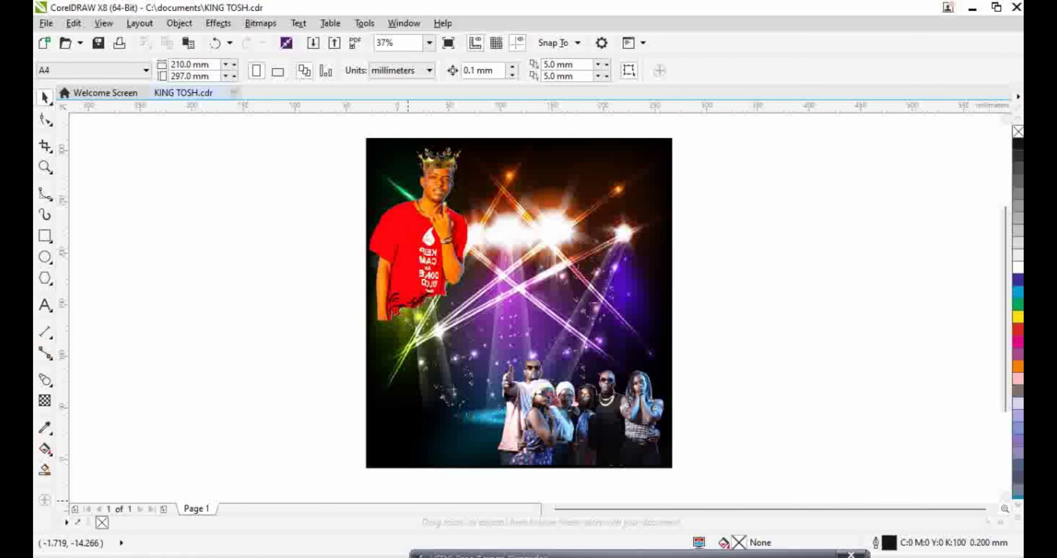
{"action": "left_click", "coordinate": [400, 517]}
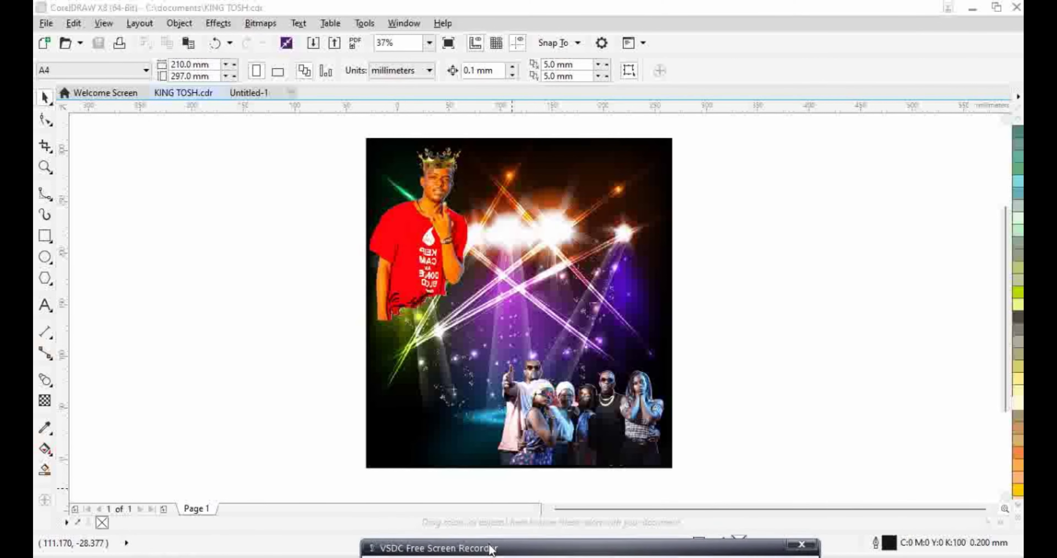
{"action": "left_click", "coordinate": [243, 93]}
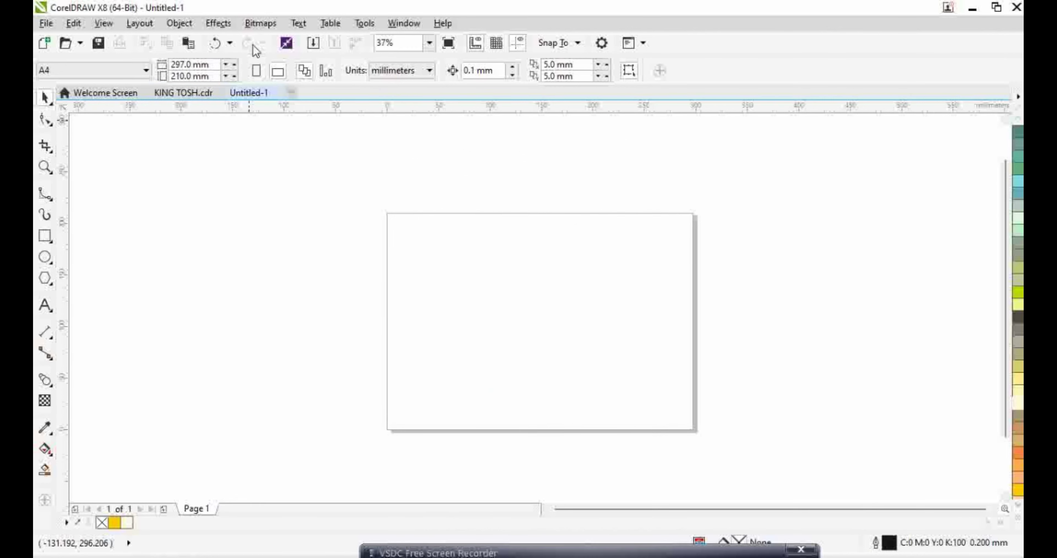
{"action": "left_click", "coordinate": [316, 44]}
{"action": "scroll", "coordinate": [328, 197], "scroll_direction": "down", "scroll_amount": 3}
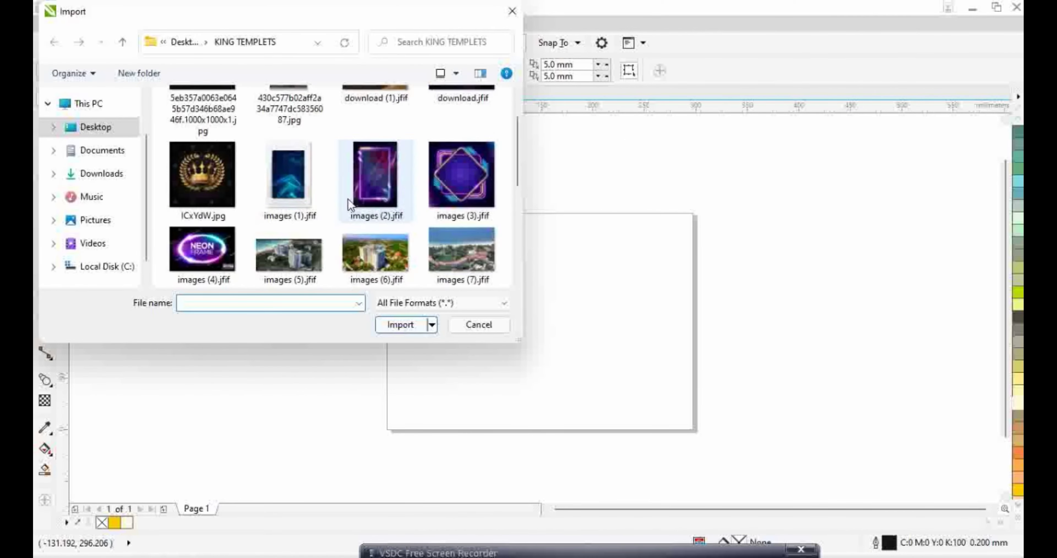
{"action": "double_click", "coordinate": [201, 180]}
Place the neon frame picture and enlarge it to about 894.6% across the page
{"action": "left_click", "coordinate": [452, 263]}
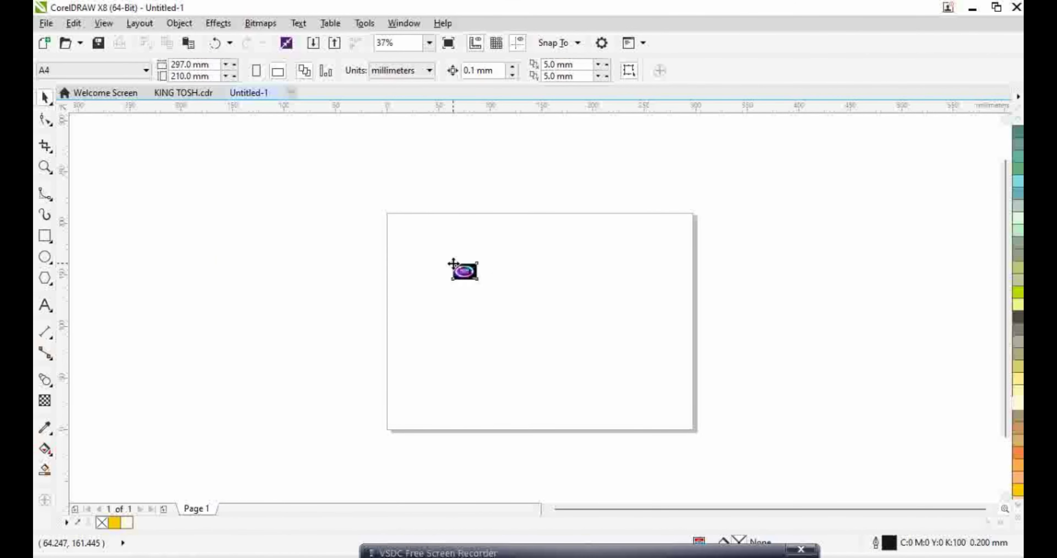
{"action": "left_click_drag", "start_coordinate": [464, 271], "coordinate": [632, 380]}
{"action": "left_click_drag", "start_coordinate": [517, 286], "coordinate": [571, 312]}
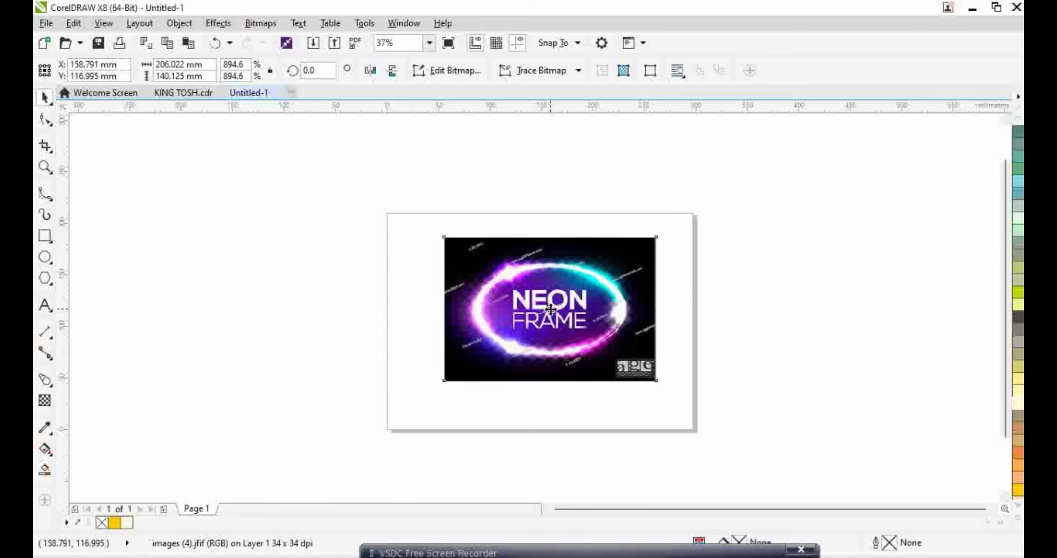
With the B-Spline tool, trace points along the neon oval's top edge and around its right end
{"action": "left_click", "coordinate": [45, 193]}
{"action": "scroll", "coordinate": [510, 286], "scroll_direction": "up", "scroll_amount": 2}
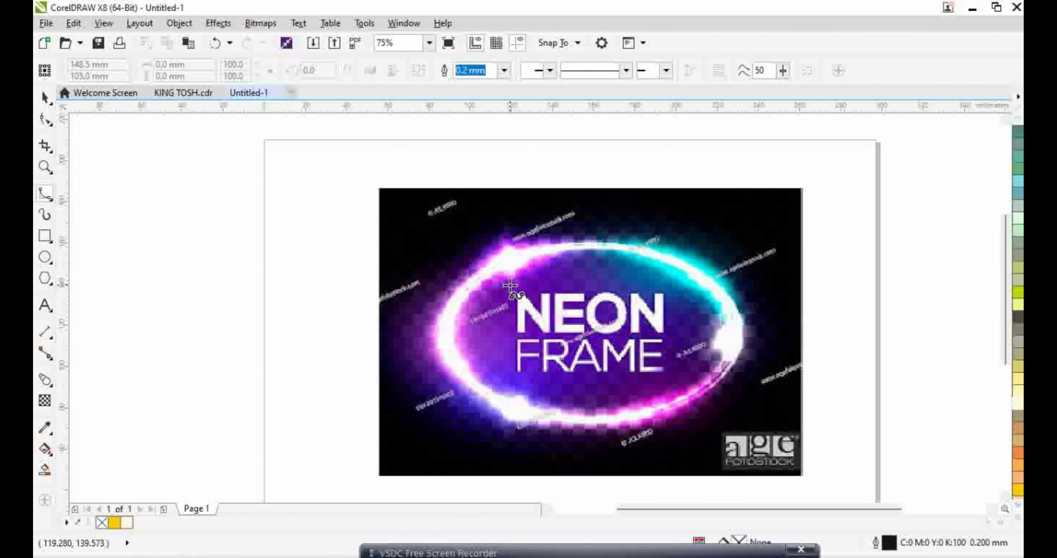
{"action": "left_click", "coordinate": [479, 242]}
{"action": "left_click", "coordinate": [528, 223]}
{"action": "left_click", "coordinate": [591, 203]}
{"action": "left_click", "coordinate": [550, 232]}
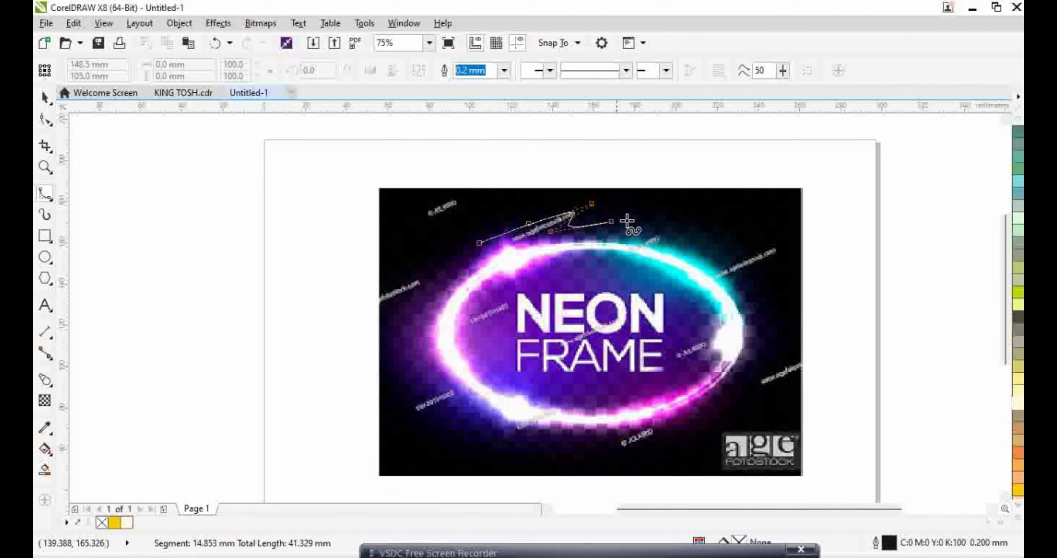
{"action": "left_click", "coordinate": [644, 216]}
{"action": "left_click", "coordinate": [701, 225]}
{"action": "left_click", "coordinate": [681, 245]}
{"action": "left_click", "coordinate": [779, 234]}
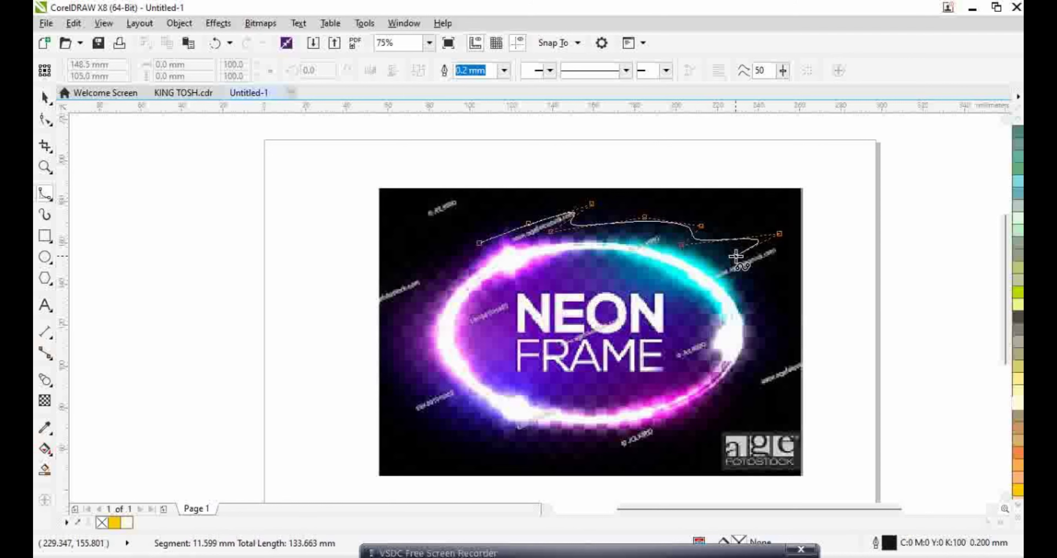
{"action": "left_click", "coordinate": [782, 243]}
{"action": "left_click", "coordinate": [785, 256]}
{"action": "left_click", "coordinate": [736, 257]}
Continue the curve down the right, along the bottom and up the left, closing it; select it with the picture
{"action": "left_click", "coordinate": [732, 279]}
{"action": "left_click", "coordinate": [766, 297]}
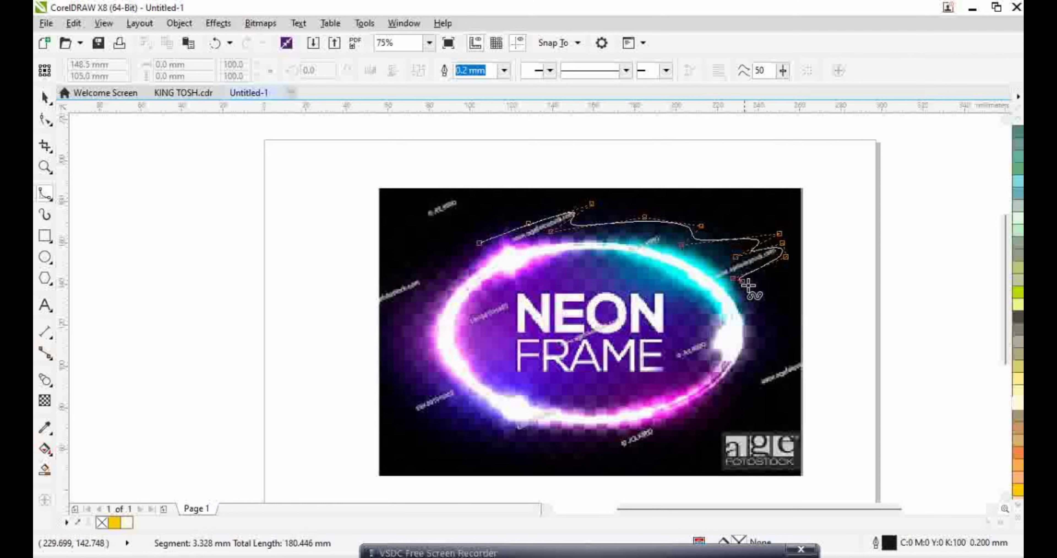
{"action": "left_click", "coordinate": [769, 350]}
{"action": "left_click", "coordinate": [733, 403]}
{"action": "left_click", "coordinate": [639, 450]}
{"action": "left_click", "coordinate": [611, 443]}
{"action": "left_click", "coordinate": [595, 453]}
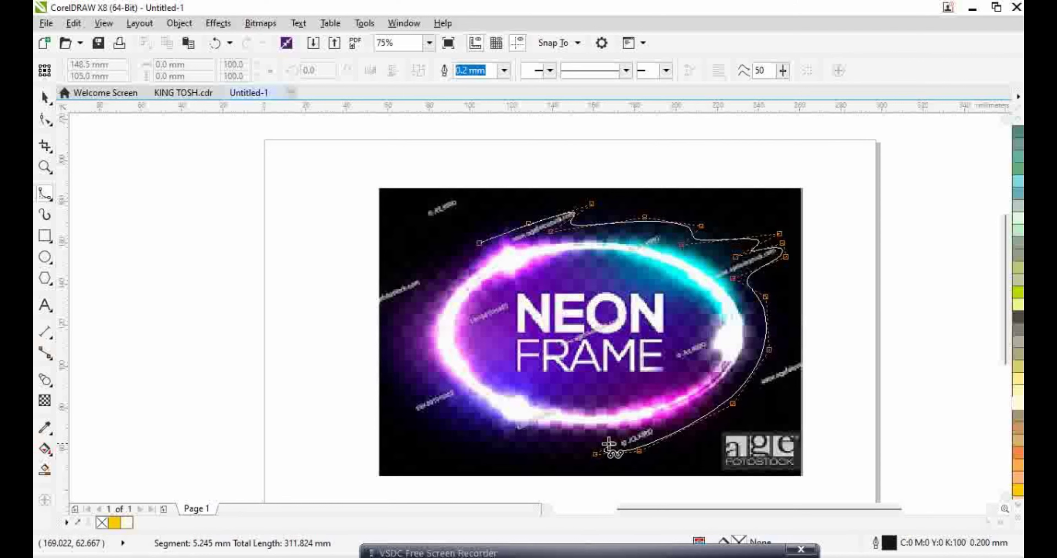
{"action": "left_click", "coordinate": [518, 457]}
{"action": "left_click", "coordinate": [445, 433]}
{"action": "left_click", "coordinate": [446, 410]}
{"action": "left_click", "coordinate": [404, 422]}
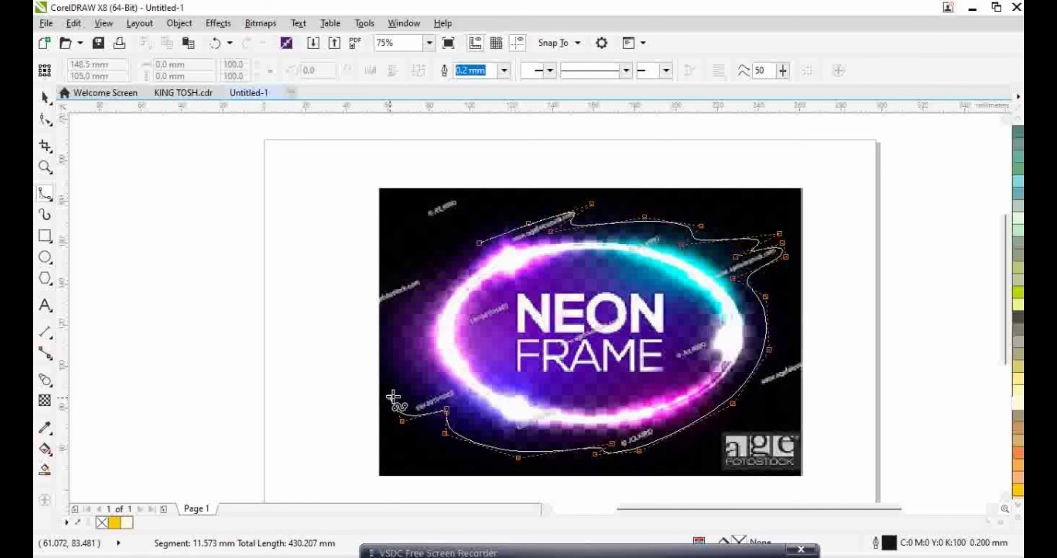
{"action": "left_click", "coordinate": [384, 353]}
{"action": "left_click", "coordinate": [400, 296]}
{"action": "left_click", "coordinate": [447, 254]}
{"action": "left_click", "coordinate": [482, 243]}
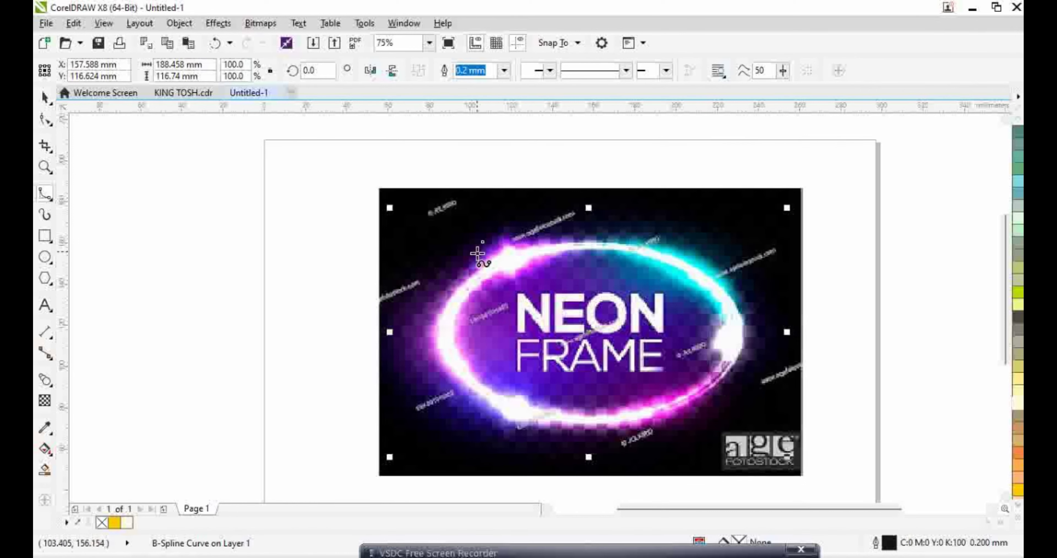
{"action": "key", "text": "space"}
{"action": "left_click_drag", "start_coordinate": [291, 161], "coordinate": [882, 462]}
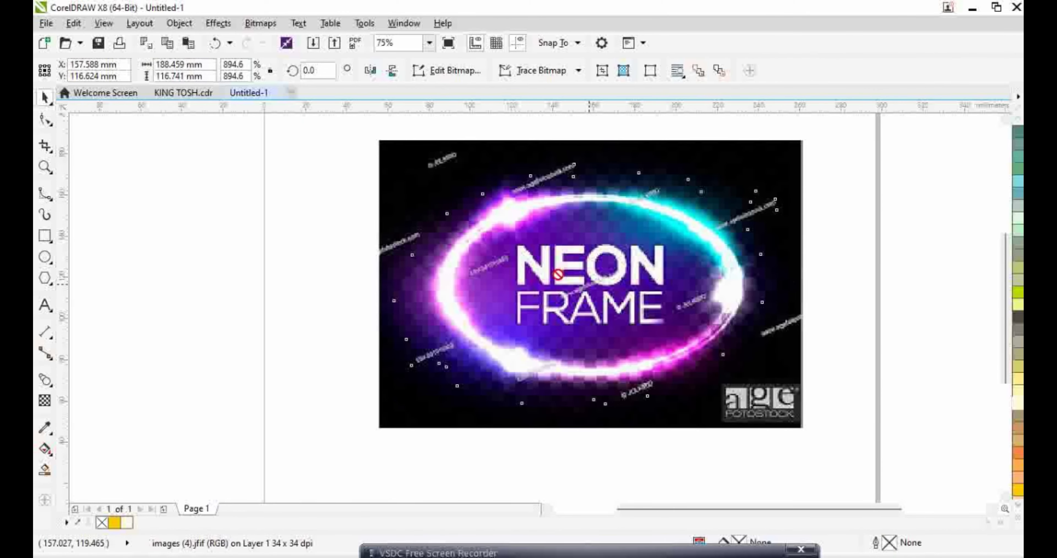
Delete the original picture and move the clipped neon oval cutout to the page centre
{"action": "left_click_drag", "start_coordinate": [558, 275], "coordinate": [246, 267]}
{"action": "left_click", "coordinate": [337, 385]}
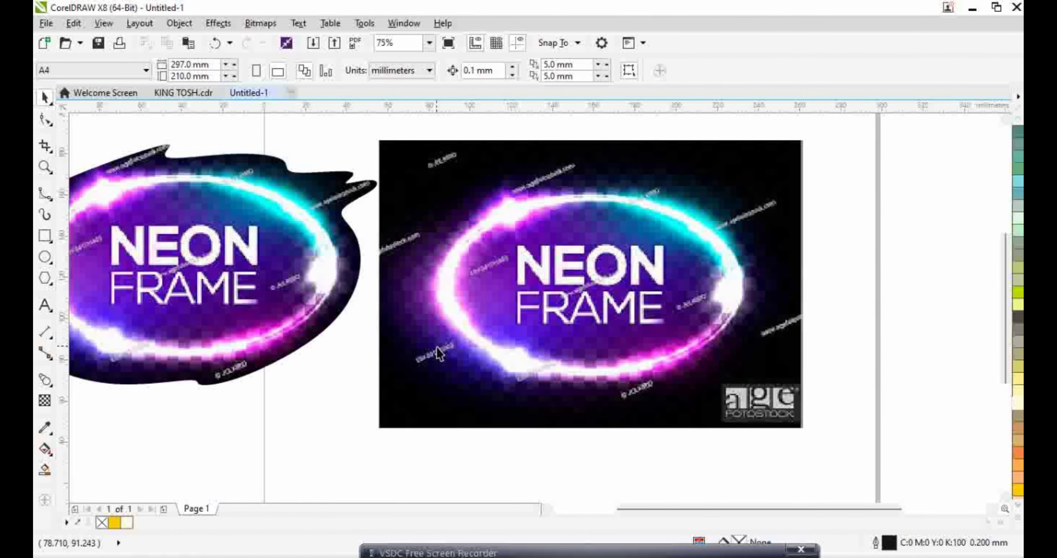
{"action": "scroll", "coordinate": [437, 348], "scroll_direction": "down", "scroll_amount": 1}
{"action": "left_click_drag", "start_coordinate": [299, 298], "coordinate": [227, 256]}
{"action": "left_click_drag", "start_coordinate": [396, 196], "coordinate": [788, 438]}
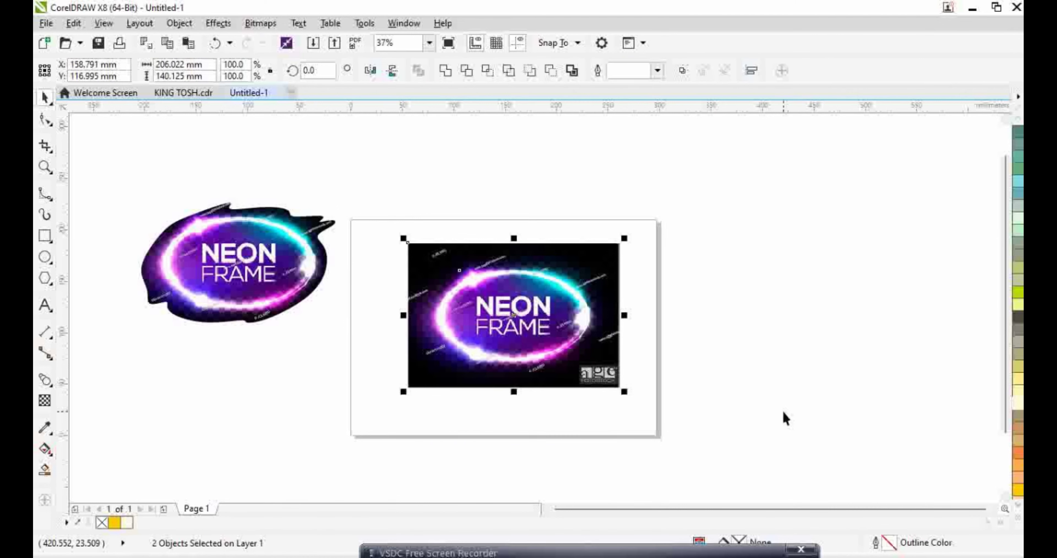
{"action": "key", "text": "Delete"}
{"action": "left_click_drag", "start_coordinate": [227, 274], "coordinate": [479, 313]}
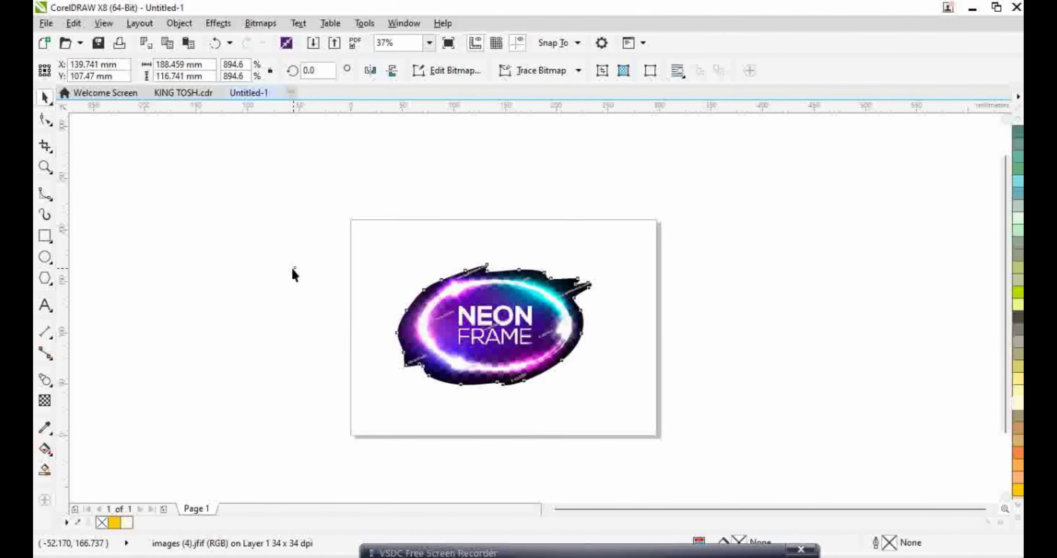
{"action": "left_click", "coordinate": [274, 267]}
Paste the copied purple background patch and stretch it to about 73.4 × 40 mm over the NEON FRAME text
{"action": "right_click", "coordinate": [272, 265]}
{"action": "left_click", "coordinate": [307, 353]}
{"action": "scroll", "coordinate": [472, 324], "scroll_direction": "up", "scroll_amount": 4}
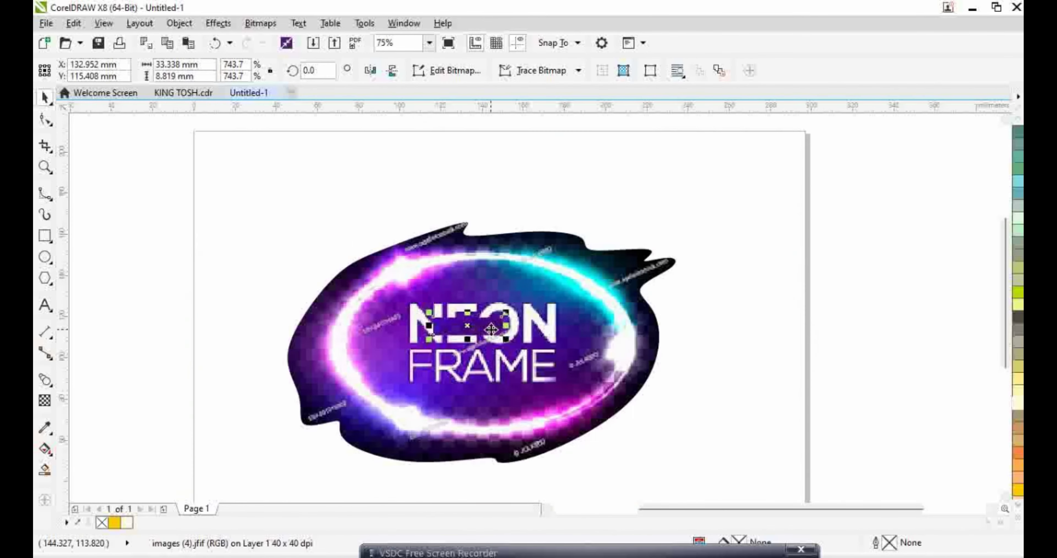
{"action": "left_click_drag", "start_coordinate": [444, 341], "coordinate": [441, 439]}
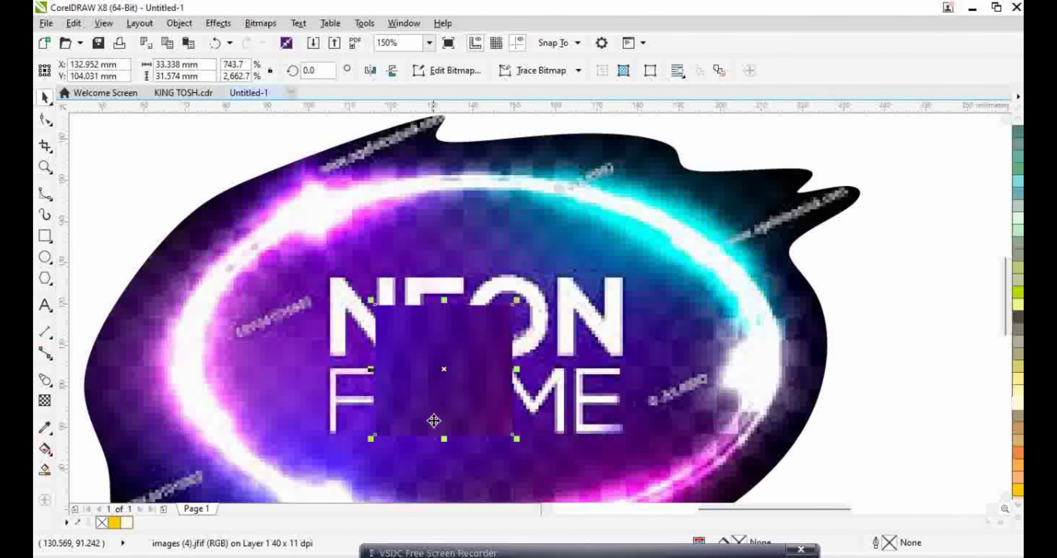
{"action": "left_click_drag", "start_coordinate": [376, 370], "coordinate": [324, 370]}
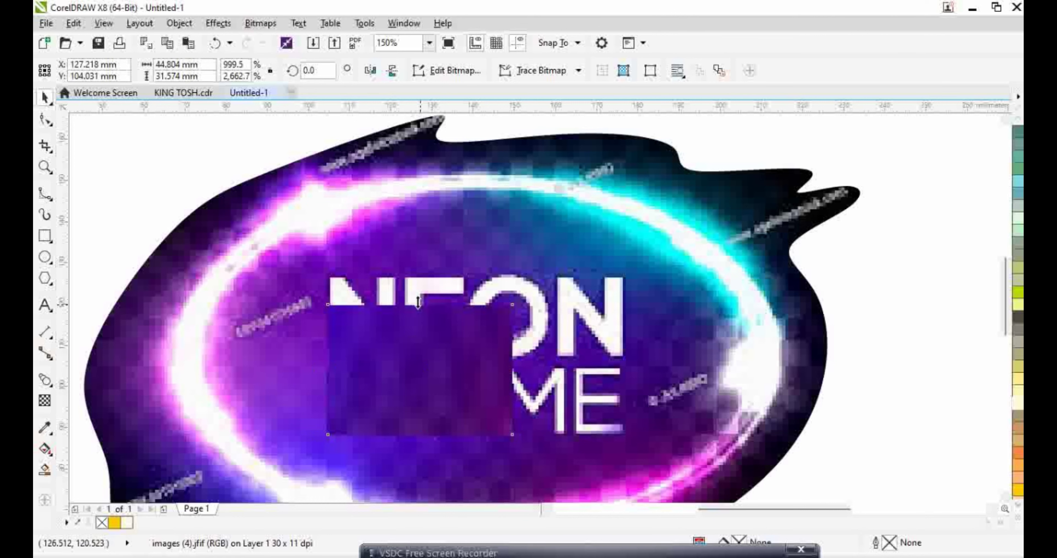
{"action": "left_click_drag", "start_coordinate": [420, 299], "coordinate": [420, 273]}
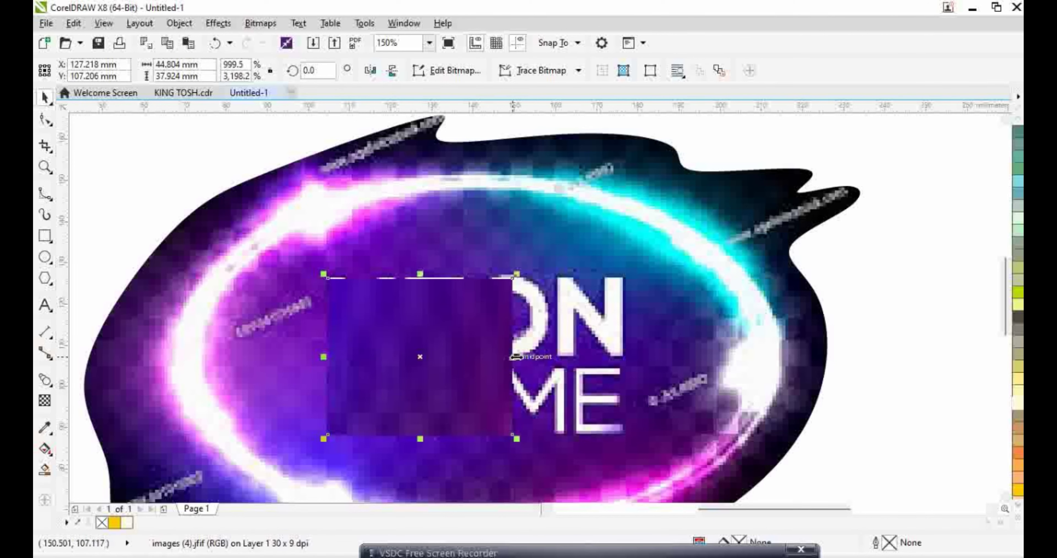
{"action": "left_click_drag", "start_coordinate": [513, 357], "coordinate": [627, 356]}
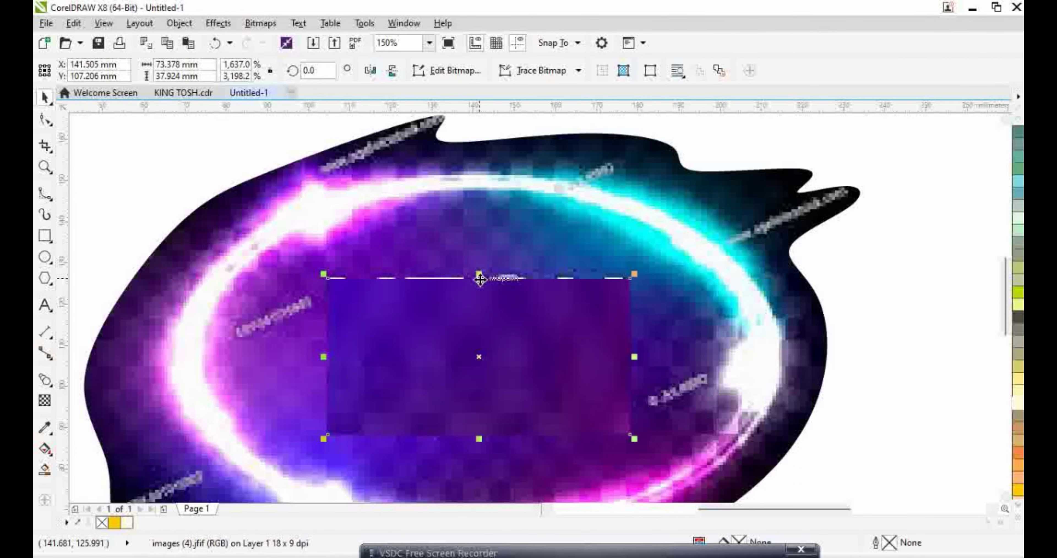
{"action": "left_click_drag", "start_coordinate": [480, 279], "coordinate": [481, 270]}
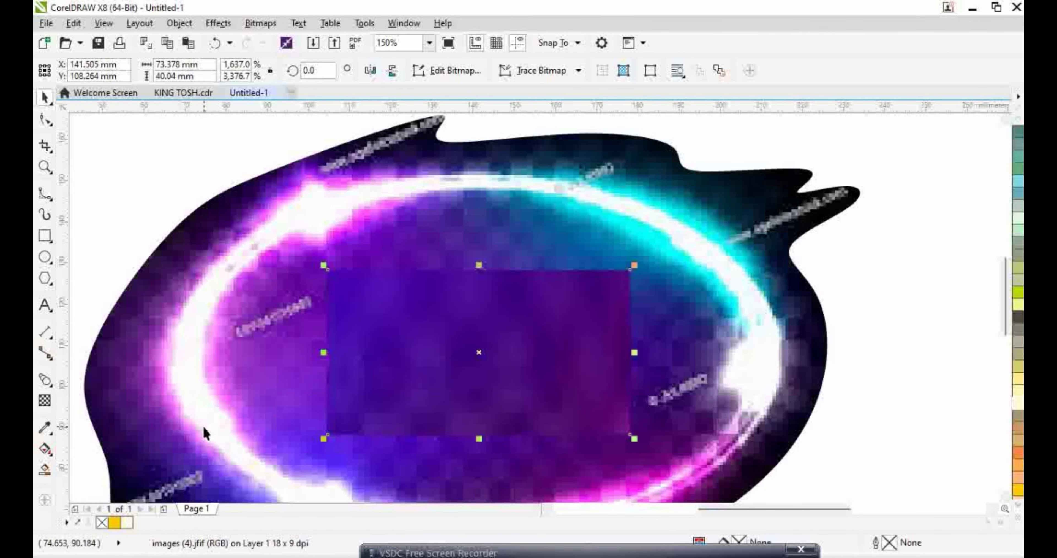
{"action": "key", "text": "Escape"}
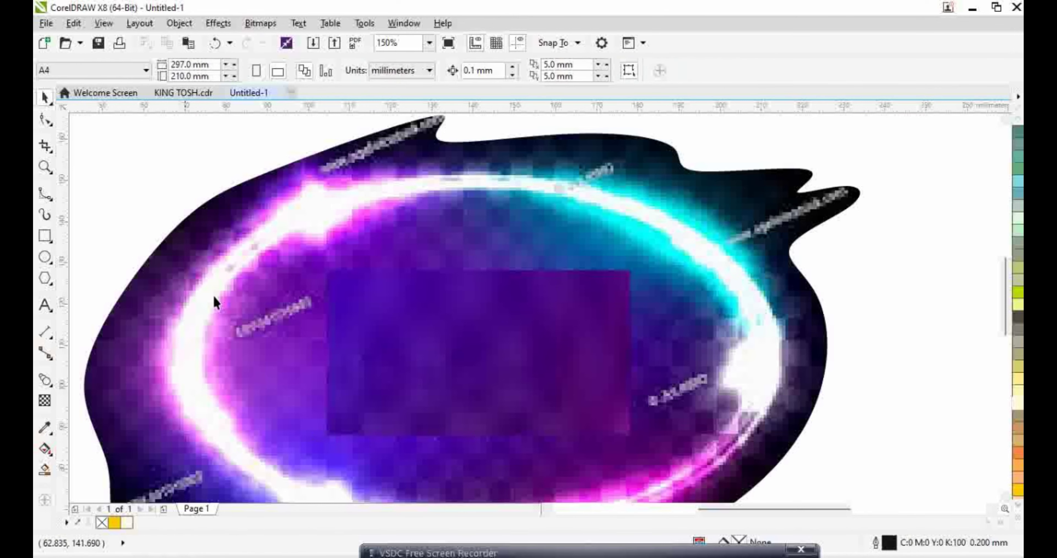
{"action": "scroll", "coordinate": [213, 296], "scroll_direction": "down", "scroll_amount": 4}
{"action": "scroll", "coordinate": [306, 431], "scroll_direction": "up", "scroll_amount": 2}
Add the text ENTRY 500/- in Stencil at 36 pt
{"action": "left_click", "coordinate": [44, 306]}
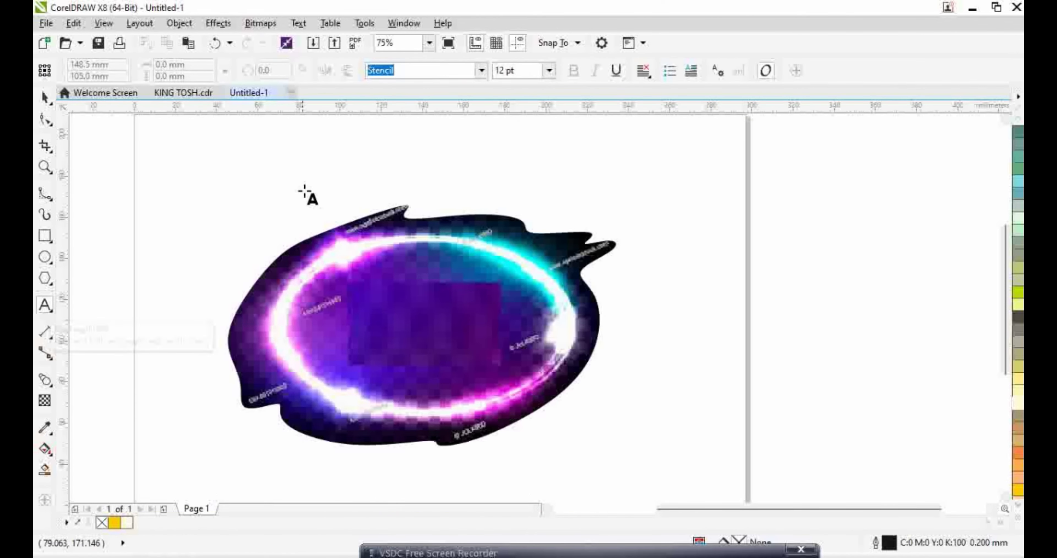
{"action": "left_click", "coordinate": [337, 194]}
{"action": "left_click", "coordinate": [481, 71]}
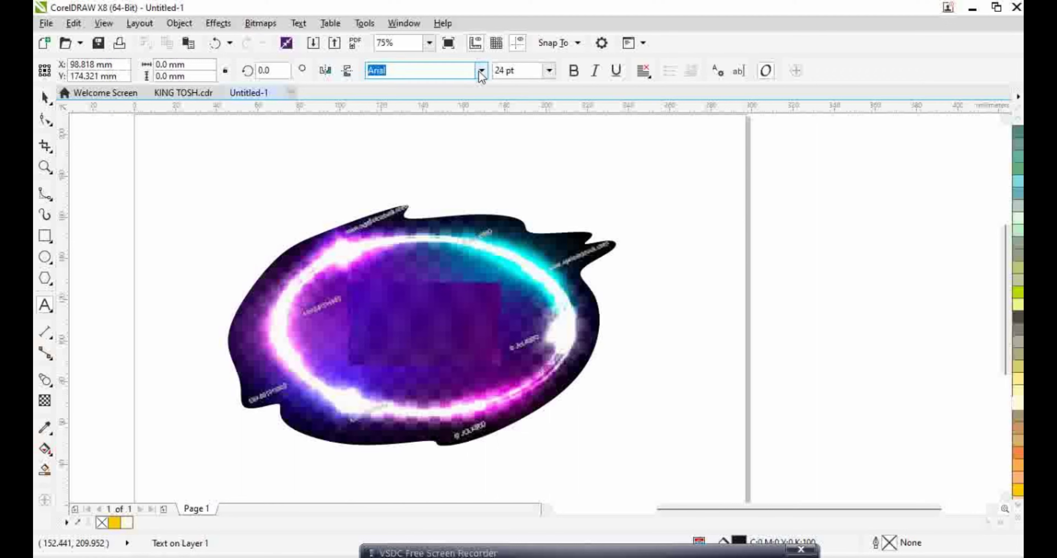
{"action": "left_click", "coordinate": [421, 116]}
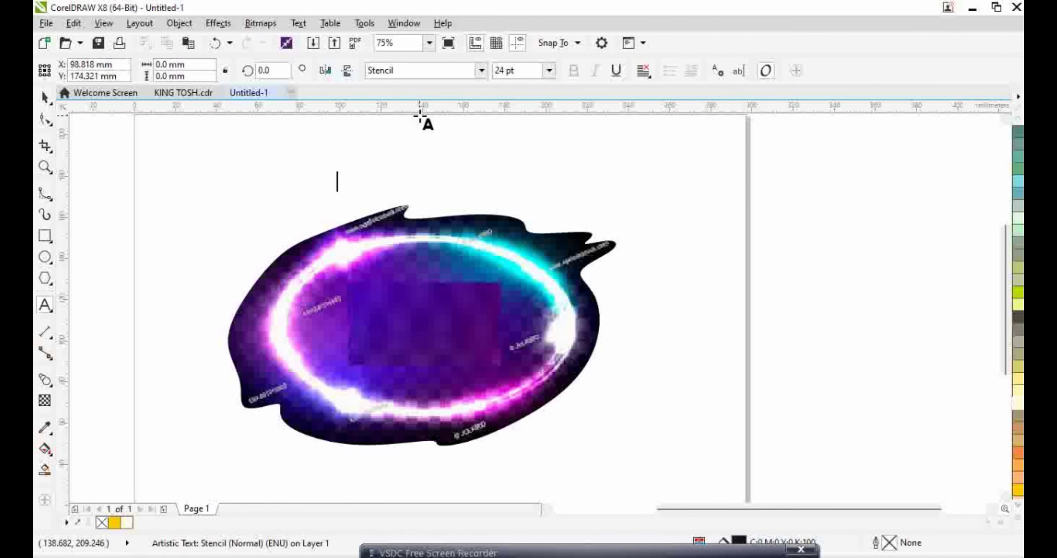
{"action": "left_click", "coordinate": [549, 70]}
{"action": "left_click", "coordinate": [511, 217]}
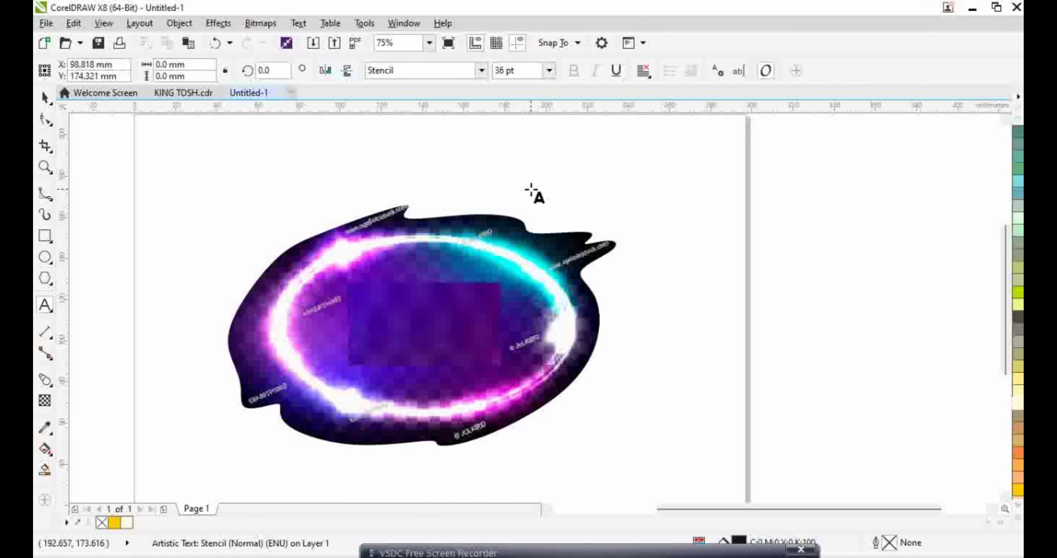
{"action": "type", "text": "ENTRY  500/-"}
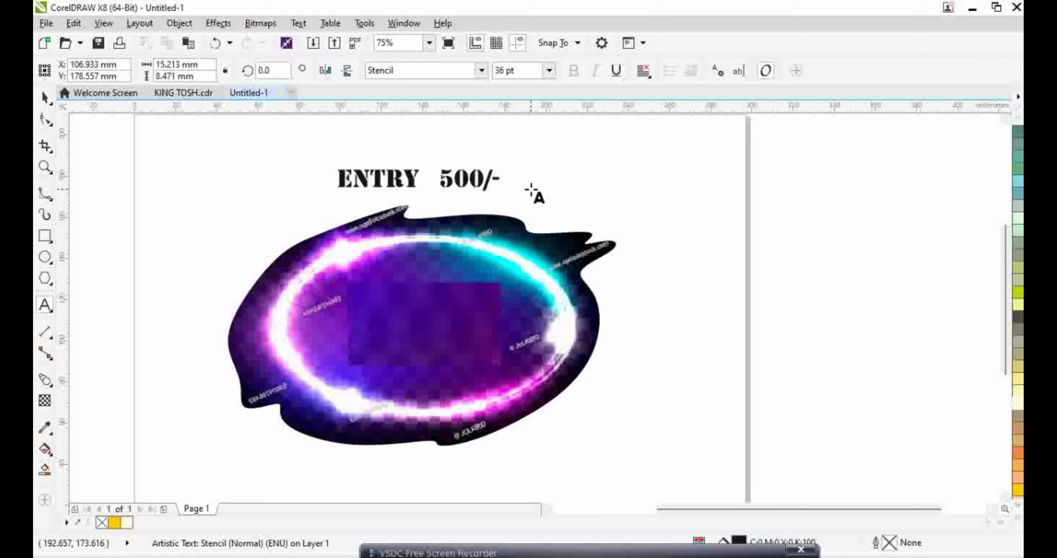
Enlarge ENTRY 500/- to about 88 pt and centre it inside the neon oval
{"action": "left_click", "coordinate": [44, 98]}
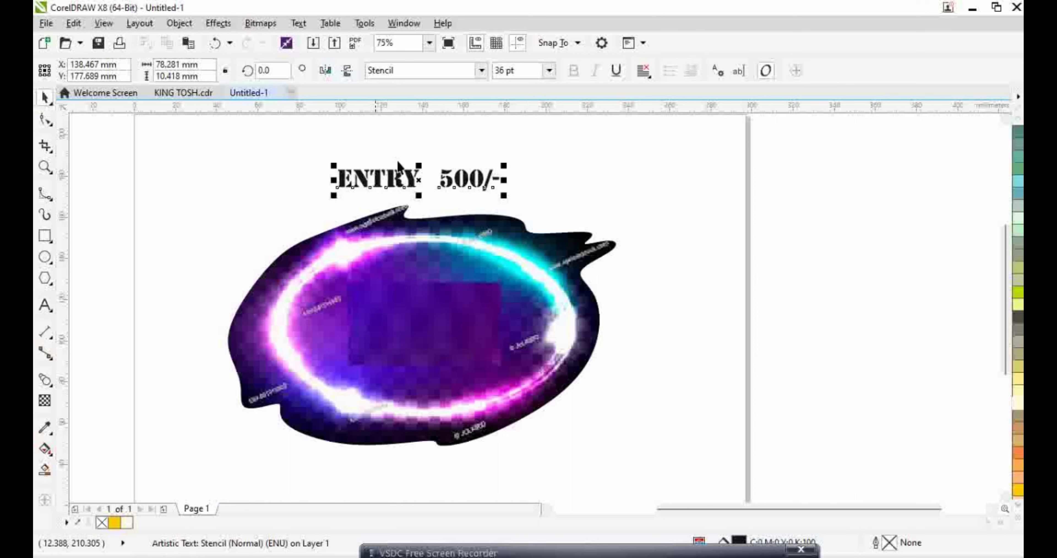
{"action": "left_click_drag", "start_coordinate": [504, 197], "coordinate": [536, 209]}
{"action": "left_click_drag", "start_coordinate": [420, 201], "coordinate": [420, 329]}
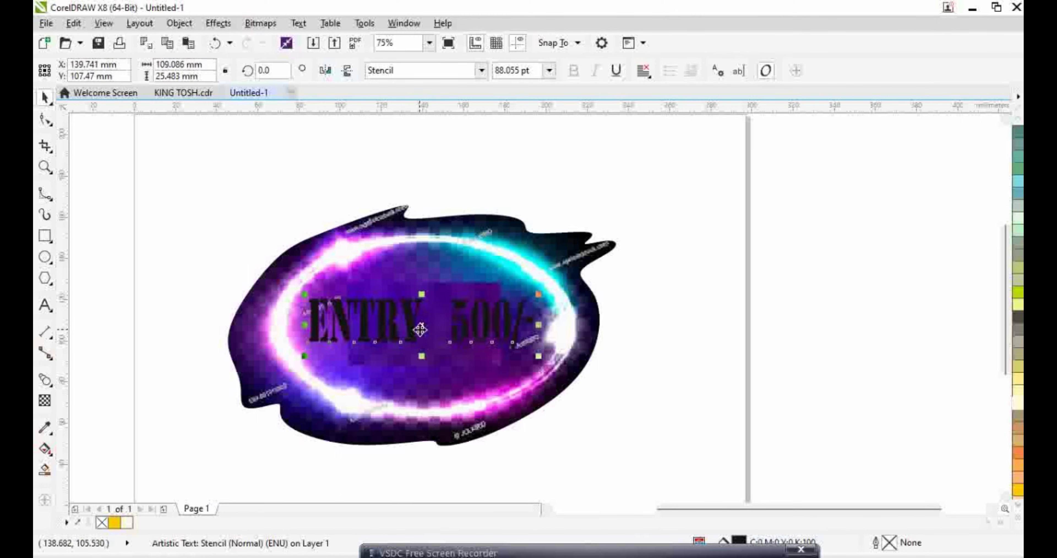
{"action": "left_click", "coordinate": [423, 312]}
Widen the purple patch and give it Brightness -41, Contrast -58 and Intensity 90
{"action": "left_click_drag", "start_coordinate": [350, 323], "coordinate": [313, 323]}
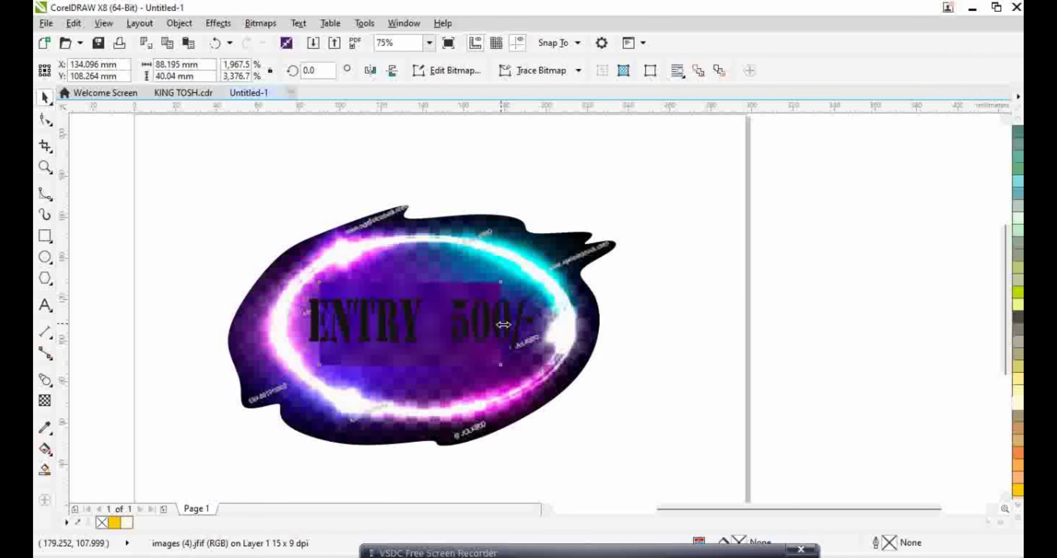
{"action": "left_click_drag", "start_coordinate": [501, 323], "coordinate": [535, 325]}
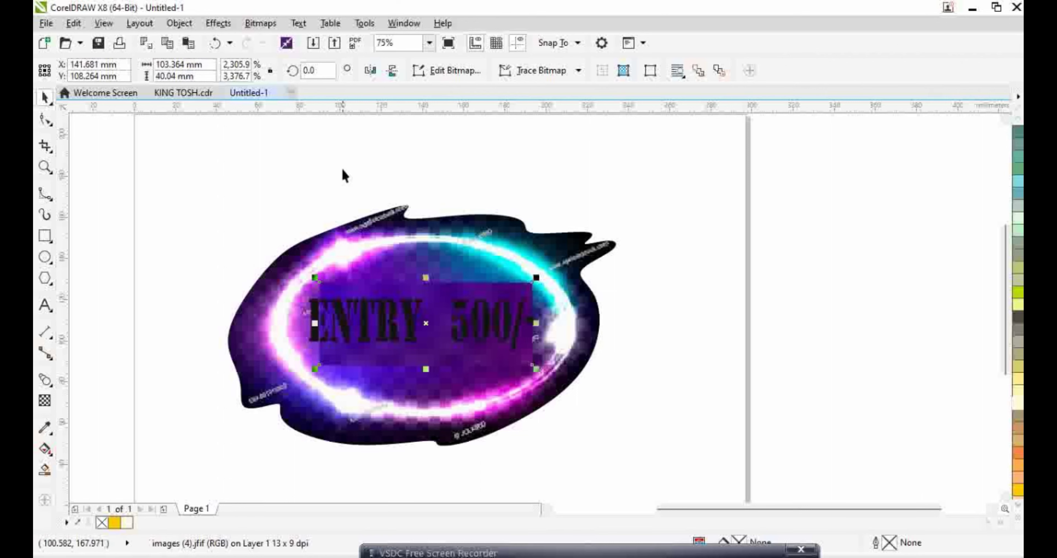
{"action": "left_click", "coordinate": [218, 22]}
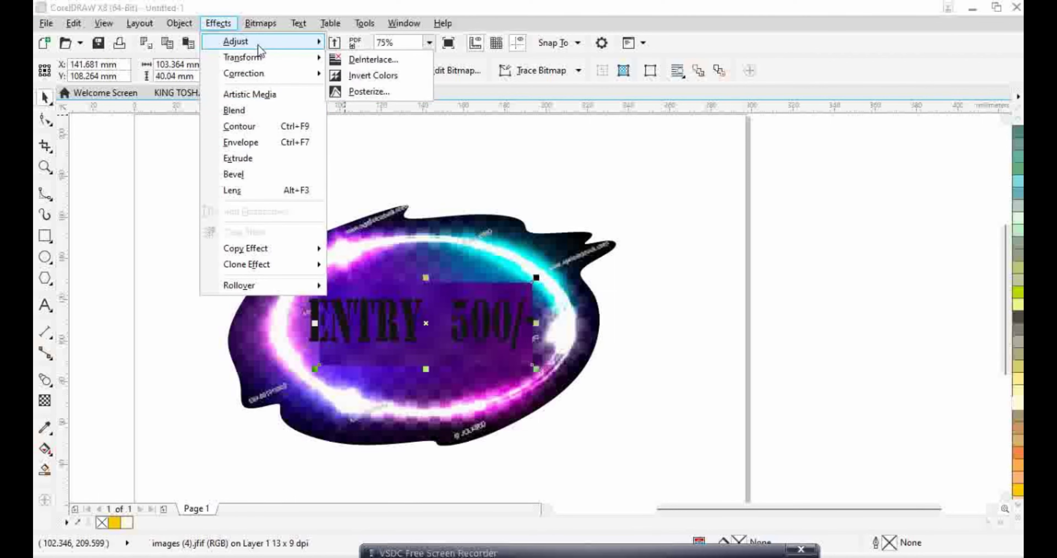
{"action": "mouse_move", "coordinate": [255, 41]}
{"action": "left_click", "coordinate": [389, 119]}
{"action": "left_click_drag", "start_coordinate": [516, 205], "coordinate": [696, 166]}
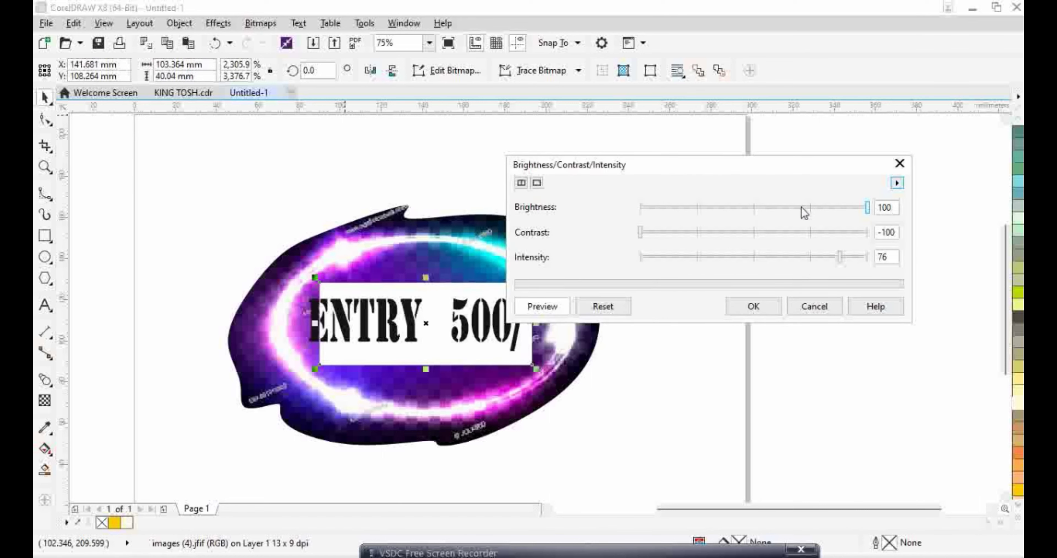
{"action": "left_click_drag", "start_coordinate": [803, 212], "coordinate": [702, 210]}
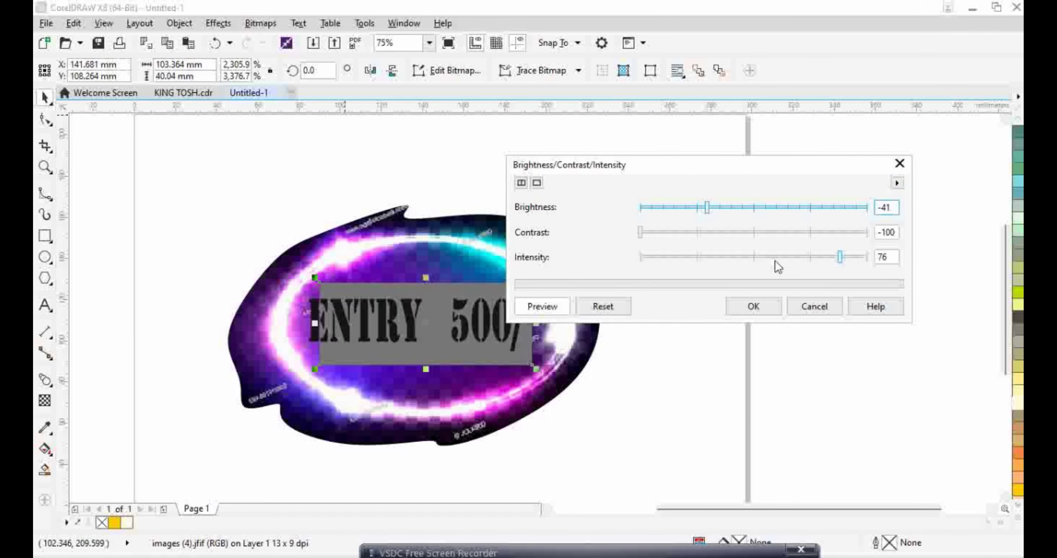
{"action": "left_click_drag", "start_coordinate": [777, 263], "coordinate": [858, 262]}
{"action": "left_click_drag", "start_coordinate": [811, 233], "coordinate": [690, 240]}
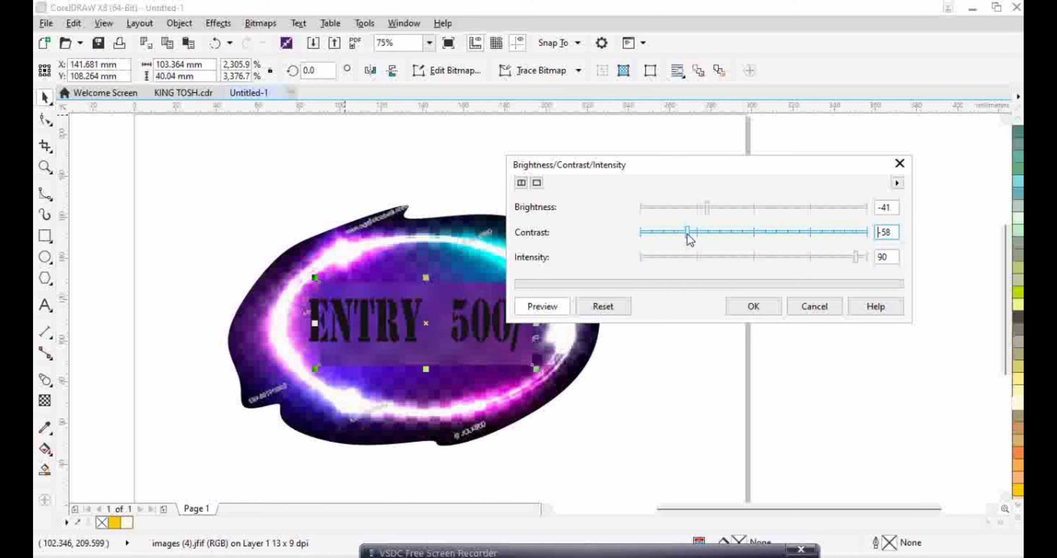
{"action": "left_click", "coordinate": [754, 307]}
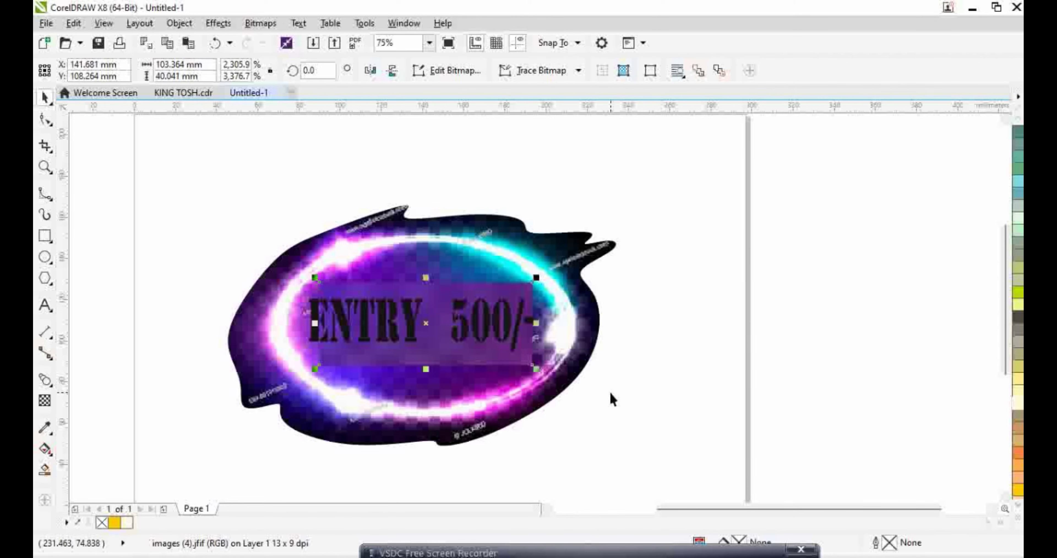
Stretch the ENTRY 500/- text taller, to about 150.551 pt
{"action": "key", "text": "Escape"}
{"action": "left_click", "coordinate": [475, 323]}
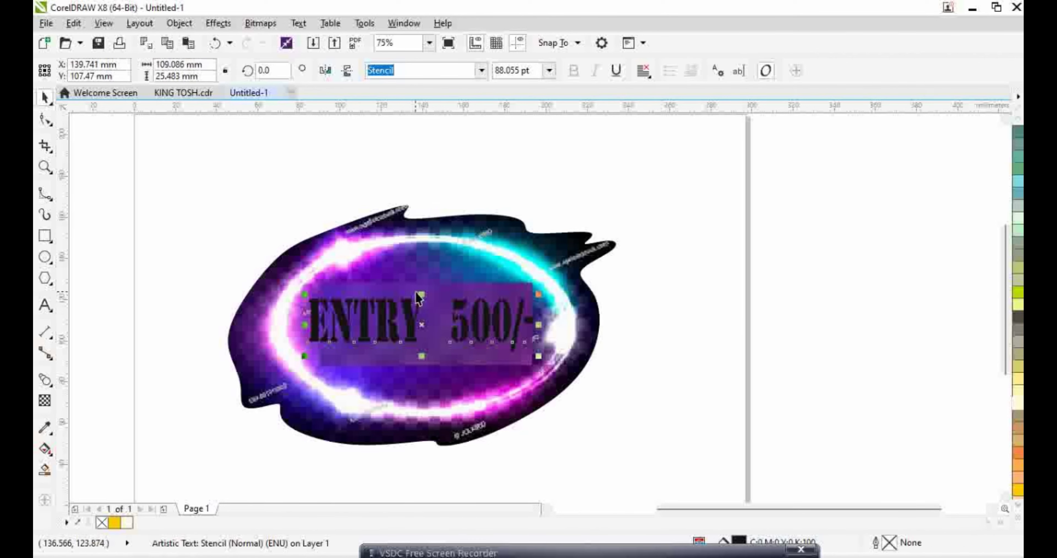
{"action": "left_click_drag", "start_coordinate": [420, 295], "coordinate": [420, 278]}
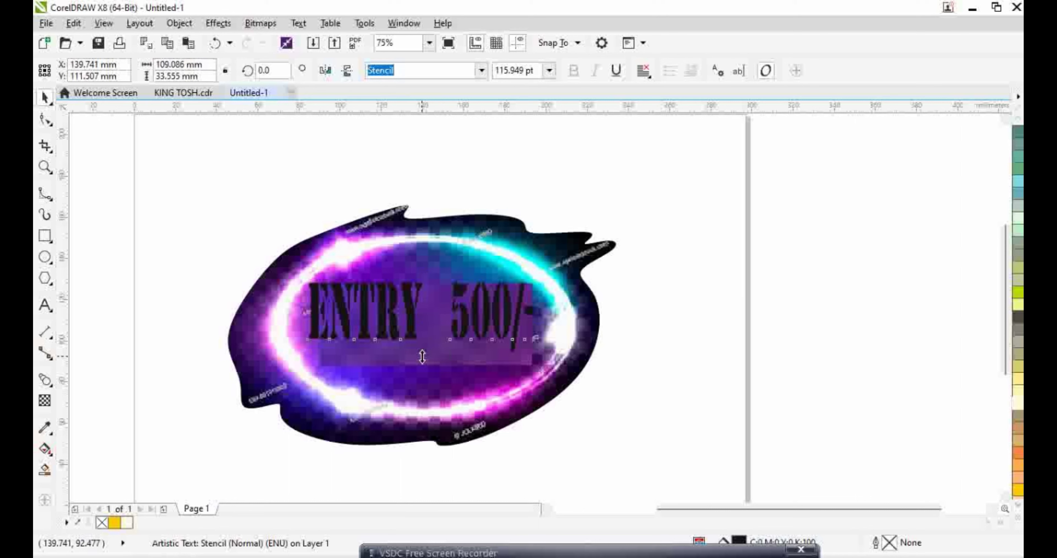
{"action": "left_click_drag", "start_coordinate": [422, 356], "coordinate": [422, 376]}
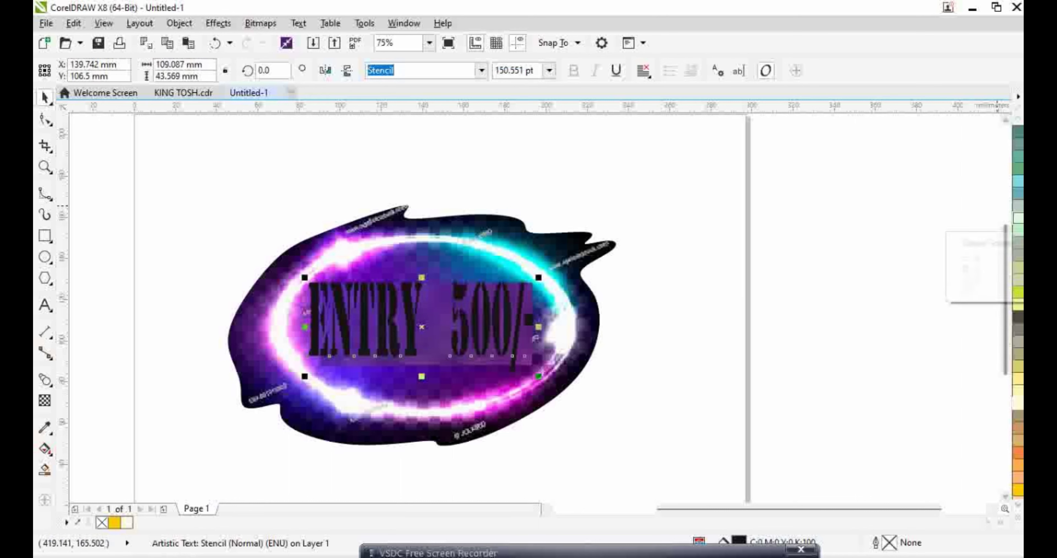
Fill the ENTRY 500/- text pale cream and give it a black outline
{"action": "left_click", "coordinate": [1016, 406]}
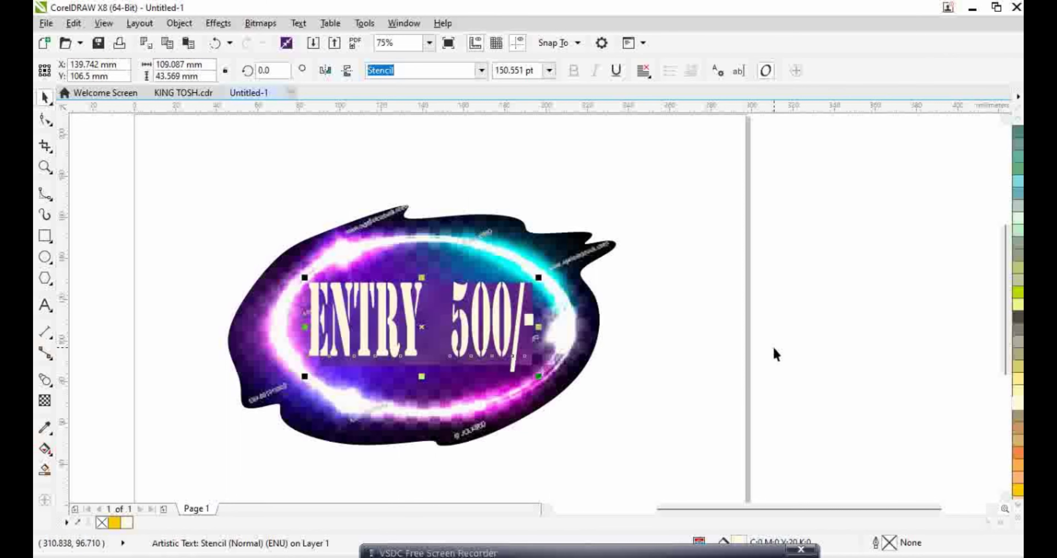
{"action": "left_click", "coordinate": [714, 348]}
{"action": "left_click", "coordinate": [481, 329]}
{"action": "left_click", "coordinate": [1020, 521]}
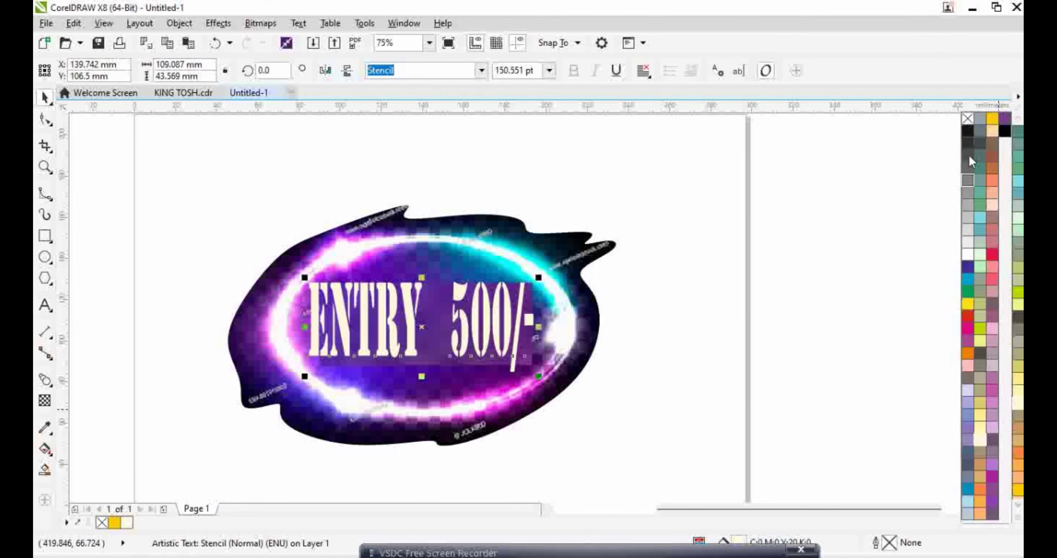
{"action": "right_click", "coordinate": [970, 138]}
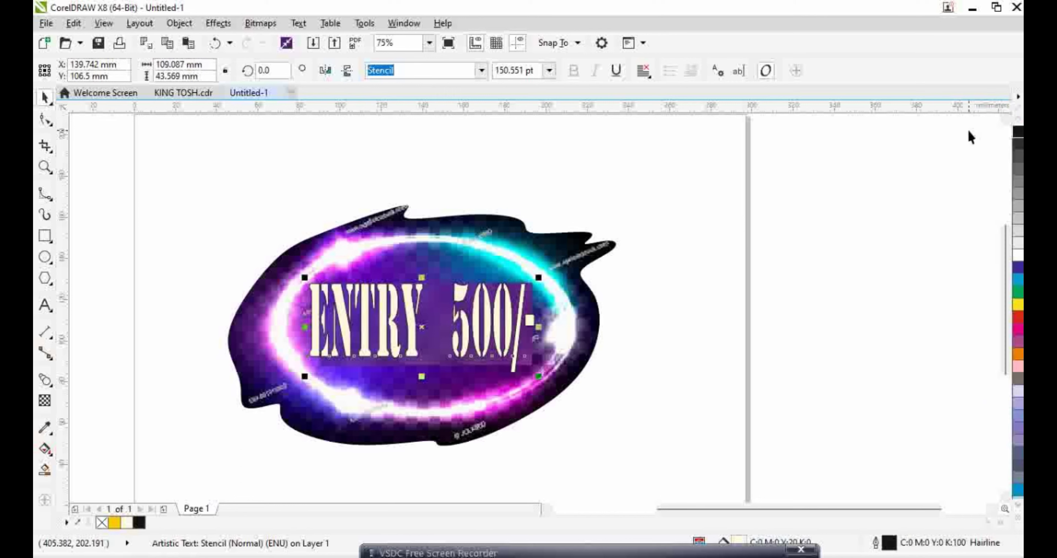
{"action": "left_click", "coordinate": [482, 71]}
{"action": "left_click", "coordinate": [550, 71]}
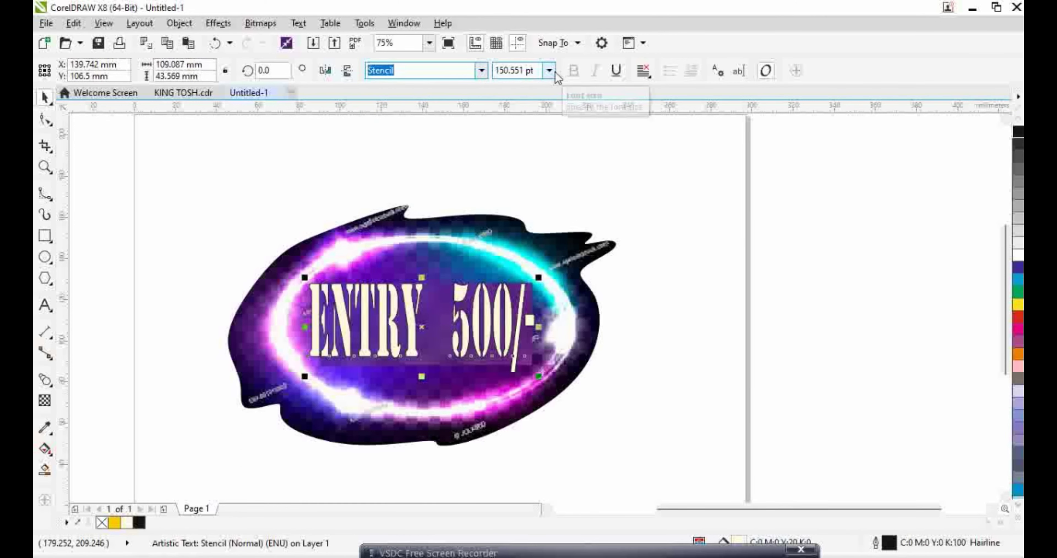
{"action": "left_click", "coordinate": [835, 254]}
{"action": "left_click", "coordinate": [412, 308]}
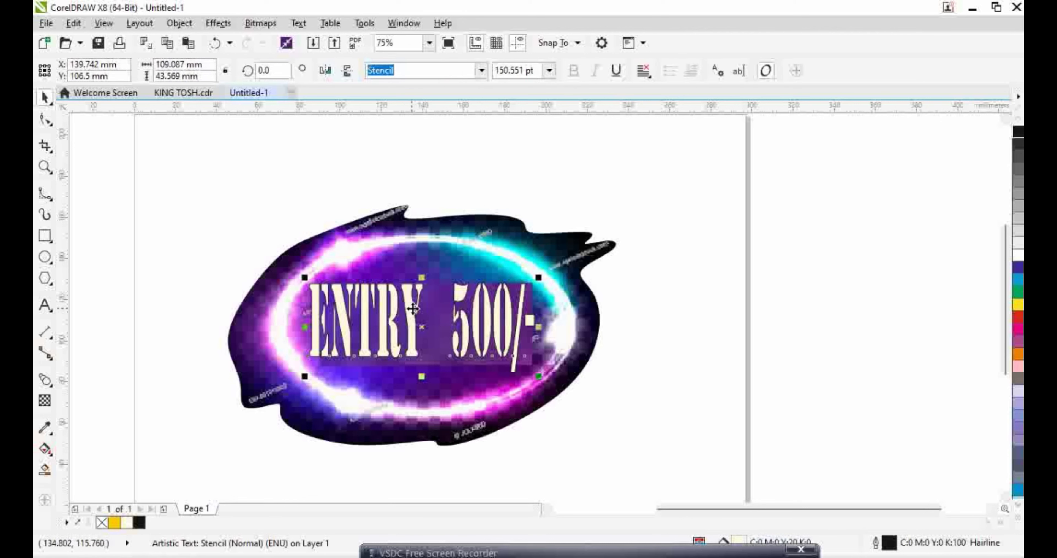
{"action": "left_click", "coordinate": [214, 247]}
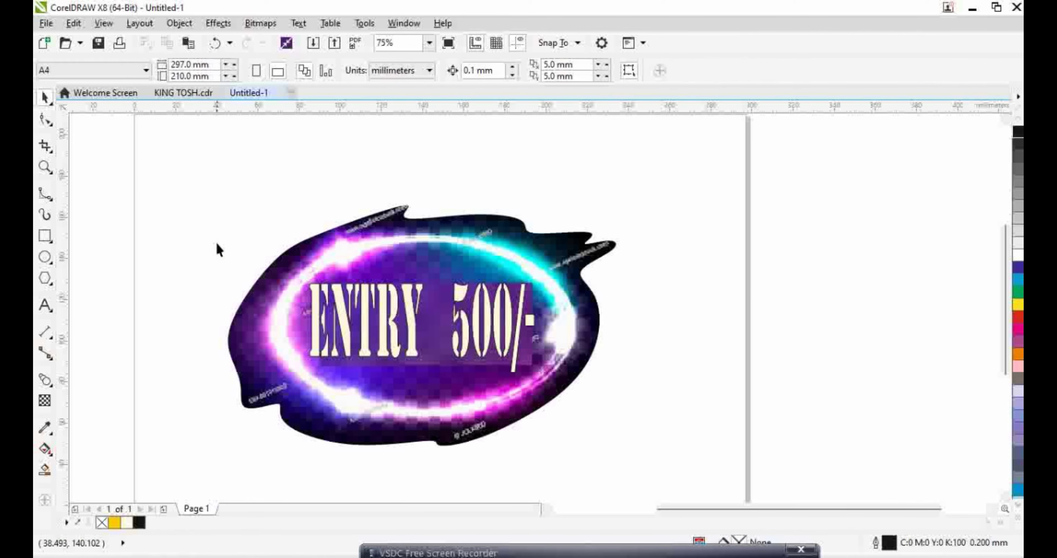
Stretch the purple bitmap behind the text to about 103.4 × 52.4 mm, then select all the text for editing
{"action": "scroll", "coordinate": [224, 259], "scroll_direction": "down", "scroll_amount": 2}
{"action": "left_click", "coordinate": [287, 271]}
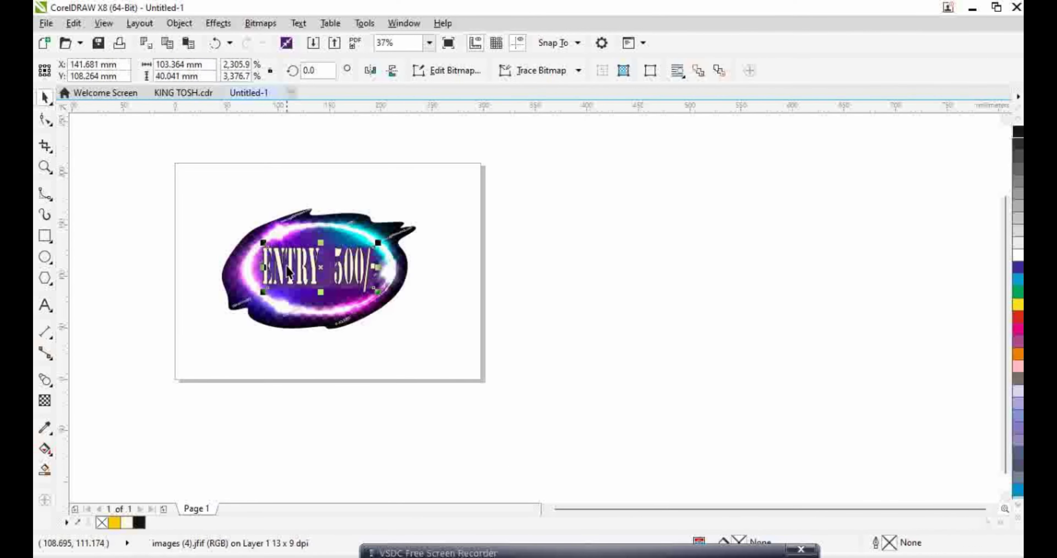
{"action": "left_click", "coordinate": [271, 268]}
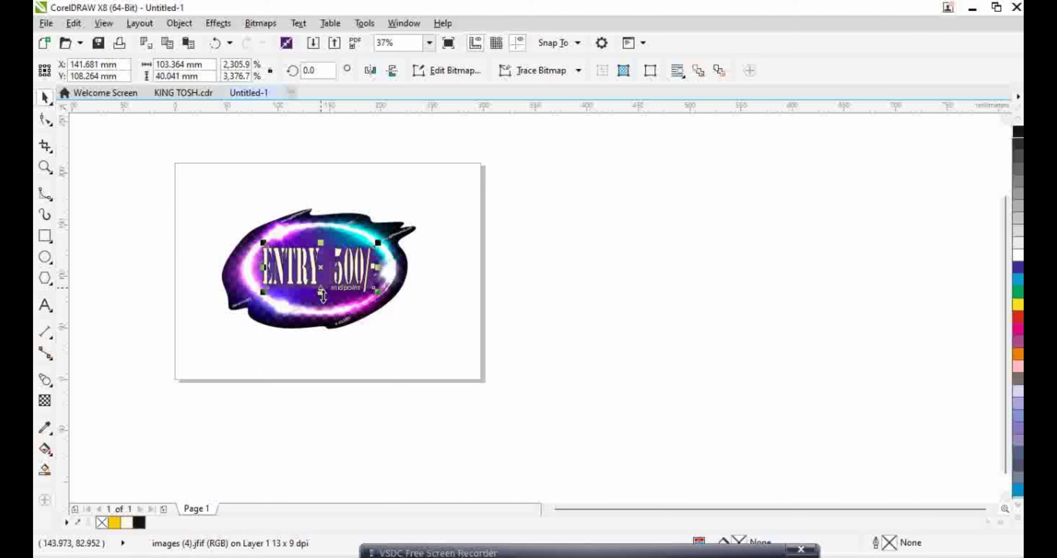
{"action": "left_click_drag", "start_coordinate": [320, 292], "coordinate": [321, 305]}
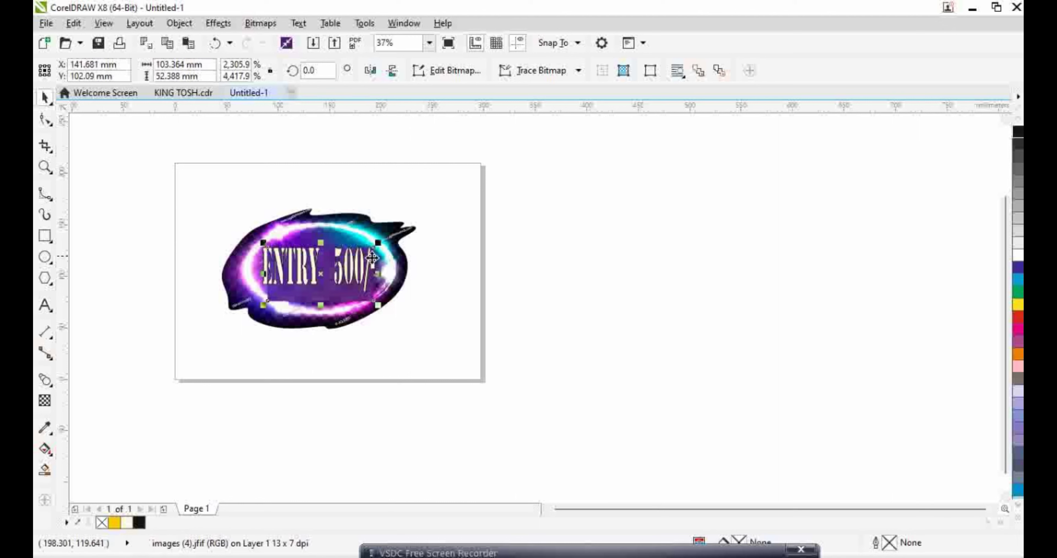
{"action": "double_click", "coordinate": [351, 277]}
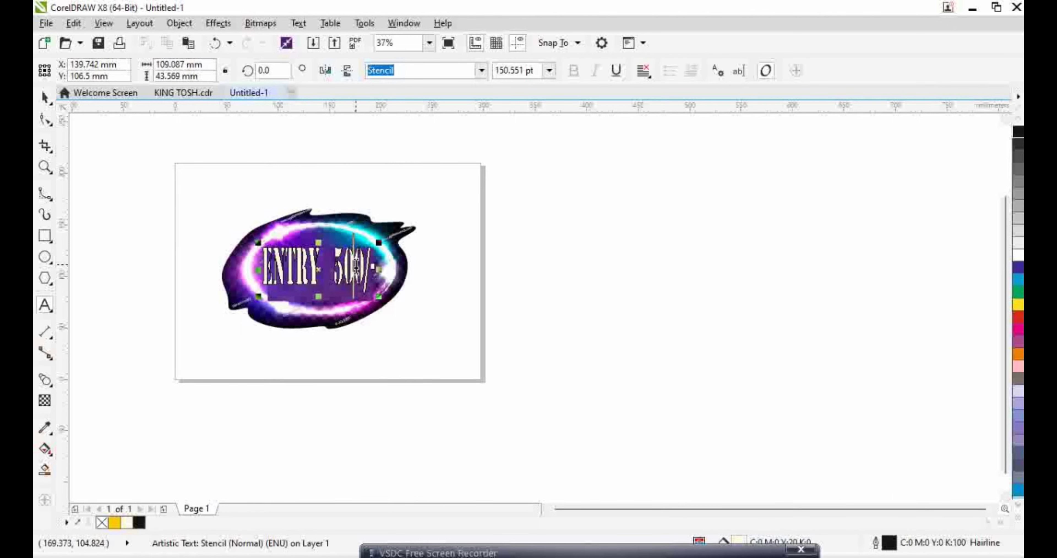
{"action": "key", "text": "ctrl+a"}
Change the ENTRY 500/- lettering's font to Cooper Black
{"action": "left_click", "coordinate": [482, 71]}
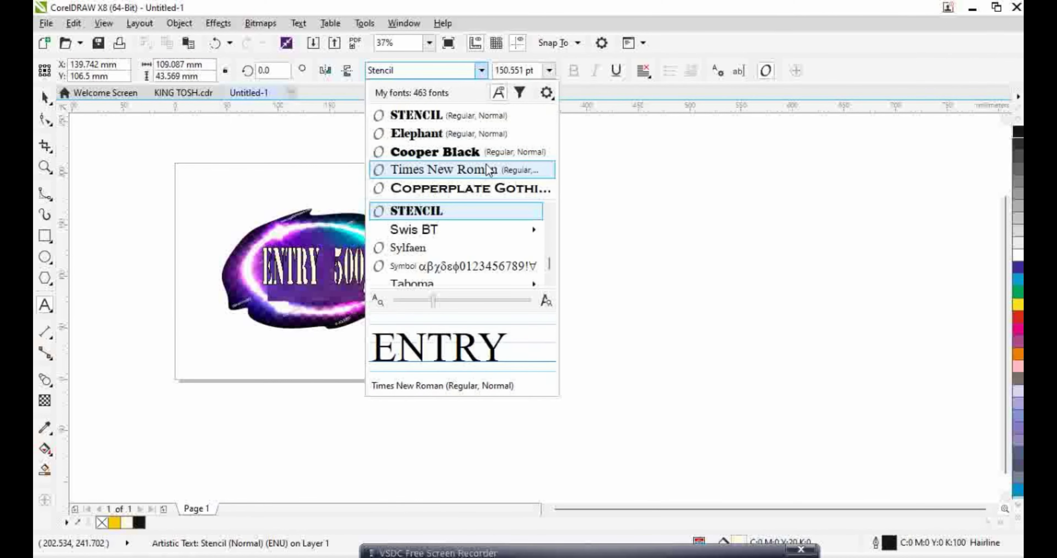
{"action": "scroll", "coordinate": [548, 254], "scroll_direction": "up", "scroll_amount": 1}
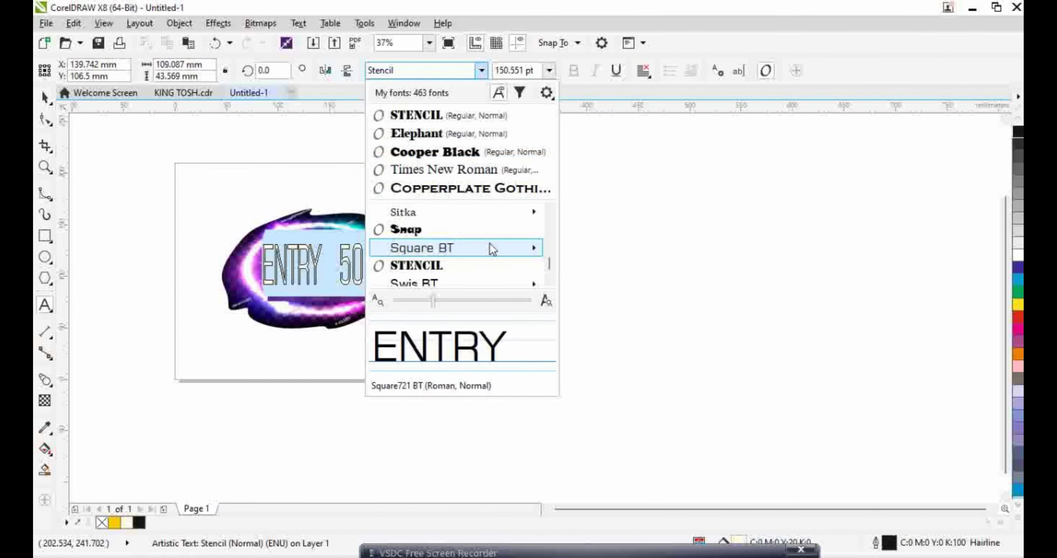
{"action": "scroll", "coordinate": [492, 248], "scroll_direction": "up", "scroll_amount": 8}
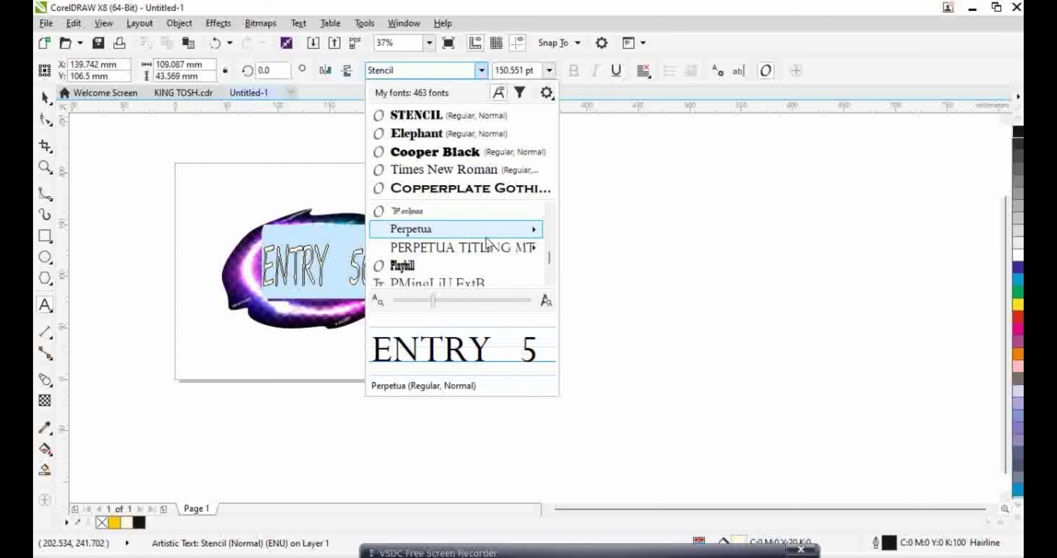
{"action": "scroll", "coordinate": [486, 239], "scroll_direction": "up", "scroll_amount": 10}
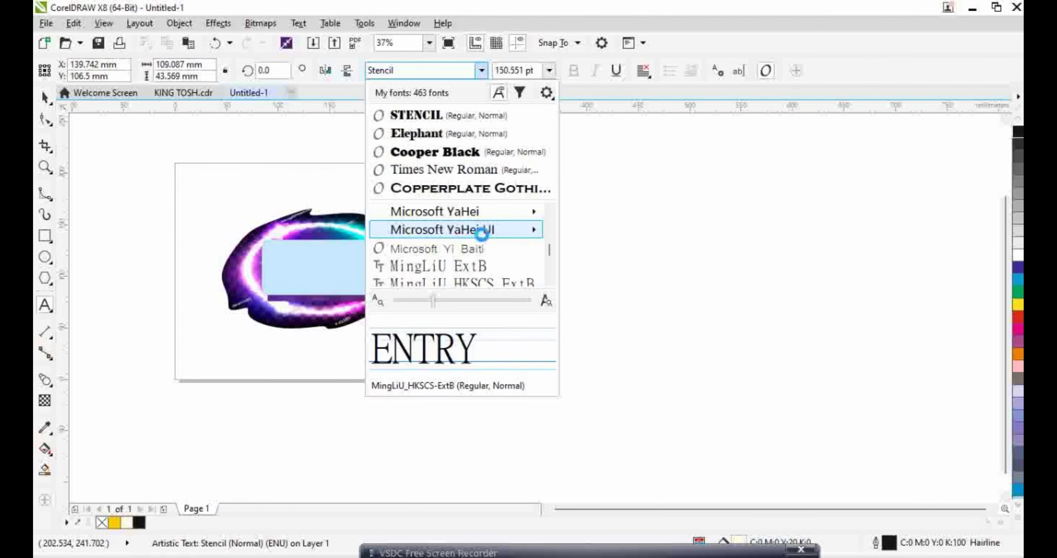
{"action": "scroll", "coordinate": [481, 232], "scroll_direction": "up", "scroll_amount": 10}
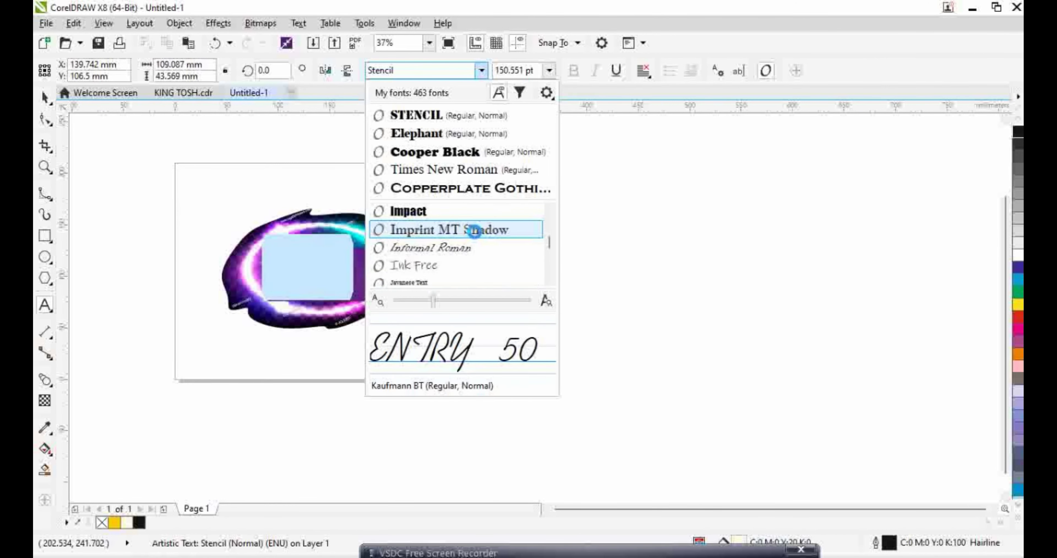
{"action": "scroll", "coordinate": [475, 230], "scroll_direction": "up", "scroll_amount": 3}
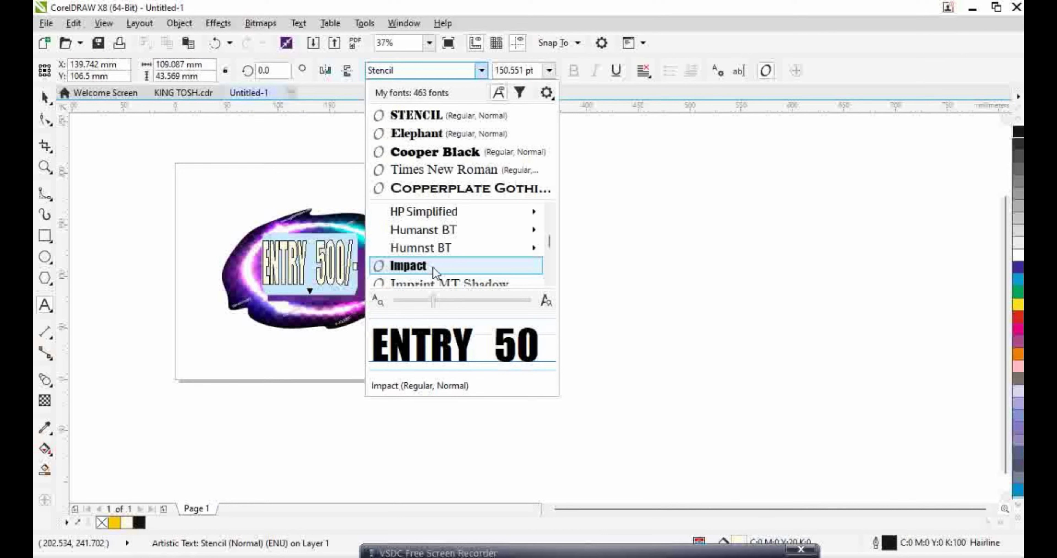
{"action": "left_click", "coordinate": [458, 149]}
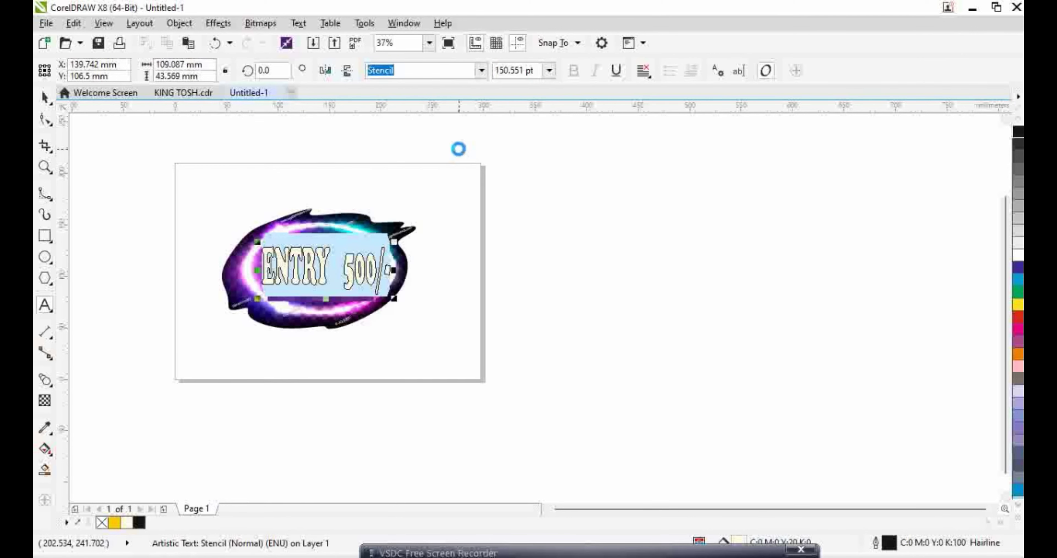
{"action": "left_click", "coordinate": [607, 271]}
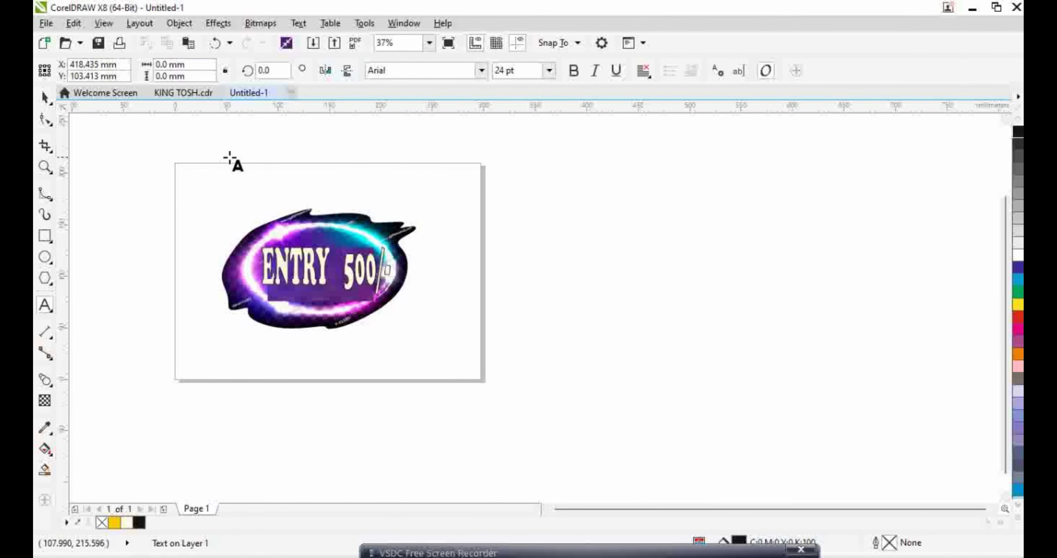
Group the neon oval, purple patch and ENTRY 500/- text into one badge and copy it
{"action": "left_click", "coordinate": [44, 97]}
{"action": "scroll", "coordinate": [212, 196], "scroll_direction": "down", "scroll_amount": 1}
{"action": "scroll", "coordinate": [207, 205], "scroll_direction": "up", "scroll_amount": 1}
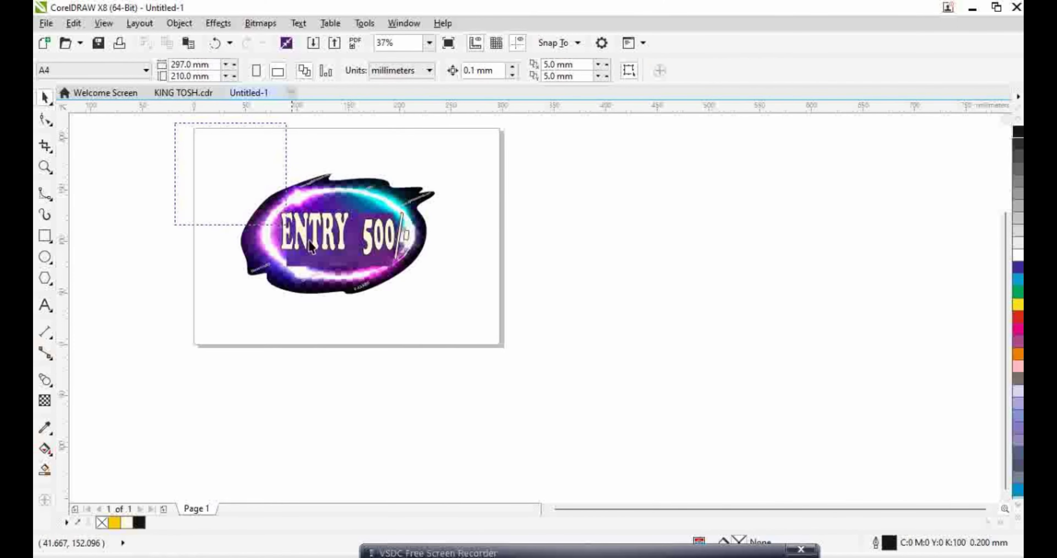
{"action": "left_click_drag", "start_coordinate": [311, 246], "coordinate": [505, 334]}
{"action": "right_click", "coordinate": [343, 193]}
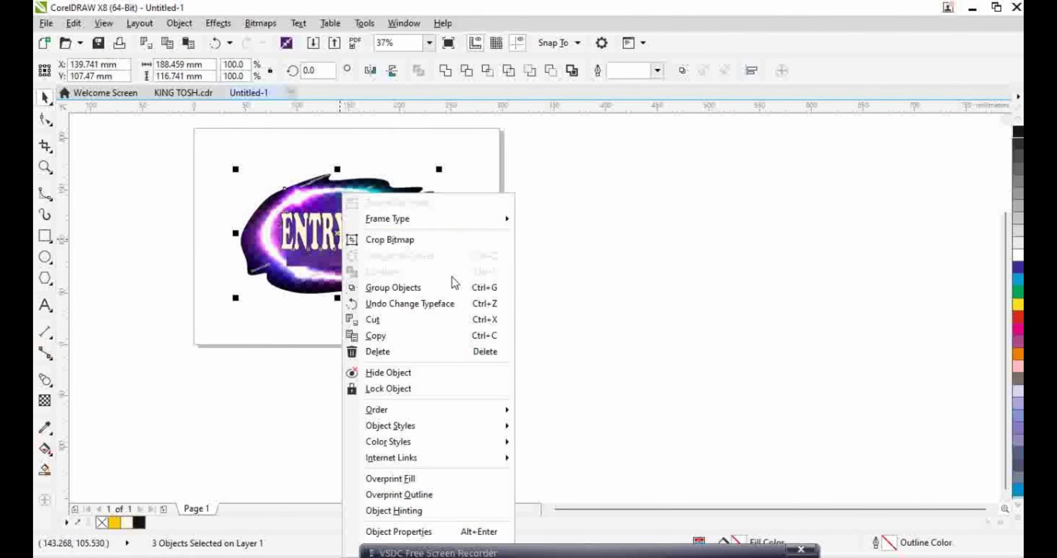
{"action": "left_click", "coordinate": [406, 288]}
{"action": "right_click", "coordinate": [343, 176]}
{"action": "left_click", "coordinate": [396, 334]}
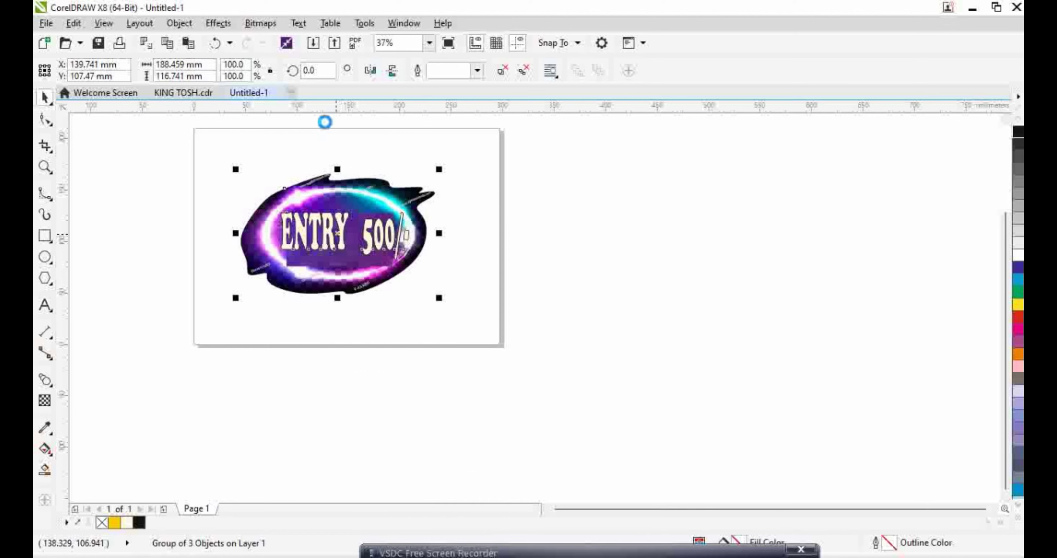
Paste the badge onto the KING TOSH poster, shrink it and move it to the bottom-left corner
{"action": "left_click", "coordinate": [198, 94]}
{"action": "right_click", "coordinate": [762, 341]}
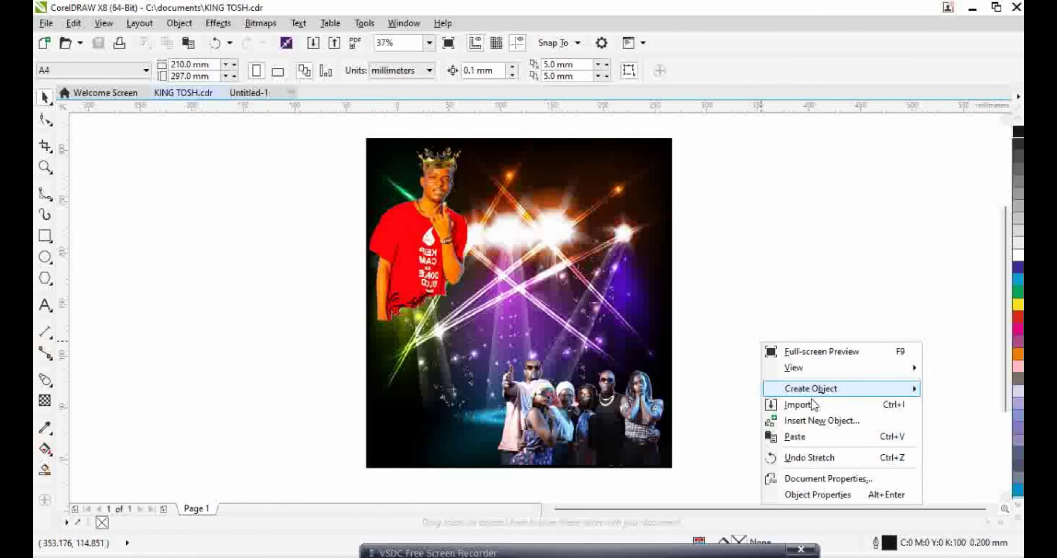
{"action": "left_click", "coordinate": [812, 443]}
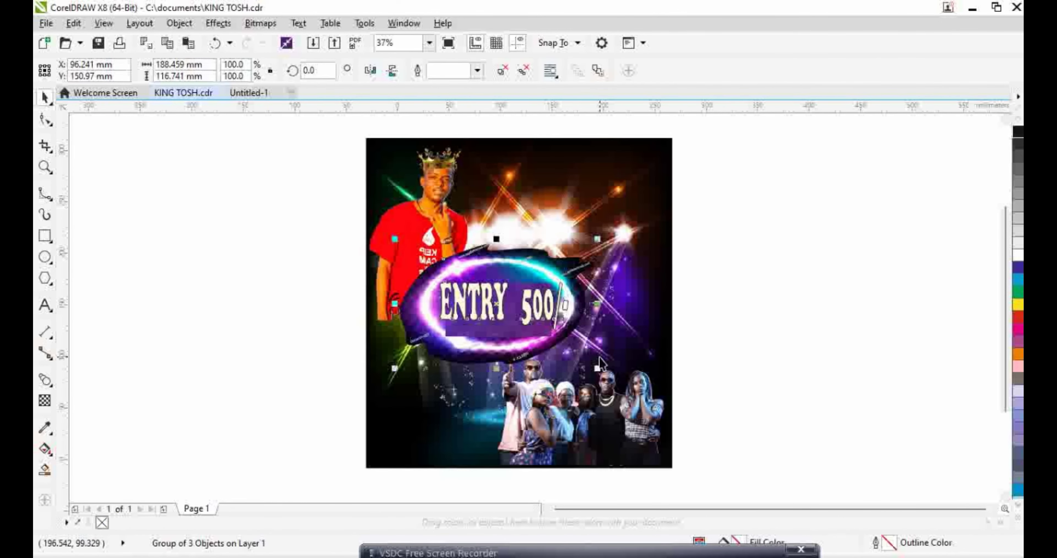
{"action": "left_click_drag", "start_coordinate": [598, 369], "coordinate": [561, 345]}
{"action": "key", "text": "Escape"}
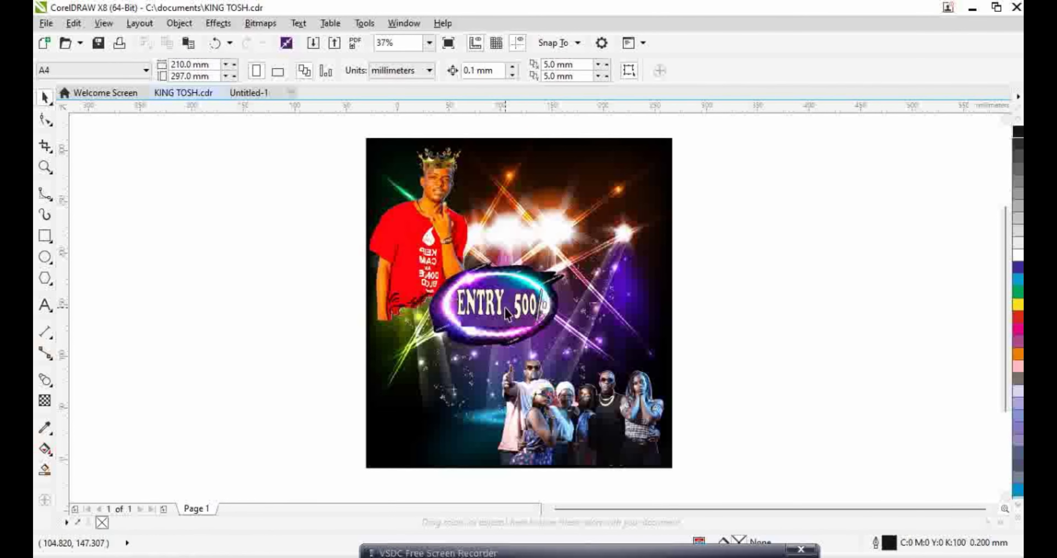
{"action": "left_click", "coordinate": [505, 308]}
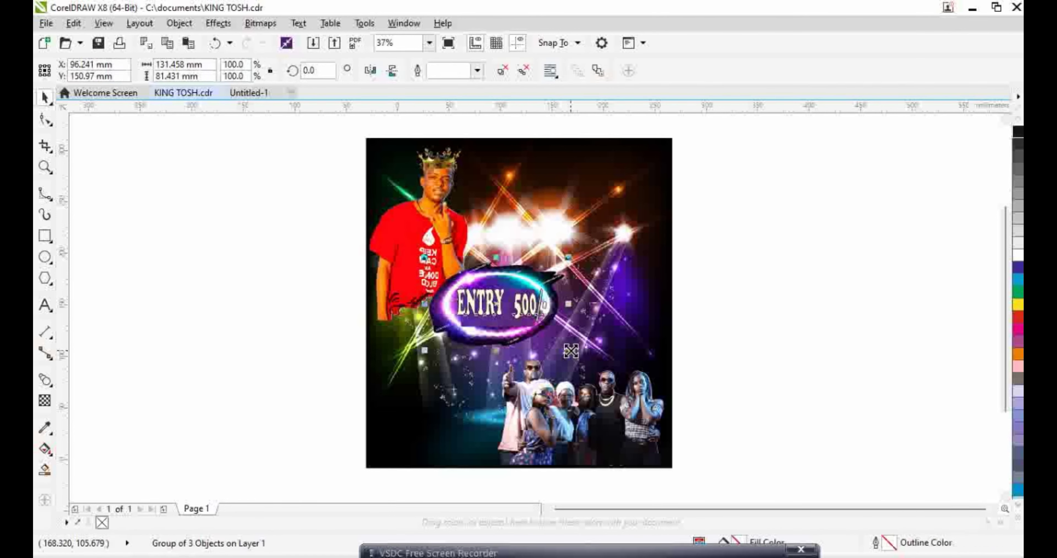
{"action": "left_click_drag", "start_coordinate": [571, 351], "coordinate": [557, 342]}
{"action": "left_click_drag", "start_coordinate": [498, 305], "coordinate": [425, 432]}
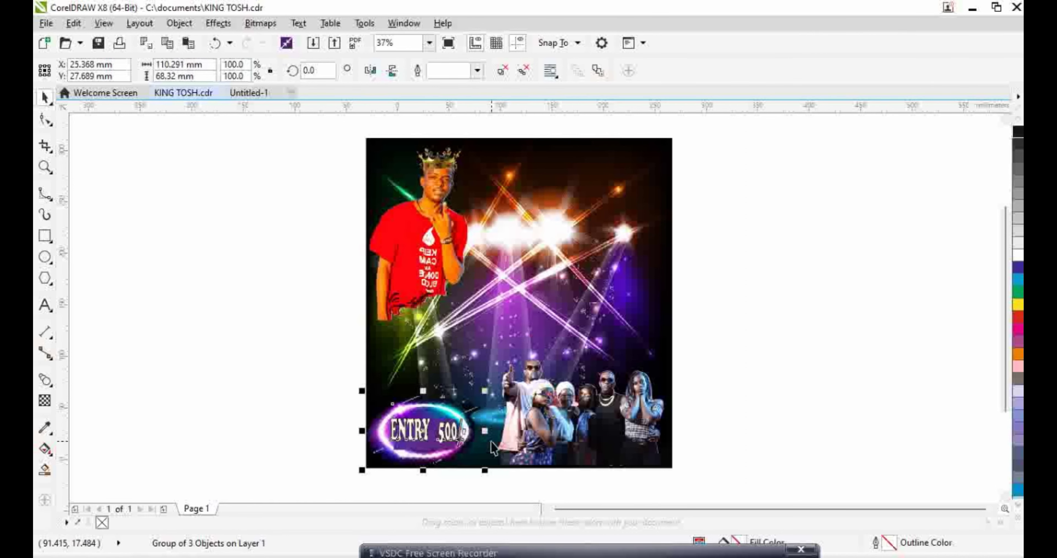
{"action": "left_click_drag", "start_coordinate": [486, 467], "coordinate": [474, 464]}
{"action": "left_click_drag", "start_coordinate": [425, 431], "coordinate": [422, 433]}
Undo the last nudge and shift the badge closer to the poster's left edge
{"action": "left_click", "coordinate": [320, 433]}
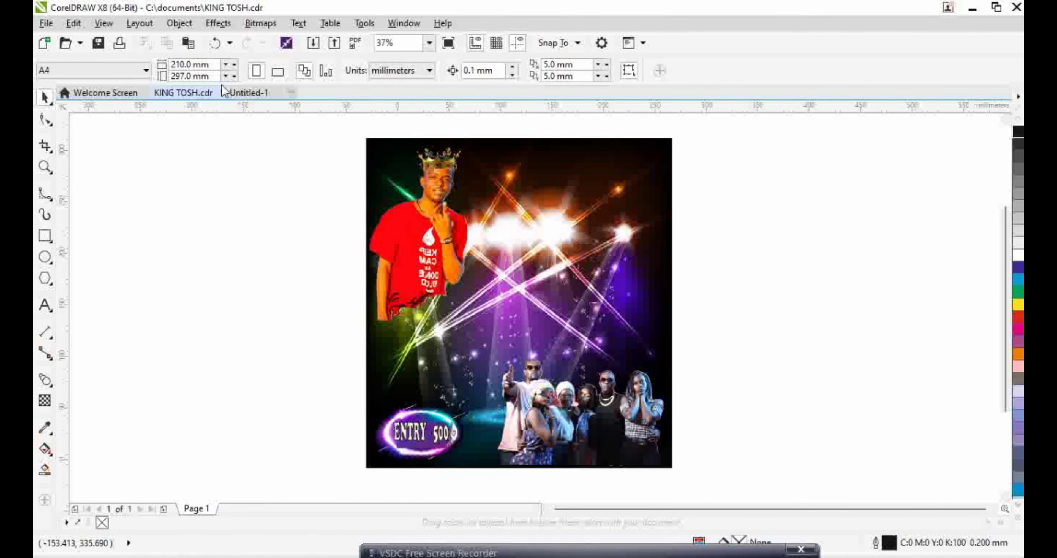
{"action": "left_click", "coordinate": [216, 42]}
{"action": "scroll", "coordinate": [434, 446], "scroll_direction": "up", "scroll_amount": 2}
{"action": "scroll", "coordinate": [434, 446], "scroll_direction": "up", "scroll_amount": 2}
{"action": "key", "text": "Escape"}
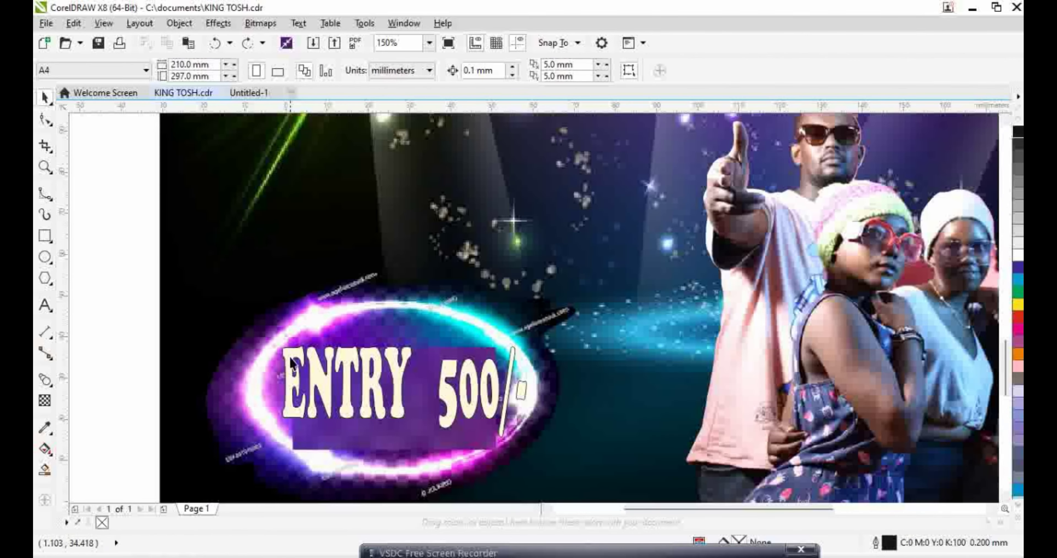
{"action": "left_click", "coordinate": [415, 385]}
{"action": "left_click_drag", "start_coordinate": [415, 386], "coordinate": [352, 379]}
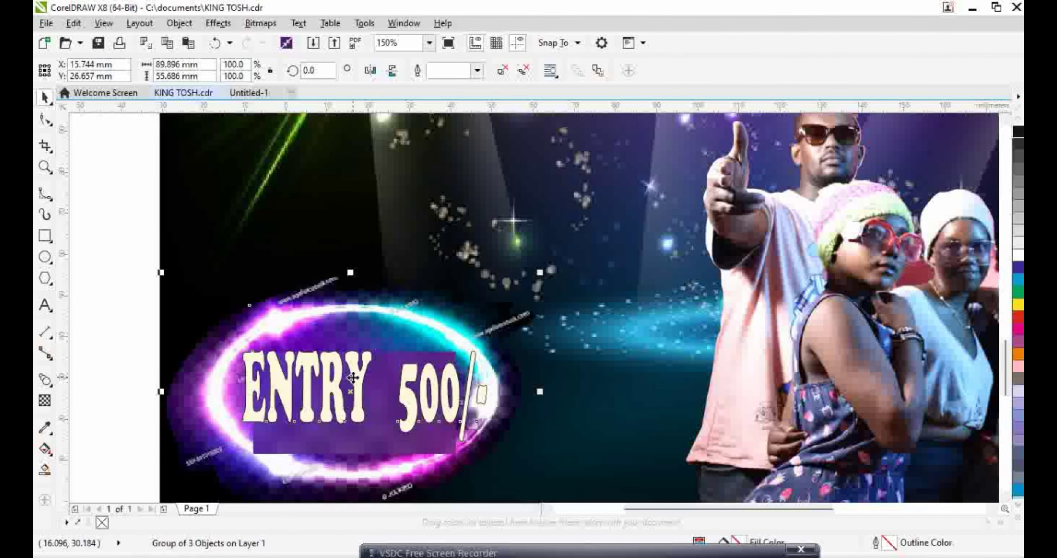
{"action": "scroll", "coordinate": [434, 359], "scroll_direction": "down", "scroll_amount": 4}
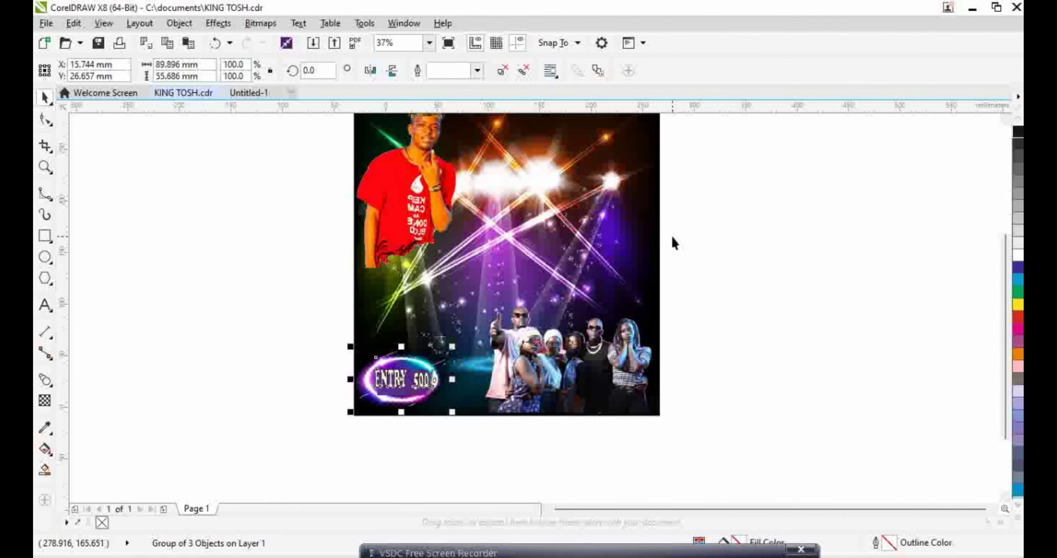
{"action": "left_click", "coordinate": [700, 331]}
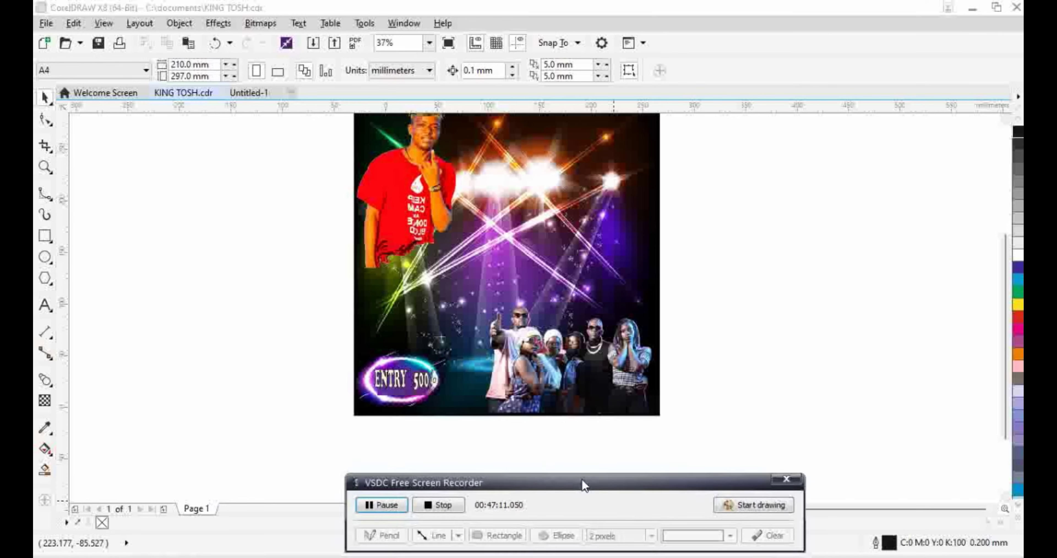
{"action": "left_click", "coordinate": [314, 527]}
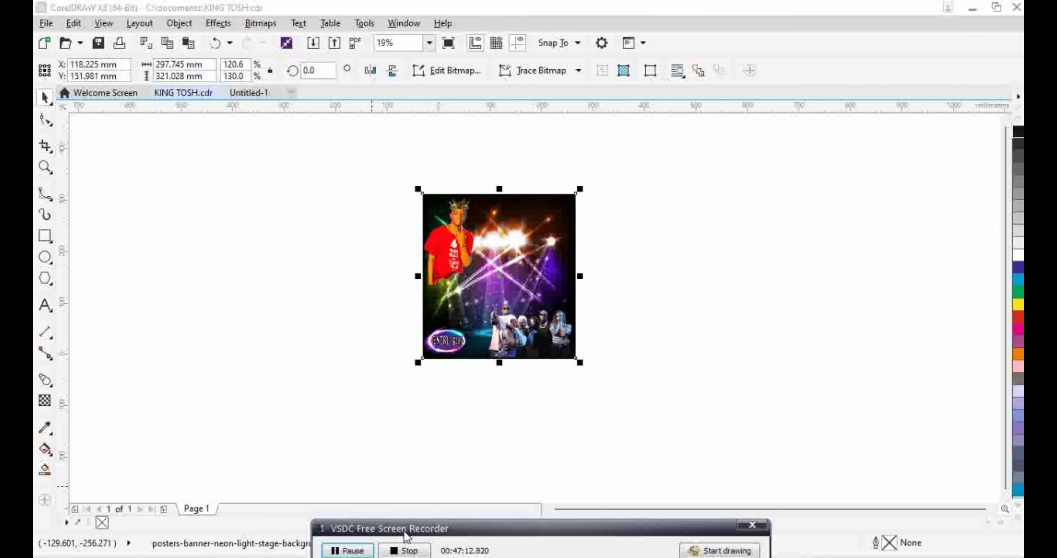
{"action": "left_click", "coordinate": [468, 286]}
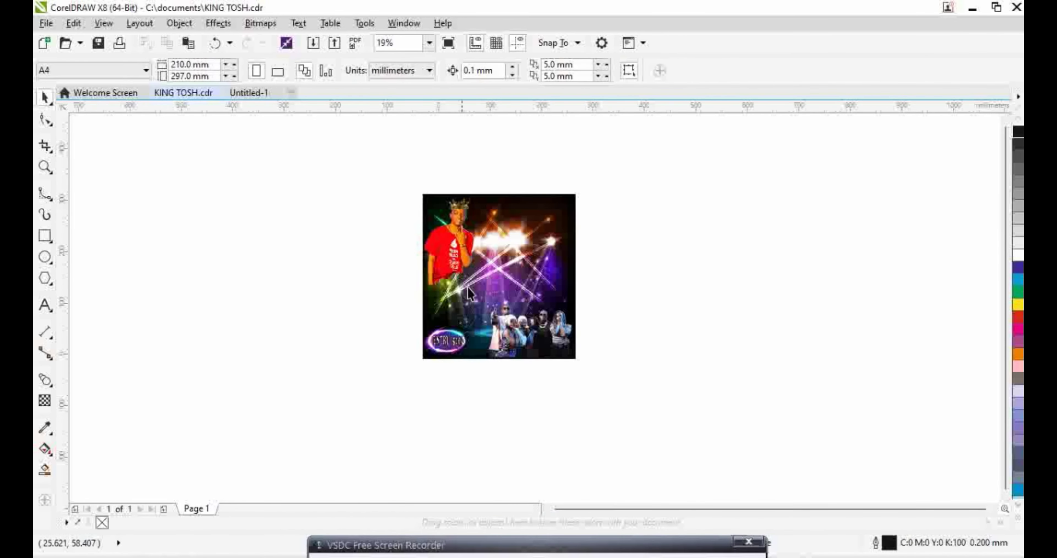
Apply Brightness -24, Contrast -58, Intensity 90 to the neon stage background image
{"action": "left_click", "coordinate": [468, 286]}
{"action": "left_click", "coordinate": [218, 22]}
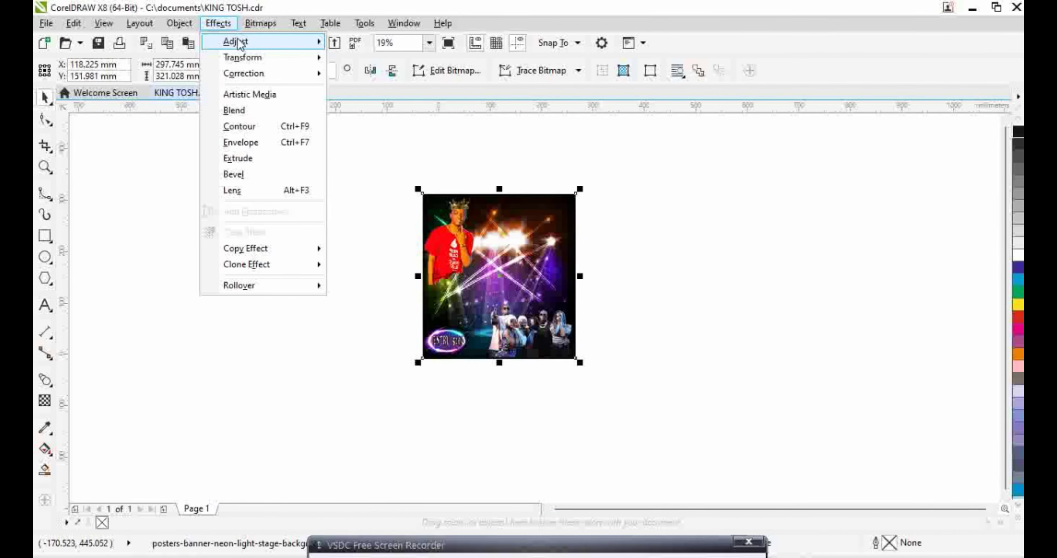
{"action": "mouse_move", "coordinate": [236, 40]}
{"action": "left_click", "coordinate": [401, 116]}
{"action": "left_click_drag", "start_coordinate": [566, 205], "coordinate": [810, 116]}
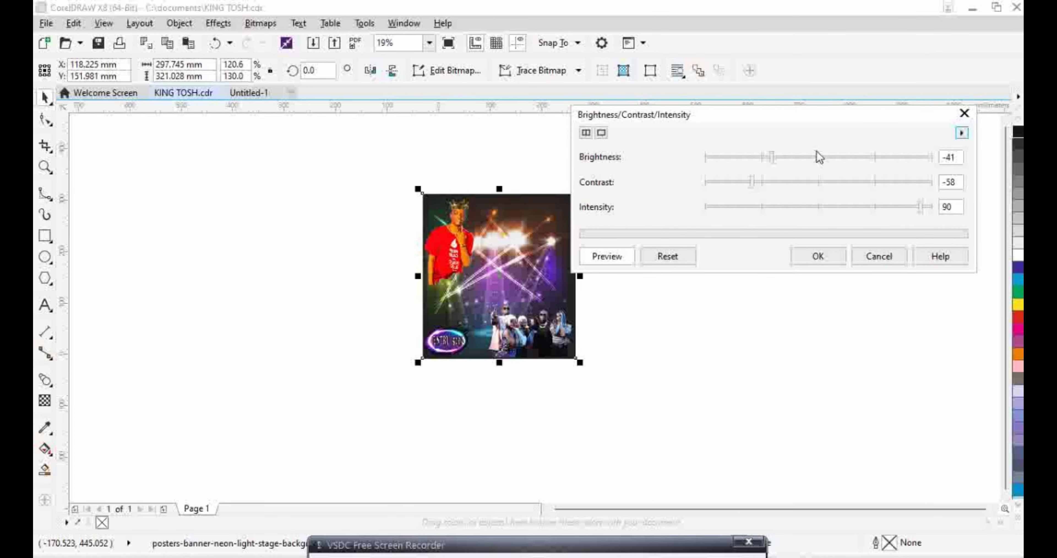
{"action": "left_click", "coordinate": [791, 158]}
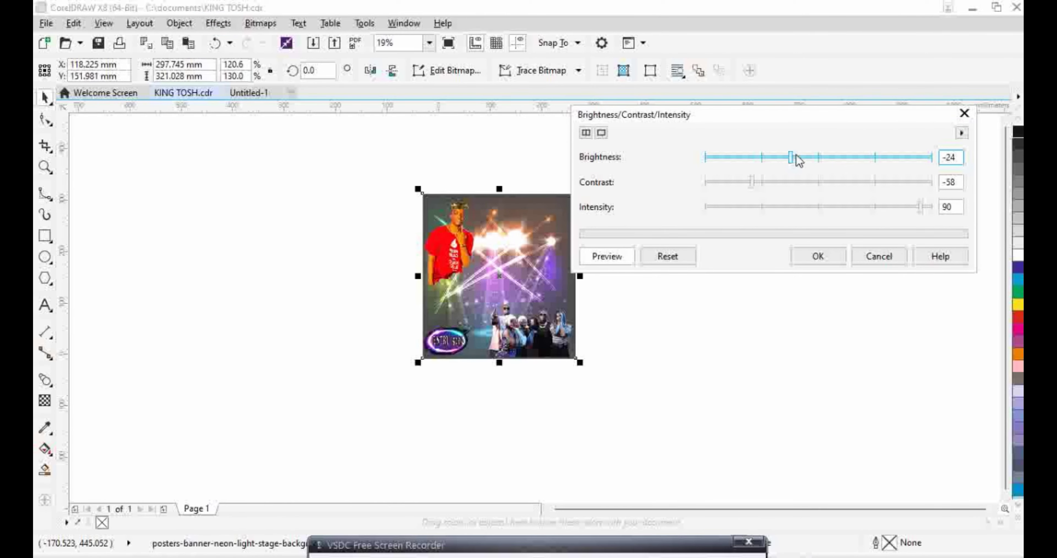
{"action": "left_click", "coordinate": [816, 256]}
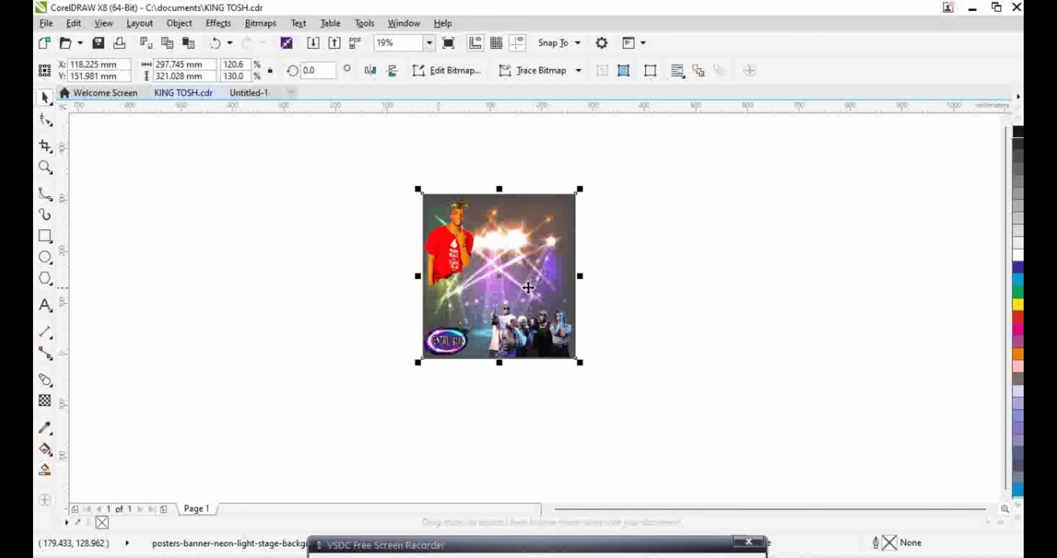
{"action": "left_click", "coordinate": [349, 302]}
{"action": "scroll", "coordinate": [550, 260], "scroll_direction": "up", "scroll_amount": 1}
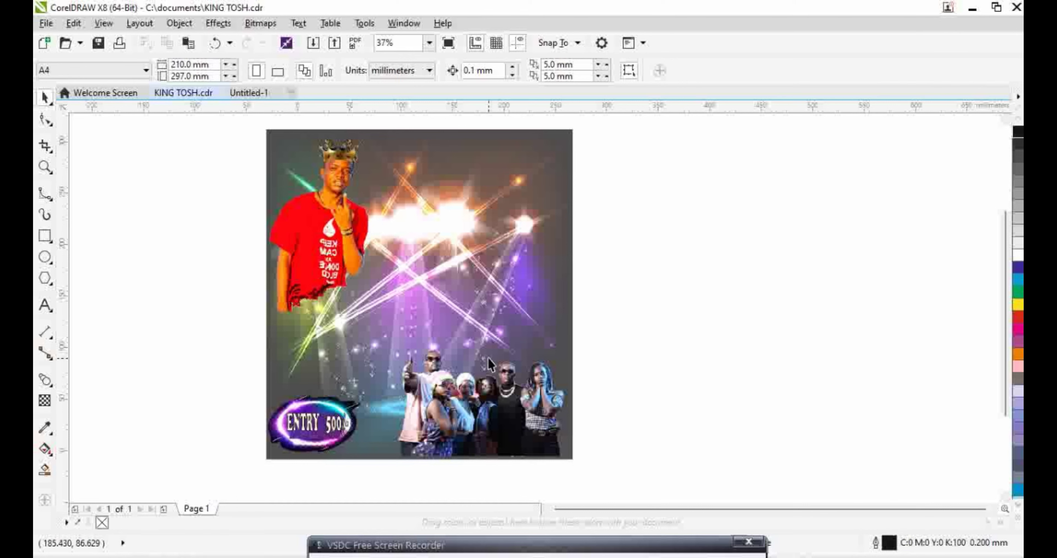
Start a text object right of the poster in Cooper Black at 36 pt
{"action": "left_click", "coordinate": [498, 545]}
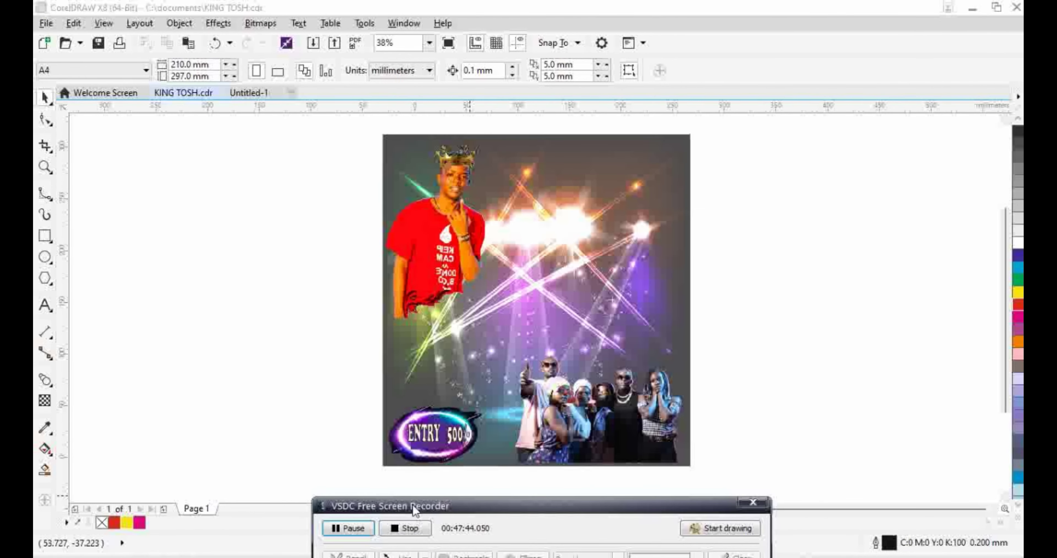
{"action": "left_click", "coordinate": [46, 311]}
{"action": "left_click", "coordinate": [744, 236]}
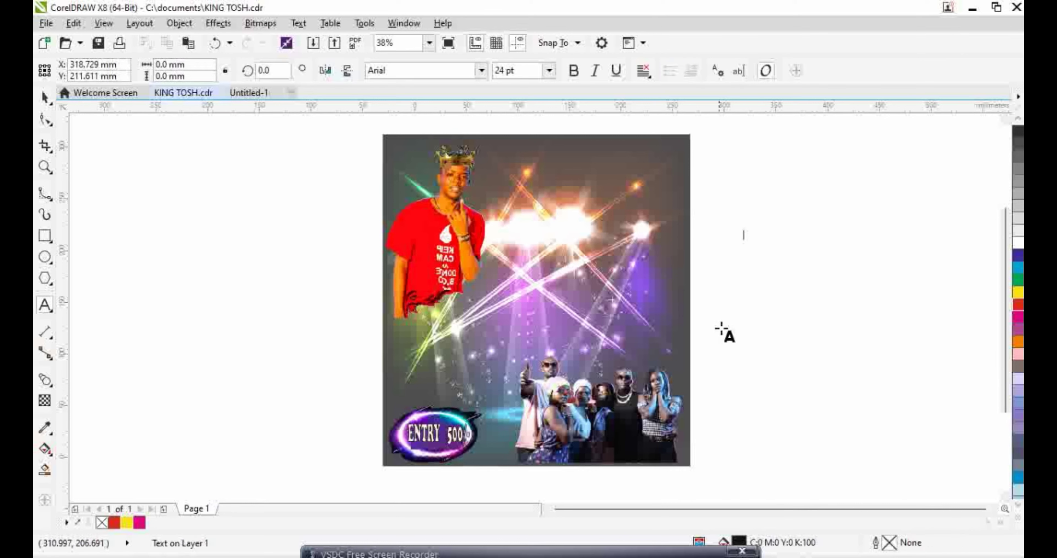
{"action": "left_click", "coordinate": [548, 73]}
{"action": "left_click", "coordinate": [505, 215]}
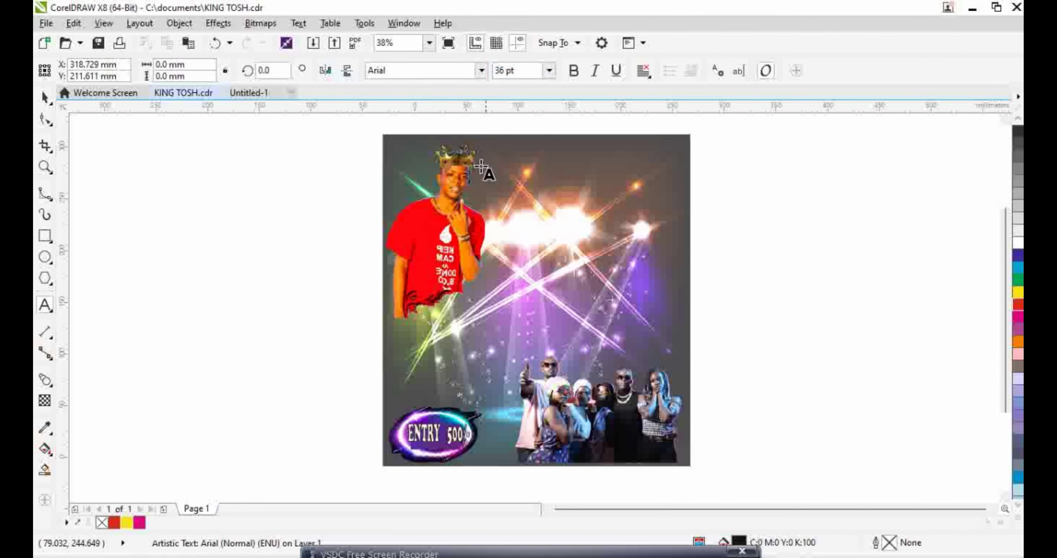
{"action": "left_click", "coordinate": [481, 71]}
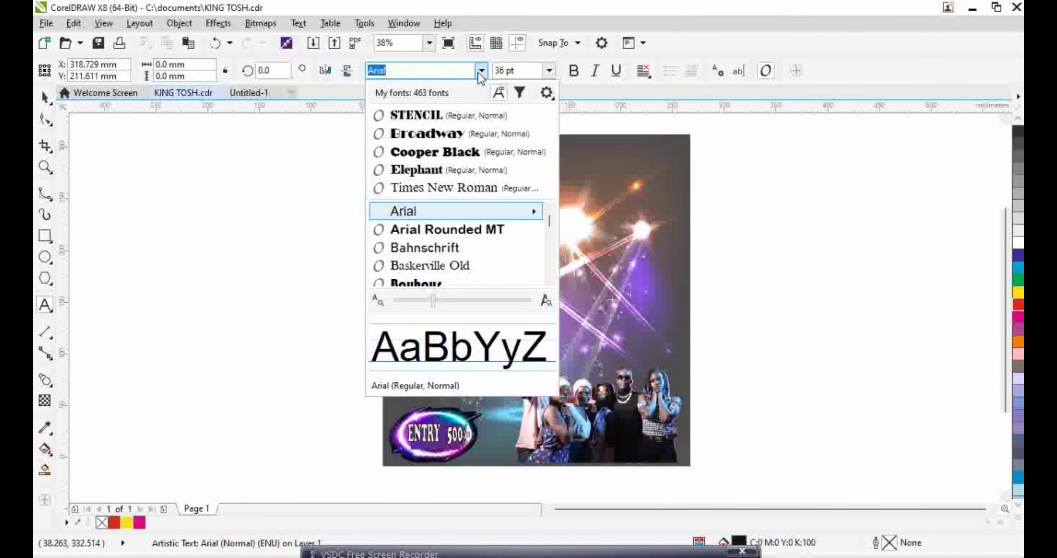
{"action": "left_click", "coordinate": [452, 152]}
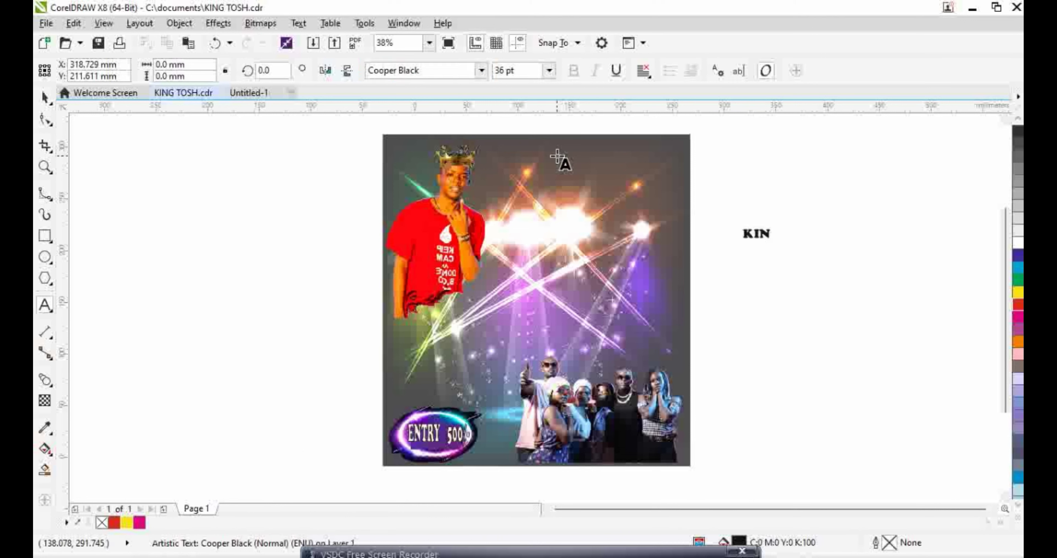
Type the title KING TOSH BIRTHDAY PARTY, try a 90% black fill and outline, then remove the fill
{"action": "type", "text": "TOSH BIRTHDAY PARTY"}
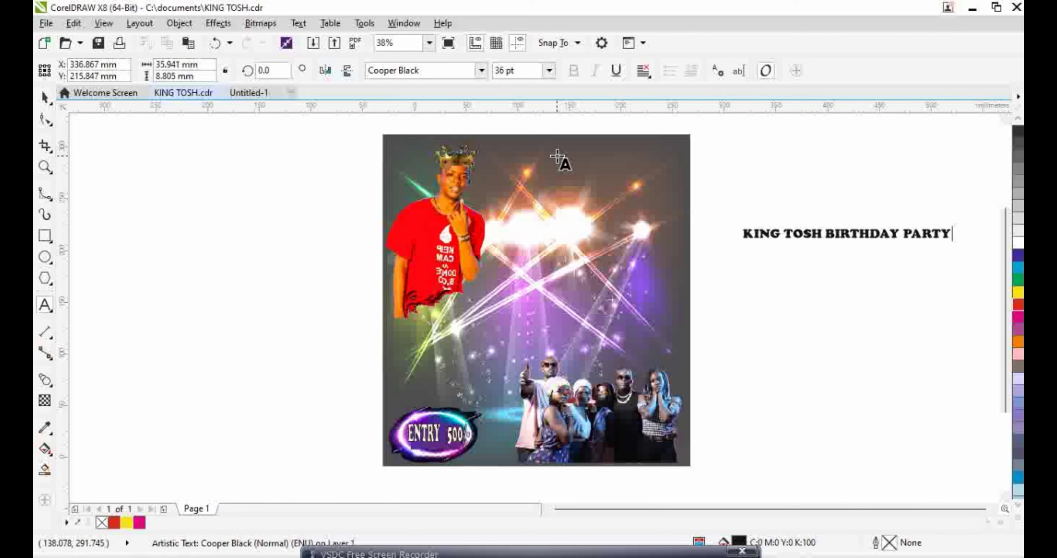
{"action": "key", "text": "ctrl+a"}
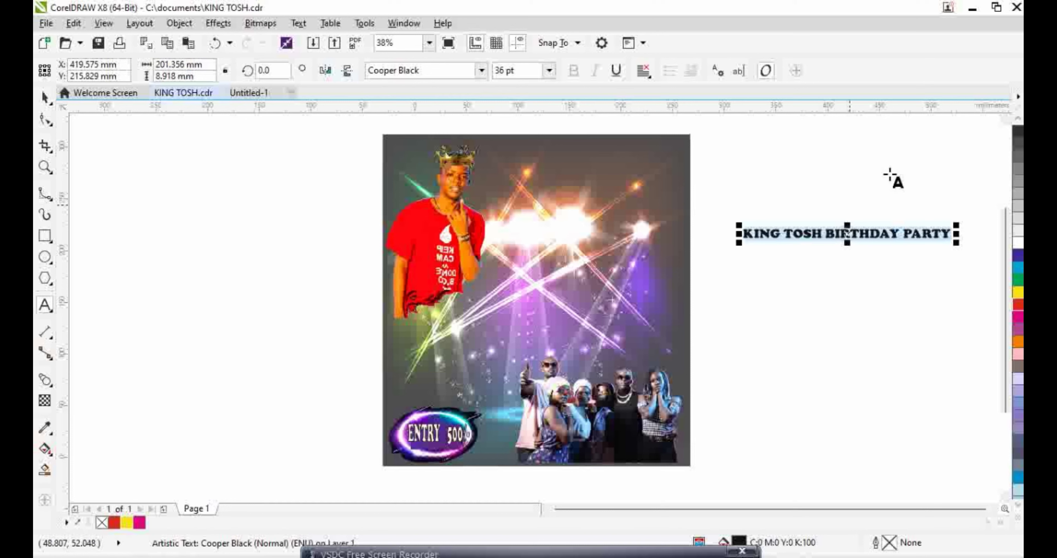
{"action": "left_click", "coordinate": [1021, 140]}
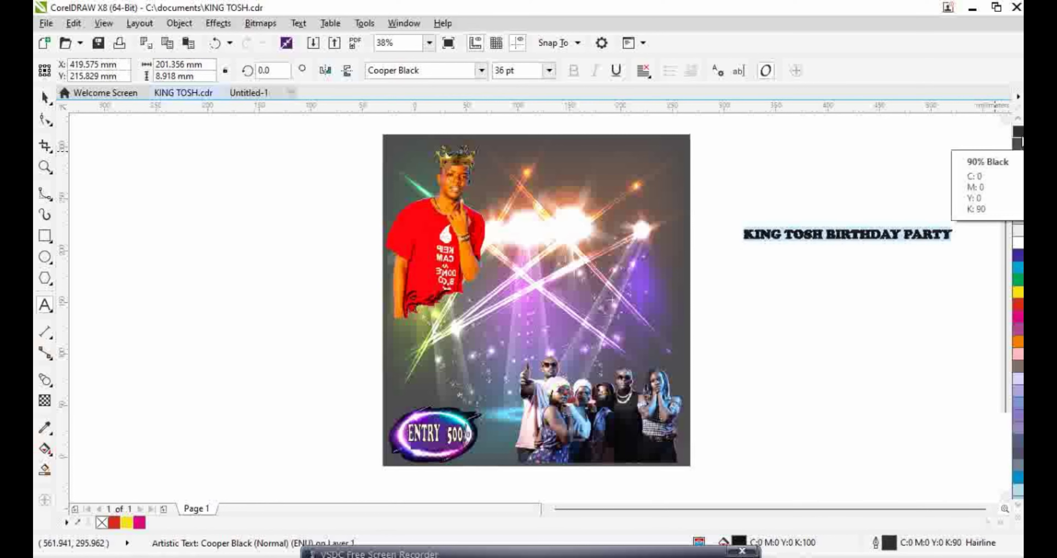
{"action": "right_click", "coordinate": [1021, 139]}
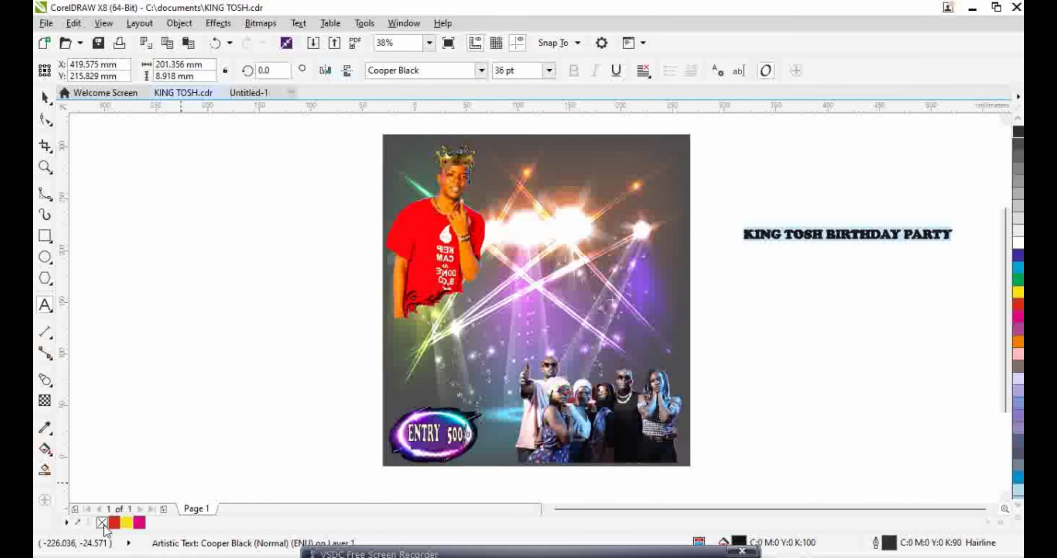
{"action": "left_click", "coordinate": [102, 522]}
Move the title onto the poster top and color it red with a yellow outline
{"action": "left_click", "coordinate": [46, 99]}
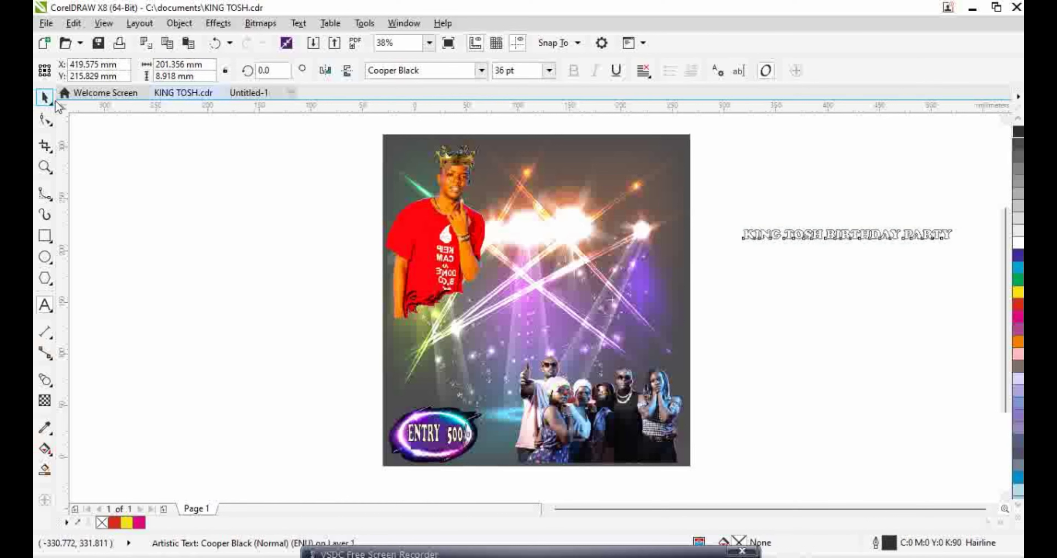
{"action": "left_click", "coordinate": [849, 236]}
{"action": "left_click_drag", "start_coordinate": [849, 236], "coordinate": [584, 190]}
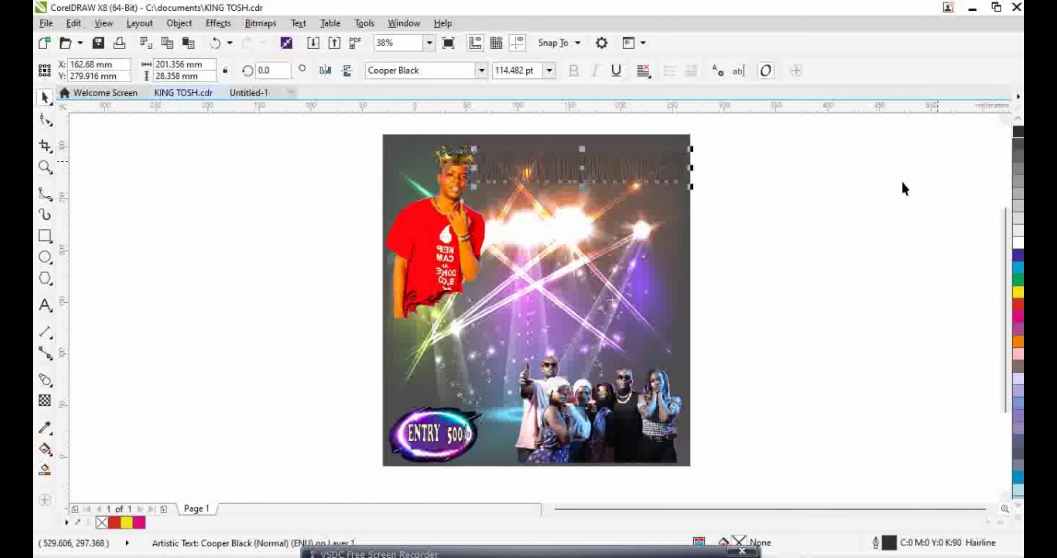
{"action": "left_click", "coordinate": [113, 523]}
{"action": "right_click", "coordinate": [126, 523]}
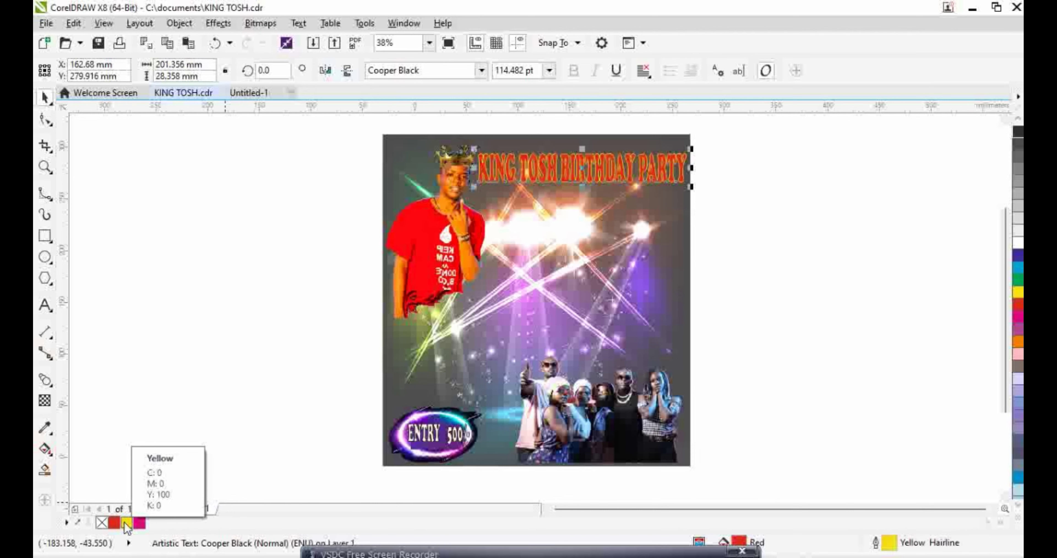
{"action": "left_click", "coordinate": [809, 322]}
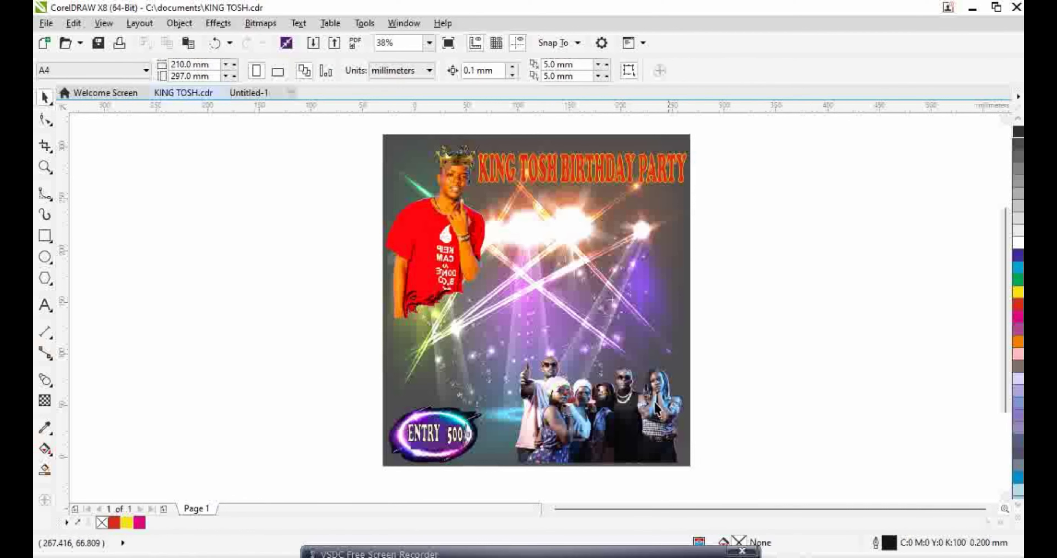
Move the ENTRY 500 badge group up and to the right
{"action": "left_click", "coordinate": [434, 441]}
{"action": "left_click_drag", "start_coordinate": [435, 441], "coordinate": [454, 385]}
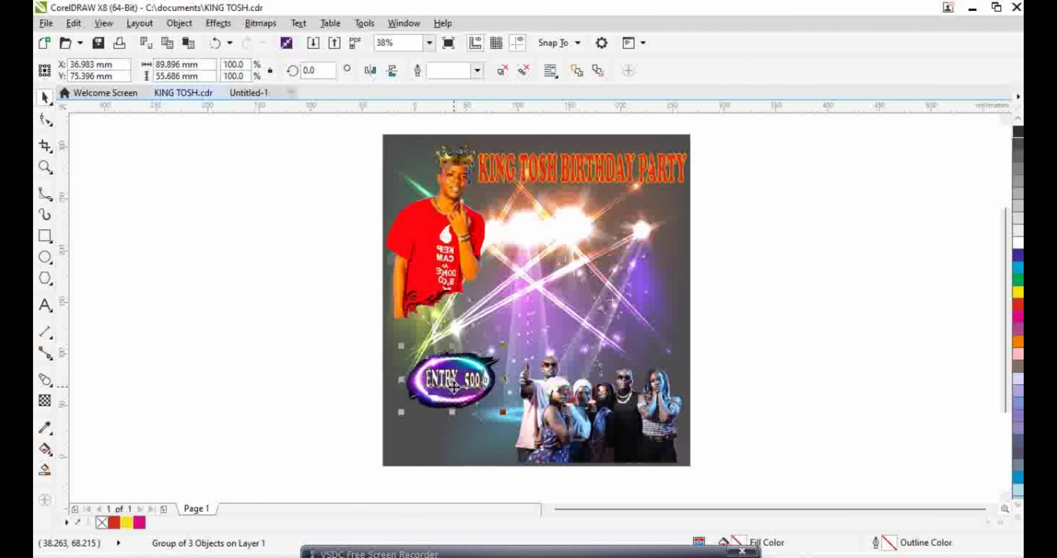
{"action": "left_click", "coordinate": [819, 360]}
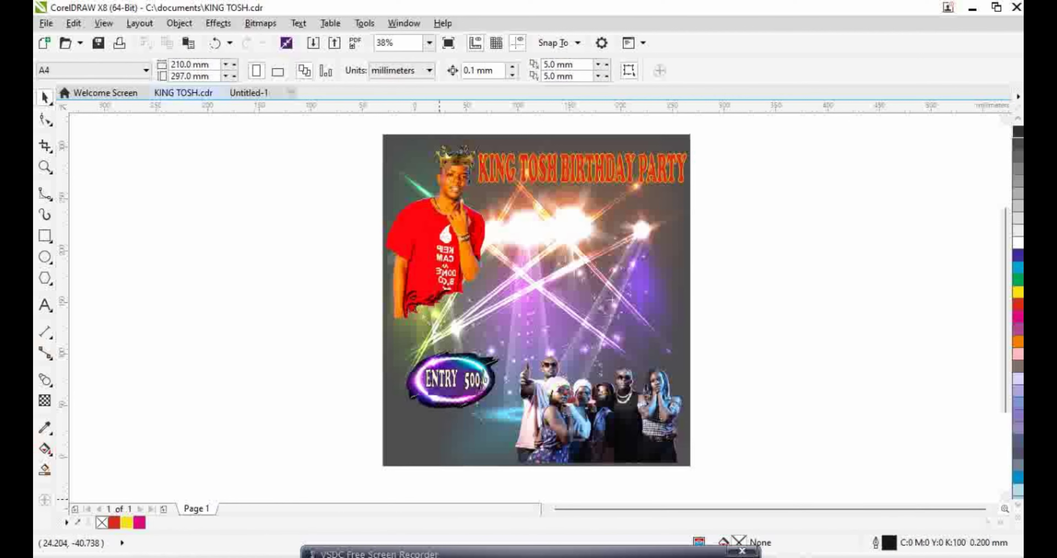
Darken the neon background image by lowering its Brightness to -80
{"action": "mouse_move", "coordinate": [451, 541]}
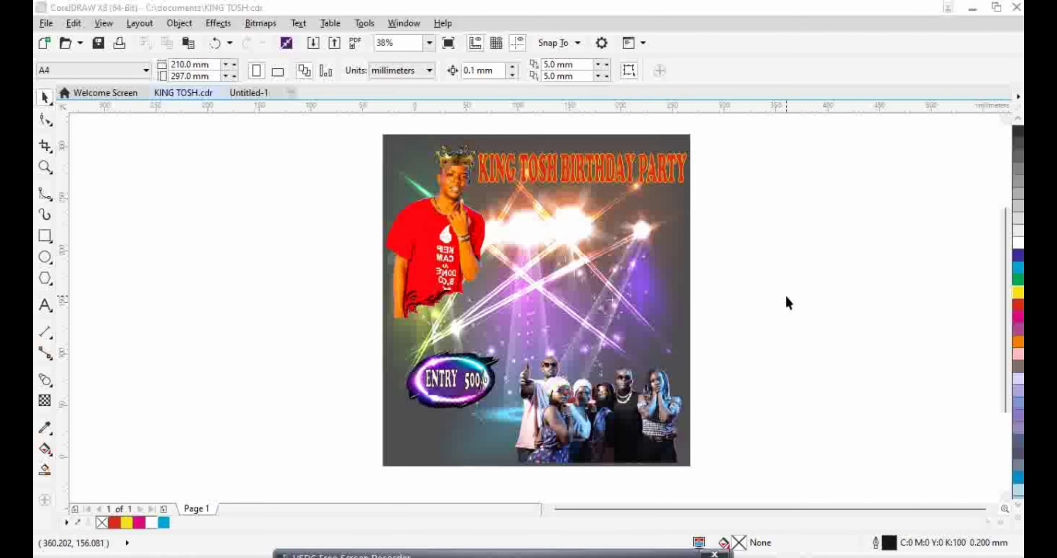
{"action": "left_click", "coordinate": [673, 273]}
{"action": "left_click", "coordinate": [219, 23]}
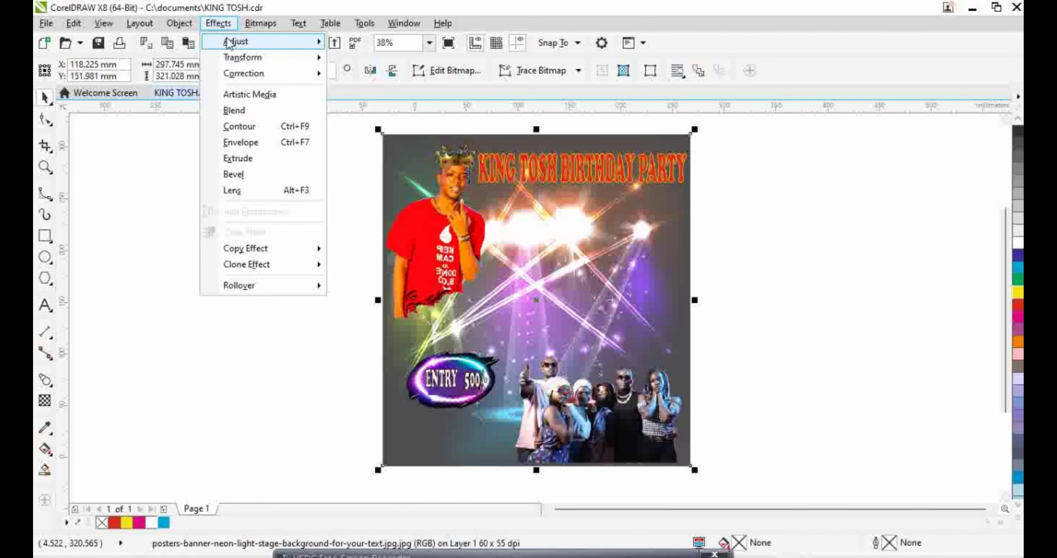
{"action": "mouse_move", "coordinate": [255, 40]}
{"action": "left_click", "coordinate": [372, 119]}
{"action": "left_click_drag", "start_coordinate": [541, 215], "coordinate": [850, 175]}
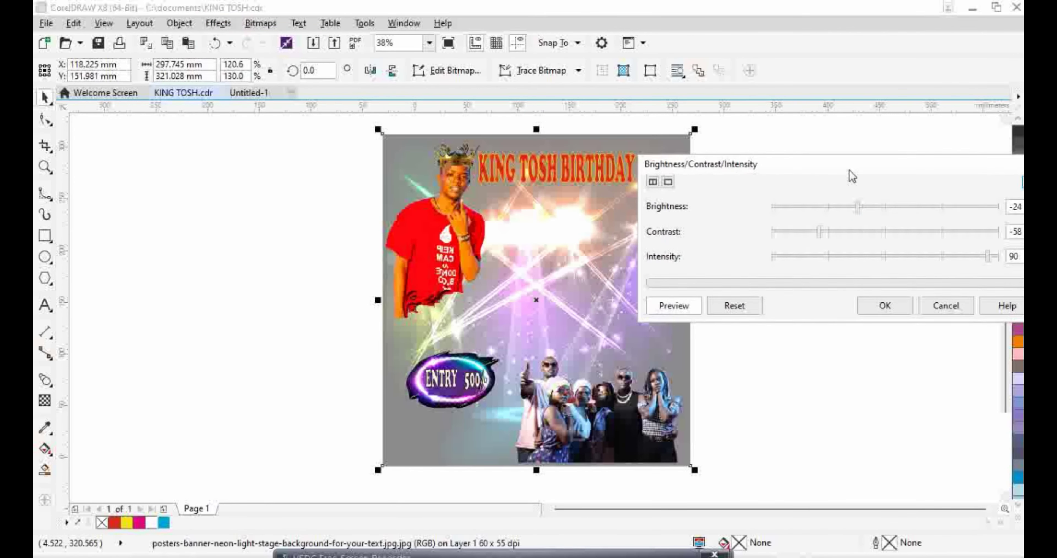
{"action": "left_click_drag", "start_coordinate": [858, 208], "coordinate": [795, 212]}
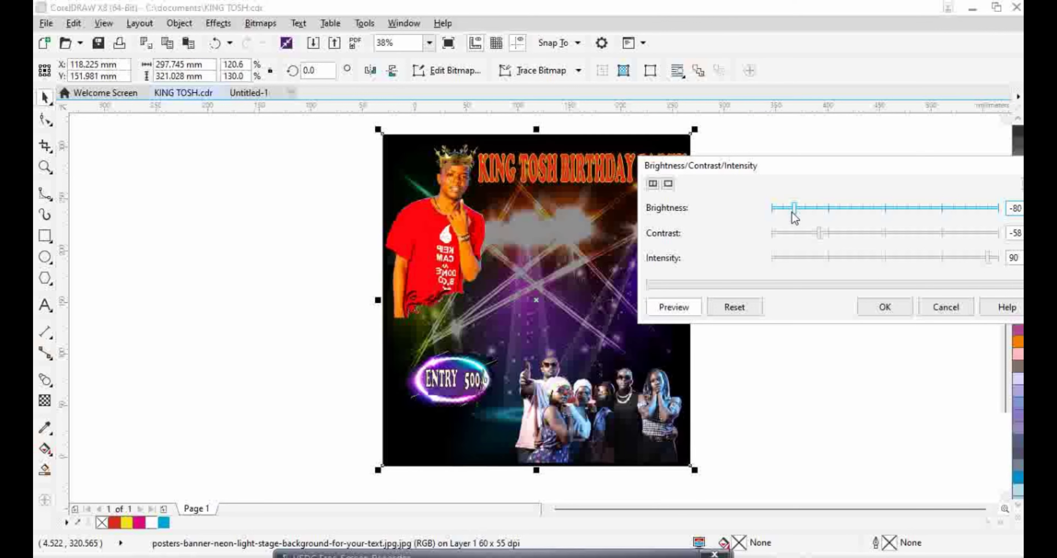
{"action": "left_click", "coordinate": [887, 307]}
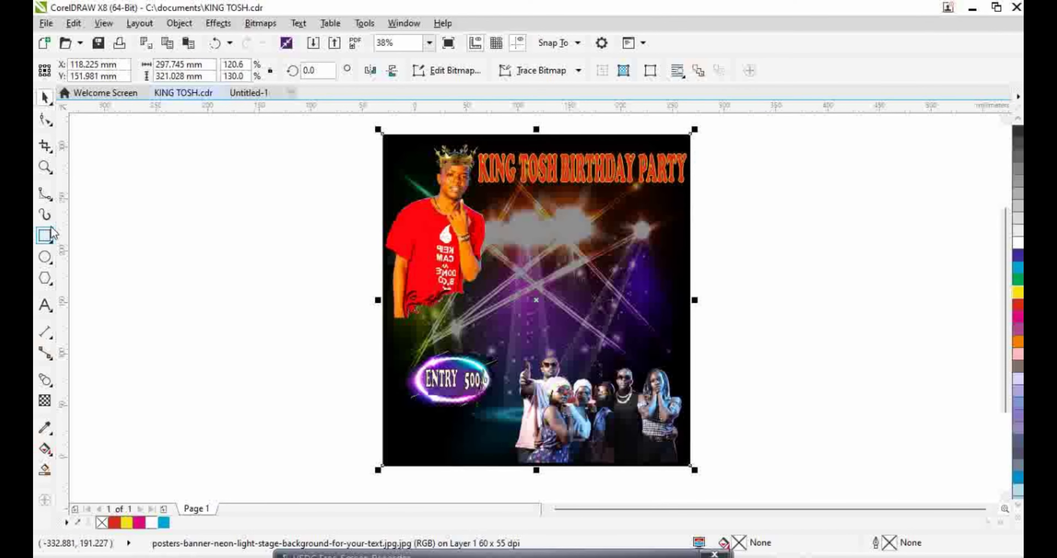
{"action": "left_click", "coordinate": [42, 306]}
Create a Broadway 48 pt text object right of the poster and begin the date with '6'
{"action": "left_click", "coordinate": [731, 218]}
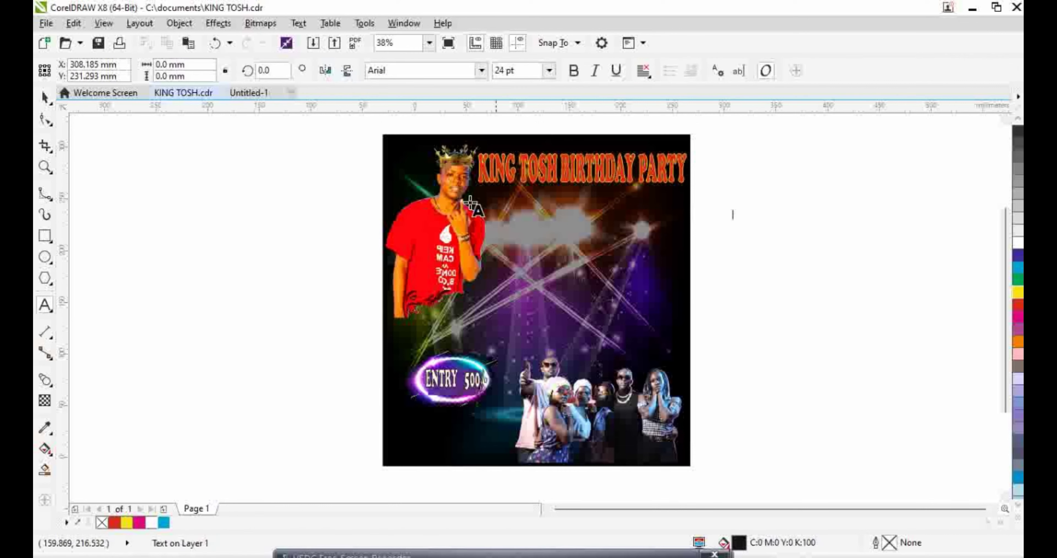
{"action": "left_click", "coordinate": [482, 70]}
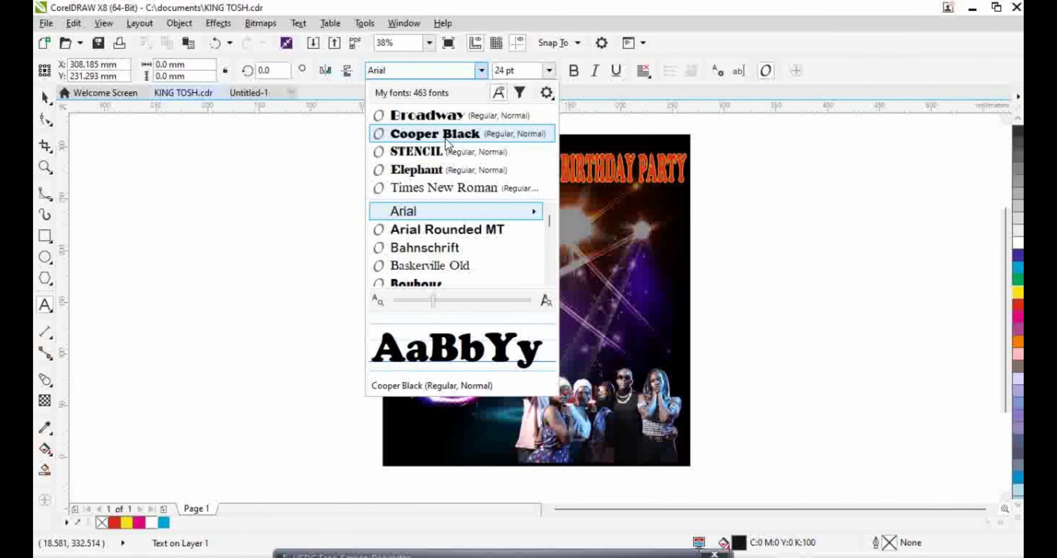
{"action": "scroll", "coordinate": [550, 279], "scroll_direction": "down", "scroll_amount": 3}
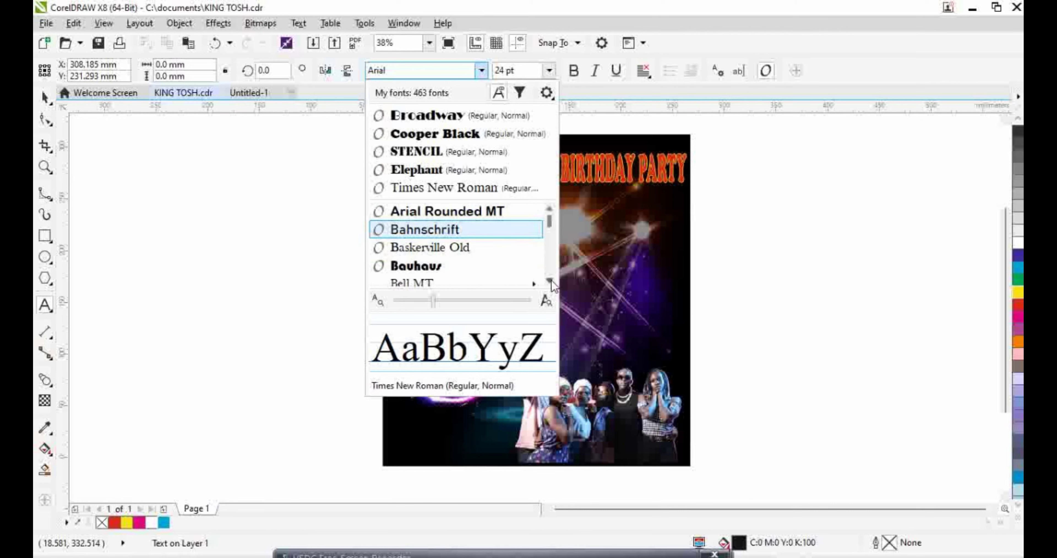
{"action": "scroll", "coordinate": [551, 278], "scroll_direction": "down", "scroll_amount": 2}
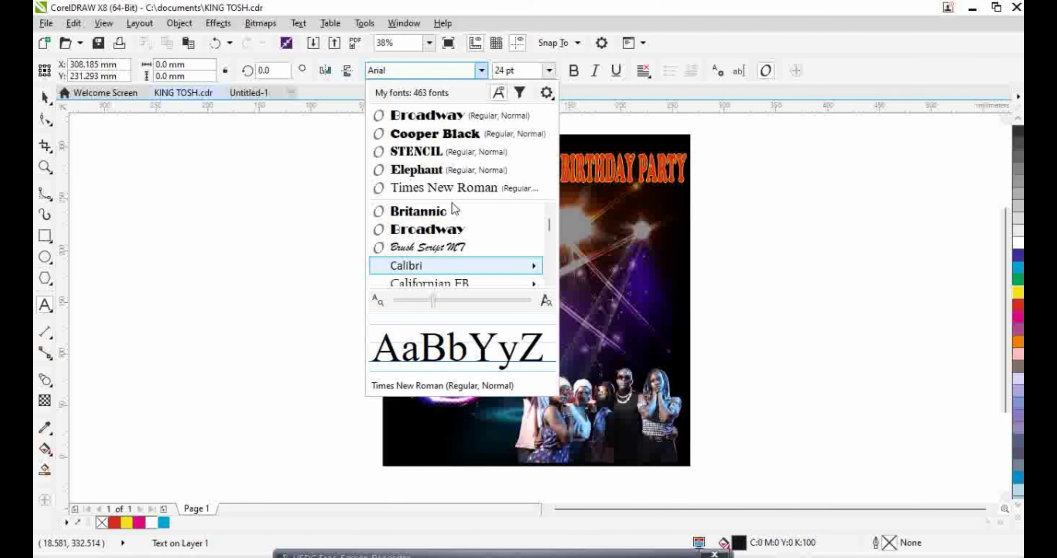
{"action": "left_click", "coordinate": [453, 231]}
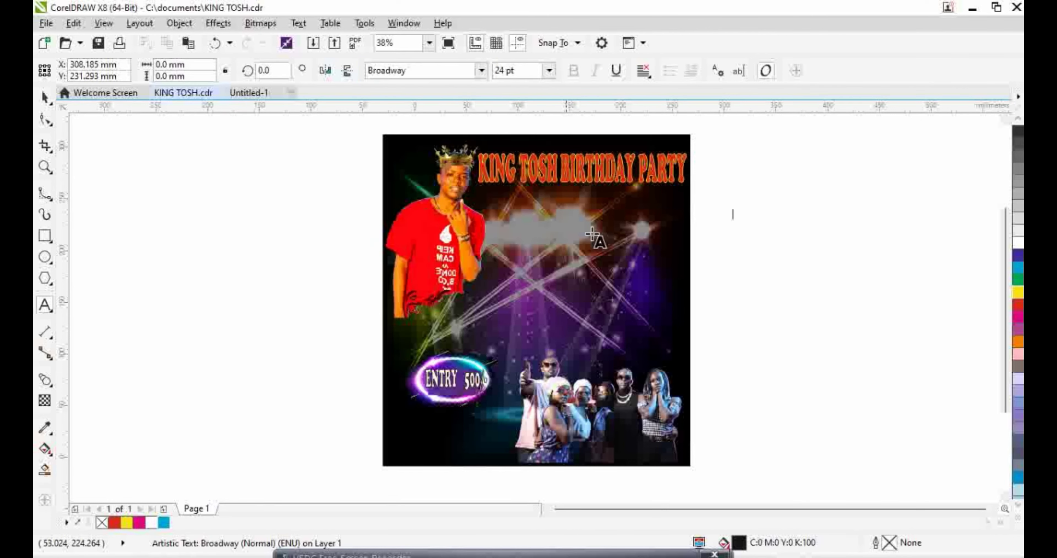
{"action": "left_click", "coordinate": [550, 70]}
{"action": "left_click", "coordinate": [534, 229]}
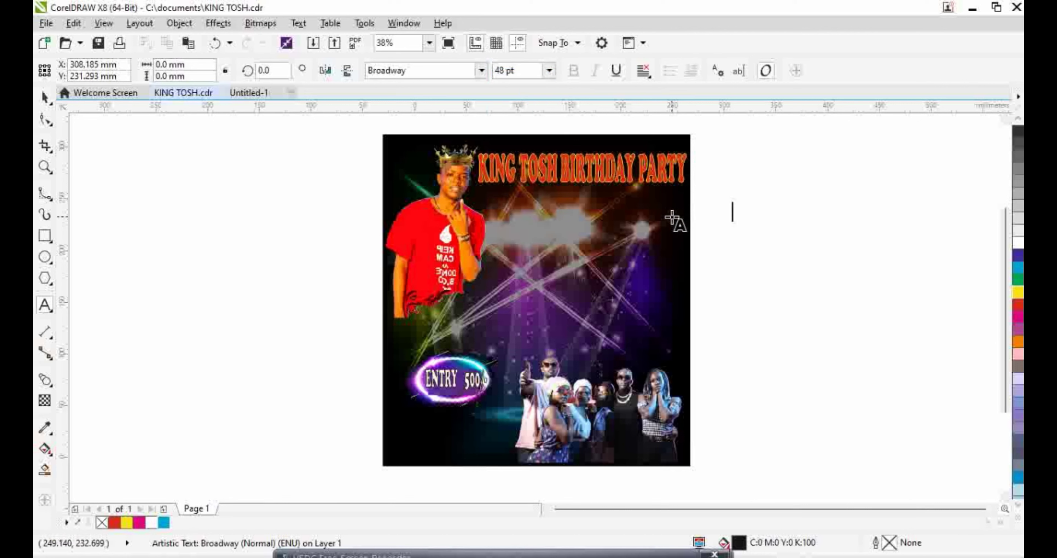
{"action": "type", "text": "6/11"}
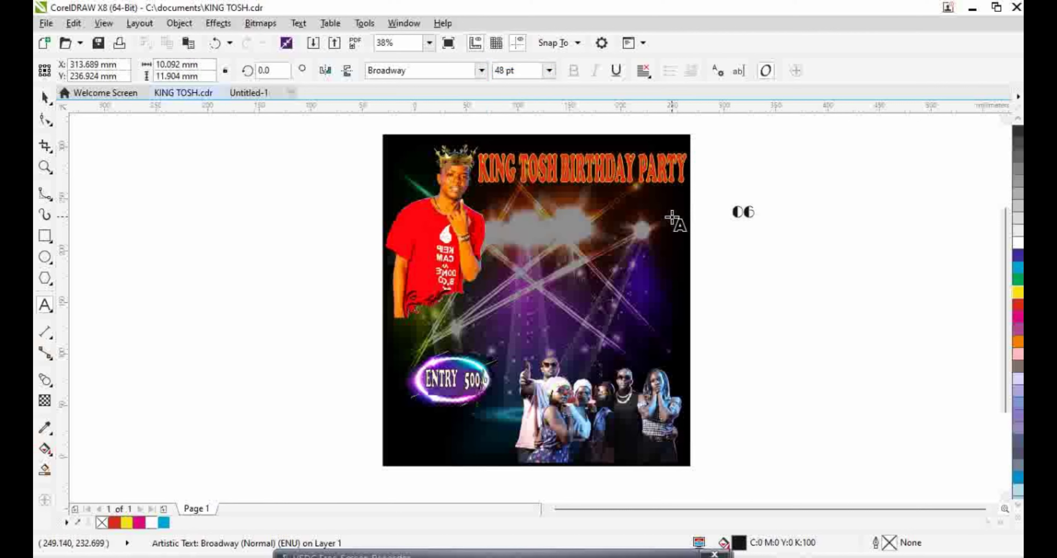
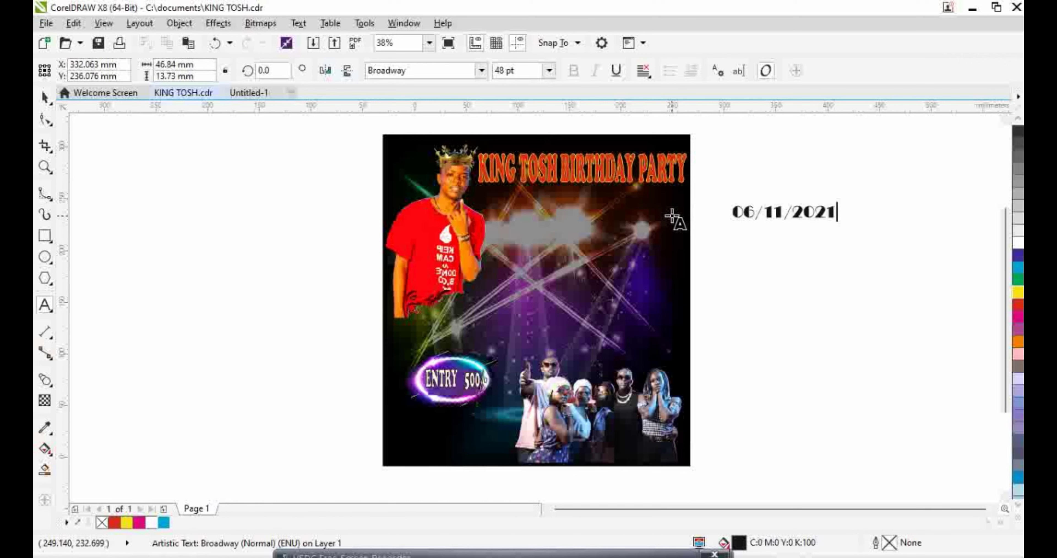
Finish the 06/11/2021 date, outline it dark with no fill, and convert its outline to an object
{"action": "type", "text": "/2021"}
{"action": "right_click", "coordinate": [1017, 132]}
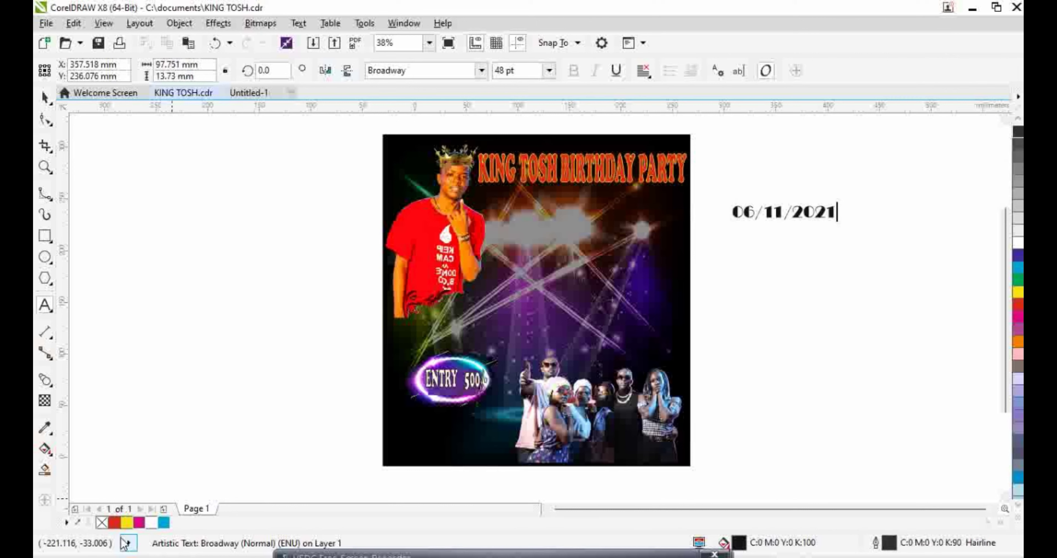
{"action": "left_click", "coordinate": [102, 522]}
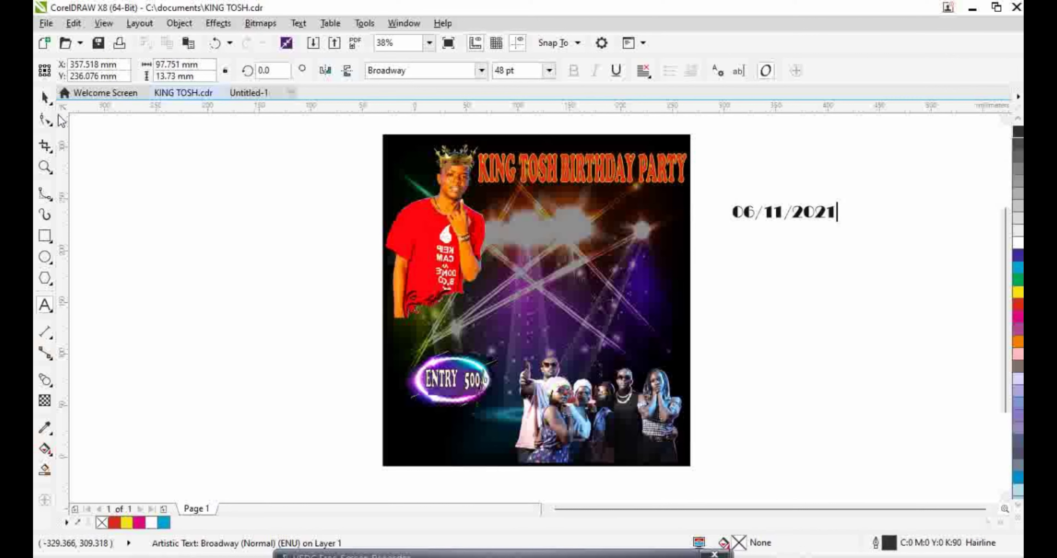
{"action": "left_click", "coordinate": [44, 97]}
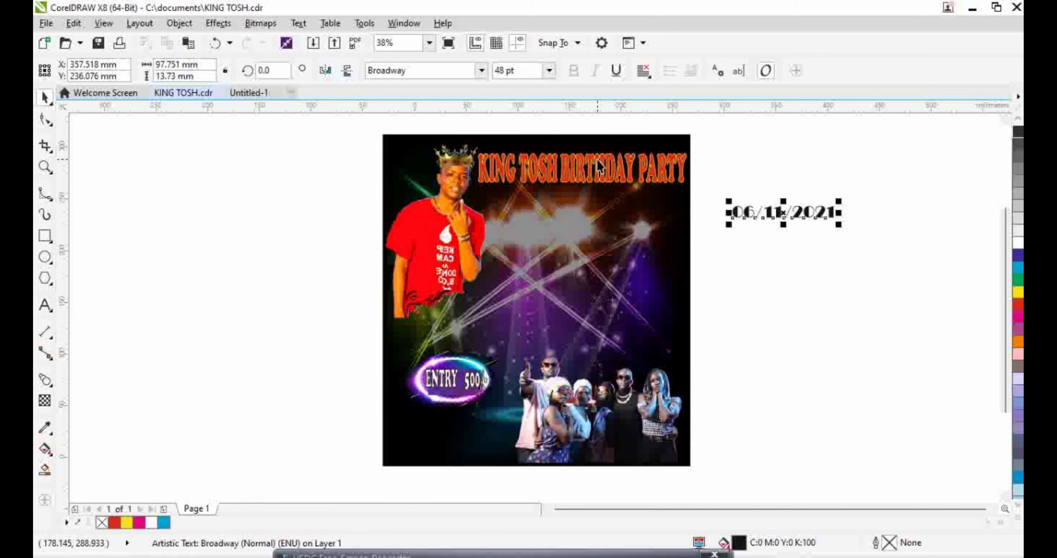
{"action": "left_click", "coordinate": [179, 23]}
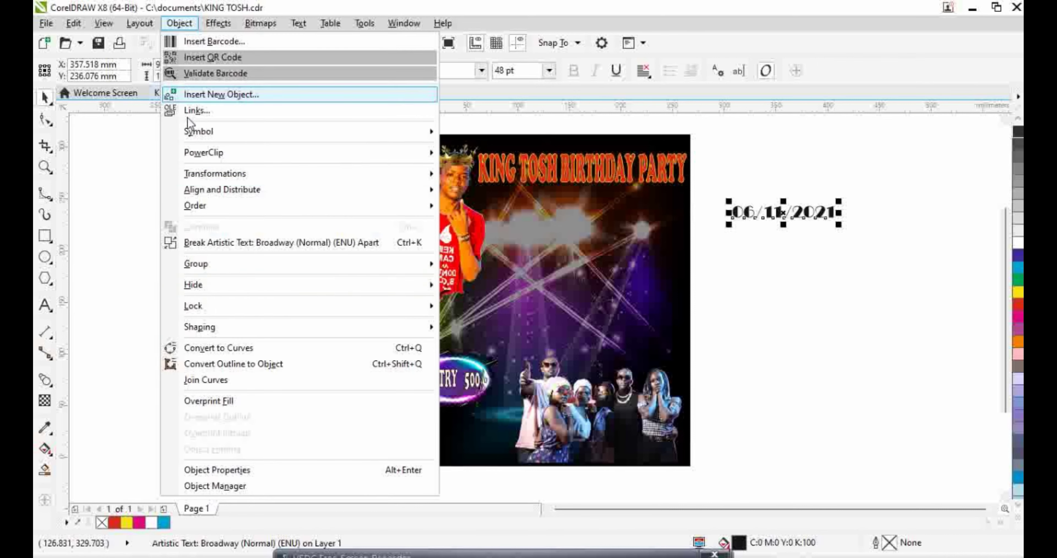
{"action": "left_click", "coordinate": [230, 365]}
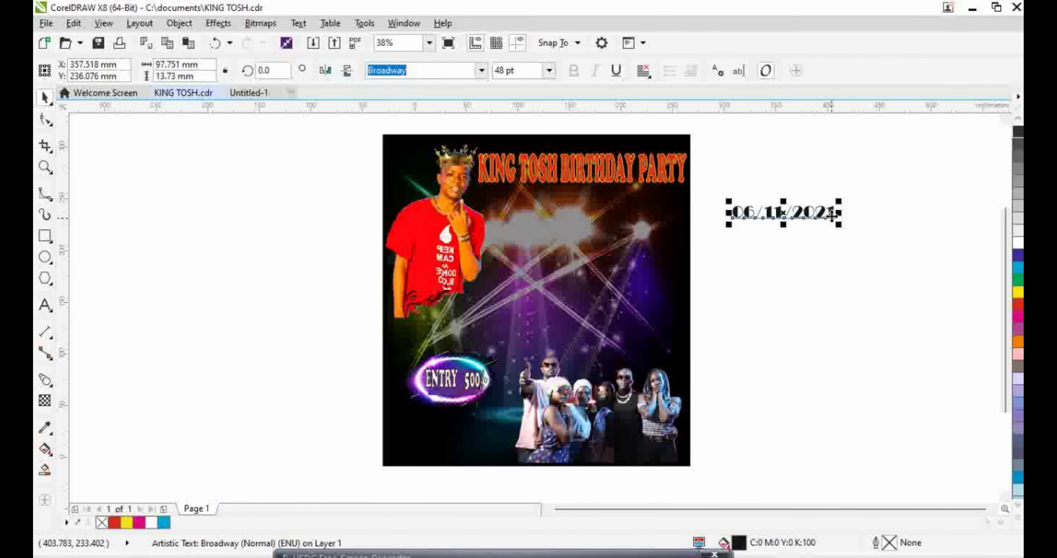
Colour the date cyan with a yellow outline and move it just above the group photo
{"action": "right_click", "coordinate": [1017, 133]}
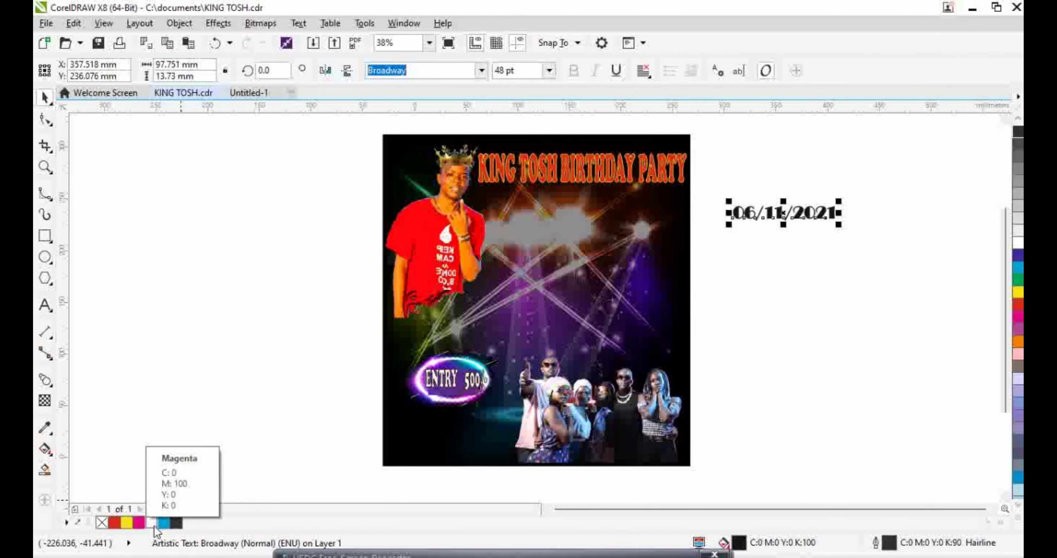
{"action": "left_click", "coordinate": [164, 523]}
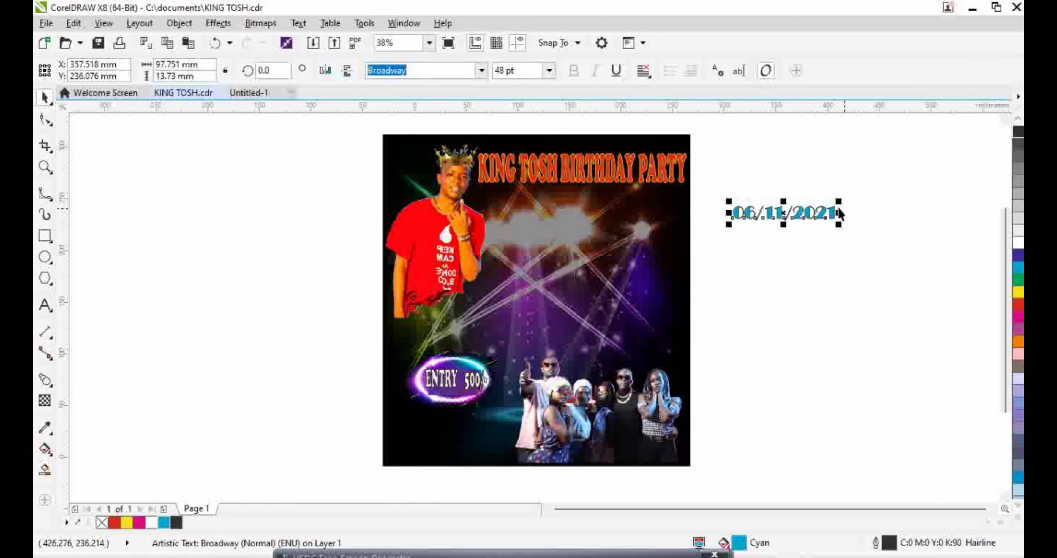
{"action": "left_click_drag", "start_coordinate": [782, 216], "coordinate": [633, 203]}
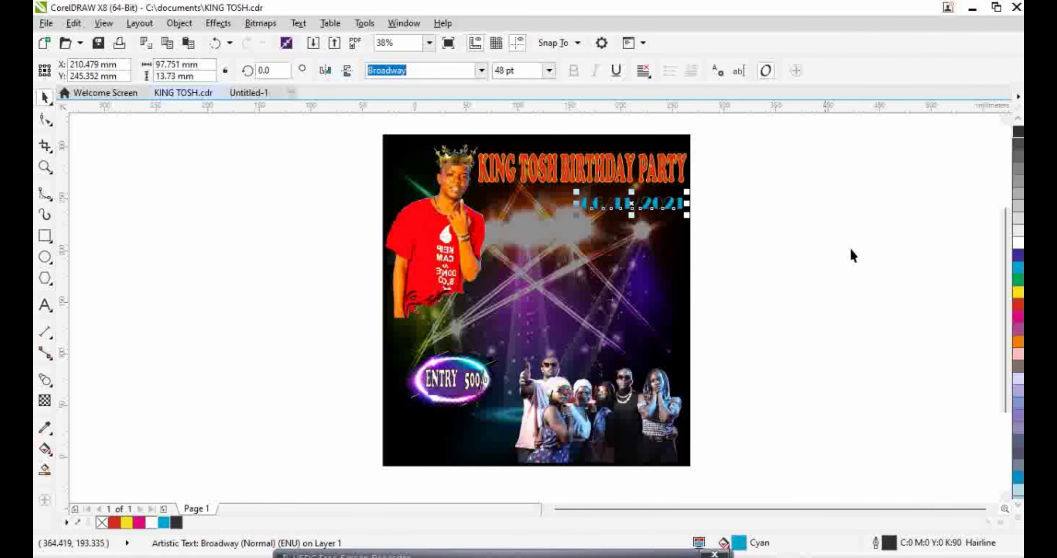
{"action": "right_click", "coordinate": [1019, 293]}
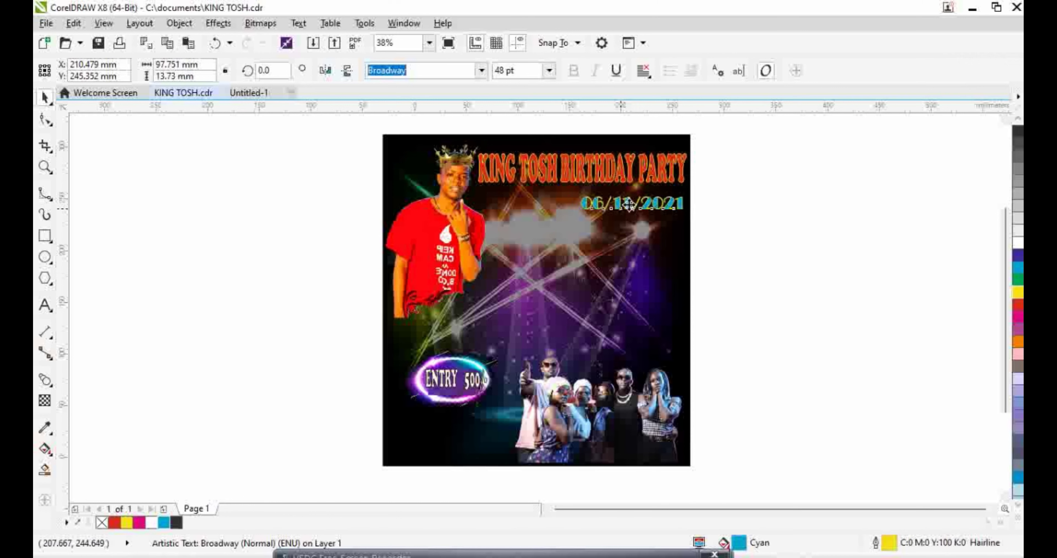
{"action": "left_click_drag", "start_coordinate": [629, 204], "coordinate": [632, 340]}
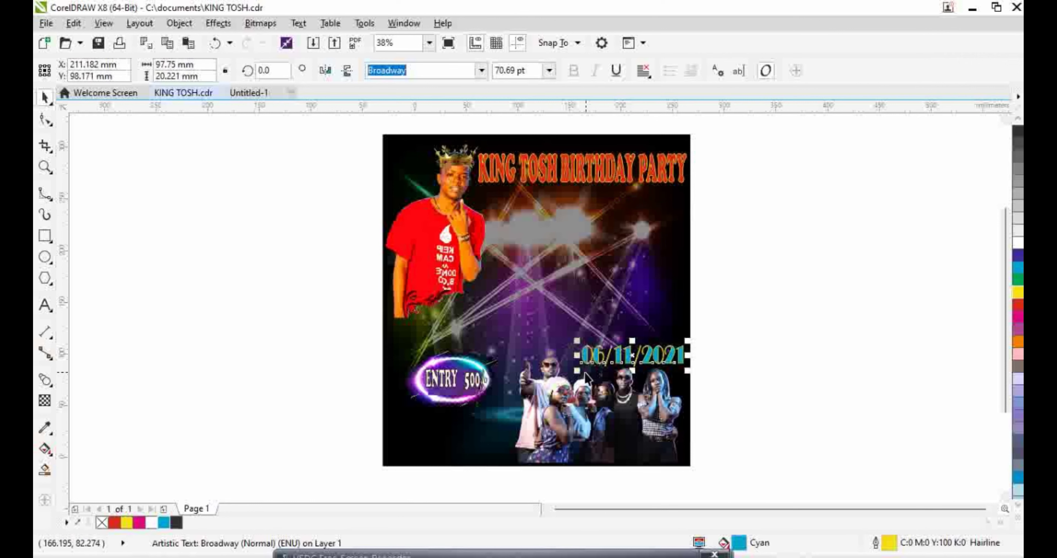
{"action": "left_click", "coordinate": [719, 358]}
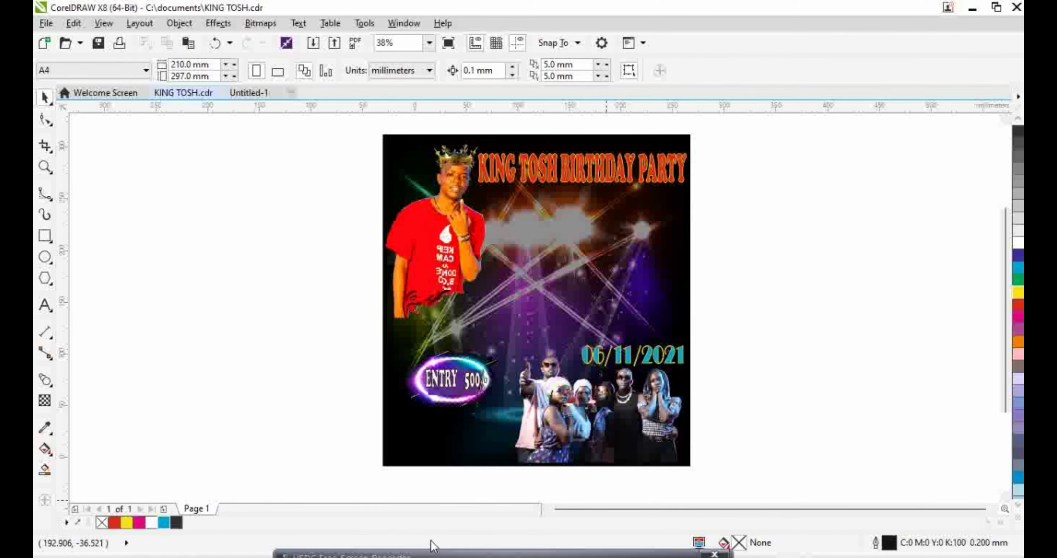
Start a 48 pt Stencil text line reading TIME: 8:00 PM - DAWN beside the poster
{"action": "mouse_move", "coordinate": [449, 556]}
{"action": "left_click", "coordinate": [315, 538]}
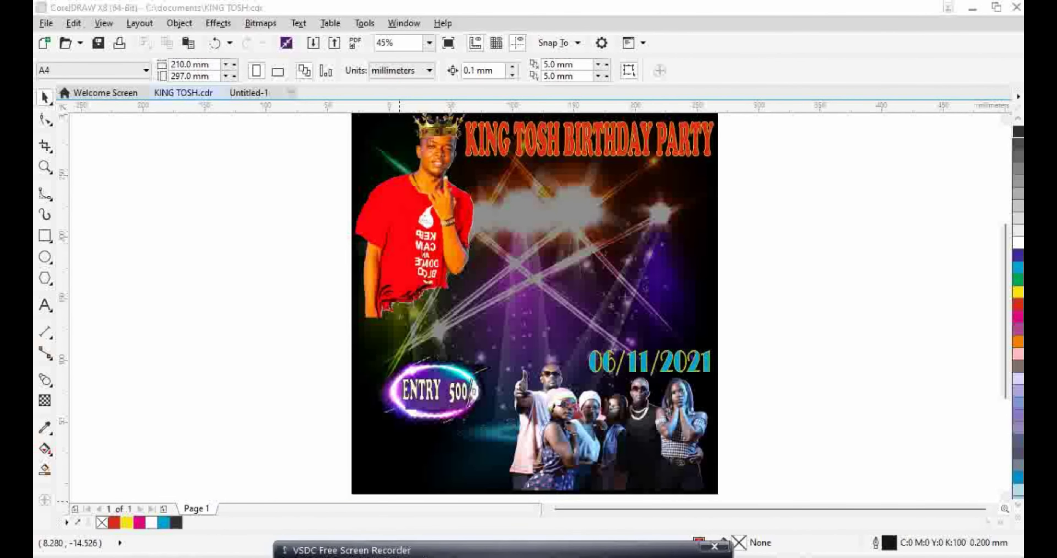
{"action": "left_click", "coordinate": [45, 306]}
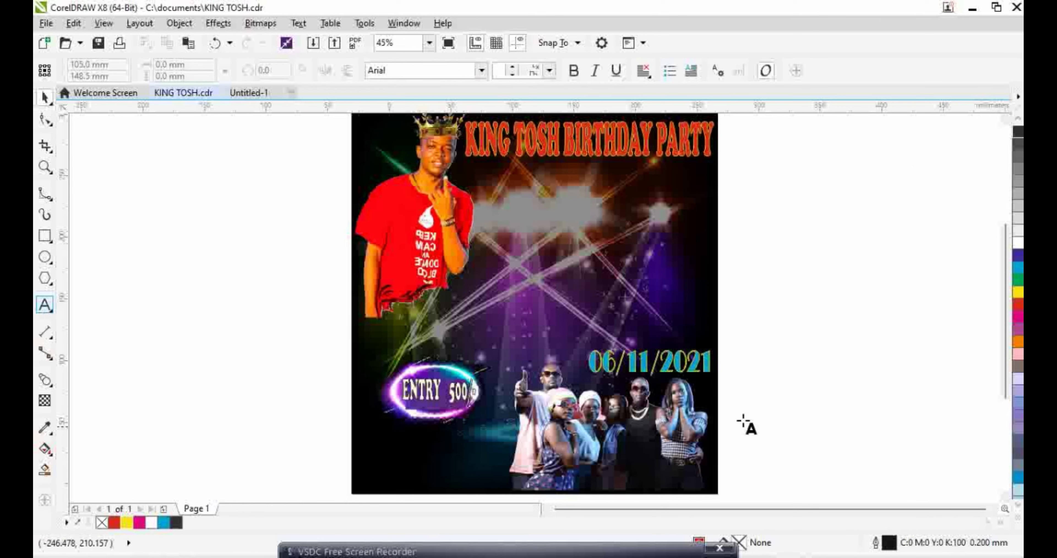
{"action": "left_click", "coordinate": [595, 140]}
{"action": "left_click", "coordinate": [549, 70]}
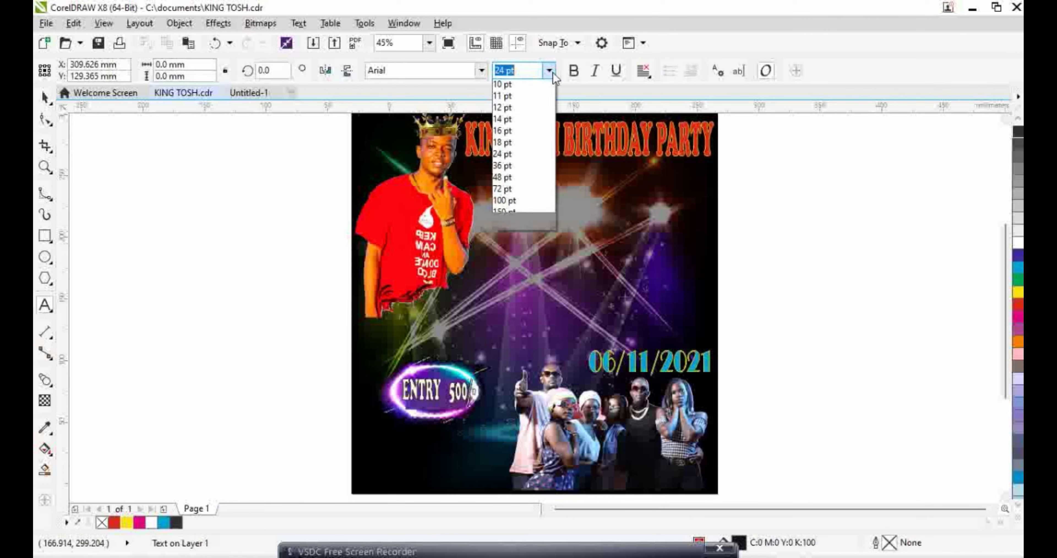
{"action": "left_click", "coordinate": [516, 222]}
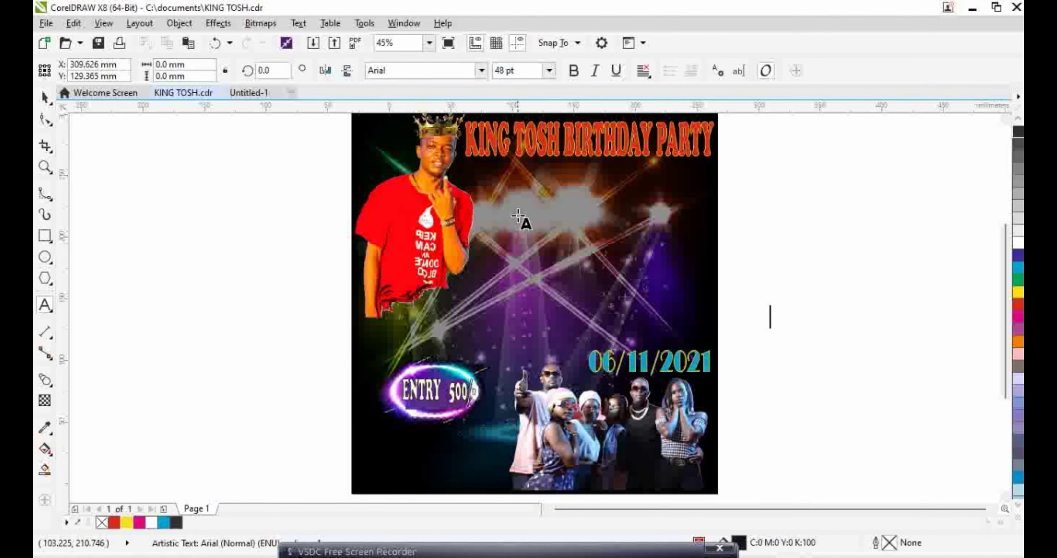
{"action": "left_click", "coordinate": [482, 72]}
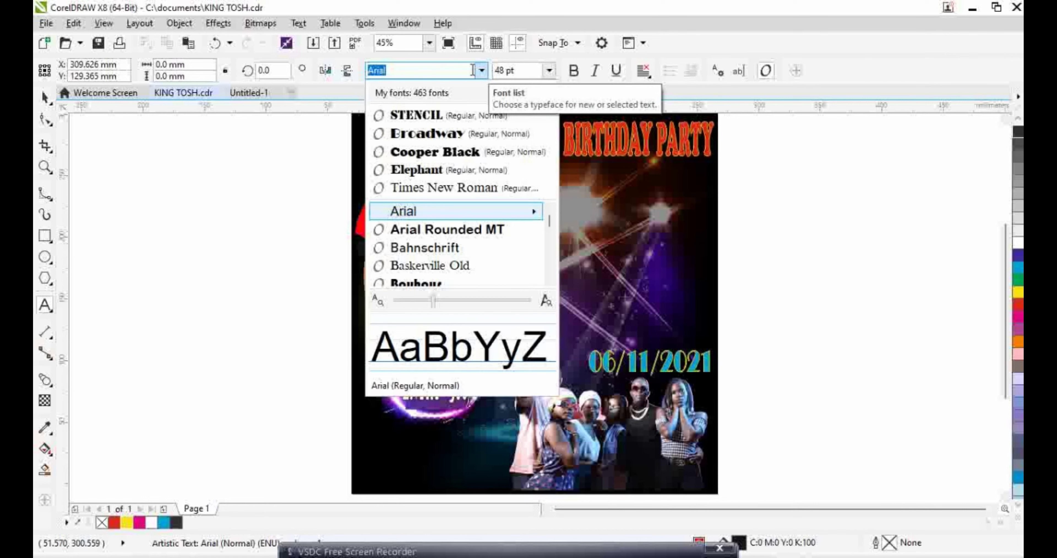
{"action": "left_click", "coordinate": [468, 115]}
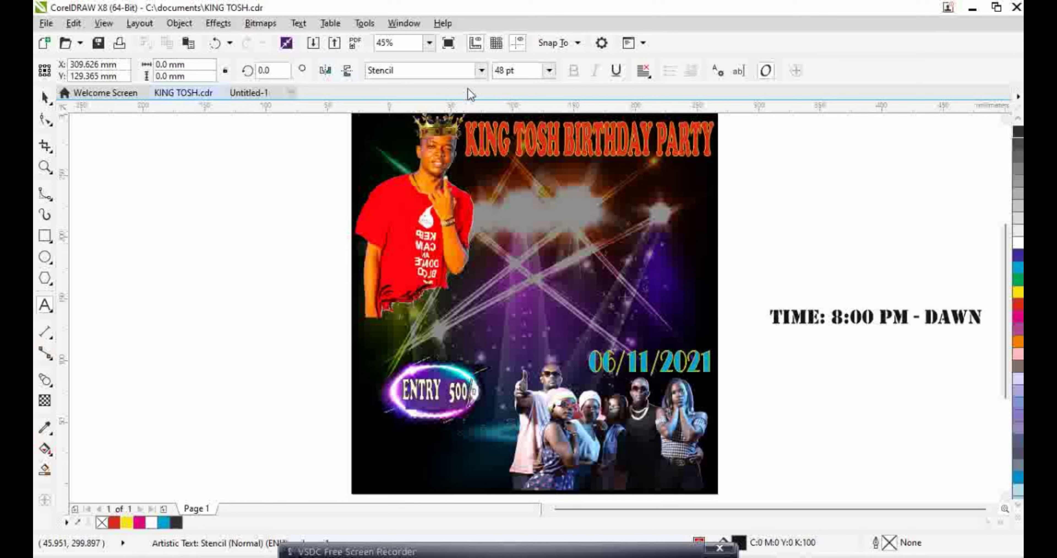
Select the TIME text as an object and apply an Object menu command to it
{"action": "left_click", "coordinate": [45, 100]}
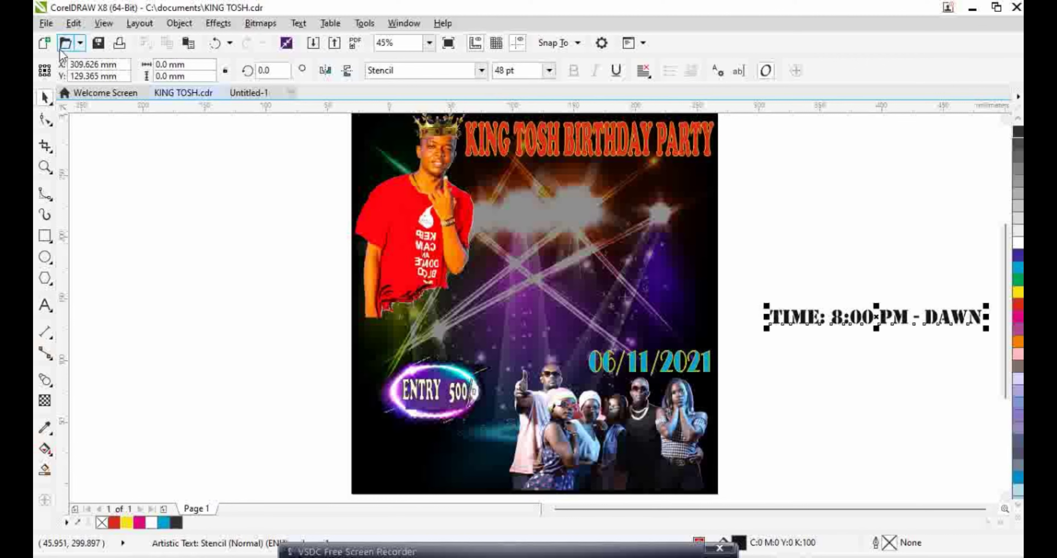
{"action": "left_click", "coordinate": [179, 23]}
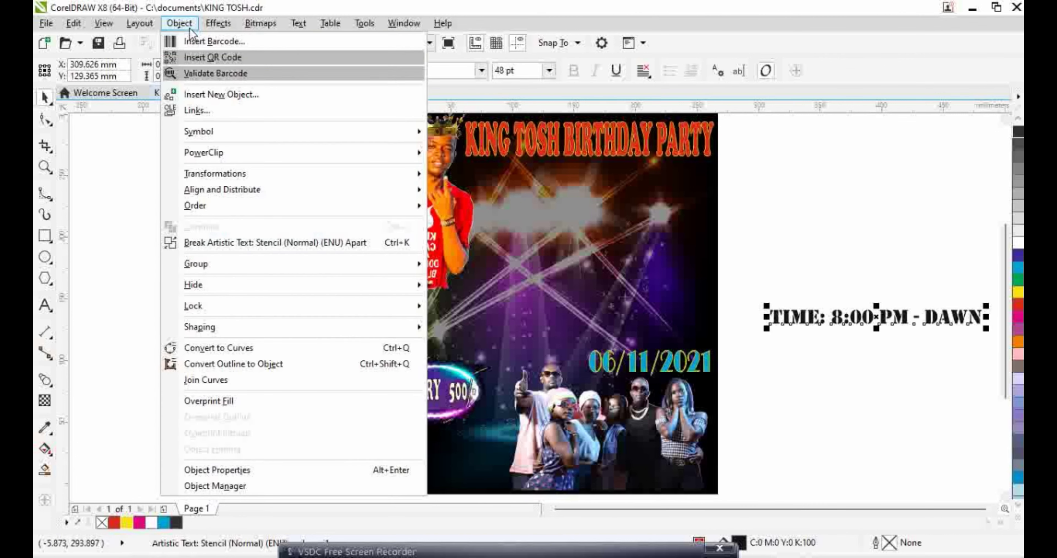
{"action": "left_click", "coordinate": [267, 348]}
{"action": "left_click", "coordinate": [839, 336]}
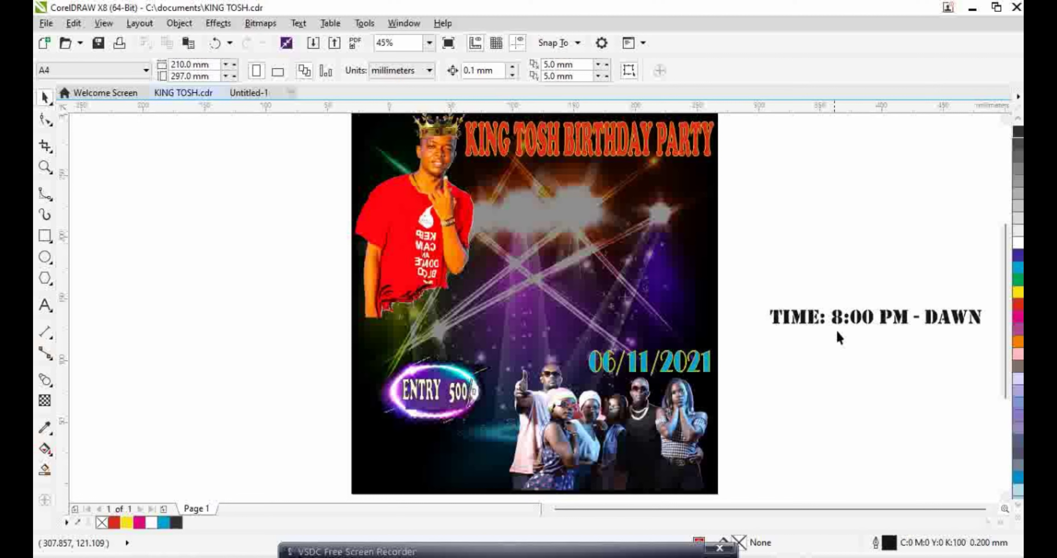
Give the TIME text a dark outline with no fill, move it above the date, and enlarge it to about 72 pt
{"action": "left_click", "coordinate": [819, 324]}
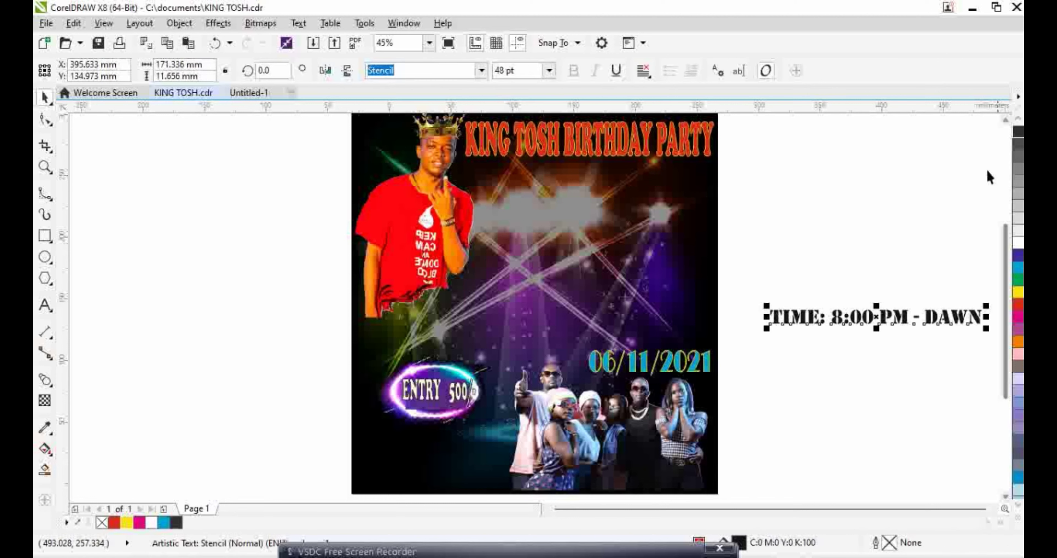
{"action": "right_click", "coordinate": [177, 523]}
{"action": "left_click", "coordinate": [101, 522]}
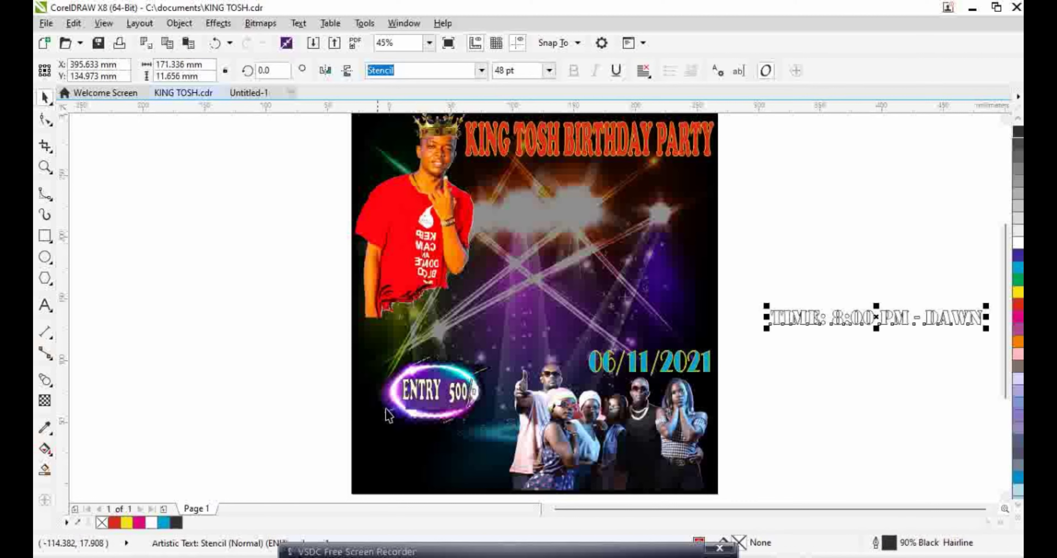
{"action": "left_click_drag", "start_coordinate": [839, 327], "coordinate": [608, 334]}
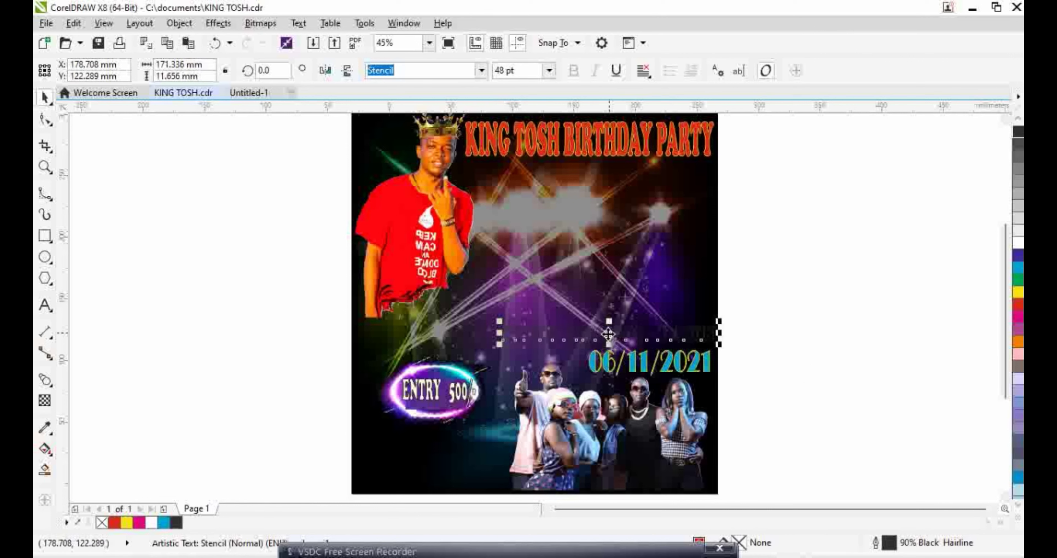
{"action": "left_click_drag", "start_coordinate": [501, 337], "coordinate": [559, 338]}
{"action": "left_click_drag", "start_coordinate": [638, 320], "coordinate": [639, 313]}
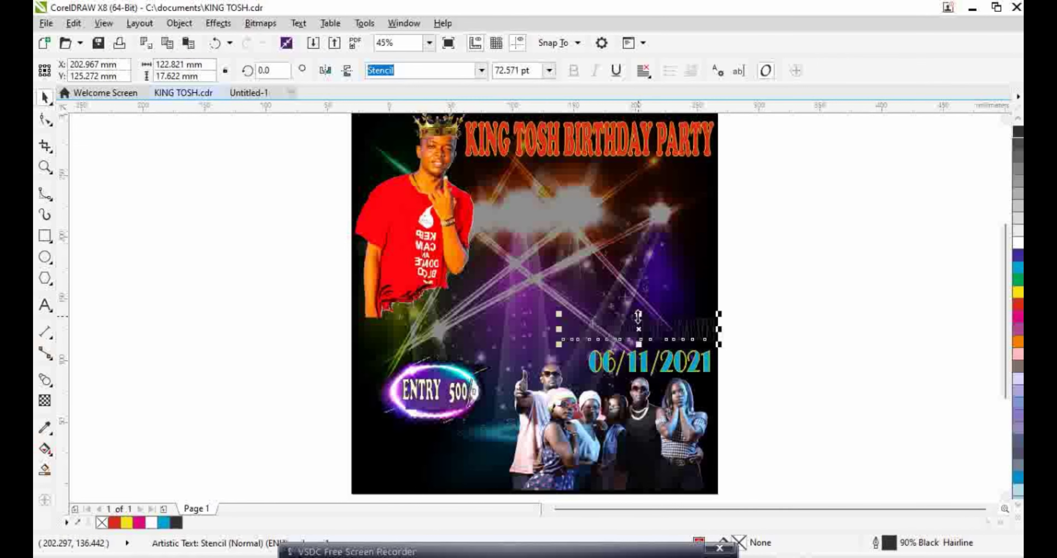
Nudge the TIME line into place and colour it cyan with a yellow outline
{"action": "scroll", "coordinate": [624, 329], "scroll_direction": "up", "scroll_amount": 3}
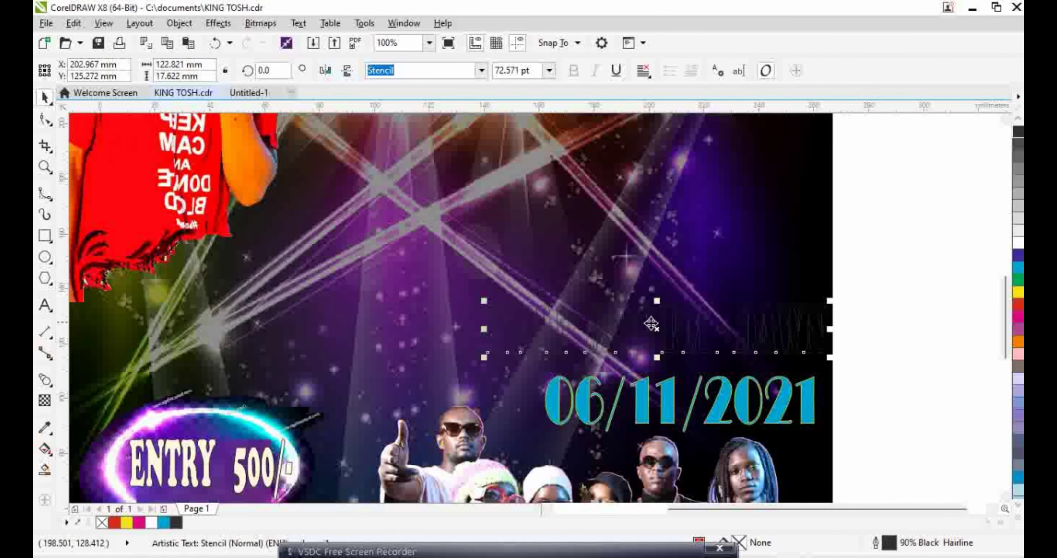
{"action": "scroll", "coordinate": [651, 324], "scroll_direction": "up", "scroll_amount": 2}
{"action": "left_click_drag", "start_coordinate": [649, 319], "coordinate": [634, 337]}
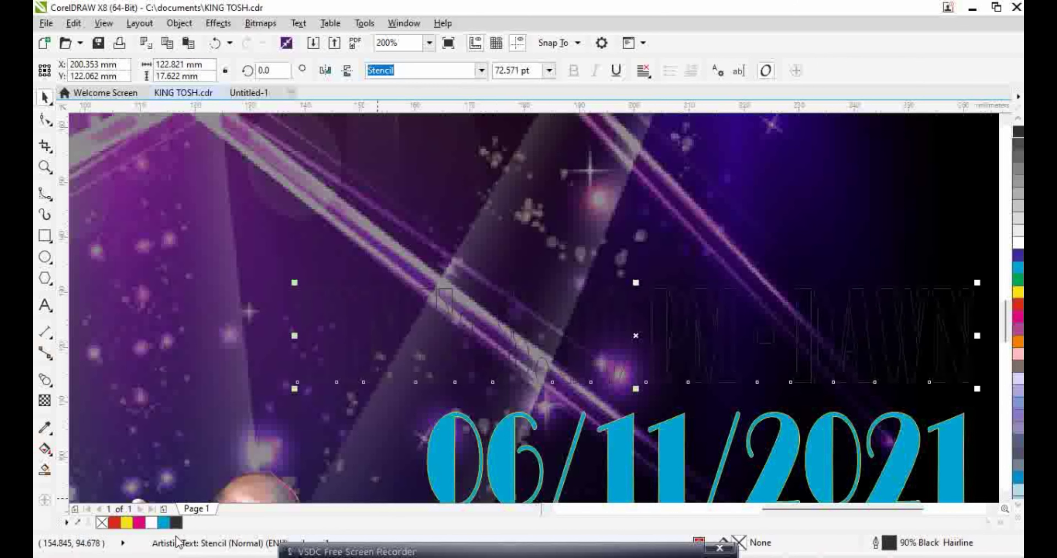
{"action": "left_click", "coordinate": [164, 522]}
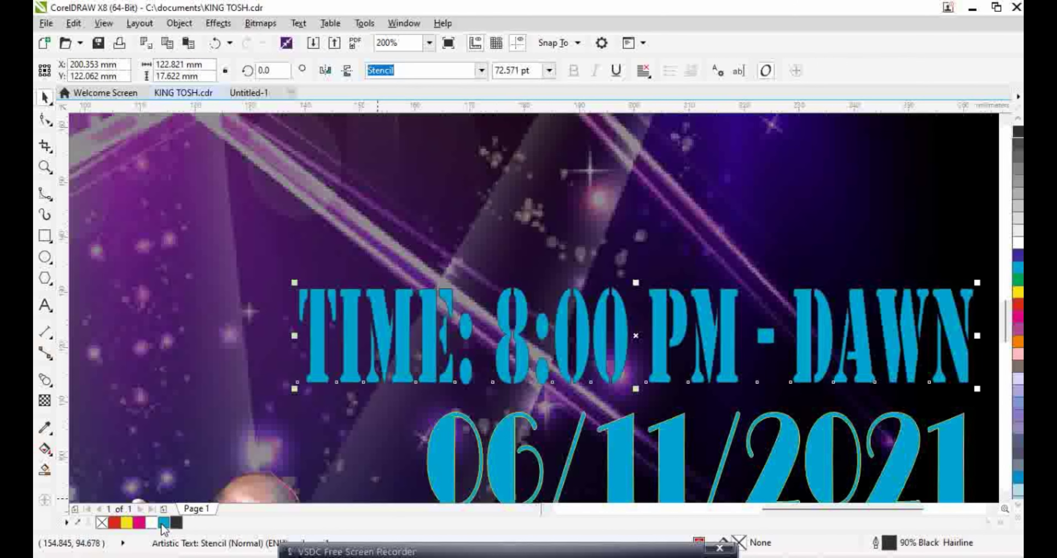
{"action": "right_click", "coordinate": [126, 522]}
{"action": "scroll", "coordinate": [299, 433], "scroll_direction": "down", "scroll_amount": 4}
{"action": "key", "text": "Escape"}
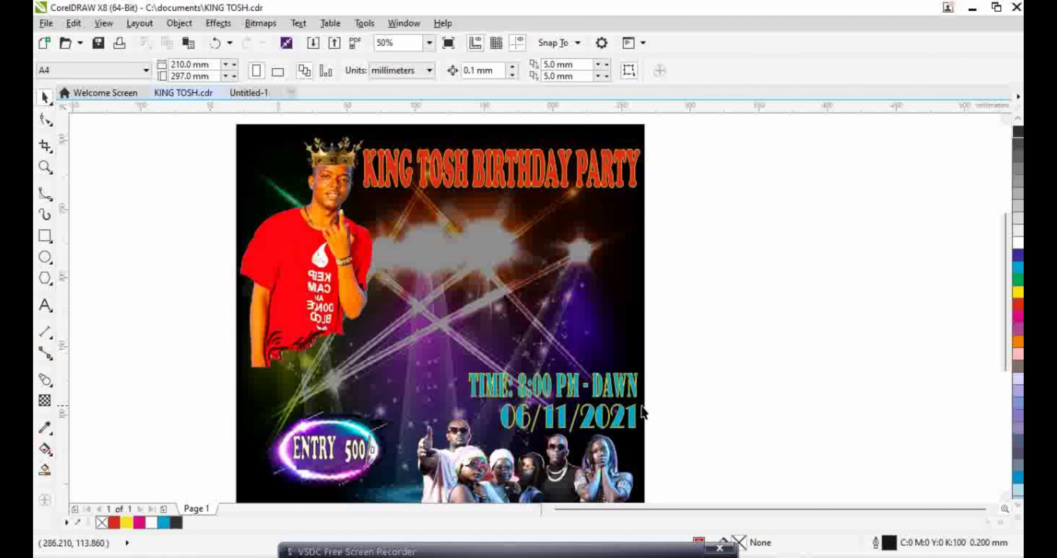
Create a 48 pt Stencil text line reading VENUE: COURTAGE IN NYALI beside the poster
{"action": "left_click", "coordinate": [45, 306]}
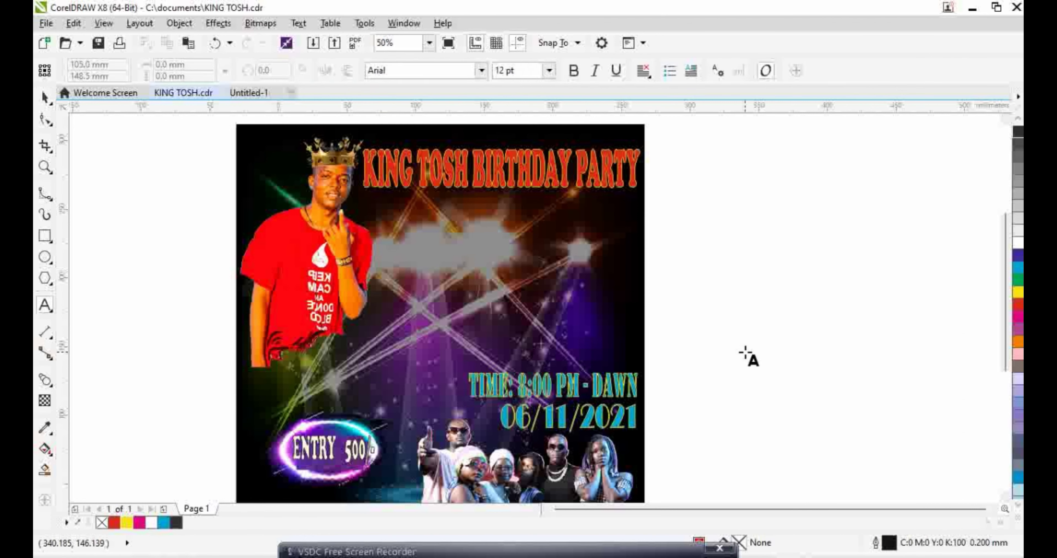
{"action": "left_click", "coordinate": [746, 349]}
{"action": "left_click", "coordinate": [551, 70]}
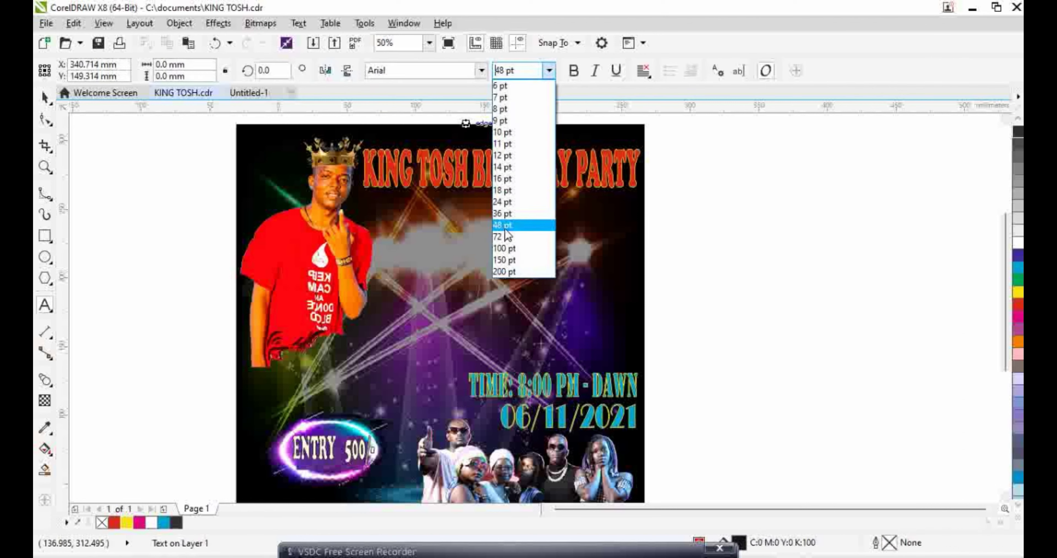
{"action": "left_click", "coordinate": [517, 252]}
{"action": "left_click", "coordinate": [427, 70]}
{"action": "type", "text": "Stencil"}
{"action": "key", "text": "Return"}
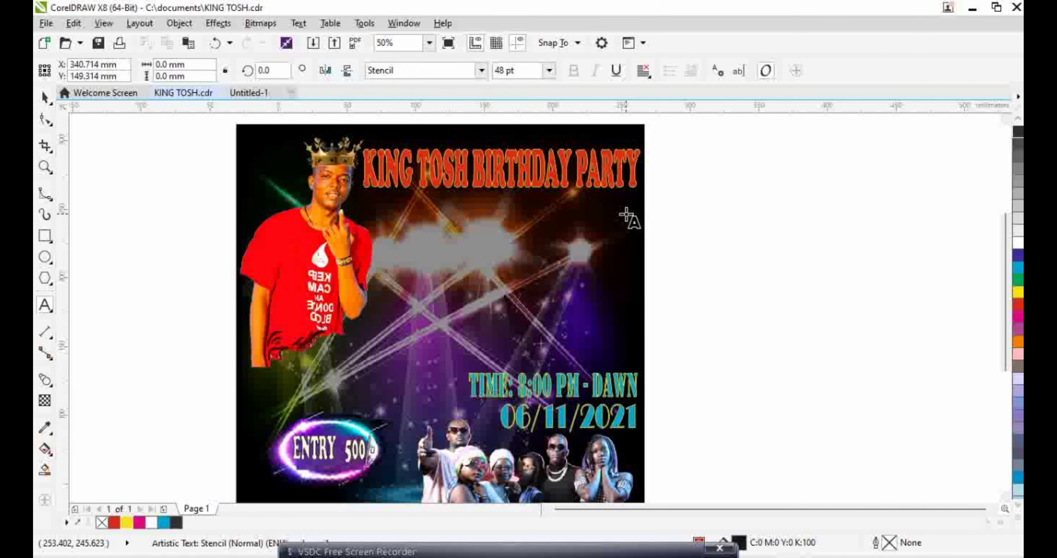
{"action": "type", "text": "VENUE: COURTA"}
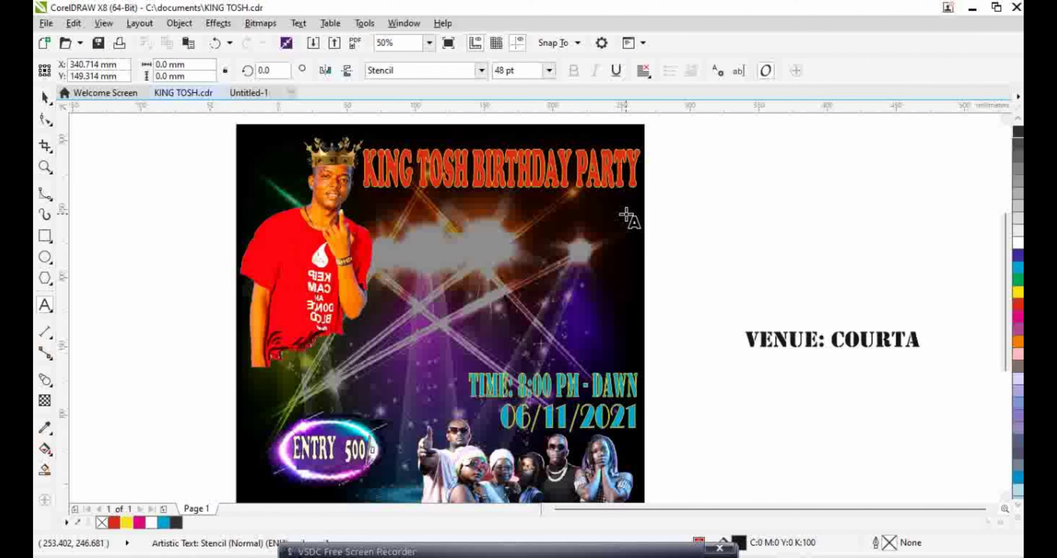
{"action": "type", "text": "NYALE"}
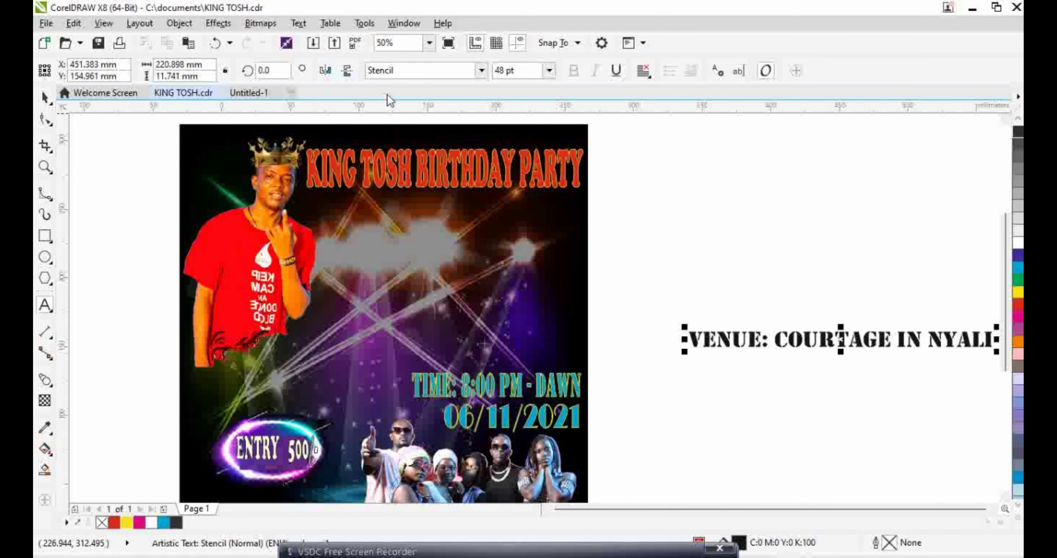
{"action": "left_click", "coordinate": [177, 23]}
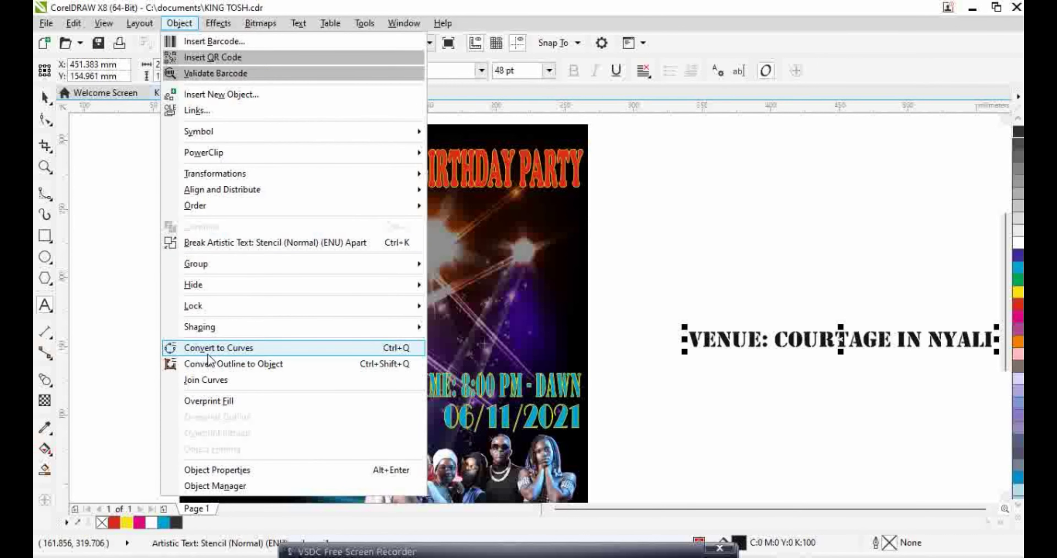
{"action": "left_click", "coordinate": [802, 400]}
{"action": "key", "text": "space"}
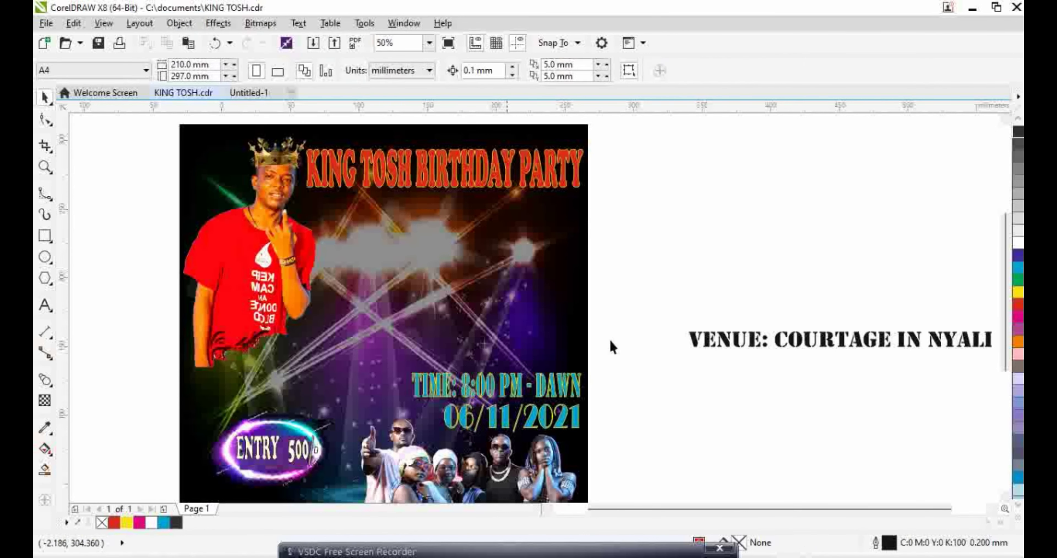
Outline the VENUE text in 90% Black with no fill, place it above the TIME line, and narrow it
{"action": "left_click", "coordinate": [750, 340]}
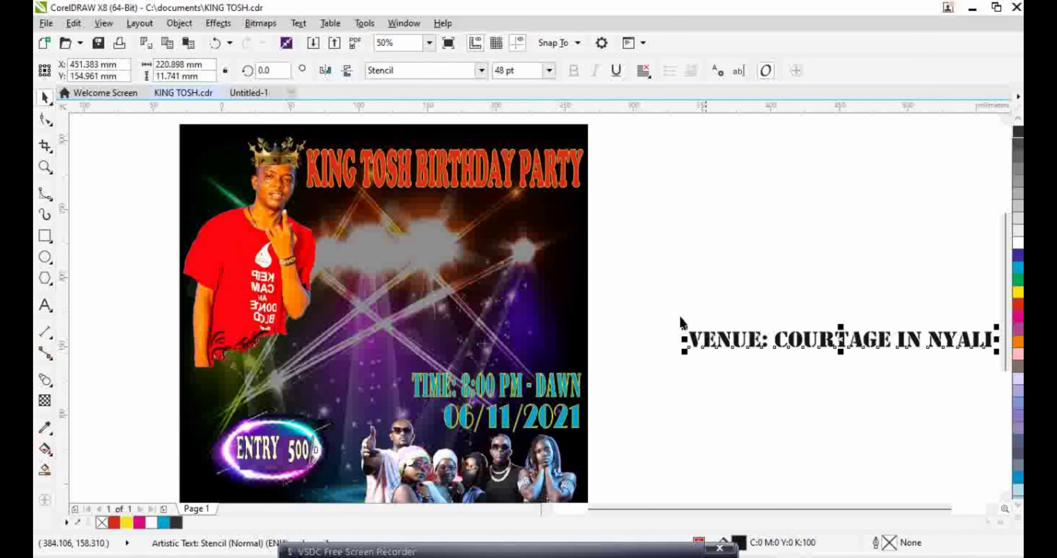
{"action": "right_click", "coordinate": [177, 522]}
{"action": "left_click", "coordinate": [101, 521]}
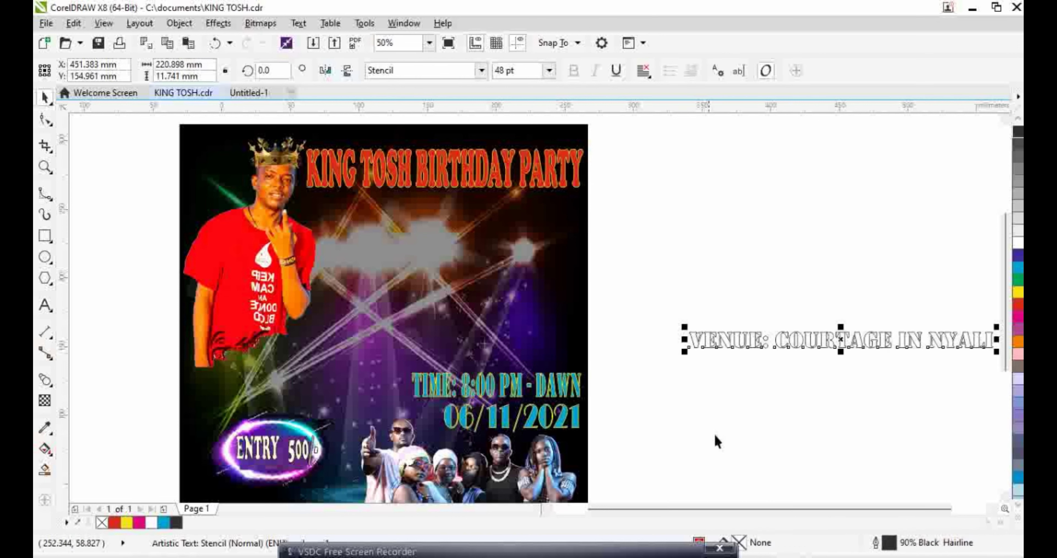
{"action": "left_click_drag", "start_coordinate": [828, 344], "coordinate": [433, 349]}
{"action": "scroll", "coordinate": [432, 349], "scroll_direction": "up", "scroll_amount": 3}
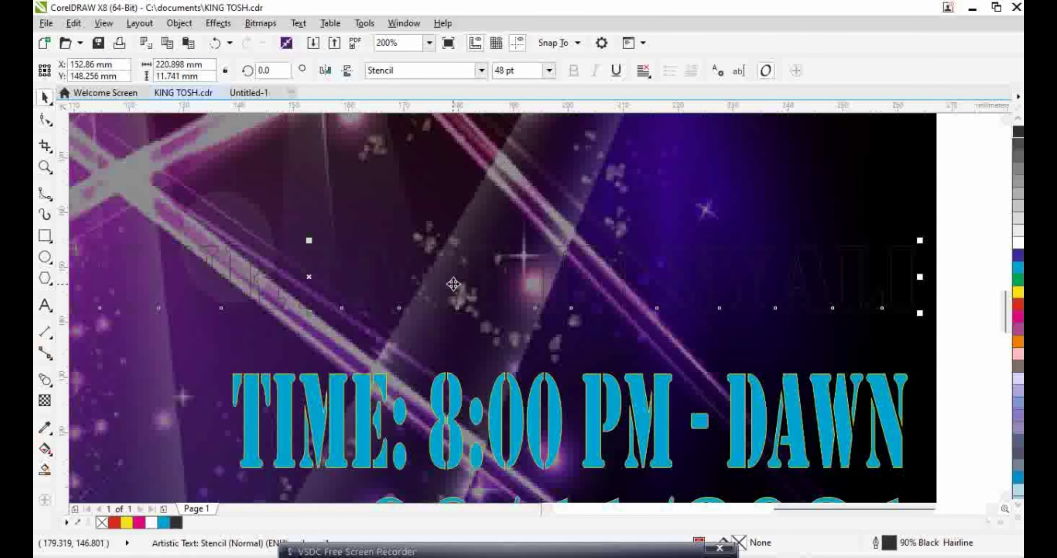
{"action": "left_click_drag", "start_coordinate": [308, 276], "coordinate": [302, 308]}
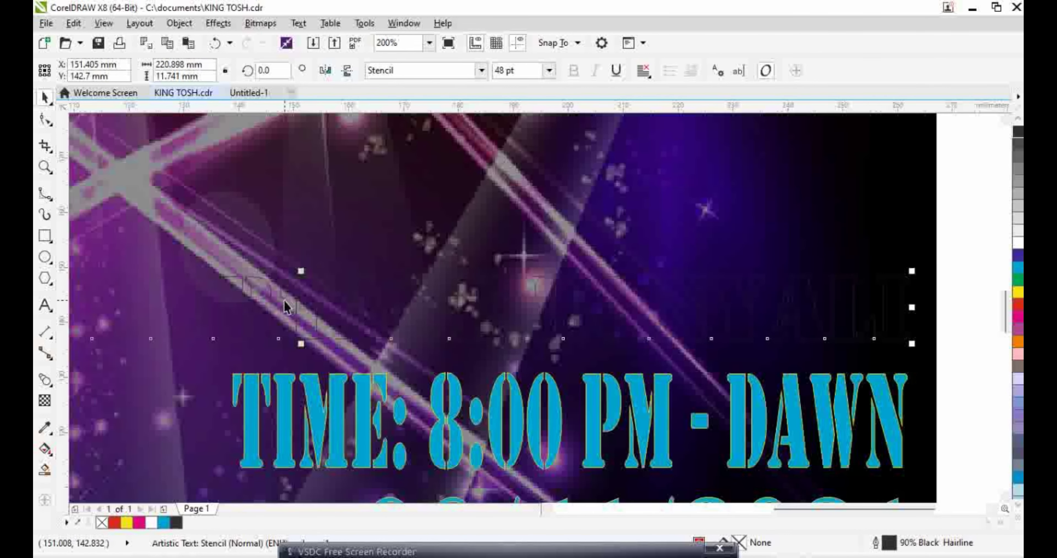
{"action": "scroll", "coordinate": [288, 311], "scroll_direction": "down", "scroll_amount": 2}
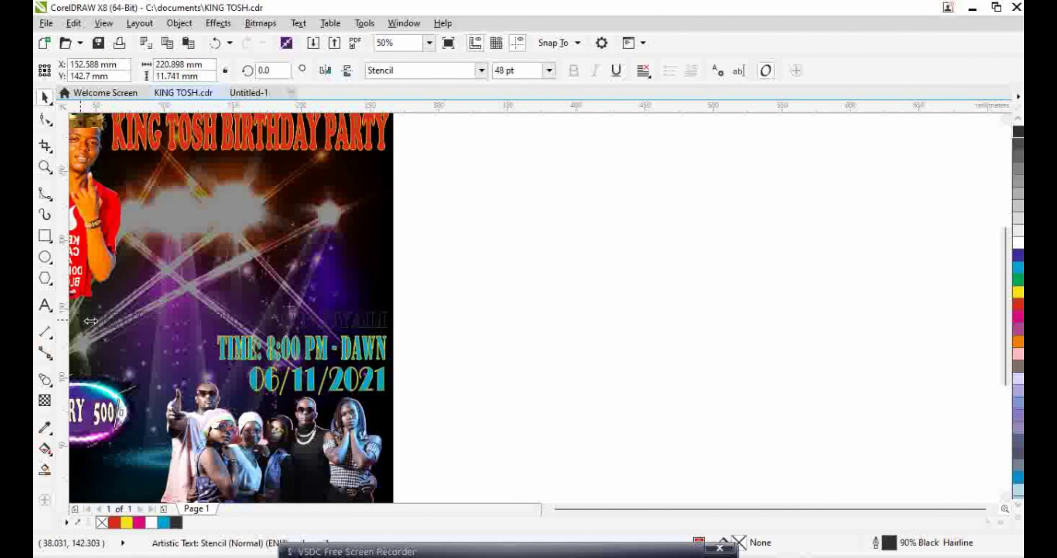
{"action": "left_click_drag", "start_coordinate": [90, 321], "coordinate": [231, 322]}
Reselect the VENUE text and colour it cyan with a yellow outline
{"action": "scroll", "coordinate": [160, 316], "scroll_direction": "up", "scroll_amount": 1}
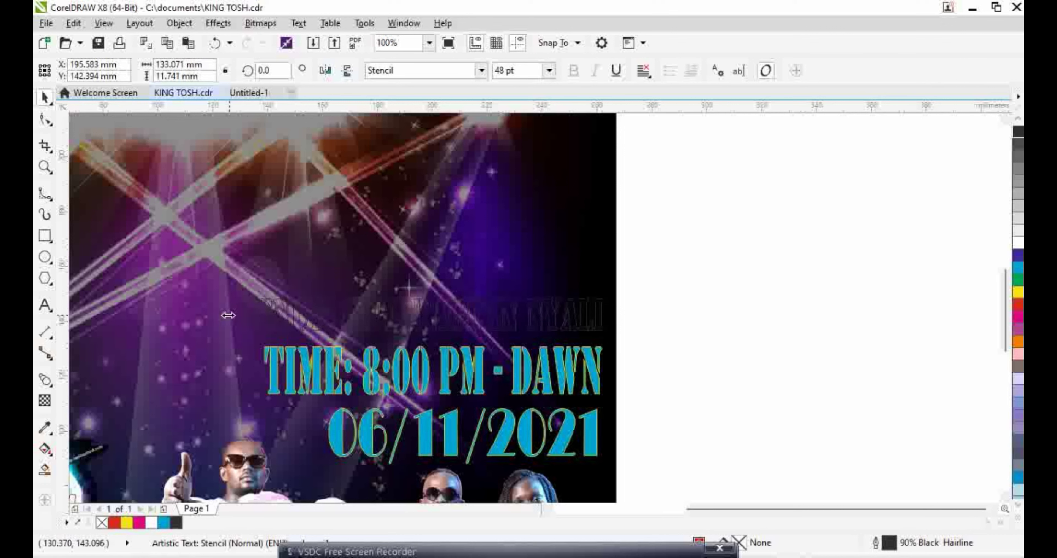
{"action": "left_click", "coordinate": [417, 296]}
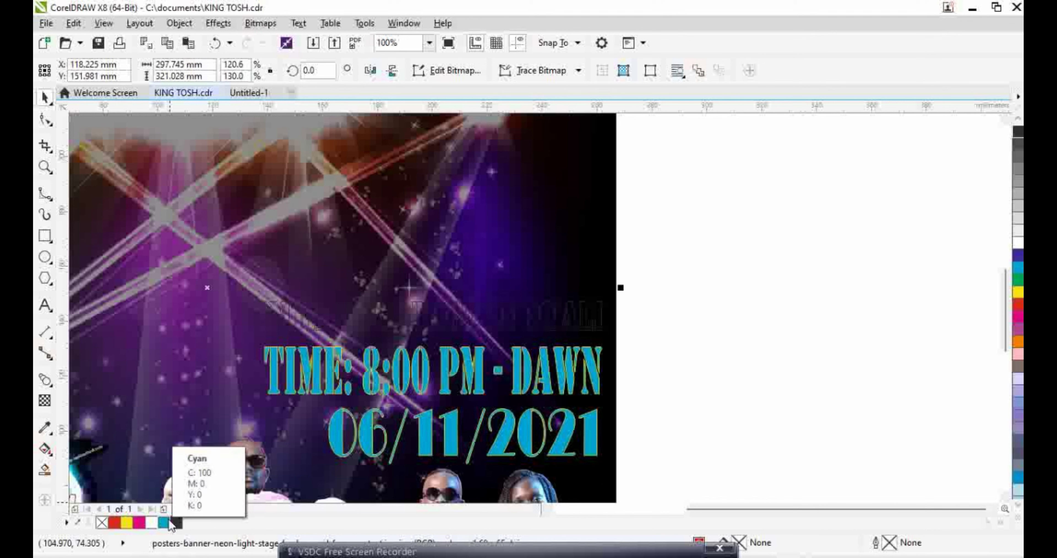
{"action": "left_click", "coordinate": [741, 309]}
{"action": "left_click", "coordinate": [586, 314]}
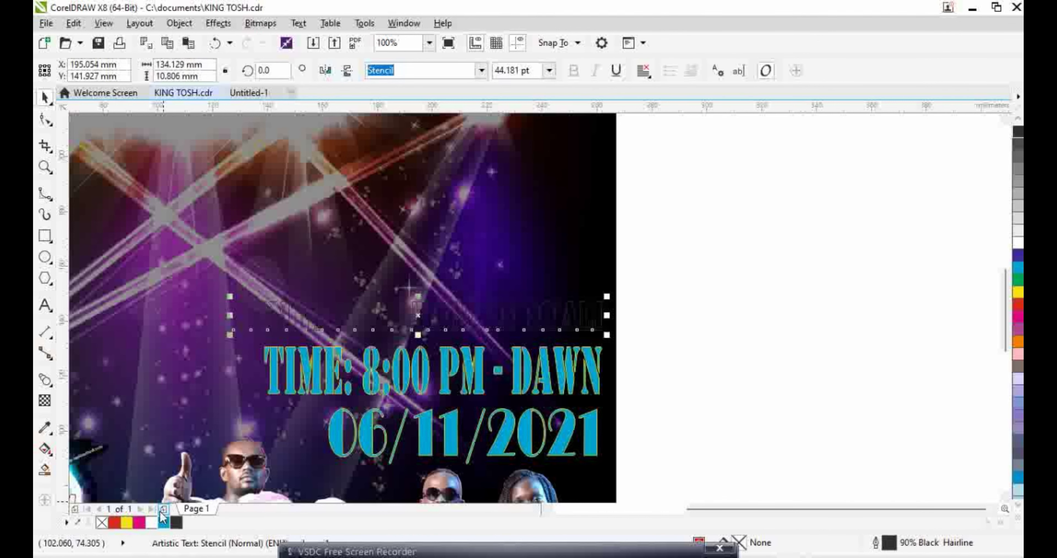
{"action": "left_click", "coordinate": [163, 522]}
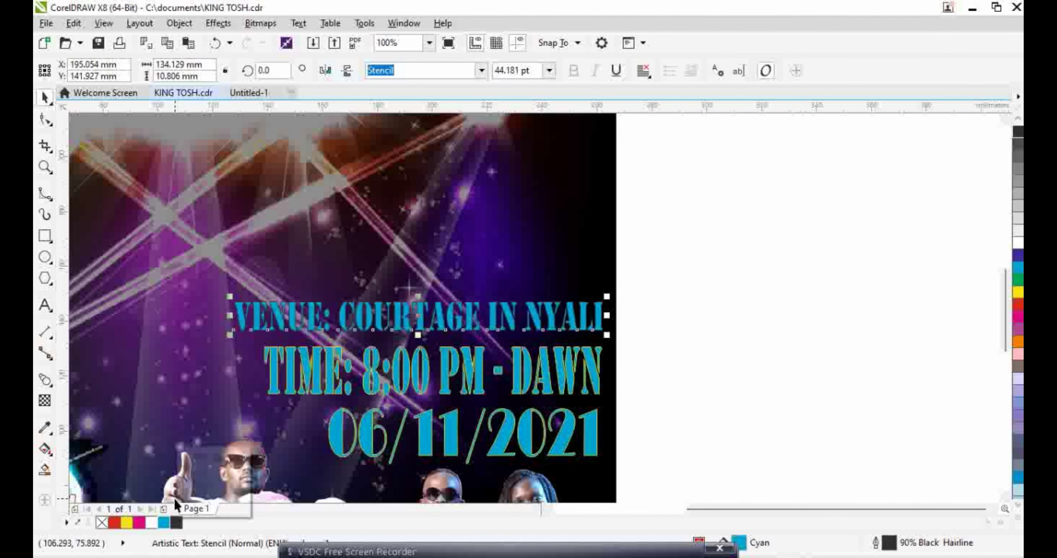
{"action": "right_click", "coordinate": [128, 523]}
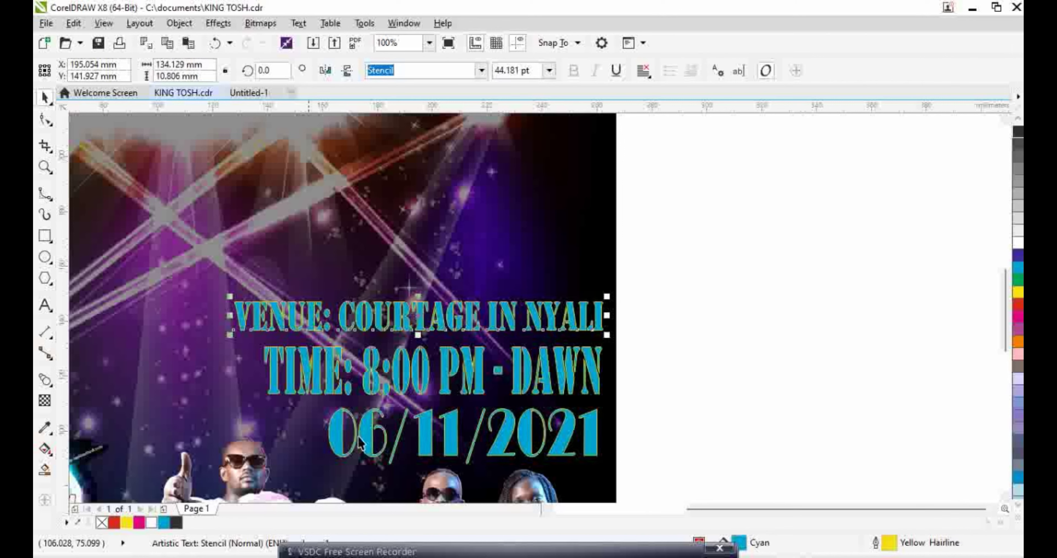
{"action": "scroll", "coordinate": [459, 394], "scroll_direction": "down", "scroll_amount": 1}
{"action": "left_click", "coordinate": [599, 350]}
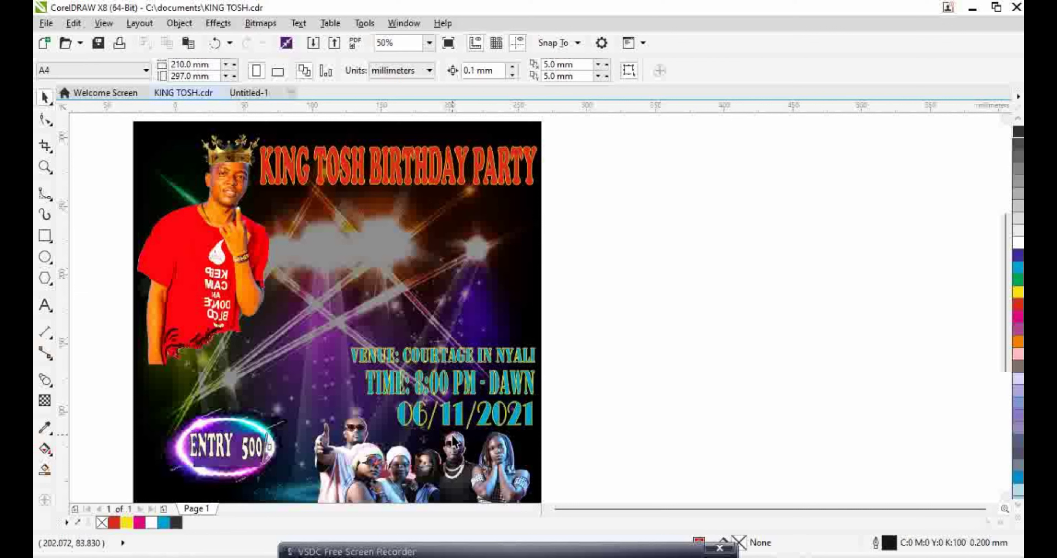
Start a Cooper Black text line reading EVENT beside the poster
{"action": "left_click", "coordinate": [45, 306]}
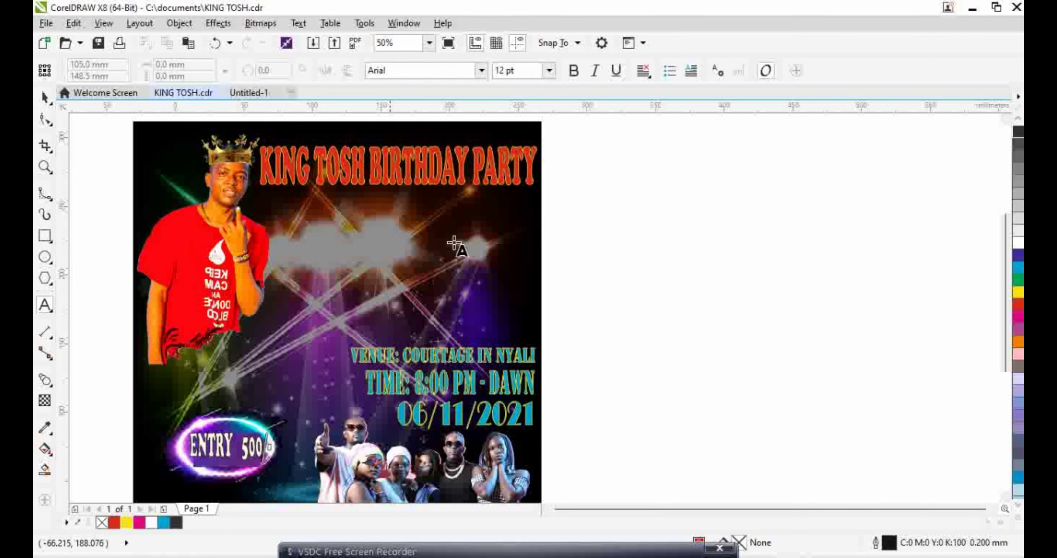
{"action": "left_click", "coordinate": [652, 210]}
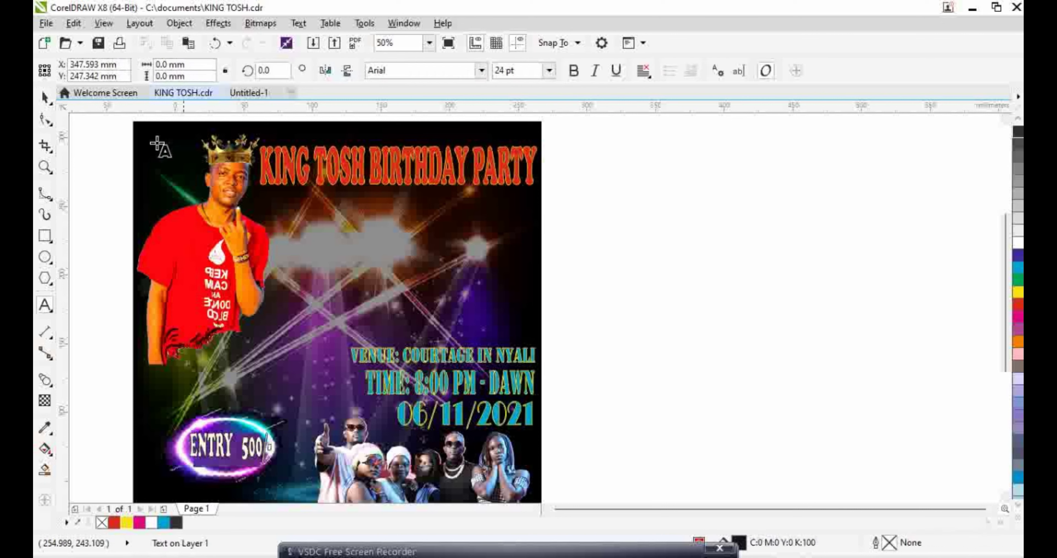
{"action": "left_click", "coordinate": [549, 71]}
{"action": "left_click", "coordinate": [423, 70]}
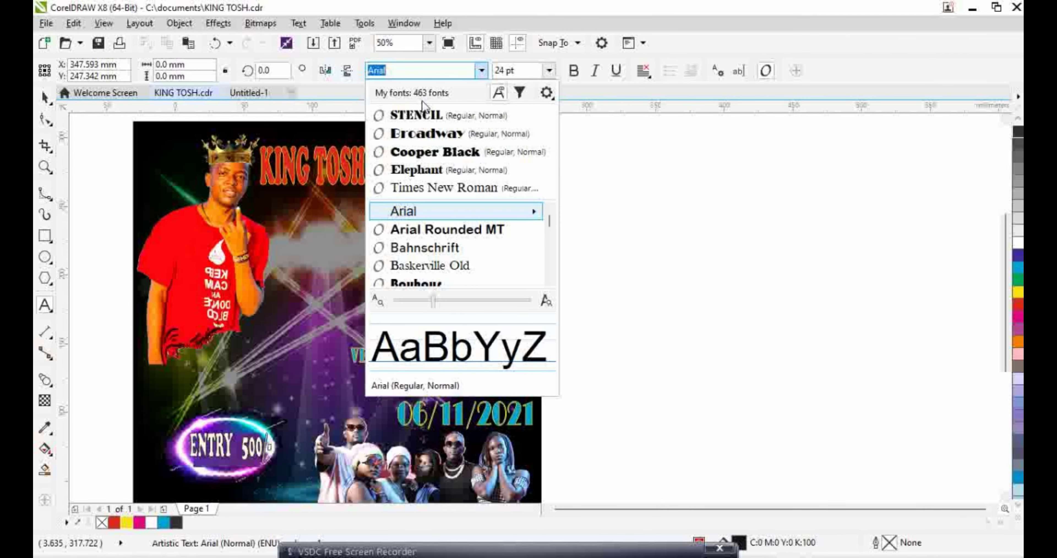
{"action": "left_click", "coordinate": [422, 151]}
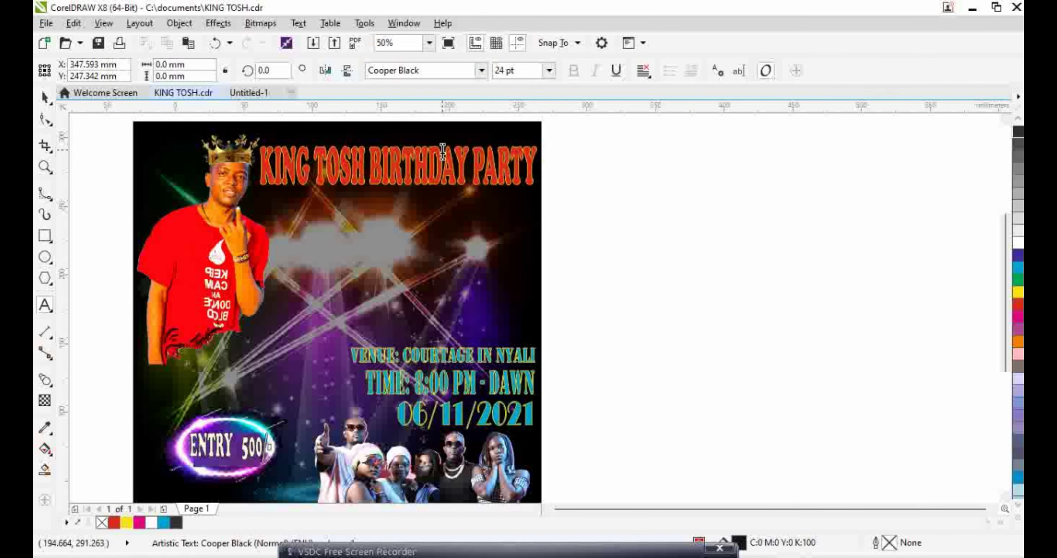
{"action": "type", "text": "EVENT"}
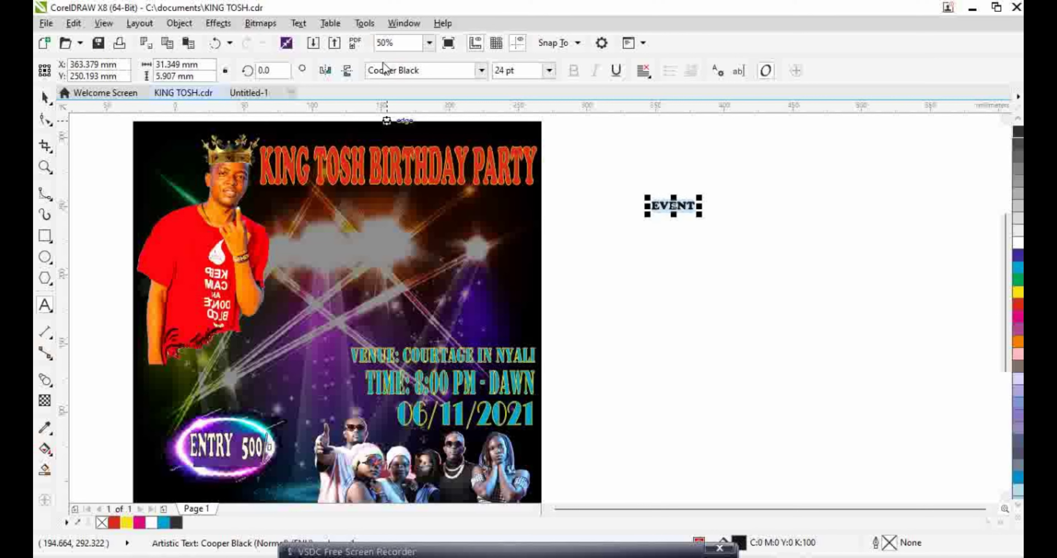
Set EVENT to 48 pt and stretch it wider horizontally to about 107.7 mm
{"action": "left_click", "coordinate": [549, 71]}
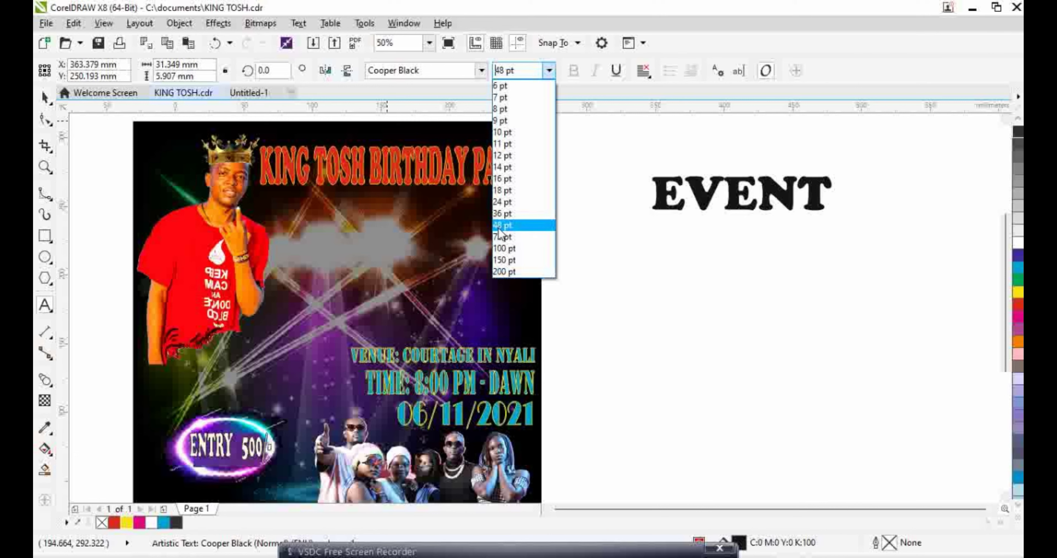
{"action": "left_click", "coordinate": [503, 225]}
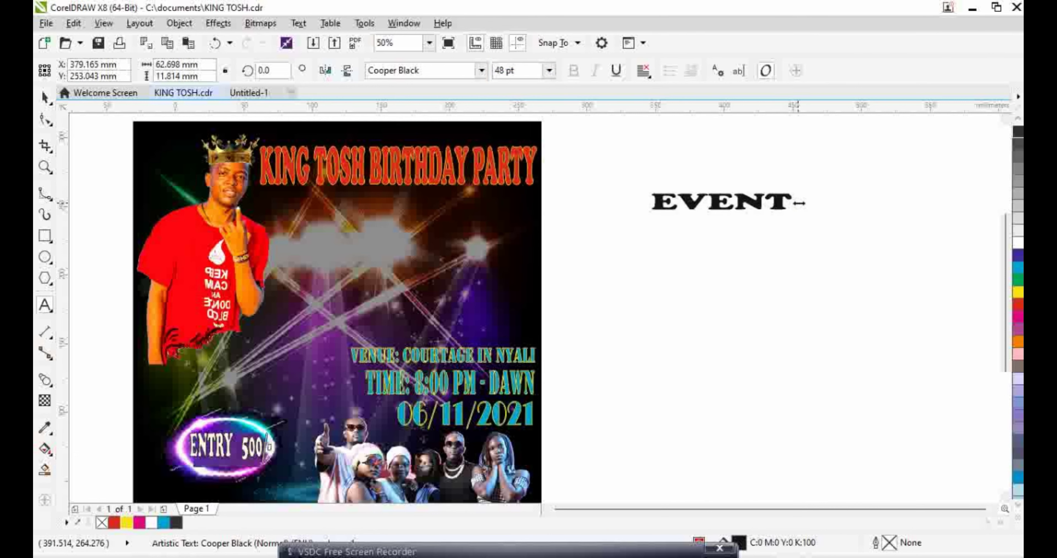
{"action": "left_click", "coordinate": [219, 45]}
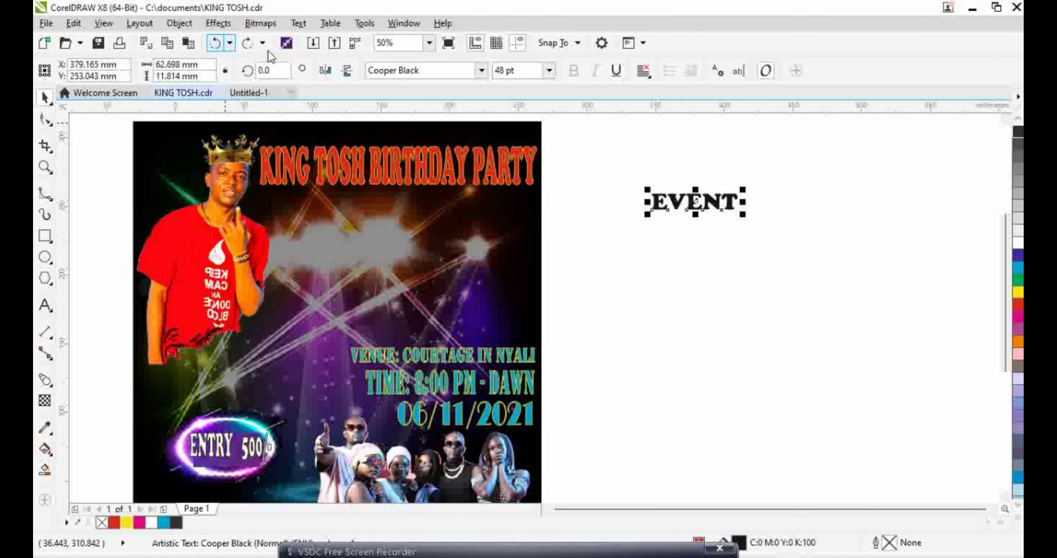
{"action": "left_click_drag", "start_coordinate": [741, 202], "coordinate": [806, 203]}
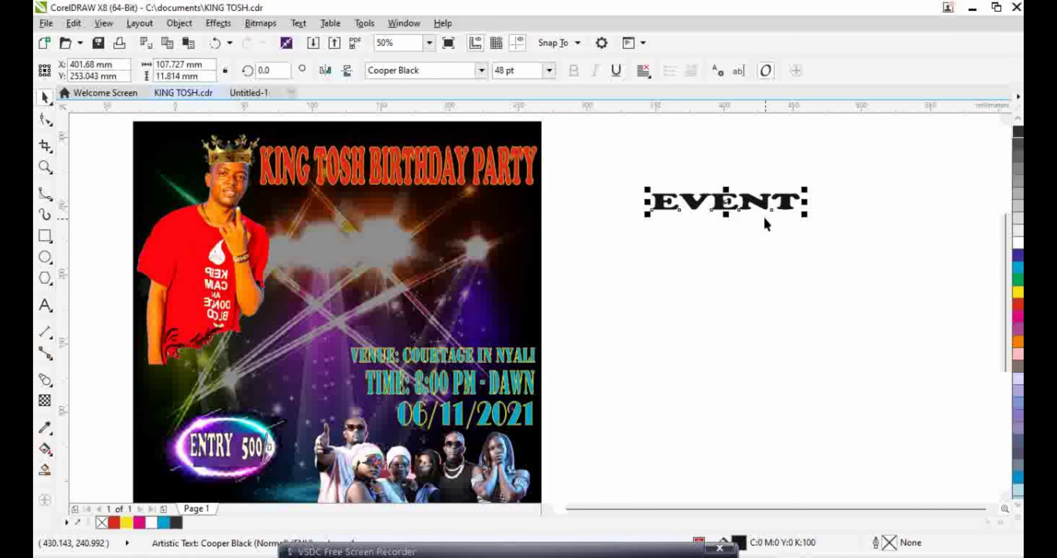
{"action": "left_click", "coordinate": [802, 209]}
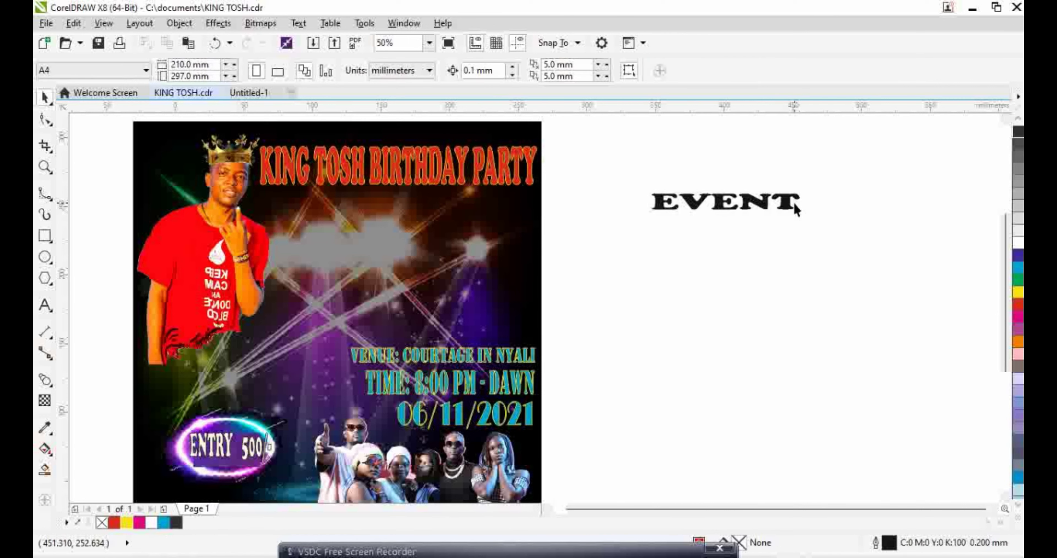
{"action": "double_click", "coordinate": [785, 206]}
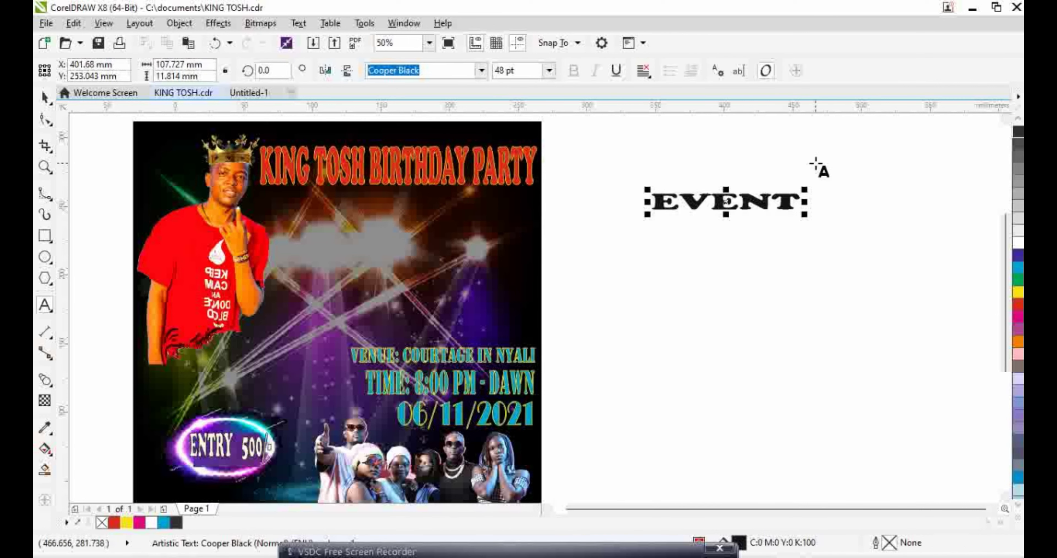
Add 24 pt lines - FREE PHOTOSHOOT, - FREE SWIMMING and - FREE PERFOMANCE under EVENT
{"action": "key", "text": "Return"}
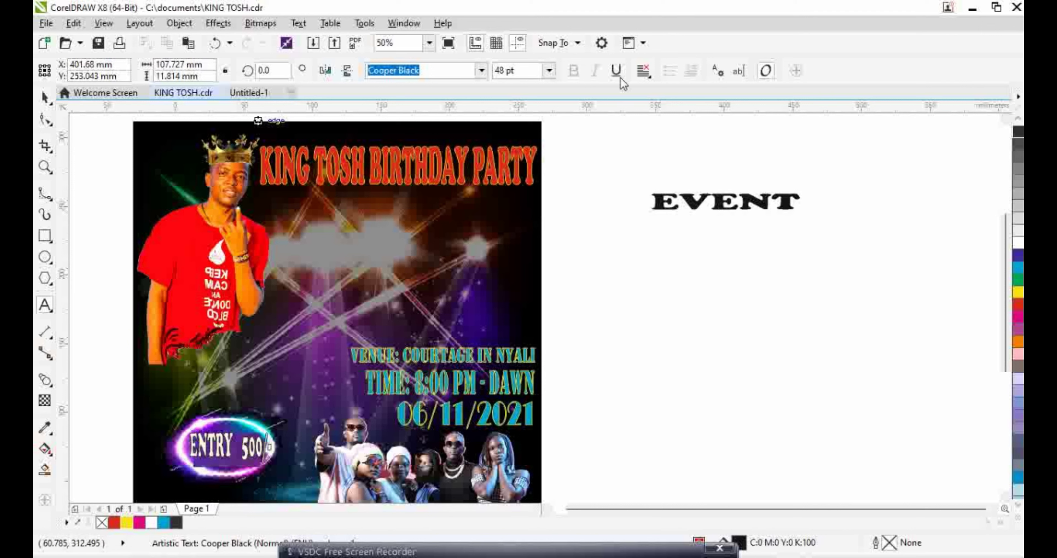
{"action": "left_click", "coordinate": [549, 71]}
{"action": "left_click", "coordinate": [530, 213]}
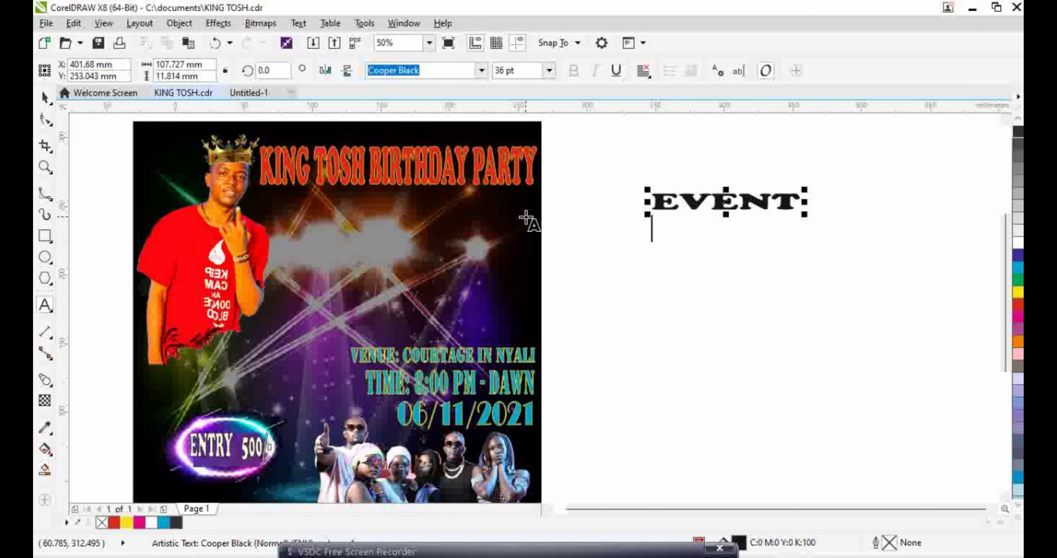
{"action": "left_click", "coordinate": [549, 71]}
{"action": "left_click", "coordinate": [523, 204]}
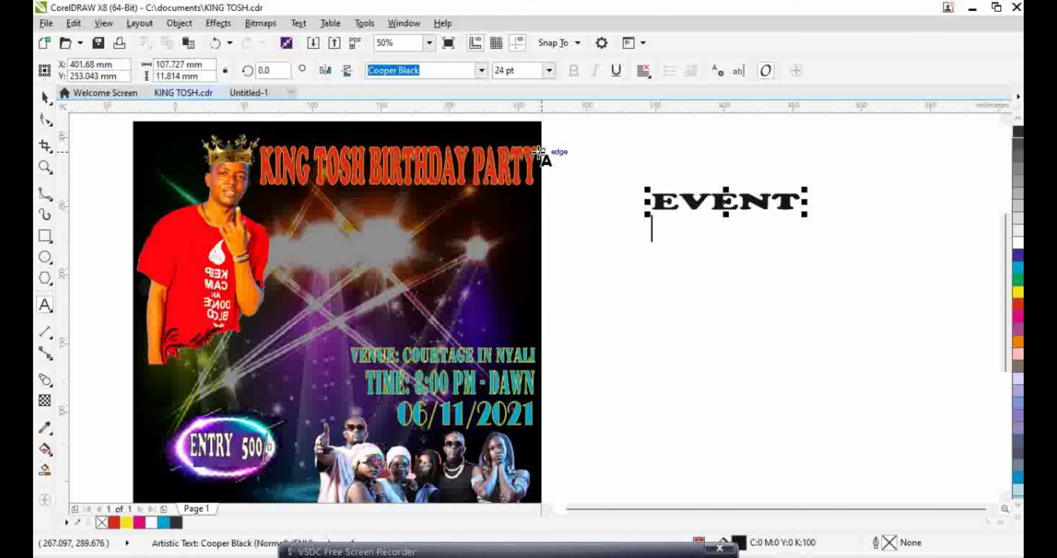
{"action": "type", "text": "-"}
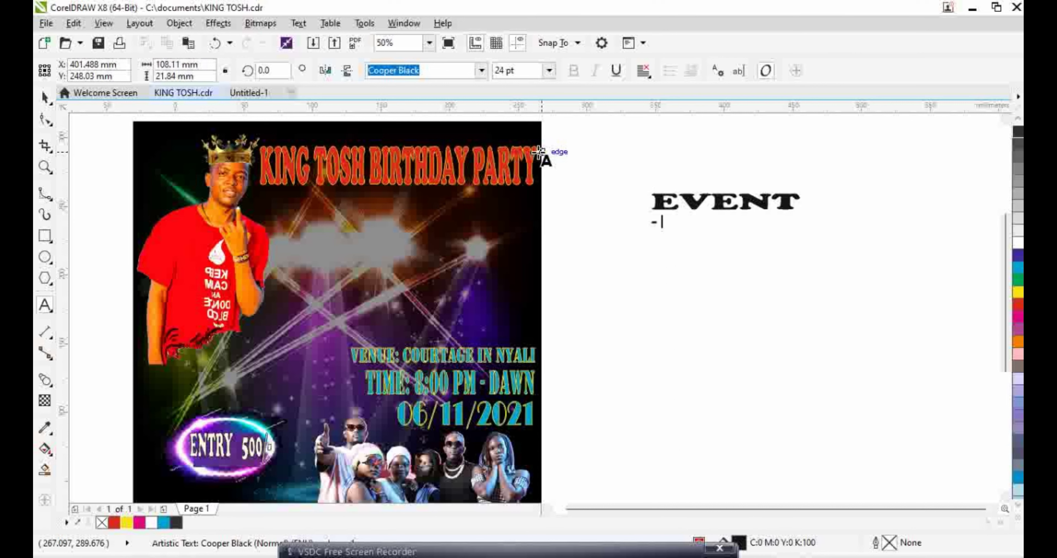
{"action": "key", "text": "Escape"}
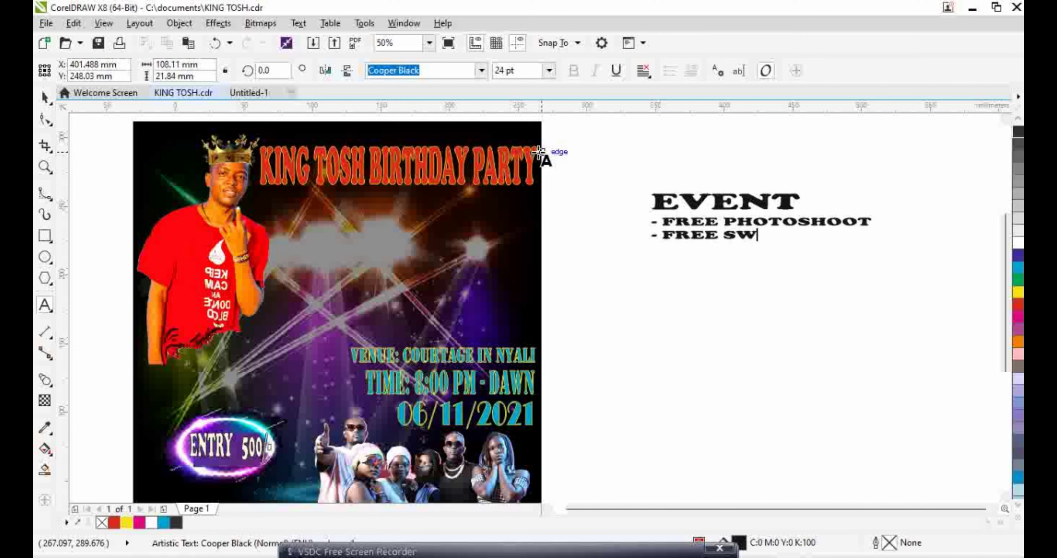
{"action": "type", "text": "IMMING"}
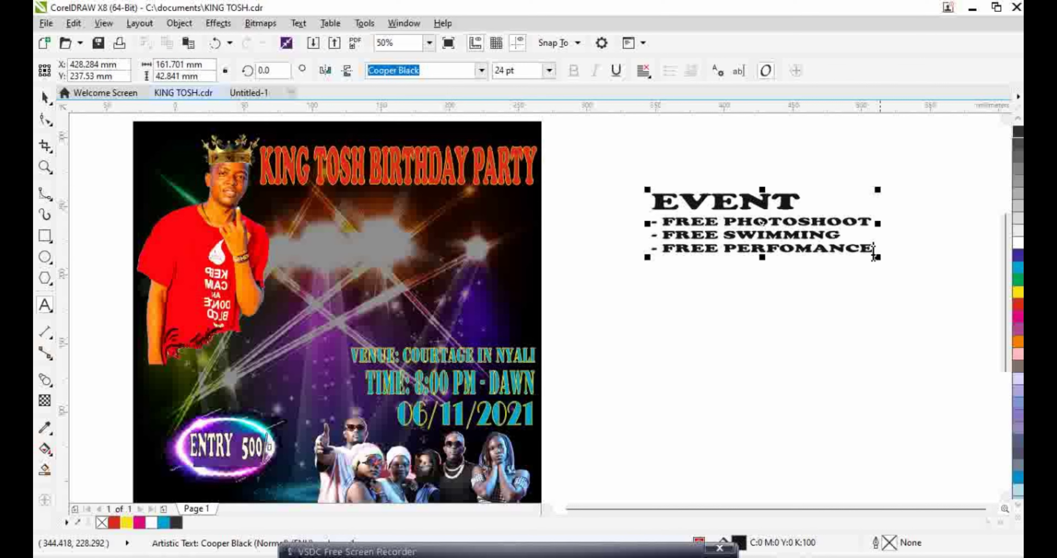
{"action": "left_click_drag", "start_coordinate": [873, 248], "coordinate": [646, 220]}
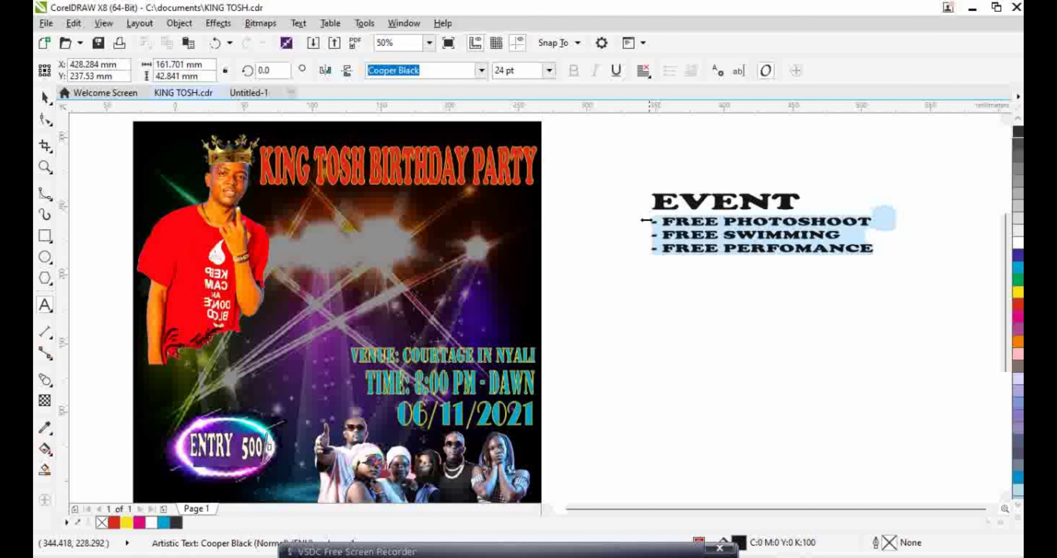
Apply the Algerian font to the three FREE lines
{"action": "left_click", "coordinate": [481, 70]}
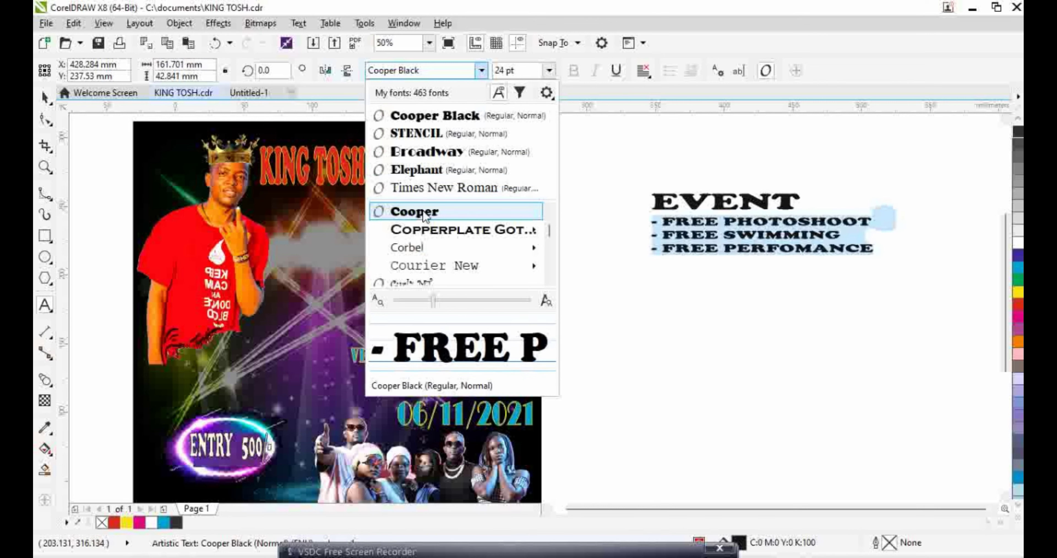
{"action": "mouse_move", "coordinate": [478, 232]}
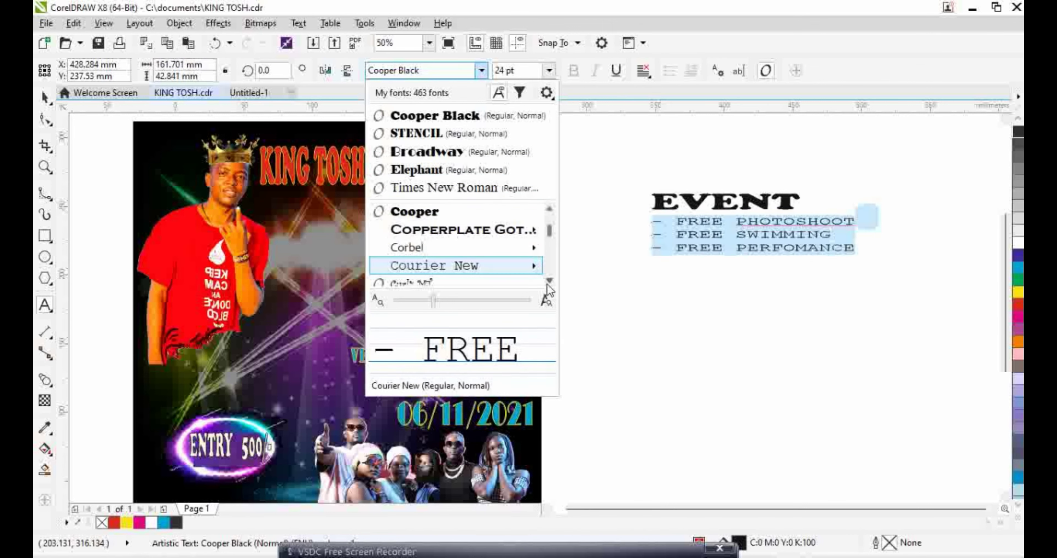
{"action": "scroll", "coordinate": [551, 283], "scroll_direction": "down", "scroll_amount": 8}
{"action": "scroll", "coordinate": [551, 283], "scroll_direction": "down", "scroll_amount": 10}
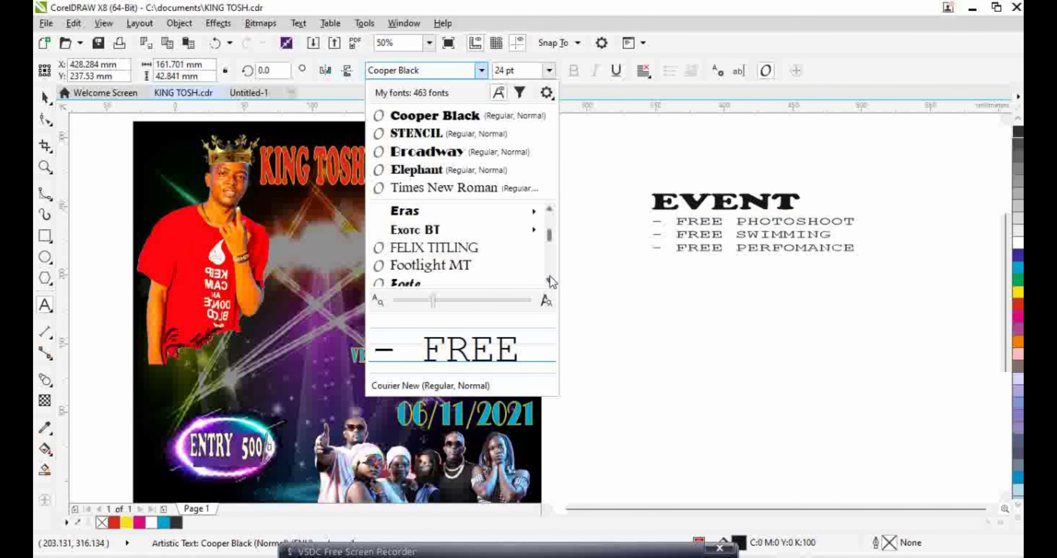
{"action": "scroll", "coordinate": [550, 276], "scroll_direction": "down", "scroll_amount": 8}
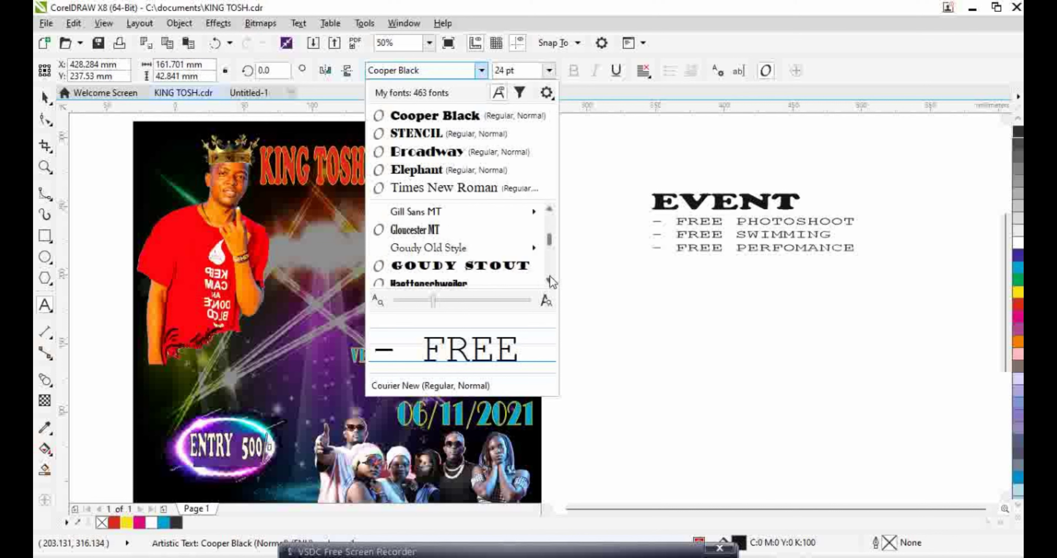
{"action": "scroll", "coordinate": [550, 277], "scroll_direction": "down", "scroll_amount": 10}
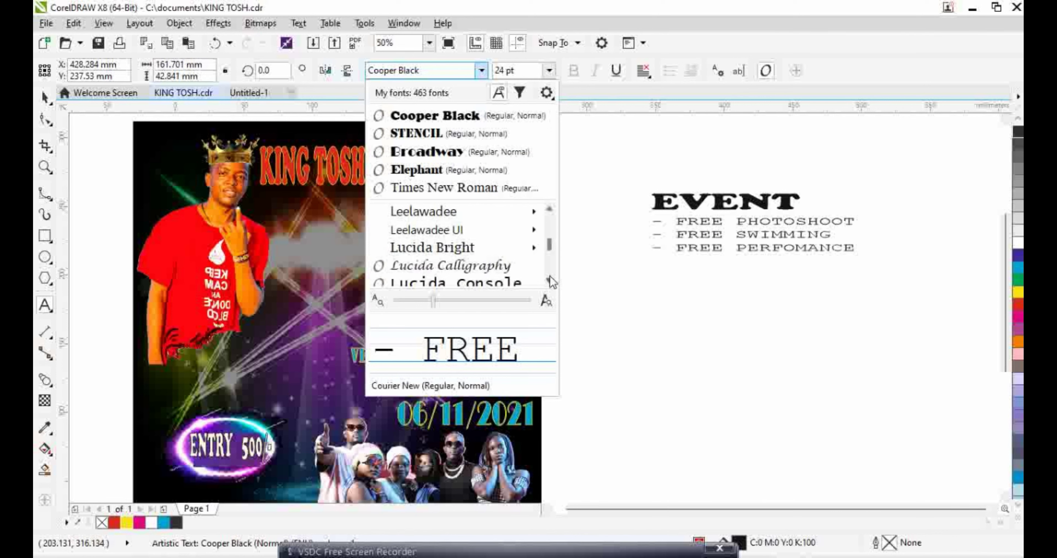
{"action": "scroll", "coordinate": [551, 283], "scroll_direction": "down", "scroll_amount": 6}
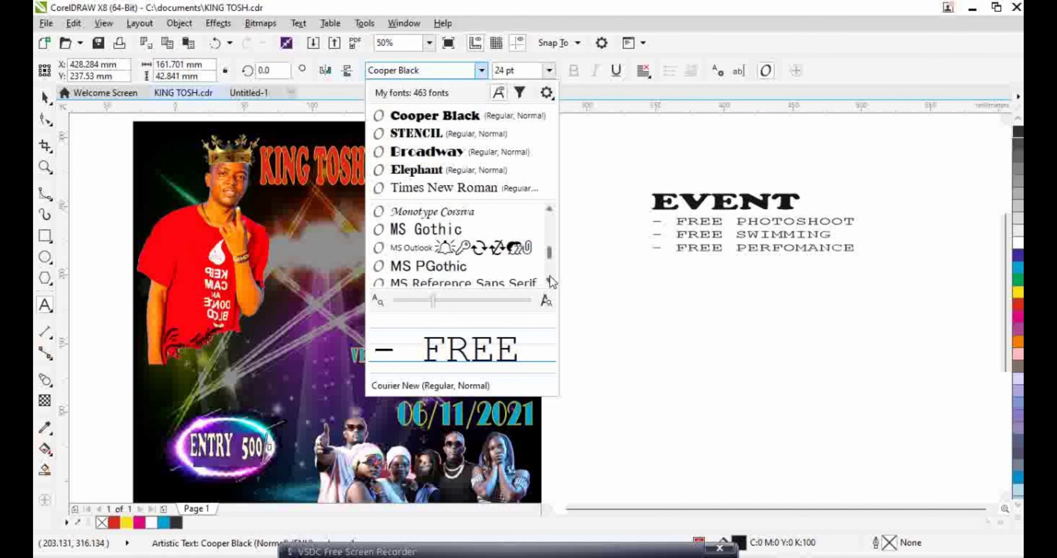
{"action": "left_click_drag", "start_coordinate": [549, 254], "coordinate": [552, 203]}
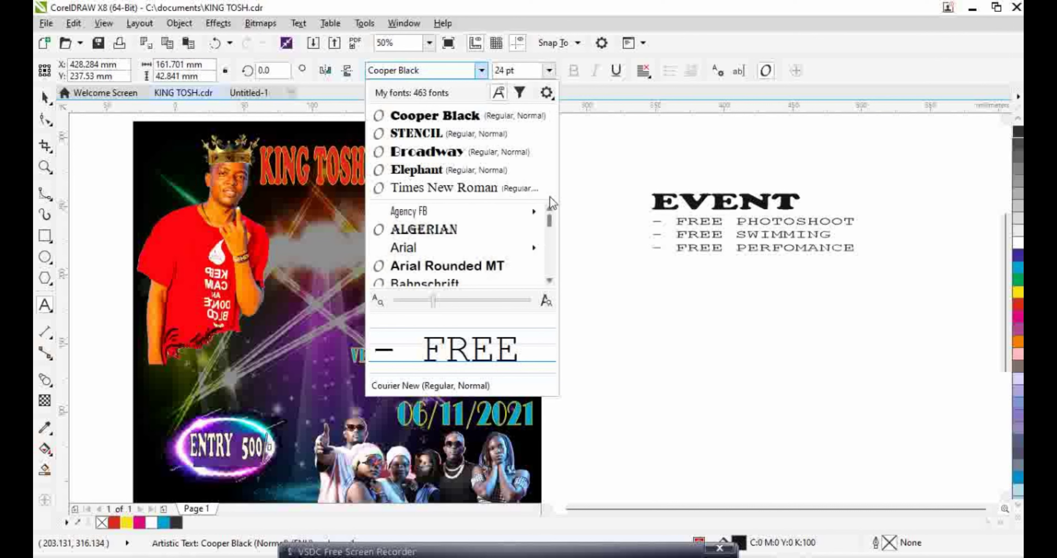
{"action": "left_click", "coordinate": [455, 229]}
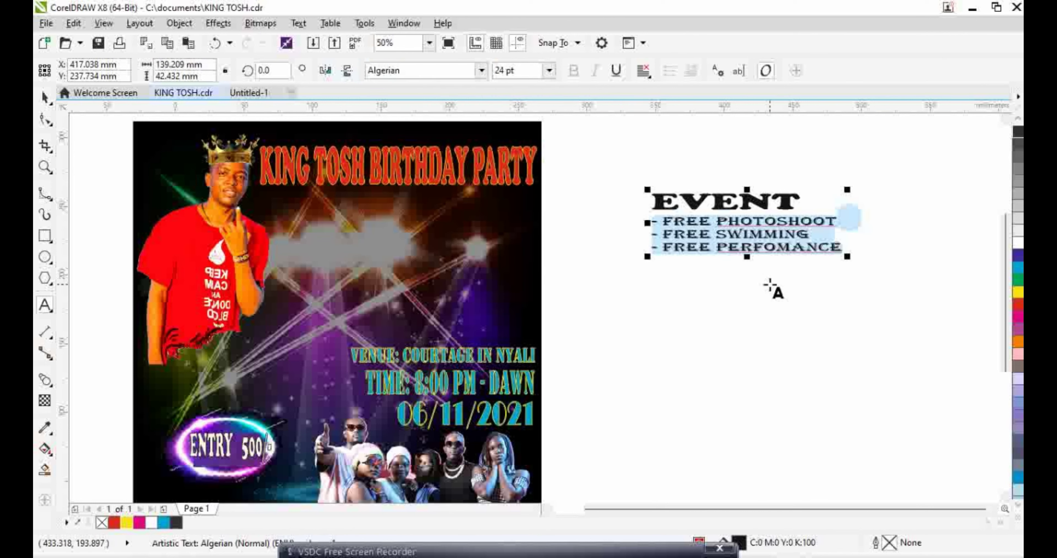
Convert the EVENT text's outline to an object and reselect the text block
{"action": "left_click", "coordinate": [46, 99]}
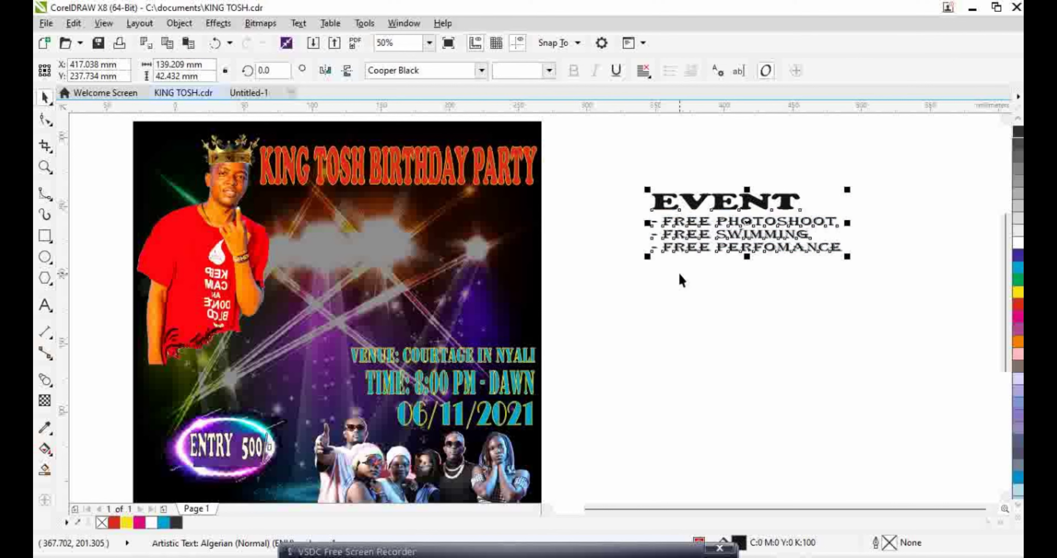
{"action": "left_click", "coordinate": [179, 24]}
{"action": "left_click", "coordinate": [233, 364]}
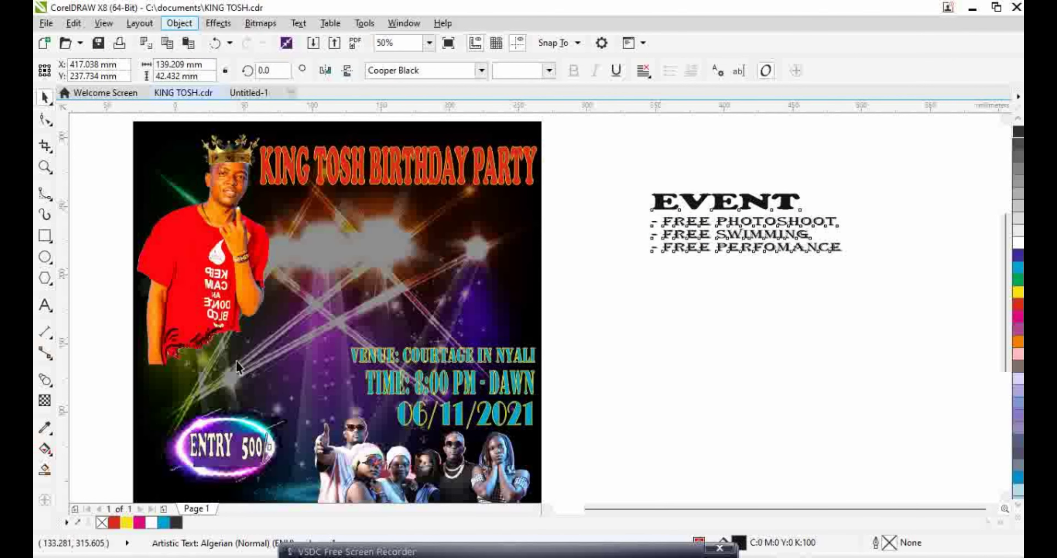
{"action": "left_click", "coordinate": [673, 322]}
{"action": "left_click", "coordinate": [685, 221]}
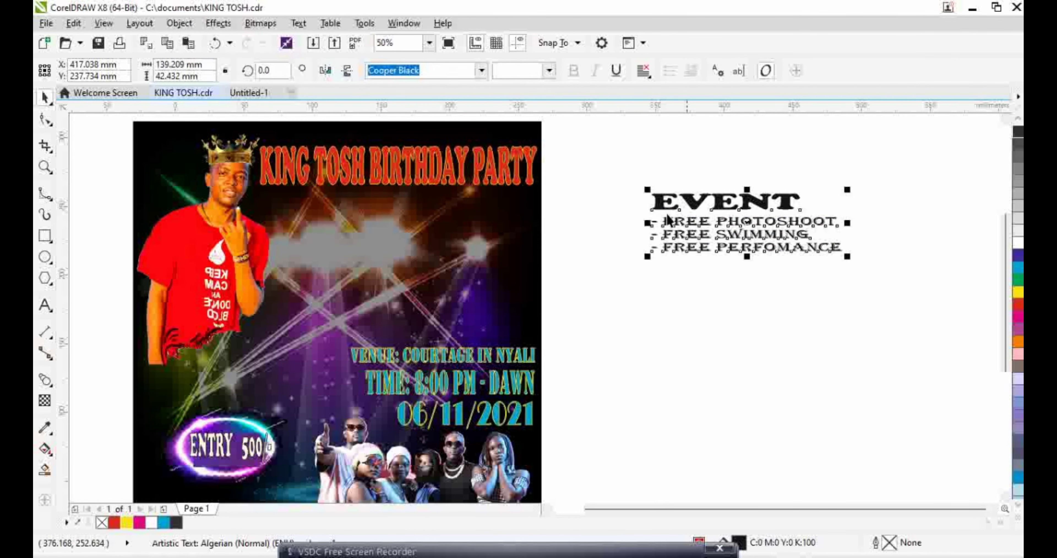
Give the EVENT list a 90% Black outline with no fill, move it under the title, and narrow it to about 115 mm
{"action": "right_click", "coordinate": [177, 522]}
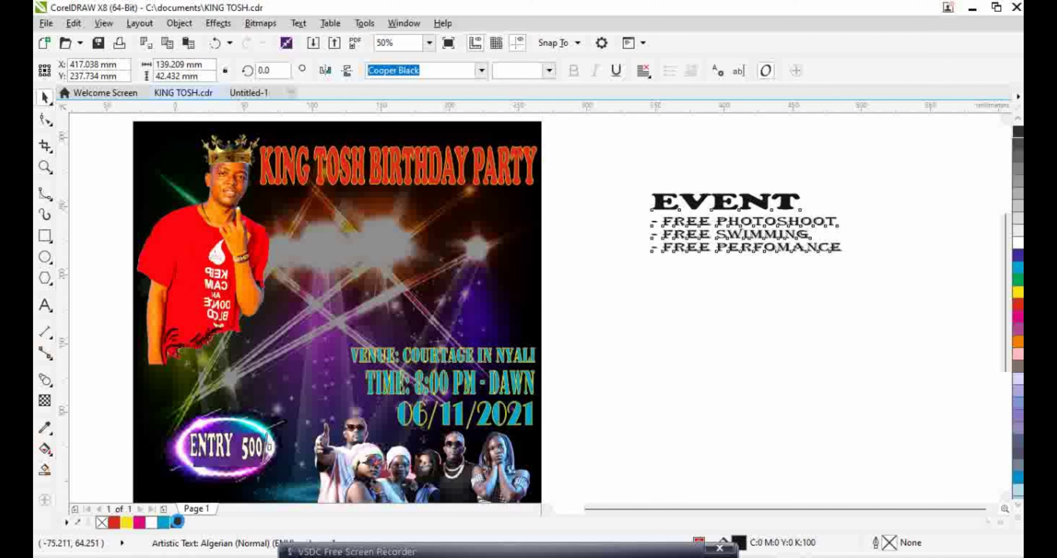
{"action": "left_click", "coordinate": [101, 523]}
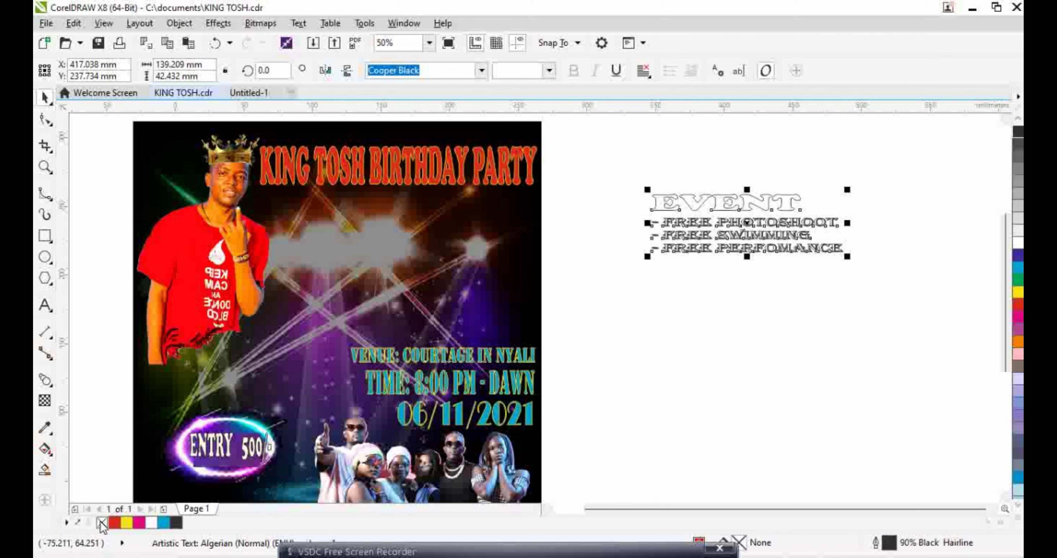
{"action": "left_click_drag", "start_coordinate": [734, 216], "coordinate": [429, 226]}
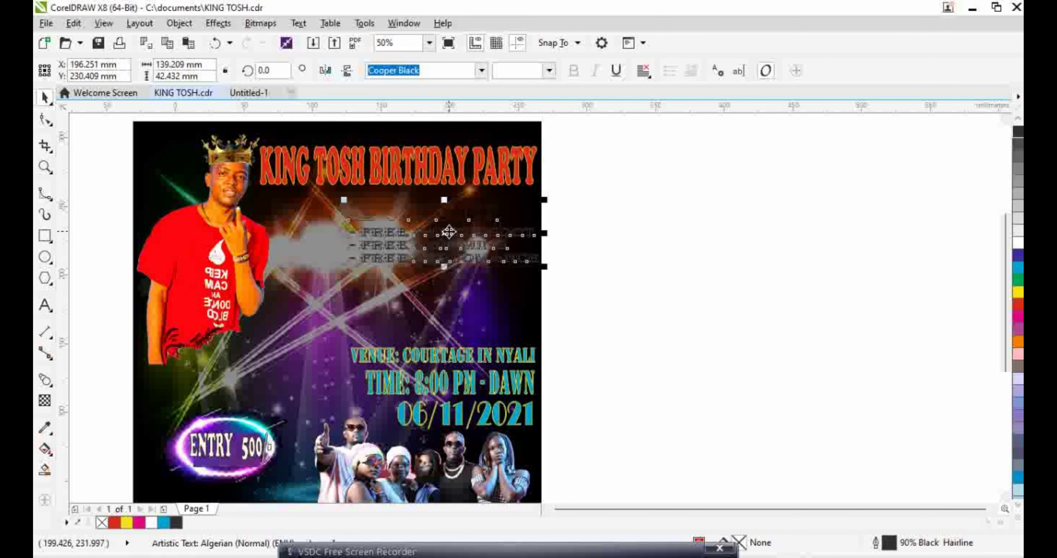
{"action": "scroll", "coordinate": [349, 219], "scroll_direction": "up", "scroll_amount": 2}
{"action": "double_click", "coordinate": [357, 216]}
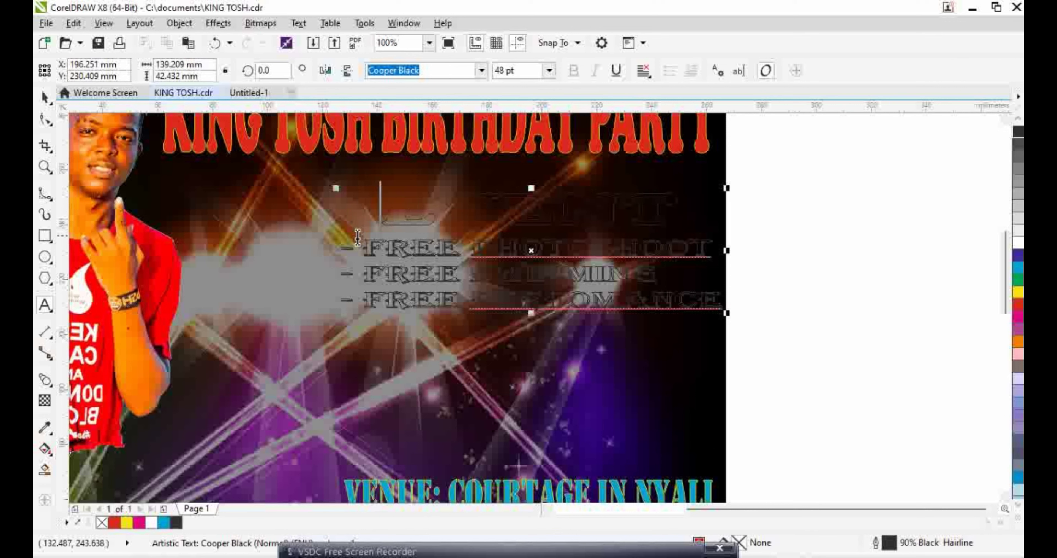
{"action": "left_click_drag", "start_coordinate": [335, 251], "coordinate": [403, 250]}
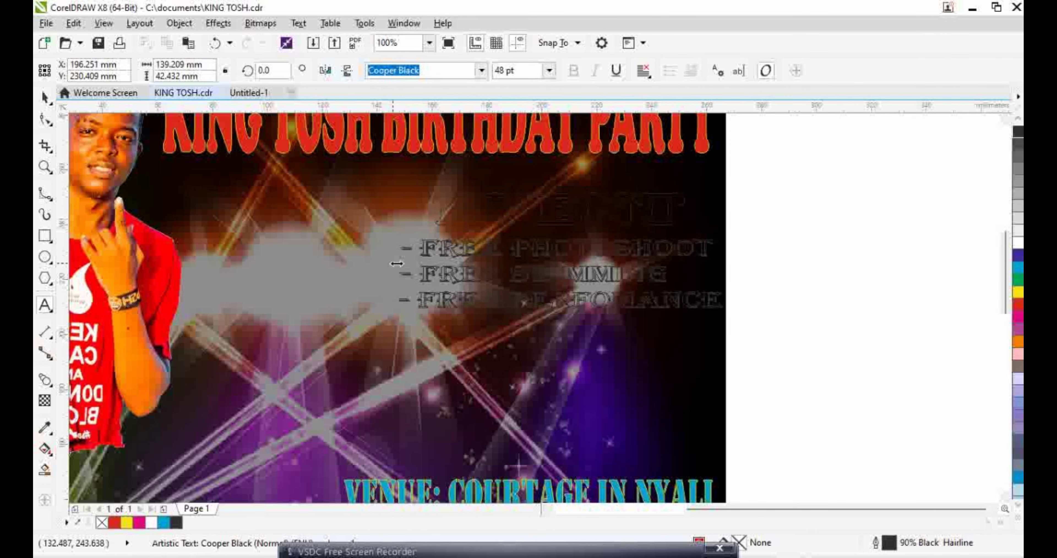
Colour the whole EVENT text block cyan with a yellow outline
{"action": "left_click", "coordinate": [163, 522]}
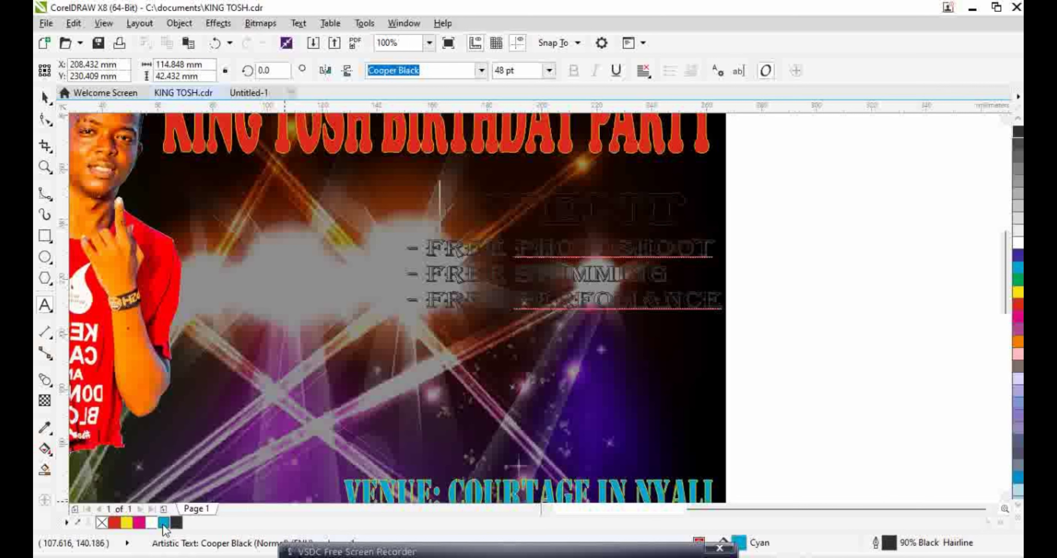
{"action": "left_click", "coordinate": [127, 522]}
{"action": "left_click", "coordinate": [45, 97]}
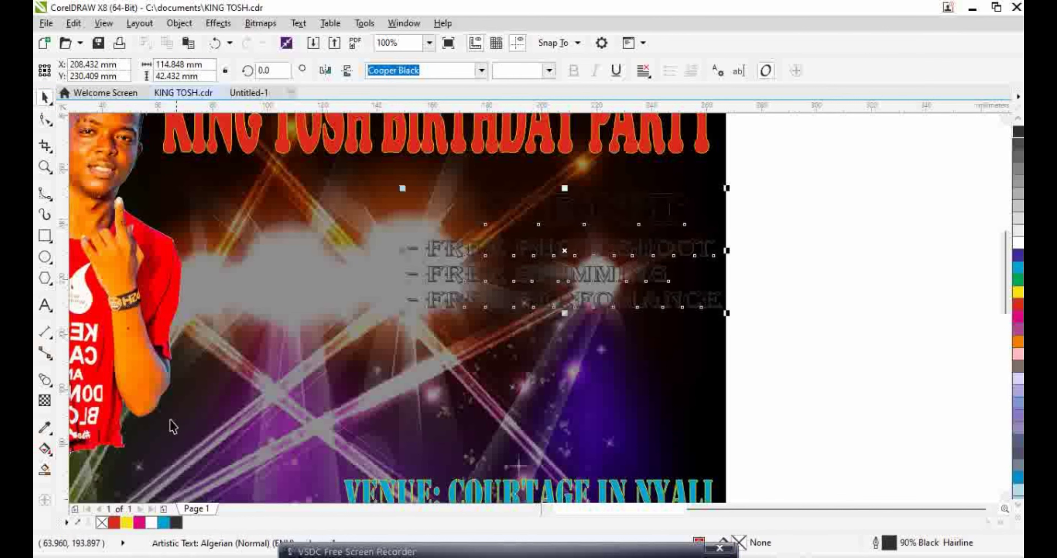
{"action": "left_click", "coordinate": [168, 524]}
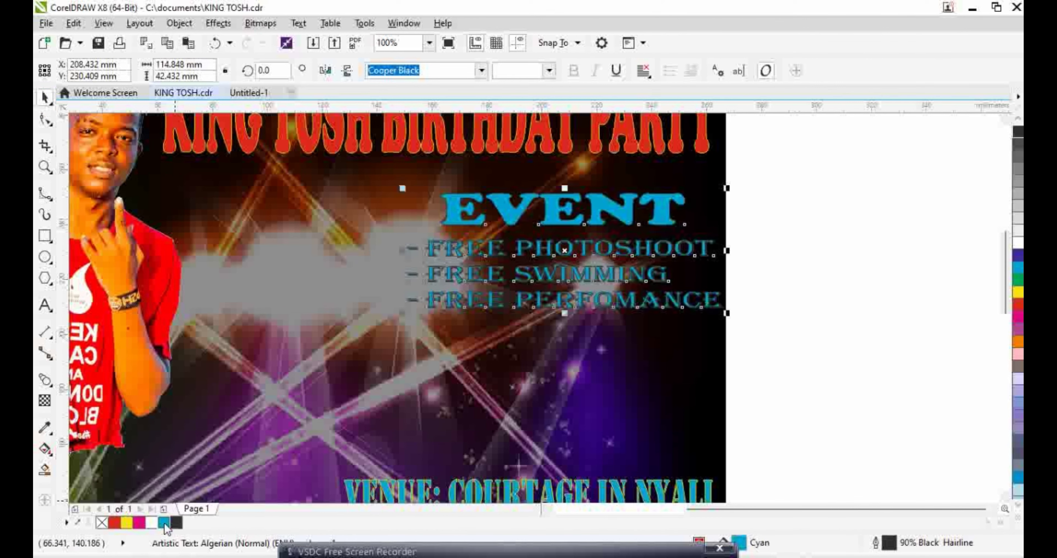
{"action": "left_click", "coordinate": [127, 522]}
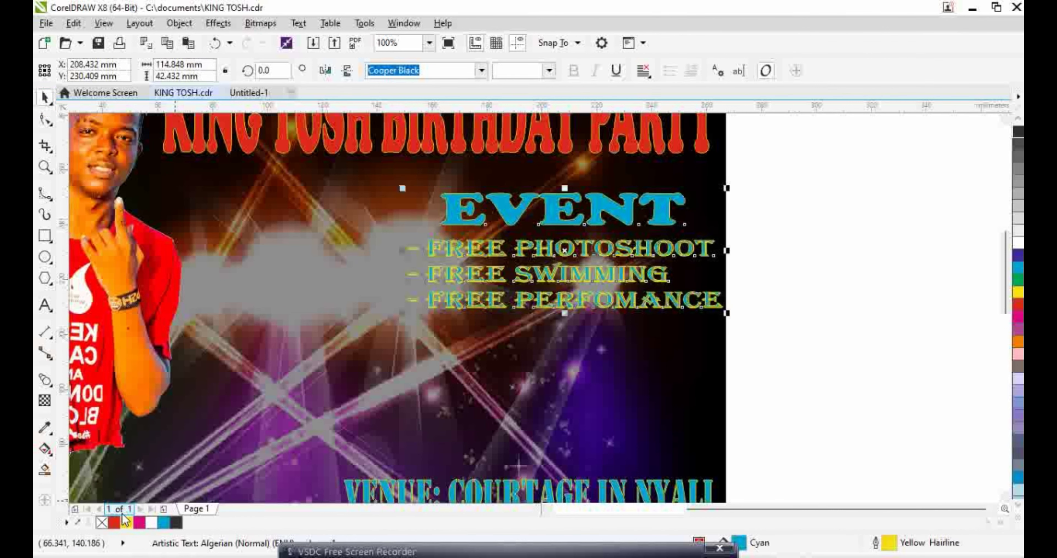
{"action": "left_click", "coordinate": [824, 356]}
{"action": "scroll", "coordinate": [779, 389], "scroll_direction": "down", "scroll_amount": 2}
{"action": "scroll", "coordinate": [768, 429], "scroll_direction": "down", "scroll_amount": 2}
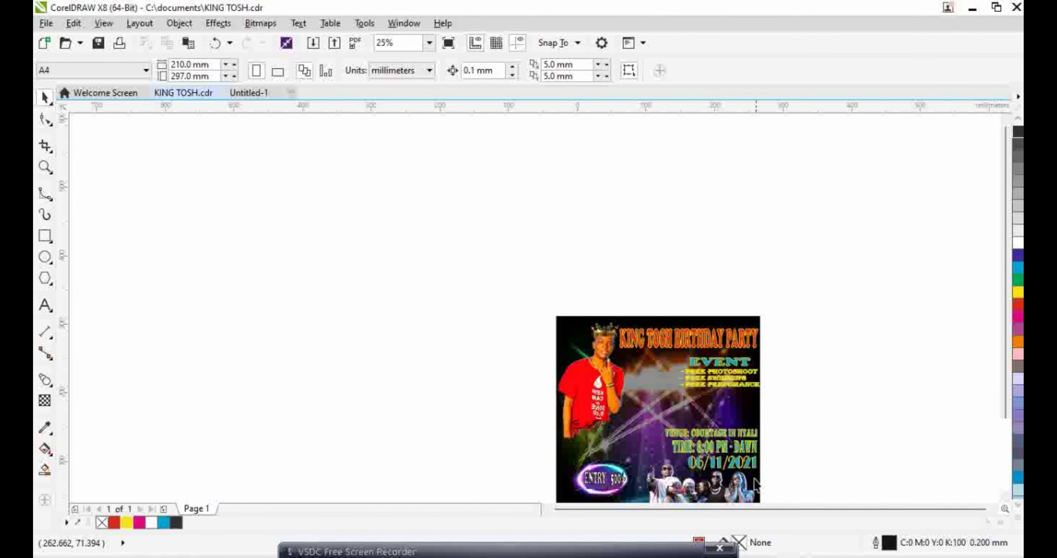
Zoom in on the poster and set a text insertion point on the empty canvas to its right
{"action": "left_click", "coordinate": [45, 167]}
{"action": "left_click_drag", "start_coordinate": [552, 301], "coordinate": [774, 479]}
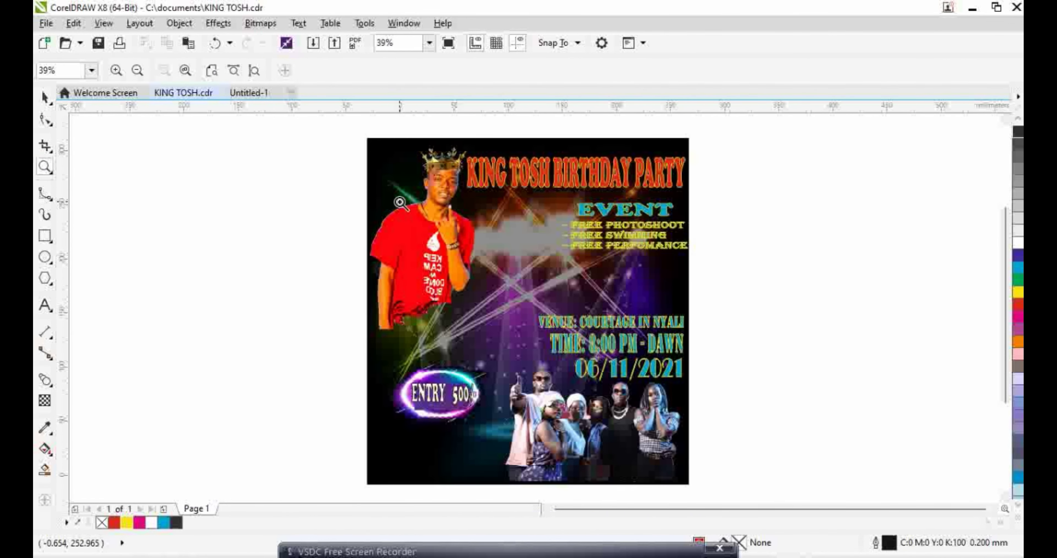
{"action": "left_click", "coordinate": [44, 305]}
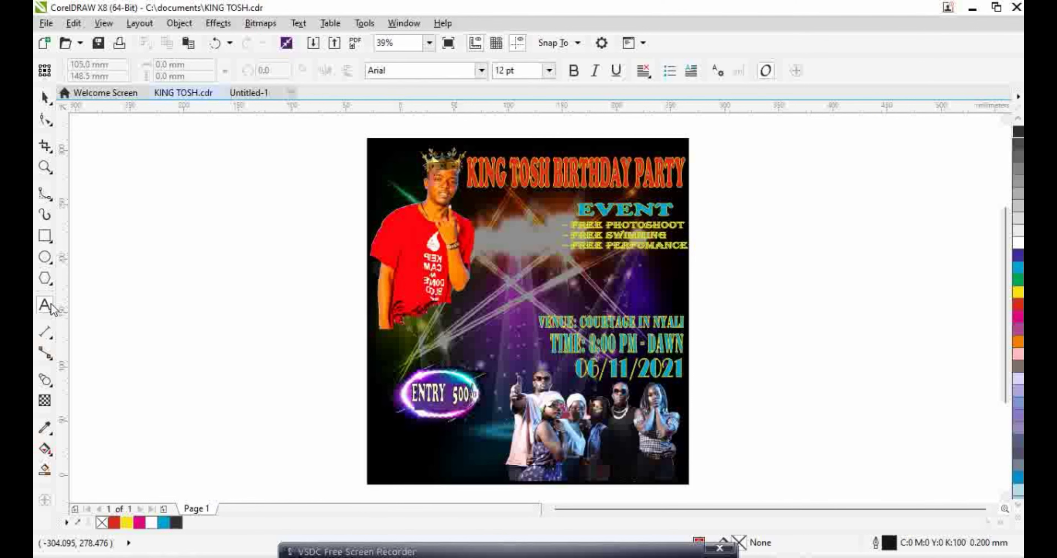
{"action": "scroll", "coordinate": [492, 287], "scroll_direction": "up", "scroll_amount": 2}
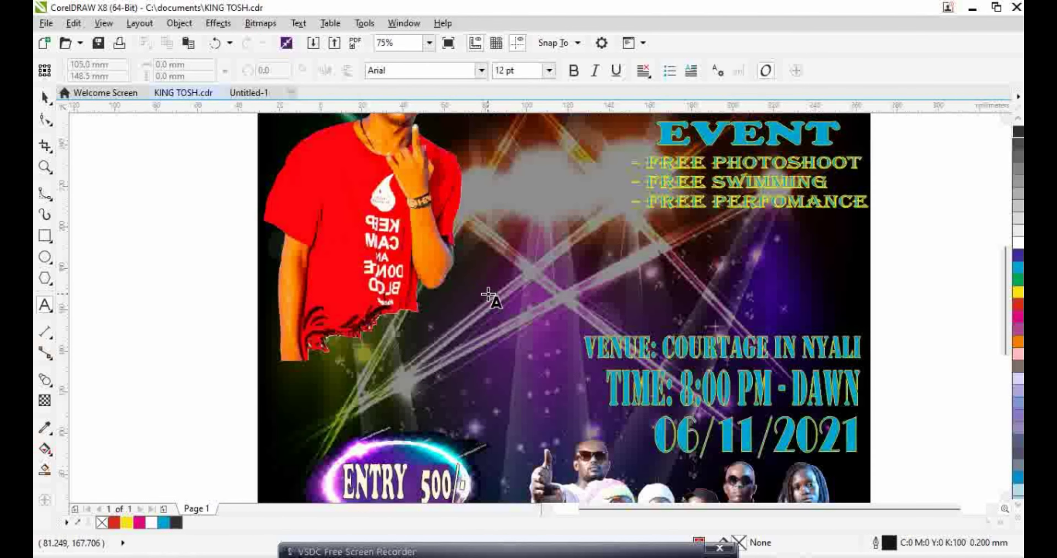
{"action": "scroll", "coordinate": [174, 275], "scroll_direction": "down", "scroll_amount": 2}
{"action": "left_click", "coordinate": [597, 290]}
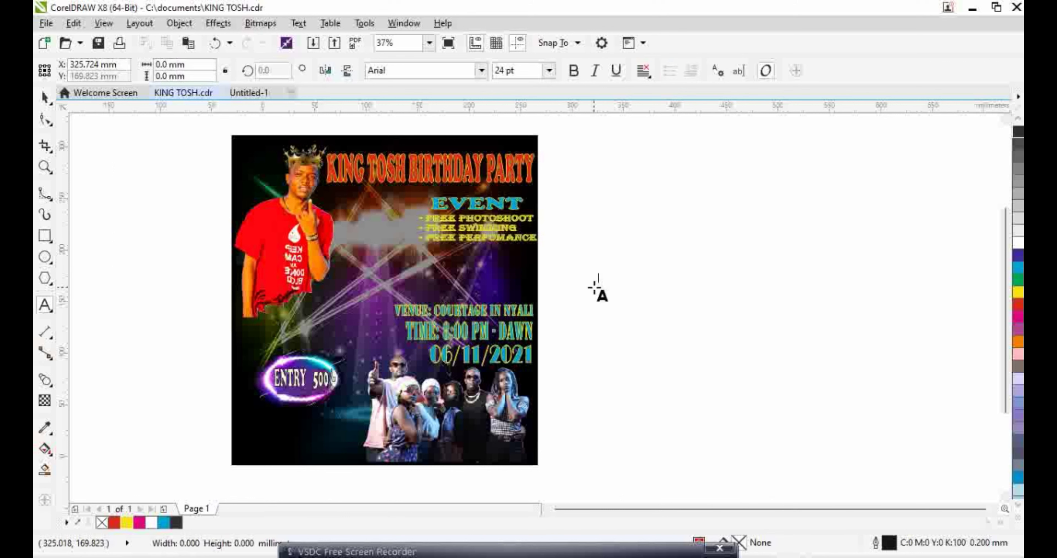
Set the new text to 48 pt Cooper Black
{"action": "left_click", "coordinate": [549, 70]}
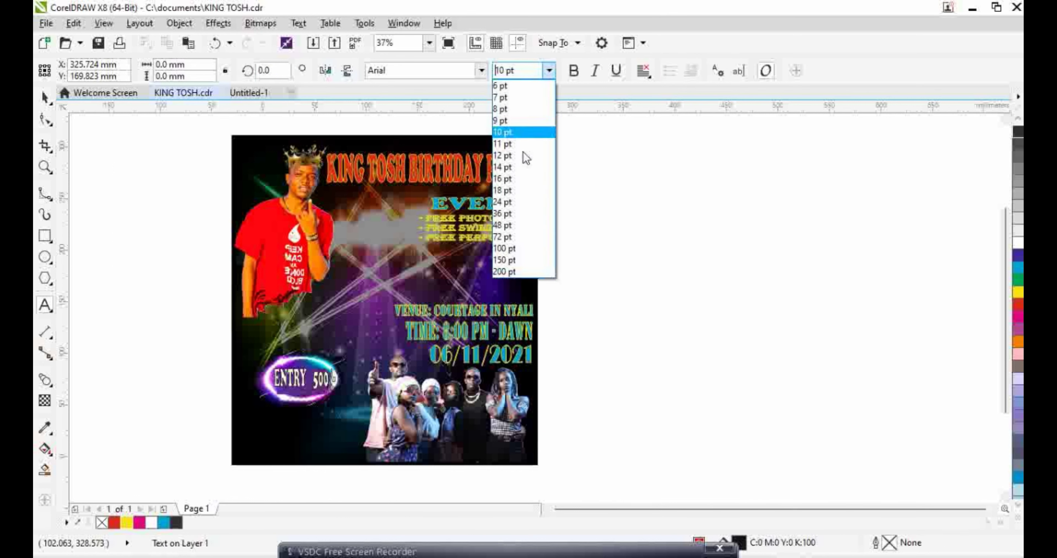
{"action": "left_click", "coordinate": [502, 225]}
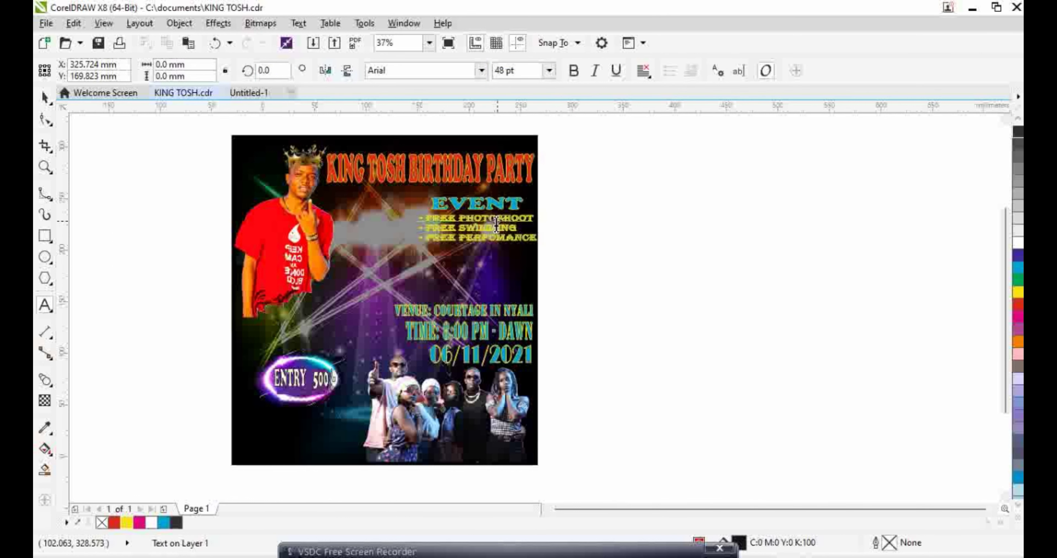
{"action": "left_click", "coordinate": [481, 71]}
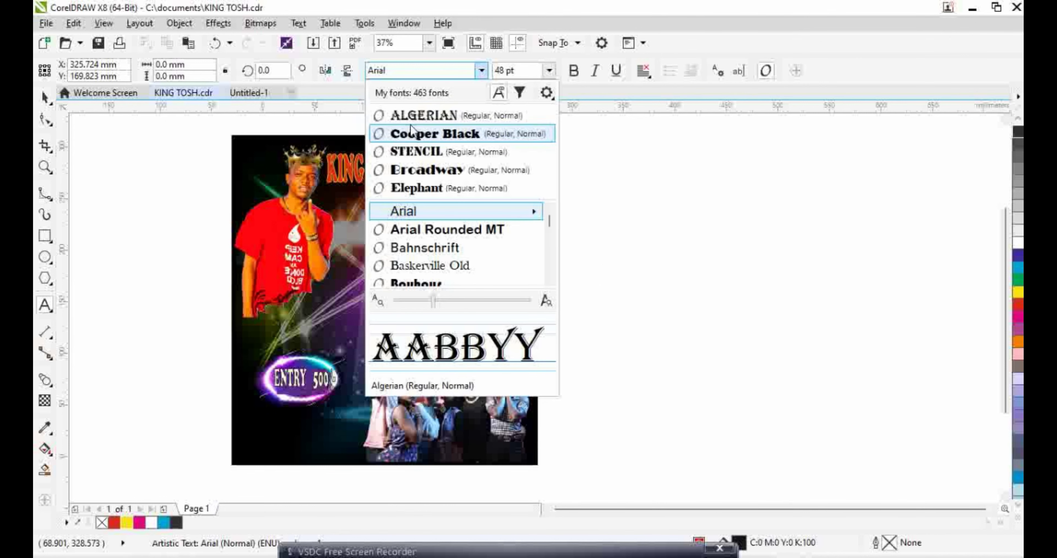
{"action": "left_click", "coordinate": [409, 135]}
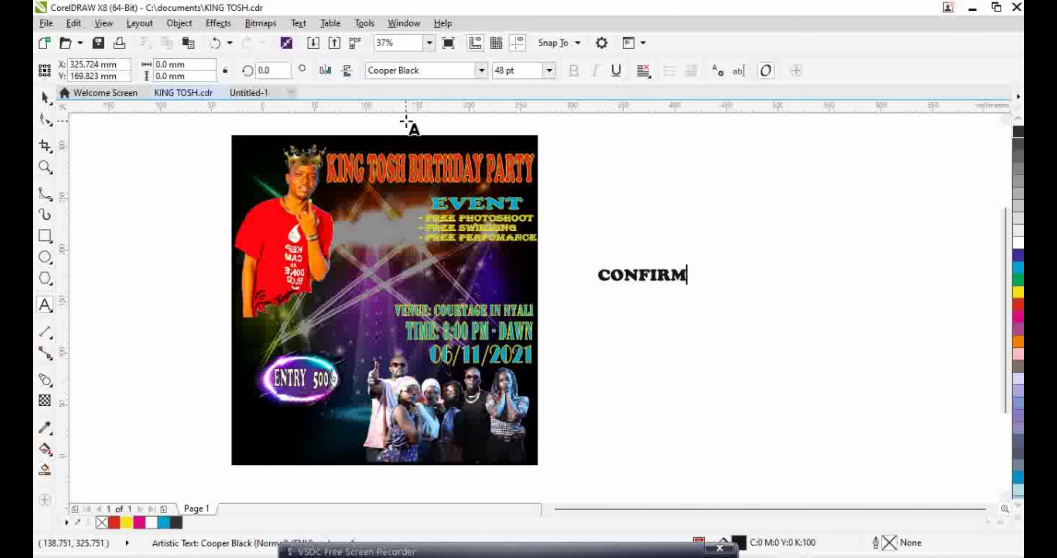
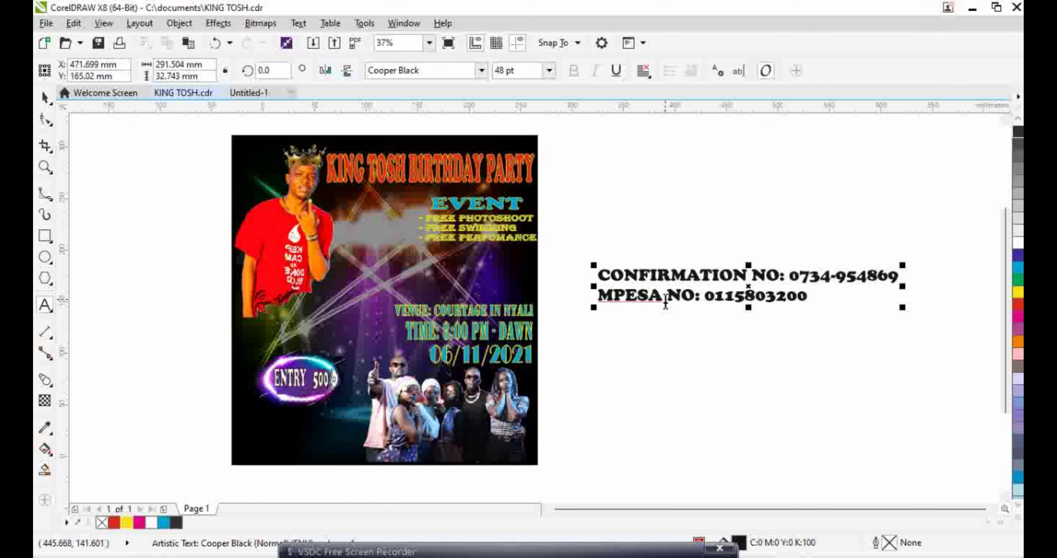
Type the CONFIRMATION NO line with its phone number and the MPESA NO line with its number
{"action": "left_click_drag", "start_coordinate": [665, 302], "coordinate": [596, 299]}
{"action": "left_click", "coordinate": [45, 98]}
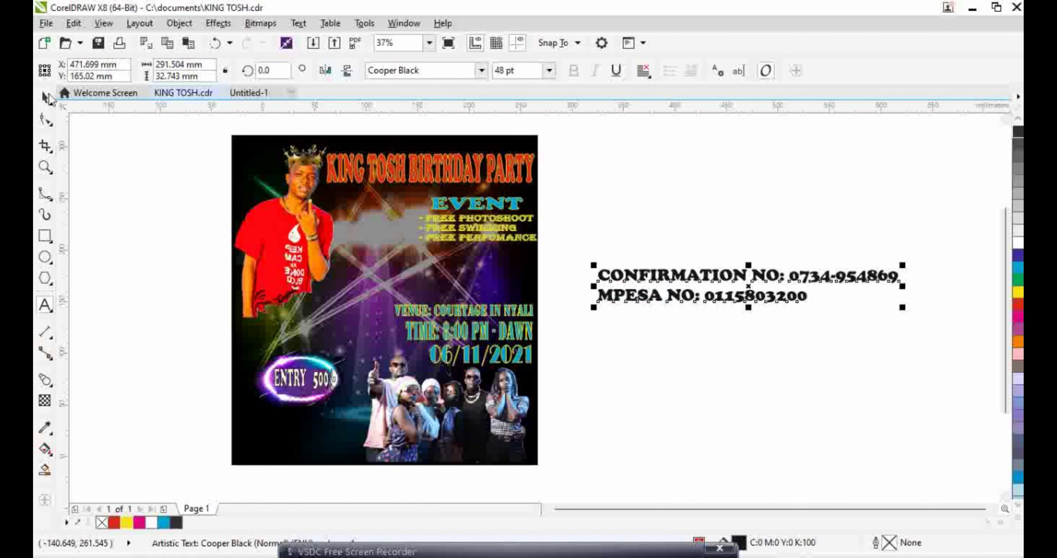
{"action": "left_click", "coordinate": [179, 23]}
{"action": "key", "text": "Escape"}
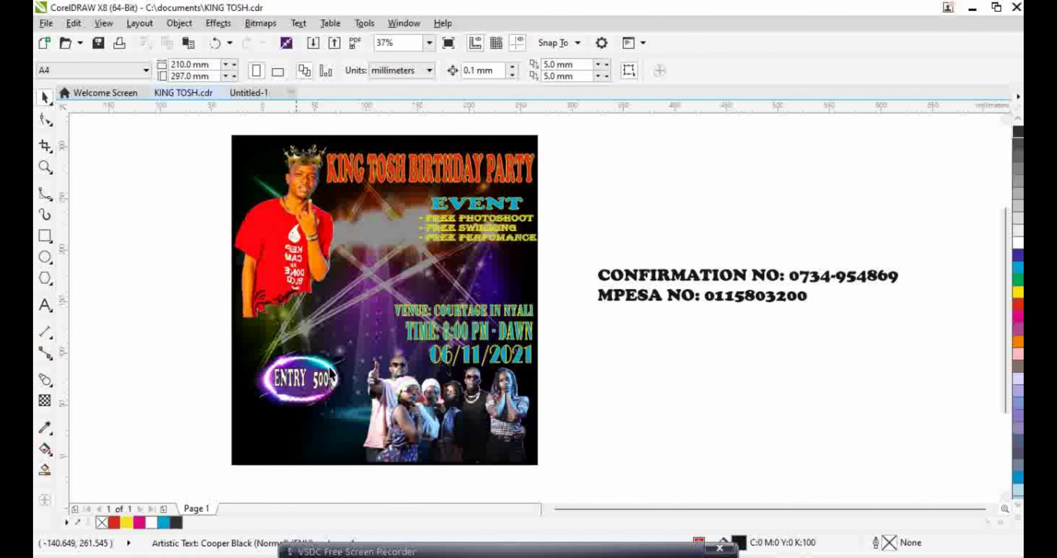
Make the confirmation and MPESA text hollow with a 90% Black outline and no fill
{"action": "left_click", "coordinate": [234, 503]}
{"action": "left_click", "coordinate": [177, 522]}
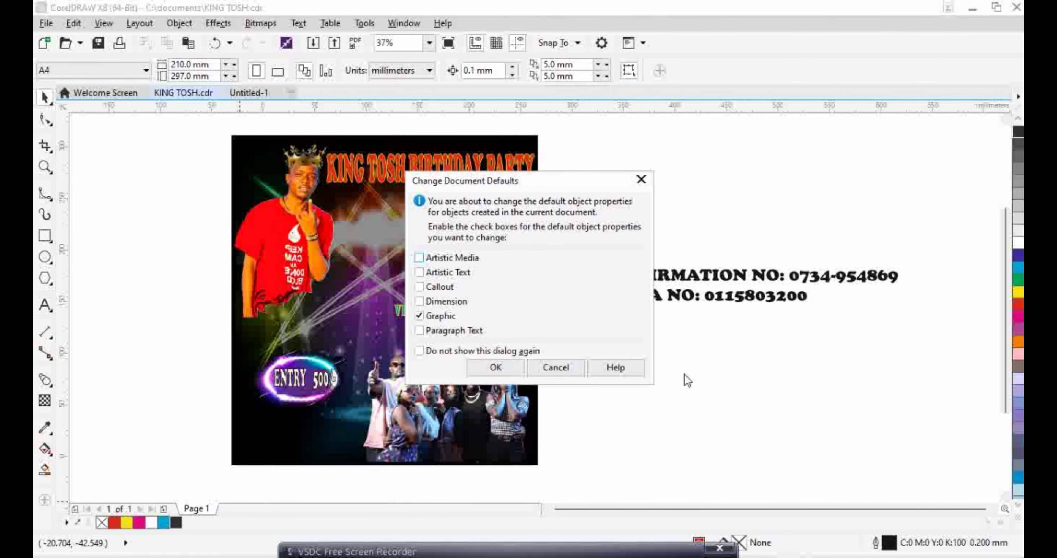
{"action": "left_click", "coordinate": [569, 367]}
{"action": "left_click", "coordinate": [640, 287]}
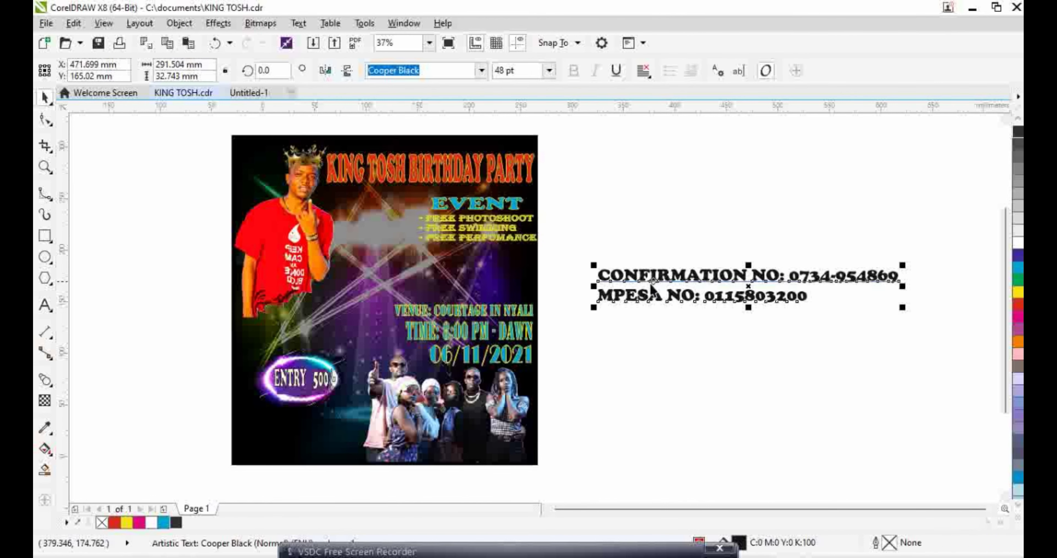
{"action": "right_click", "coordinate": [177, 522]}
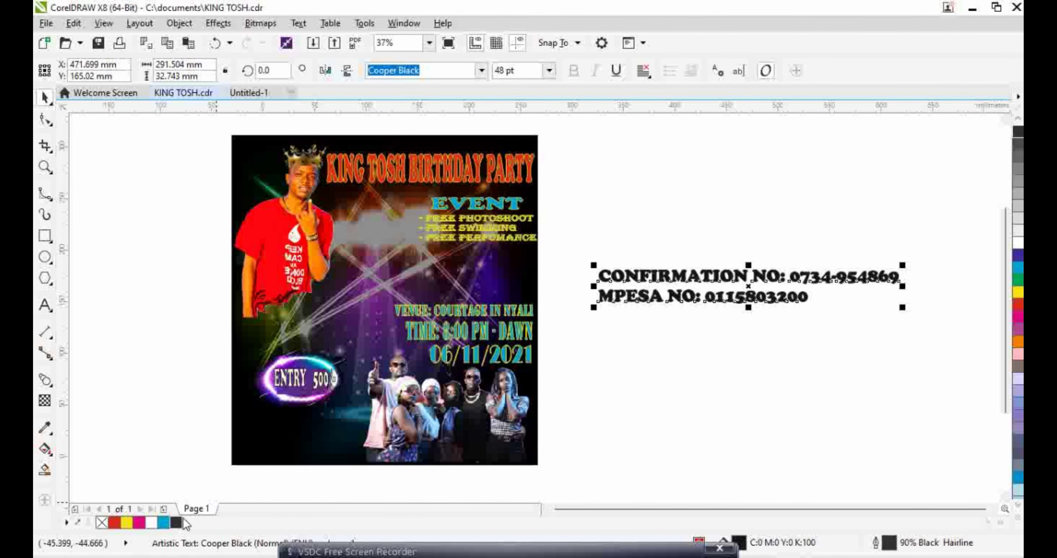
{"action": "left_click", "coordinate": [102, 522]}
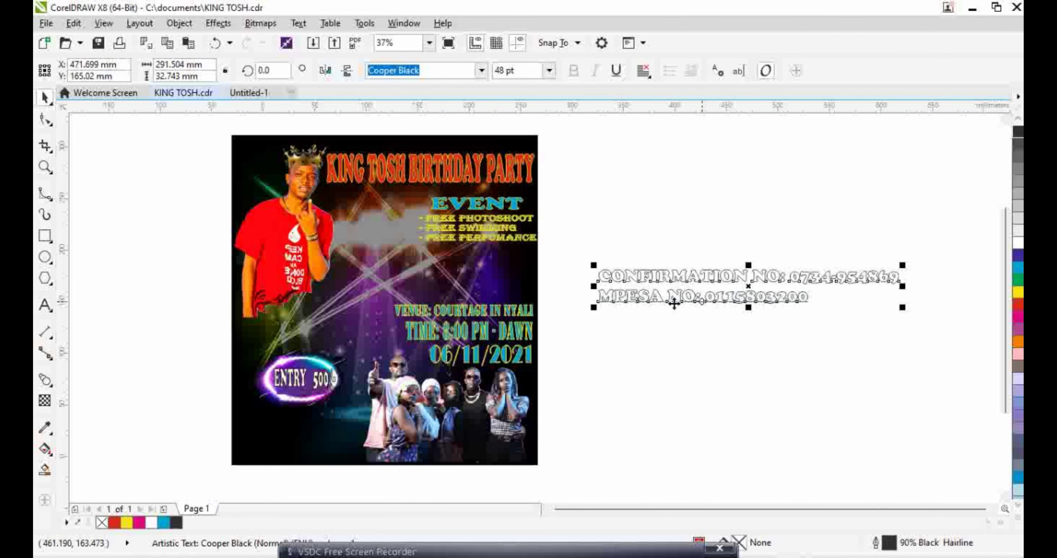
Move the contact text onto the left side of the poster
{"action": "scroll", "coordinate": [657, 306], "scroll_direction": "up", "scroll_amount": 1}
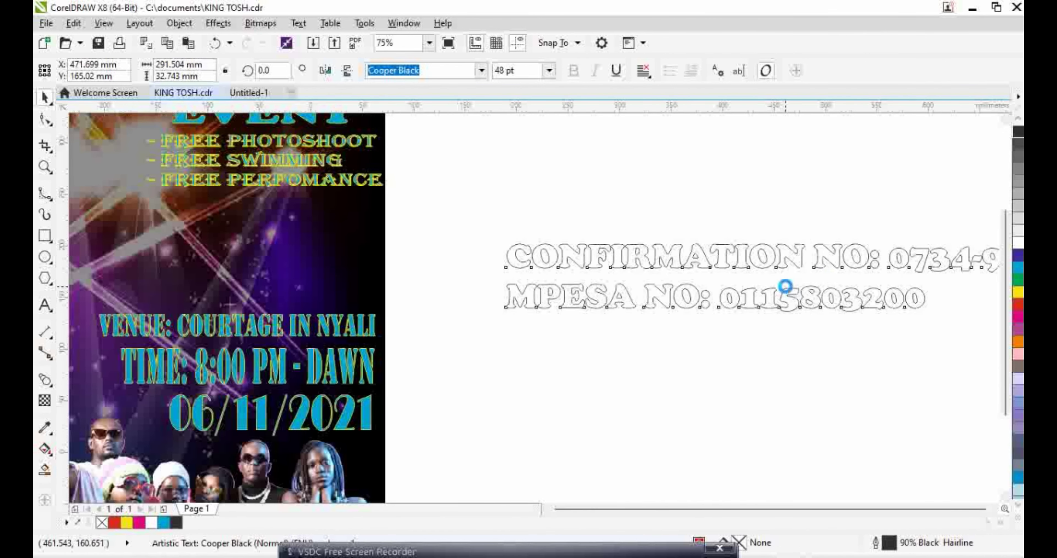
{"action": "scroll", "coordinate": [788, 280], "scroll_direction": "down", "scroll_amount": 1}
{"action": "left_click_drag", "start_coordinate": [797, 282], "coordinate": [414, 278]}
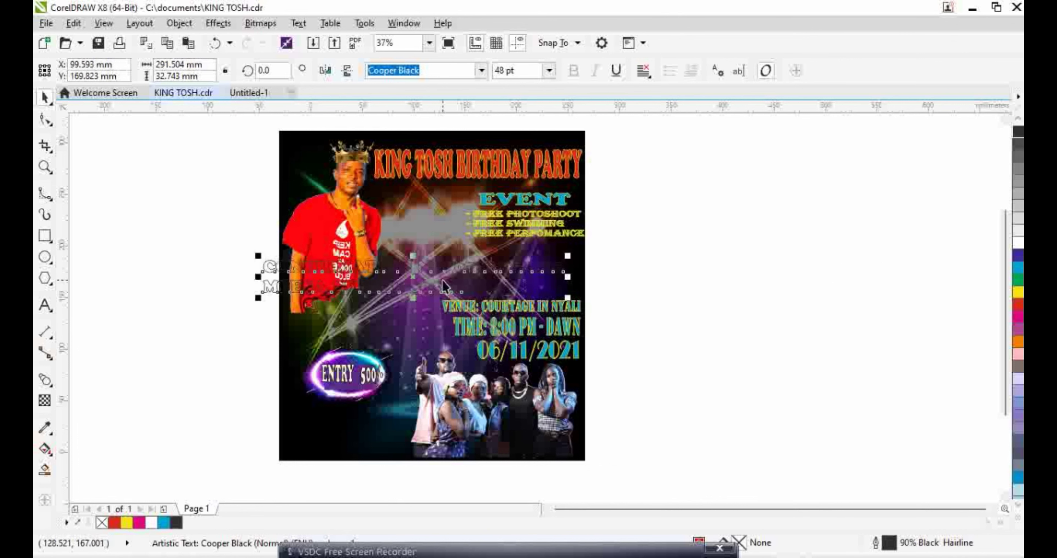
Resize the contact lines, shift them up and right, and stretch them taller
{"action": "left_click_drag", "start_coordinate": [569, 296], "coordinate": [556, 314]}
{"action": "scroll", "coordinate": [462, 283], "scroll_direction": "up", "scroll_amount": 6}
{"action": "left_click_drag", "start_coordinate": [327, 292], "coordinate": [392, 254]}
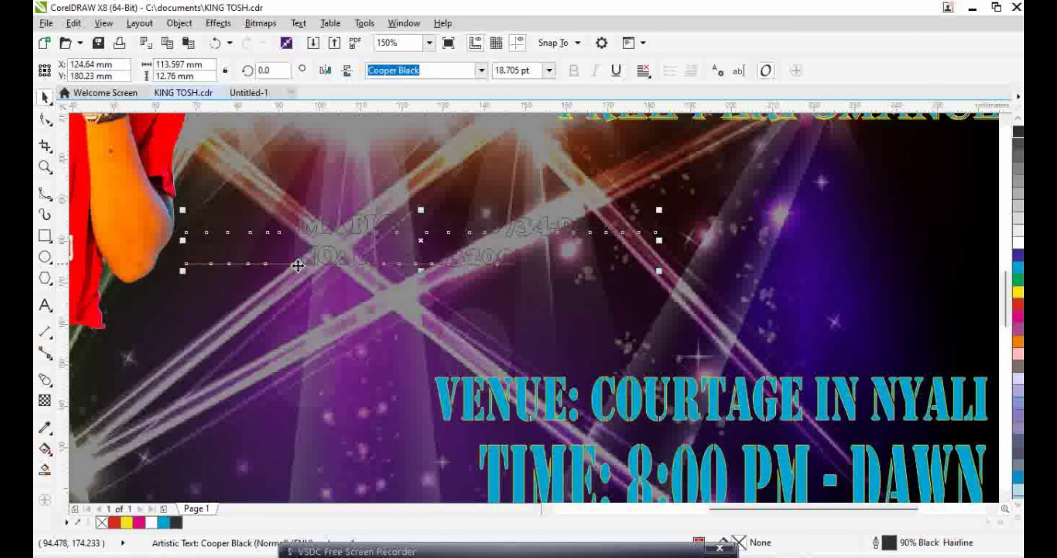
{"action": "left_click_drag", "start_coordinate": [418, 211], "coordinate": [420, 162]}
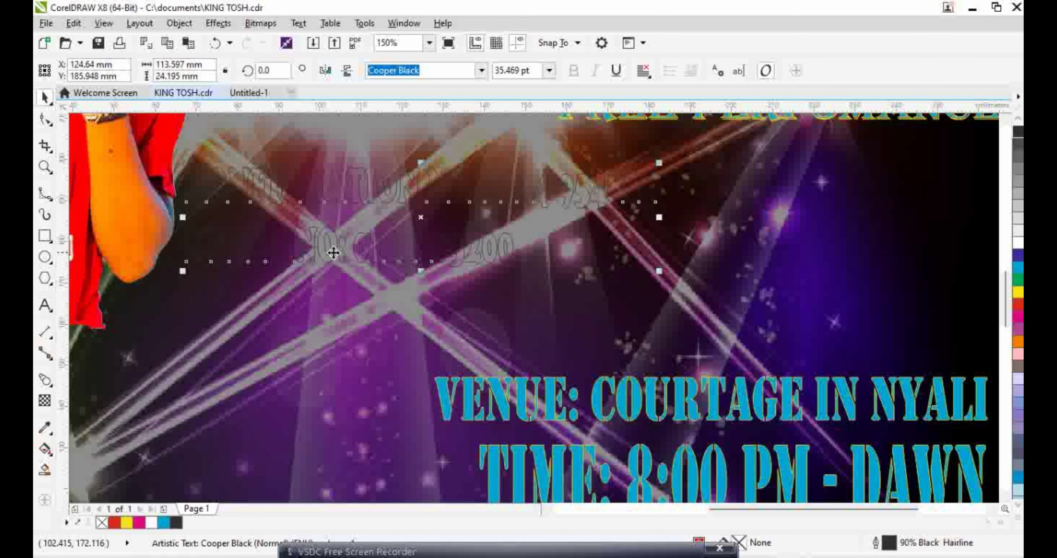
Color the word MPESA green with a yellow outline
{"action": "left_click", "coordinate": [290, 260]}
{"action": "left_click", "coordinate": [282, 245]}
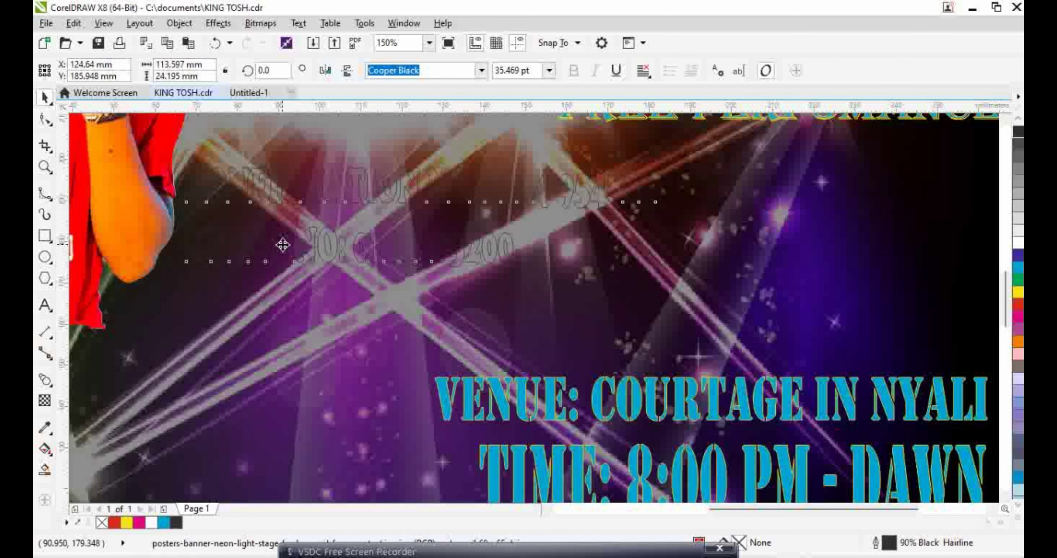
{"action": "double_click", "coordinate": [282, 244]}
{"action": "left_click_drag", "start_coordinate": [289, 246], "coordinate": [187, 247]}
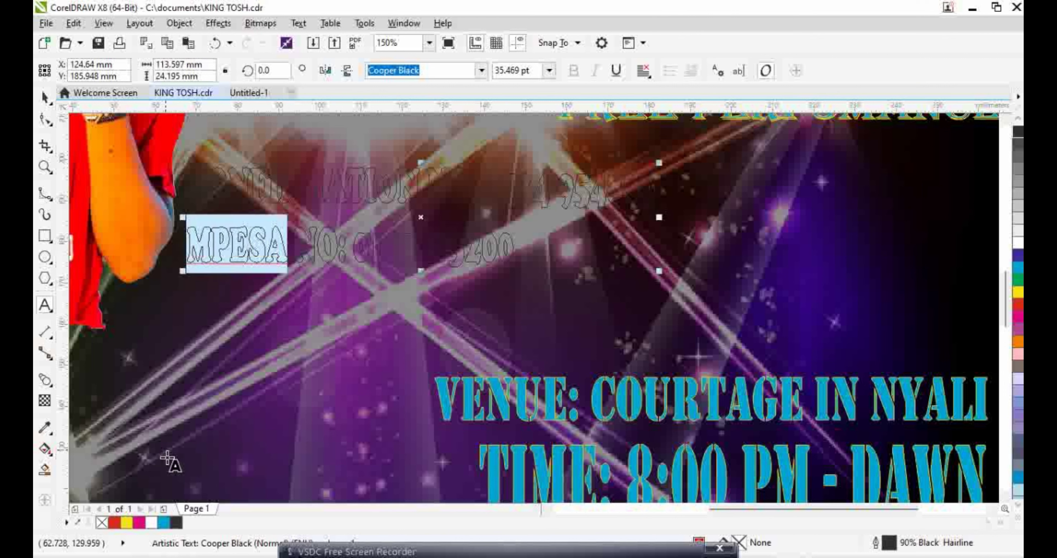
{"action": "left_click", "coordinate": [1019, 280]}
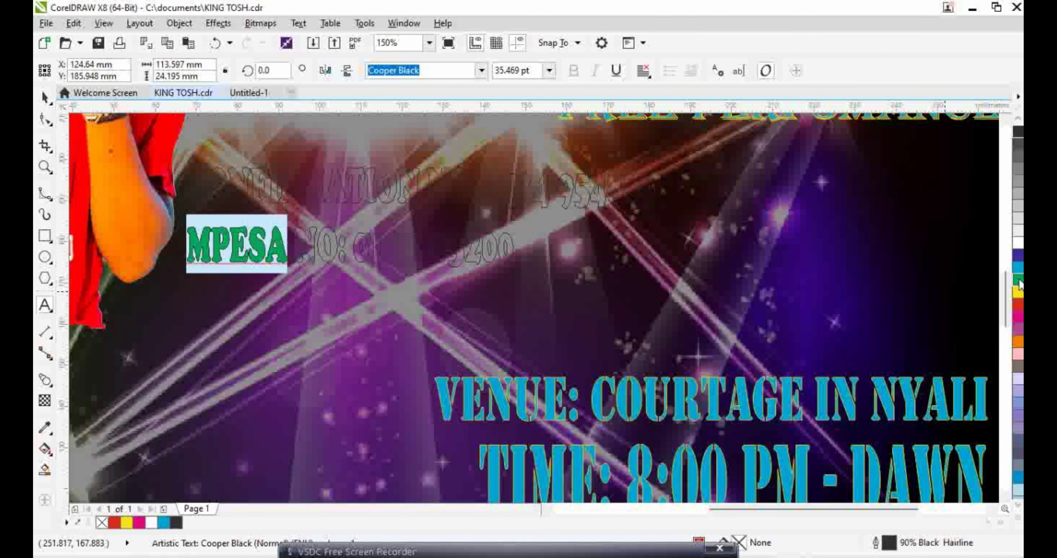
{"action": "right_click", "coordinate": [1018, 291]}
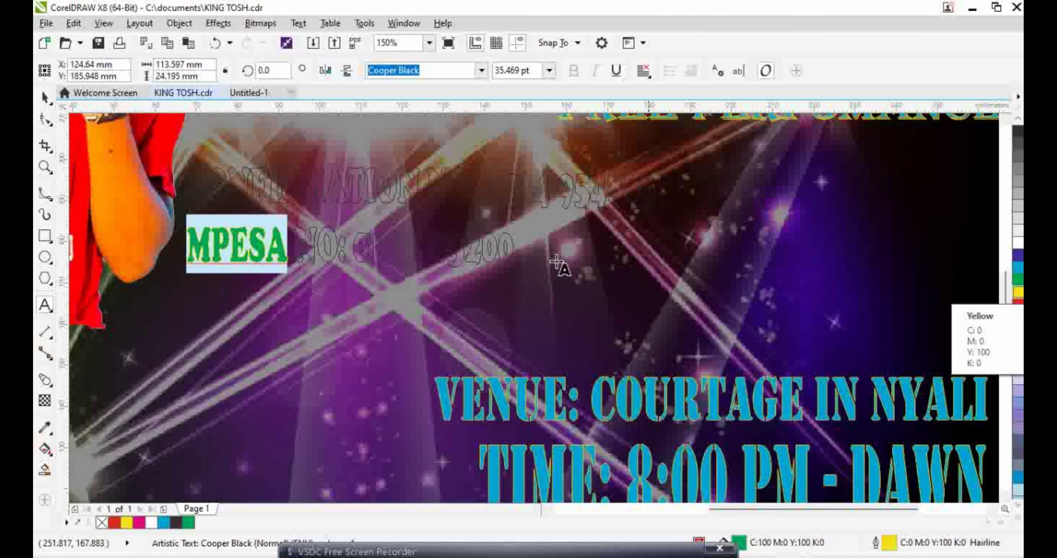